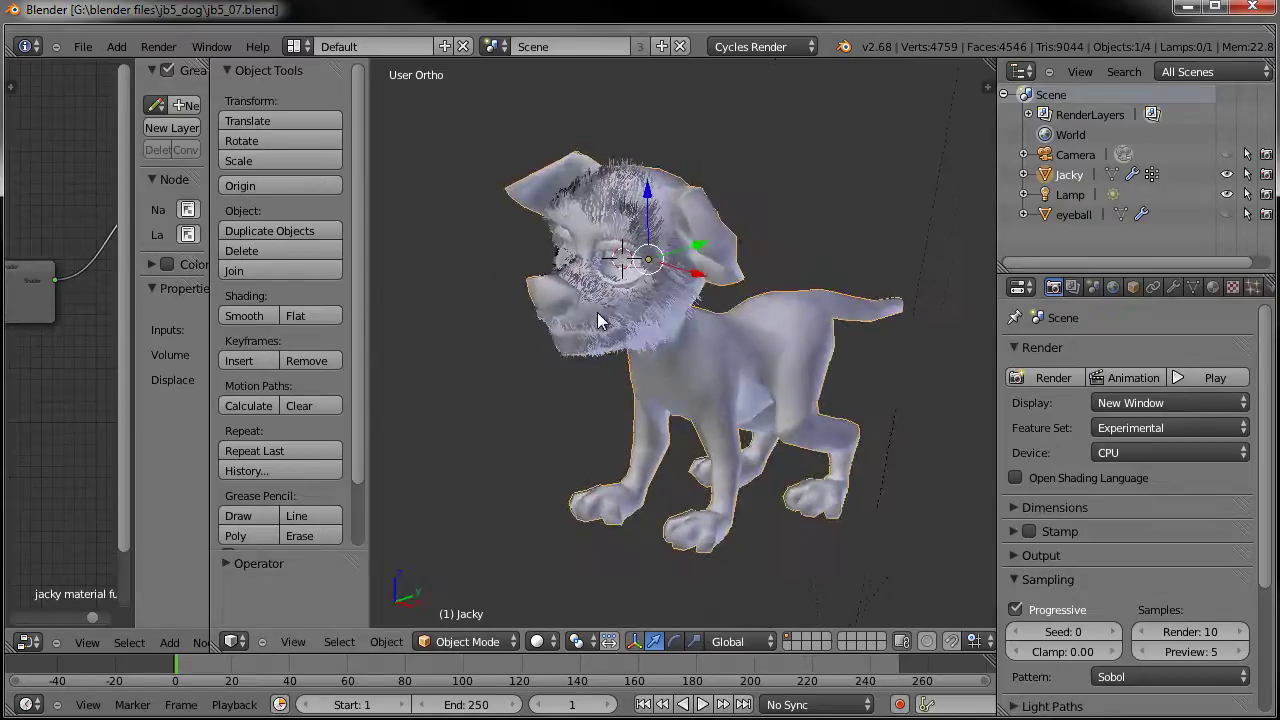
# Save the dog scene as a new file named jb5_08.blend in the jb5_dog folder.
pyautogui.moveTo(751, 364); pyautogui.dragTo(748, 390, button='middle')
pyautogui.click(110, 46)
pyautogui.click(85, 47)
pyautogui.click(138, 194)
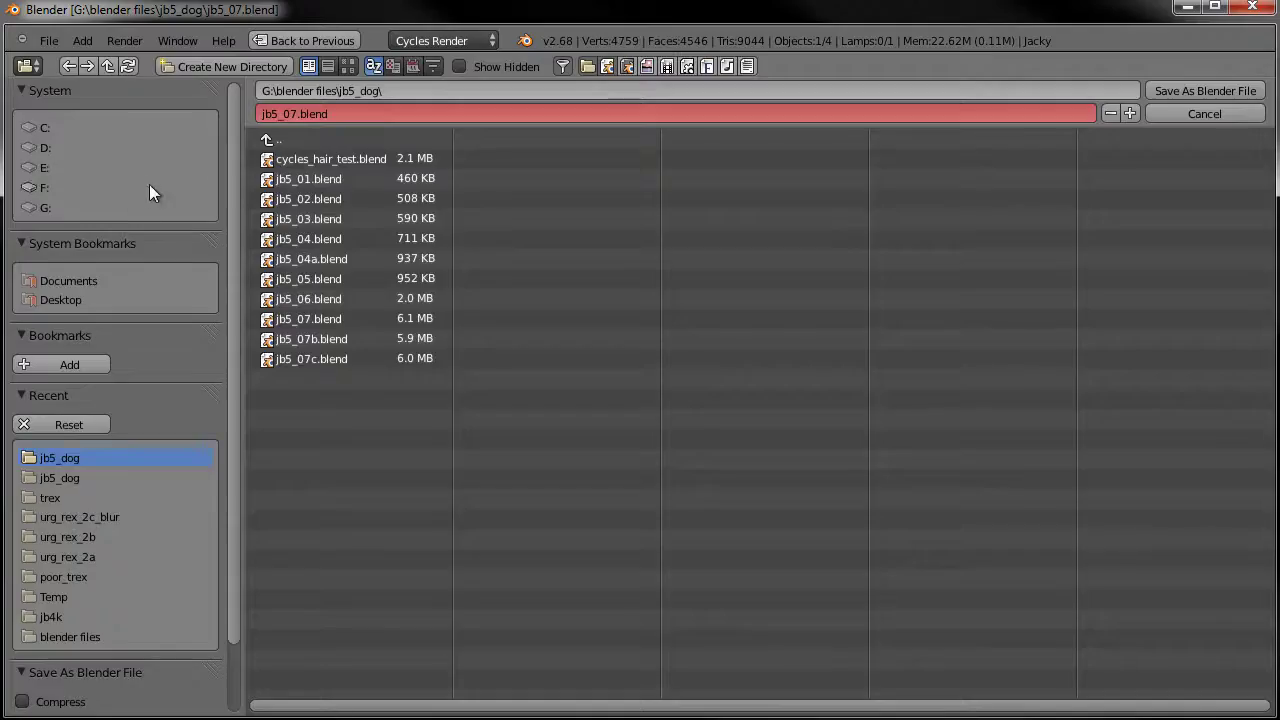
pyautogui.click(295, 113)
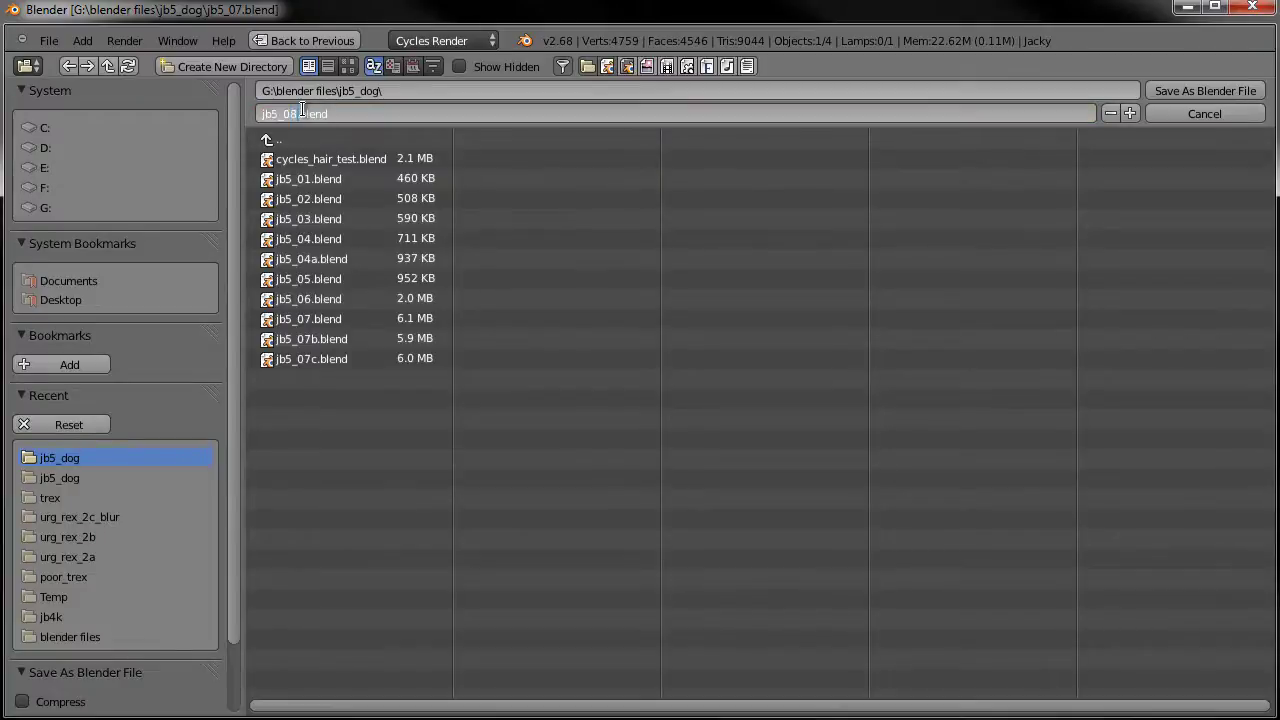
pyautogui.click(1160, 90)
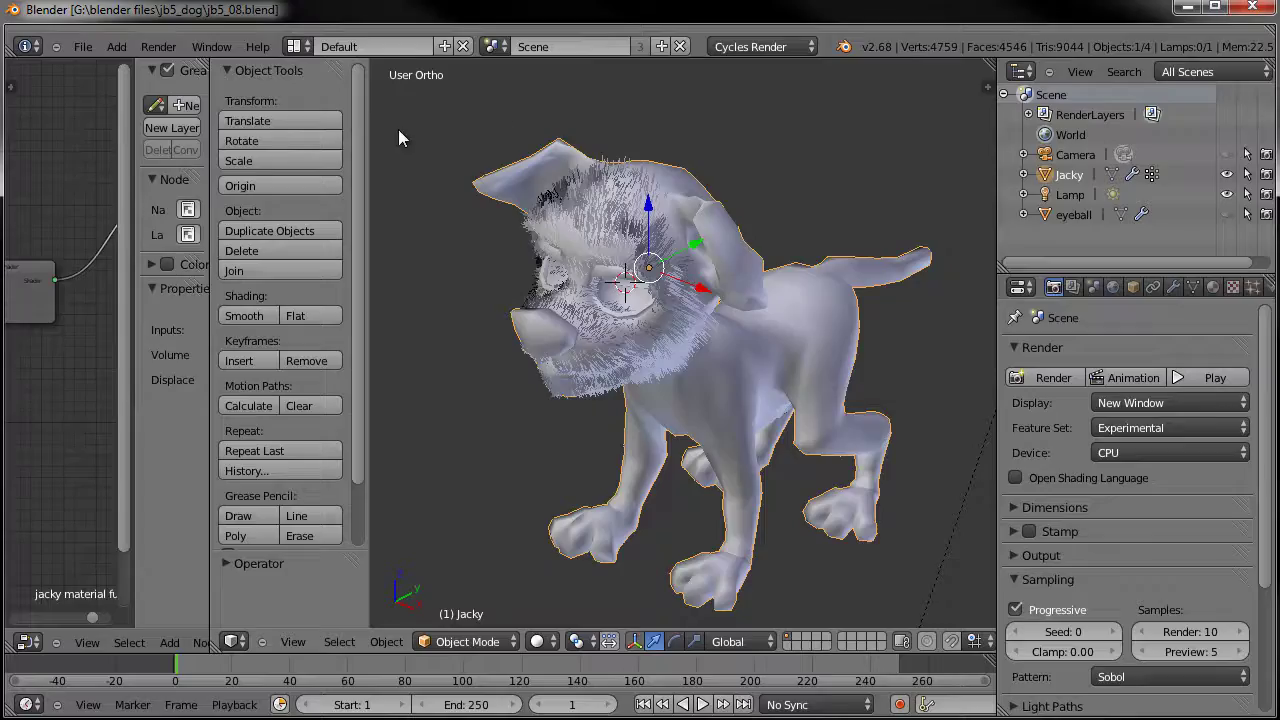
# Examine the dog model from the side and at a three-quarter angle.
pyautogui.moveTo(670, 354); pyautogui.dragTo(787, 289, button='middle')
pyautogui.scroll(2, 787, 289)
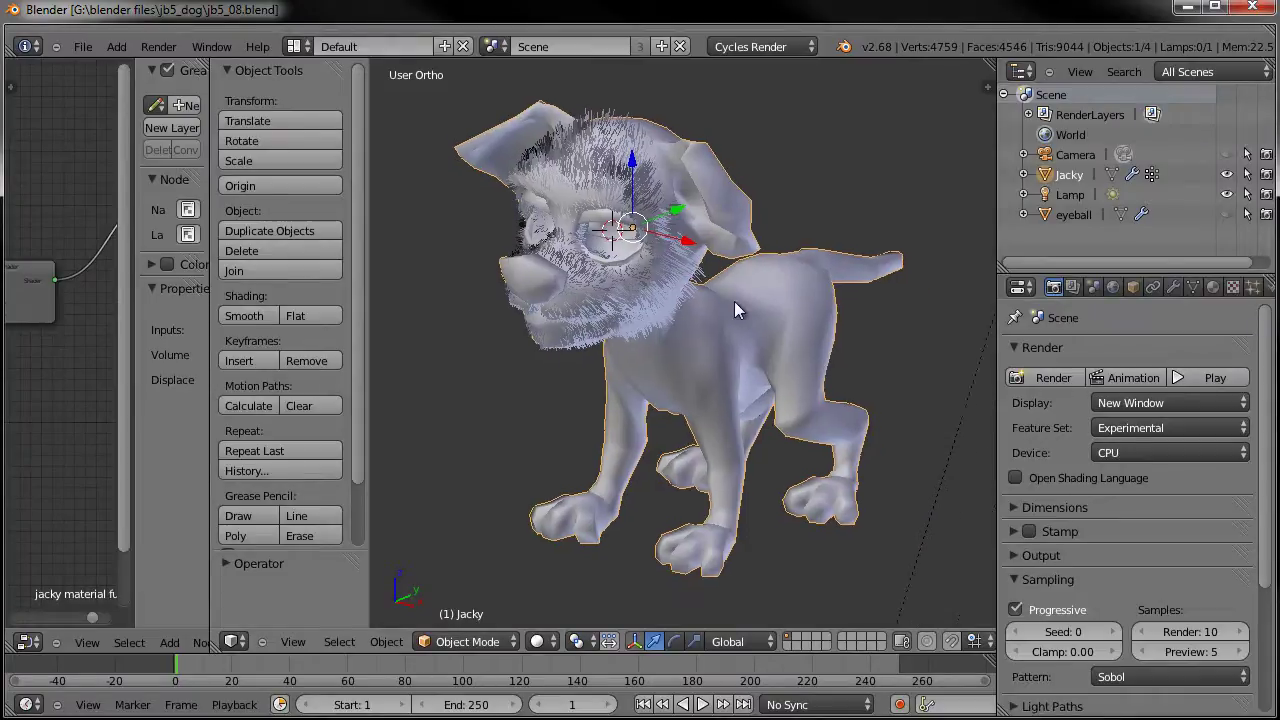
pyautogui.moveTo(686, 318); pyautogui.dragTo(537, 362, button='middle')
pyautogui.scroll(1, 543, 354)
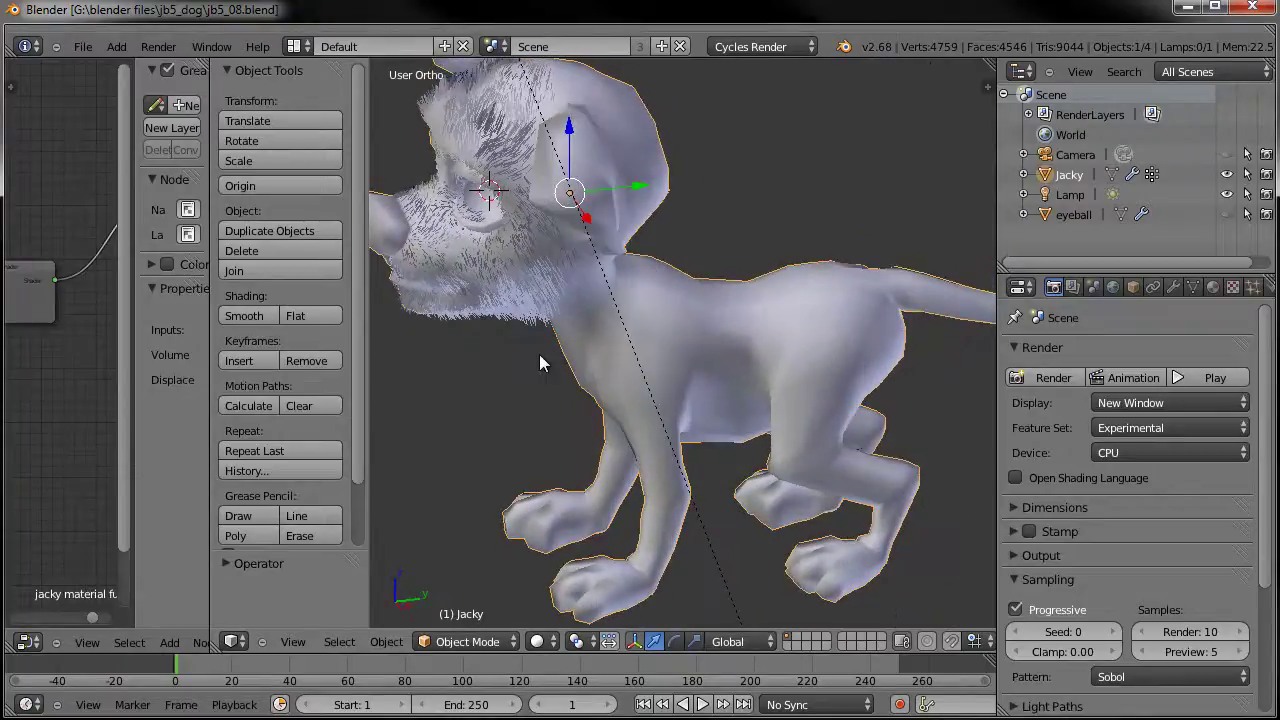
pyautogui.scroll(-1, 539, 362)
pyautogui.press('KP_3')
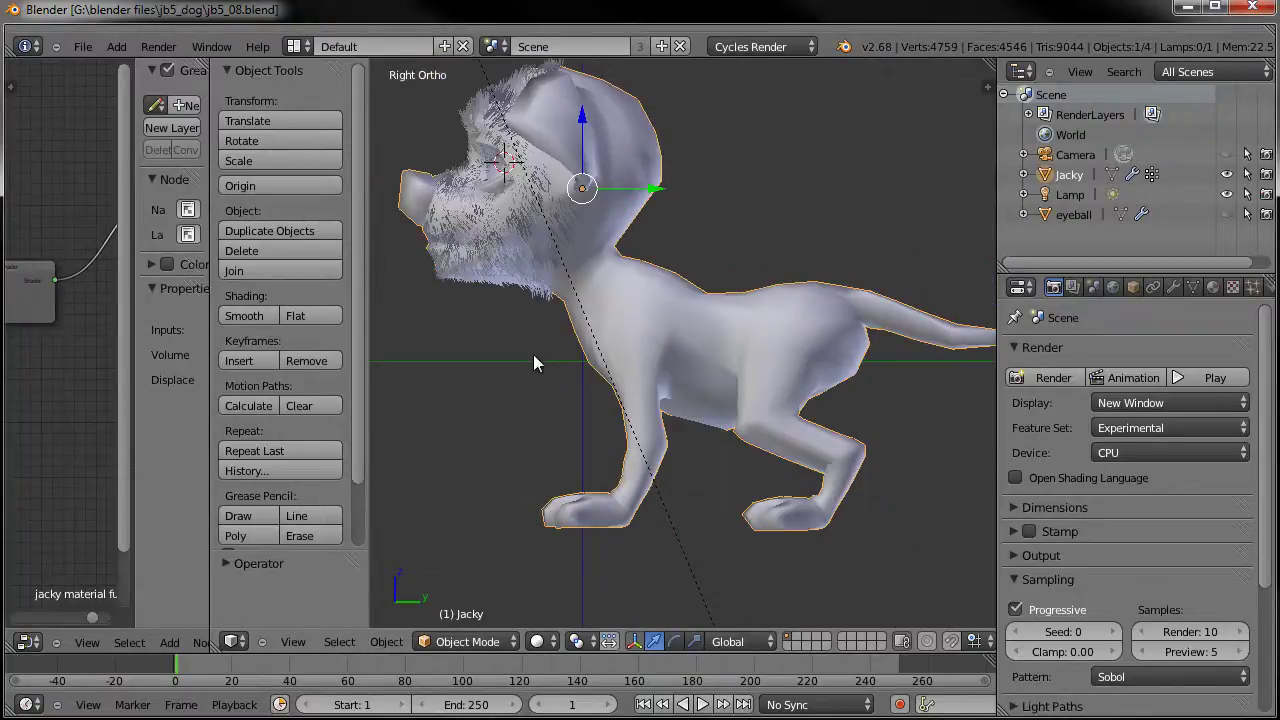
pyautogui.press('KP_Decimal')
pyautogui.moveTo(607, 380); pyautogui.dragTo(643, 376, button='middle')
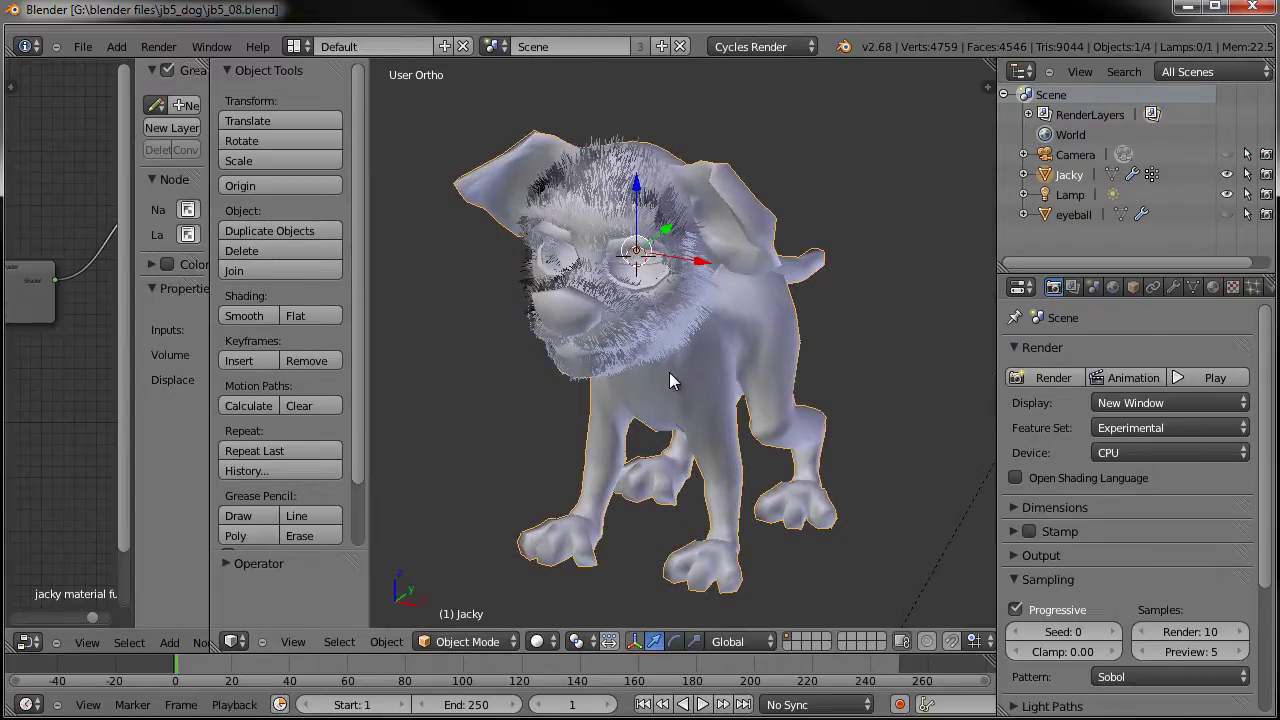
pyautogui.moveTo(669, 372); pyautogui.dragTo(643, 348, button='middle')
# Deselect everything and add a torus mesh in front view at the 3D cursor by the dog's eye.
pyautogui.press('a')
pyautogui.moveTo(620, 302); pyautogui.dragTo(585, 317, button='middle')
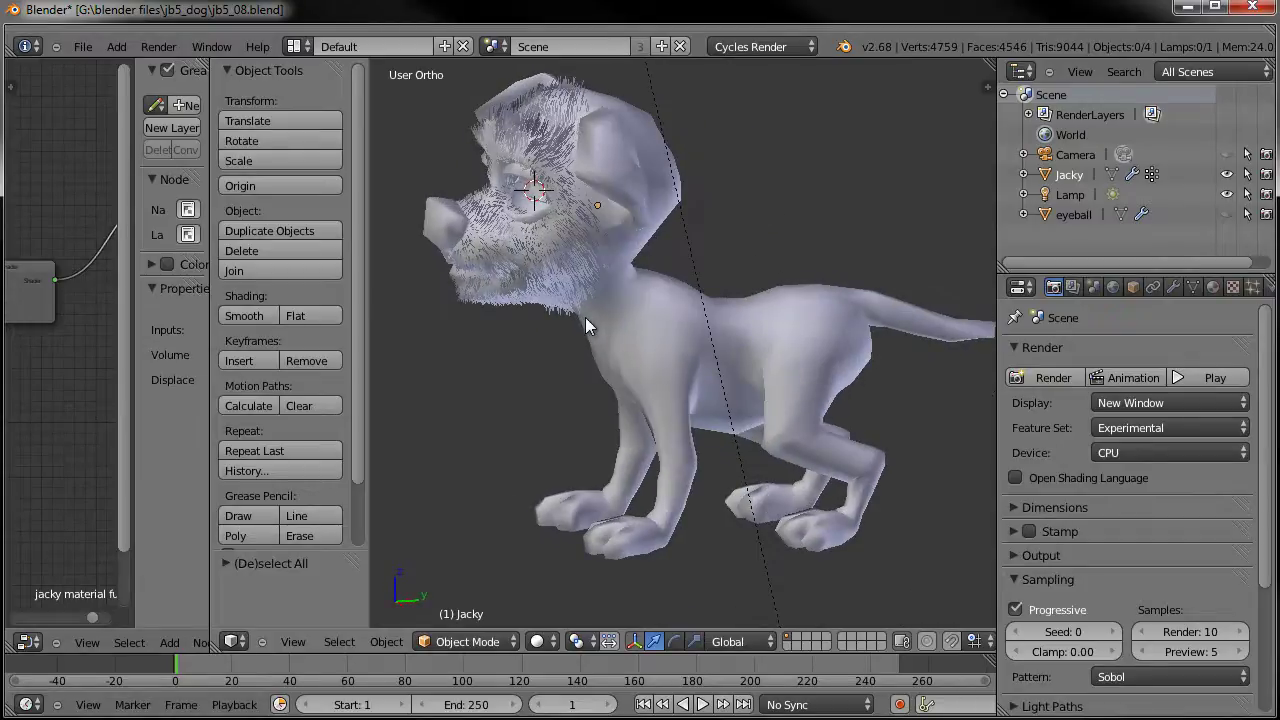
pyautogui.press('KP_1')
pyautogui.keyDown('shift'); pyautogui.moveTo(775, 315); pyautogui.dragTo(727, 335, button='middle'); pyautogui.keyUp('shift')
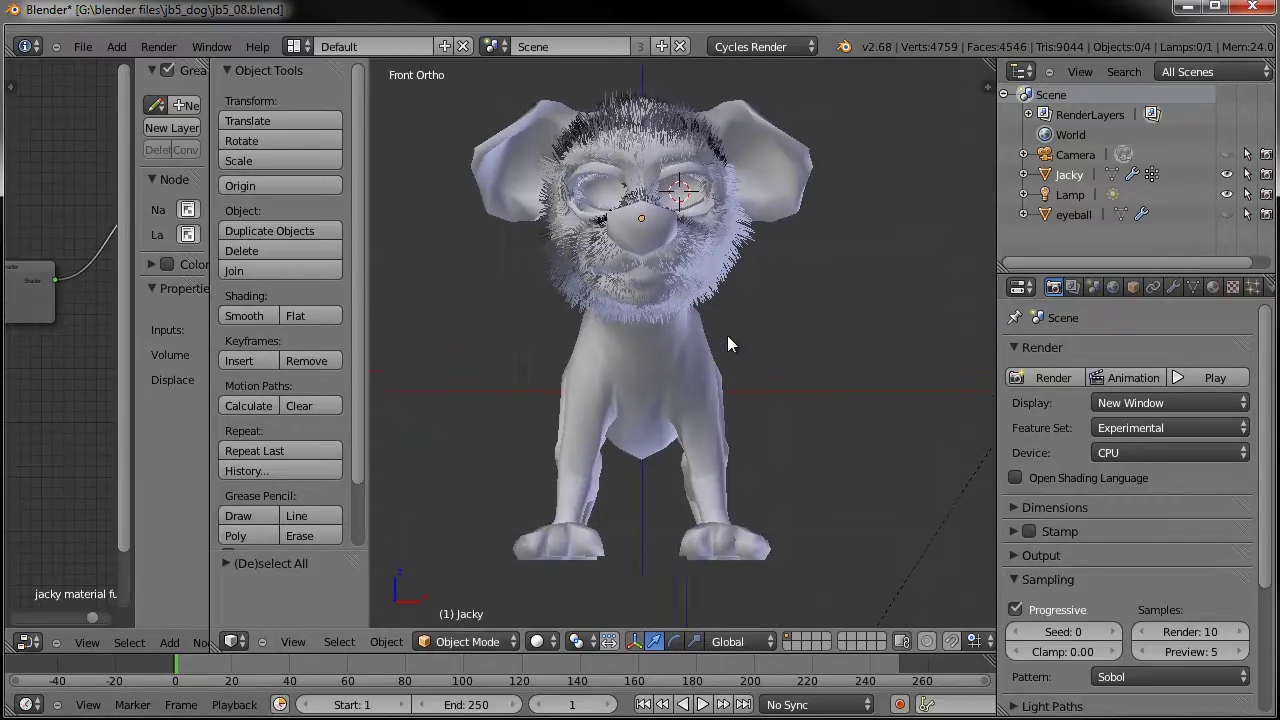
pyautogui.hotkey('shift', 'a')
pyautogui.moveTo(729, 340)
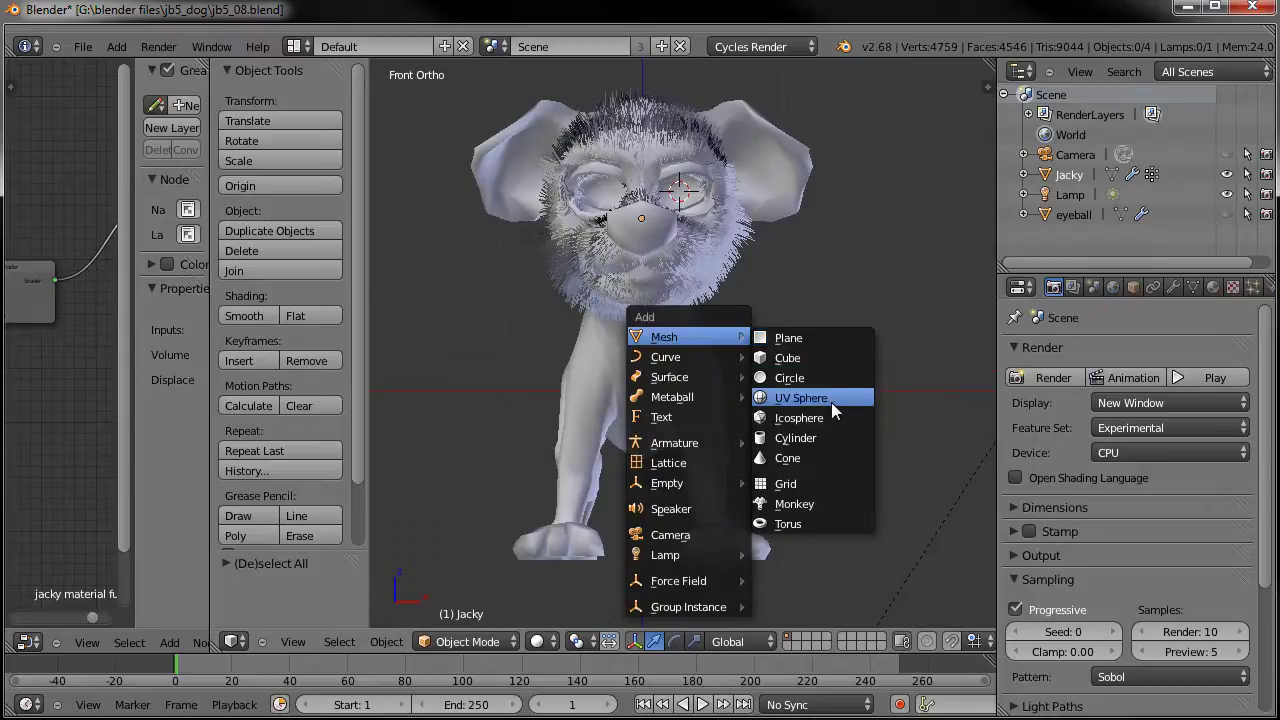
pyautogui.click(800, 524)
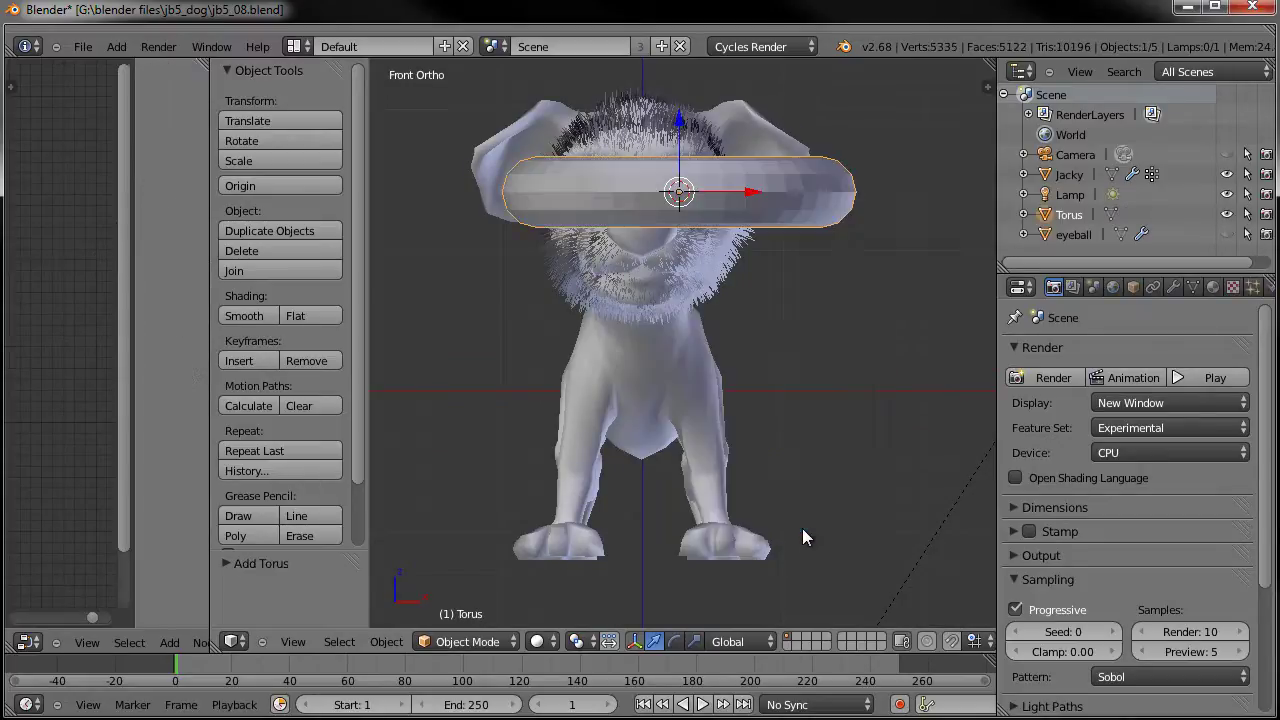
# Reveal the new torus's creation settings and set its major segments to 16.
pyautogui.scroll(-3, 358, 326)
pyautogui.click(246, 566)
pyautogui.scroll(-3, 247, 558)
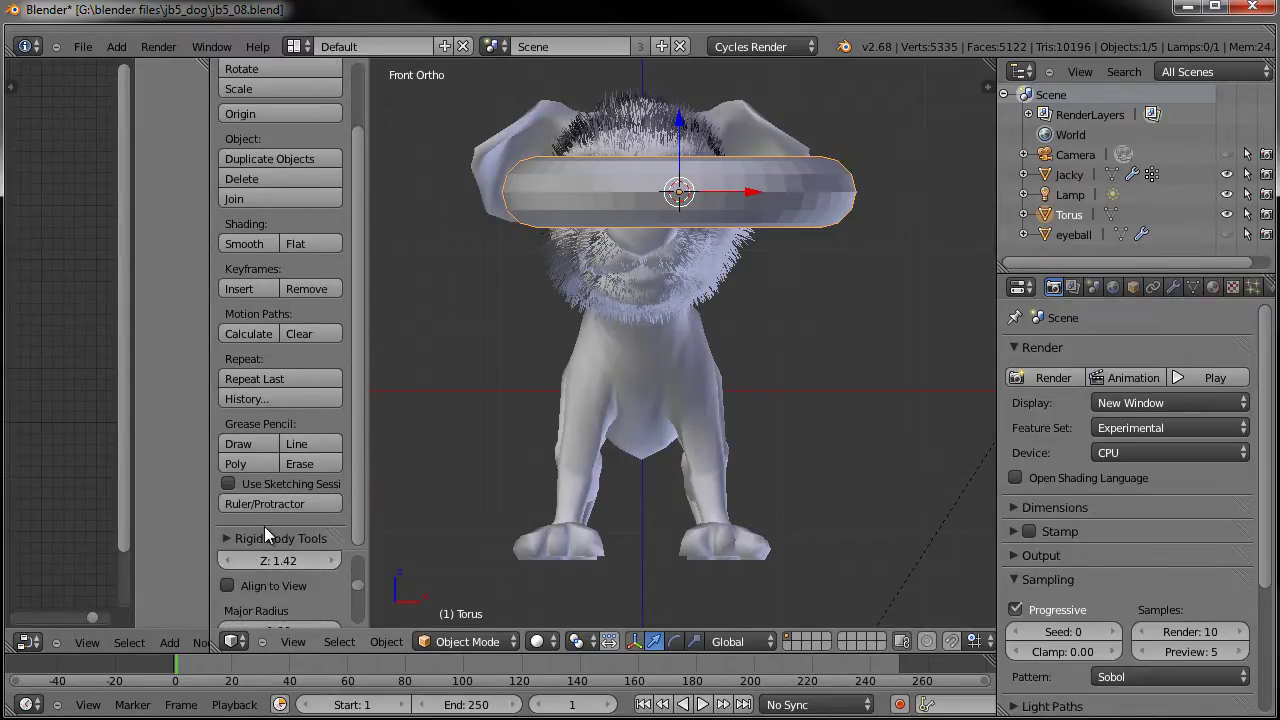
pyautogui.moveTo(268, 548); pyautogui.dragTo(268, 305)
pyautogui.moveTo(357, 457); pyautogui.dragTo(359, 385)
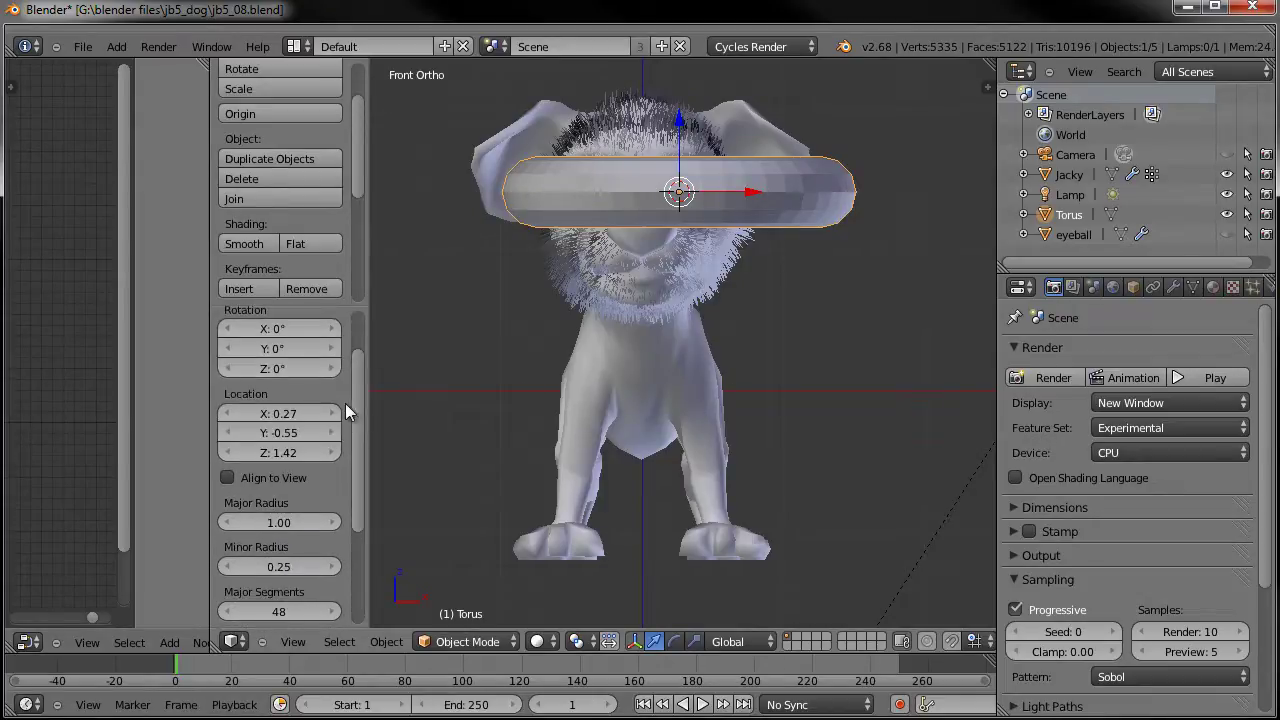
pyautogui.scroll(2, 352, 380)
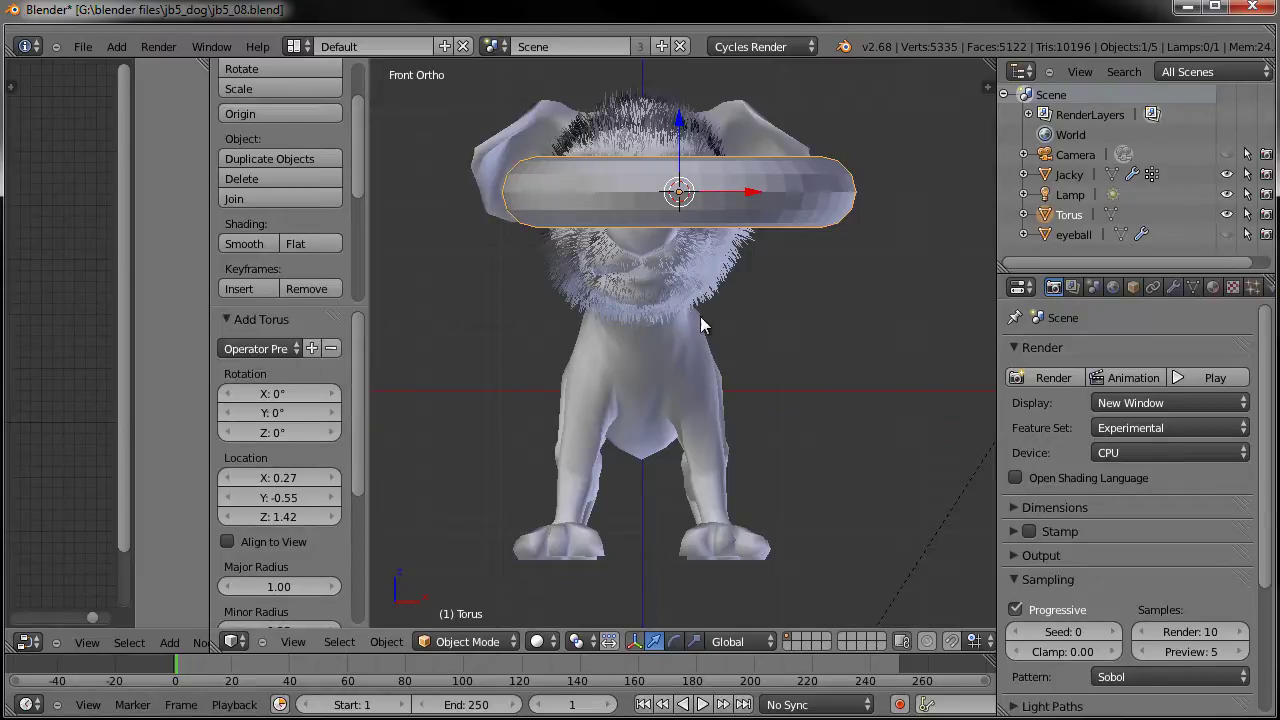
pyautogui.moveTo(359, 364); pyautogui.dragTo(355, 475)
pyautogui.moveTo(591, 309); pyautogui.dragTo(620, 399, button='middle')
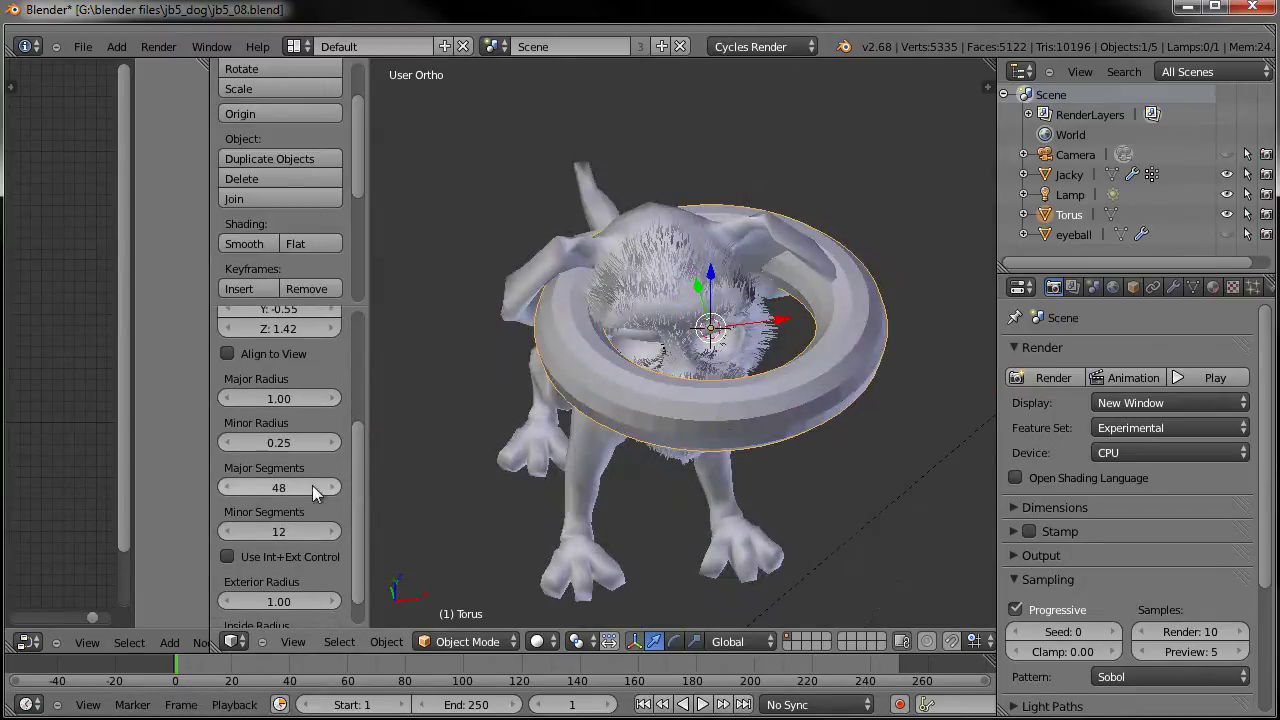
pyautogui.click(279, 488)
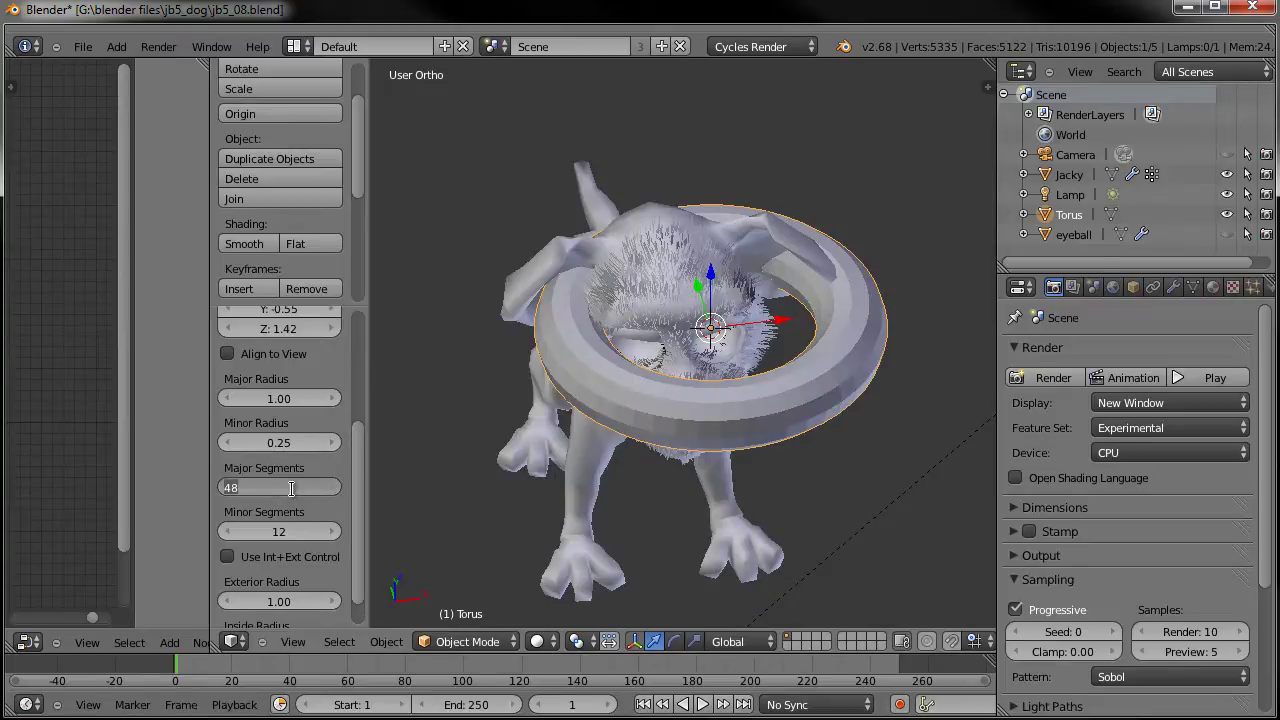
pyautogui.write('12')
pyautogui.press('Return')
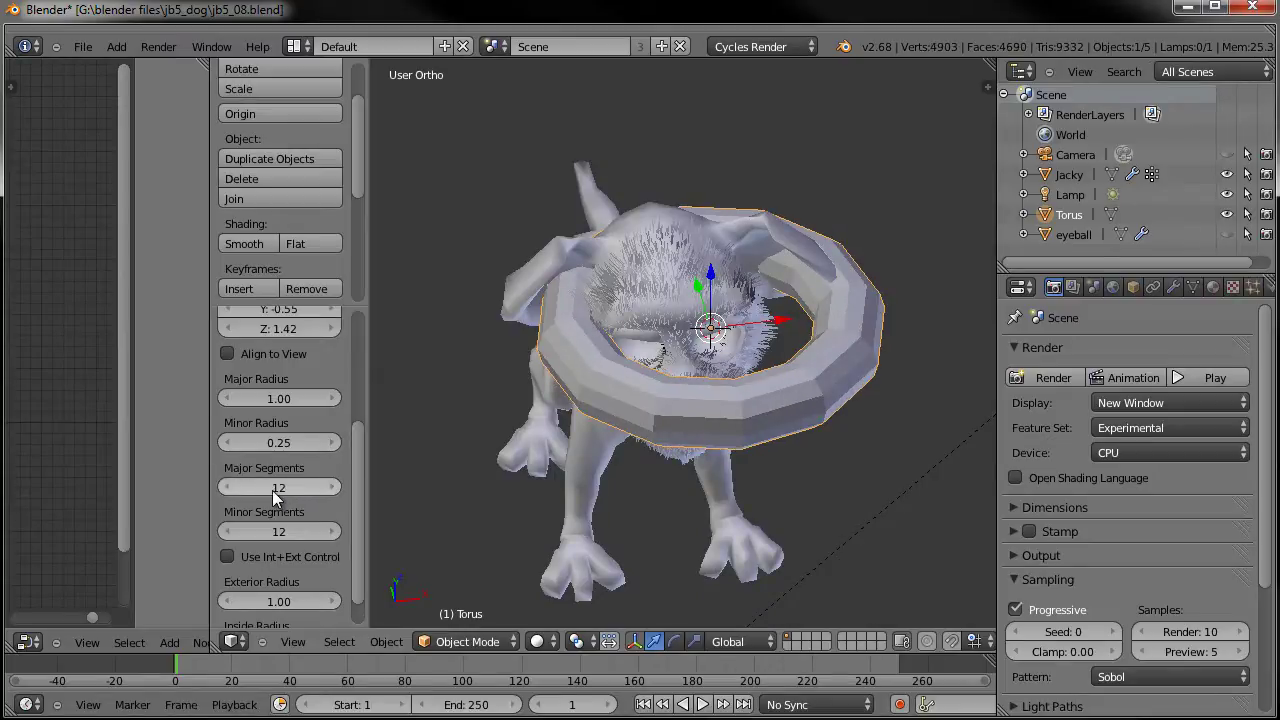
pyautogui.click(273, 489)
pyautogui.press('Return')
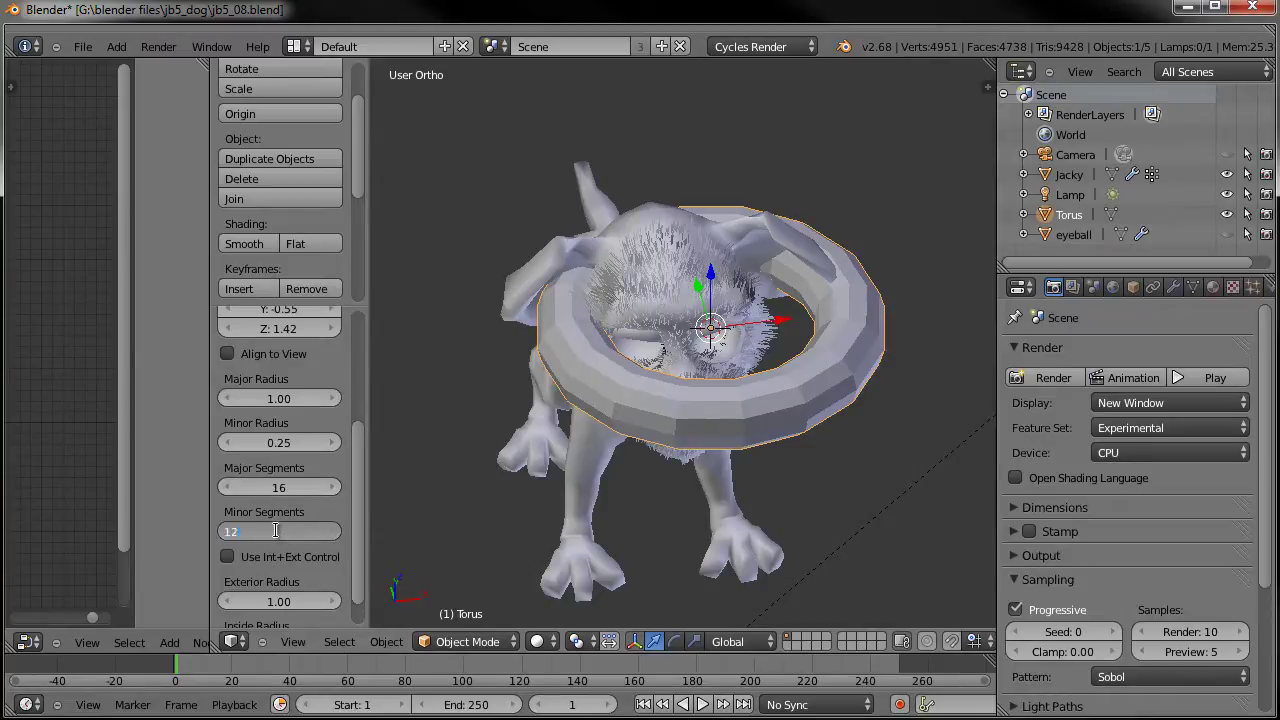
# Set the torus's minor segments to 8.
pyautogui.click(277, 530)
pyautogui.write('6')
pyautogui.press('Return')
pyautogui.moveTo(600, 418); pyautogui.dragTo(843, 308, button='middle')
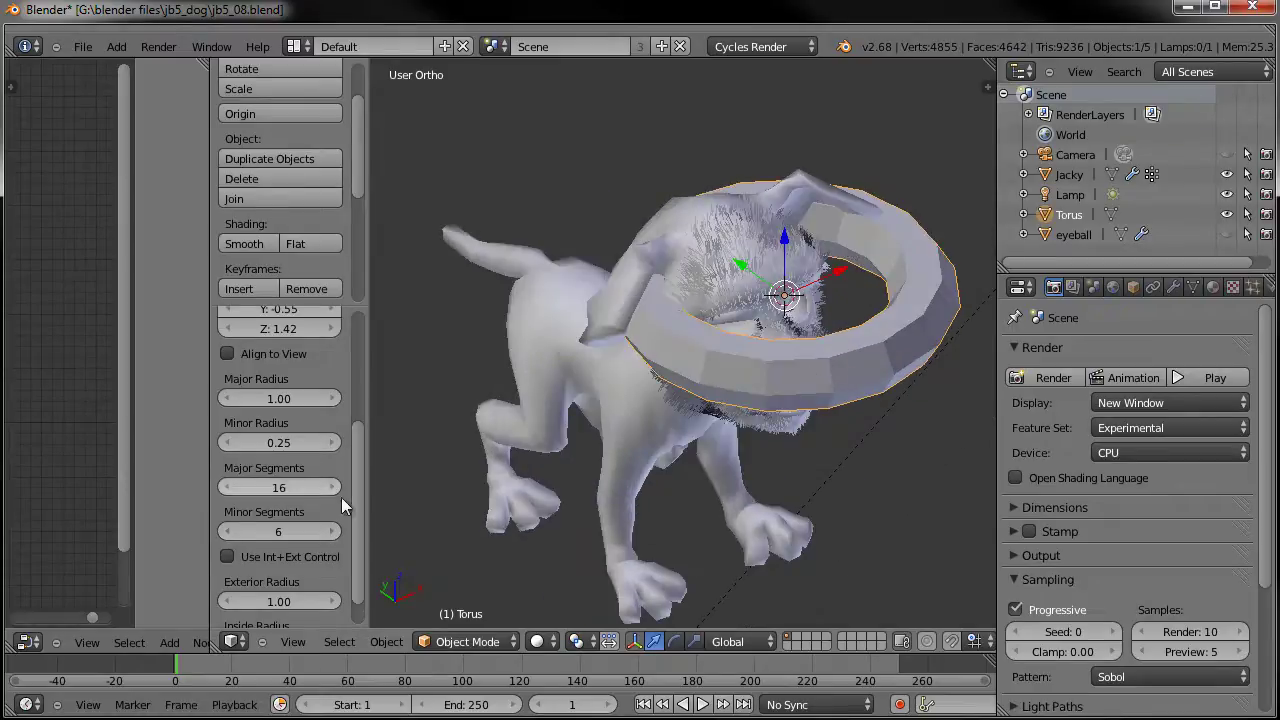
pyautogui.click(333, 531)
pyautogui.click(333, 531)
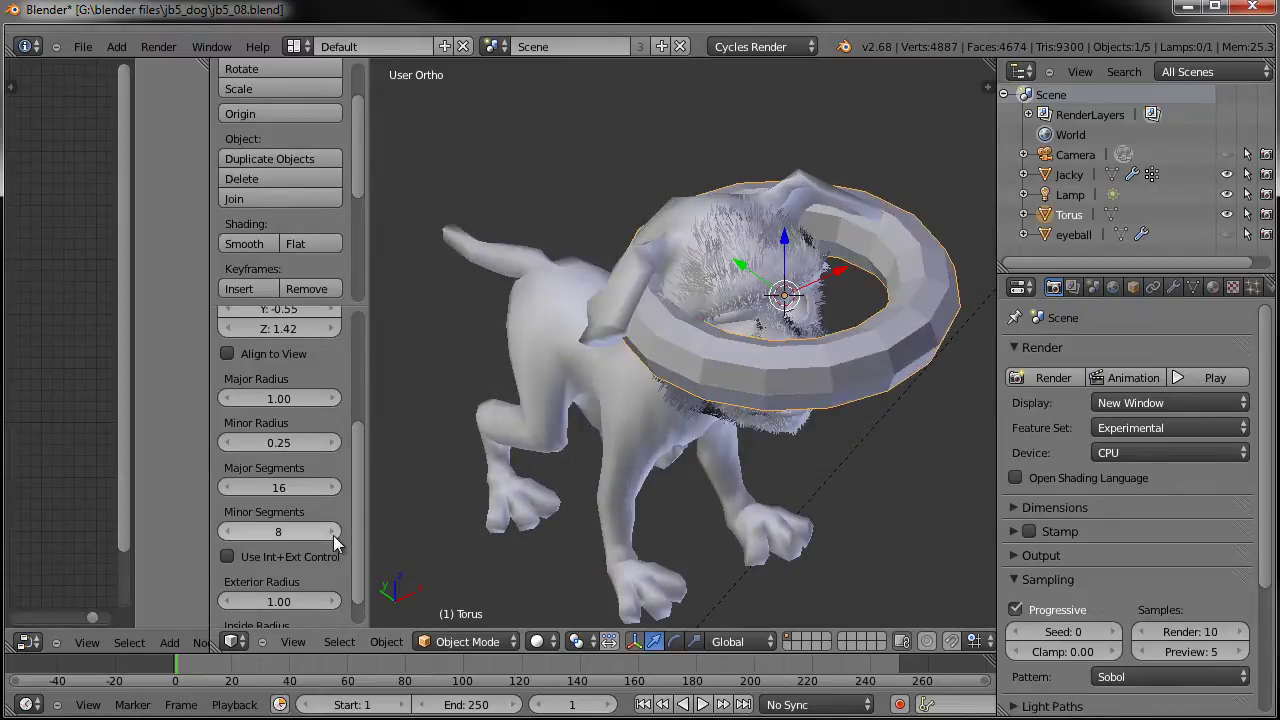
pyautogui.scroll(-2, 315, 492)
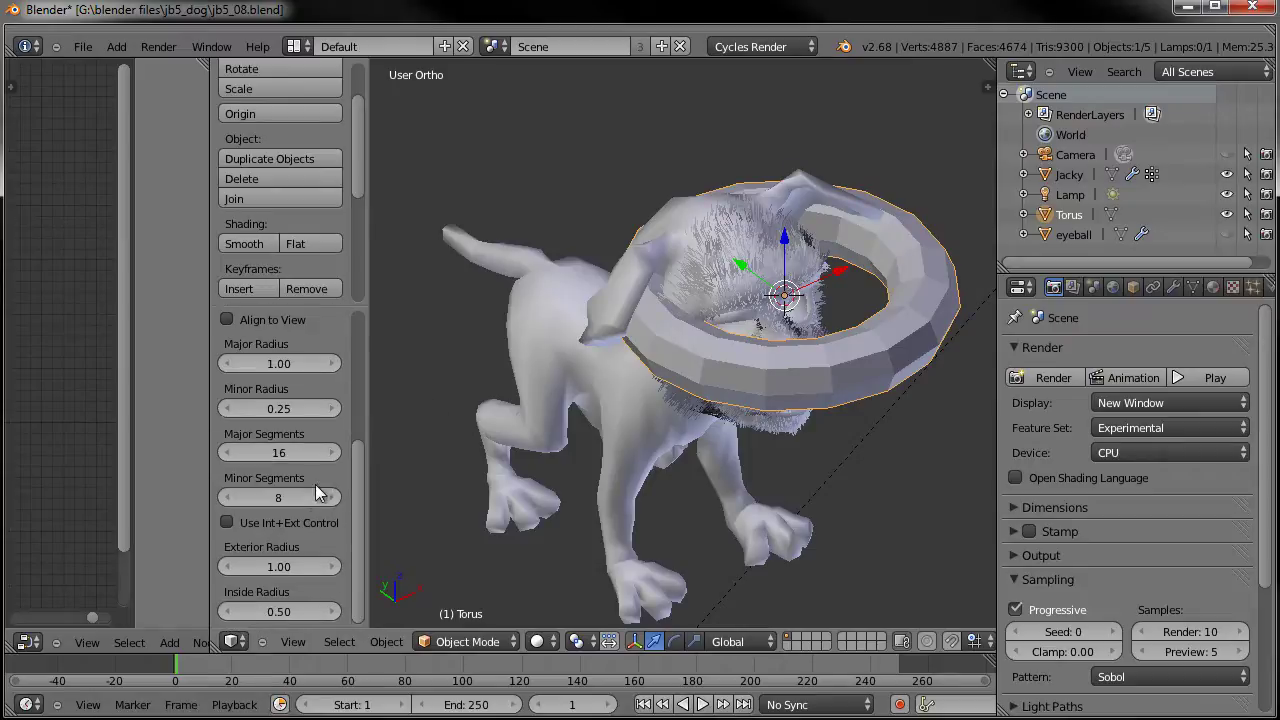
# Start the Screencast Keys display and hide the viewport properties again.
pyautogui.moveTo(871, 325); pyautogui.dragTo(814, 424, button='middle')
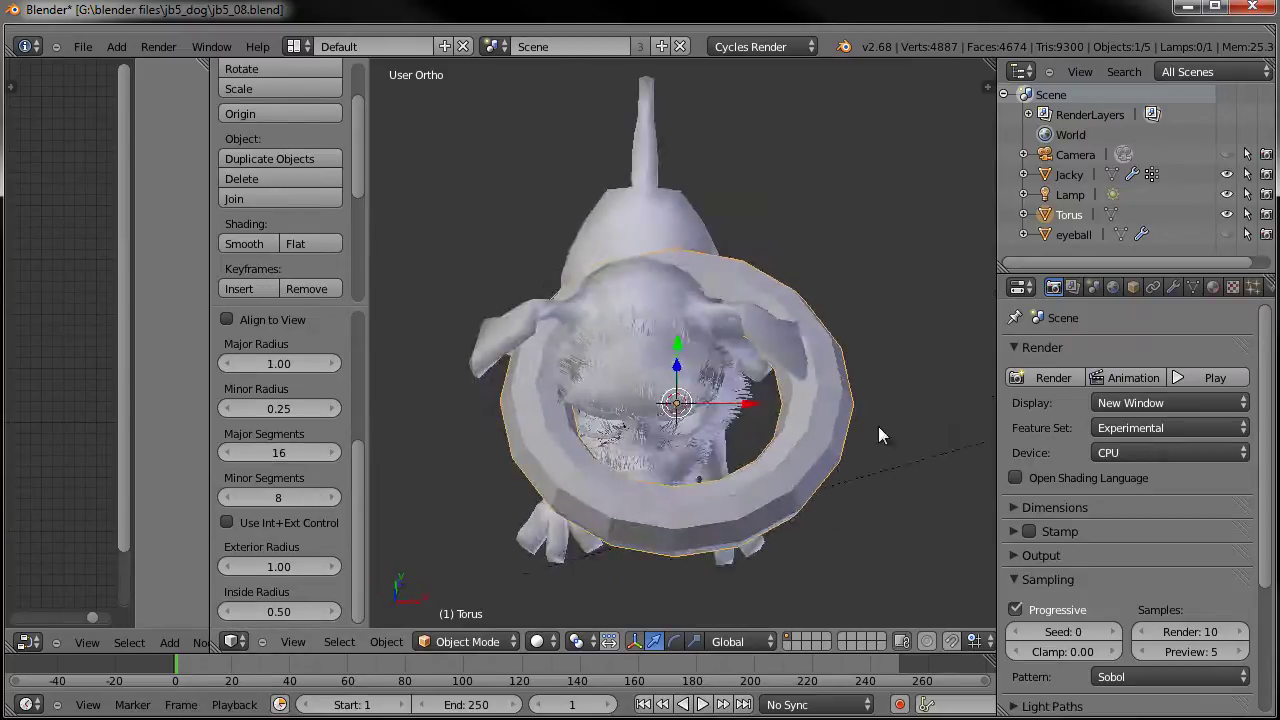
pyautogui.press('n')
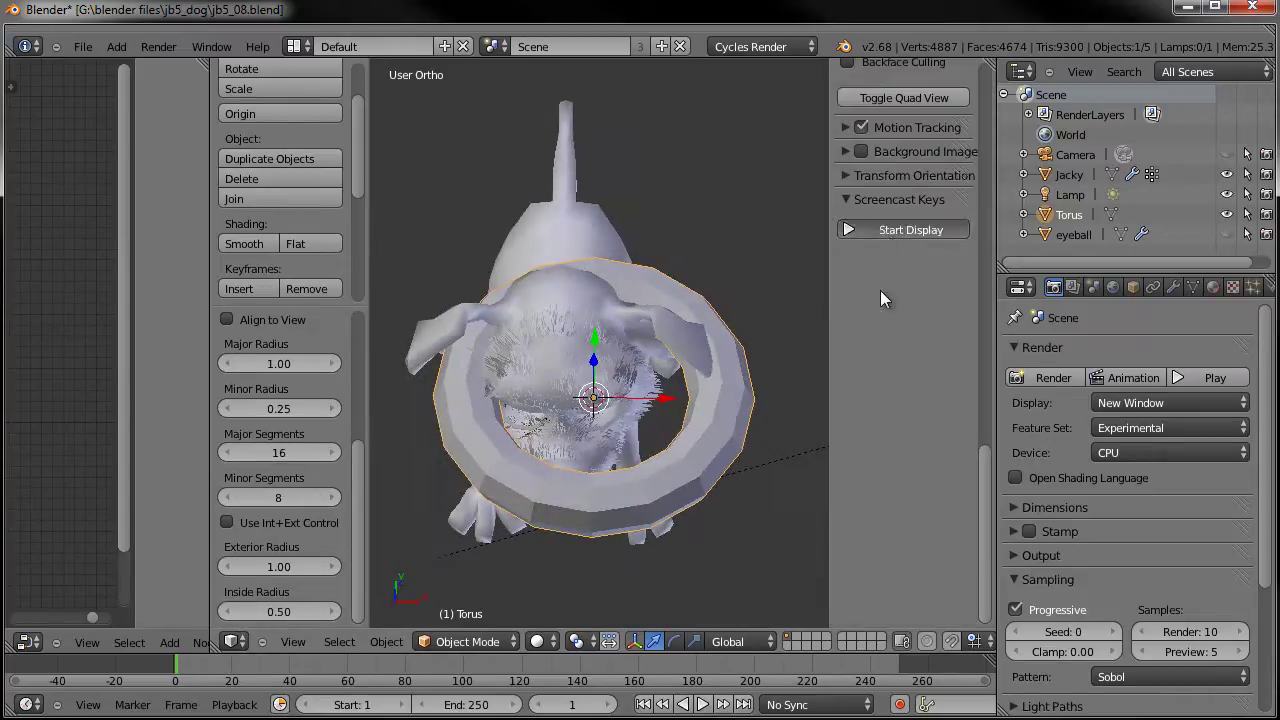
pyautogui.click(879, 229)
pyautogui.press('n')
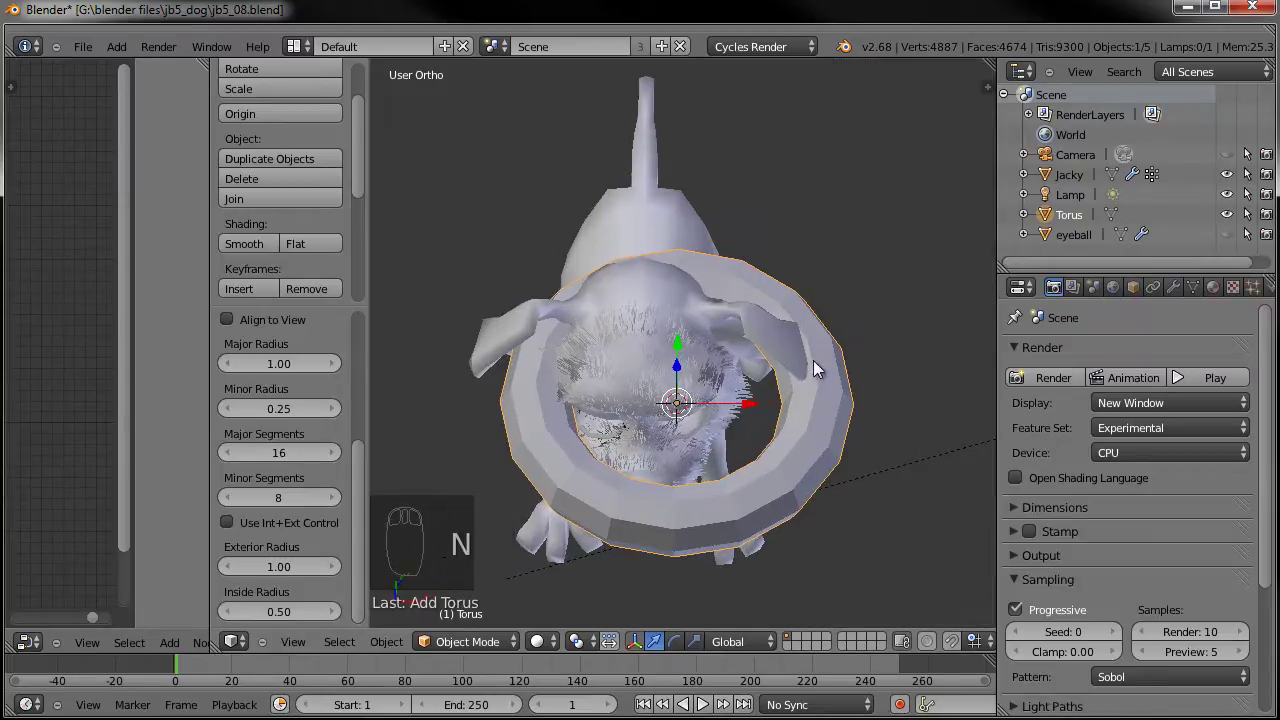
# Move the torus in top view off the dog's head into empty space in front of the dog.
pyautogui.moveTo(807, 420); pyautogui.dragTo(813, 377, button='middle')
pyautogui.press('Tab')
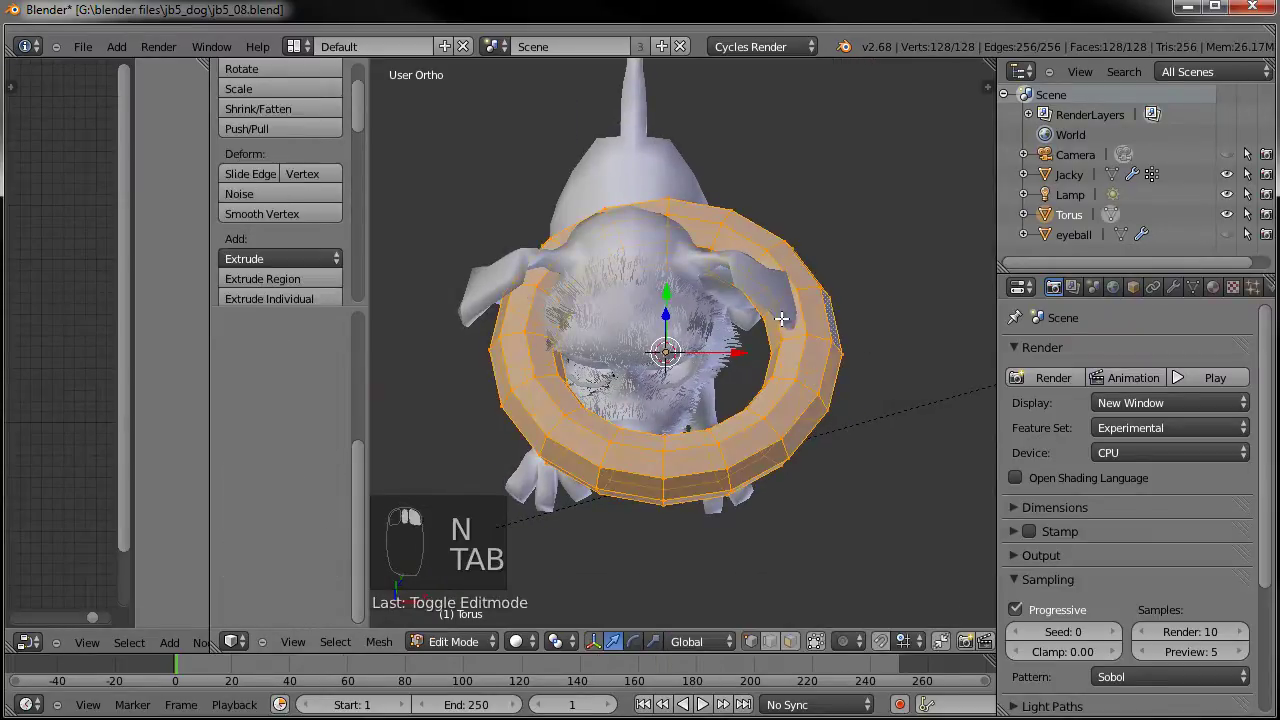
pyautogui.press('KP_7')
pyautogui.moveTo(782, 425); pyautogui.dragTo(694, 350, button='middle')
pyautogui.press('KP_7')
pyautogui.press('Tab')
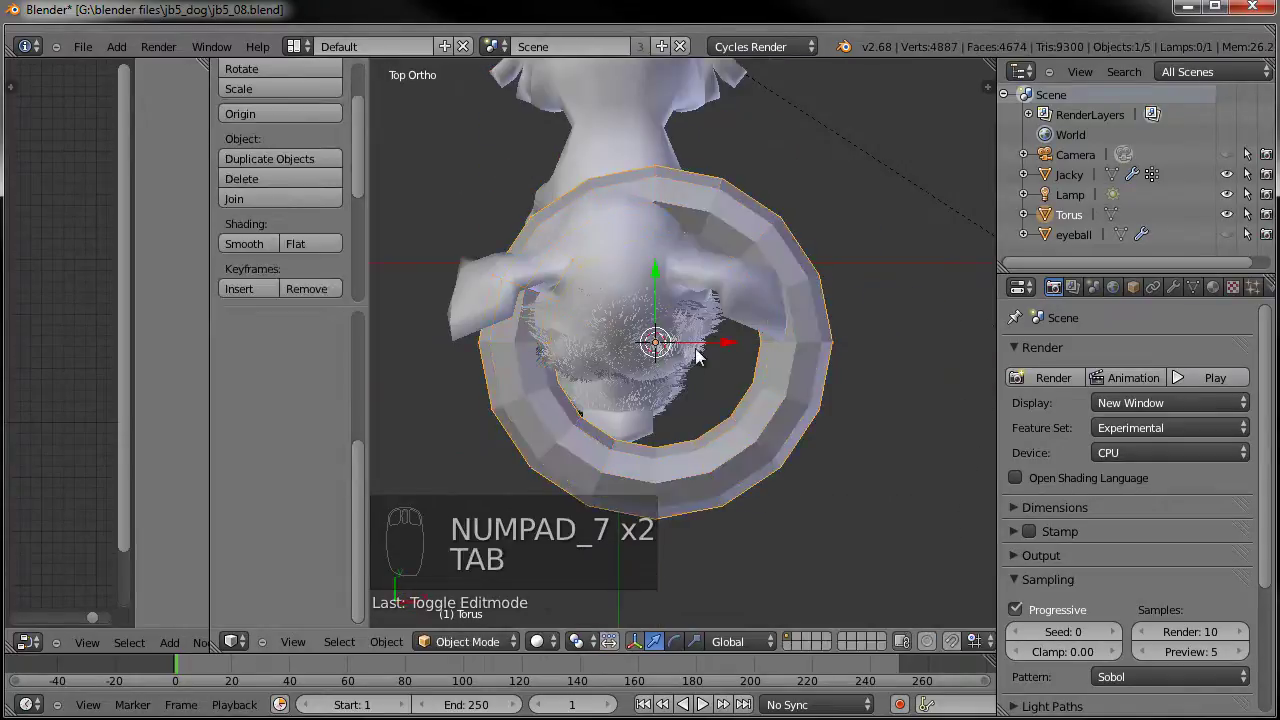
pyautogui.press('g')
pyautogui.click(693, 317)
pyautogui.scroll(2, 619, 367)
pyautogui.keyDown('shift'); pyautogui.moveTo(619, 367); pyautogui.dragTo(752, 453, button='middle'); pyautogui.keyUp('shift')
# Select the torus's innermost edge loop in Edit Mode and scale it outward slightly.
pyautogui.press('Tab')
pyautogui.scroll(1, 688, 361)
pyautogui.keyDown('alt'); pyautogui.rightClick(703, 313); pyautogui.keyUp('alt')
pyautogui.scroll(1, 634, 363)
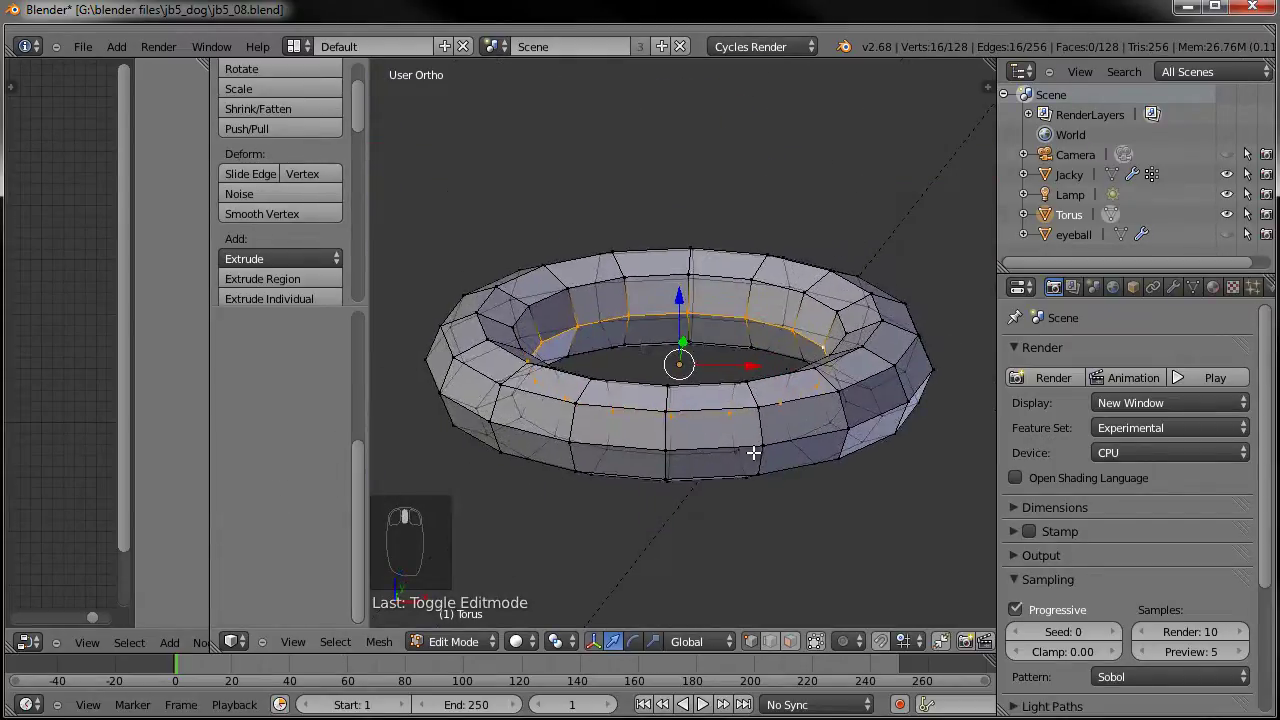
pyautogui.press('s')
pyautogui.click(765, 448)
pyautogui.press('KP_7')
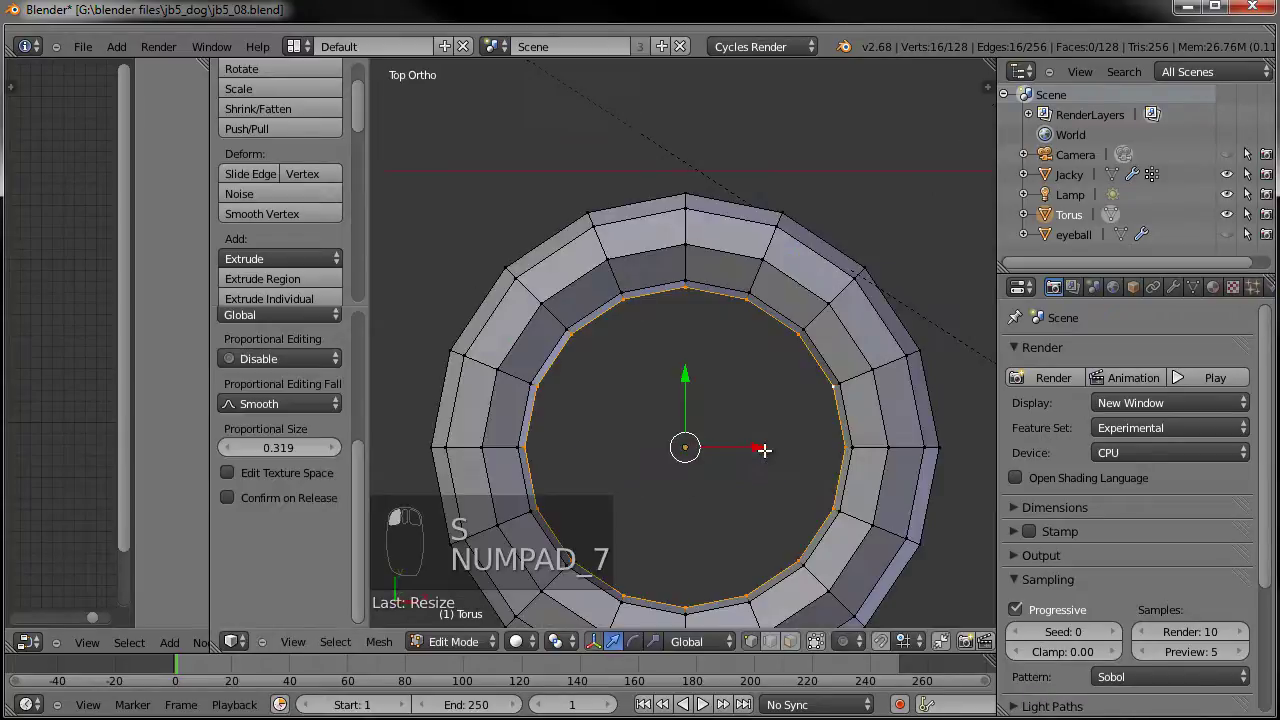
pyautogui.press('s')
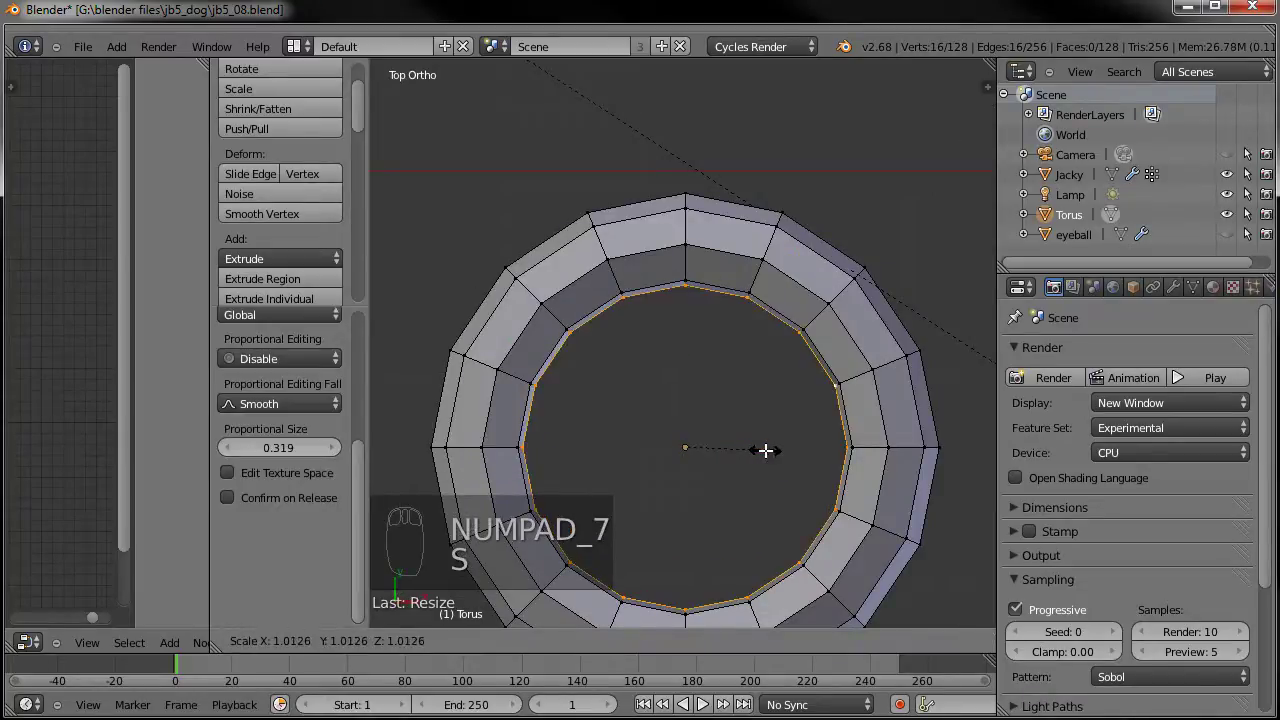
pyautogui.click(766, 449)
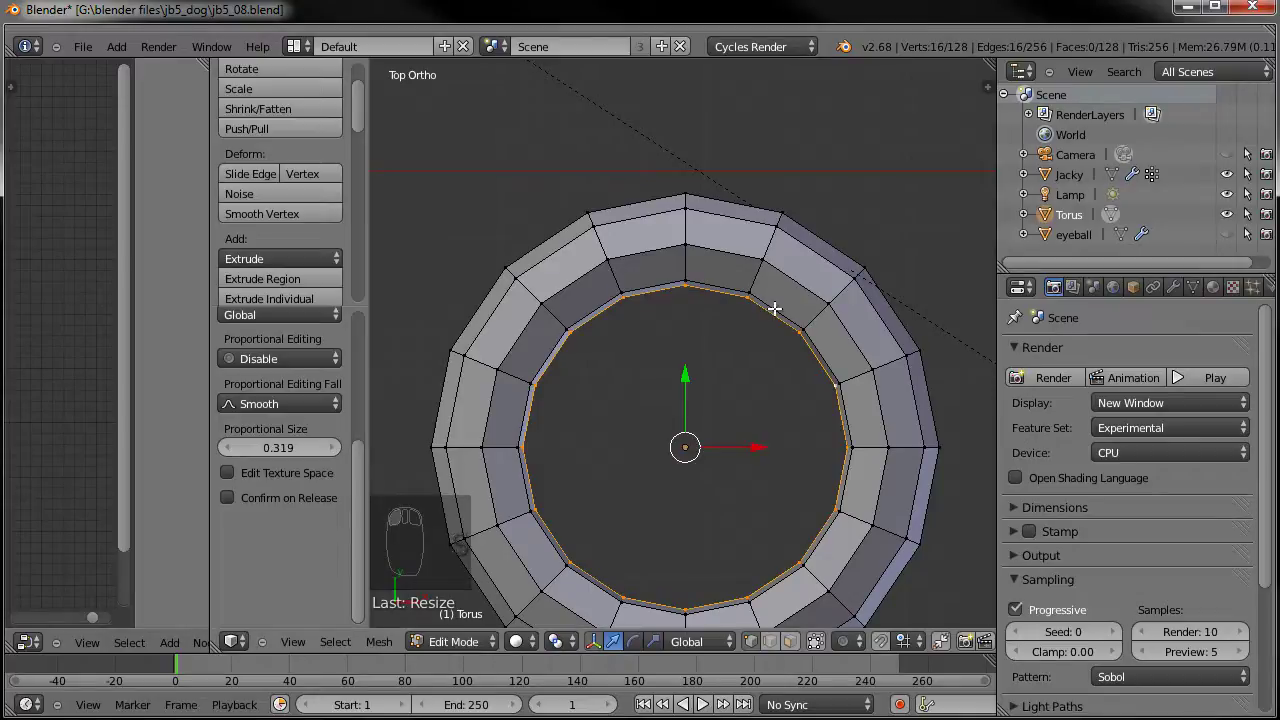
# Grow the inner loop selection by one ring and scale it outward to thin the torus from the inside.
pyautogui.press('ctrl+KP_Add')
pyautogui.moveTo(777, 331); pyautogui.dragTo(766, 377, button='middle')
pyautogui.press('s')
pyautogui.click(774, 377)
pyautogui.press('KP_7')
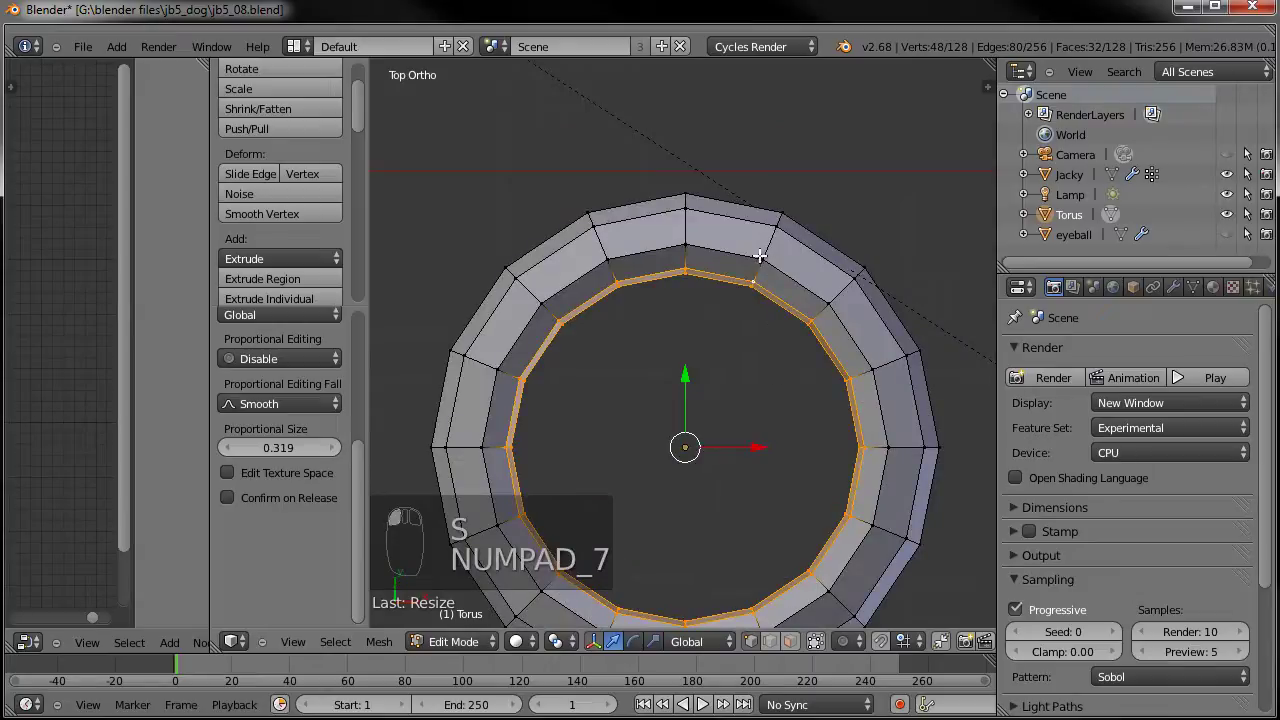
pyautogui.press('s')
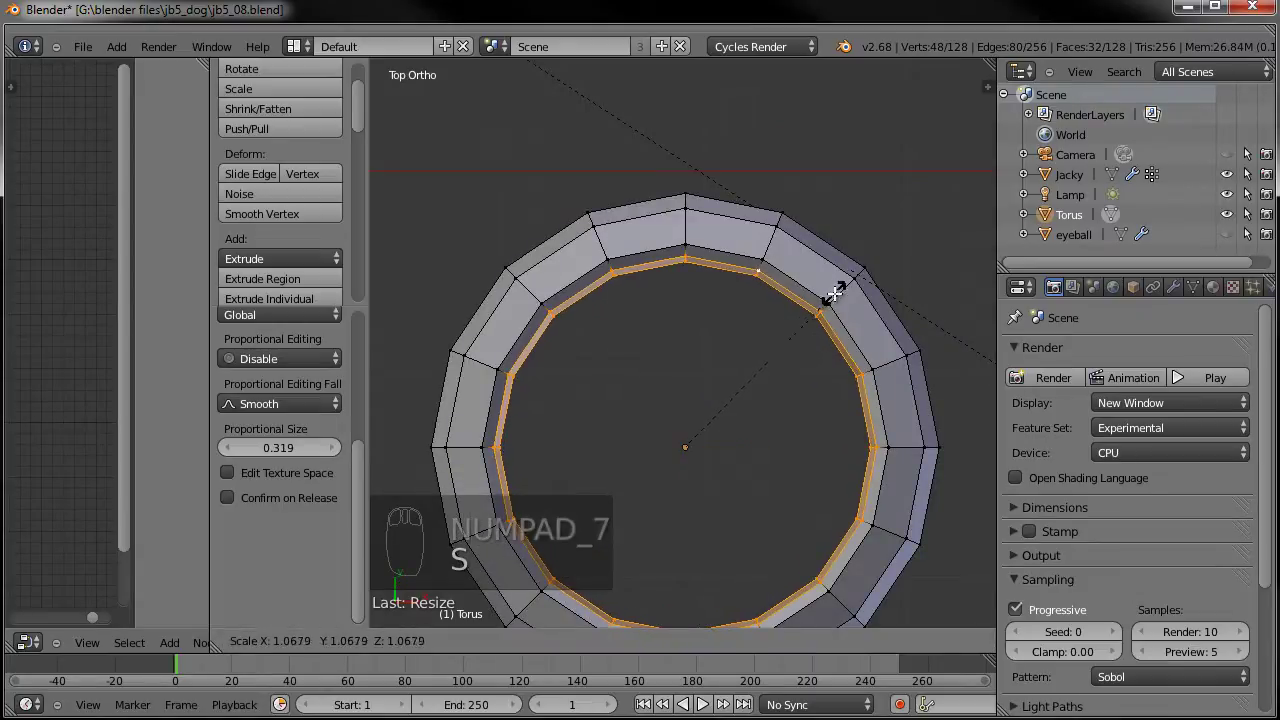
pyautogui.click(855, 281)
# Select the torus's outermost edge loop and scale it slightly inward.
pyautogui.keyDown('alt'); pyautogui.rightClick(830, 232); pyautogui.keyUp('alt')
pyautogui.press('s')
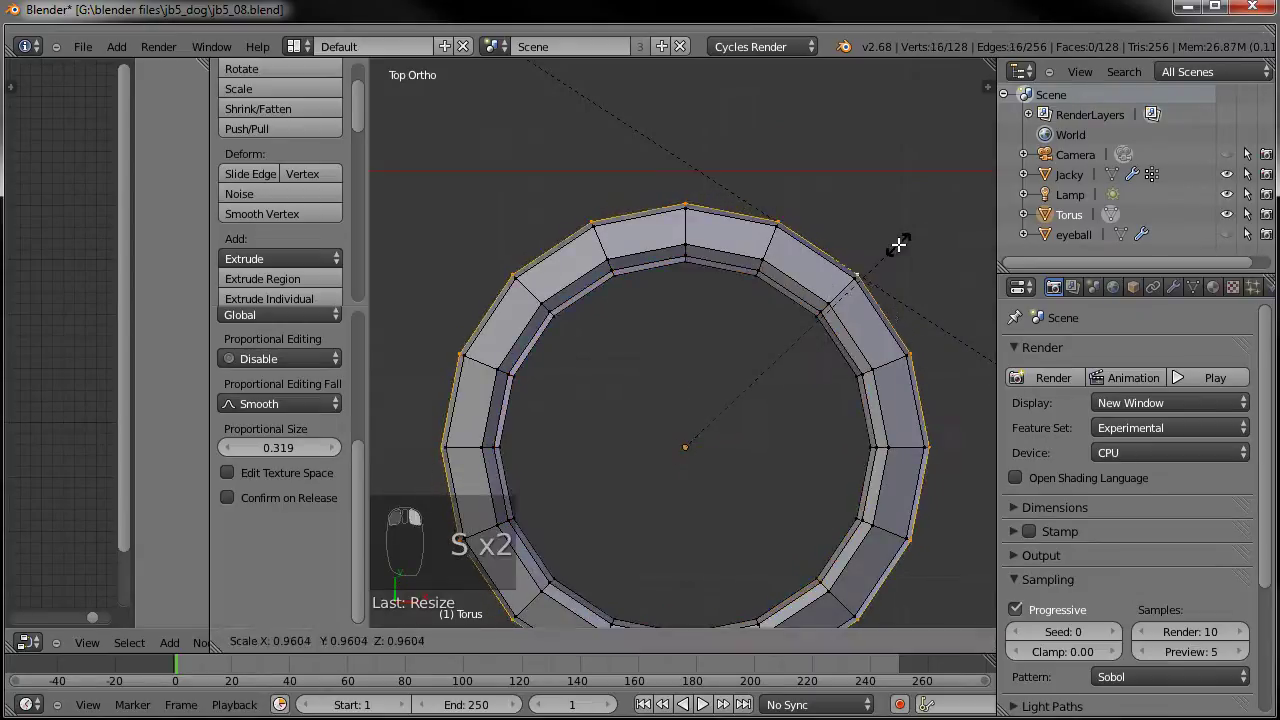
pyautogui.click(819, 251)
# Grow the outer loop selection by one ring, scale it inward to about 0.93 in top view, and leave Edit Mode.
pyautogui.press('ctrl+KP_Add')
pyautogui.moveTo(847, 276); pyautogui.dragTo(814, 237, button='middle')
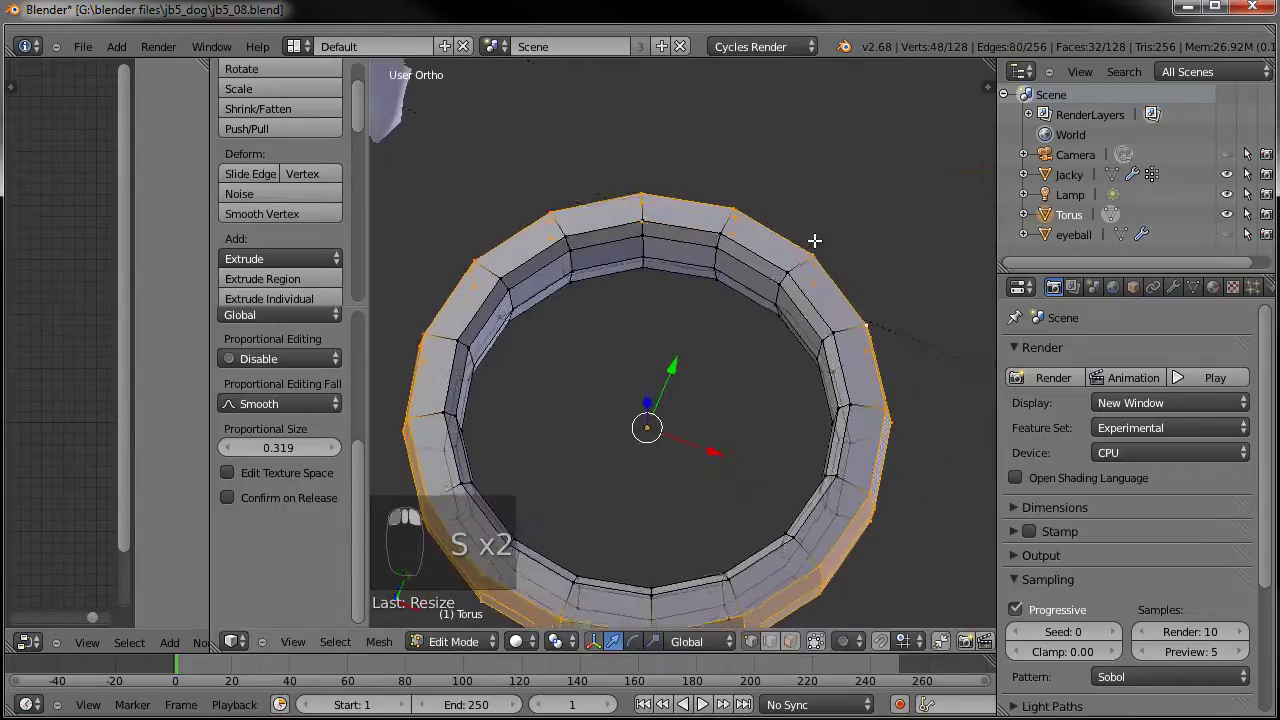
pyautogui.press('KP_7')
pyautogui.press('s')
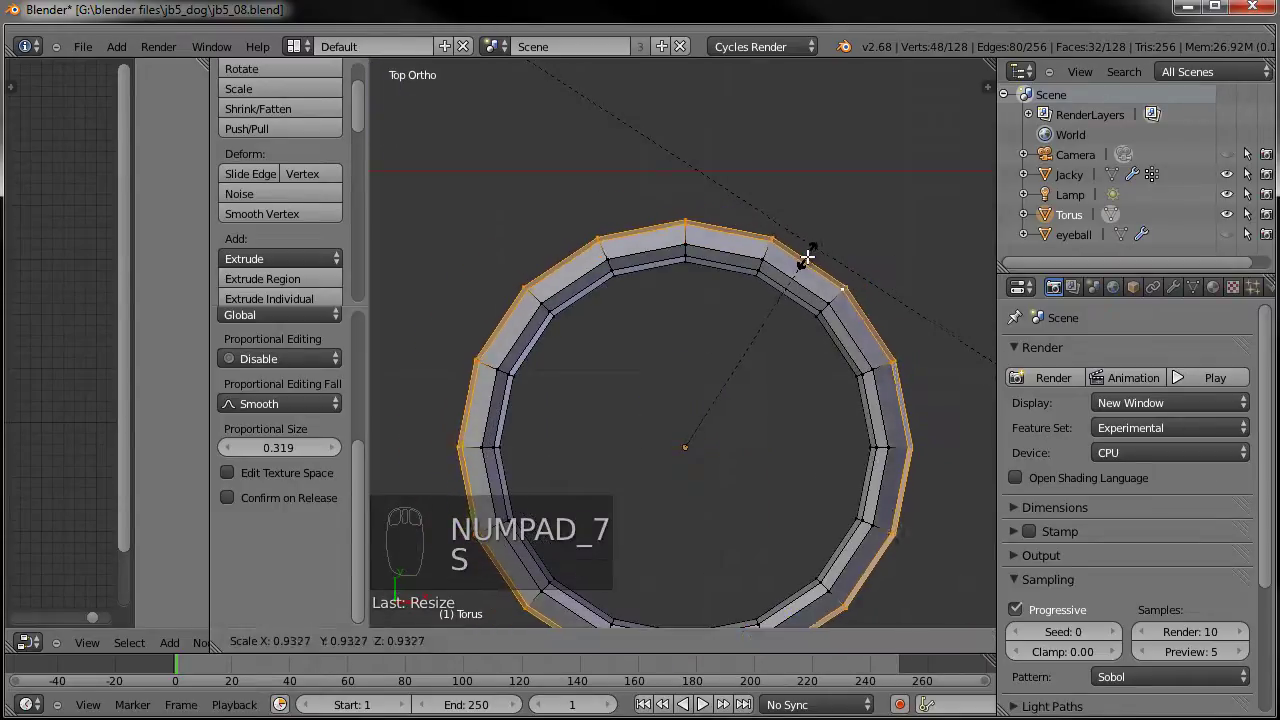
pyautogui.click(806, 262)
pyautogui.press('Tab')
pyautogui.moveTo(726, 484); pyautogui.dragTo(678, 392, button='middle')
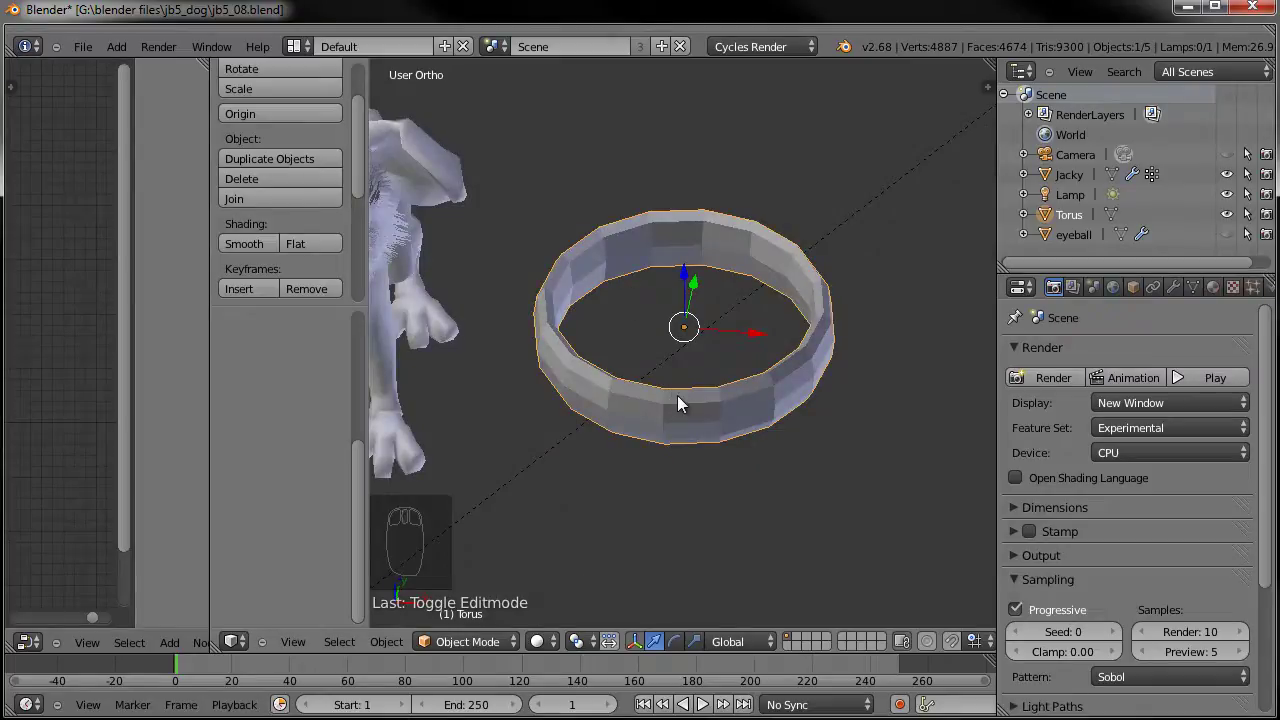
# Try to cut the ring open in top view by splitting off its lowest vertex loop, and delete the split-off vertices.
pyautogui.press('KP_7')
pyautogui.scroll(2, 768, 408)
pyautogui.scroll(2, 768, 418)
pyautogui.press('Tab')
pyautogui.press('a')
pyautogui.press('a')
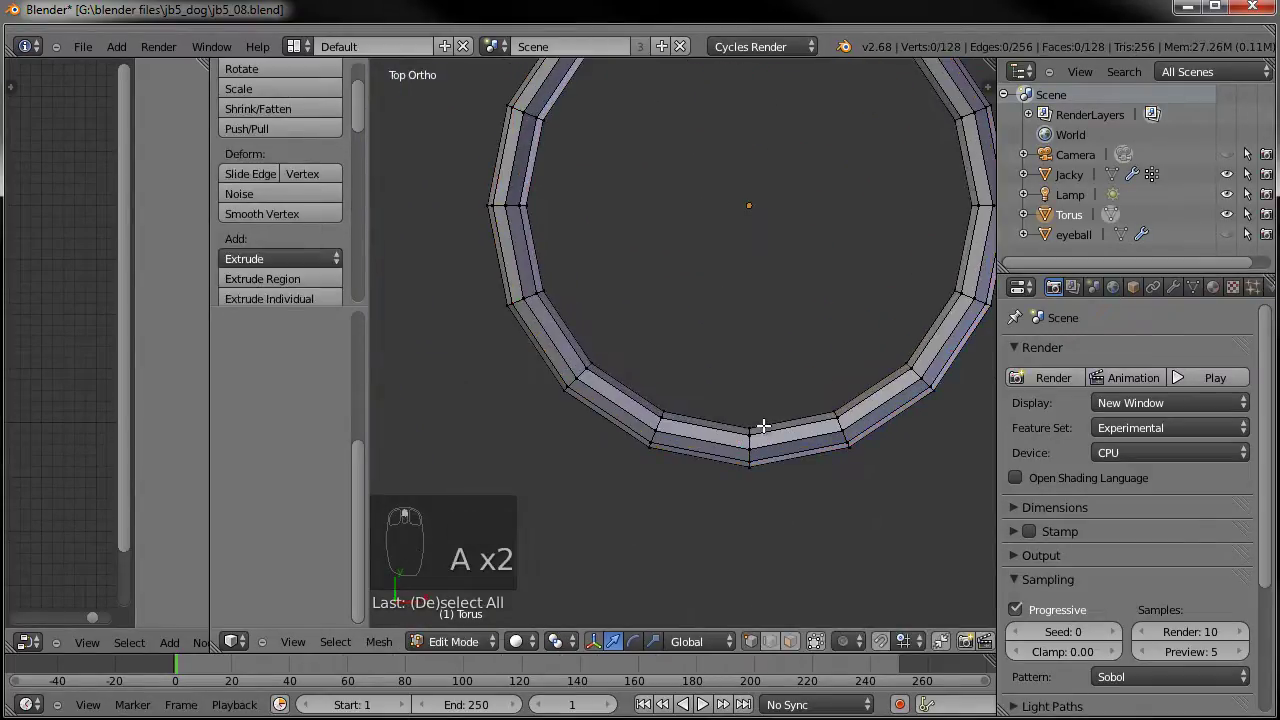
pyautogui.press('b')
pyautogui.moveTo(777, 410); pyautogui.dragTo(733, 496)
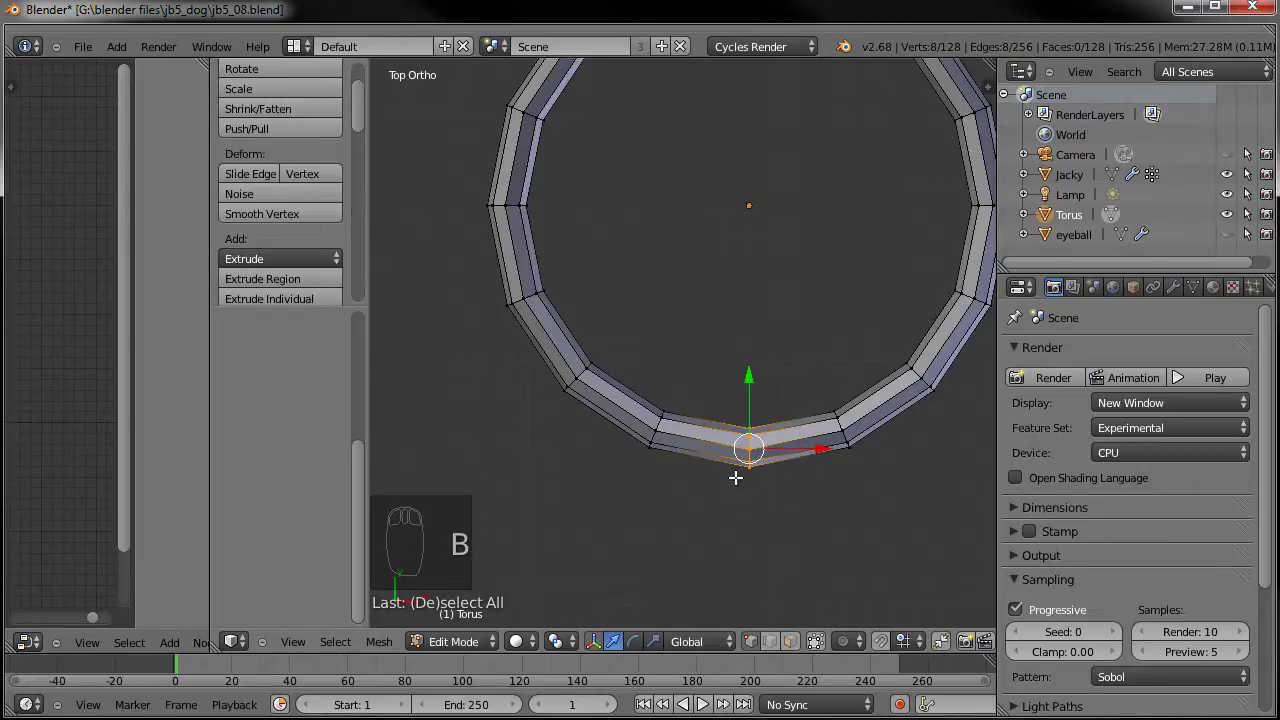
pyautogui.press('y')
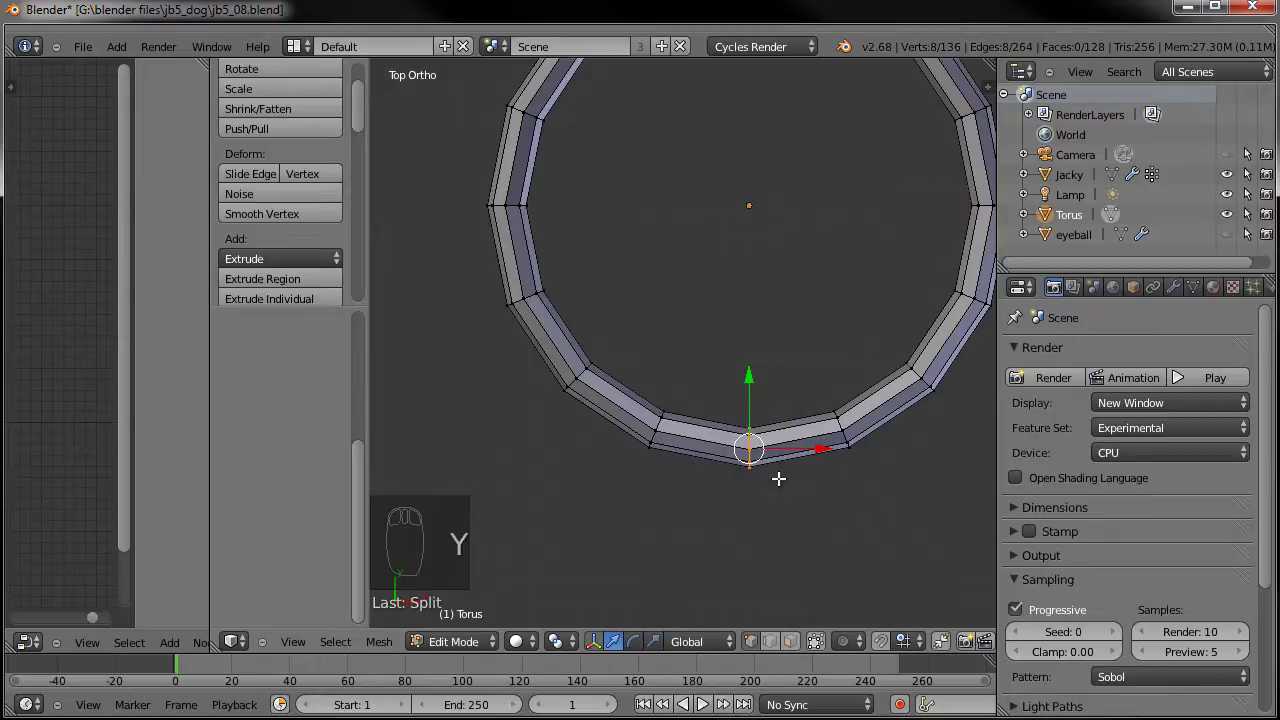
pyautogui.press('g')
pyautogui.rightClick(799, 553)
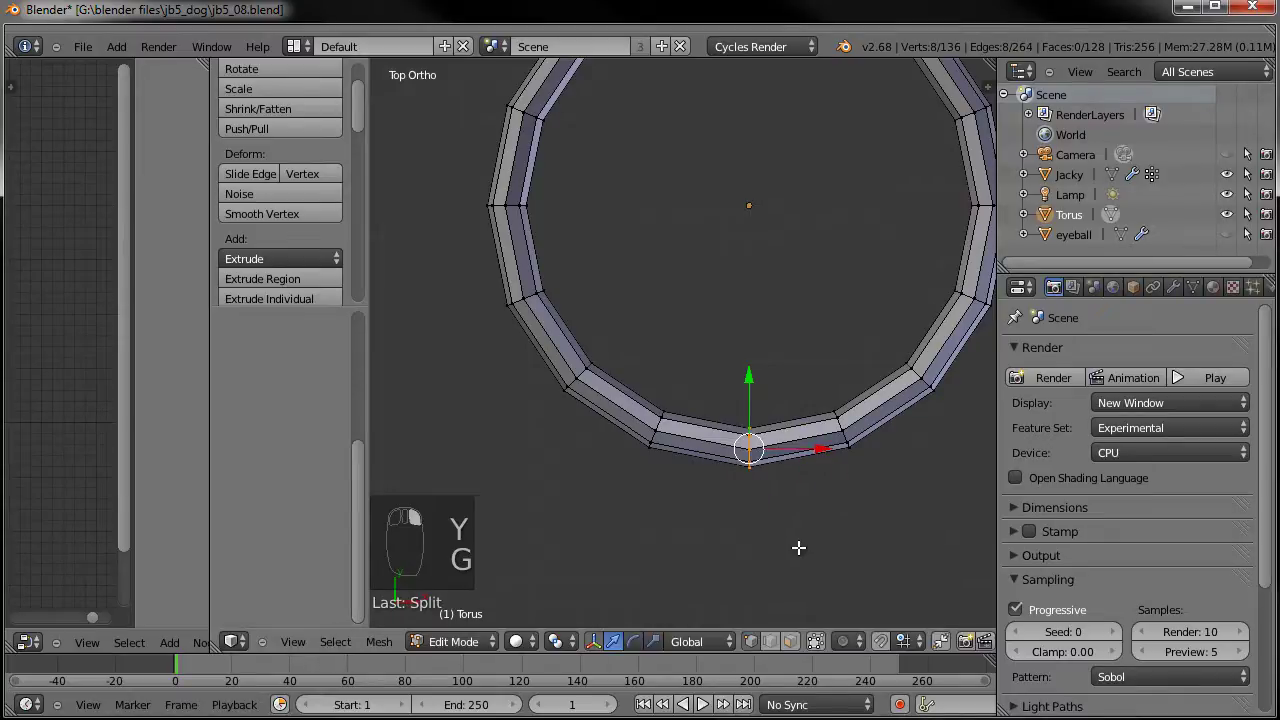
pyautogui.press('Delete')
pyautogui.click(795, 557)
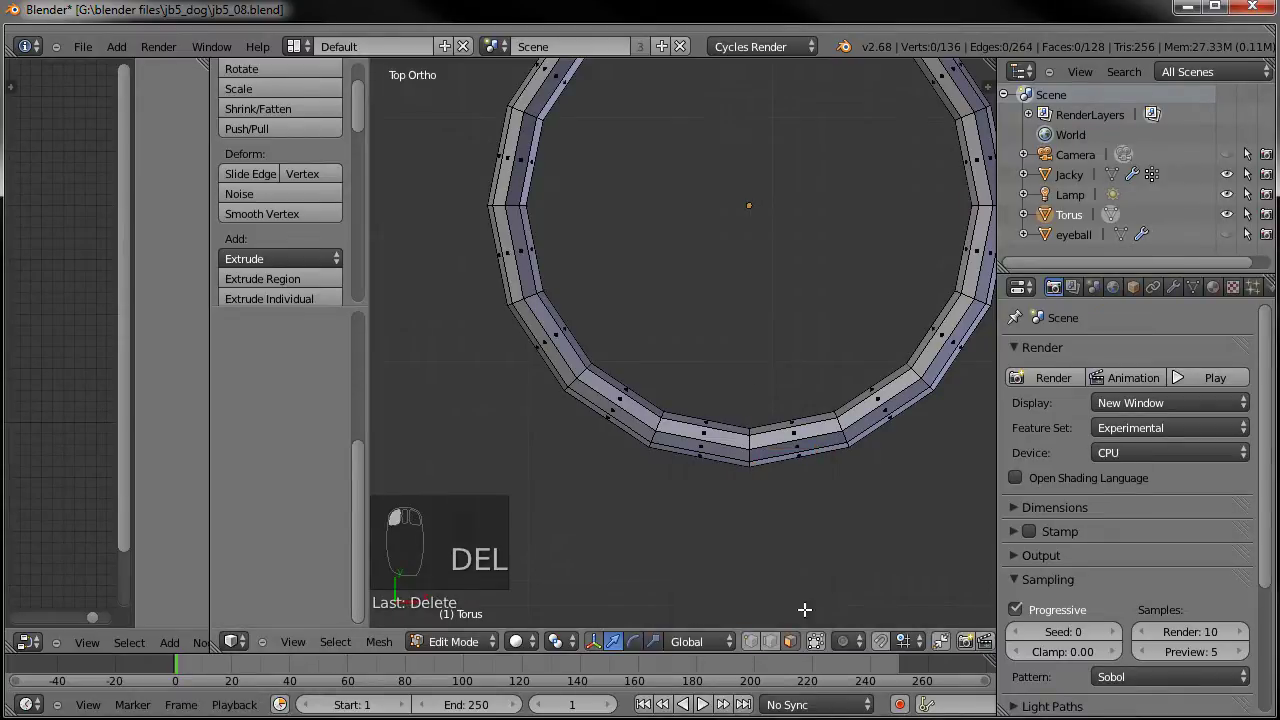
# Select all faces of the ring segment just beside its lowest point, split them off, and move the segment outward.
pyautogui.press('a')
pyautogui.press('a')
pyautogui.press('a')
pyautogui.press('c')
pyautogui.press('c')
pyautogui.click(790, 425)
pyautogui.moveTo(790, 425); pyautogui.dragTo(795, 440)
pyautogui.rightClick(812, 529)
pyautogui.press('y')
pyautogui.press('g')
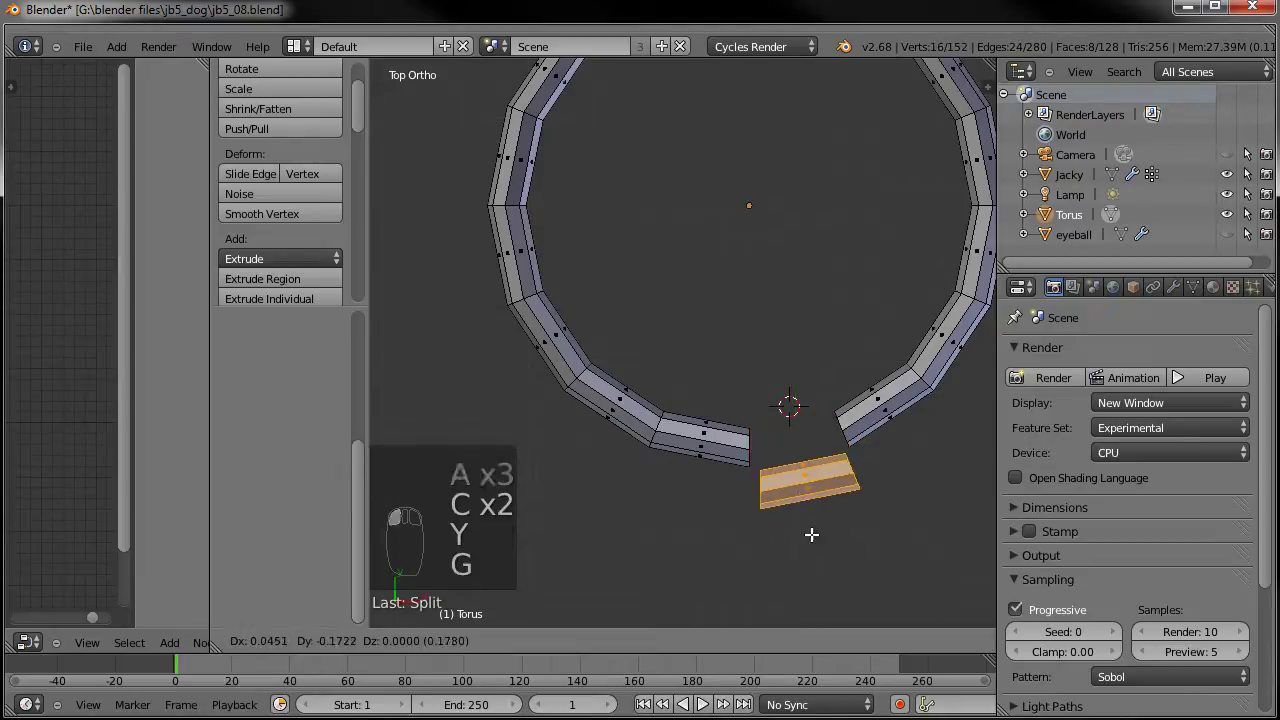
pyautogui.click(814, 494)
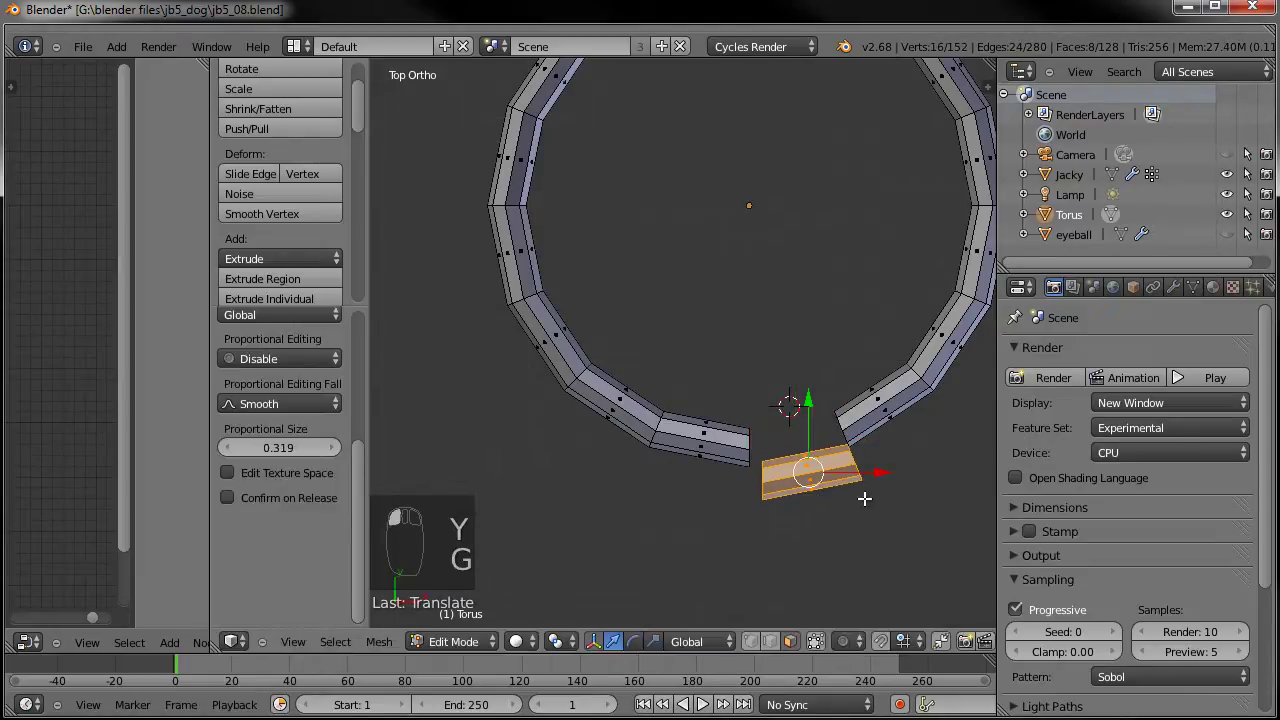
# Rotate the split-off segment and move it so that it lines up with the neighbouring segment's end.
pyautogui.press('r')
pyautogui.click(880, 480)
pyautogui.press('g')
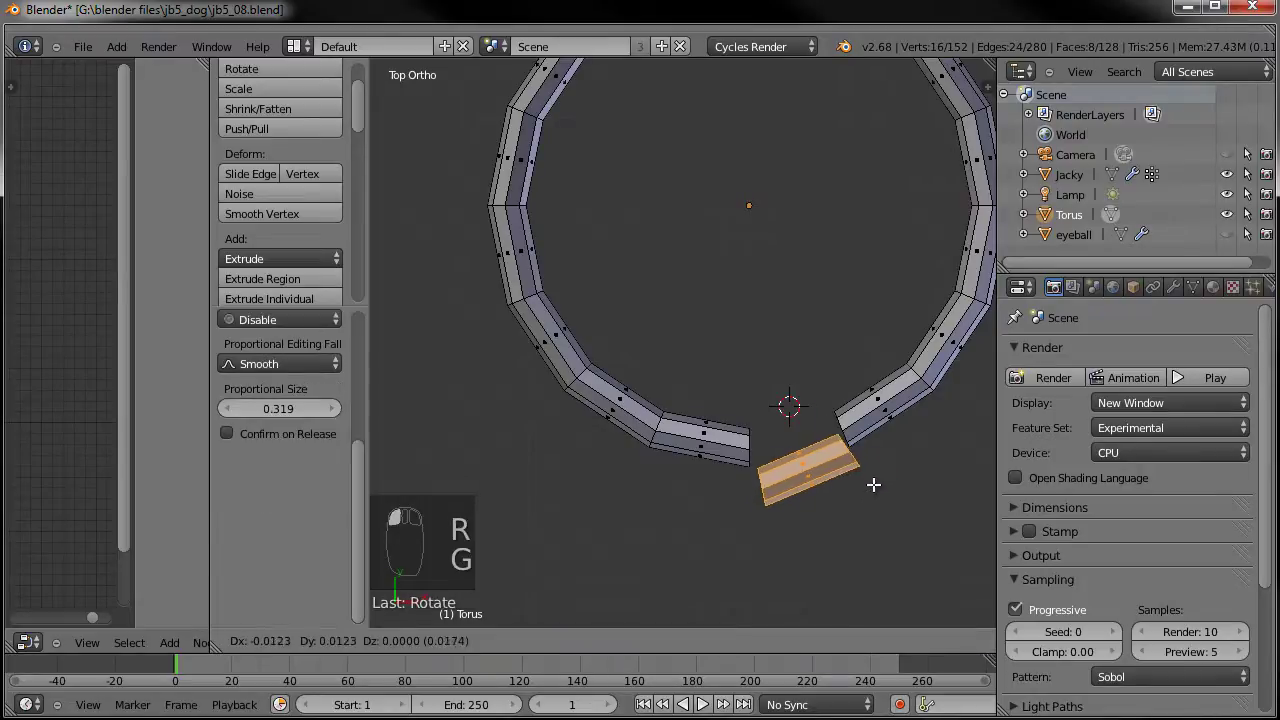
pyautogui.click(868, 478)
# Select the faces of the neighbouring ring segment, and rotate and move them to meet the split-off segment.
pyautogui.keyDown('shift'); pyautogui.moveTo(866, 468); pyautogui.dragTo(691, 457, button='middle'); pyautogui.keyUp('shift')
pyautogui.scroll(2, 718, 456)
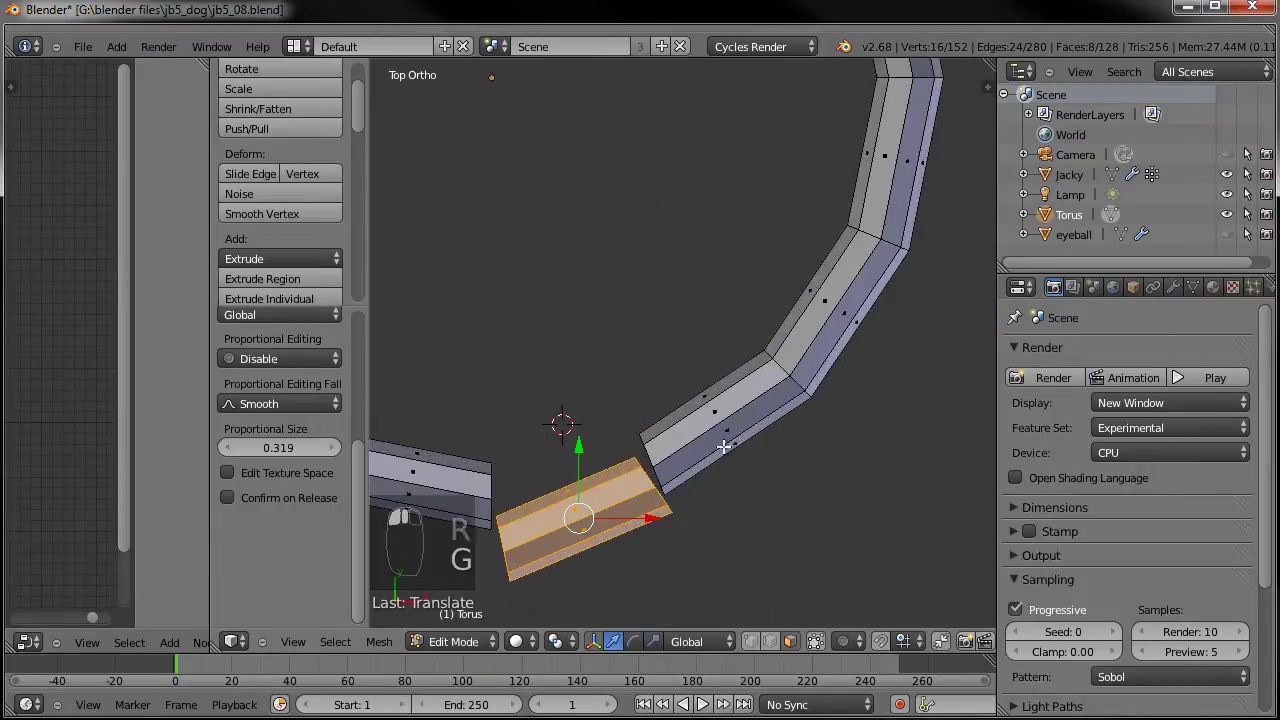
pyautogui.press('a')
pyautogui.press('c')
pyautogui.moveTo(694, 386); pyautogui.dragTo(729, 429)
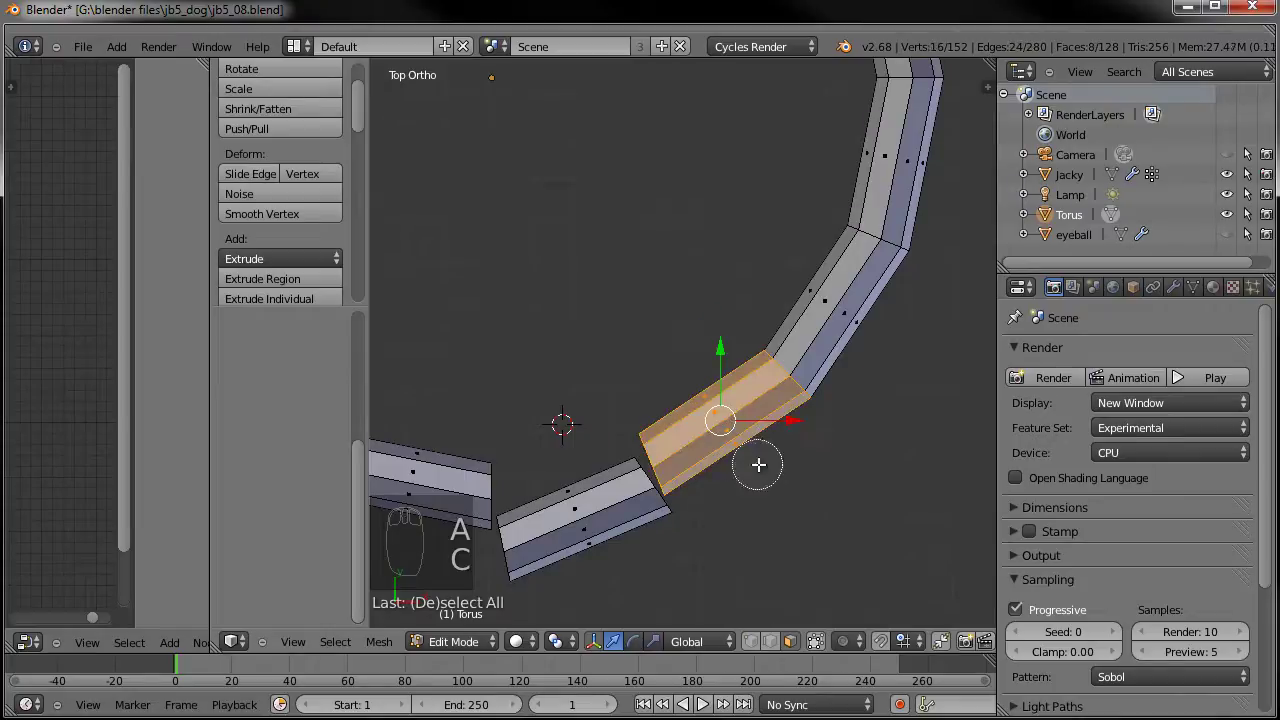
pyautogui.press('r')
pyautogui.click(864, 446)
pyautogui.press('g')
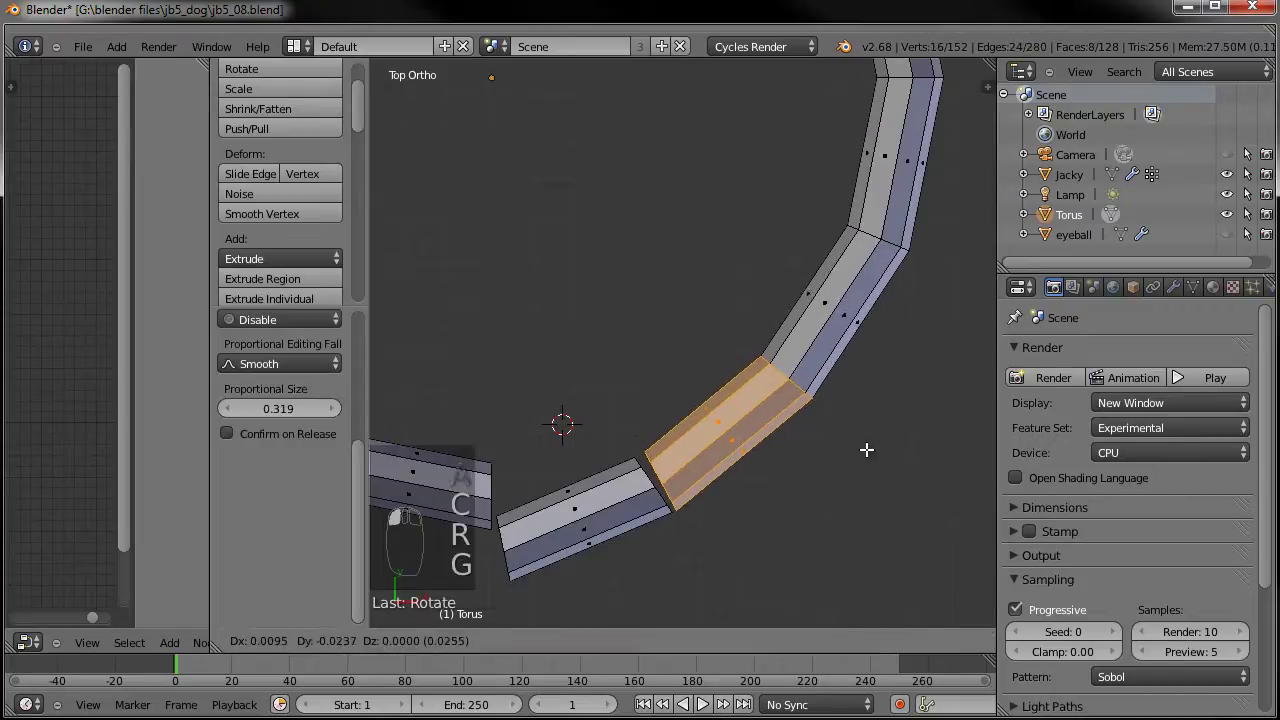
pyautogui.click(846, 466)
# In vertex select mode, merge the first three pairs of matching vertices along the seam between the two segments.
pyautogui.moveTo(846, 466); pyautogui.dragTo(811, 437, button='middle')
pyautogui.scroll(2, 806, 460)
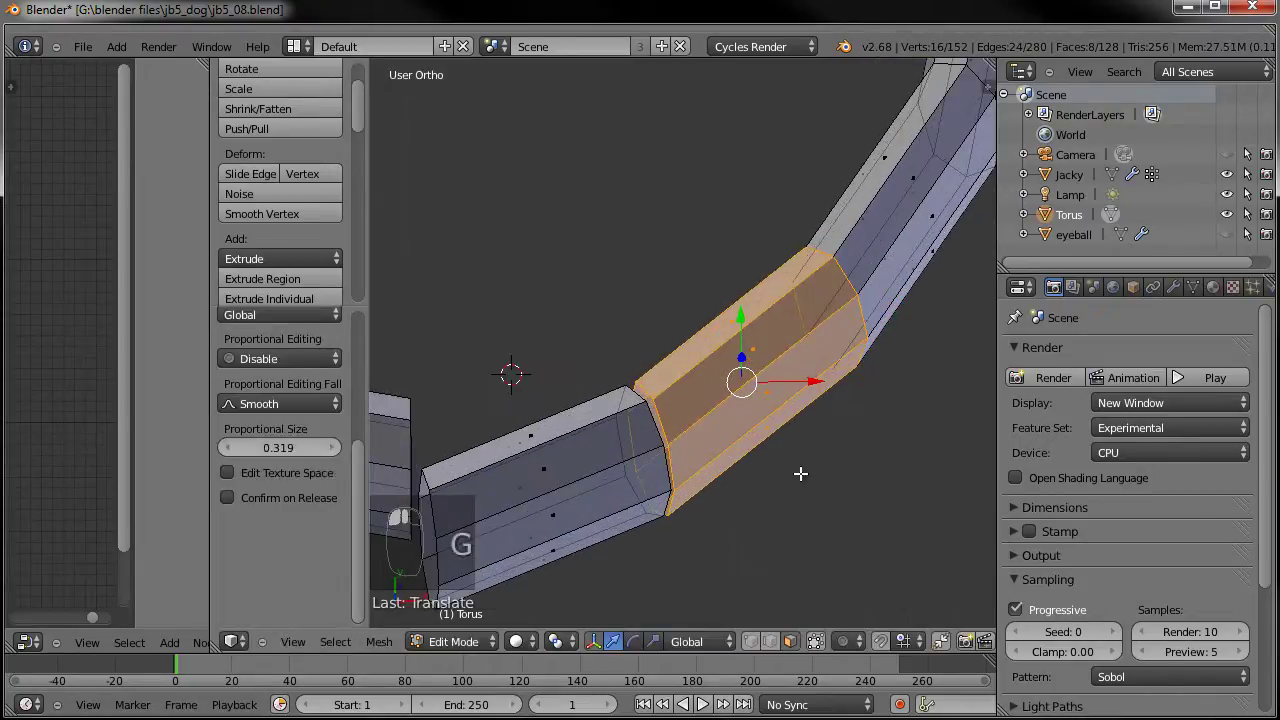
pyautogui.click(770, 642)
pyautogui.press('a')
pyautogui.rightClick(672, 400)
pyautogui.hotkey('alt', 'm')
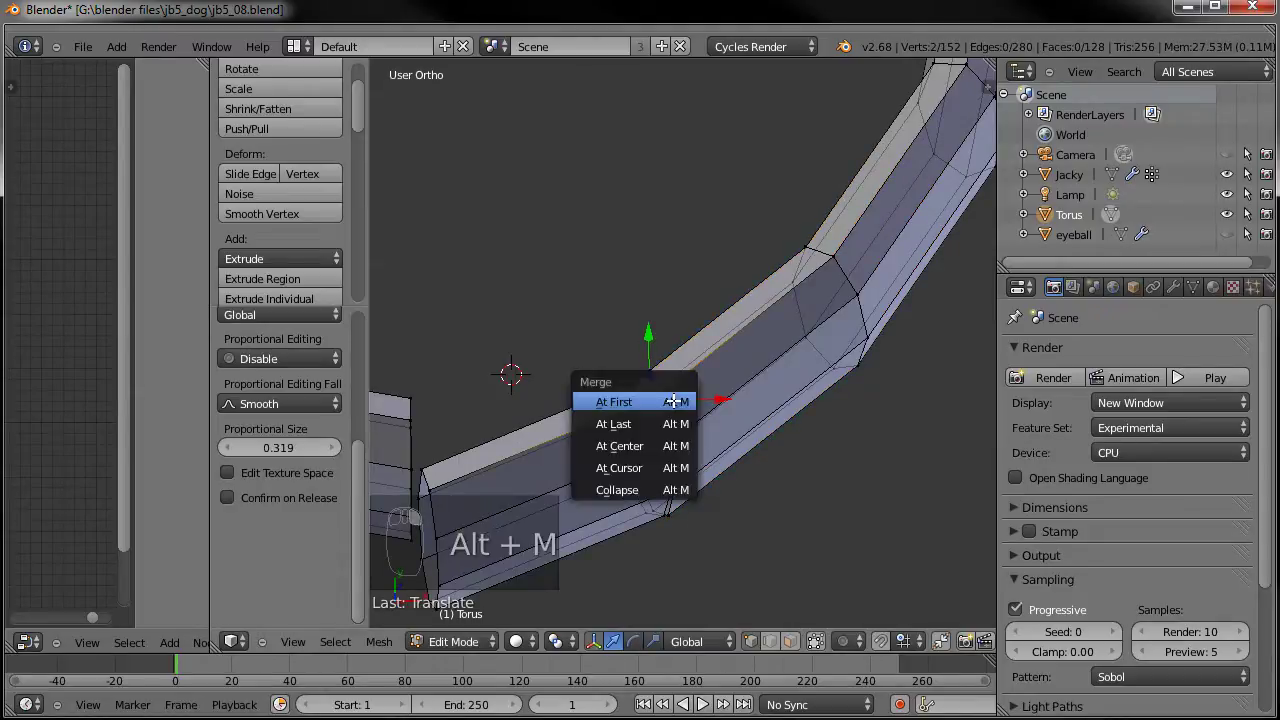
pyautogui.click(614, 401)
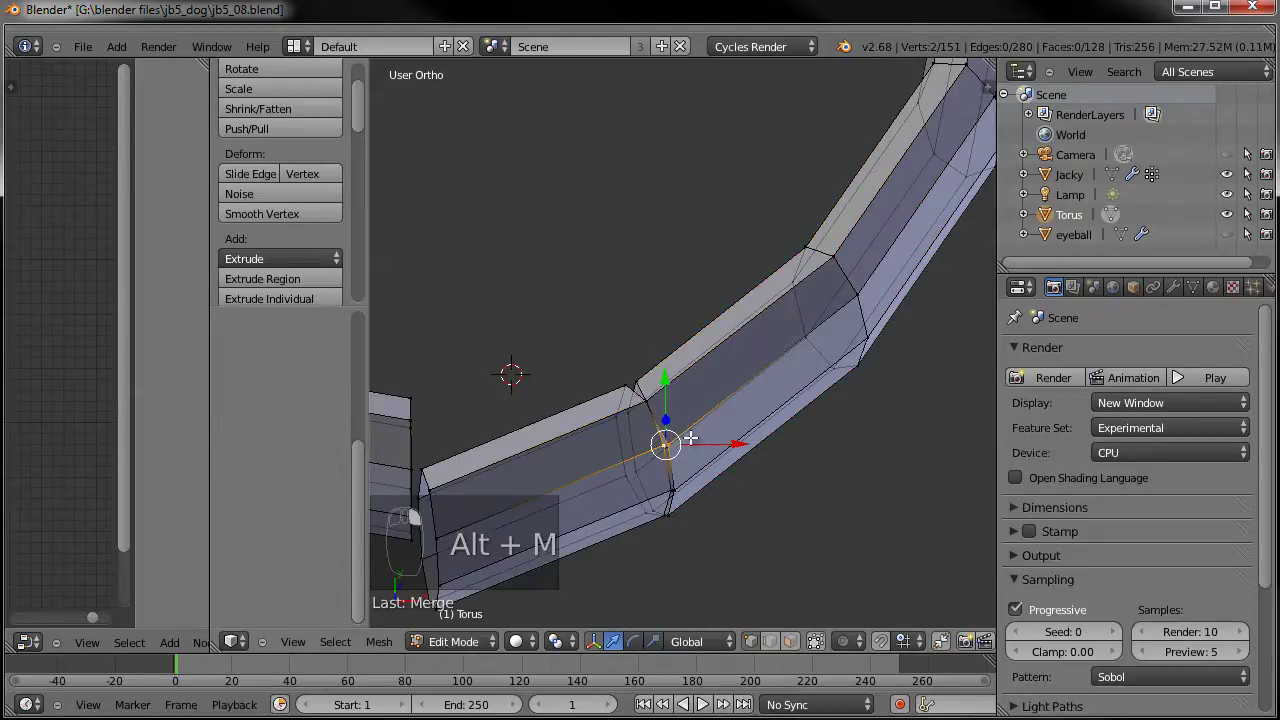
pyautogui.hotkey('alt', 'm')
pyautogui.click(690, 437)
pyautogui.moveTo(690, 437); pyautogui.dragTo(690, 410, button='middle')
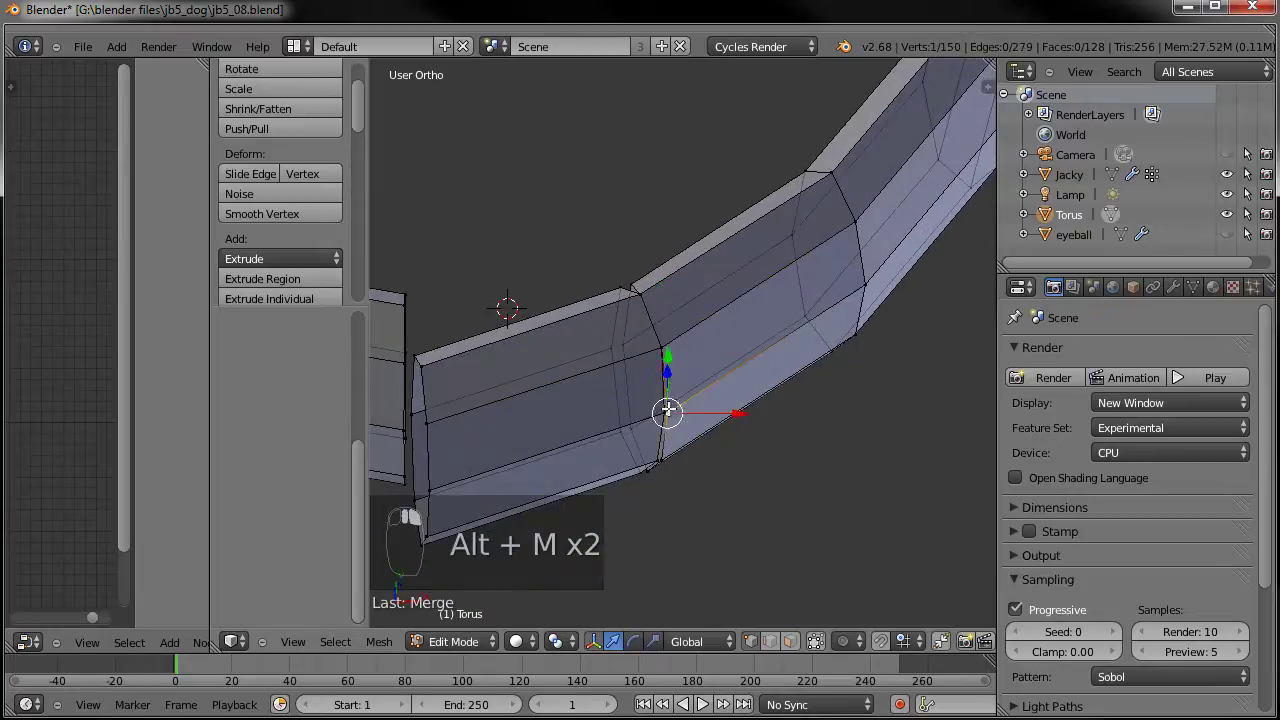
pyautogui.hotkey('alt', 'm')
pyautogui.click(689, 410)
# Try to merge the three selected vertices at the lower end of the seam.
pyautogui.rightClick(665, 457)
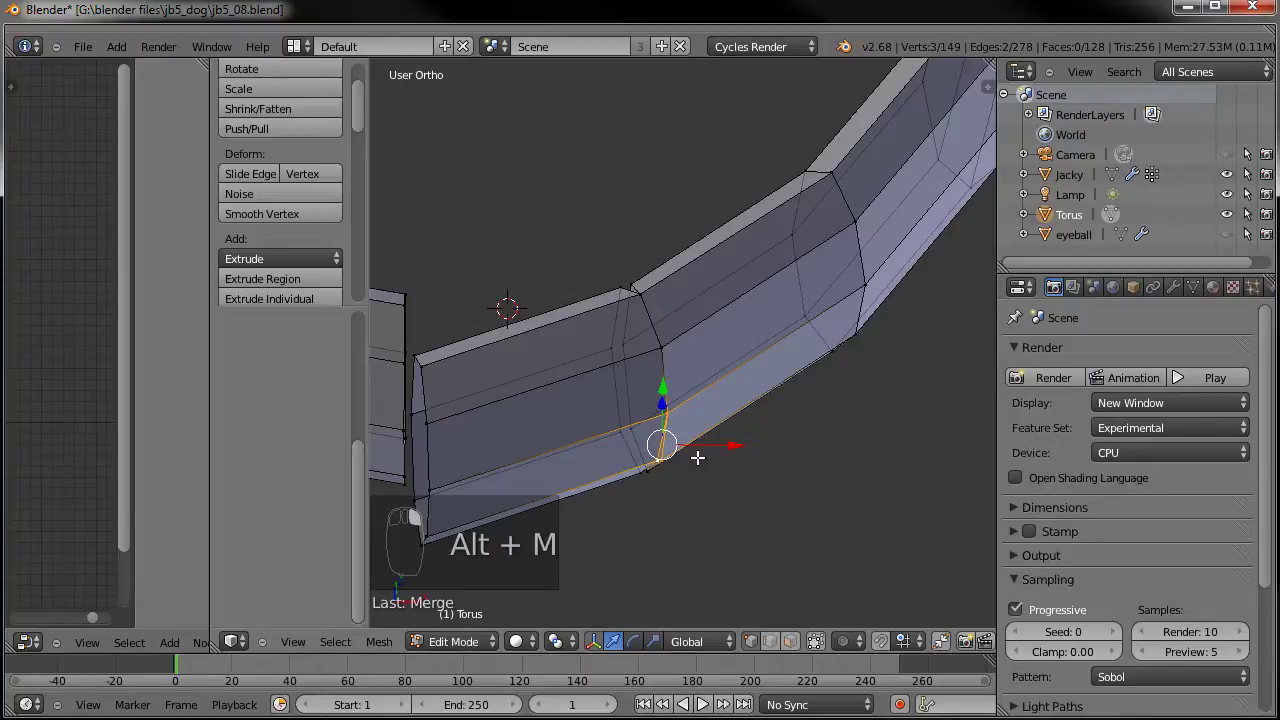
pyautogui.hotkey('alt', 'm')
pyautogui.click(697, 457)
pyautogui.moveTo(697, 454); pyautogui.dragTo(742, 421, button='middle')
pyautogui.hotkey('ctrl', 'z')
# Merge the five remaining vertex pairs around the seam to join the two segments, and clear the selection.
pyautogui.moveTo(797, 500); pyautogui.dragTo(807, 523, button='middle')
pyautogui.keyDown('shift'); pyautogui.rightClick(726, 464); pyautogui.keyUp('shift')
pyautogui.hotkey('alt', 'm')
pyautogui.click(757, 481)
pyautogui.moveTo(757, 481); pyautogui.dragTo(726, 477, button='middle')
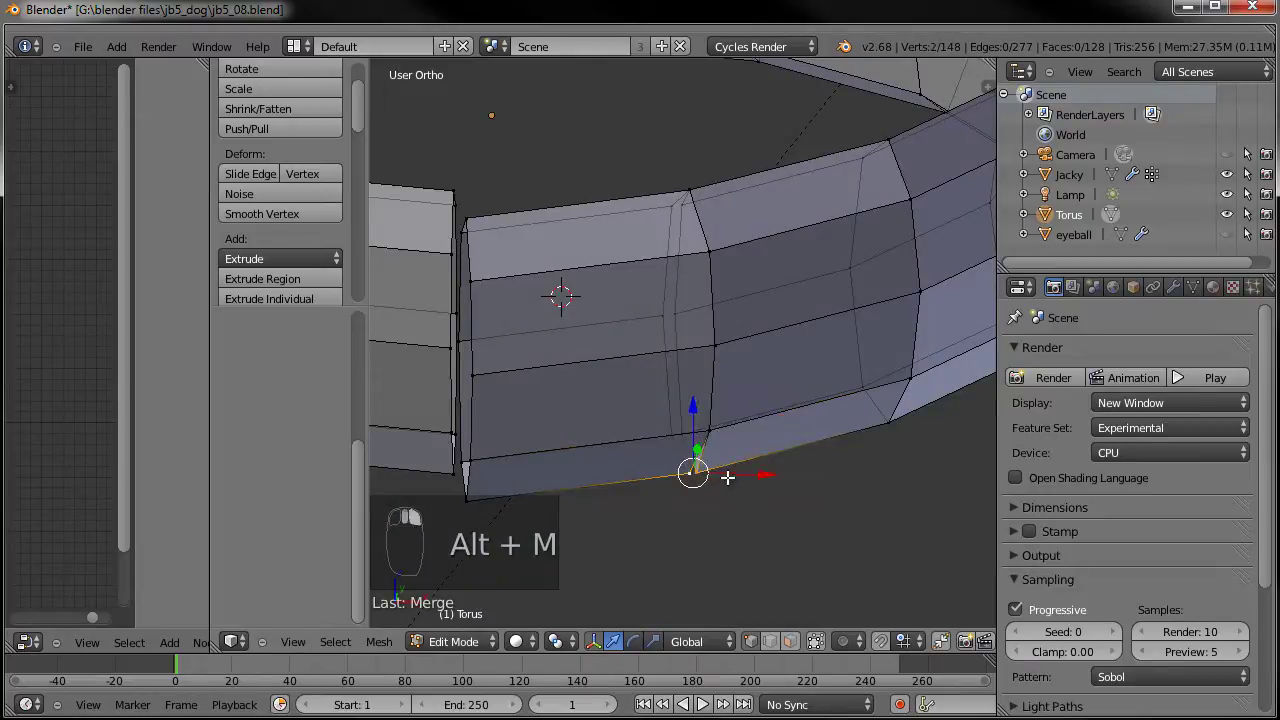
pyautogui.hotkey('alt', 'm')
pyautogui.click(727, 478)
pyautogui.hotkey('alt', 'm')
pyautogui.click(696, 447)
pyautogui.hotkey('alt', 'm')
pyautogui.click(661, 326)
pyautogui.hotkey('alt', 'm')
pyautogui.click(665, 211)
pyautogui.press('a')
# Connect the uppermost and lowermost vertices of the moved segment's open end with an edge and subdivide it once.
pyautogui.moveTo(720, 391); pyautogui.dragTo(834, 489, button='middle')
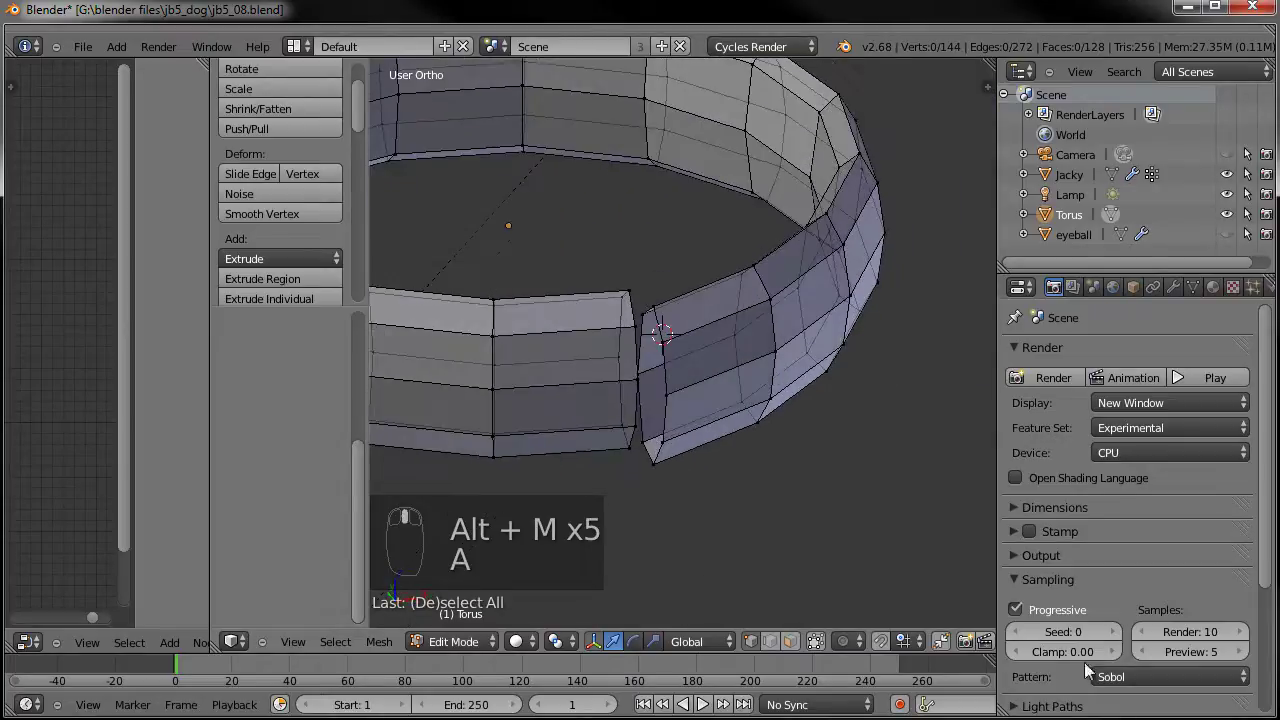
pyautogui.moveTo(843, 84); pyautogui.dragTo(664, 300, button='middle')
pyautogui.scroll(3, 708, 343)
pyautogui.keyDown('alt'); pyautogui.rightClick(683, 340); pyautogui.keyUp('alt')
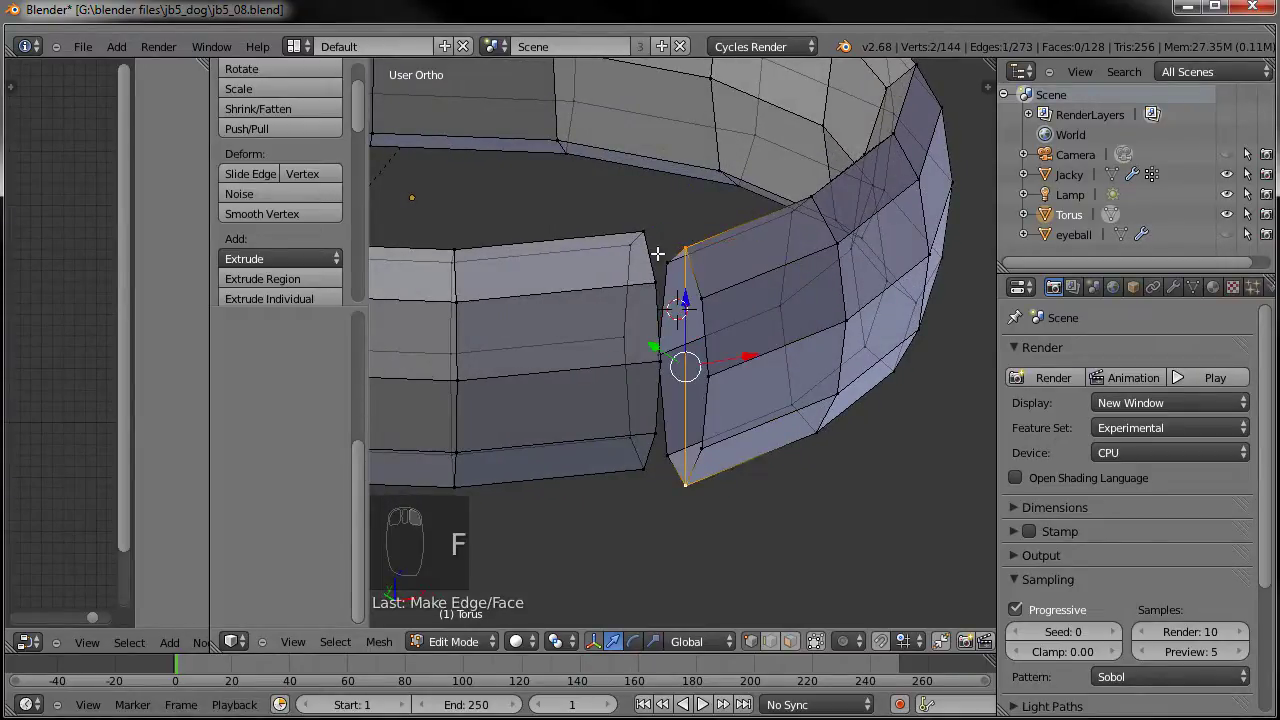
pyautogui.scroll(2, 695, 445)
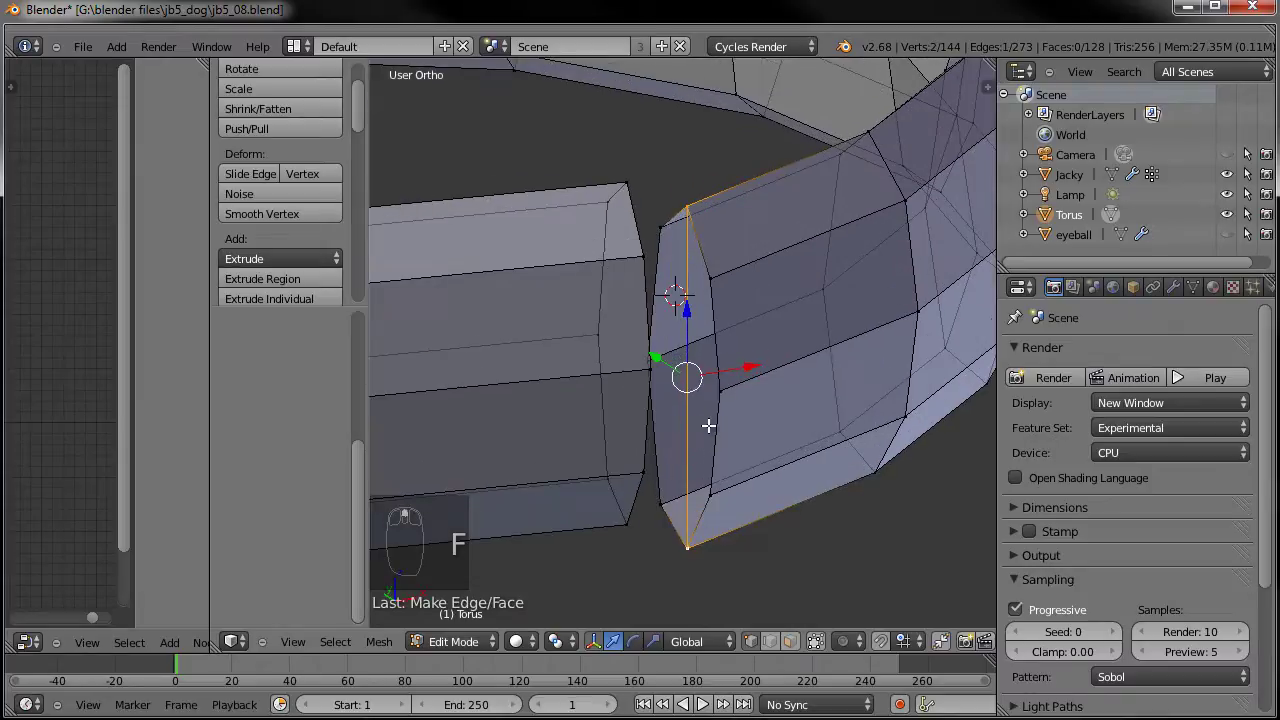
pyautogui.press('w')
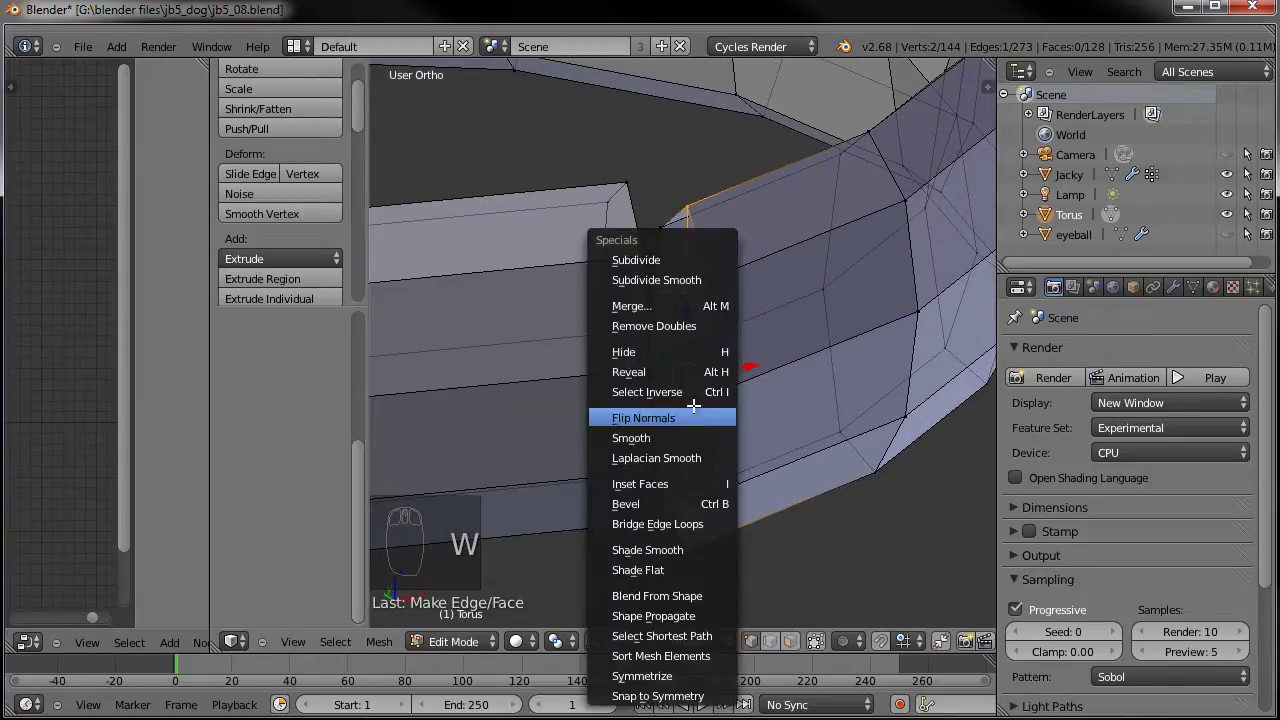
pyautogui.click(650, 260)
# Cap the moved segment's open end with four faces built around the new centre vertex.
pyautogui.rightClick(697, 385)
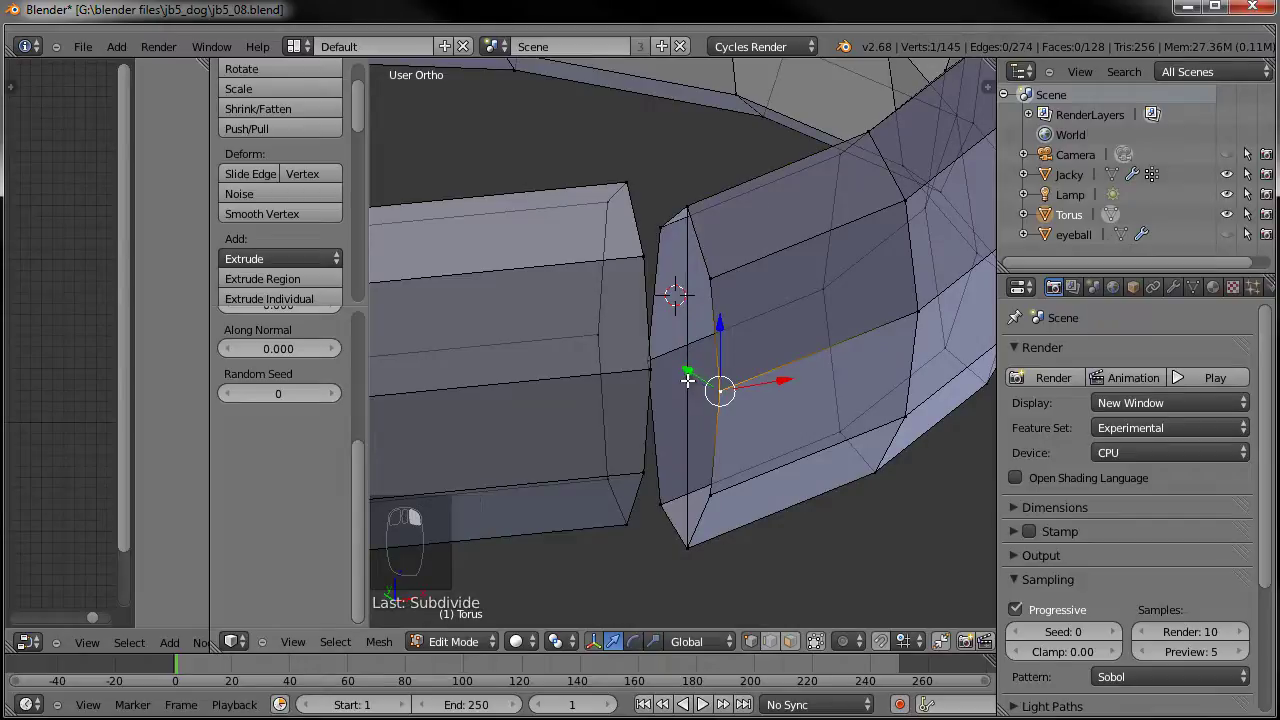
pyautogui.press('f')
pyautogui.keyDown('shift'); pyautogui.rightClick(707, 493); pyautogui.keyUp('shift')
pyautogui.press('f')
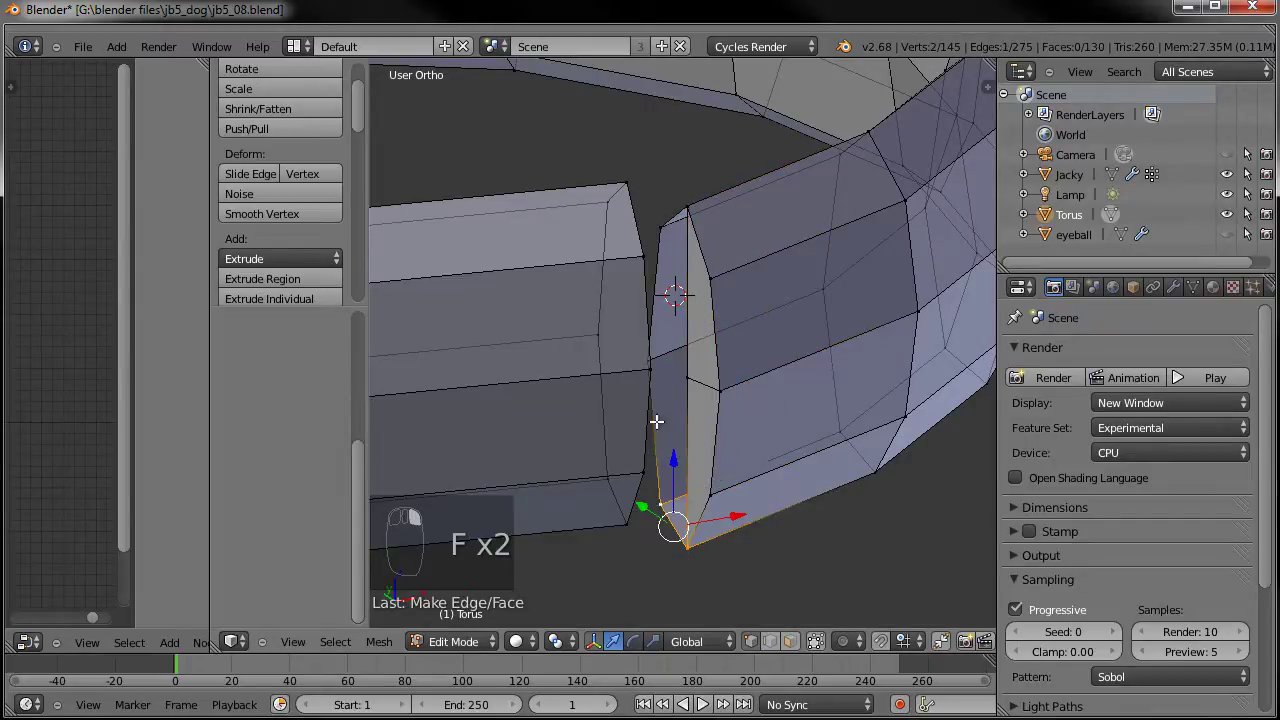
pyautogui.press('f')
pyautogui.rightClick(657, 231)
pyautogui.press('f')
# Connect the uppermost and lowermost vertices of the opposite open end across the gap with an edge and subdivide it.
pyautogui.moveTo(737, 374); pyautogui.dragTo(675, 437, button='middle')
pyautogui.rightClick(589, 277)
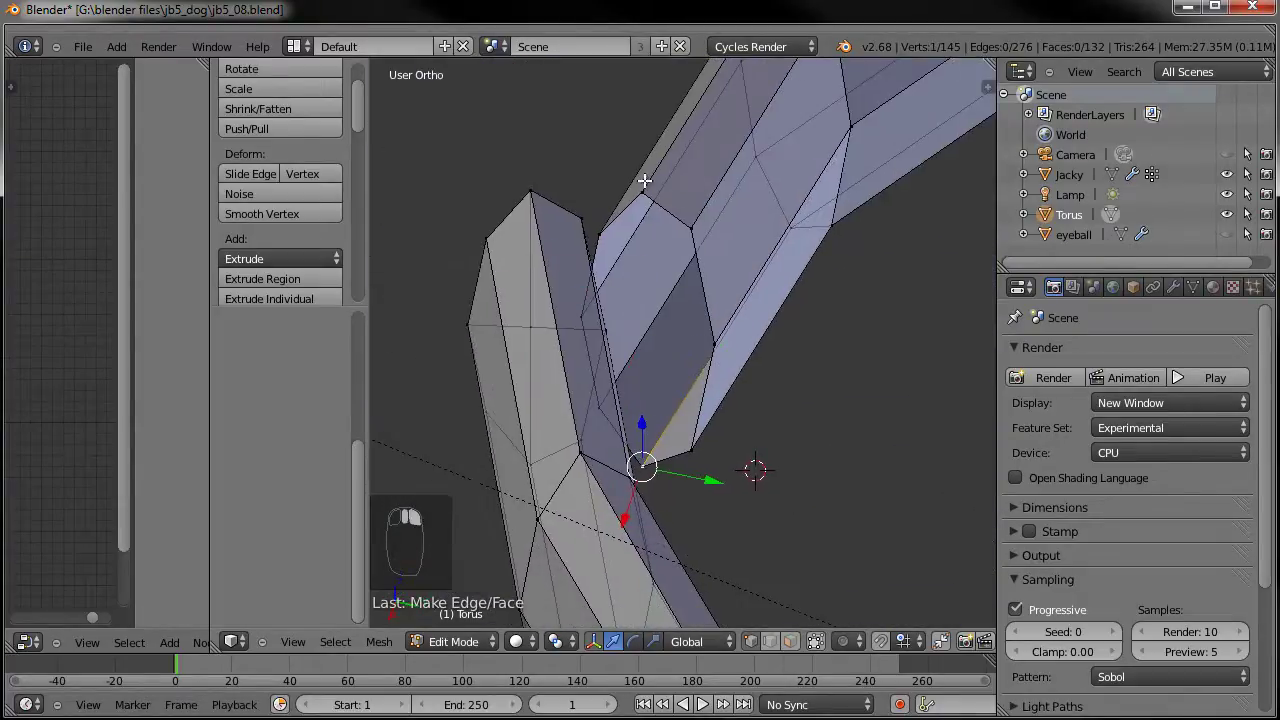
pyautogui.moveTo(711, 243); pyautogui.dragTo(657, 237, button='middle')
pyautogui.press('w')
pyautogui.click(655, 236)
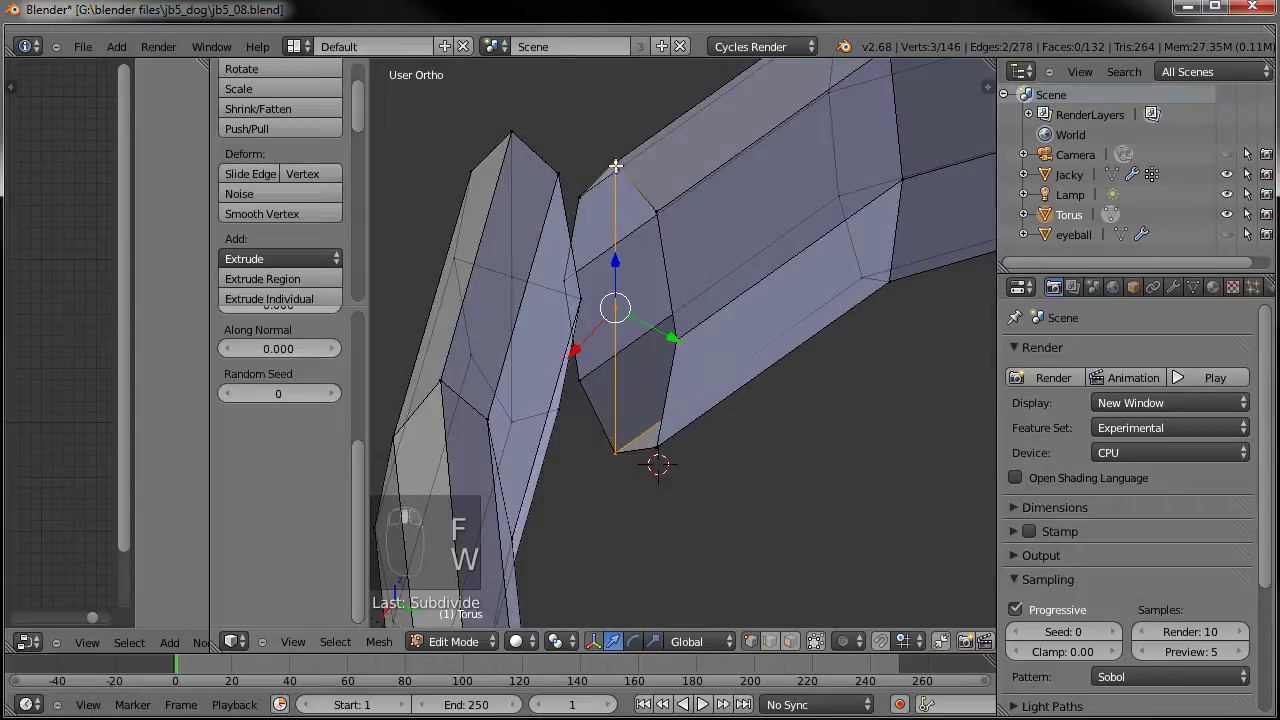
# Cap the second open end with four faces around its centre vertex and clear the selection.
pyautogui.press('f')
pyautogui.rightClick(676, 340)
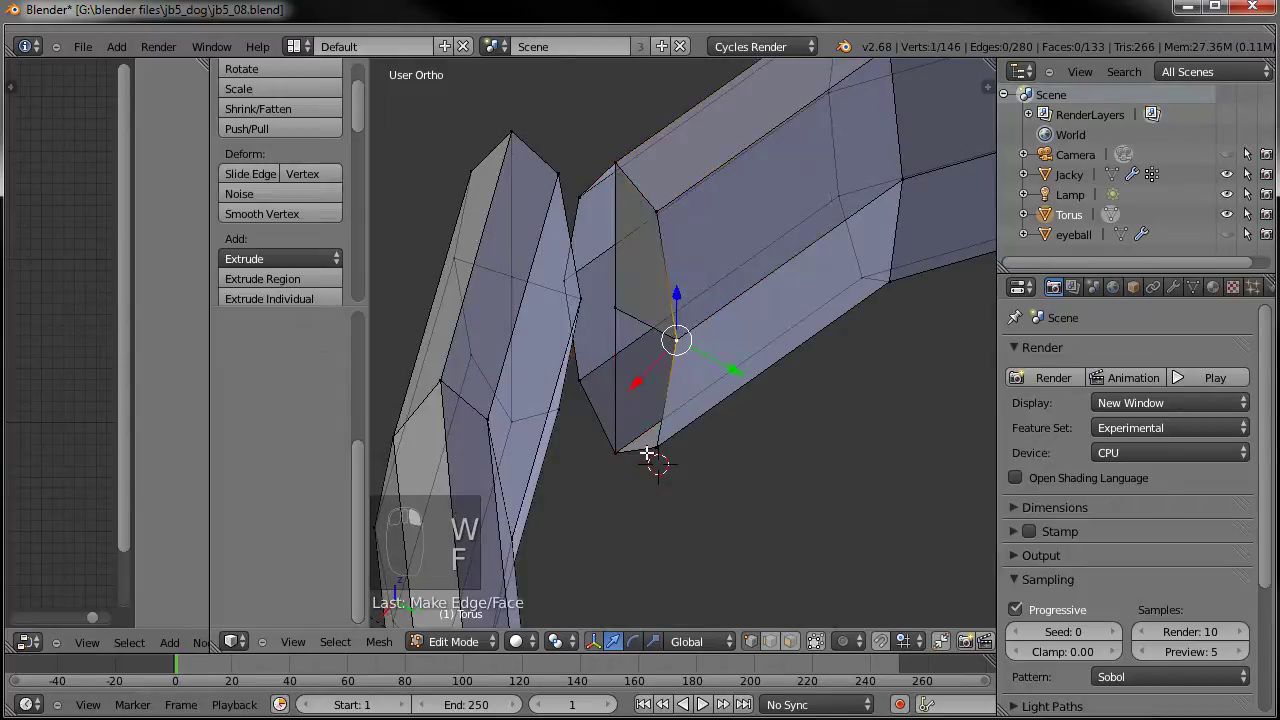
pyautogui.keyDown('shift'); pyautogui.rightClick(656, 447); pyautogui.keyUp('shift')
pyautogui.press('f')
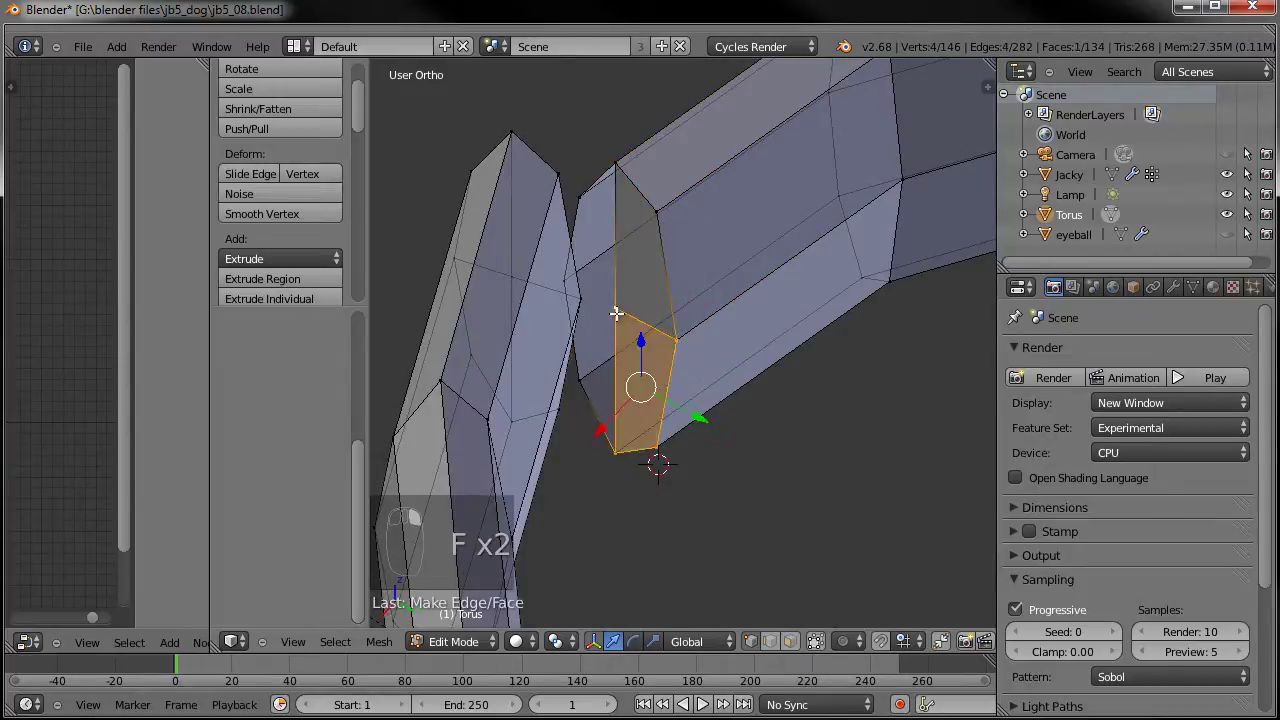
pyautogui.rightClick(615, 309)
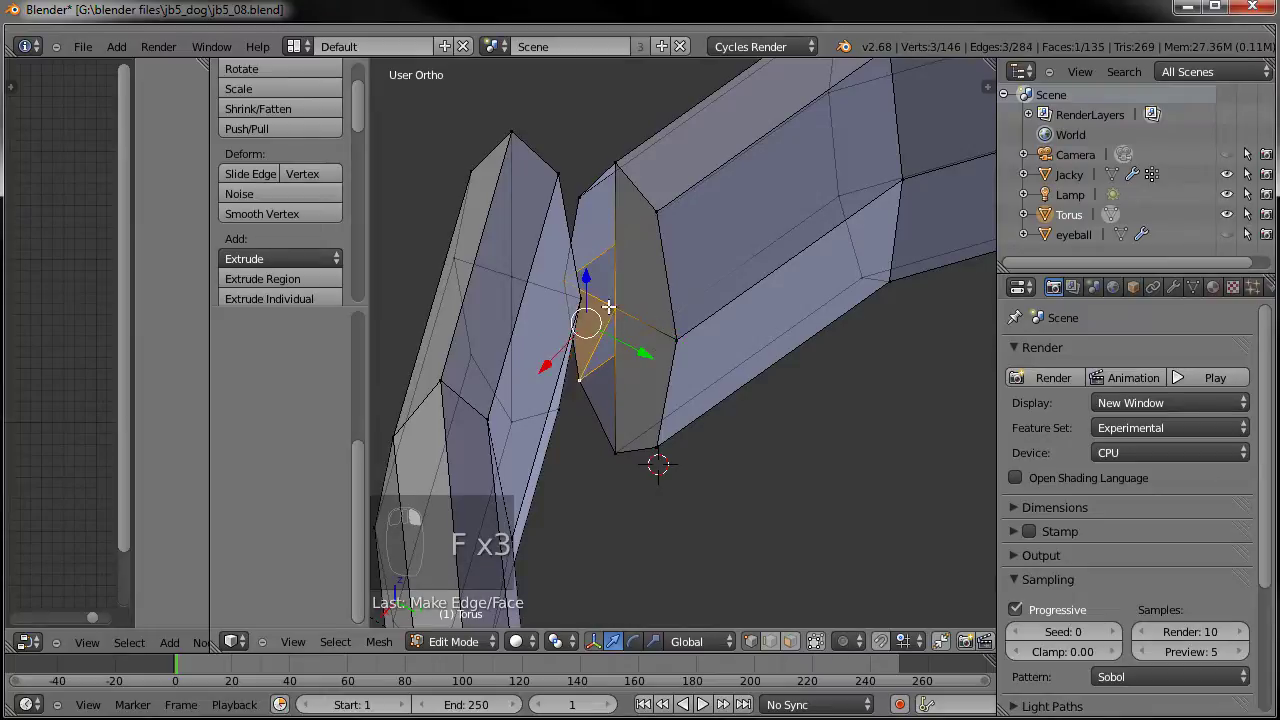
pyautogui.hotkey('ctrl', 'z')
pyautogui.press('f')
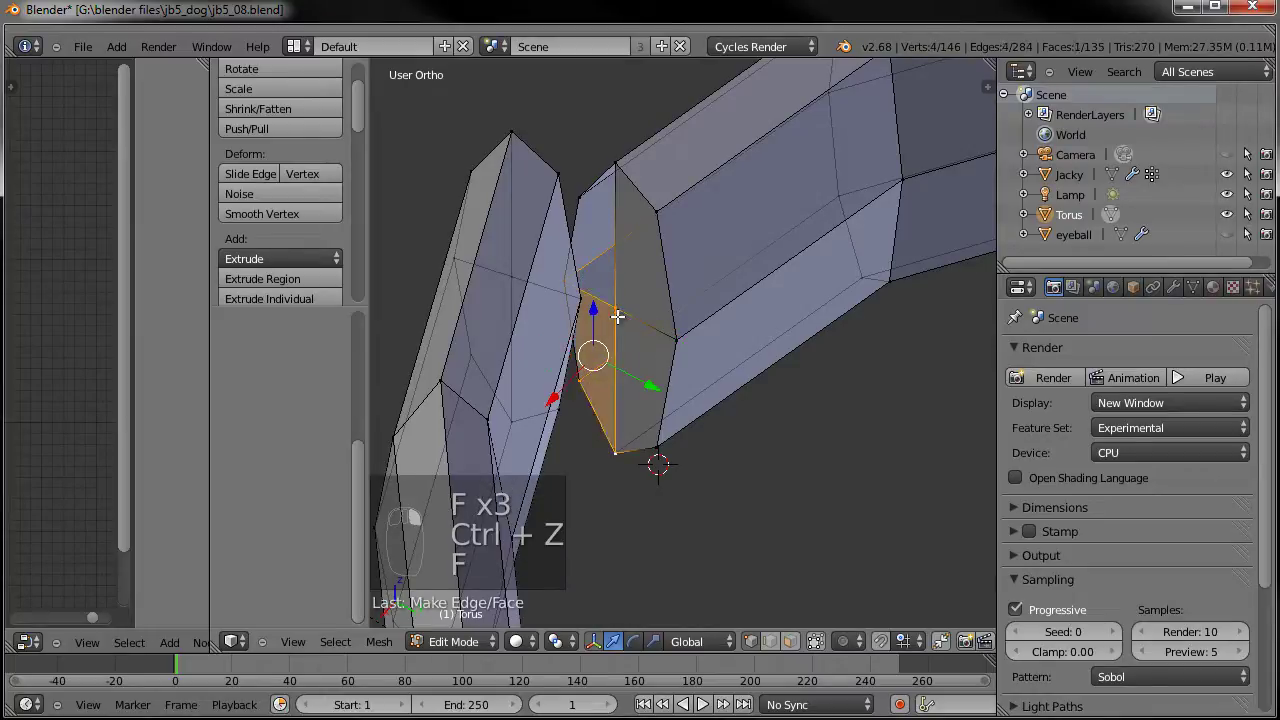
pyautogui.rightClick(615, 309)
pyautogui.press('f')
pyautogui.press('a')
pyautogui.moveTo(606, 251); pyautogui.dragTo(910, 269, button='middle')
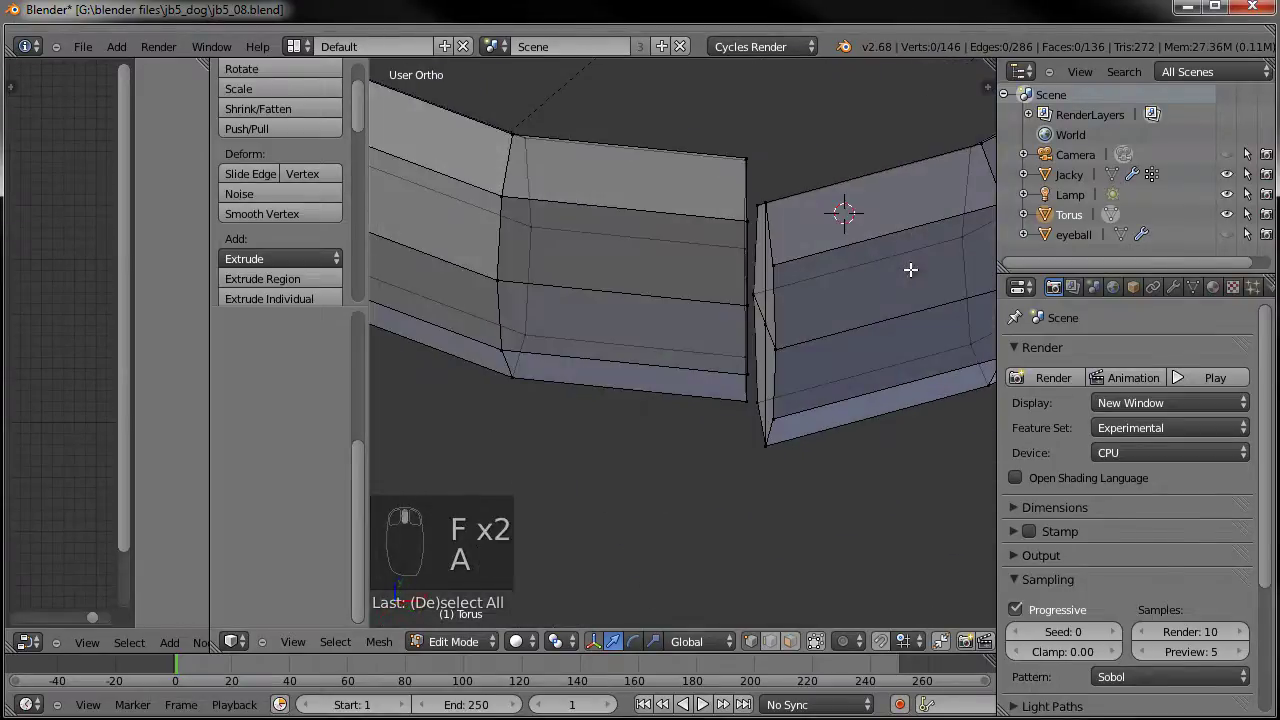
pyautogui.moveTo(788, 332); pyautogui.dragTo(830, 320, button='middle')
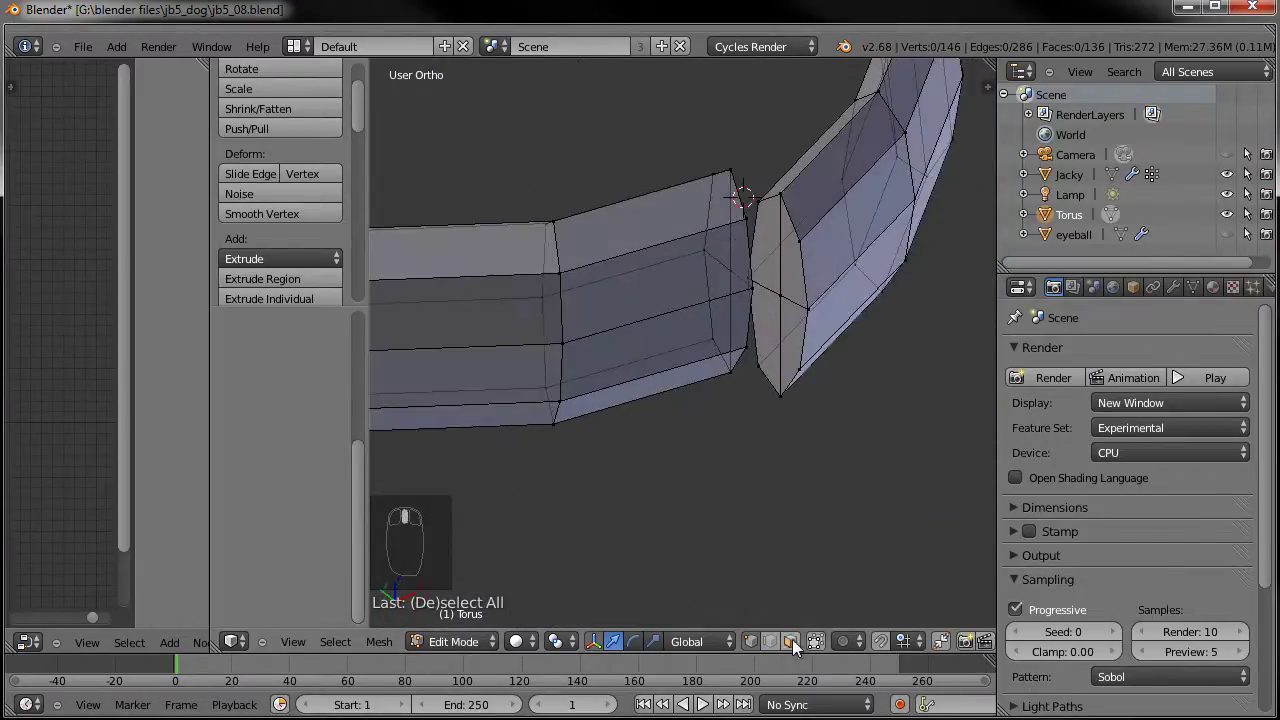
# Select the four cap faces on the outer overlapping end and shift them slightly in the top view.
pyautogui.rightClick(786, 255)
pyautogui.keyDown('shift'); pyautogui.rightClick(786, 258); pyautogui.keyUp('shift')
pyautogui.keyDown('shift'); pyautogui.rightClick(770, 330); pyautogui.keyUp('shift')
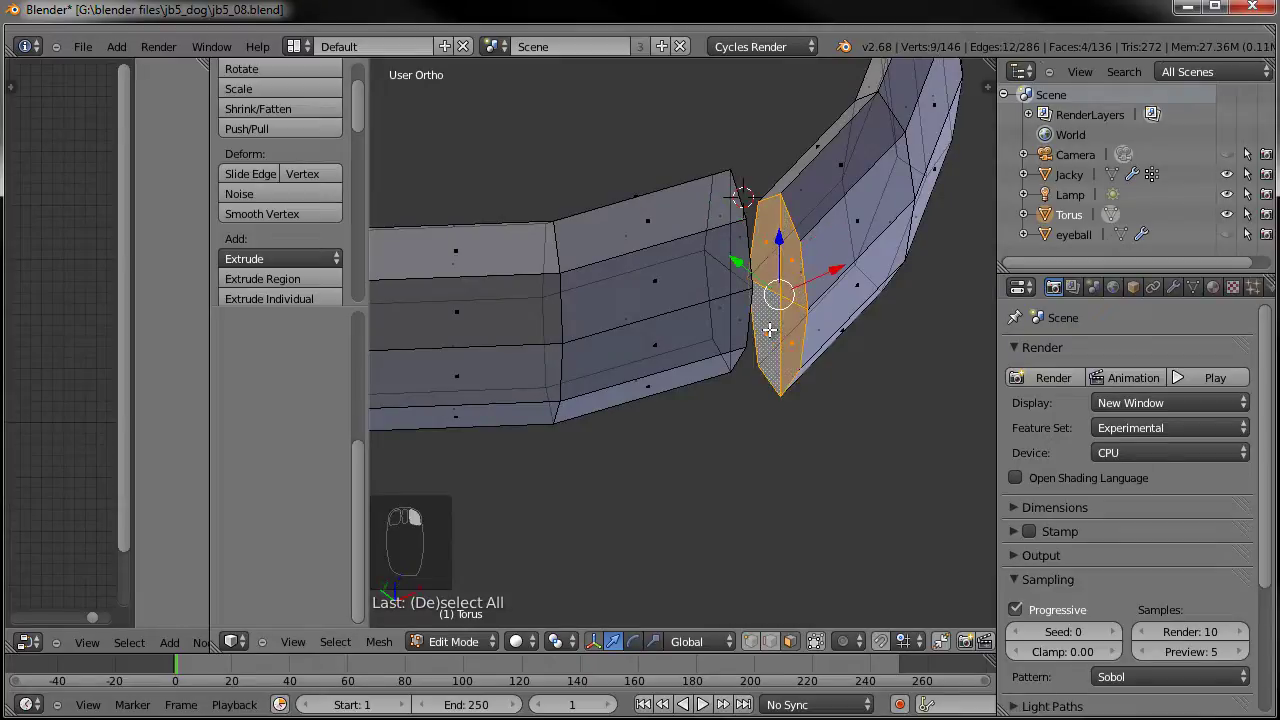
pyautogui.press('KP_7')
pyautogui.scroll(-3, 767, 335)
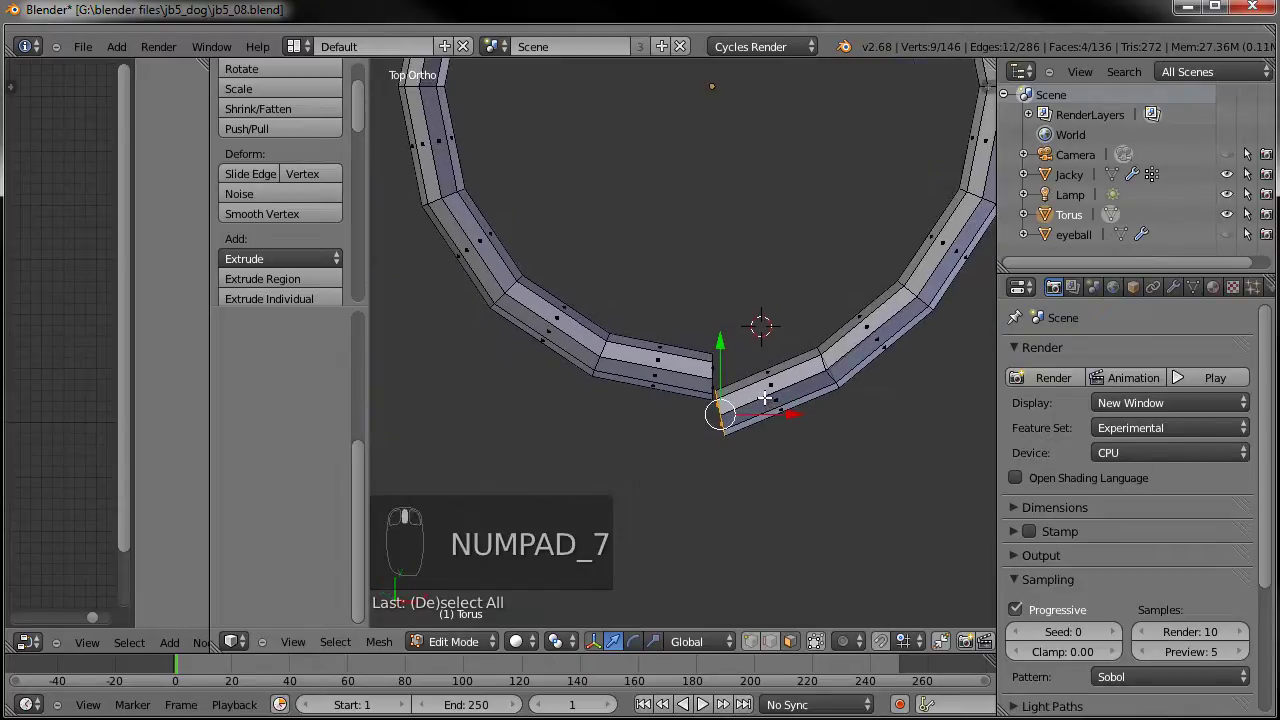
pyautogui.press('g')
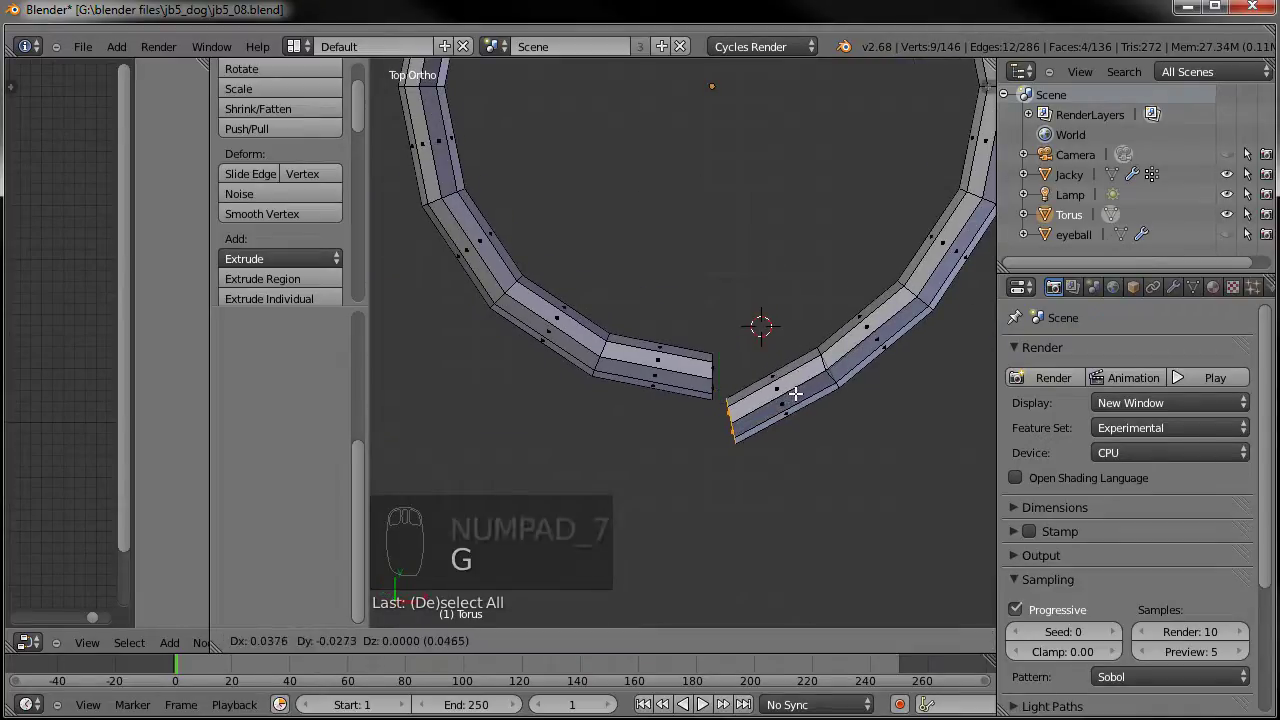
pyautogui.click(692, 412)
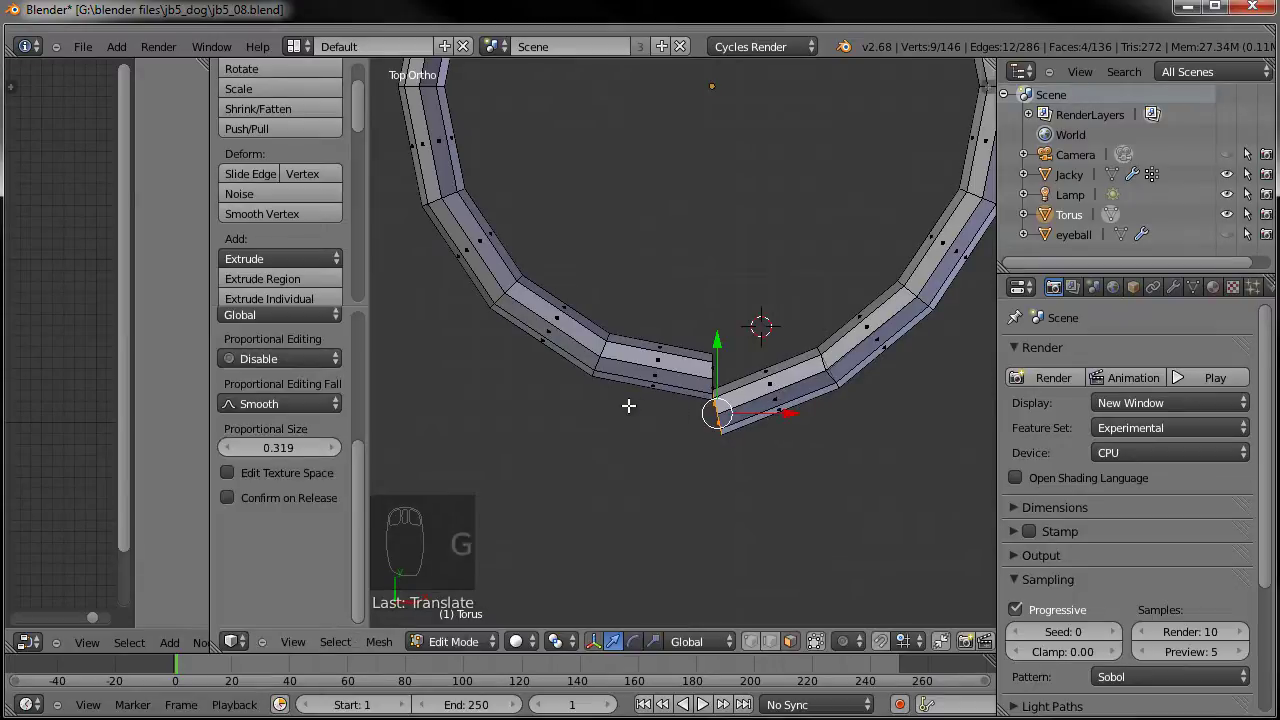
# Extend the outer end with five extruded sections that follow the ring and curve away from it as a loose tail.
pyautogui.keyDown('ctrl'); pyautogui.click(628, 405); pyautogui.keyUp('ctrl')
pyautogui.keyDown('ctrl'); pyautogui.click(515, 348); pyautogui.keyUp('ctrl')
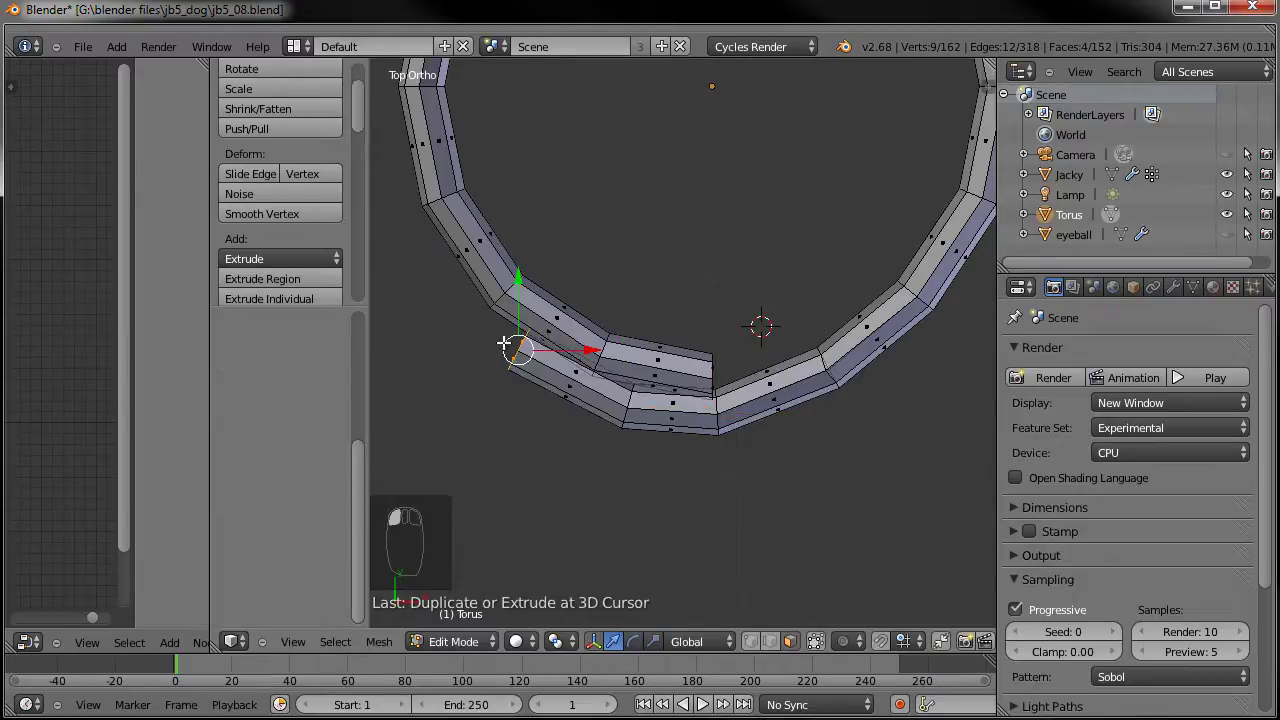
pyautogui.keyDown('ctrl'); pyautogui.click(452, 330); pyautogui.keyUp('ctrl')
pyautogui.keyDown('ctrl'); pyautogui.click(406, 328); pyautogui.keyUp('ctrl')
pyautogui.scroll(-2, 403, 325)
pyautogui.keyDown('shift'); pyautogui.moveTo(403, 325); pyautogui.dragTo(559, 371, button='middle'); pyautogui.keyUp('shift')
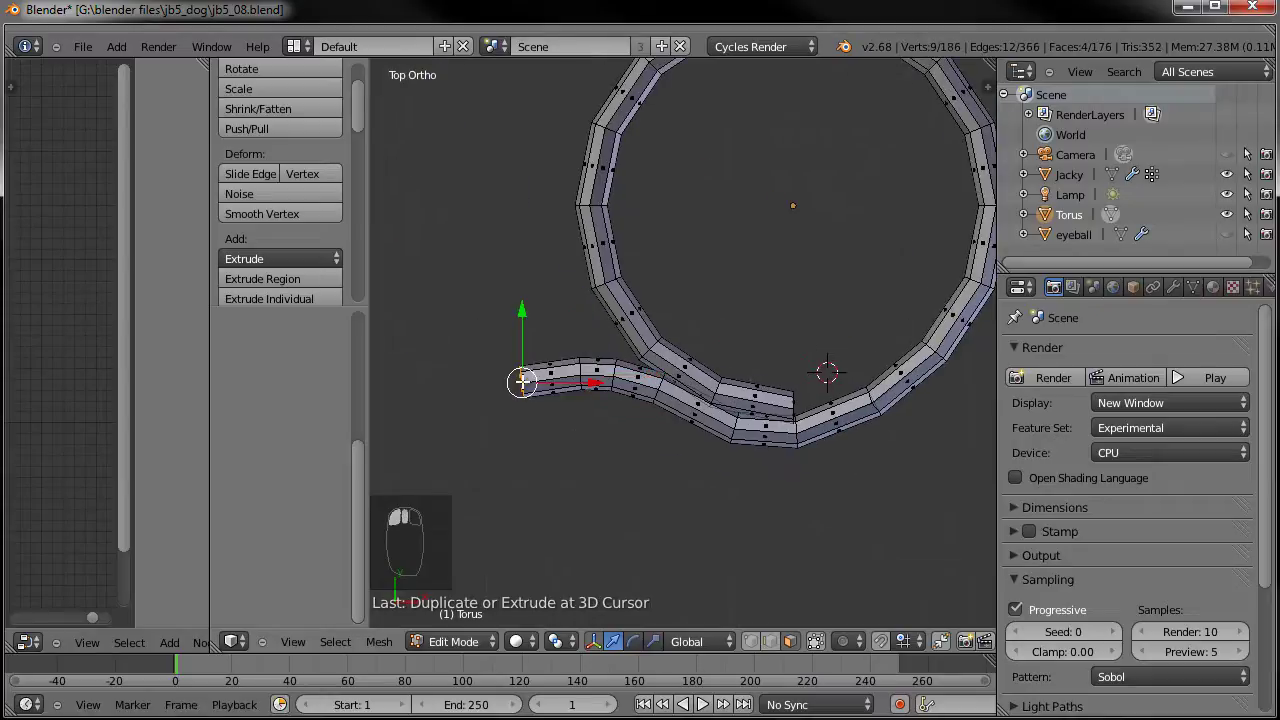
# Scale down the tail's end cap, then extrude it a short distance and shrink it to form a tapered tip.
pyautogui.moveTo(581, 433); pyautogui.dragTo(675, 355, button='middle')
pyautogui.press('s')
pyautogui.click(581, 308)
pyautogui.scroll(2, 566, 331)
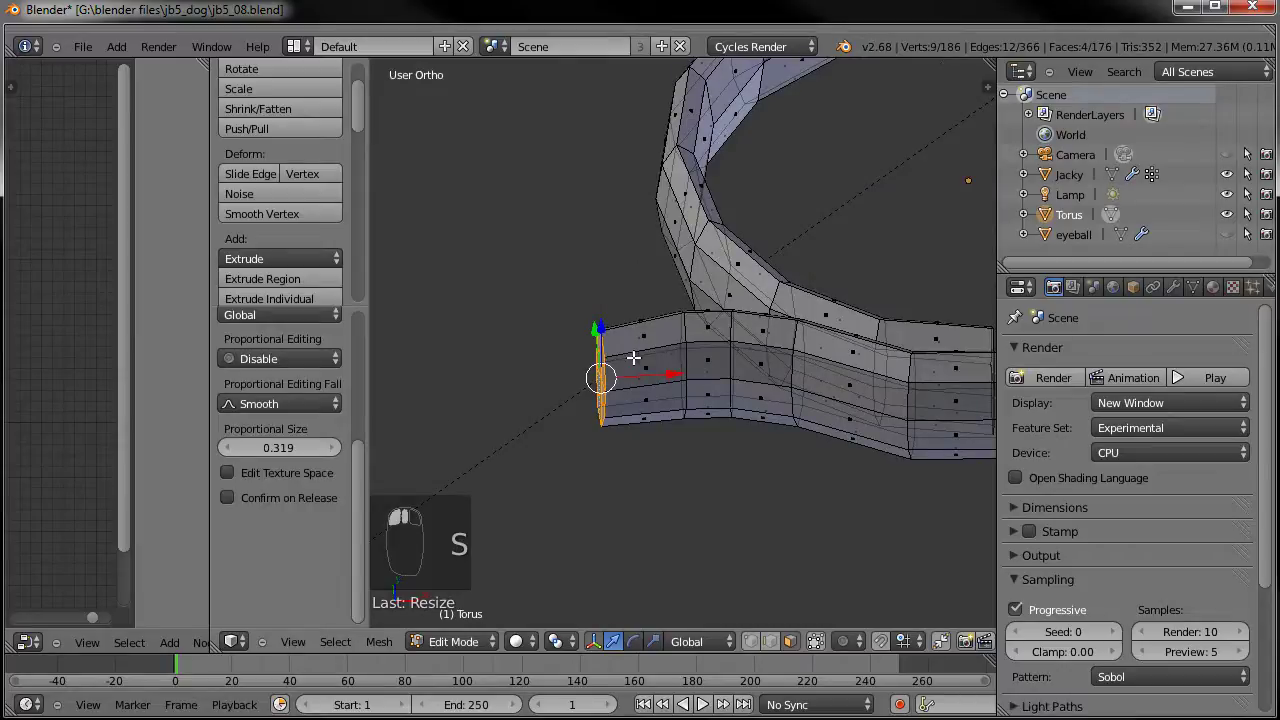
pyautogui.press('e')
pyautogui.press('s')
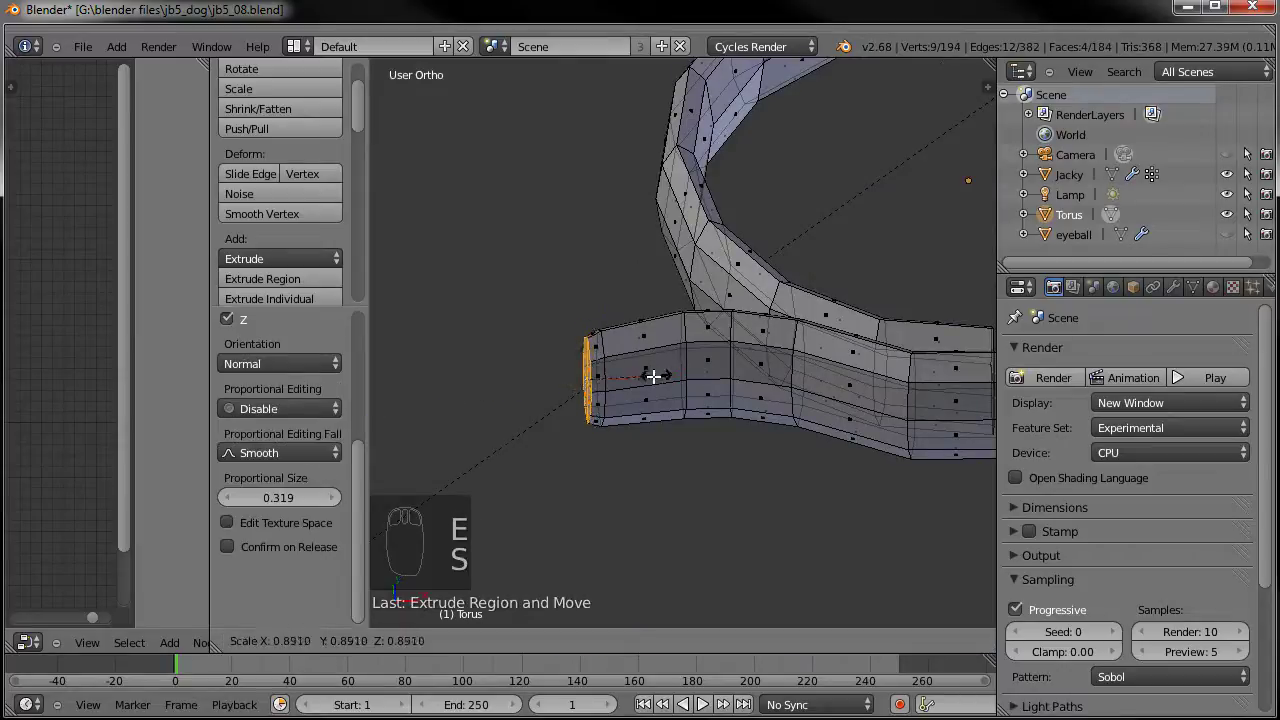
pyautogui.click(563, 371)
pyautogui.press('Tab')
pyautogui.moveTo(645, 338)
pyautogui.mouseDown(button='middle')
pyautogui.moveTo(841, 299)
pyautogui.moveTo(800, 374)
pyautogui.moveTo(848, 374)
pyautogui.moveTo(664, 330)
pyautogui.mouseUp(button='middle')
pyautogui.press('KP_7')
pyautogui.press('Tab')
pyautogui.scroll(3, 816, 402)
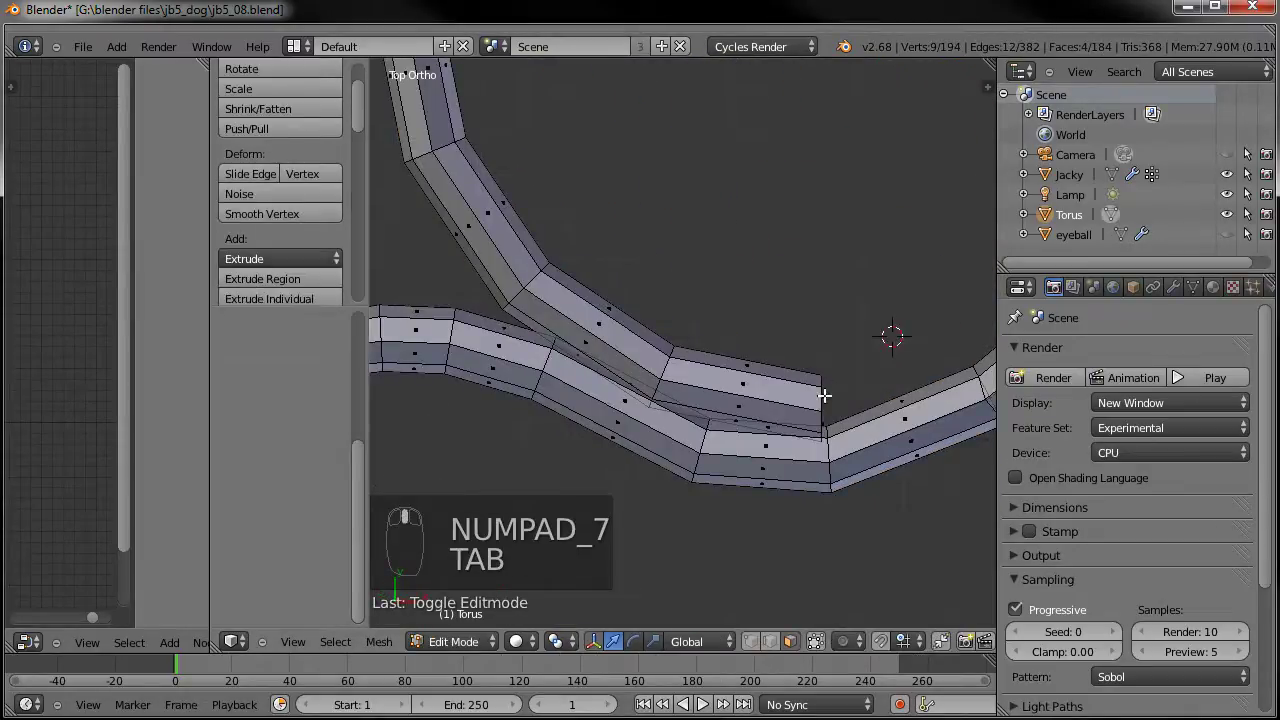
pyautogui.moveTo(840, 394); pyautogui.dragTo(688, 364, button='middle')
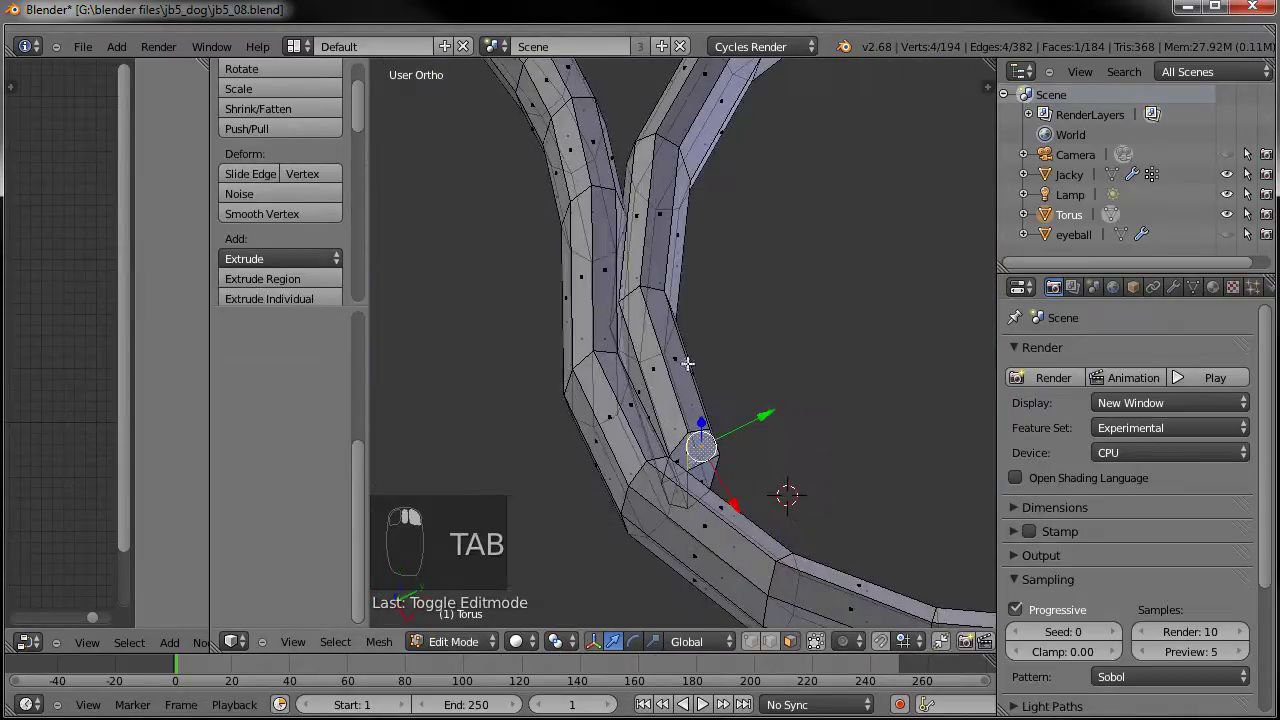
pyautogui.keyDown('ctrl'); pyautogui.rightClick(686, 489); pyautogui.keyUp('ctrl')
pyautogui.press('s')
pyautogui.press('y')
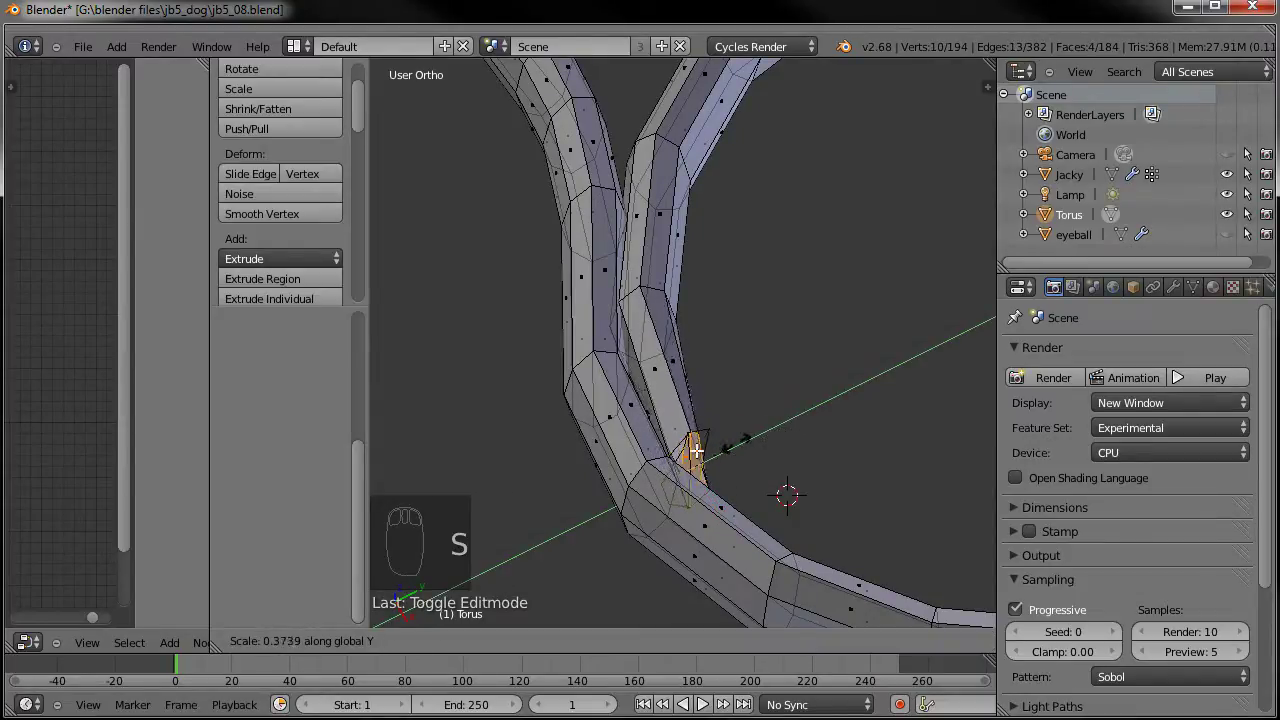
pyautogui.click(734, 449)
pyautogui.scroll(3, 714, 380)
pyautogui.moveTo(714, 380); pyautogui.dragTo(889, 366, button='middle')
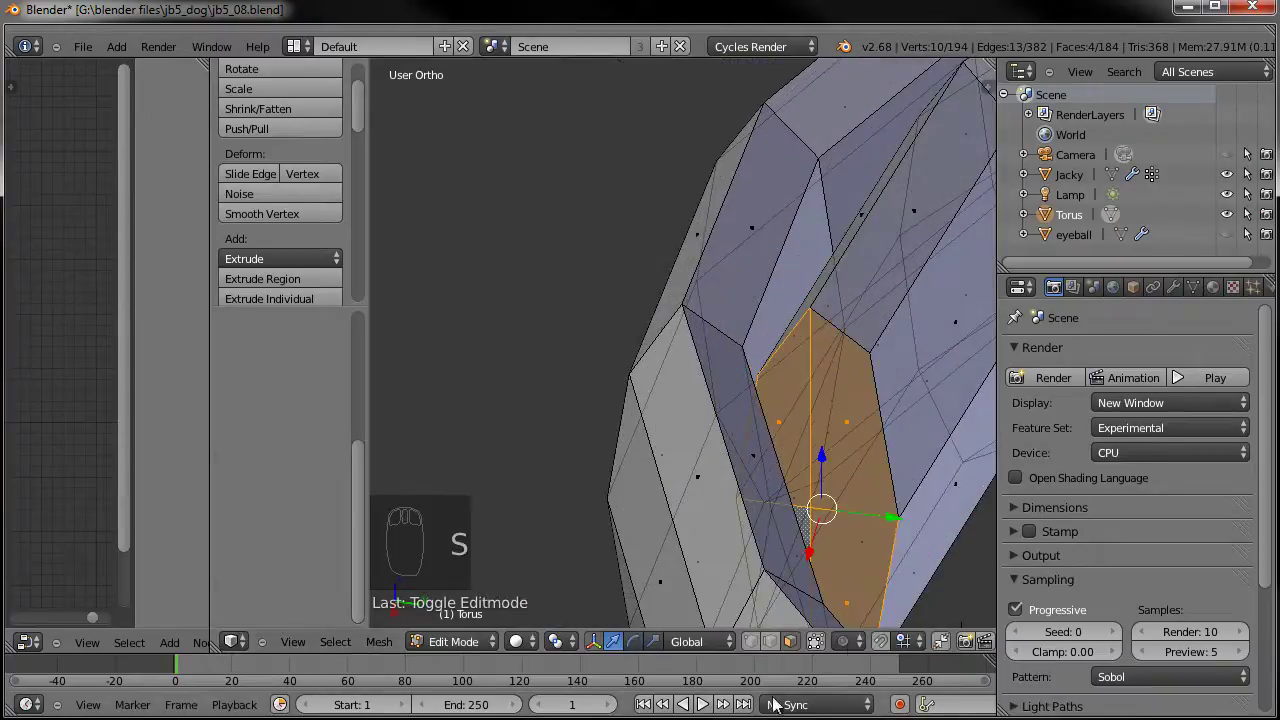
# Extend the selection around the inner end's cap and remove its doubled vertices.
pyautogui.moveTo(760, 600); pyautogui.dragTo(737, 437, button='middle')
pyautogui.keyDown('shift'); pyautogui.rightClick(647, 434); pyautogui.keyUp('shift')
pyautogui.keyDown('shift'); pyautogui.rightClick(647, 434); pyautogui.keyUp('shift')
pyautogui.press('w')
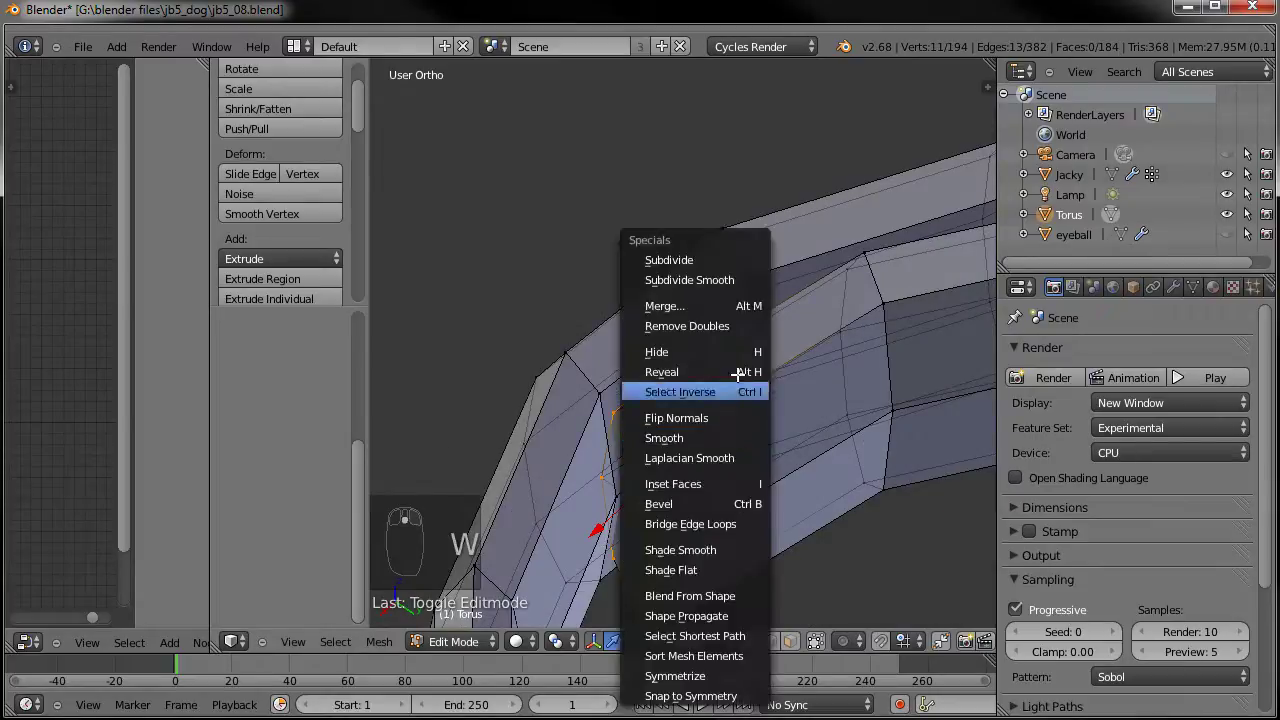
pyautogui.click(719, 325)
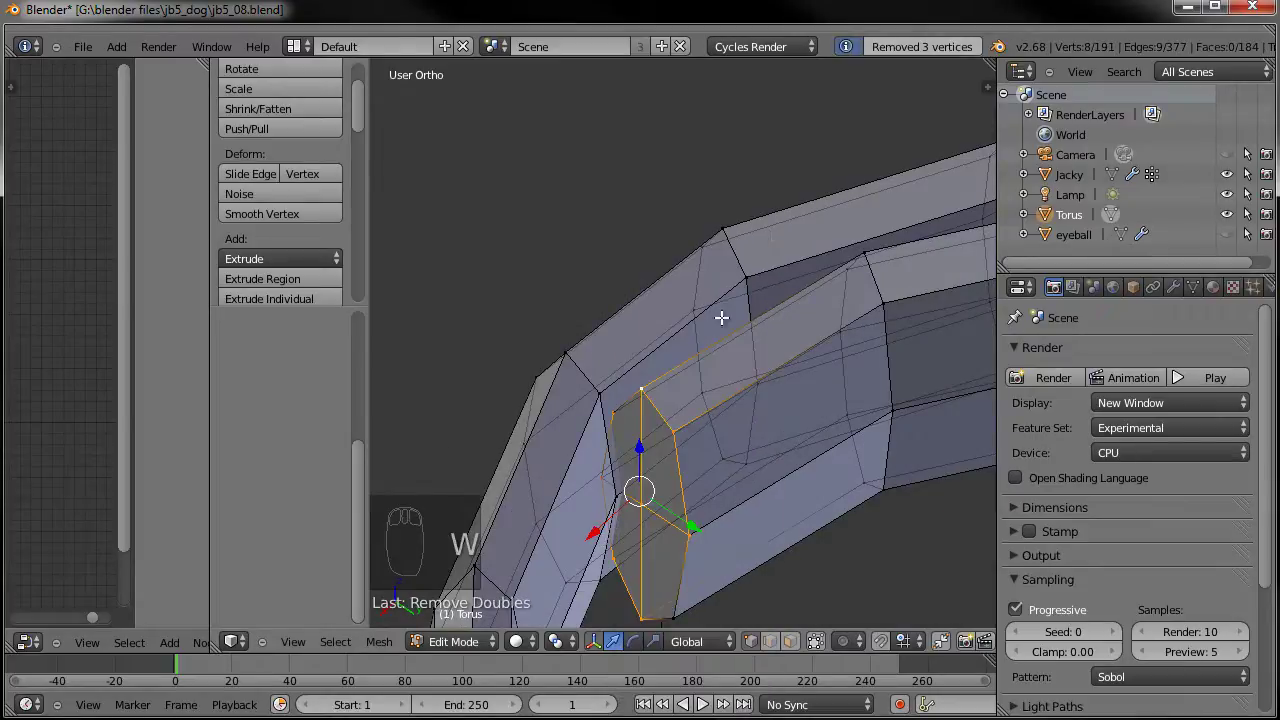
pyautogui.press('a')
pyautogui.keyDown('shift'); pyautogui.rightClick(660, 494); pyautogui.keyUp('shift')
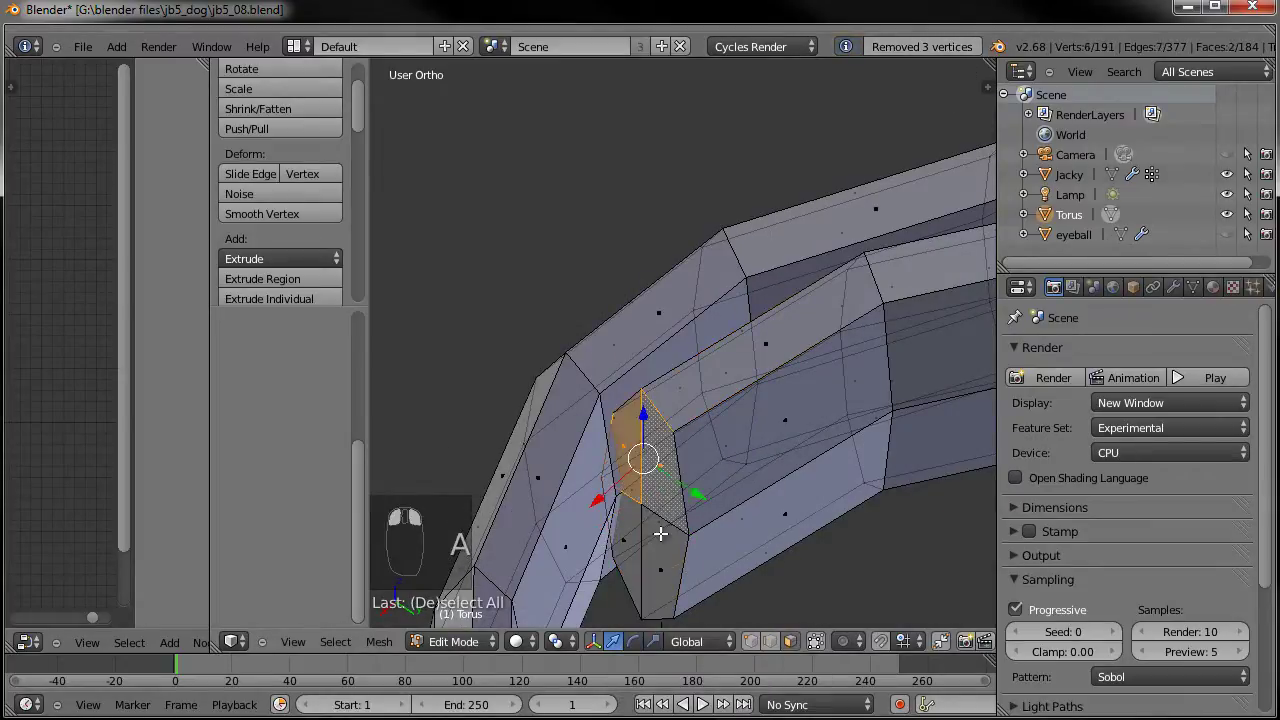
pyautogui.keyDown('shift'); pyautogui.rightClick(634, 537); pyautogui.keyUp('shift')
pyautogui.press('g')
pyautogui.rightClick(881, 544)
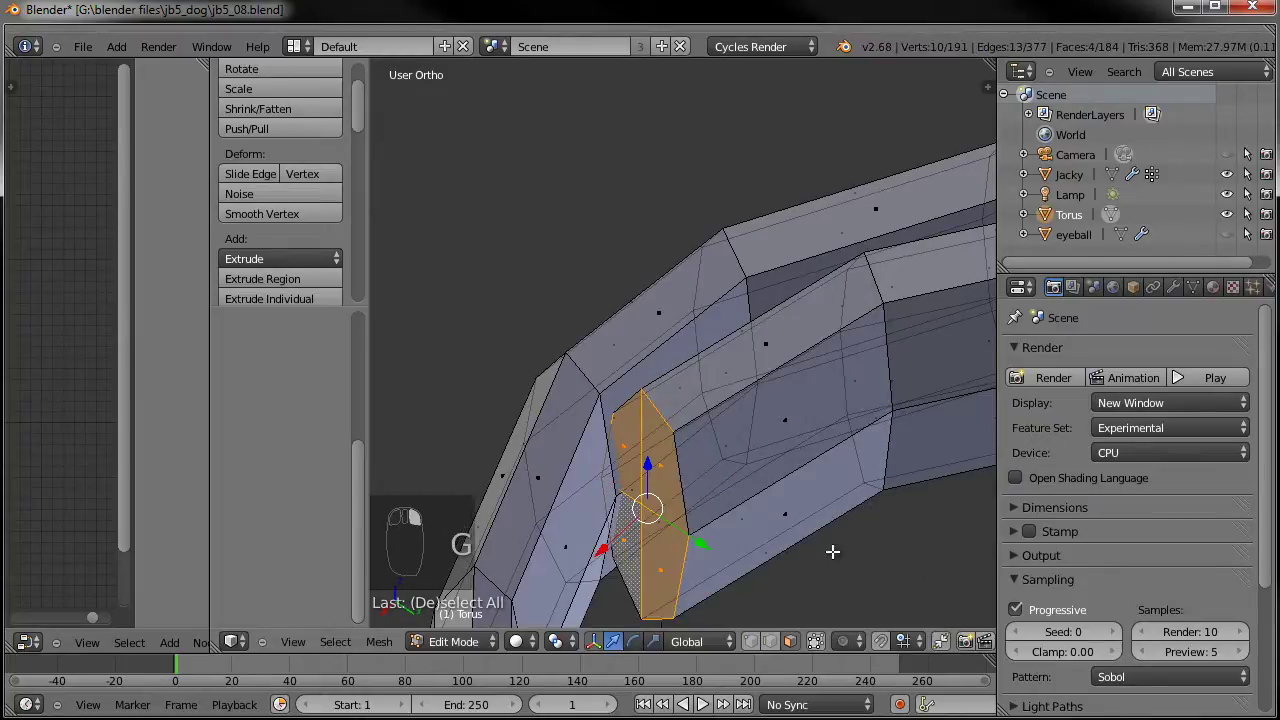
# Select the entire band mesh and remove all doubled vertices.
pyautogui.press('a')
pyautogui.press('a')
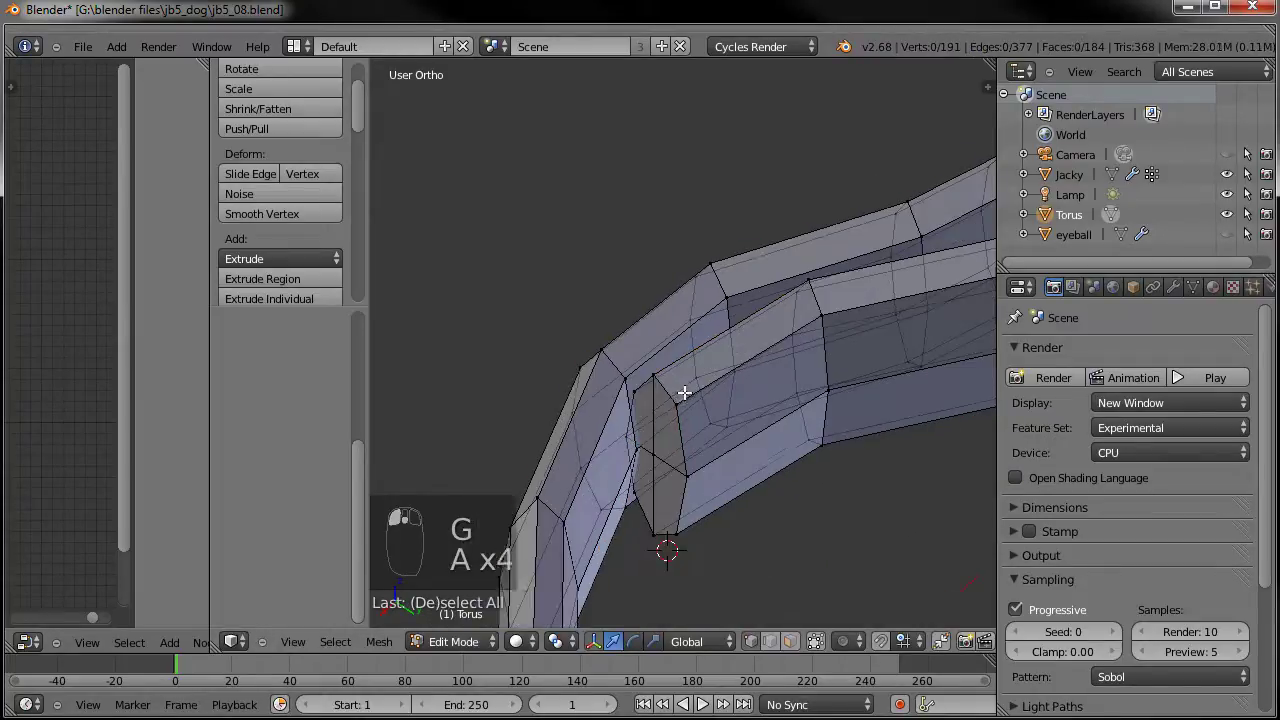
pyautogui.press('w')
pyautogui.click(680, 390)
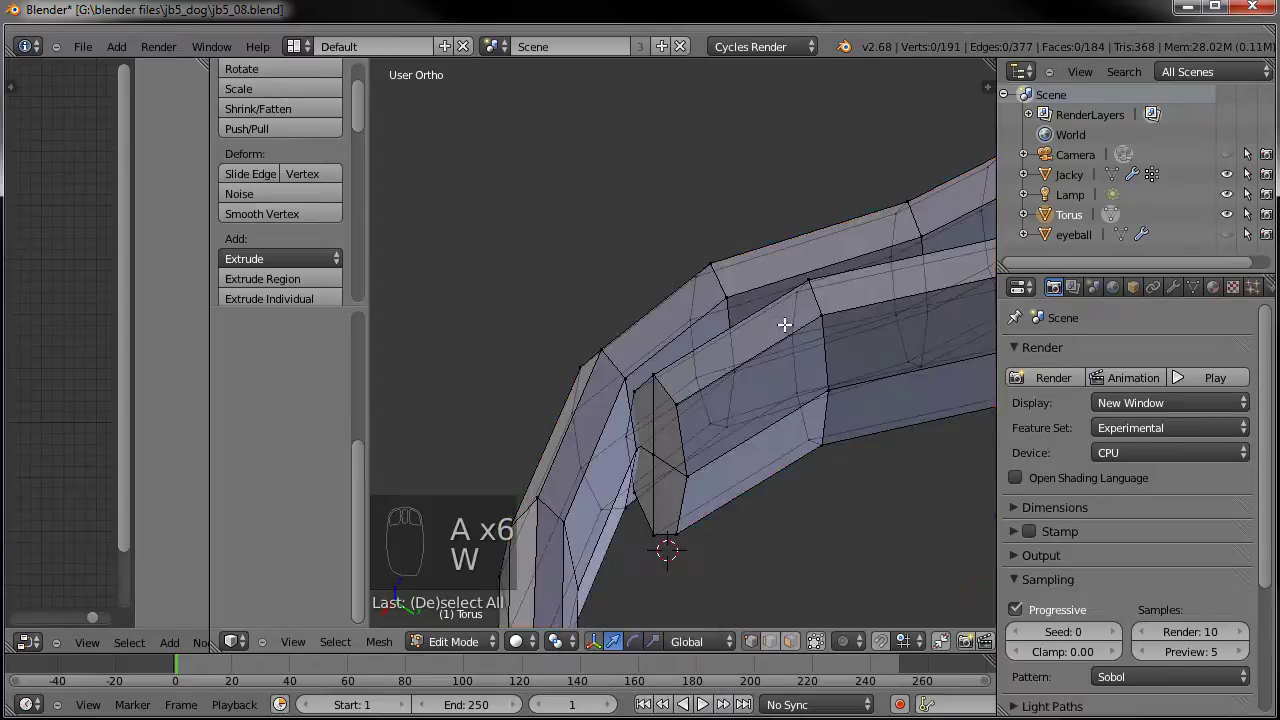
pyautogui.hotkey('ctrl', 'z')
pyautogui.press('w')
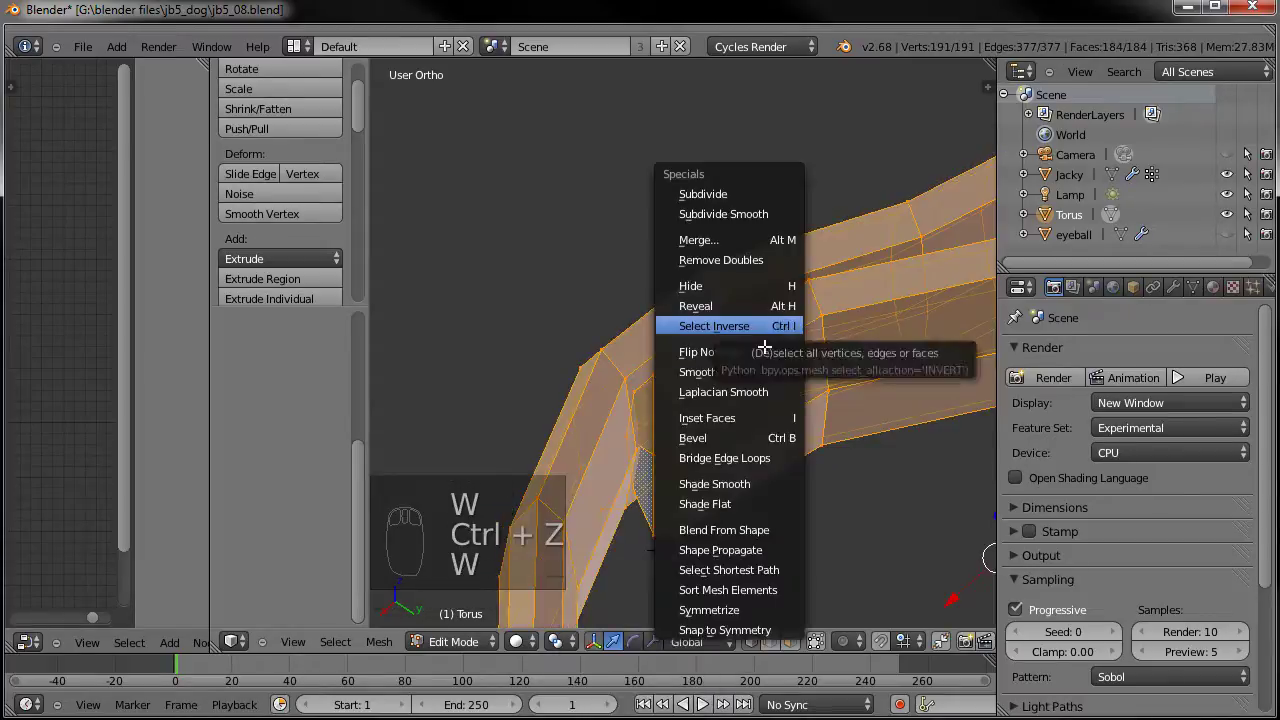
pyautogui.click(740, 262)
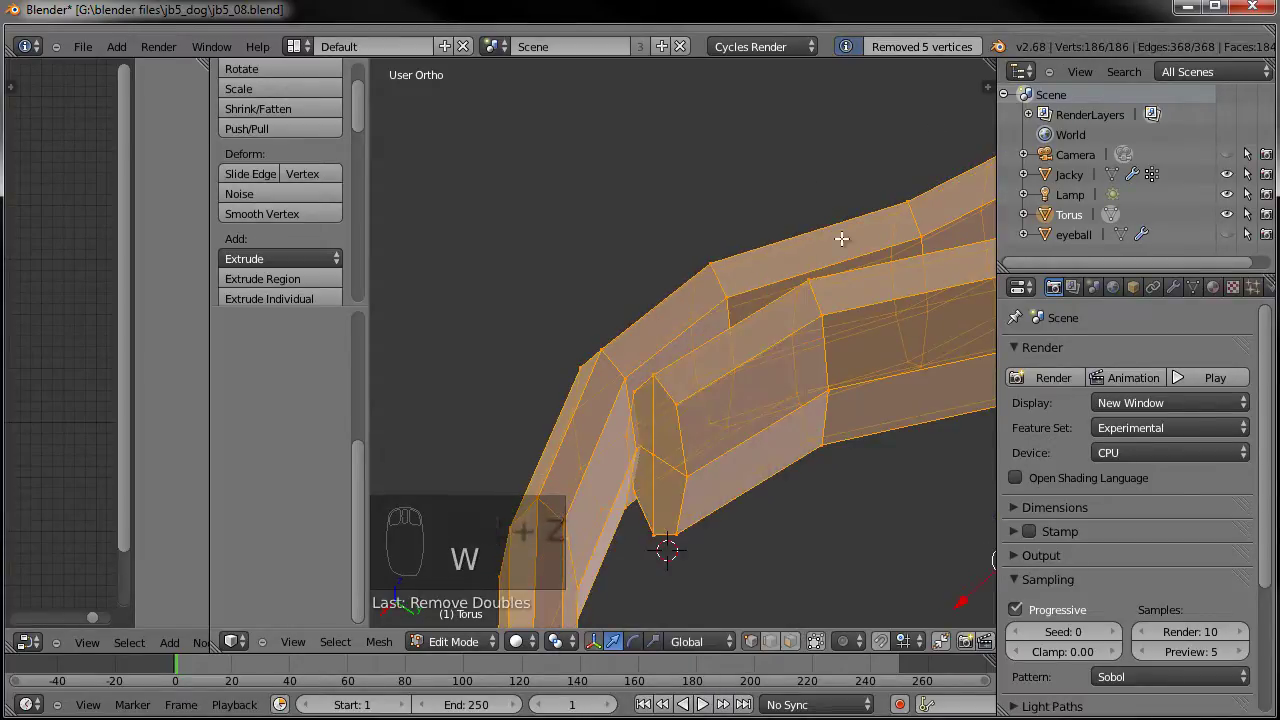
pyautogui.press('Tab')
pyautogui.press('Tab')
# Select the four cap faces on the inner end and scale them down uniformly.
pyautogui.moveTo(681, 493); pyautogui.dragTo(720, 668, button='middle')
pyautogui.rightClick(657, 390)
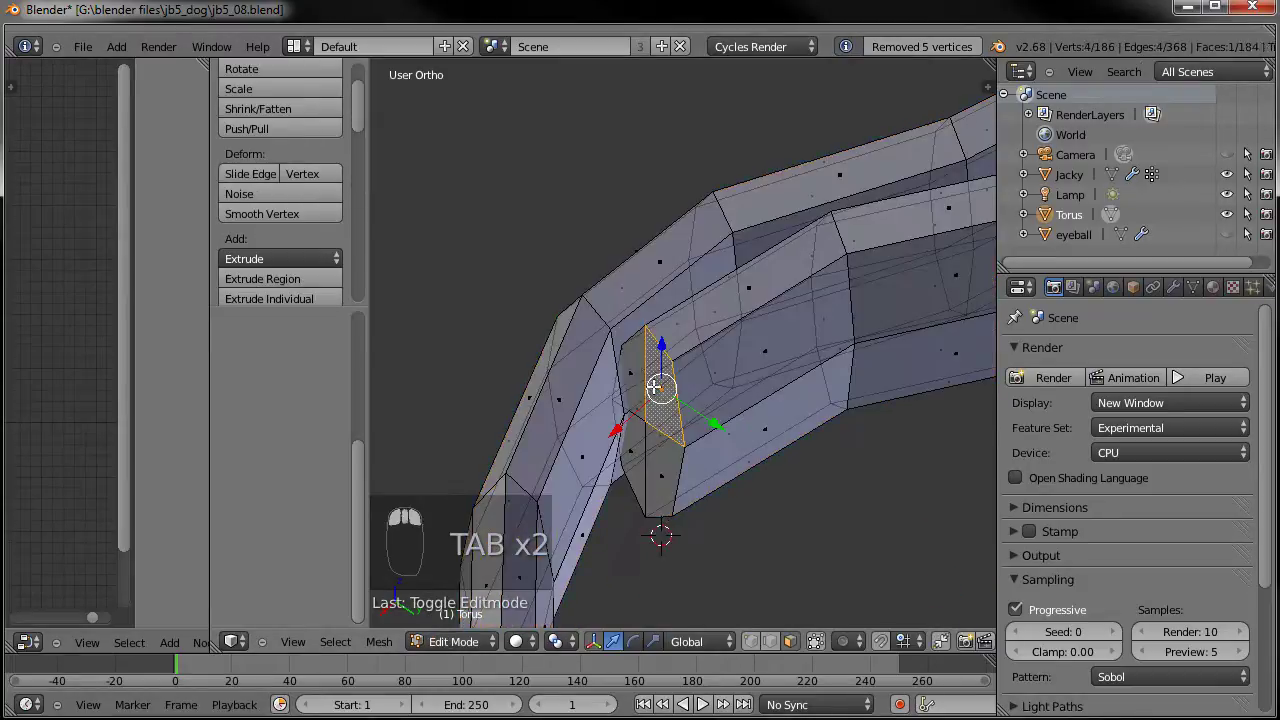
pyautogui.keyDown('shift'); pyautogui.rightClick(635, 372); pyautogui.keyUp('shift')
pyautogui.keyDown('shift'); pyautogui.rightClick(648, 440); pyautogui.keyUp('shift')
pyautogui.keyDown('shift'); pyautogui.rightClick(664, 477); pyautogui.keyUp('shift')
pyautogui.press('s')
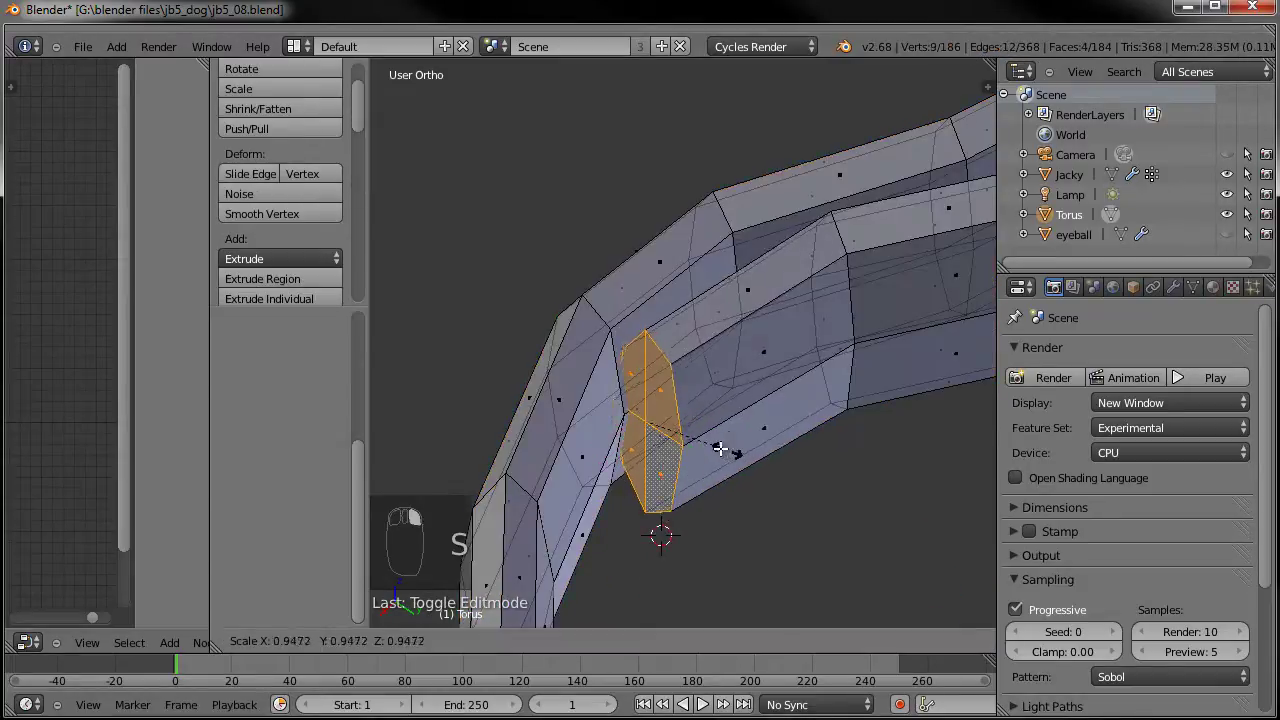
pyautogui.click(722, 436)
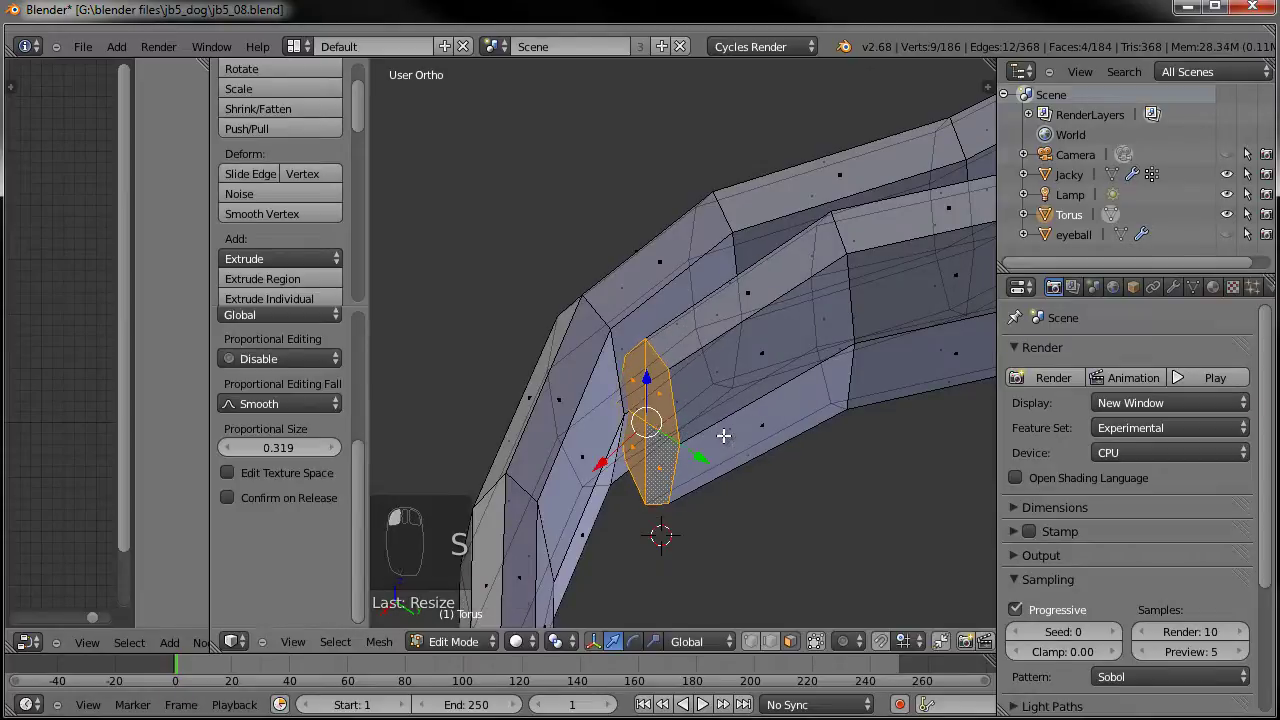
# Move the inner end's cap in the top view so that it tucks against the outer strap, and clear the selection.
pyautogui.press('KP_7')
pyautogui.press('s')
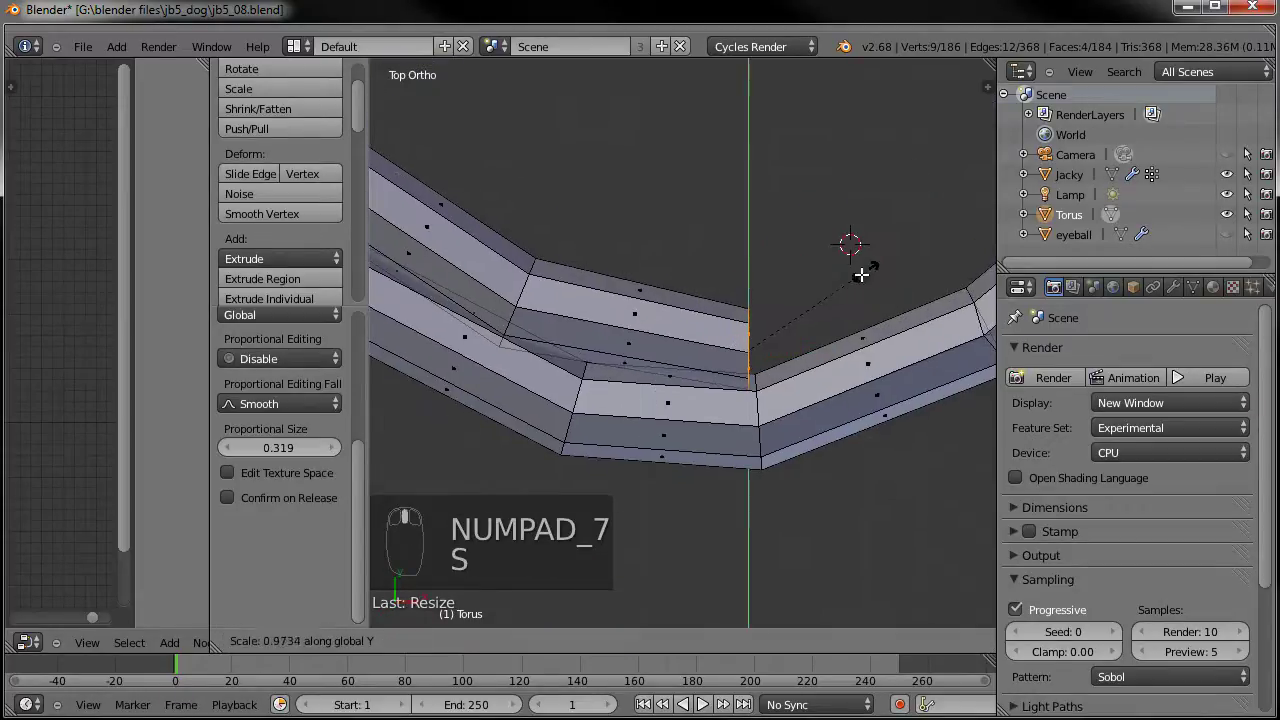
pyautogui.press('g')
pyautogui.click(837, 329)
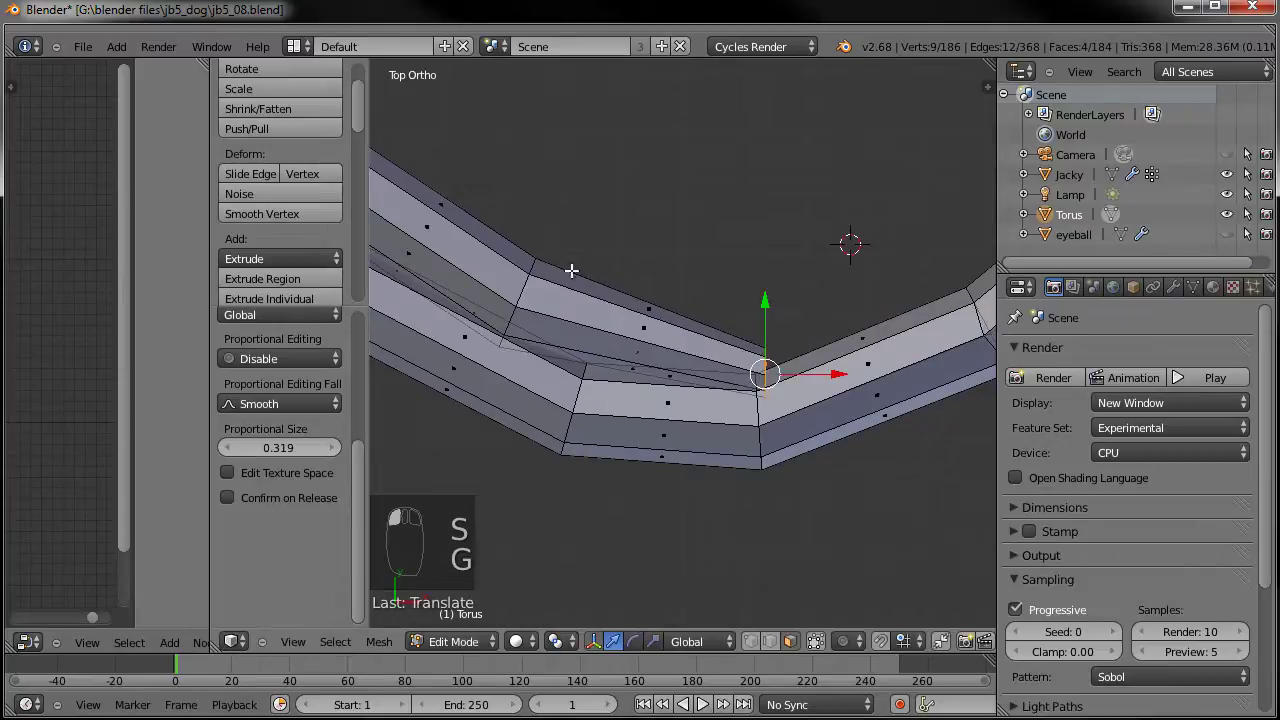
pyautogui.press('a')
# Leave mesh editing and apply smooth shading to the band.
pyautogui.scroll(-4, 734, 398)
pyautogui.press('Tab')
pyautogui.moveTo(682, 500); pyautogui.dragTo(372, 266, button='middle')
pyautogui.scroll(-3, 729, 314)
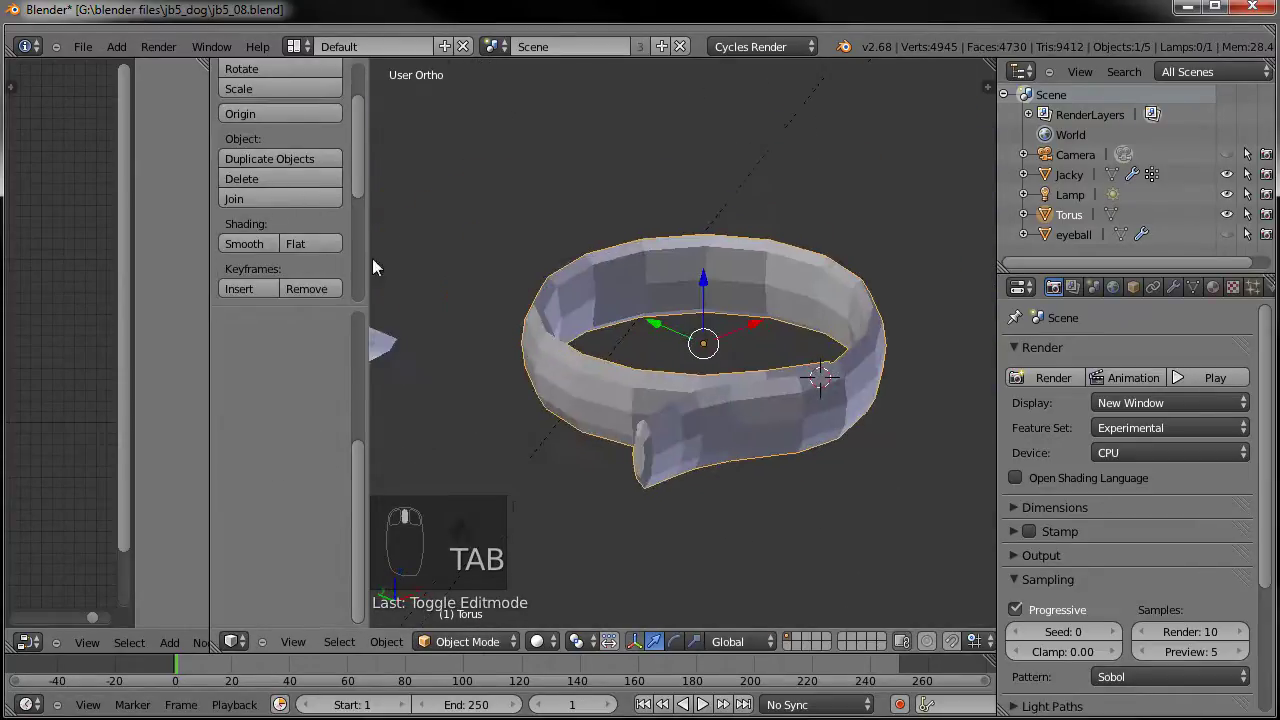
pyautogui.click(250, 242)
pyautogui.moveTo(769, 356)
pyautogui.mouseDown(button='middle')
pyautogui.moveTo(841, 319)
pyautogui.moveTo(607, 340)
pyautogui.moveTo(694, 359)
pyautogui.moveTo(662, 458)
pyautogui.mouseUp(button='middle')
# Add a cube to the band's mesh at the 3D cursor and scale it down in the top view.
pyautogui.press('Tab')
pyautogui.moveTo(741, 413); pyautogui.dragTo(711, 416, button='middle')
pyautogui.press('KP_7')
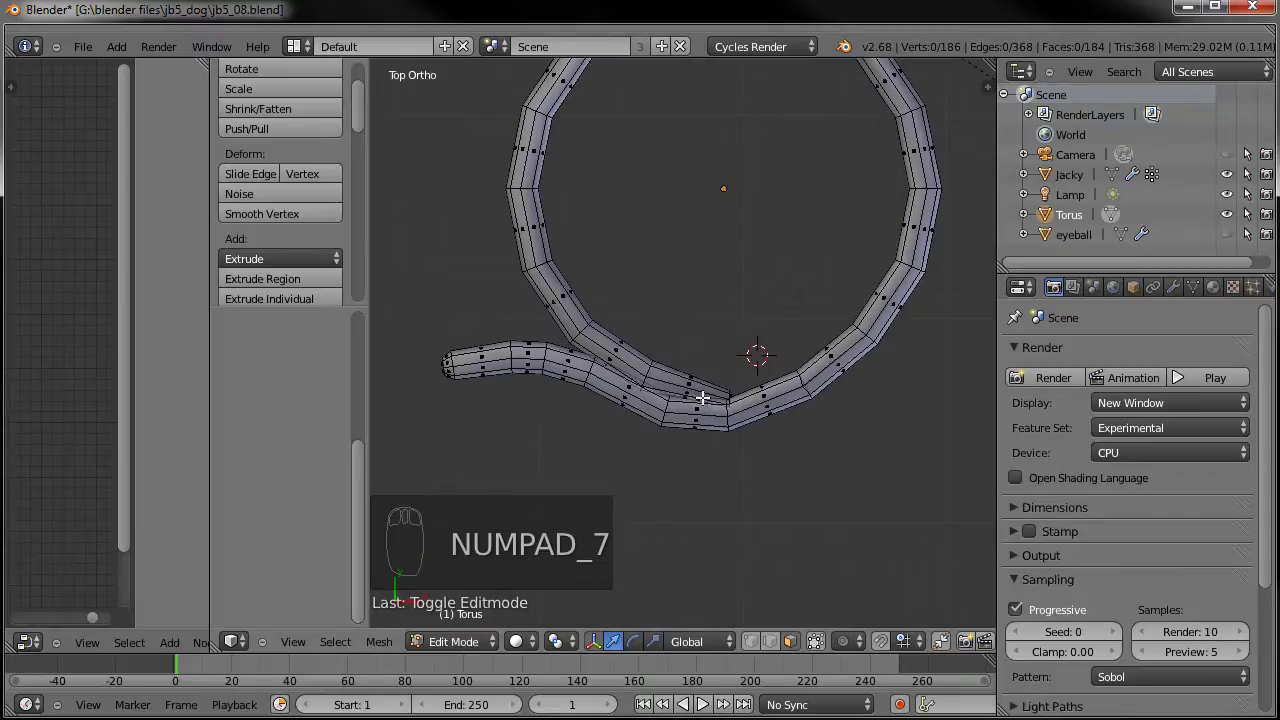
pyautogui.hotkey('shift', 'a')
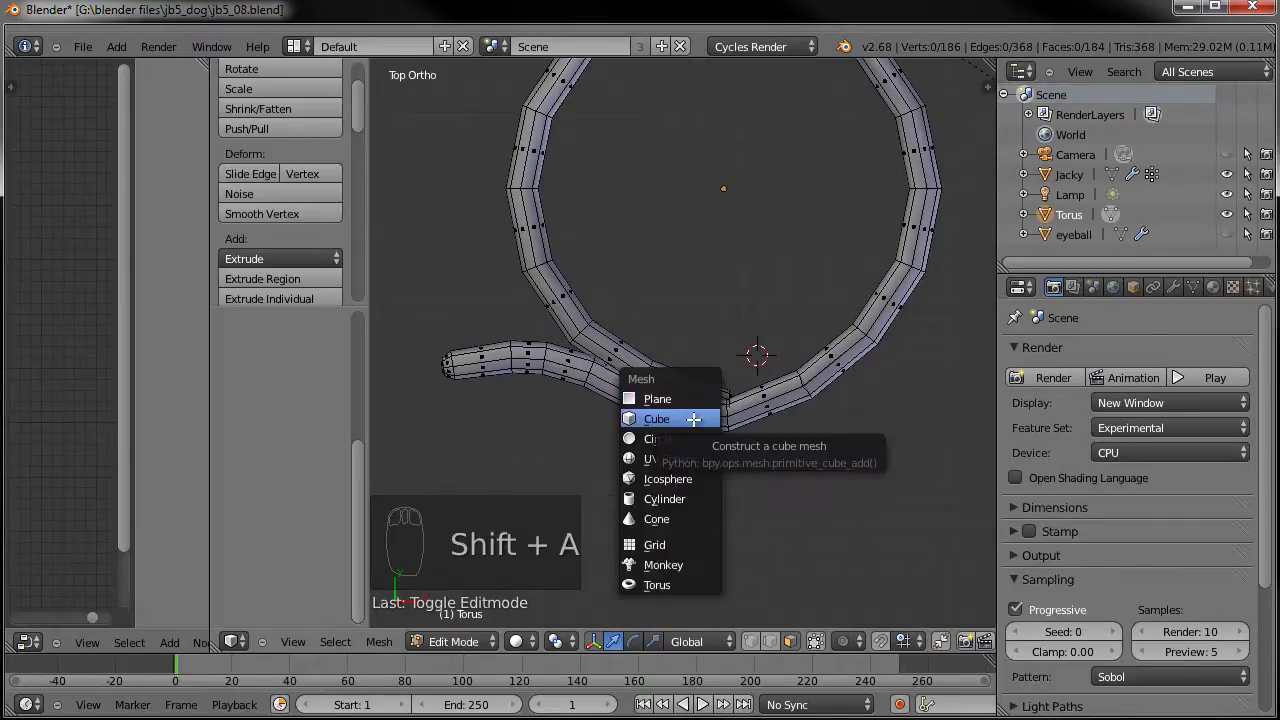
pyautogui.click(696, 419)
pyautogui.press('s')
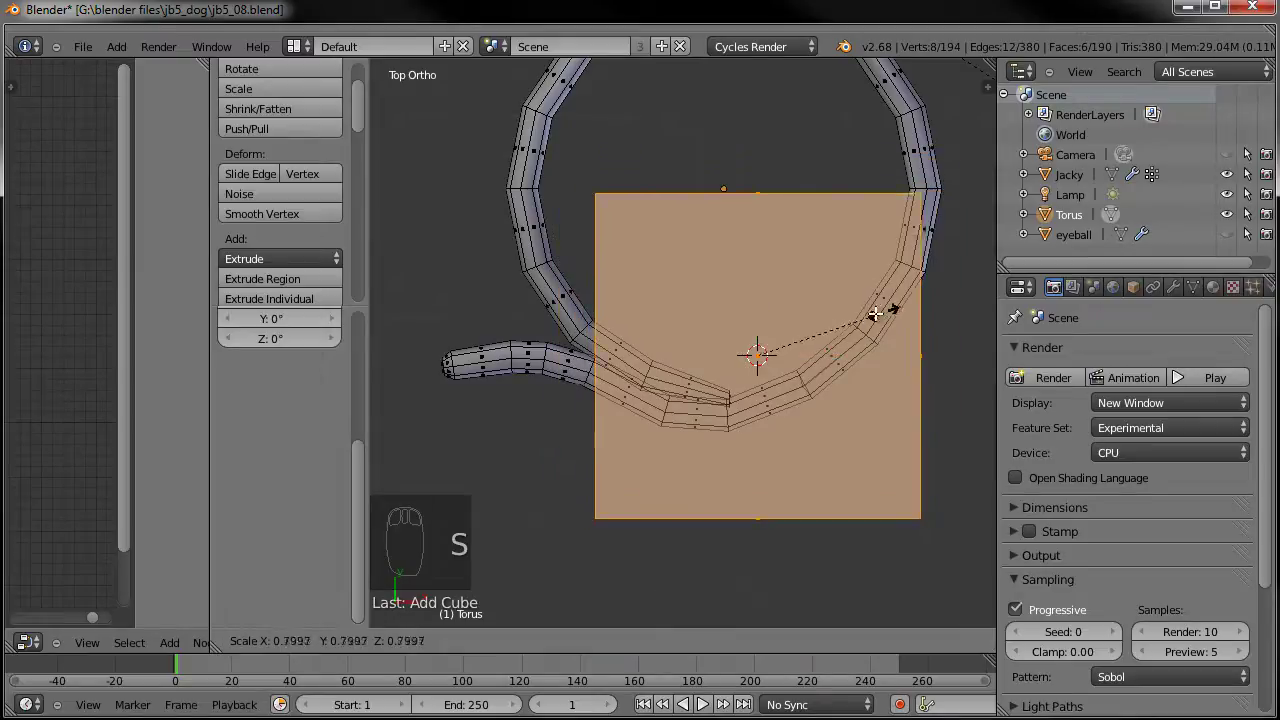
pyautogui.click(834, 329)
# Subdivide the cube with two cuts.
pyautogui.press('w')
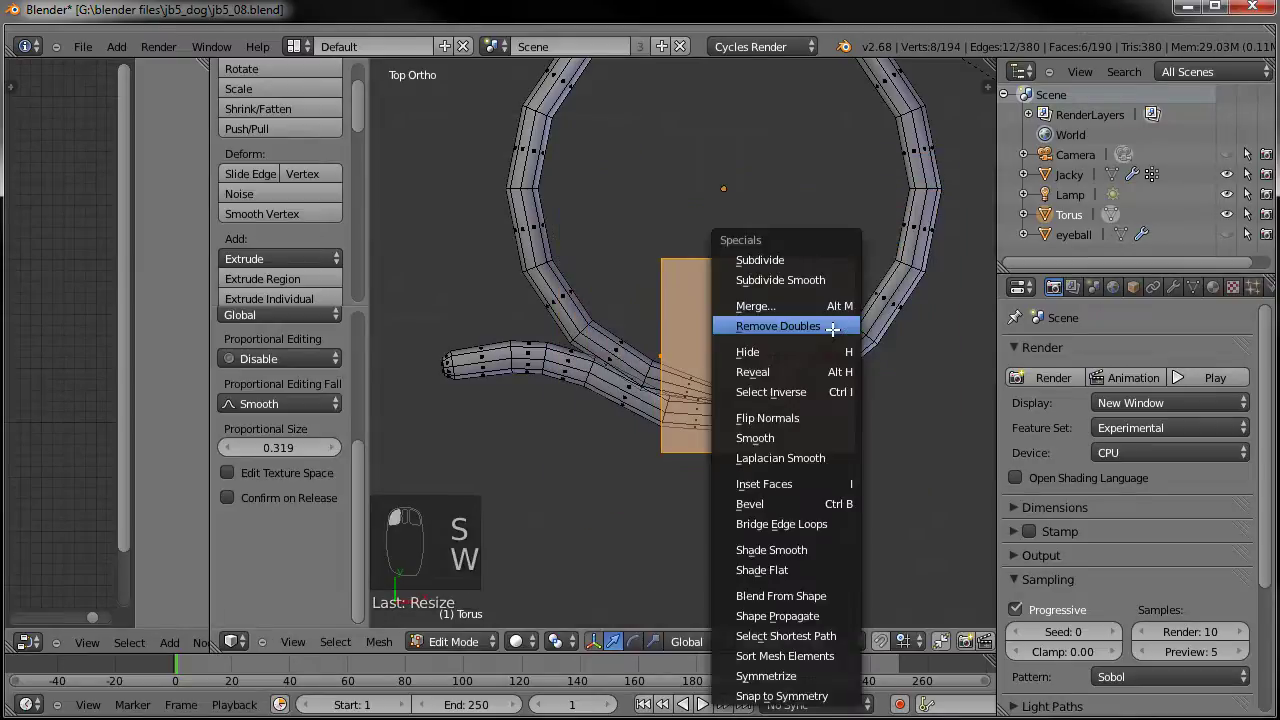
pyautogui.click(806, 261)
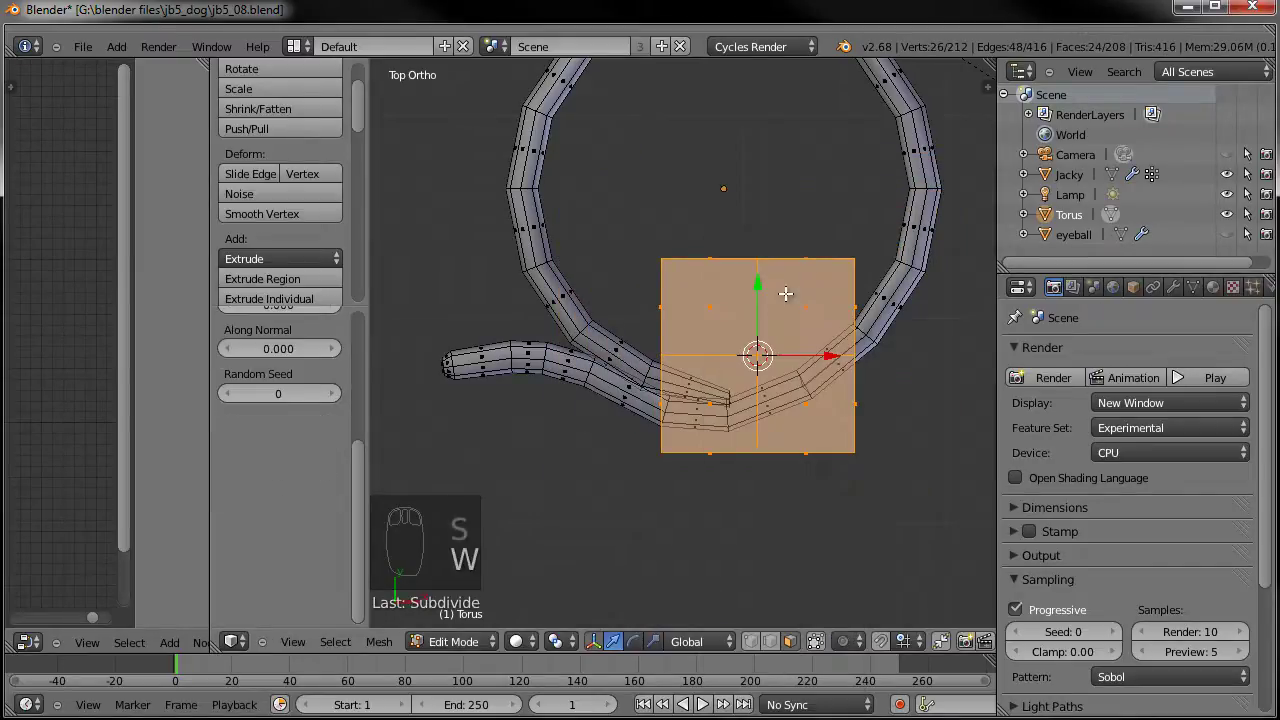
pyautogui.scroll(3, 348, 440)
pyautogui.scroll(3, 292, 414)
pyautogui.click(337, 369)
# Narrow the subdivided cube along X to about 0.18 and along Y to about 0.42 of its size.
pyautogui.press('s')
pyautogui.press('x')
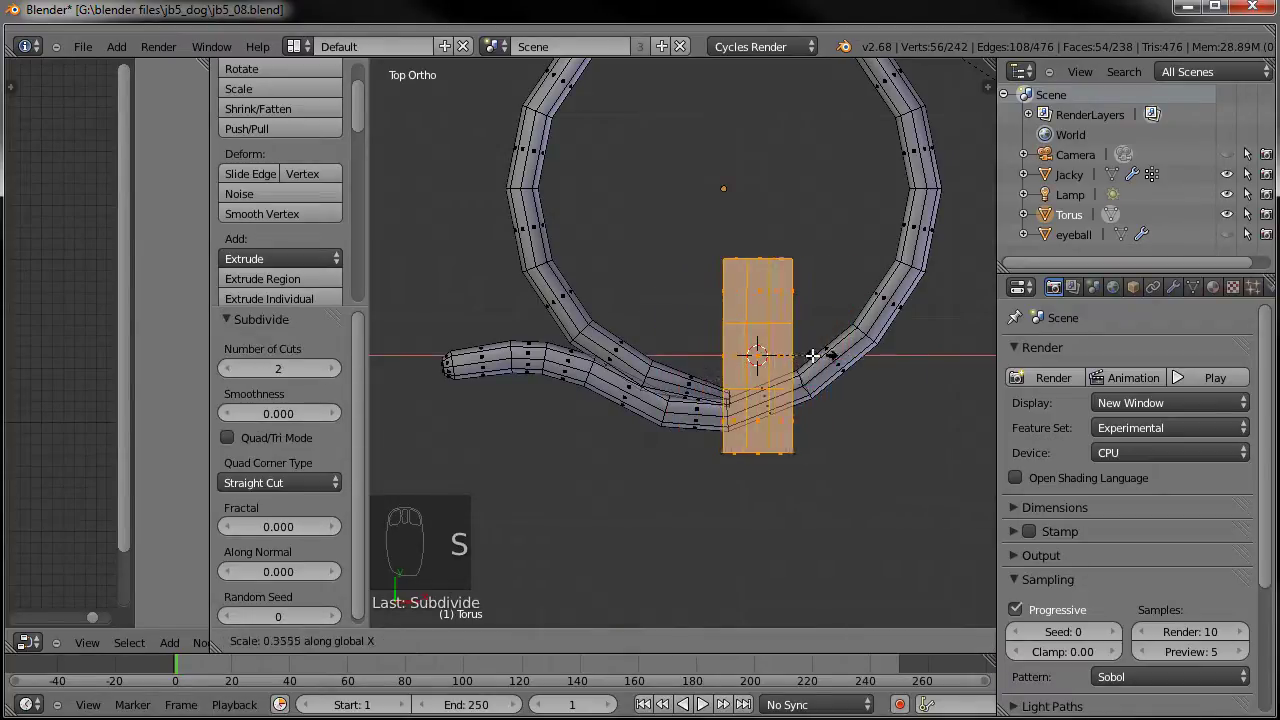
pyautogui.click(810, 356)
pyautogui.press('KP_3')
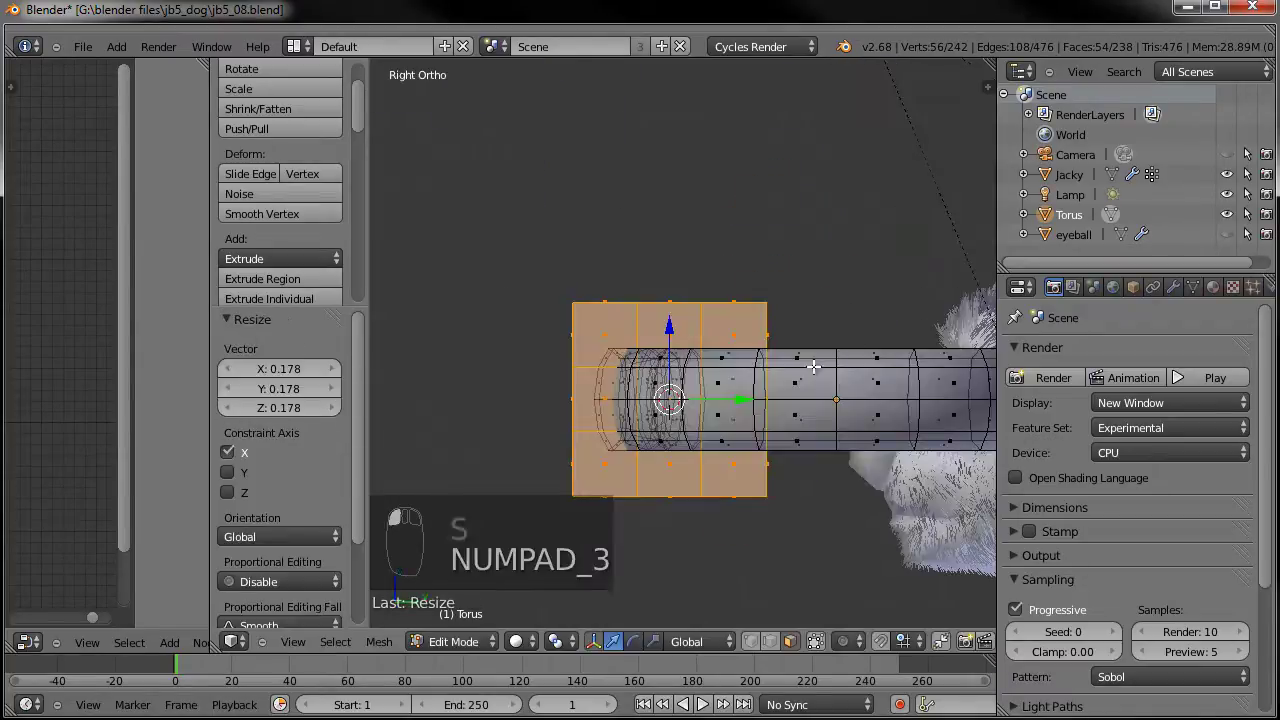
pyautogui.press('s')
pyautogui.press('y')
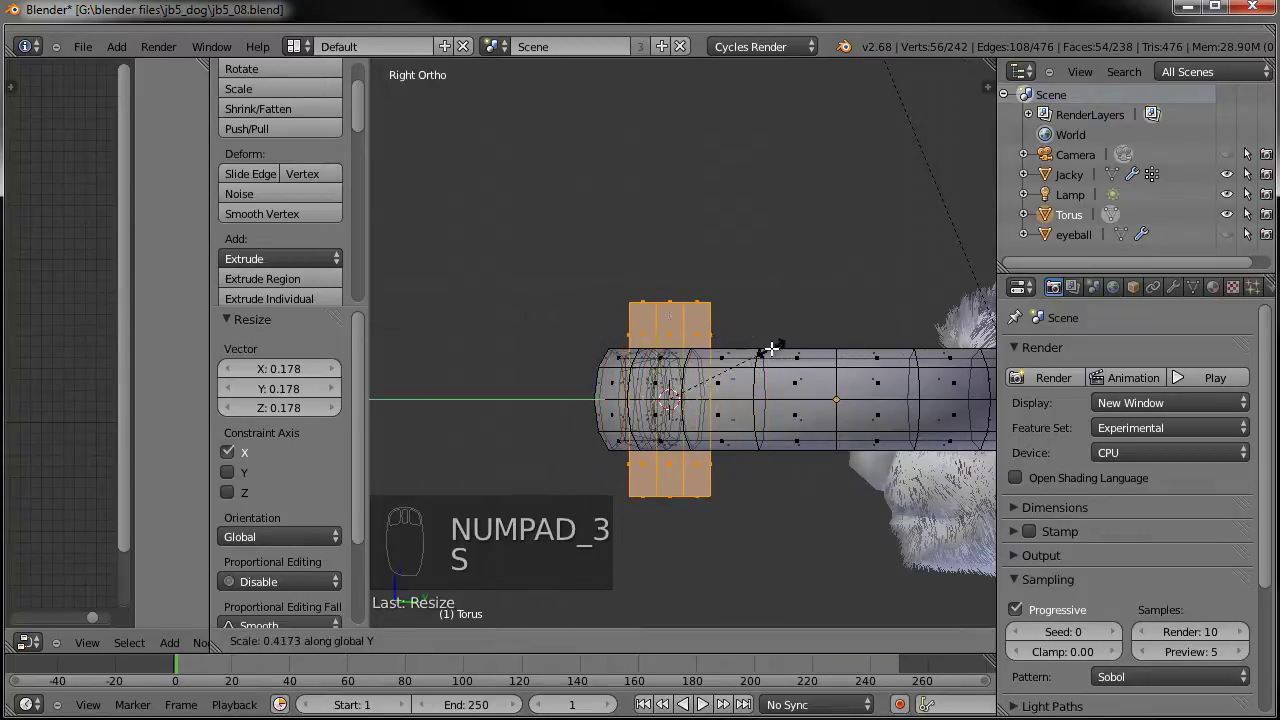
pyautogui.click(771, 348)
# Move the narrowed block along Y until it stands clear in front of the band.
pyautogui.press('g')
pyautogui.press('y')
pyautogui.click(510, 405)
pyautogui.keyDown('shift'); pyautogui.moveTo(510, 405); pyautogui.dragTo(631, 402, button='middle'); pyautogui.keyUp('shift')
# Select the block's middle row of faces and widen it slightly along Y in the right view.
pyautogui.rightClick(612, 398)
pyautogui.press('a')
pyautogui.press('c')
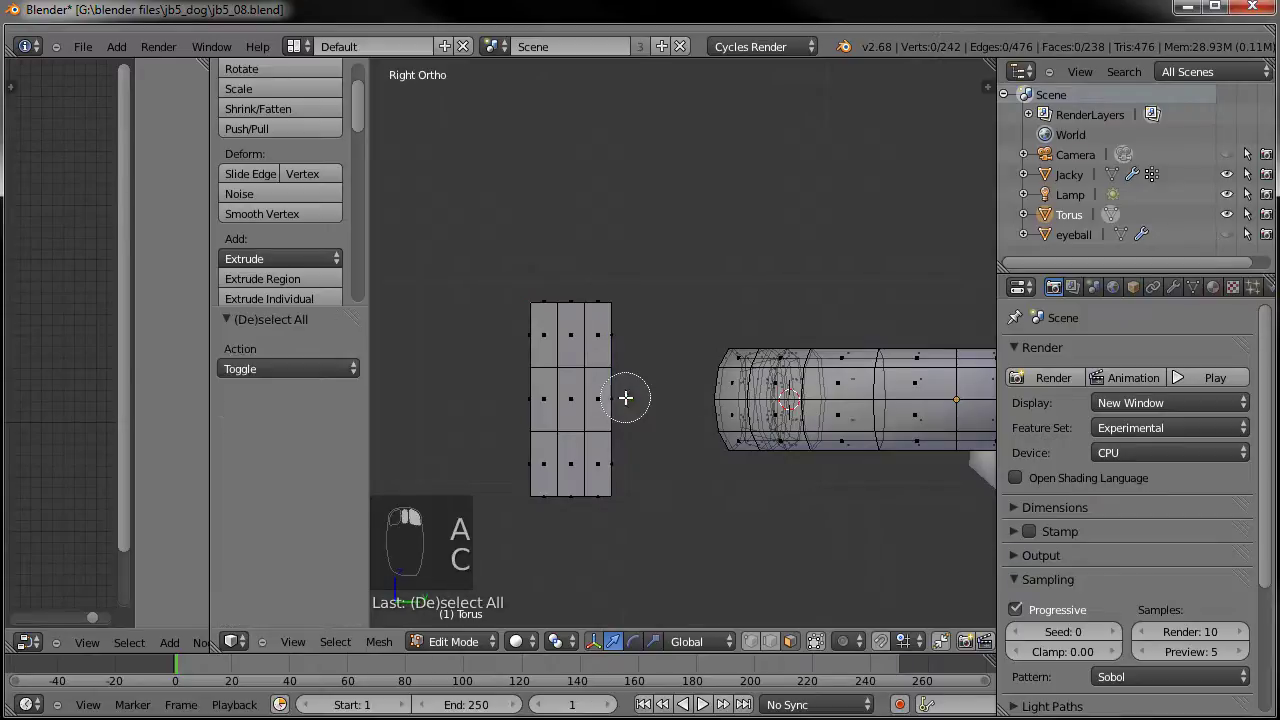
pyautogui.moveTo(623, 397); pyautogui.dragTo(493, 401)
pyautogui.press('s')
pyautogui.press('y')
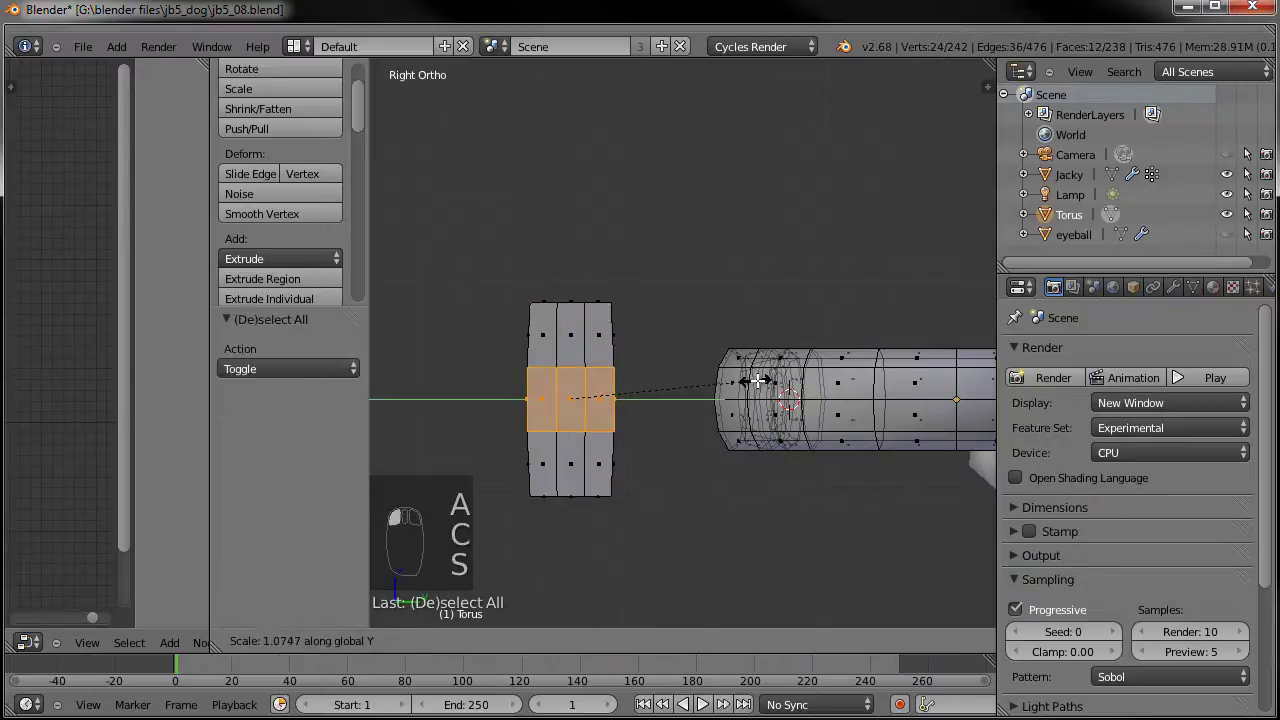
pyautogui.click(768, 380)
# Select the centre faces at the block's upper and lower ends and scale them slightly outward along Z.
pyautogui.press('a')
pyautogui.press('c')
pyautogui.click(571, 302)
pyautogui.click(571, 495)
pyautogui.press('s')
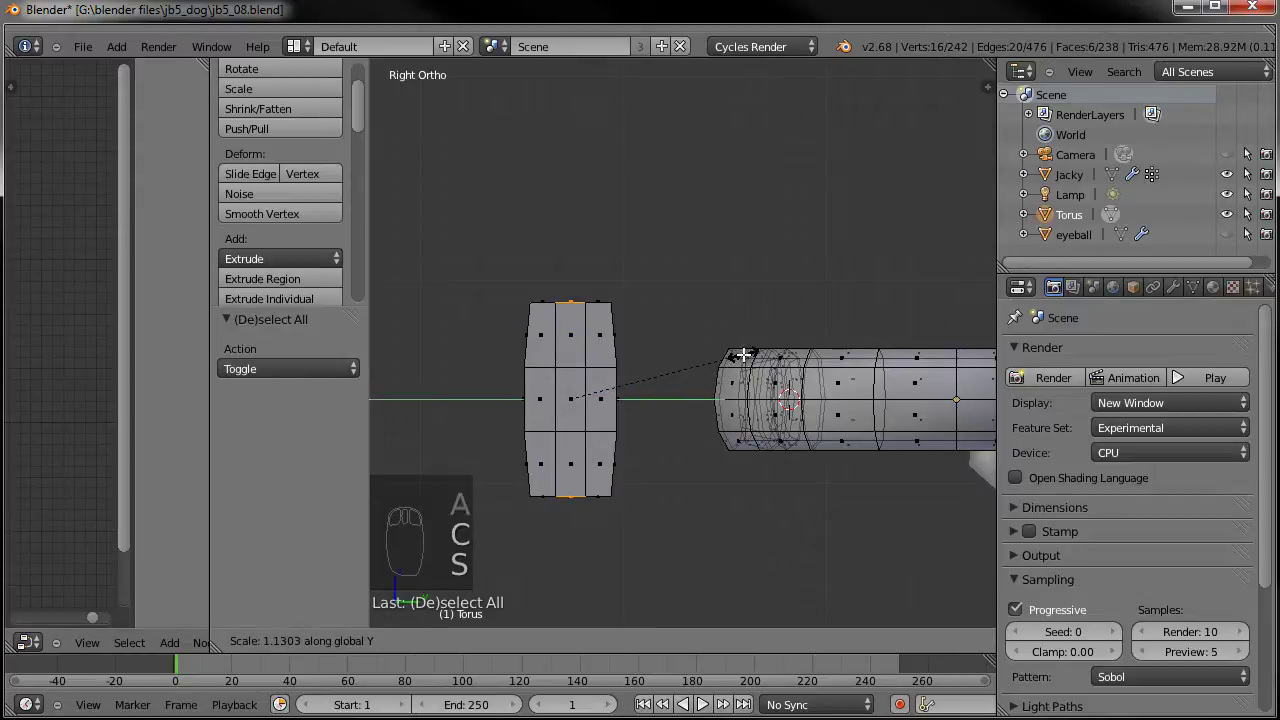
pyautogui.press('z')
pyautogui.click(736, 354)
pyautogui.press('a')
pyautogui.moveTo(674, 357)
pyautogui.mouseDown(button='middle')
pyautogui.moveTo(700, 366)
pyautogui.moveTo(661, 405)
pyautogui.moveTo(589, 379)
pyautogui.mouseUp(button='middle')
pyautogui.press('c')
pyautogui.moveTo(606, 375); pyautogui.dragTo(598, 371)
pyautogui.press('KP_3')
pyautogui.press('a')
pyautogui.press('a')
# Select all faces on the block's two broad X-facing sides and delete them to leave an open frame.
pyautogui.press('c')
pyautogui.click(557, 340)
pyautogui.moveTo(557, 340)
pyautogui.mouseDown()
pyautogui.moveTo(557, 449)
pyautogui.moveTo(591, 447)
pyautogui.mouseUp()
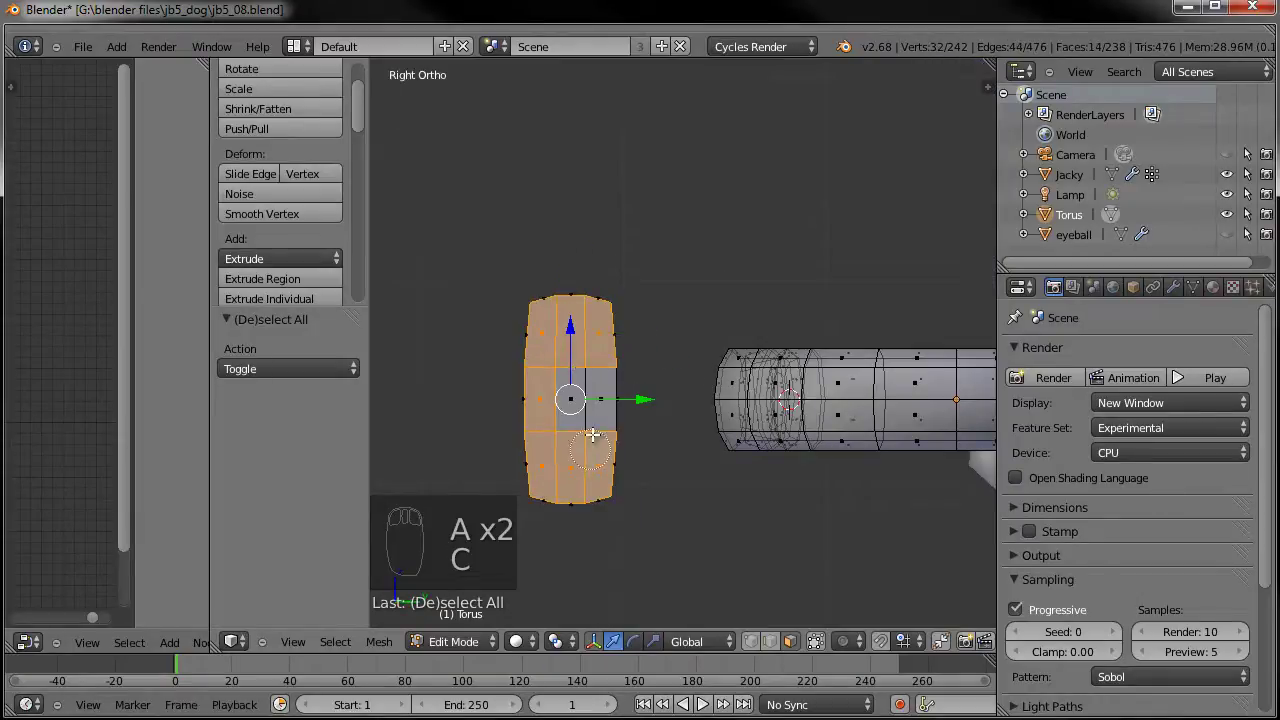
pyautogui.moveTo(575, 387); pyautogui.dragTo(610, 460, button='middle')
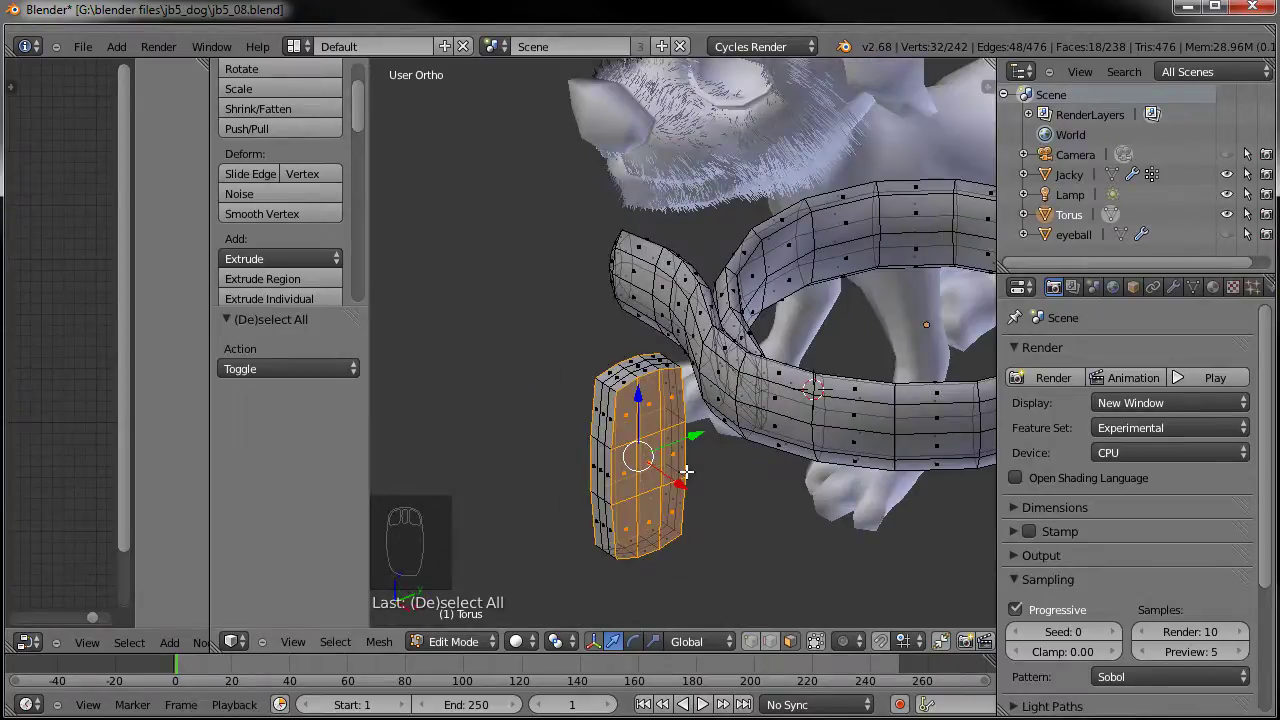
pyautogui.press('Delete')
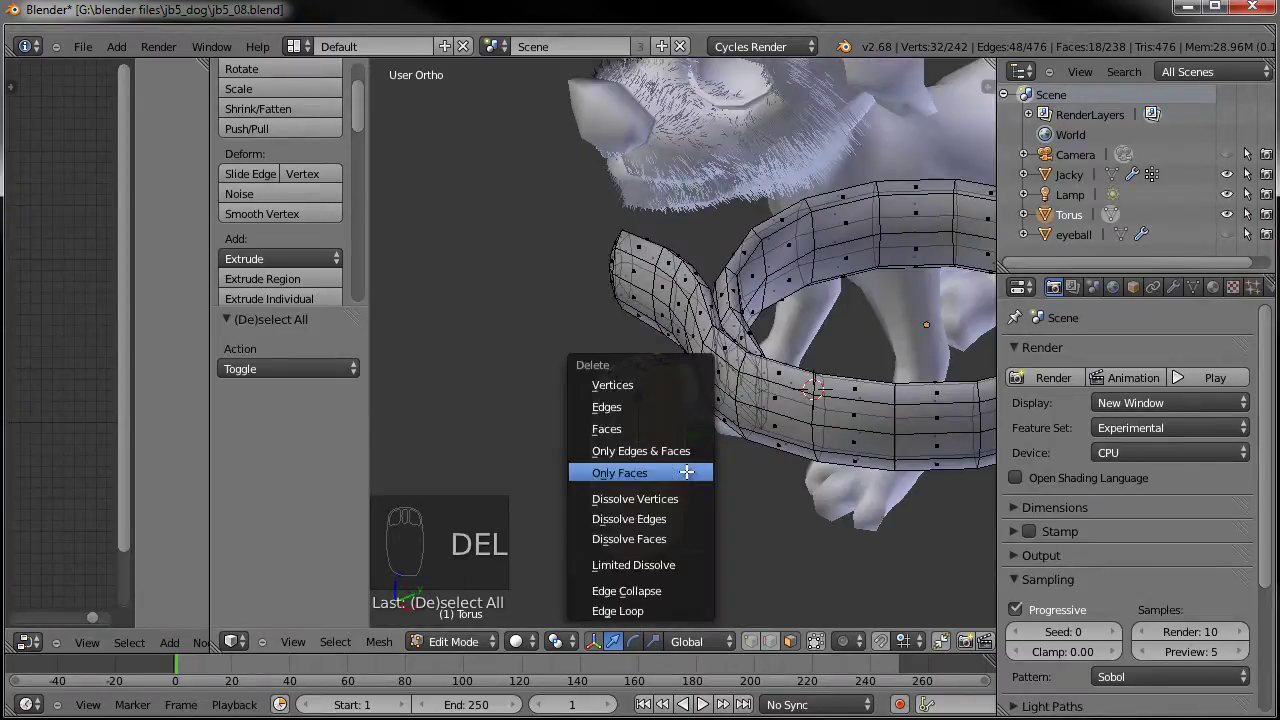
pyautogui.click(650, 428)
pyautogui.moveTo(696, 426); pyautogui.dragTo(646, 410, button='middle')
pyautogui.press('KP_3')
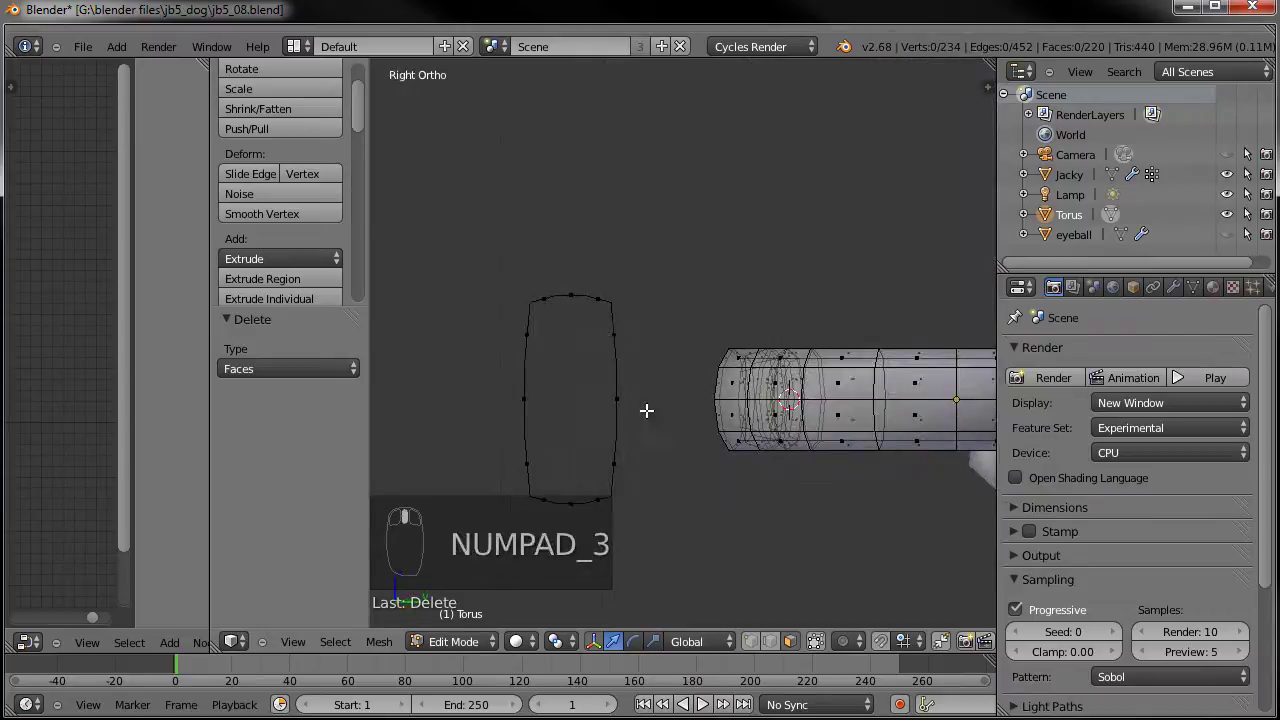
# Extrude the whole open frame and scale the extrusion inward to 0.91 to give it wall thickness.
pyautogui.press('a')
pyautogui.press('a')
pyautogui.press('a')
pyautogui.press('b')
pyautogui.moveTo(654, 254); pyautogui.dragTo(493, 545)
pyautogui.press('e')
pyautogui.press('s')
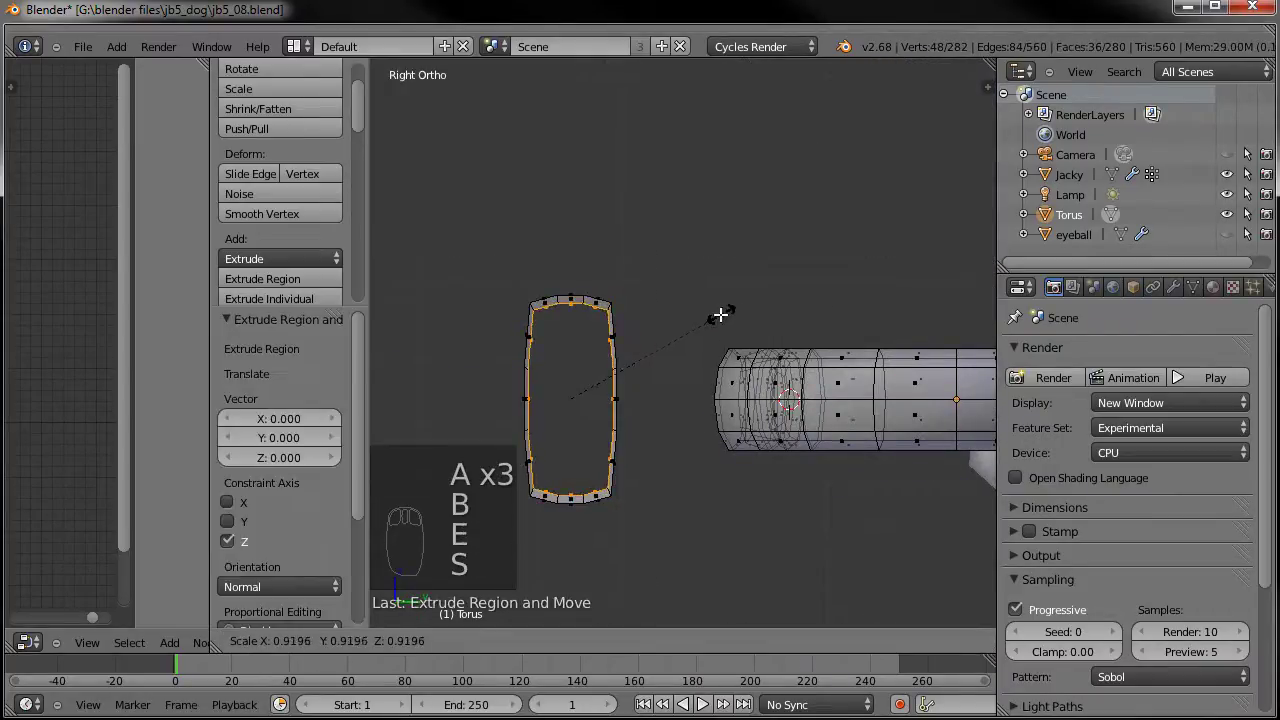
pyautogui.click(720, 315)
# Narrow the frame's extruded inner rim slightly along Y and check the finished loop in Object Mode.
pyautogui.press('s')
pyautogui.press('x')
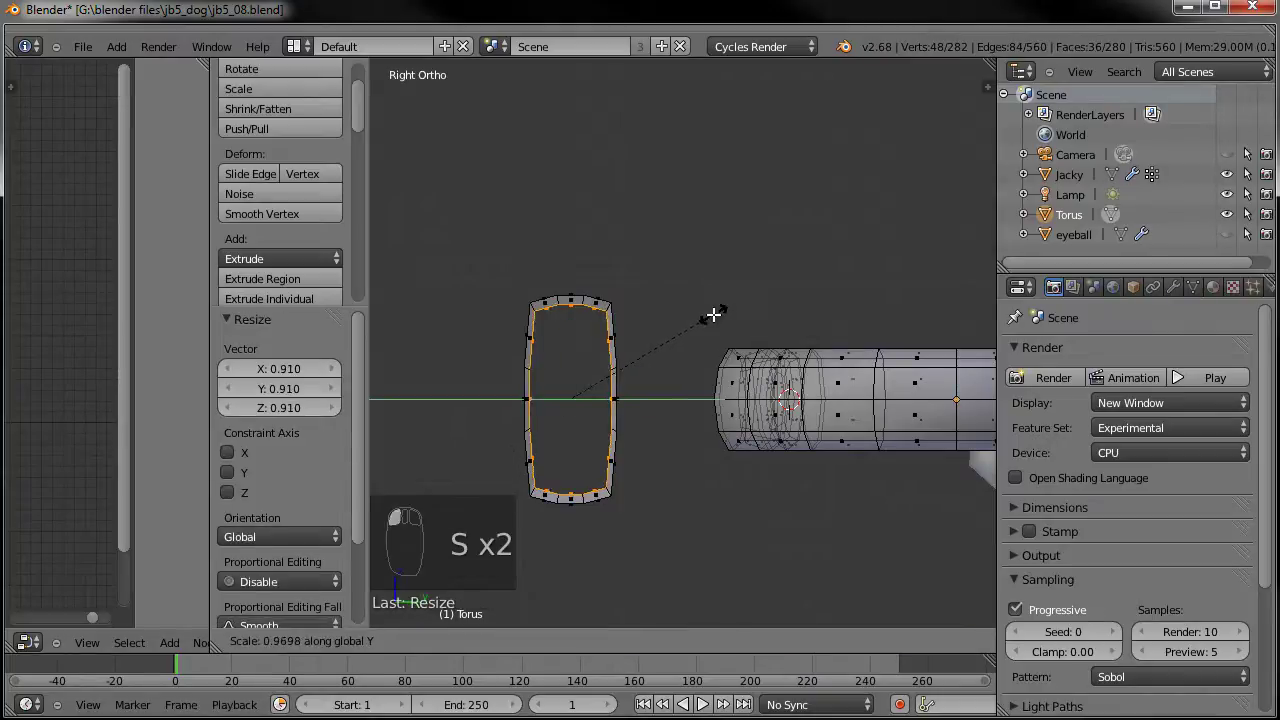
pyautogui.click(708, 315)
pyautogui.moveTo(643, 314); pyautogui.dragTo(667, 459, button='middle')
pyautogui.press('Tab')
pyautogui.scroll(3, 752, 410)
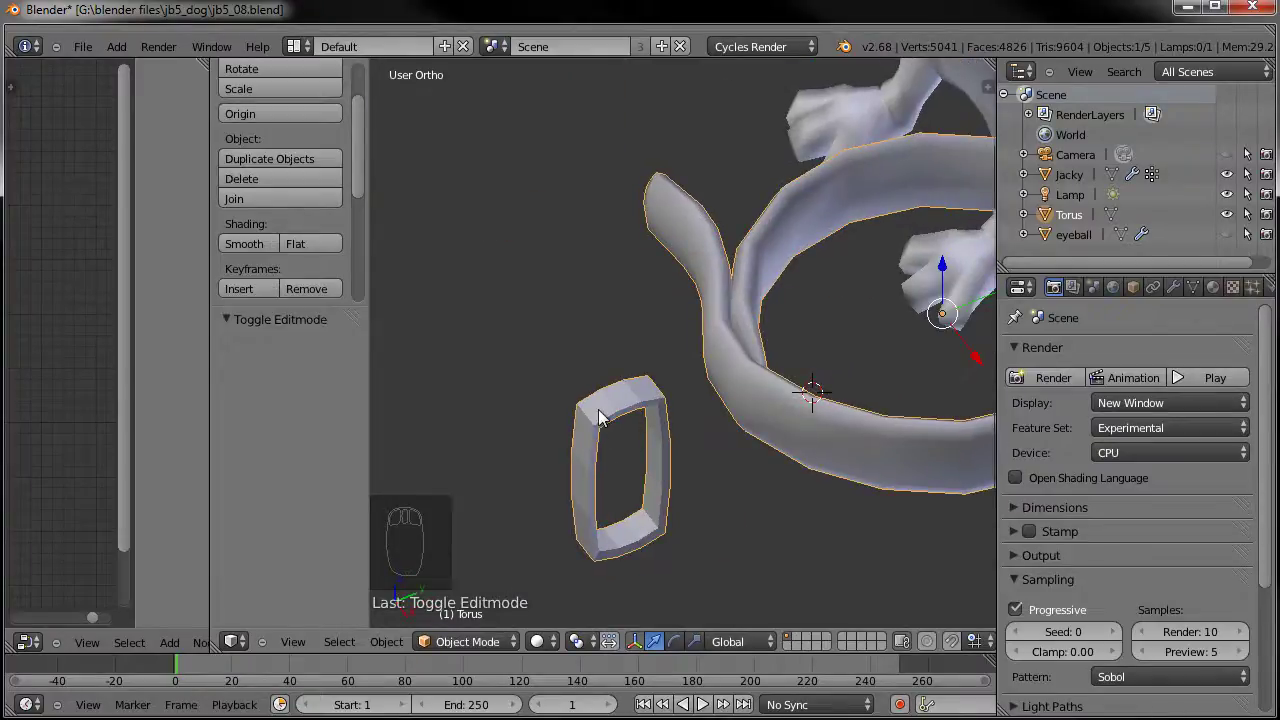
pyautogui.moveTo(642, 417)
pyautogui.mouseDown(button='middle')
pyautogui.moveTo(703, 434)
pyautogui.moveTo(708, 480)
pyautogui.moveTo(614, 403)
pyautogui.moveTo(650, 395)
pyautogui.mouseUp(button='middle')
# Select the whole loop in the top view, move it onto the band's overlap and rotate it about 17.5°.
pyautogui.press('KP_7')
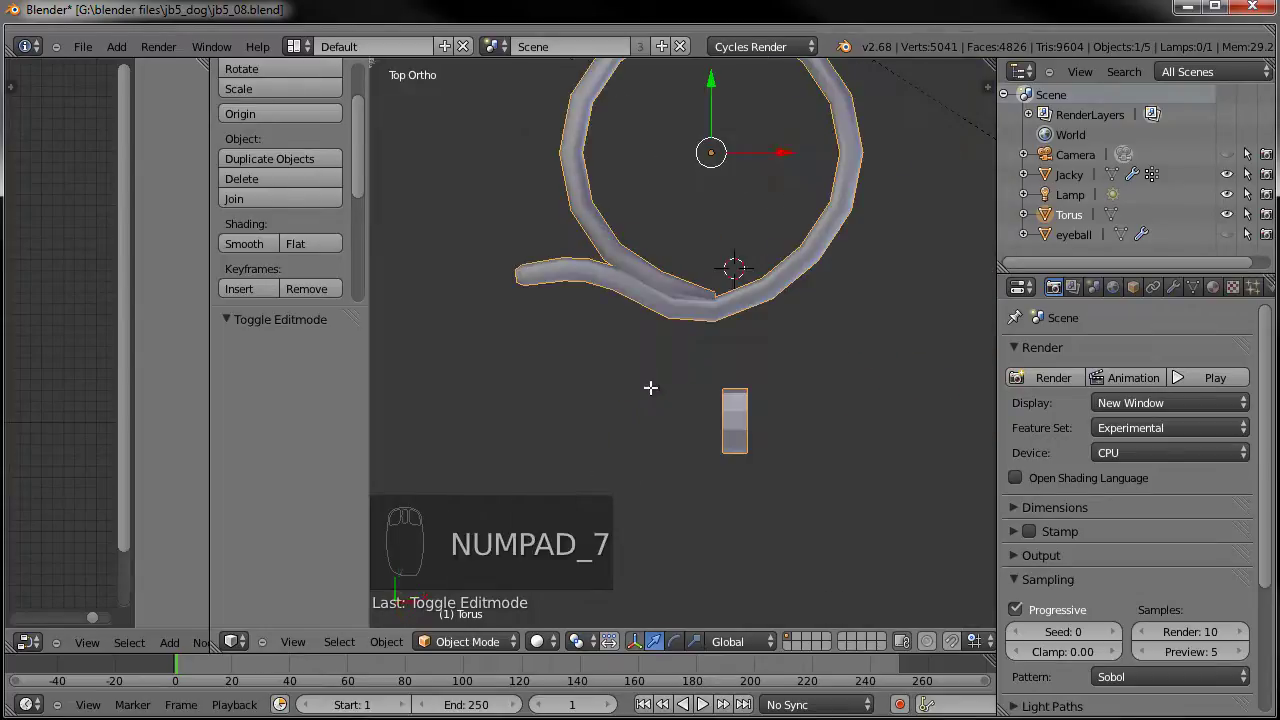
pyautogui.press('Tab')
pyautogui.press('a')
pyautogui.press('a')
pyautogui.press('b')
pyautogui.moveTo(704, 469); pyautogui.dragTo(765, 378)
pyautogui.press('g')
pyautogui.click(590, 352)
pyautogui.press('r')
pyautogui.click(684, 338)
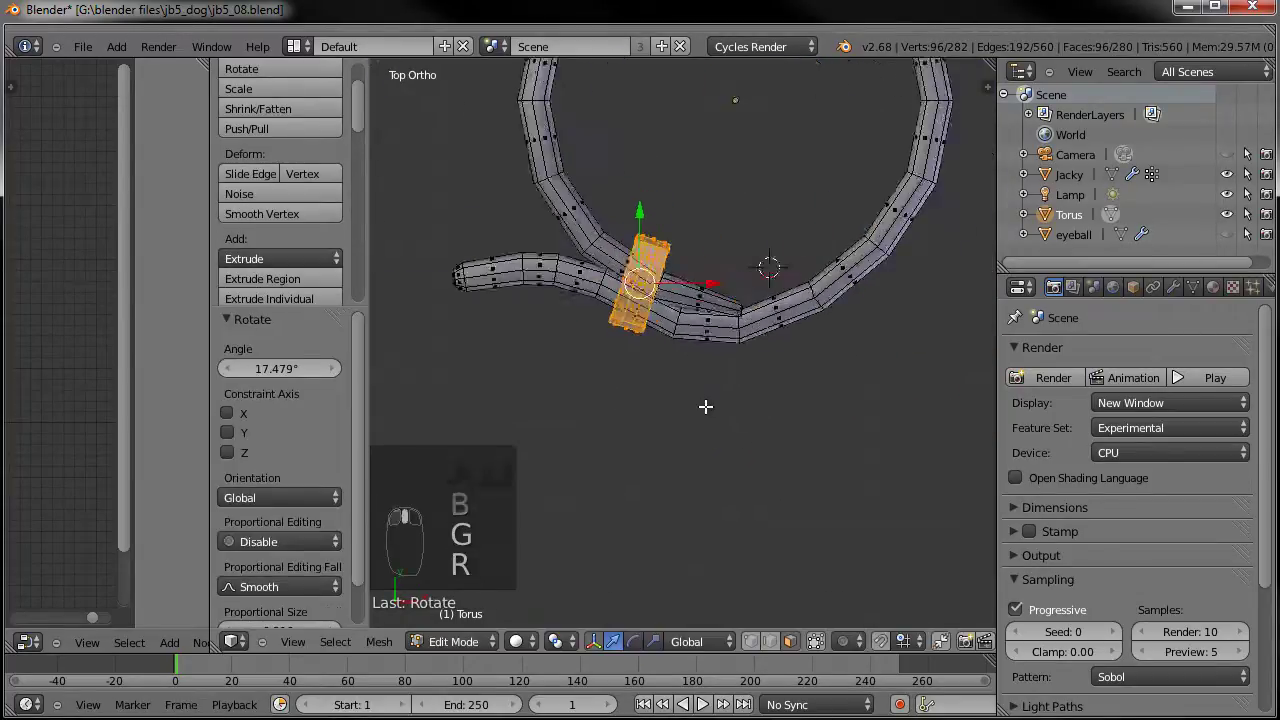
# Scale the loop down slightly, rotate it another 7.4° and nudge it into place across the band's overlap.
pyautogui.scroll(4, 703, 406)
pyautogui.press('s')
pyautogui.click(808, 243)
pyautogui.press('r')
pyautogui.click(800, 270)
pyautogui.press('g')
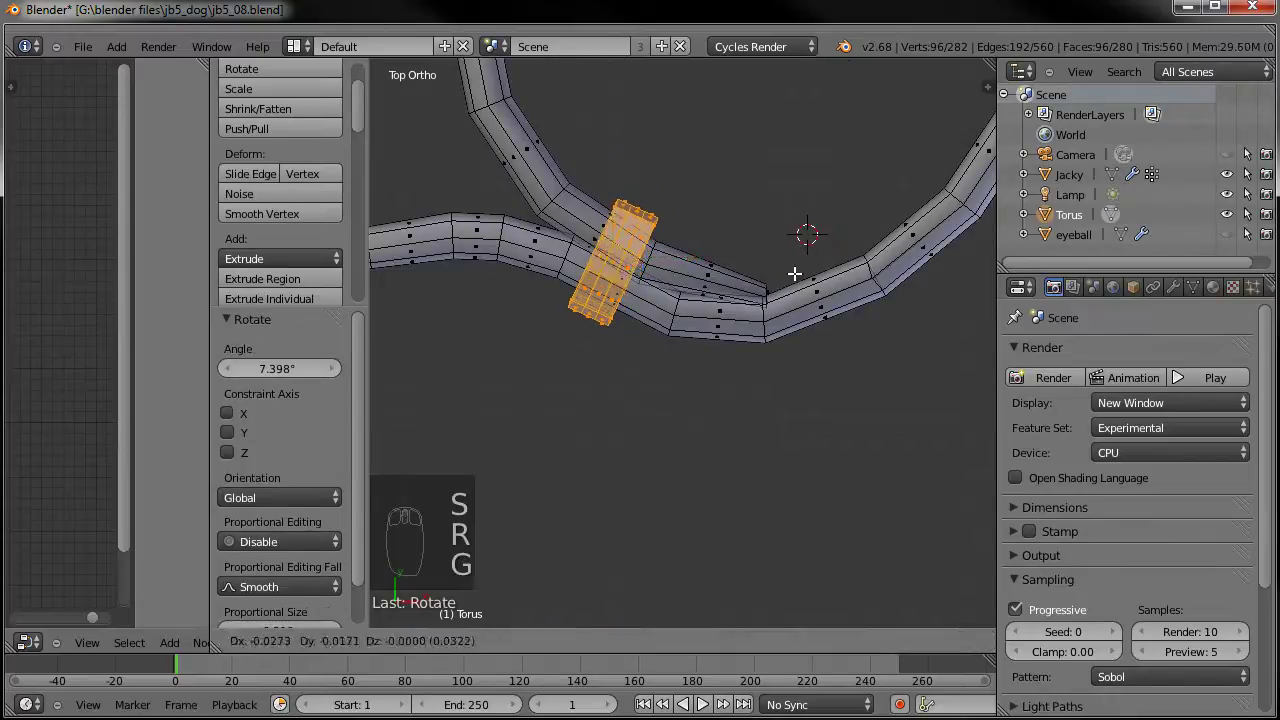
pyautogui.click(794, 268)
# Scale the loop down to fit closely around the band and inspect the fit in Object Mode.
pyautogui.moveTo(794, 268); pyautogui.dragTo(733, 190, button='middle')
pyautogui.press('s')
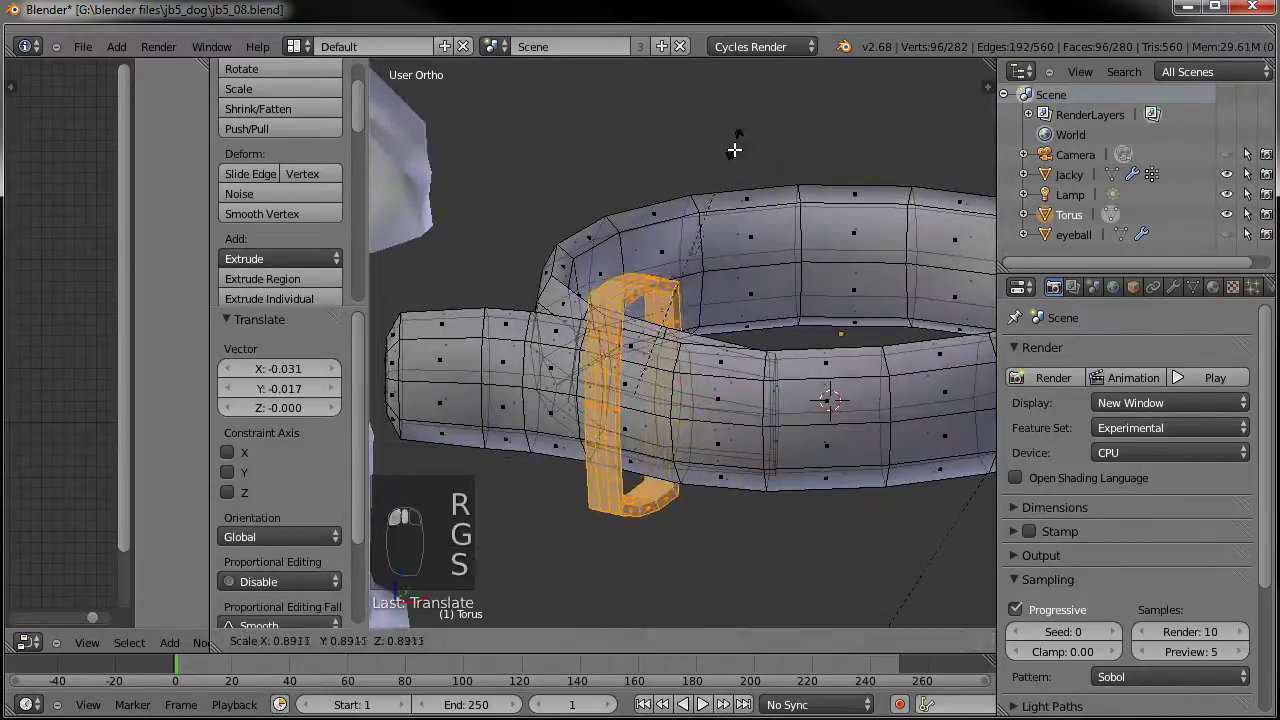
pyautogui.click(743, 206)
pyautogui.moveTo(743, 206); pyautogui.dragTo(792, 173, button='middle')
pyautogui.press('Tab')
pyautogui.moveTo(617, 329); pyautogui.dragTo(559, 395, button='middle')
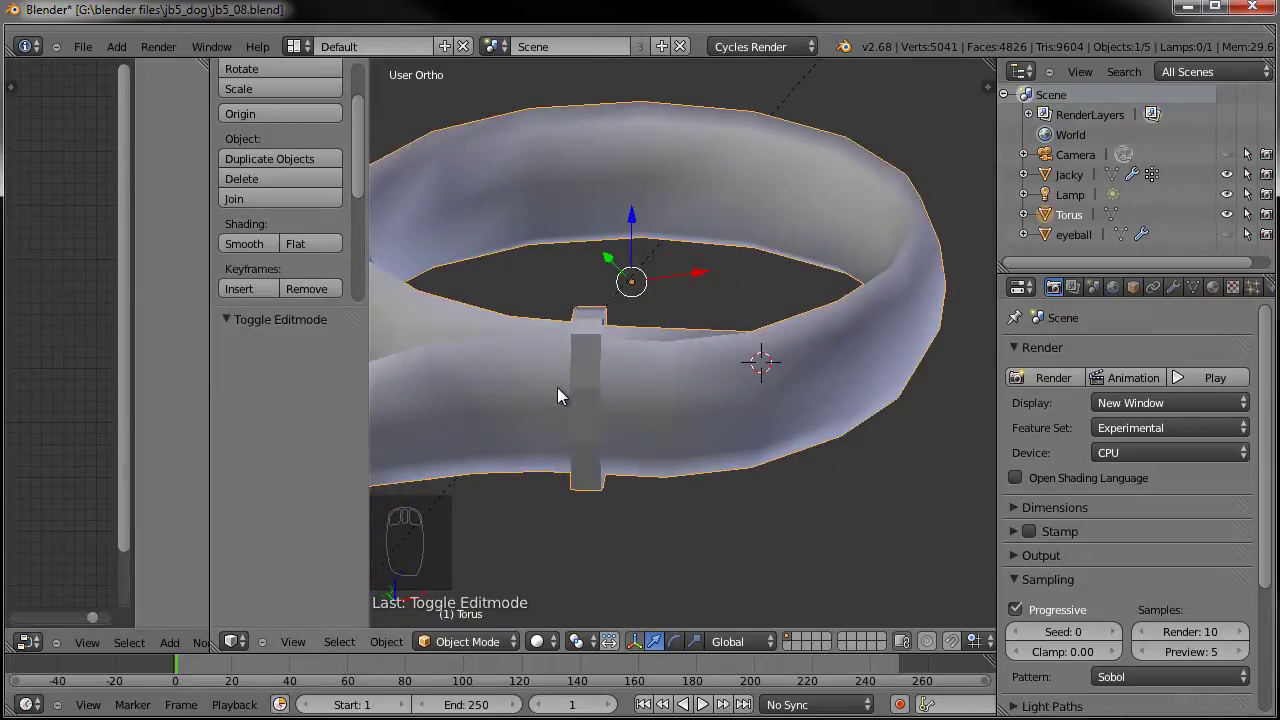
# Straighten the loop to stretch it by 1.138 along Y, and rotate it back about 32° across the overlap.
pyautogui.press('KP_7')
pyautogui.press('Tab')
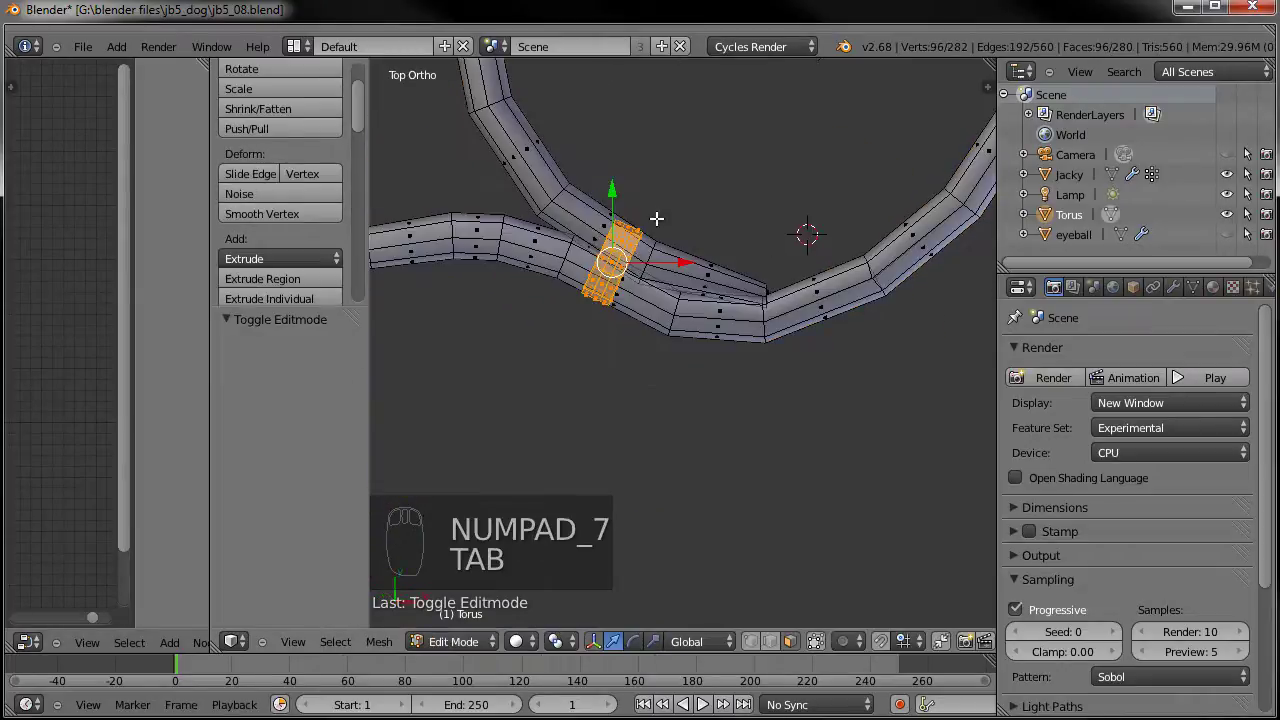
pyautogui.press('s')
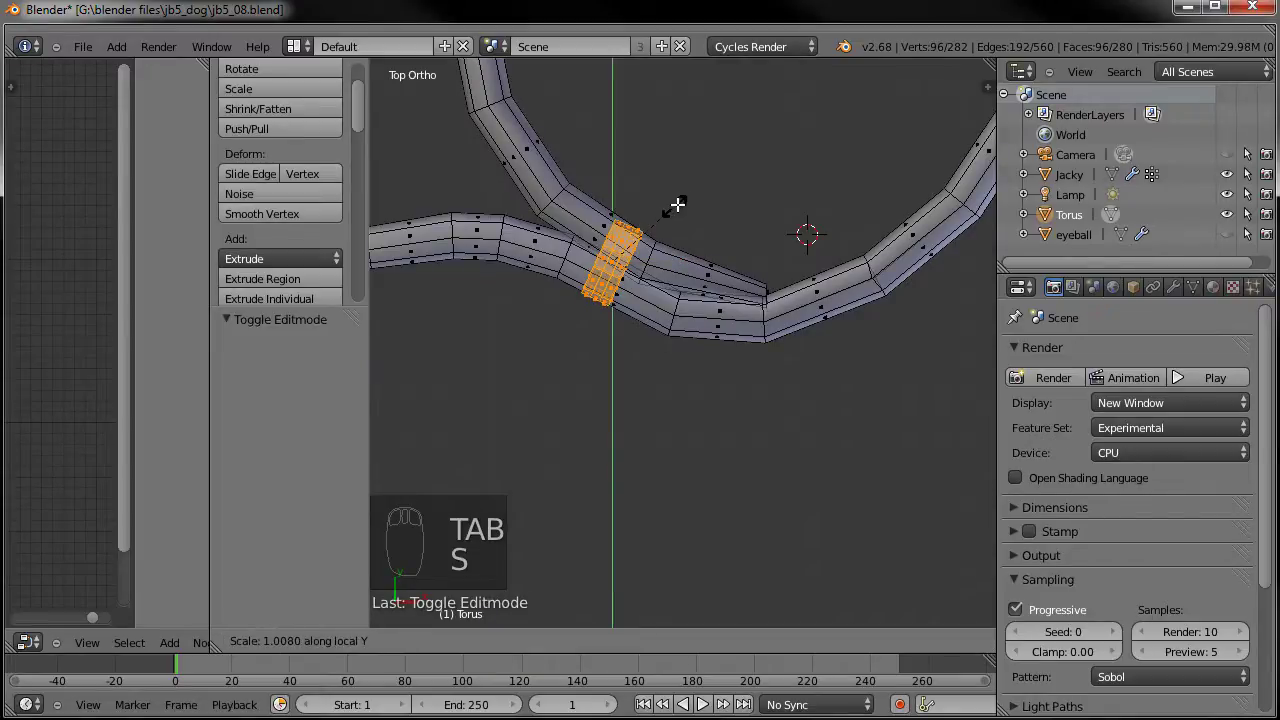
pyautogui.rightClick(679, 229)
pyautogui.press('r')
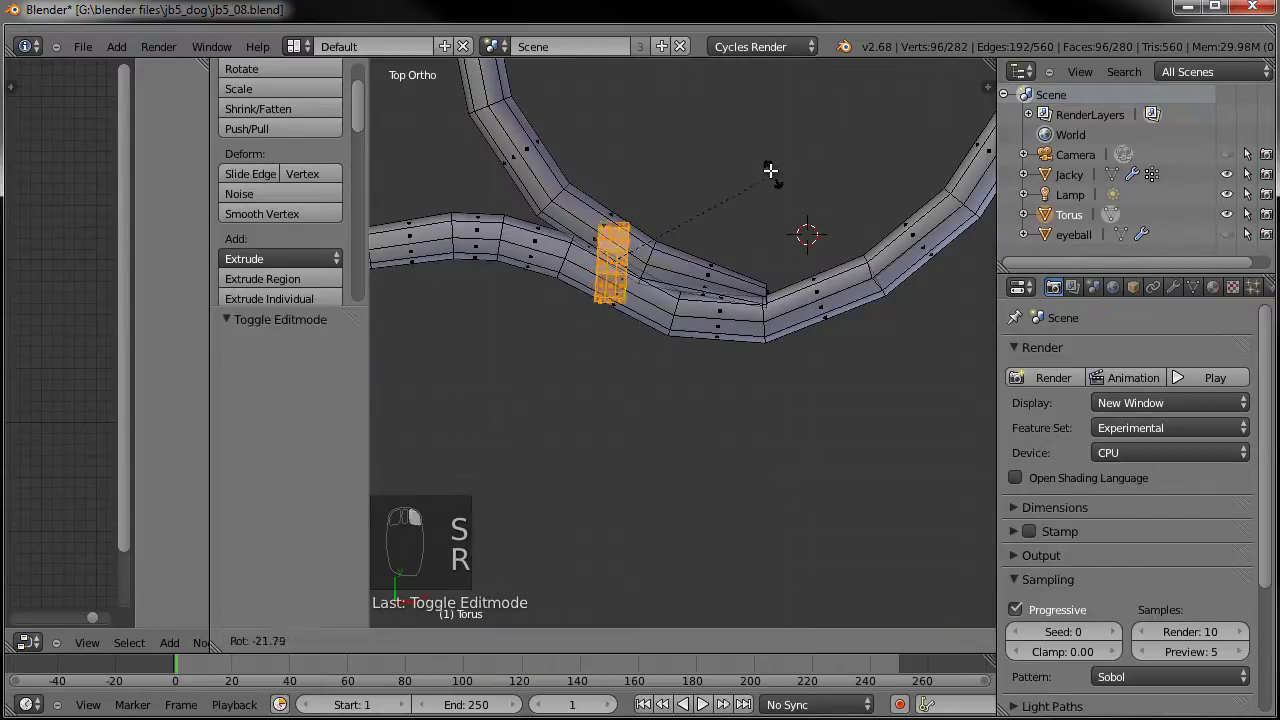
pyautogui.press('s')
pyautogui.press('y')
pyautogui.click(774, 134)
pyautogui.press('r')
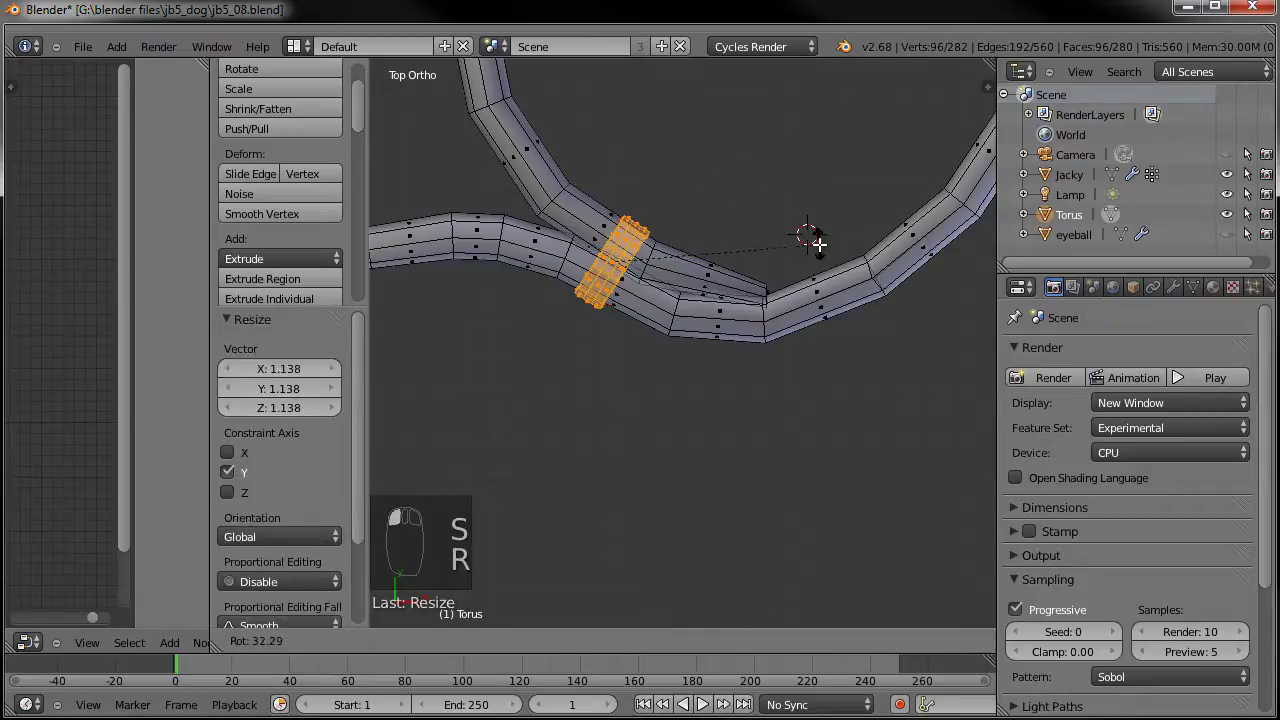
pyautogui.click(818, 243)
# Duplicate the loop near the inner end of the band's overlap and rotate the copy square to the band.
pyautogui.hotkey('shift', 'd')
pyautogui.click(816, 337)
pyautogui.press('r')
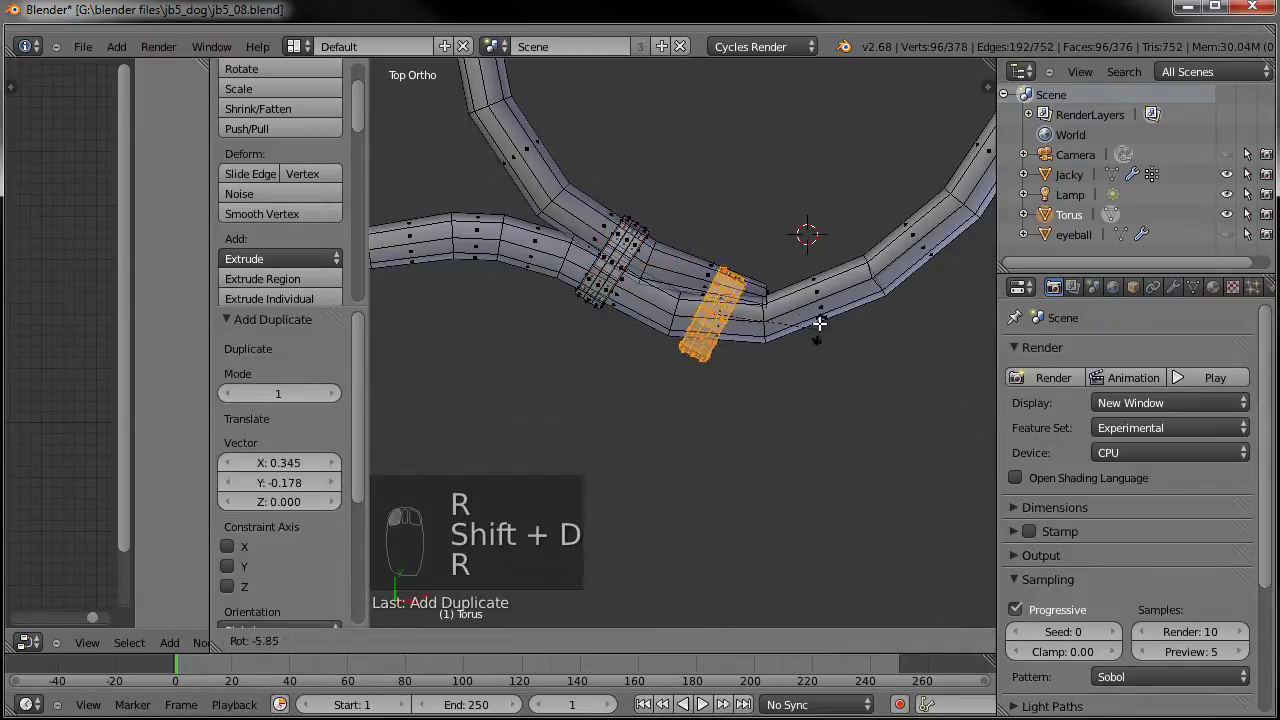
pyautogui.click(820, 320)
pyautogui.press('g')
pyautogui.click(813, 287)
pyautogui.press('r')
pyautogui.click(810, 285)
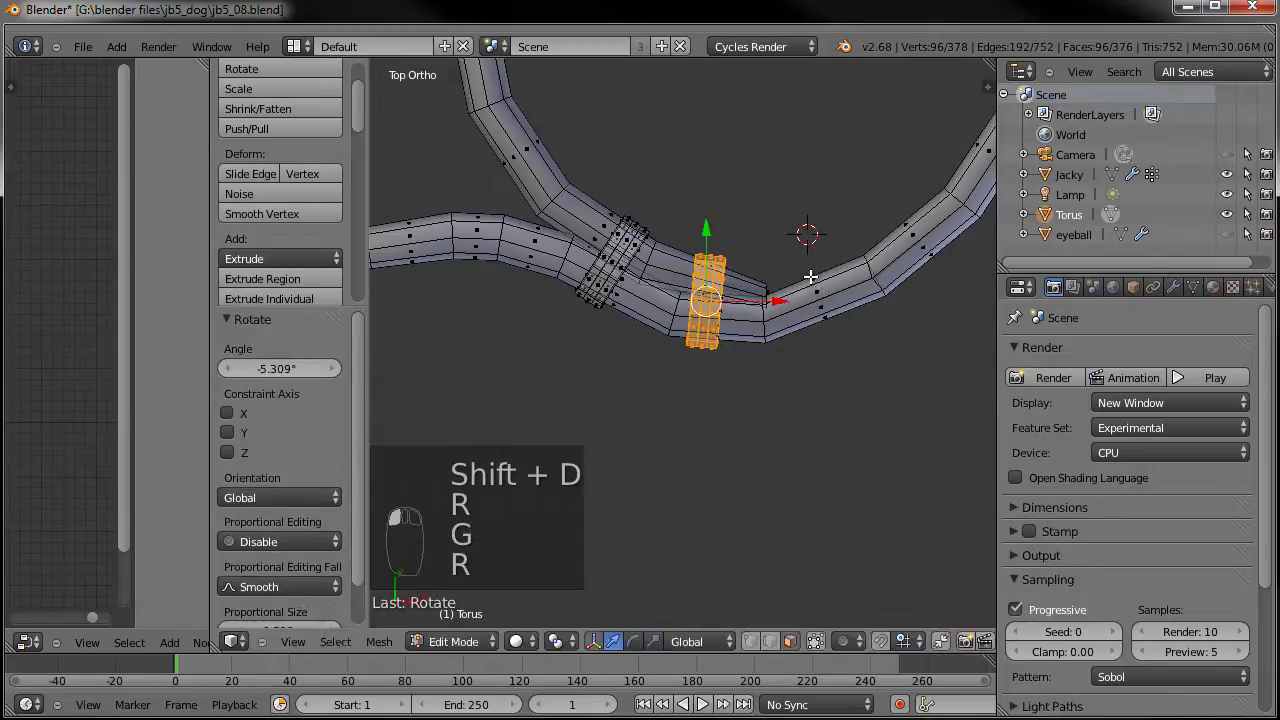
# Nudge the duplicate loop into place around the overlap's end and inspect both loops in Object Mode.
pyautogui.press('g')
pyautogui.click(795, 328)
pyautogui.moveTo(795, 328); pyautogui.dragTo(727, 453, button='middle')
pyautogui.press('Tab')
pyautogui.scroll(3, 659, 376)
pyautogui.press('Tab')
pyautogui.press('Tab')
pyautogui.scroll(-3, 722, 442)
pyautogui.press('Tab')
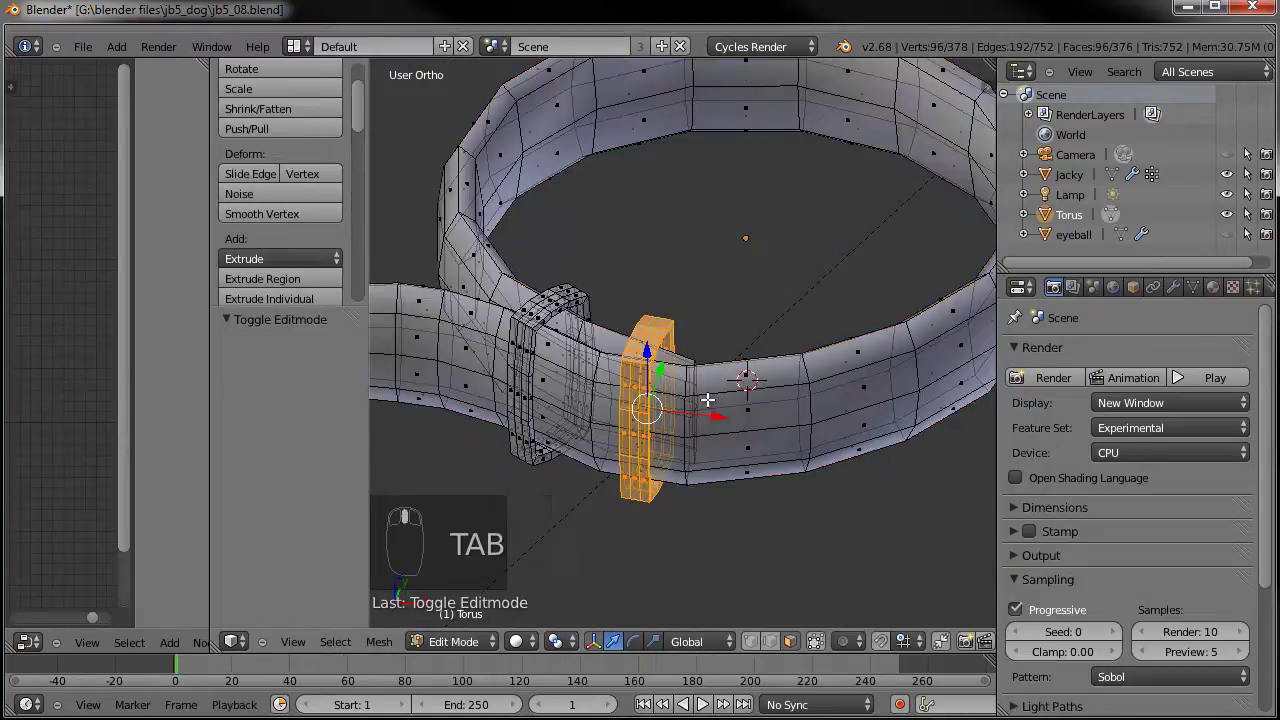
# Add a cylinder to the band's mesh with 6 vertices and a radius of 0.071.
pyautogui.hotkey('shift', 'a')
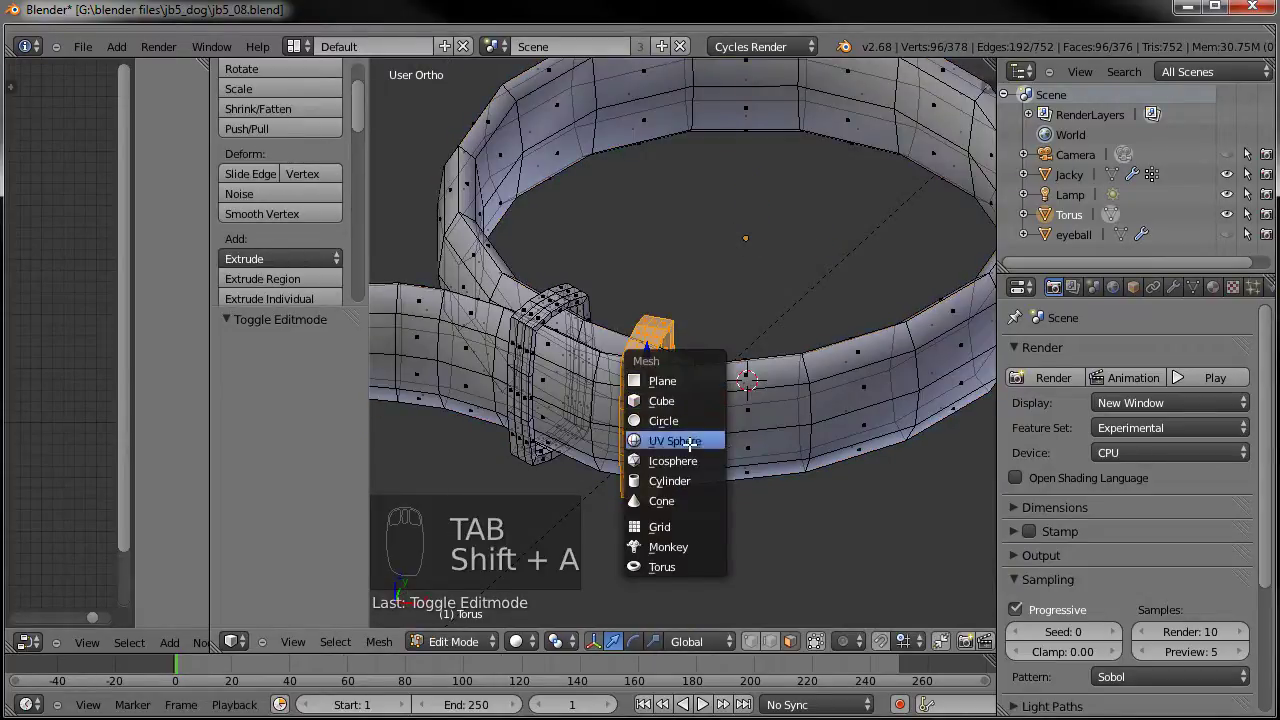
pyautogui.click(692, 481)
pyautogui.scroll(-2, 520, 490)
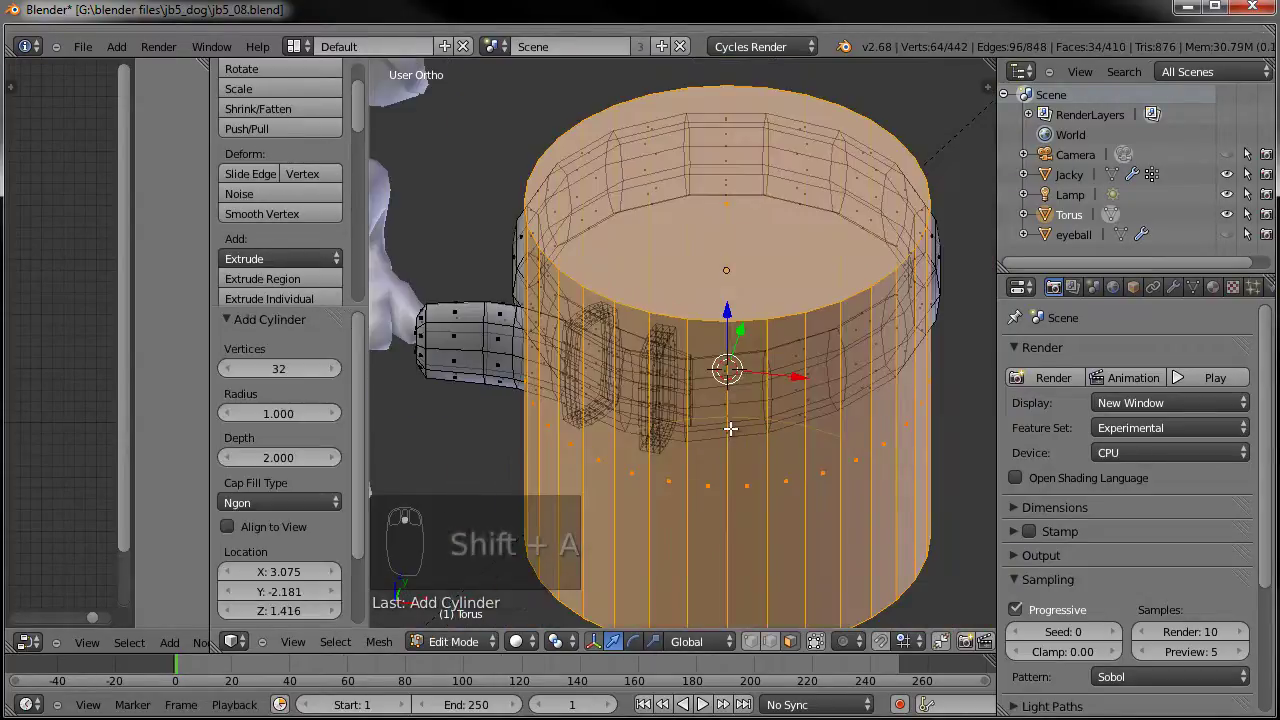
pyautogui.click(285, 370)
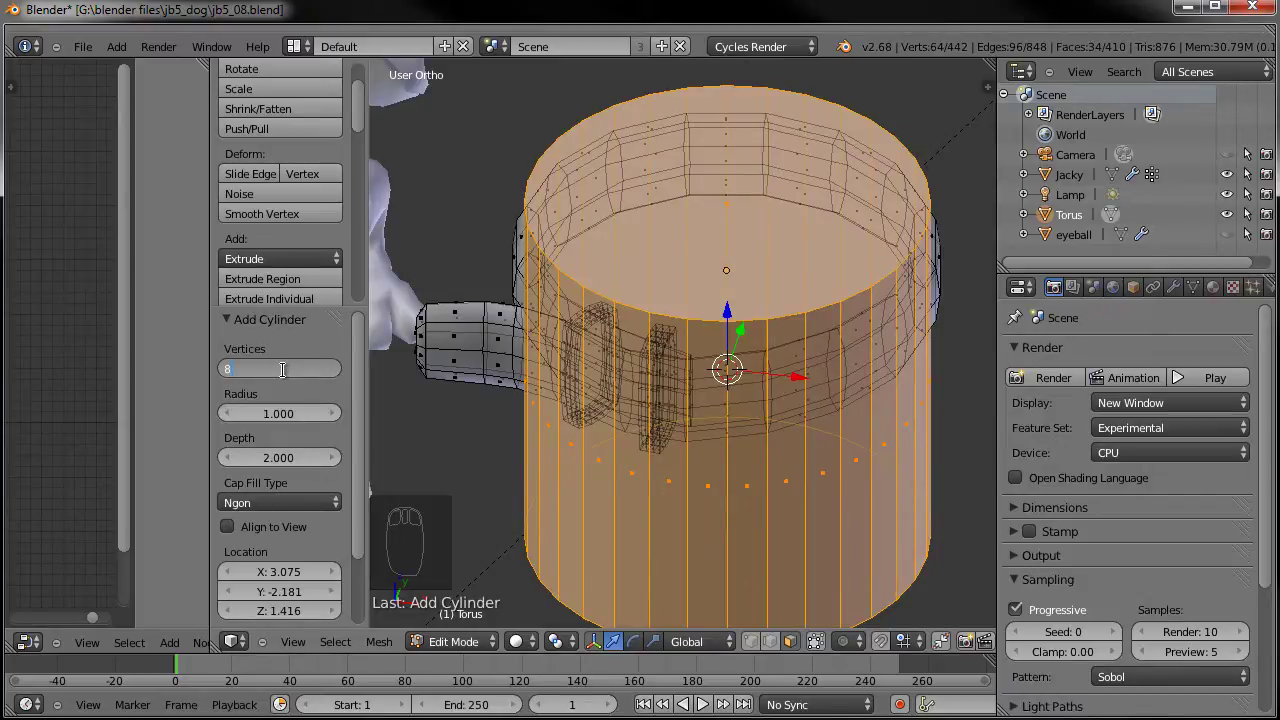
pyautogui.press('Return')
pyautogui.moveTo(312, 410); pyautogui.dragTo(218, 420)
# Add three evenly spaced loop cuts across the cylinder's length.
pyautogui.hotkey('ctrl', 'r')
pyautogui.scroll(1, 727, 330)
pyautogui.click(727, 330)
pyautogui.press('3')
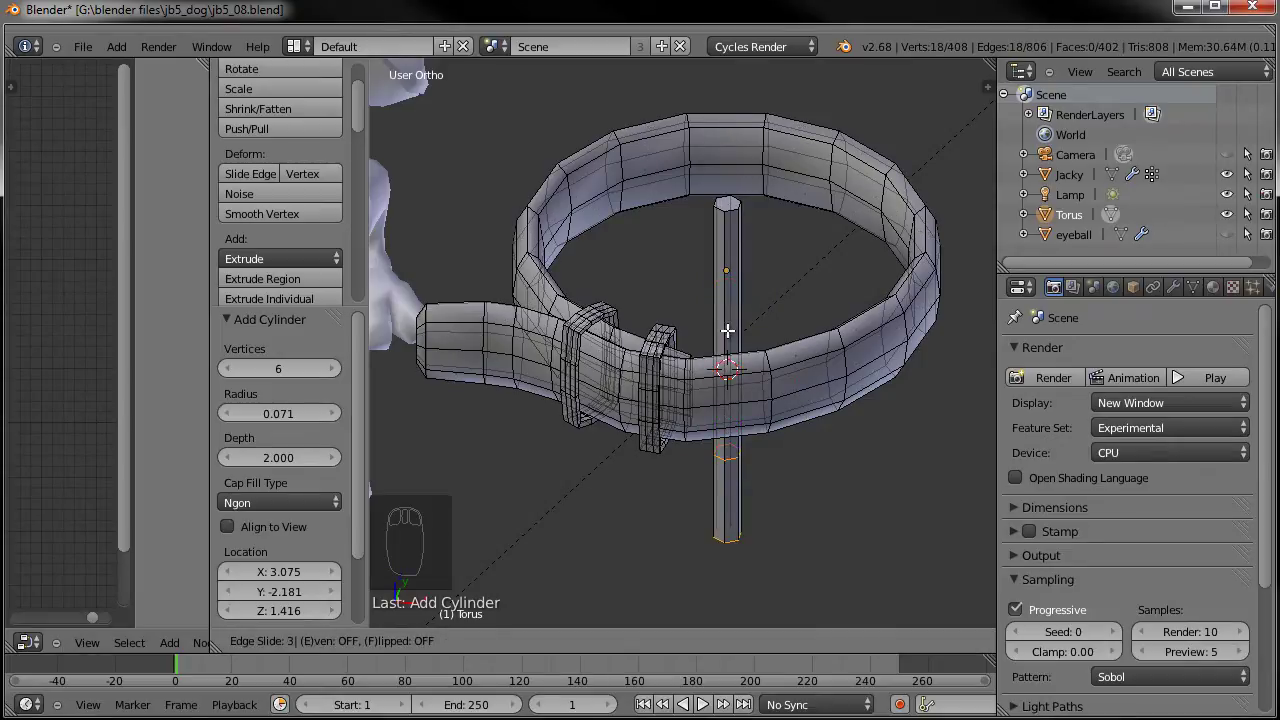
pyautogui.rightClick(790, 366)
# Bend the cylinder by moving its three inner edge loops -0.050 along Y and the middle loop another -0.018.
pyautogui.moveTo(812, 457); pyautogui.dragTo(790, 392, button='middle')
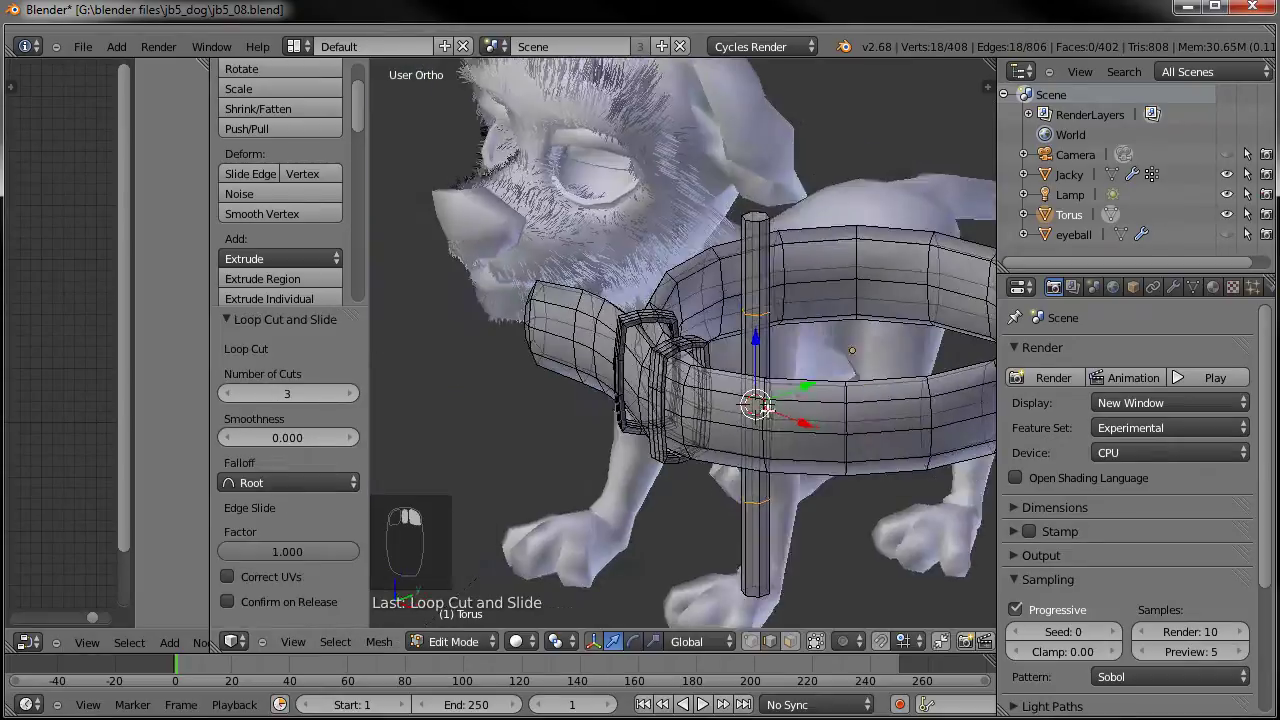
pyautogui.press('g')
pyautogui.press('z')
pyautogui.click(790, 390)
pyautogui.rightClick(752, 408)
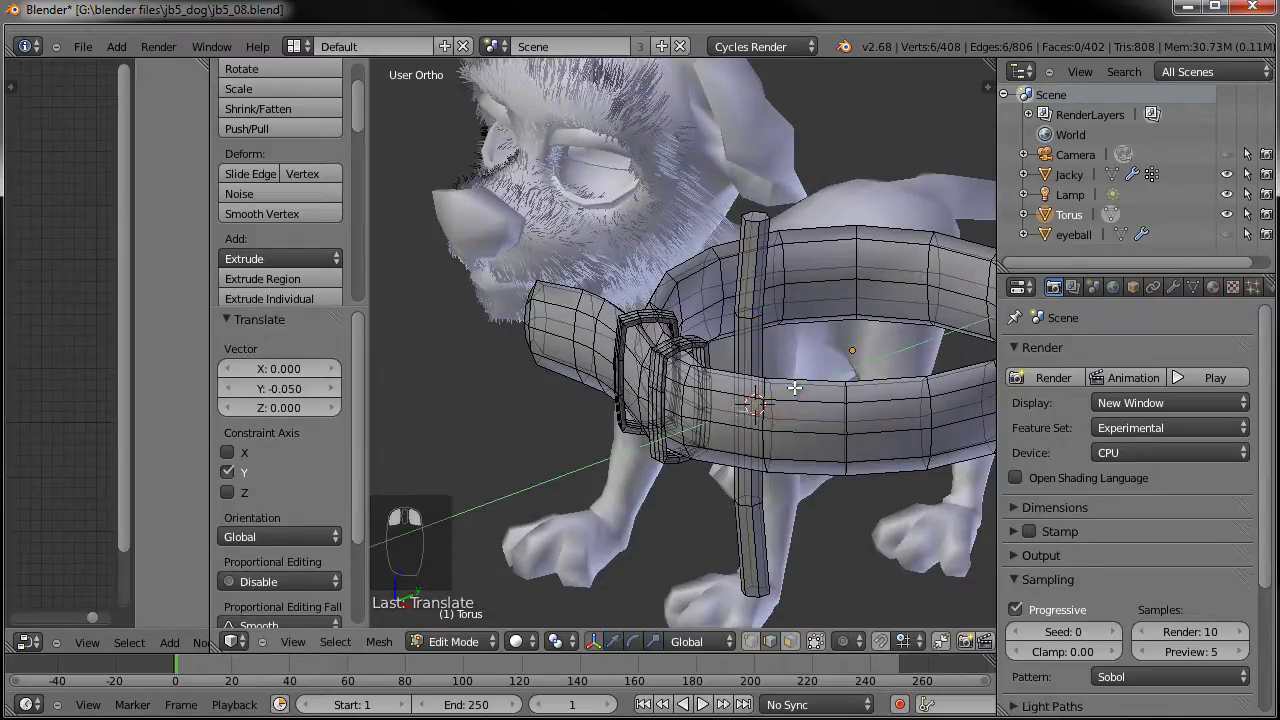
pyautogui.press('g')
pyautogui.press('y')
pyautogui.click(795, 387)
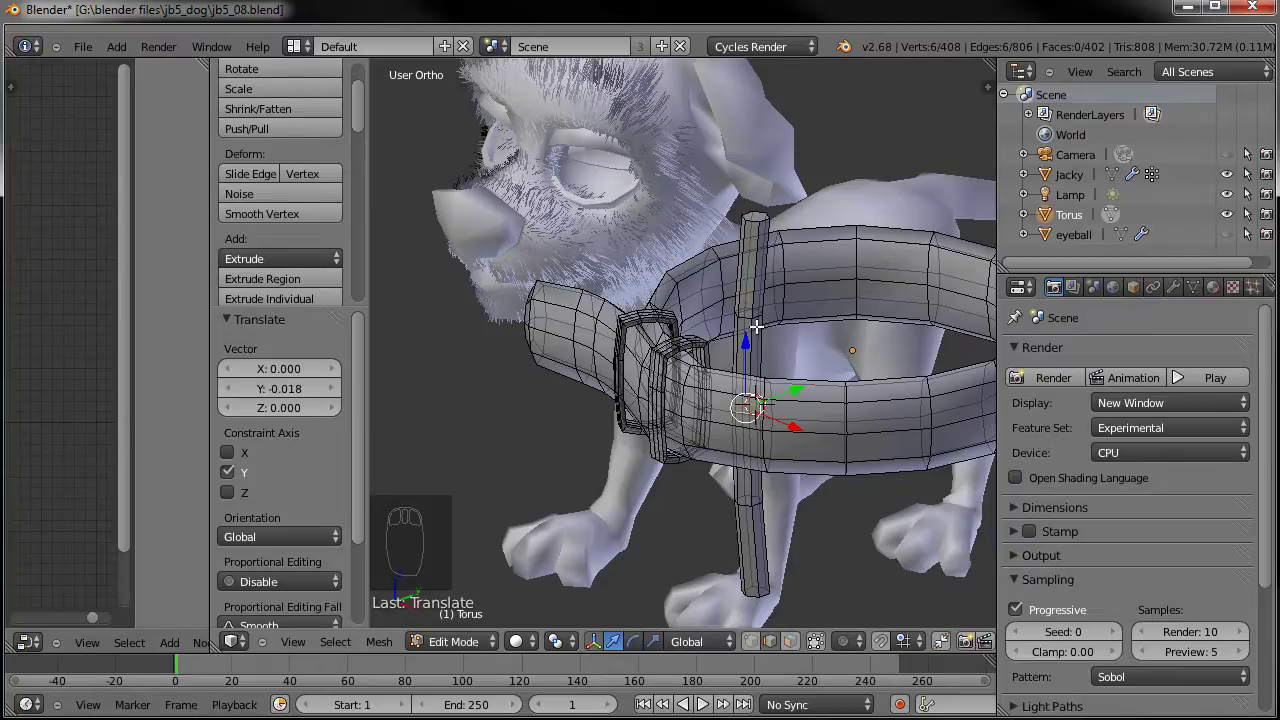
# Select the whole bent cylinder, move it clear in front of the band and scale it to 0.255.
pyautogui.hotkey('ctrl', 'l')
pyautogui.press('KP_3')
pyautogui.press('g')
pyautogui.click(610, 299)
pyautogui.press('s')
pyautogui.click(651, 355)
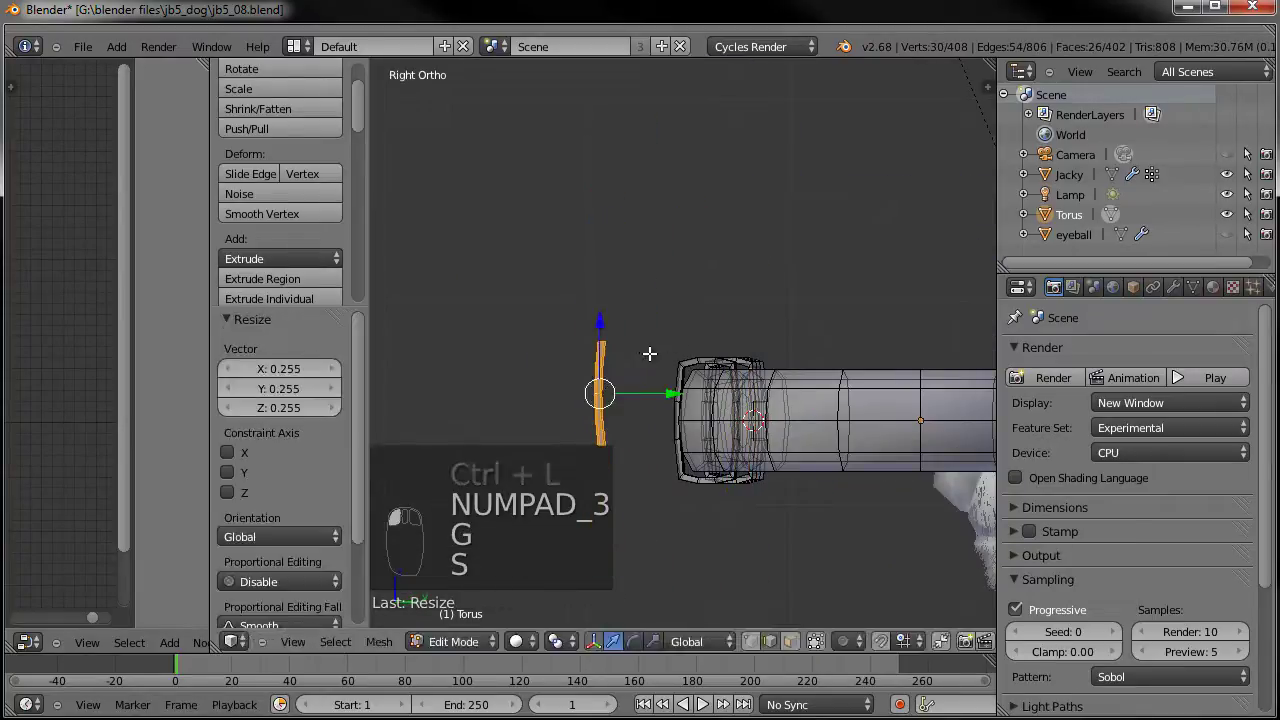
# Thicken the bent cylinder with Shrink/Fatten using an offset of -0.033.
pyautogui.hotkey('alt', 's')
pyautogui.rightClick(663, 348)
pyautogui.hotkey('alt', 's')
pyautogui.rightClick(703, 336)
pyautogui.scroll(4, 703, 336)
pyautogui.hotkey('alt', 's')
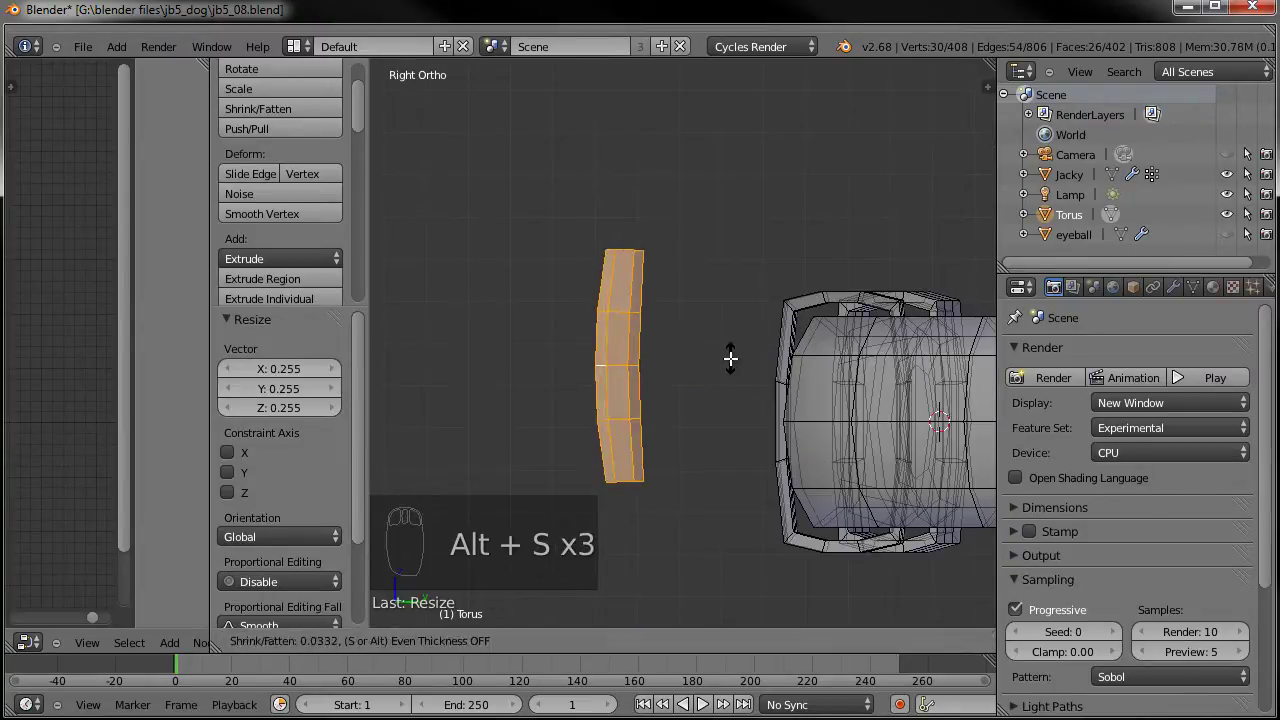
pyautogui.click(731, 358)
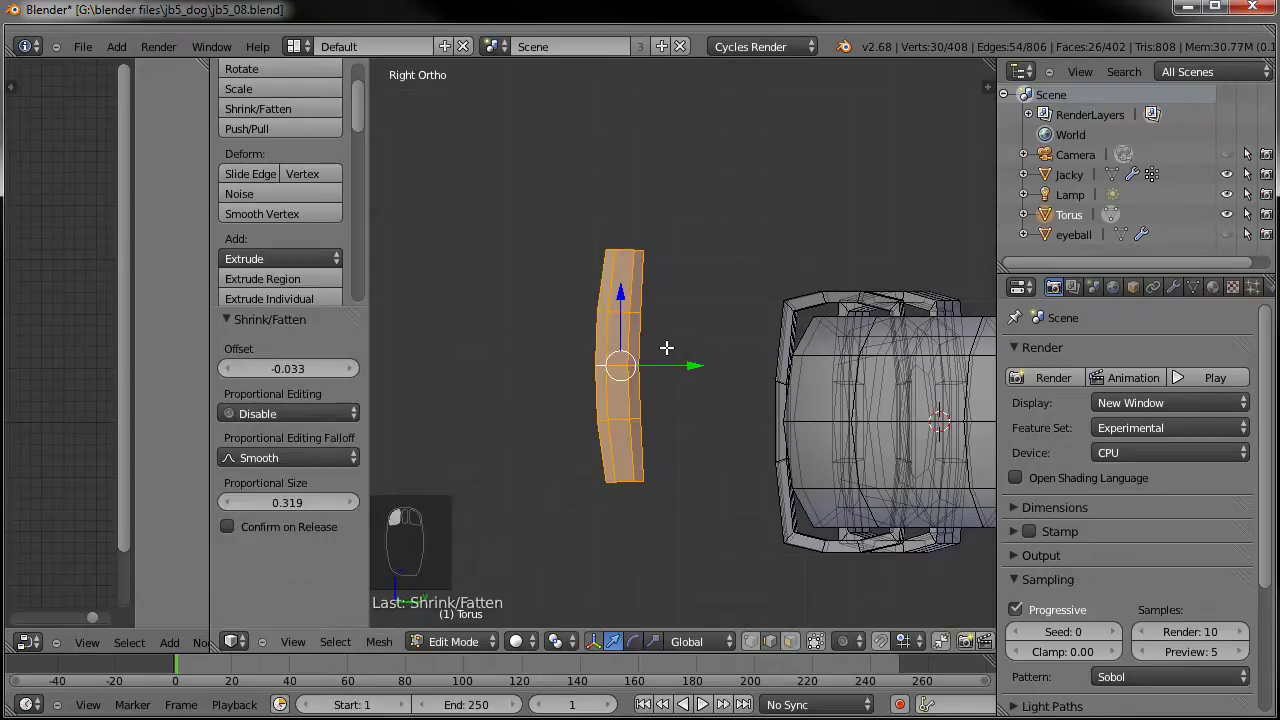
# Rotate the bent cylinder about 88° in the front view so it lies horizontally.
pyautogui.press('KP_7')
pyautogui.press('KP_1')
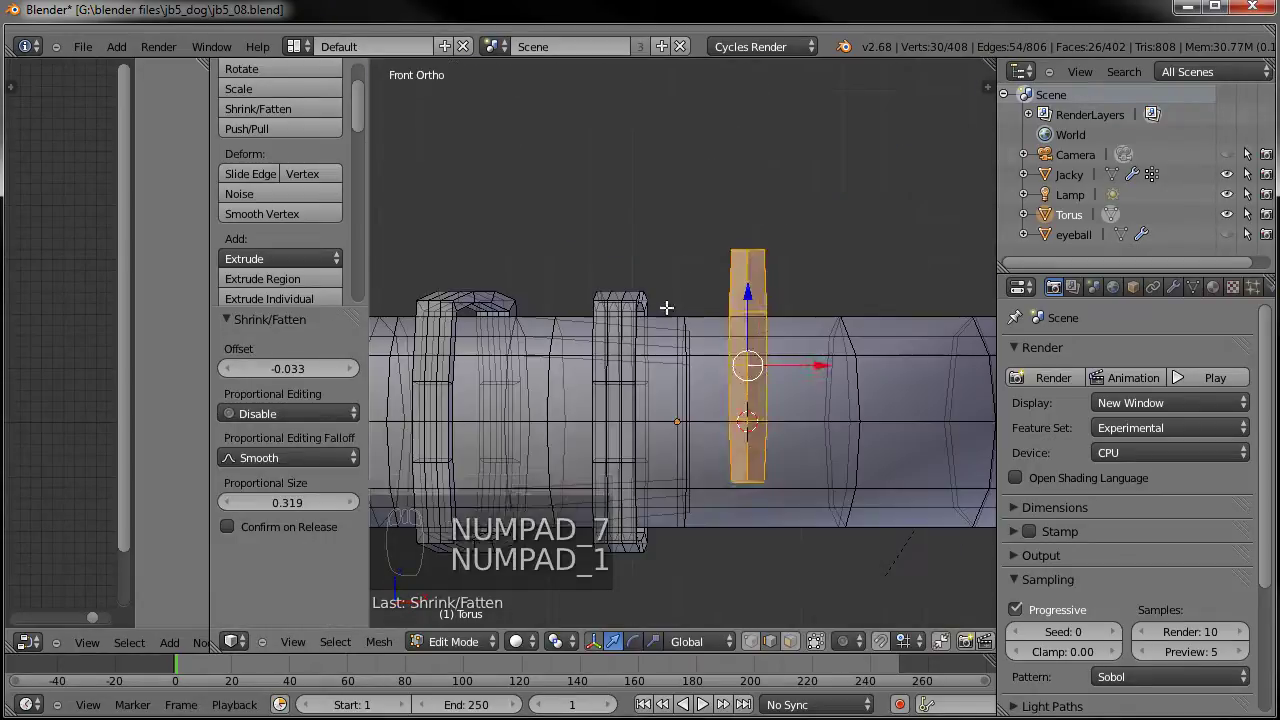
pyautogui.press('r')
pyautogui.click(850, 348)
pyautogui.press('r')
pyautogui.rightClick(850, 341)
# Rotate the pin about -12° in the top view and place it clear in front of the band near the buckle loop.
pyautogui.press('KP_7')
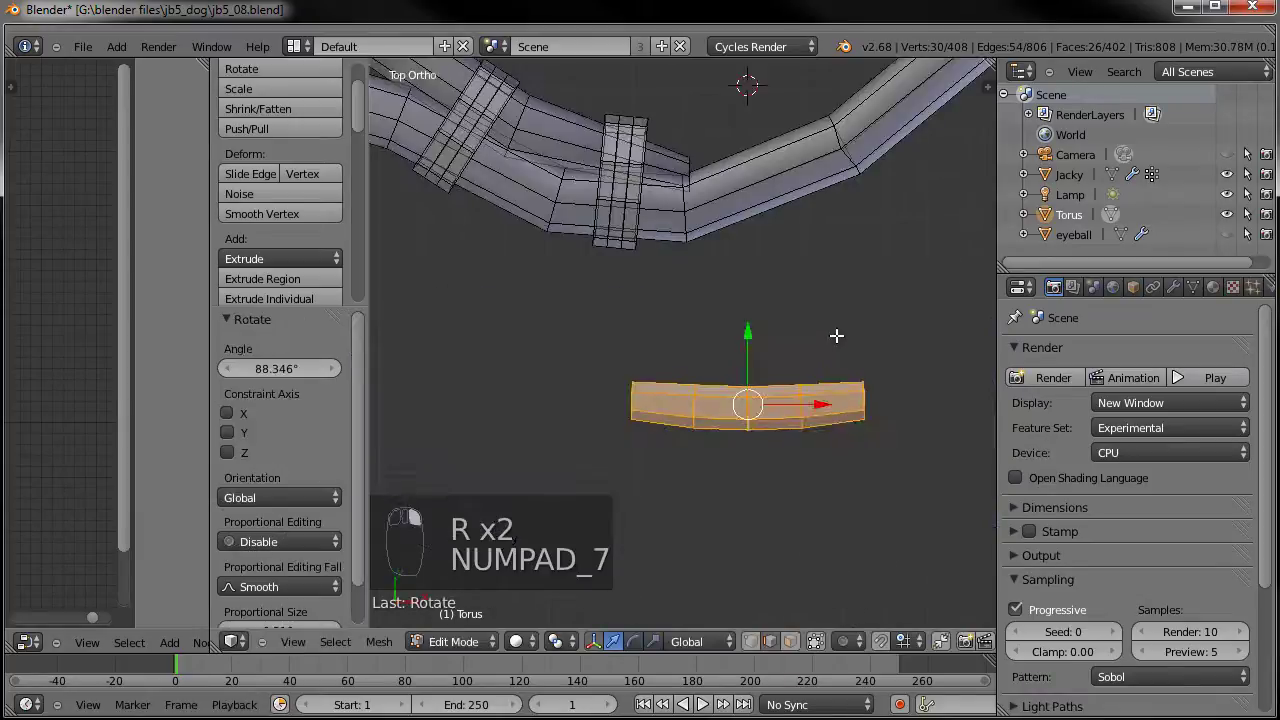
pyautogui.press('r')
pyautogui.click(822, 265)
pyautogui.press('g')
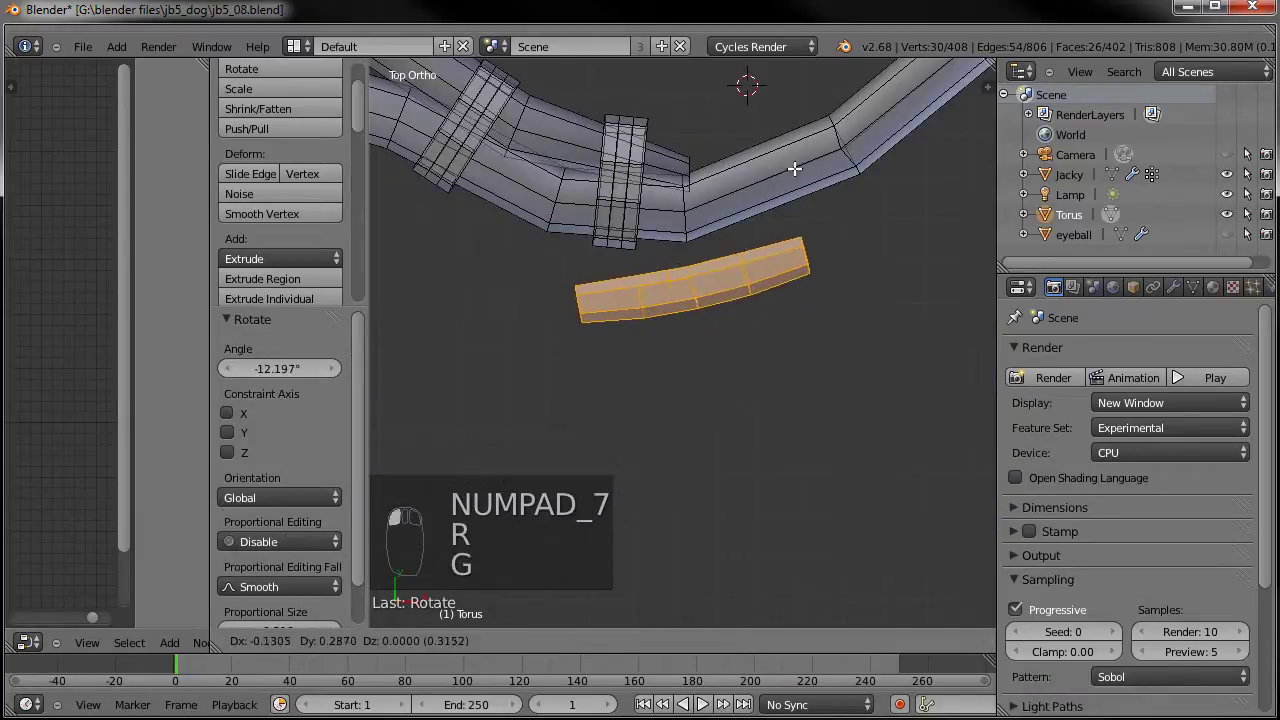
pyautogui.click(807, 148)
pyautogui.press('g')
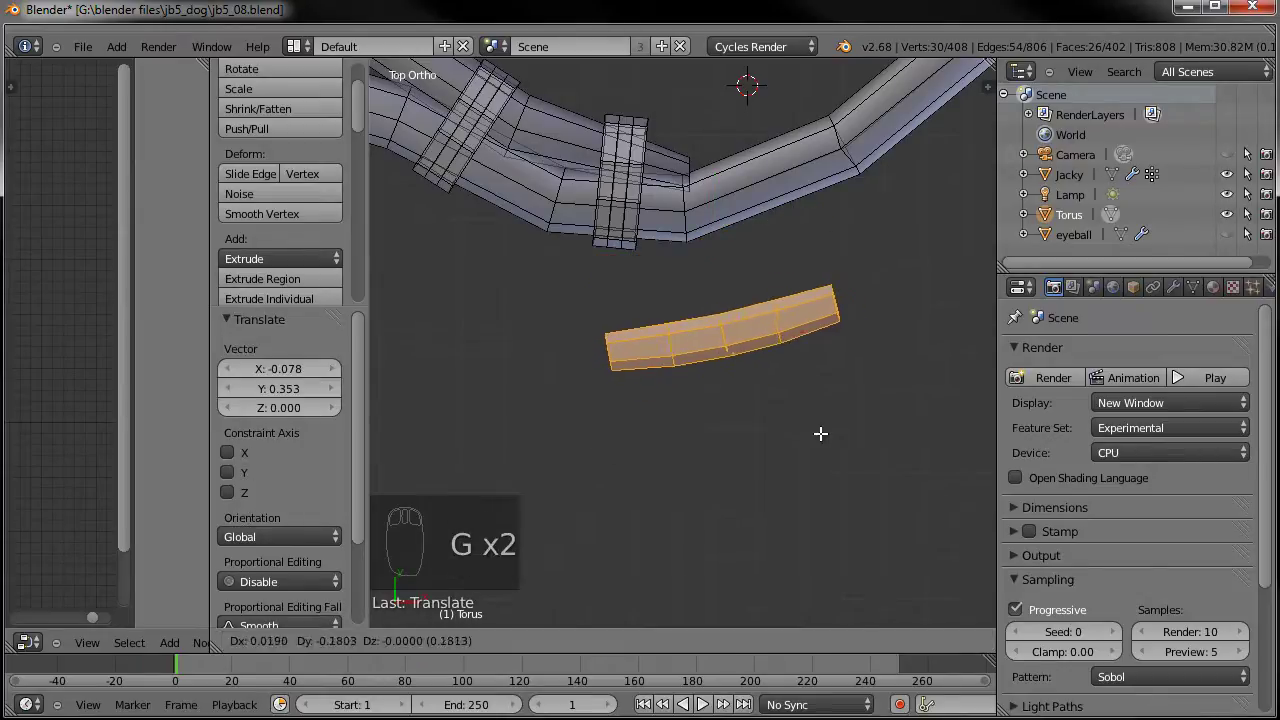
pyautogui.click(815, 425)
# Pull the pin's middle edge loop and the inner loop beside its far end outward, away from the band, in the top view.
pyautogui.press('a')
pyautogui.press('c')
pyautogui.click(739, 366)
pyautogui.press('g')
pyautogui.click(745, 392)
pyautogui.press('a')
pyautogui.press('c')
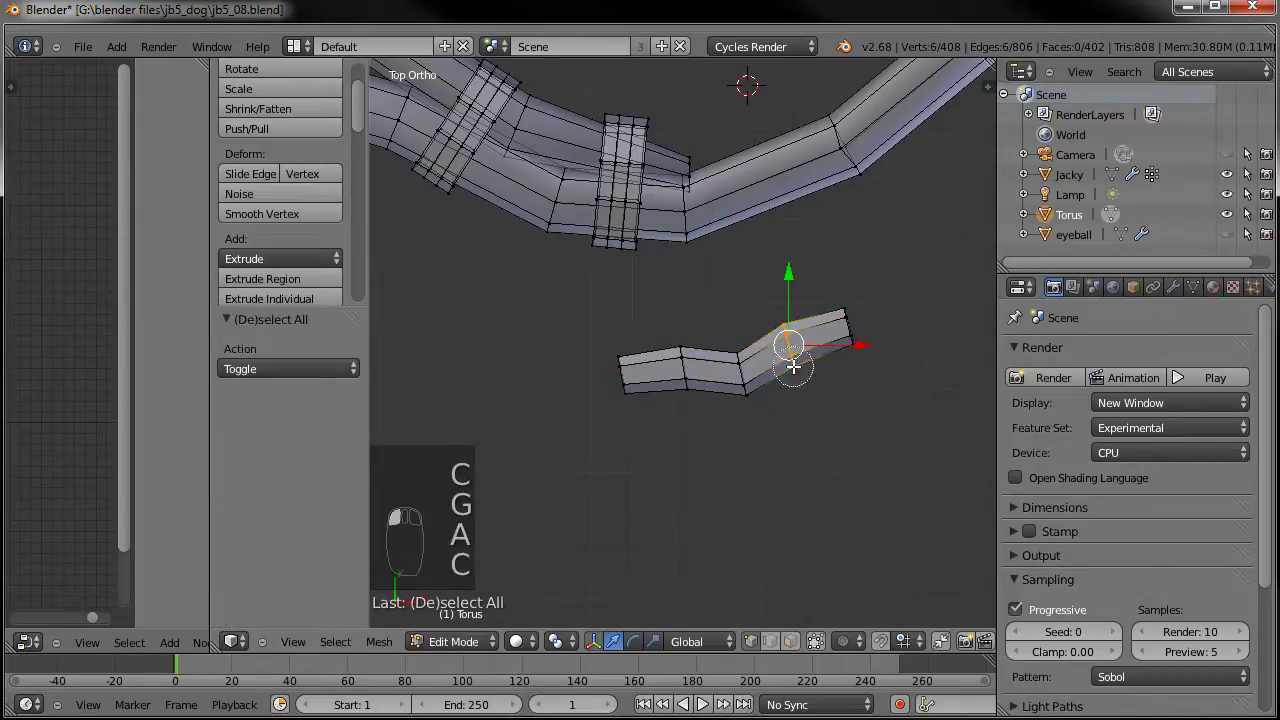
pyautogui.click(788, 343)
pyautogui.press('g')
pyautogui.click(803, 382)
# Move the inner edge loop nearest the pin's buckle end about -0.03 along Y to smooth the curve.
pyautogui.press('a')
pyautogui.press('c')
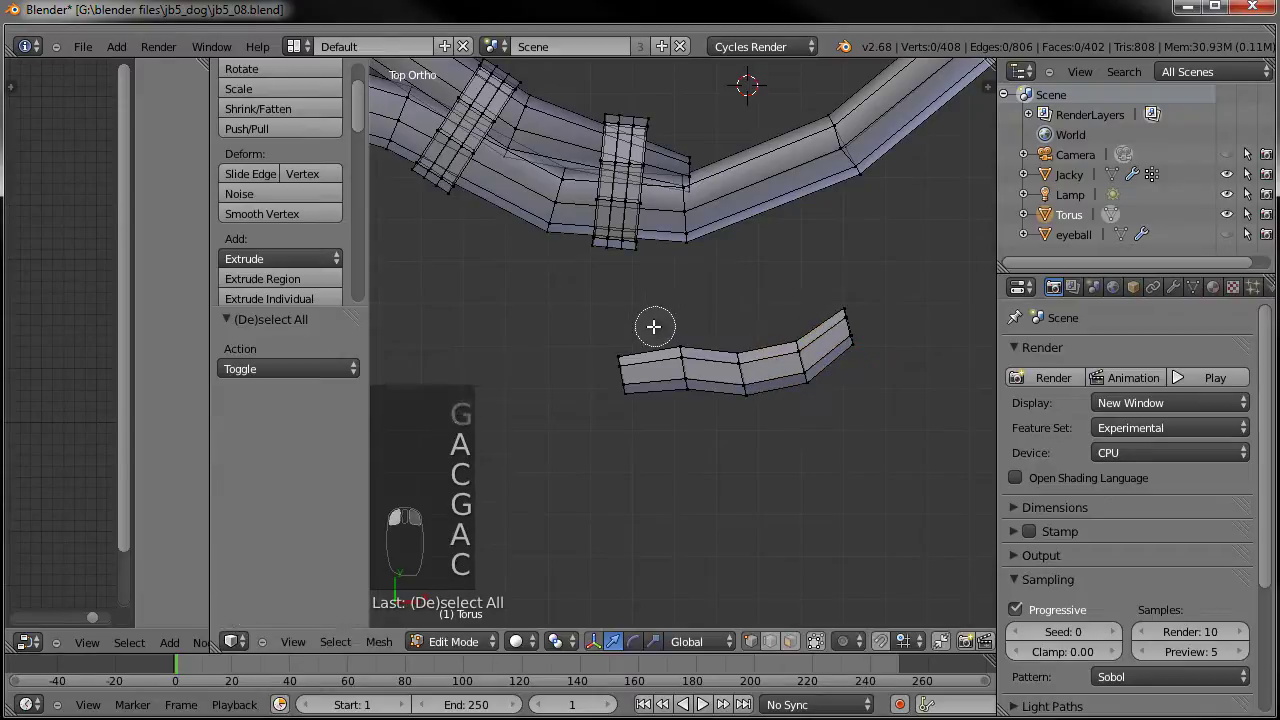
pyautogui.click(682, 362)
pyautogui.press('g')
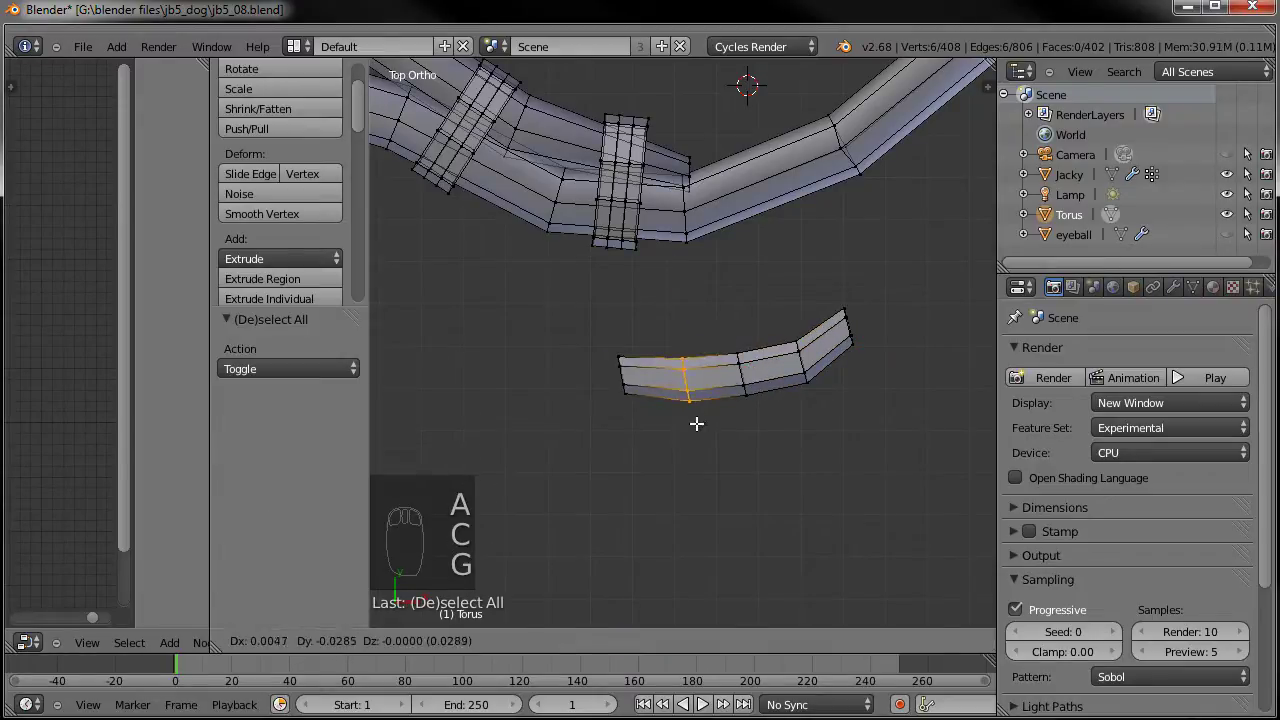
pyautogui.click(700, 424)
# Select the whole linked pin, move it 0.266 along Y toward the band, and rotate and shift it to follow the band's curve.
pyautogui.hotkey('ctrl', 'l')
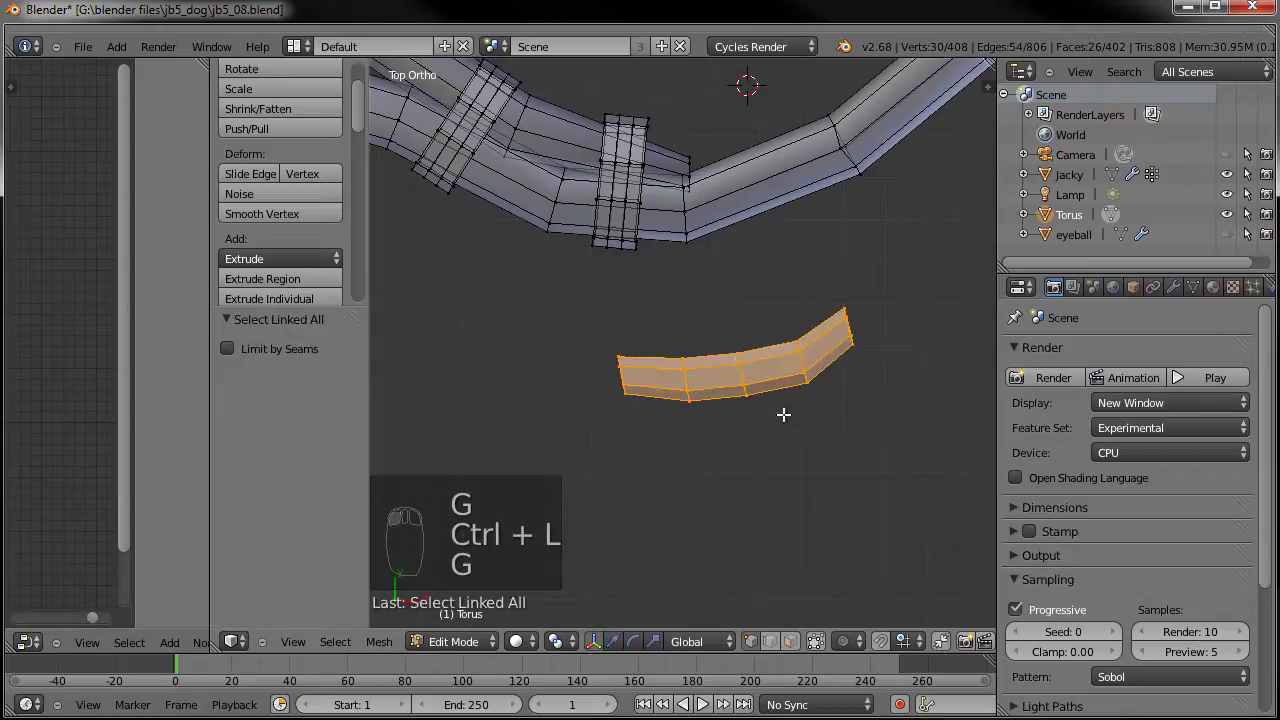
pyautogui.press('g')
pyautogui.click(781, 312)
pyautogui.press('r')
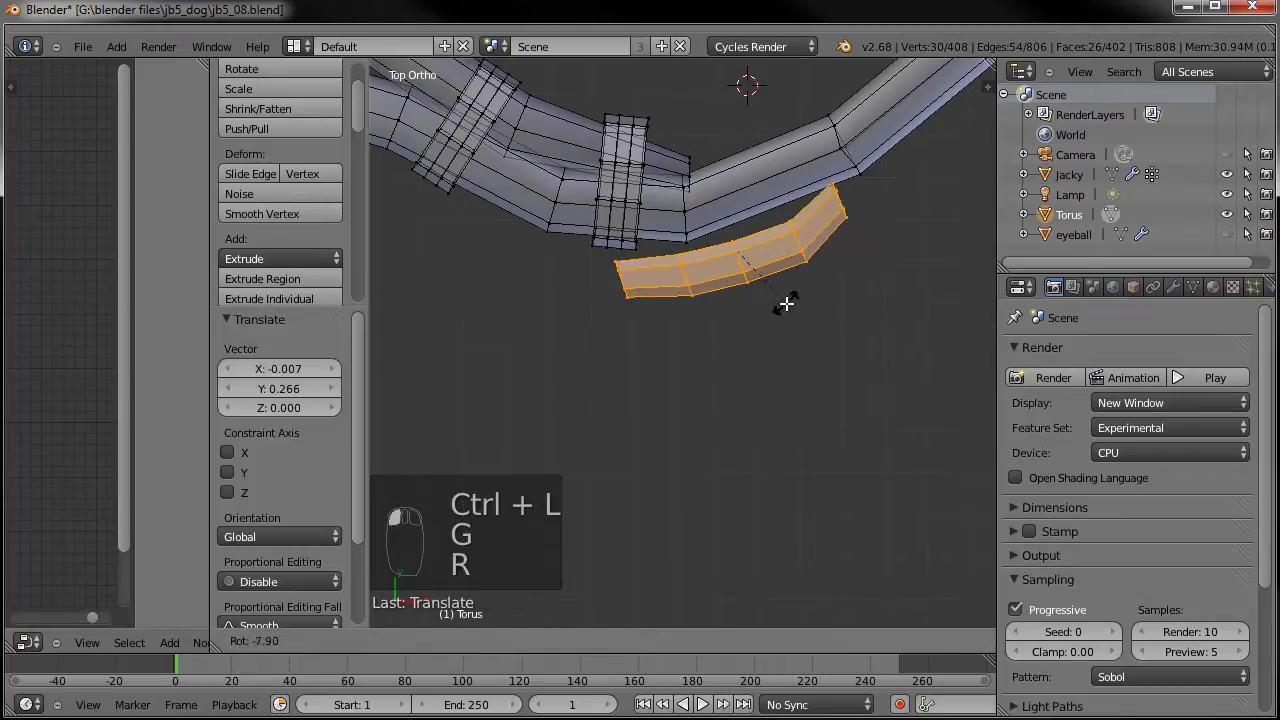
pyautogui.click(788, 285)
pyautogui.press('g')
pyautogui.click(788, 275)
# Move the pin -0.021 in X and -0.109 in Z in the front view to centre it on the band.
pyautogui.moveTo(785, 385); pyautogui.dragTo(752, 206, button='middle')
pyautogui.press('KP_1')
pyautogui.press('g')
pyautogui.click(740, 254)
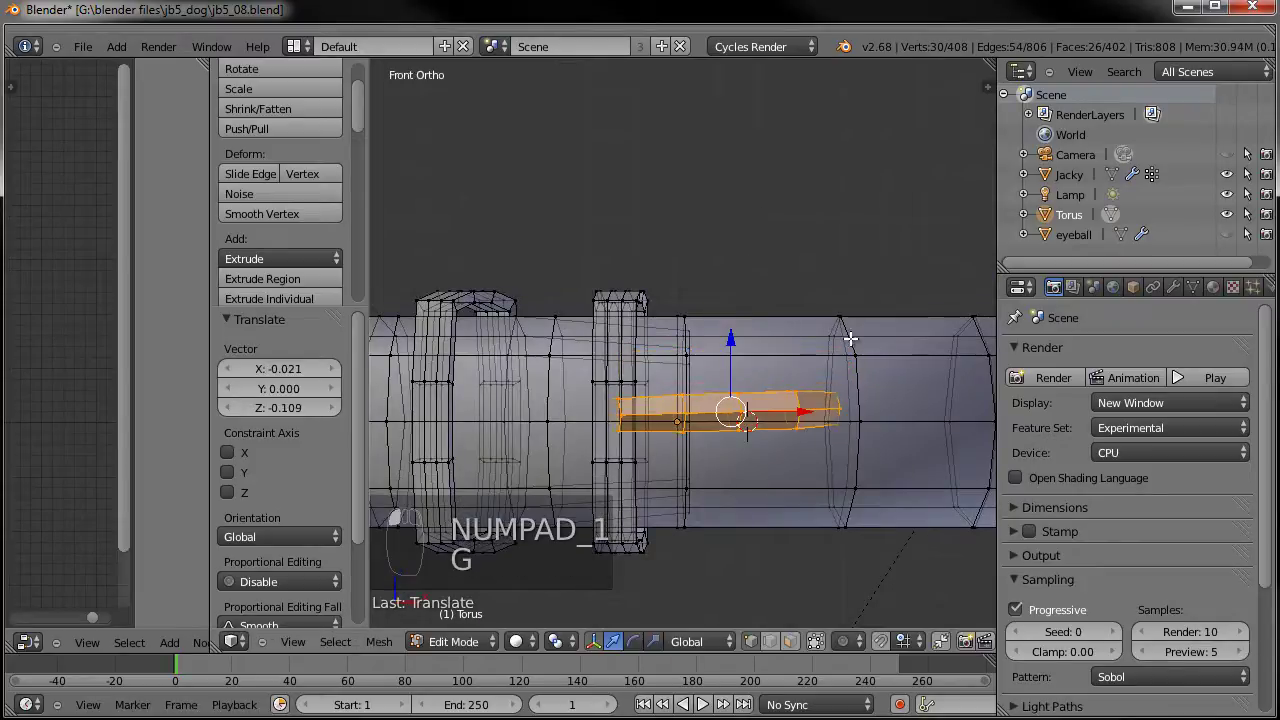
# Tilt the pin in the front view with Trackball rotations of 1.719°/-12.605° and -5.157°/7.448°, plus a plane rotation of about -5°.
pyautogui.press('r')
pyautogui.click(820, 346)
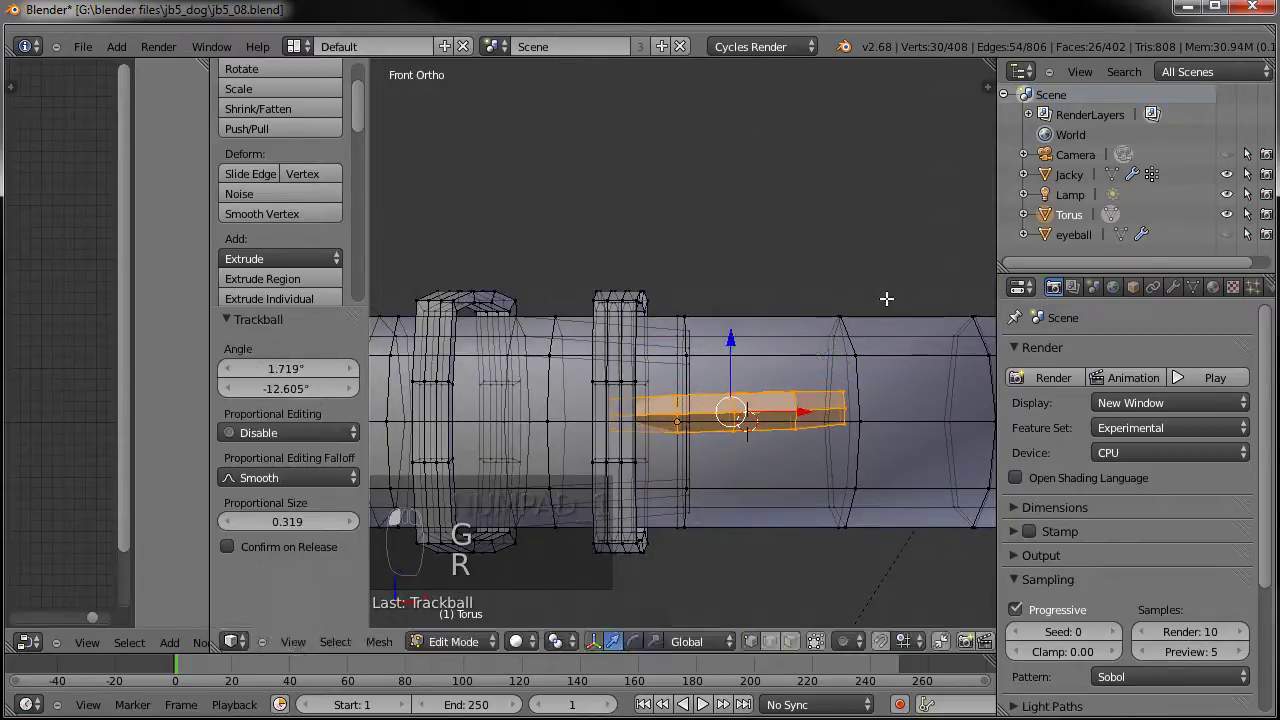
pyautogui.press('r')
pyautogui.click(890, 316)
pyautogui.press('r')
pyautogui.press('r')
pyautogui.click(916, 330)
pyautogui.press('r')
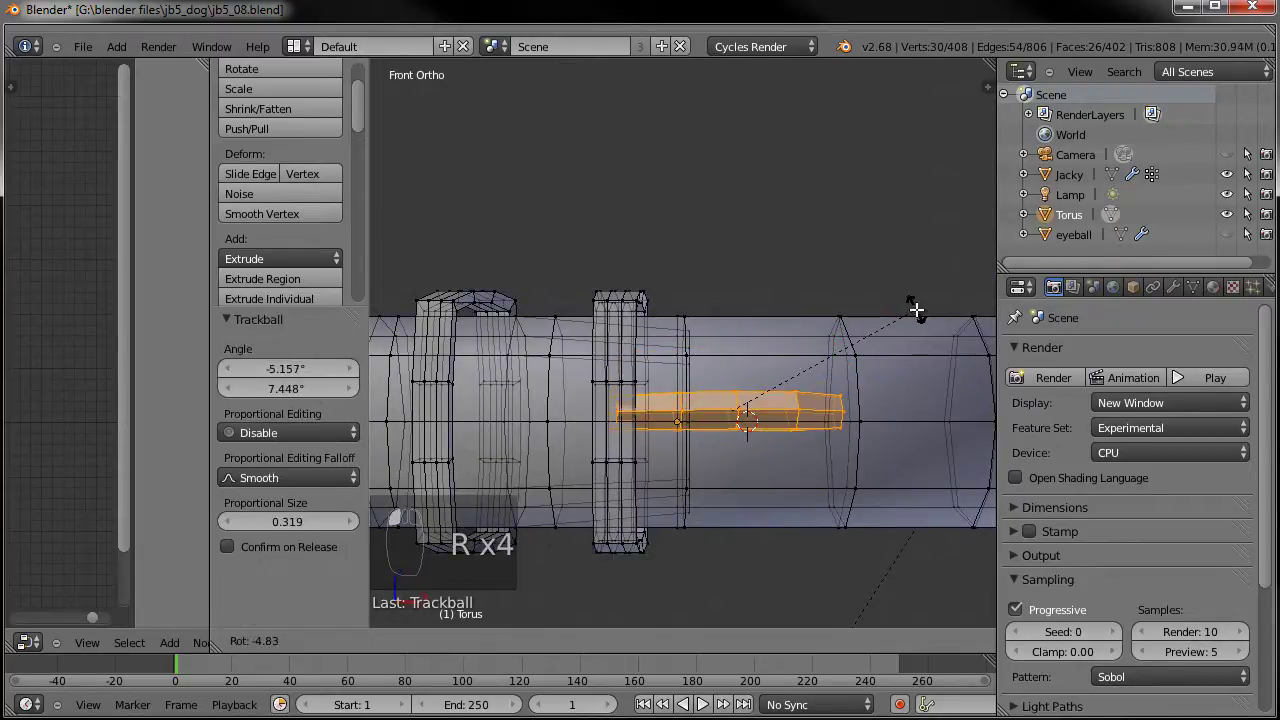
pyautogui.click(913, 310)
# Shift the pin -0.007 in X and -0.021 in Z, and level it with a 4.584°/-5.73° Trackball and about 2° rotation.
pyautogui.press('g')
pyautogui.click(905, 318)
pyautogui.press('r')
pyautogui.press('r')
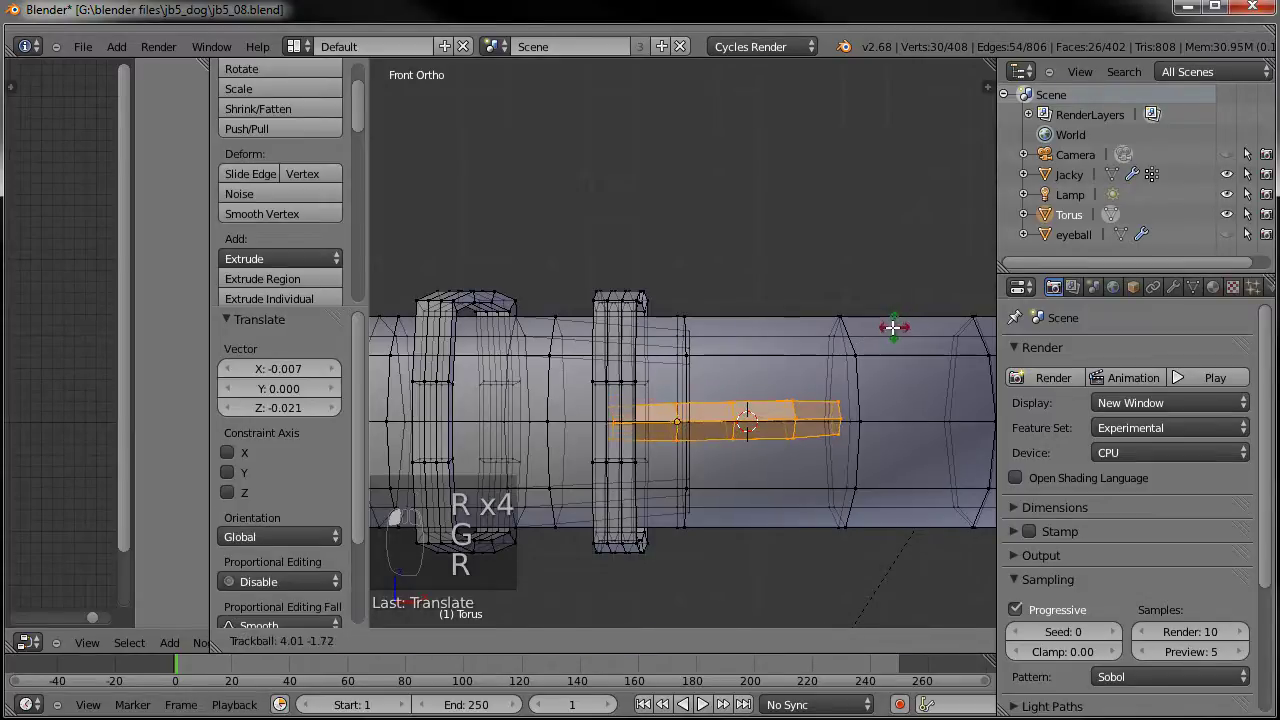
pyautogui.click(887, 328)
pyautogui.press('r')
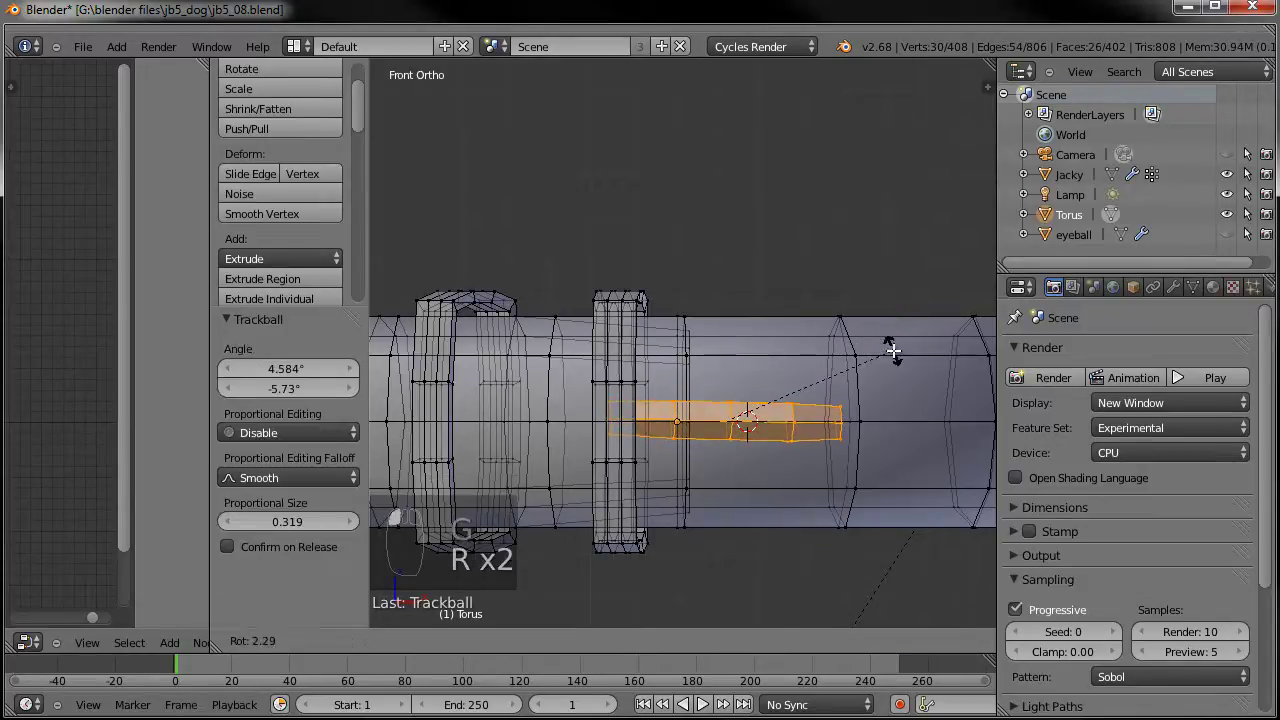
pyautogui.click(893, 347)
# Select only the edge loop at the pin's far end and rotate and move it in the top view toward the band.
pyautogui.press('Tab')
pyautogui.scroll(-2, 814, 444)
pyautogui.moveTo(814, 444); pyautogui.dragTo(774, 442, button='middle')
pyautogui.press('Tab')
pyautogui.moveTo(850, 355)
pyautogui.mouseDown(button='middle')
pyautogui.moveTo(703, 429)
pyautogui.moveTo(751, 417)
pyautogui.mouseUp(button='middle')
pyautogui.press('a')
pyautogui.press('a')
pyautogui.press('c')
pyautogui.click(780, 399)
pyautogui.press('KP_7')
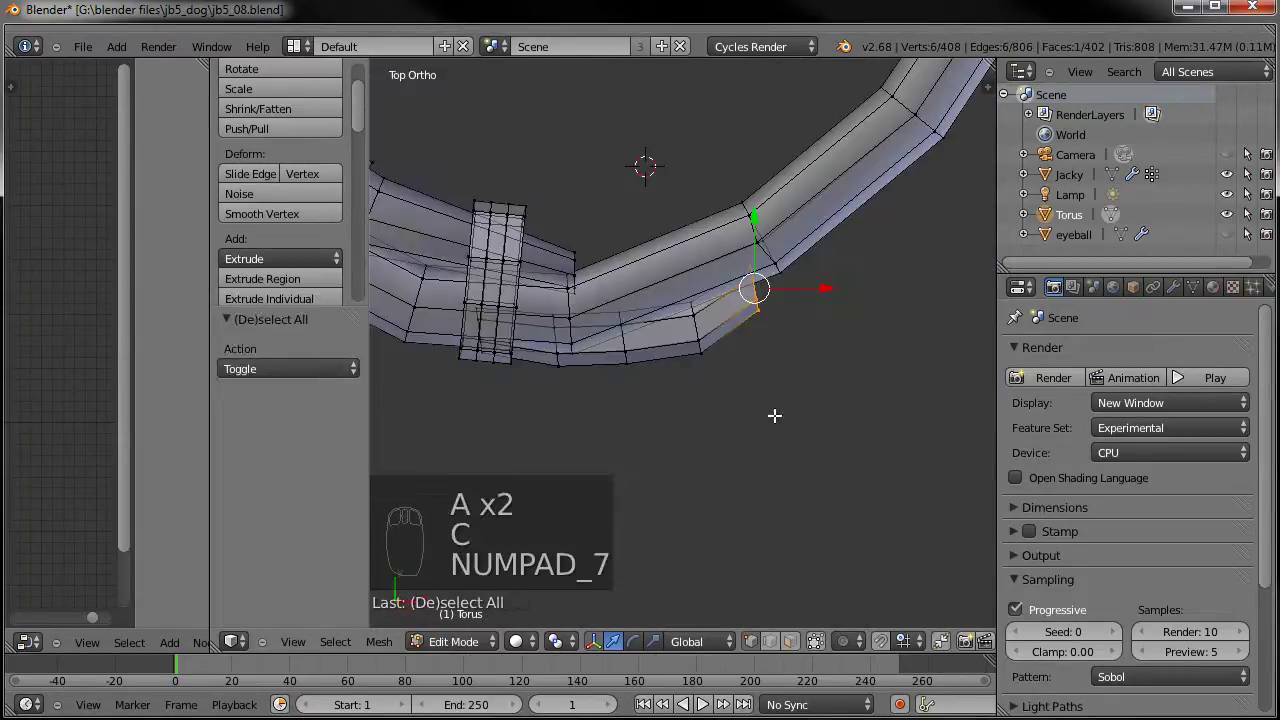
pyautogui.press('r')
pyautogui.click(823, 300)
pyautogui.press('g')
pyautogui.click(836, 301)
pyautogui.press('r')
pyautogui.click(751, 349)
# Move the edge loop next to the pin's tip by -0.026 in X and 0.026 in Y, and nudge the end loop into the band.
pyautogui.press('a')
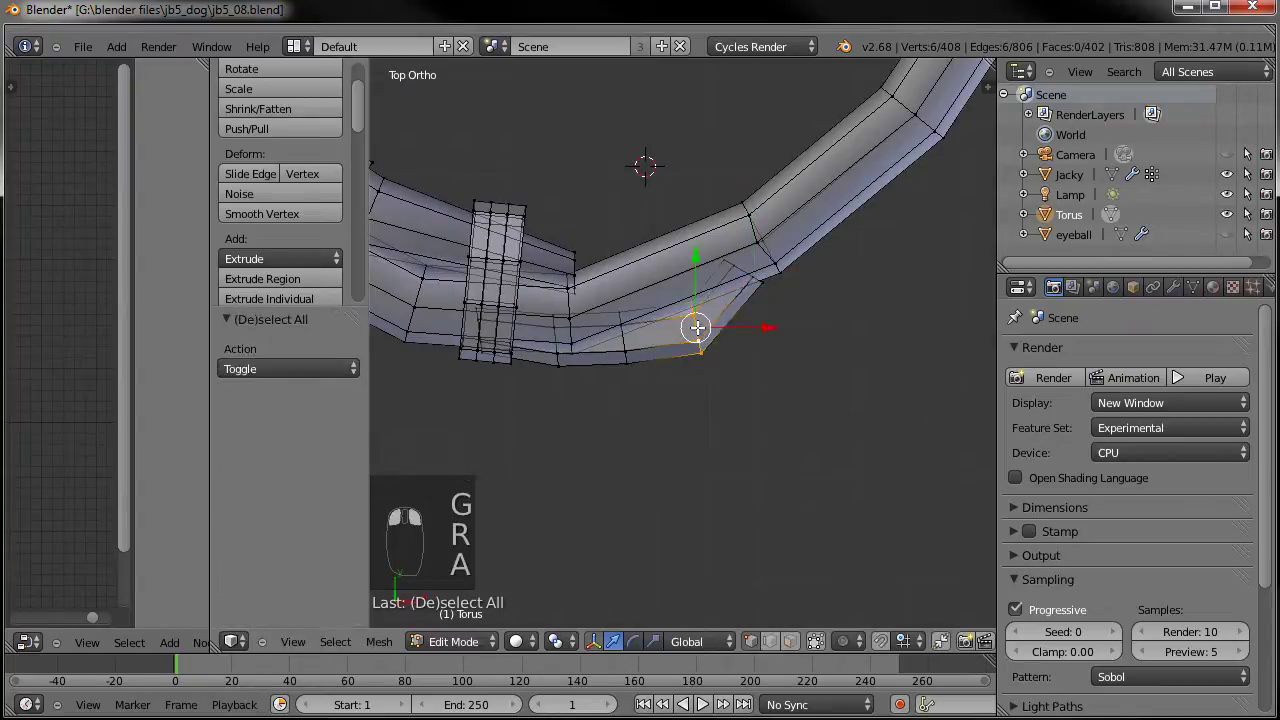
pyautogui.press('r')
pyautogui.press('g')
pyautogui.click(794, 281)
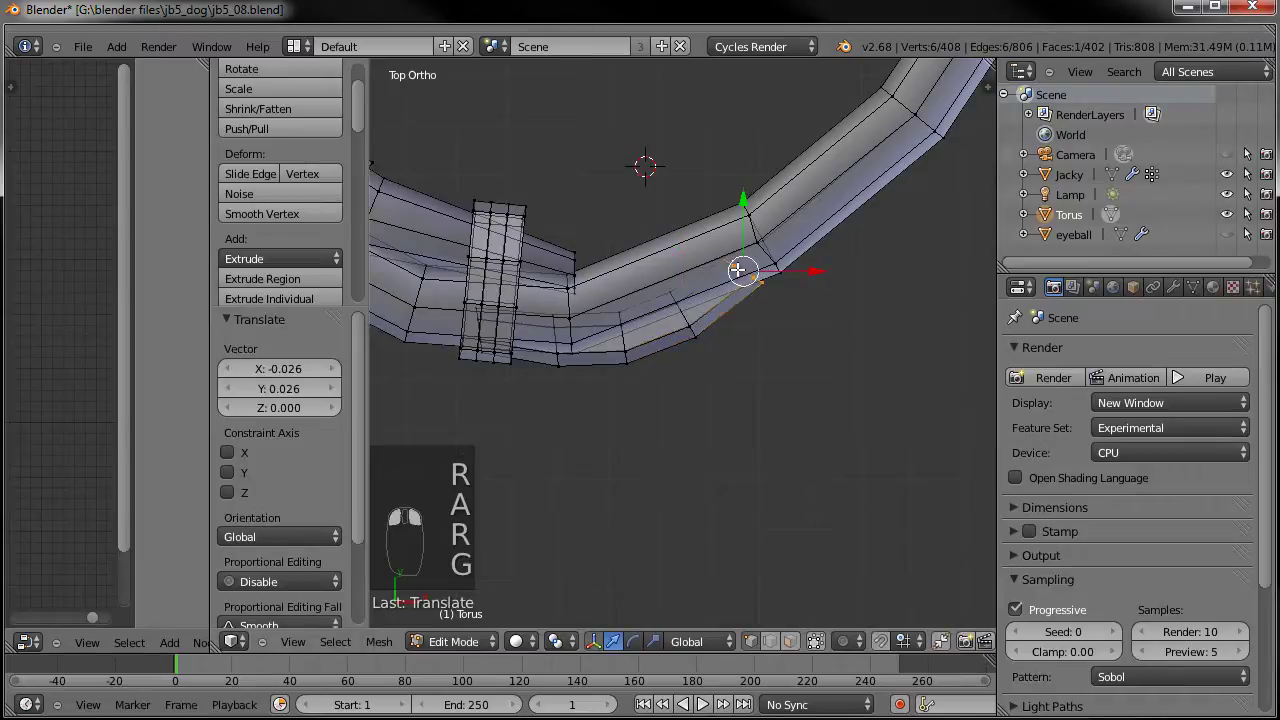
pyautogui.press('g')
pyautogui.click(748, 263)
# Leave mesh editing and apply smooth shading to the collar.
pyautogui.press('Tab')
pyautogui.moveTo(764, 458); pyautogui.dragTo(702, 489, button='middle')
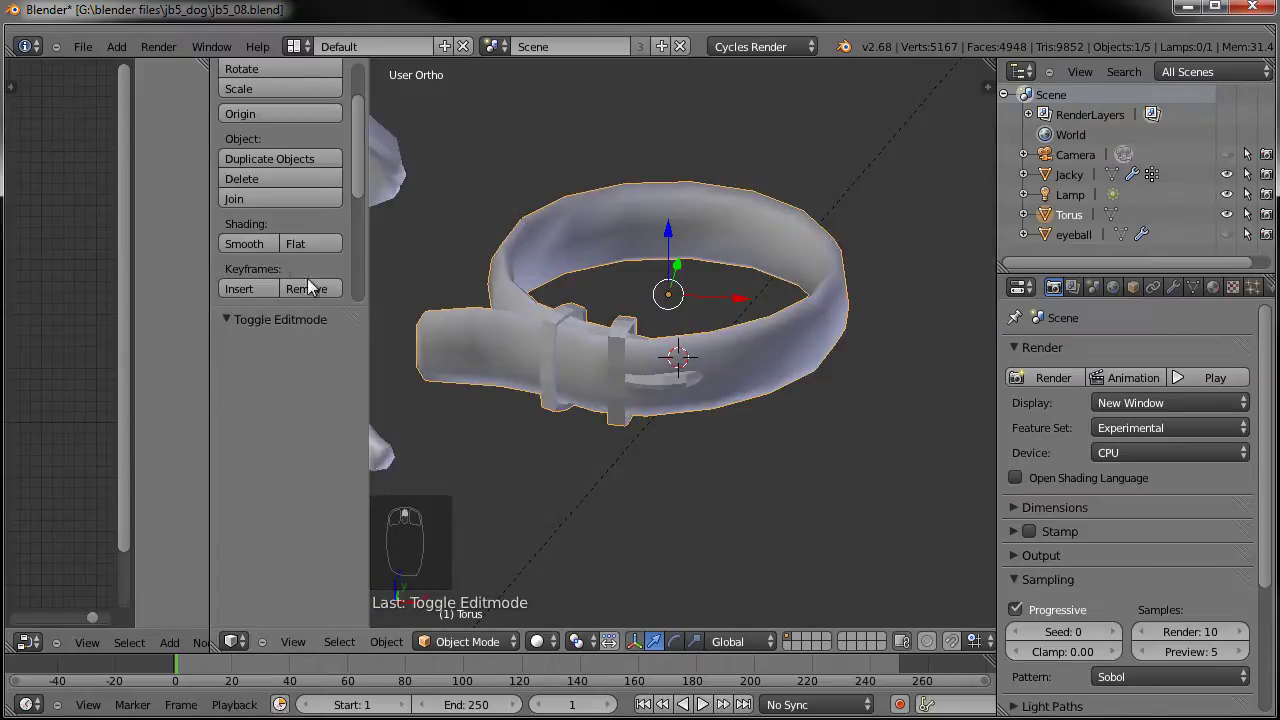
pyautogui.click(240, 243)
pyautogui.moveTo(720, 420); pyautogui.dragTo(804, 471, button='middle')
# Add a Subdivision Surface modifier to the collar and inspect it from several angles.
pyautogui.click(1172, 287)
pyautogui.click(1075, 352)
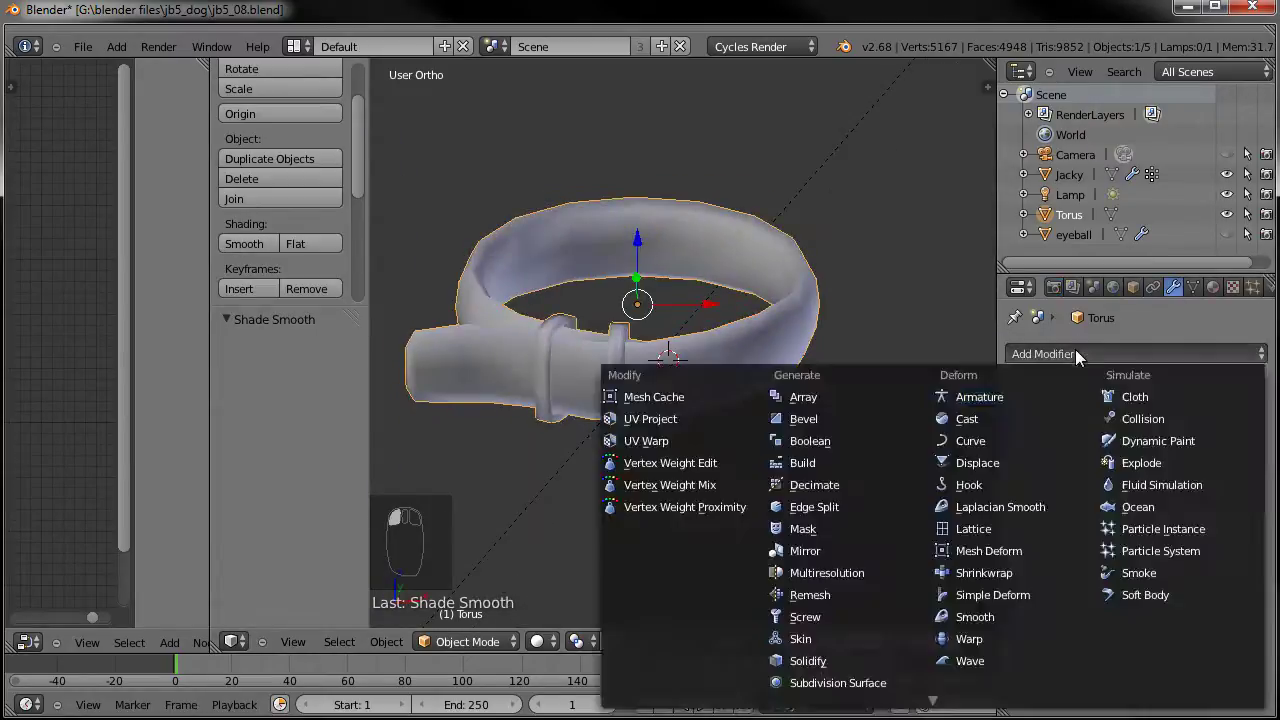
pyautogui.click(858, 682)
pyautogui.moveTo(843, 586); pyautogui.dragTo(830, 410, button='middle')
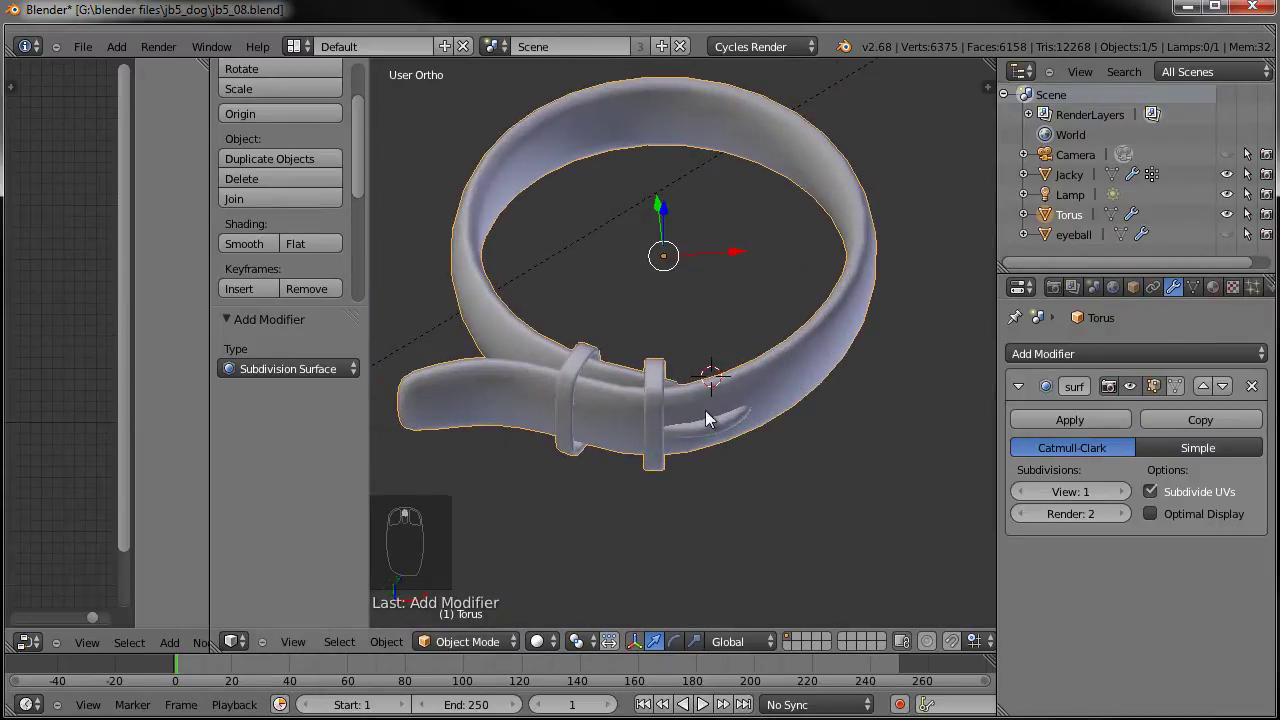
pyautogui.moveTo(653, 399); pyautogui.dragTo(655, 385, button='middle')
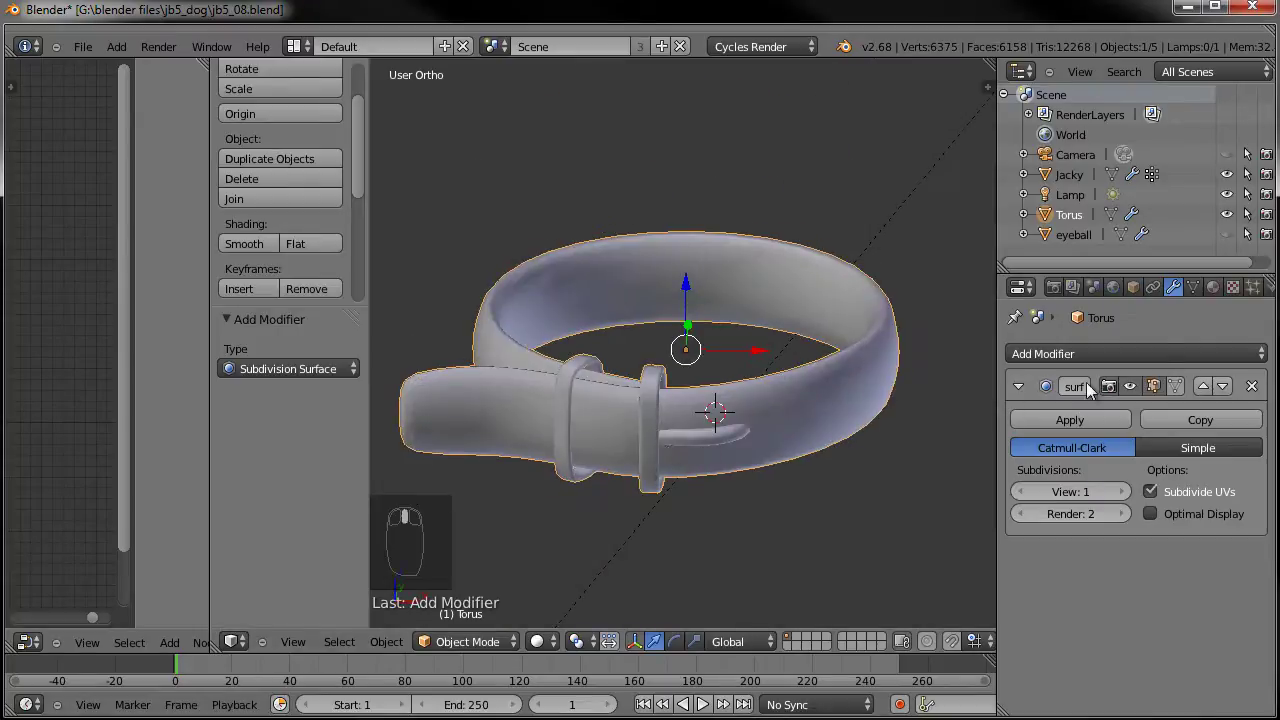
# Widen the node editor area and create a new material named collar_red on the collar.
pyautogui.click(1213, 287)
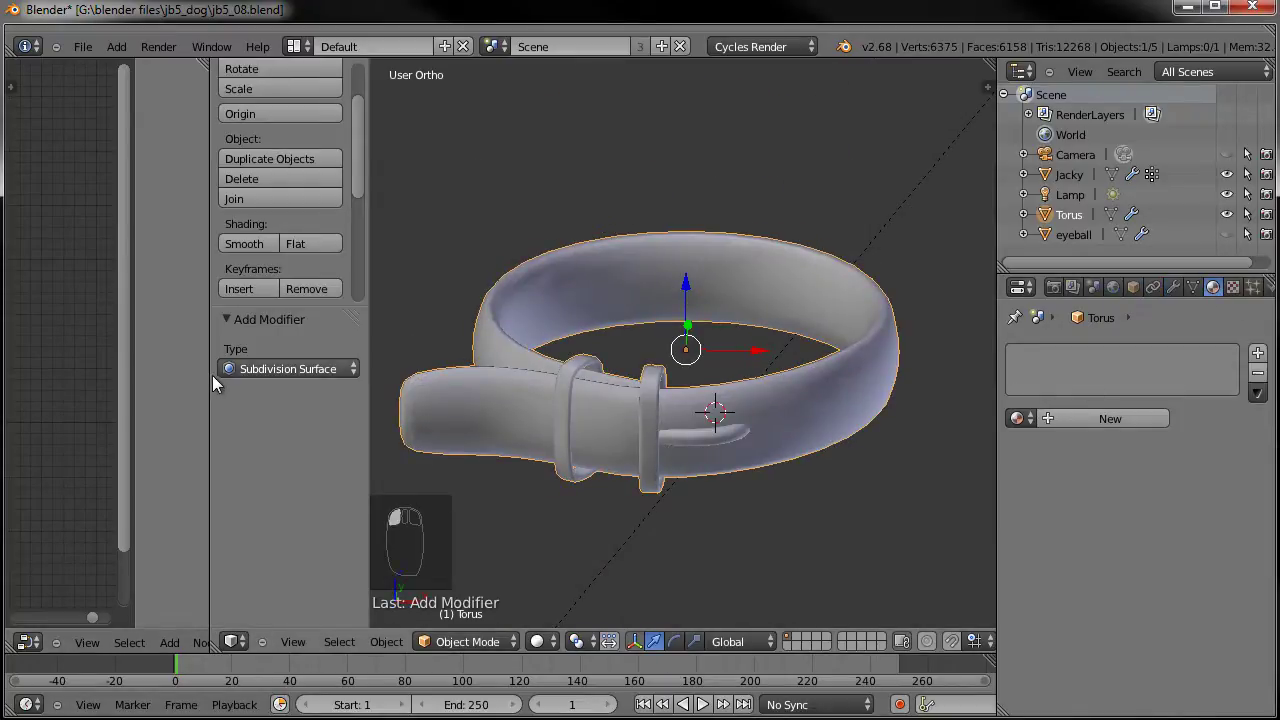
pyautogui.moveTo(209, 375); pyautogui.dragTo(396, 380)
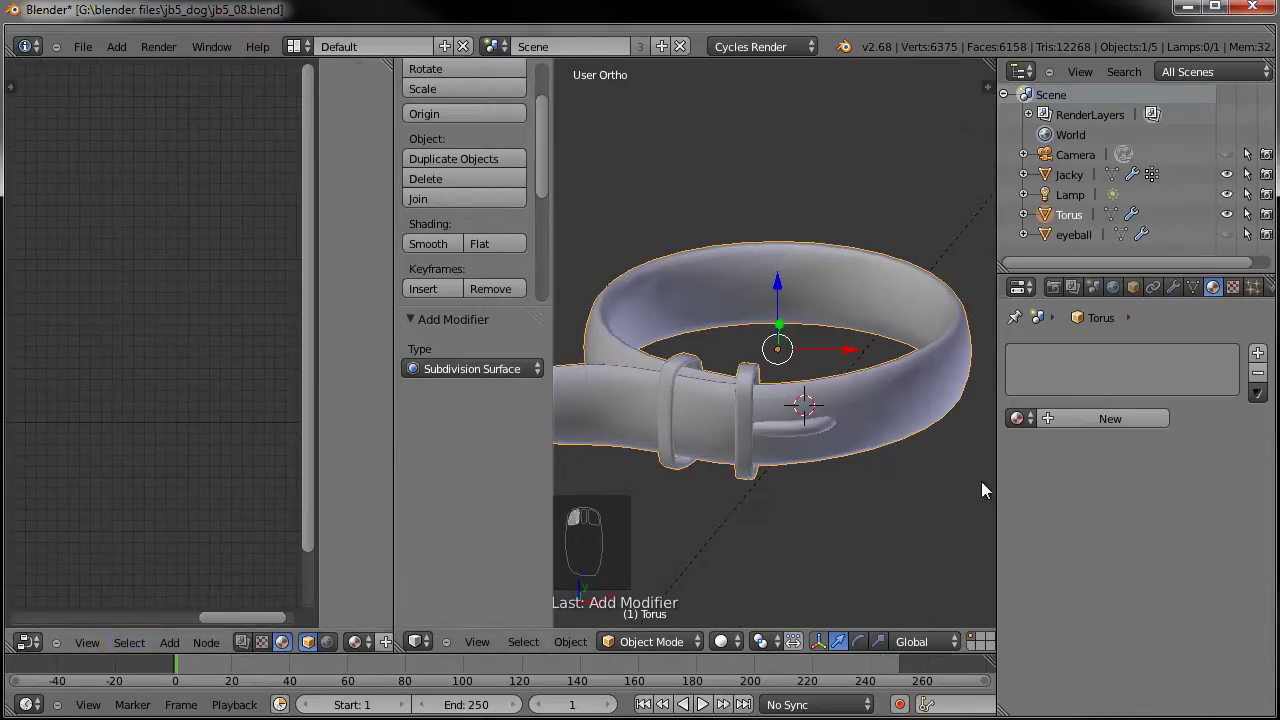
pyautogui.click(1094, 418)
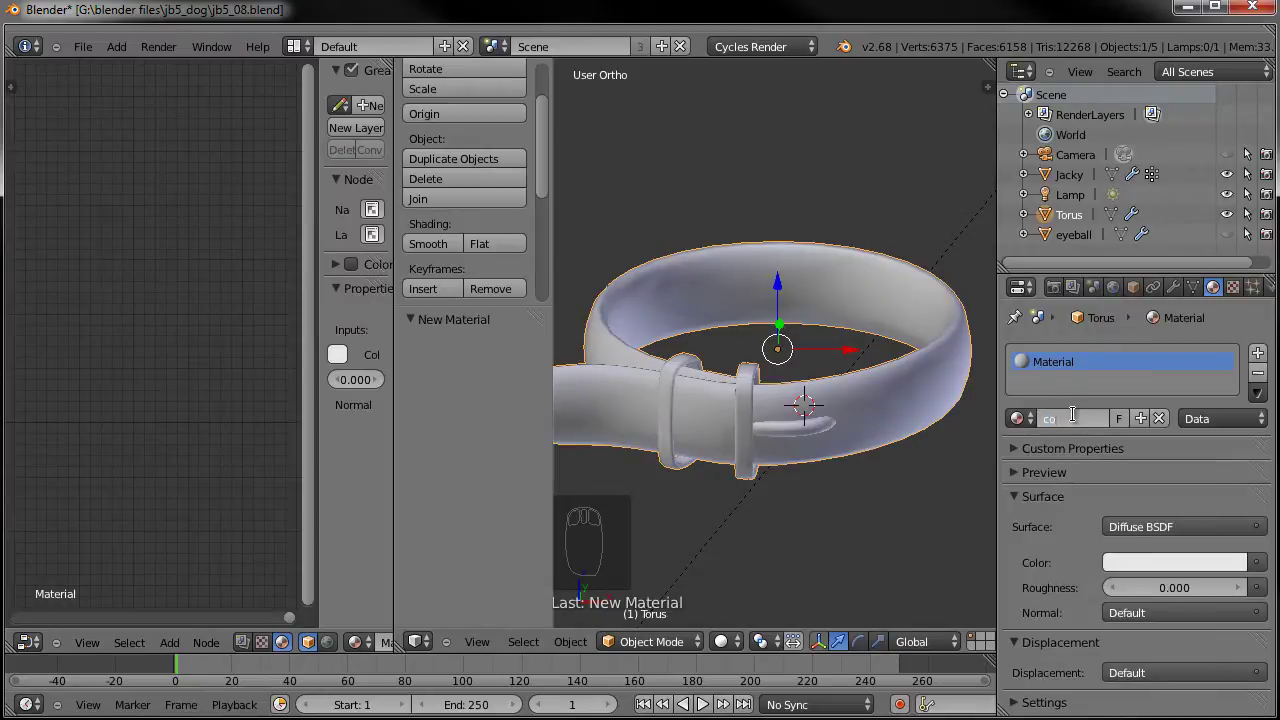
pyautogui.press('Return')
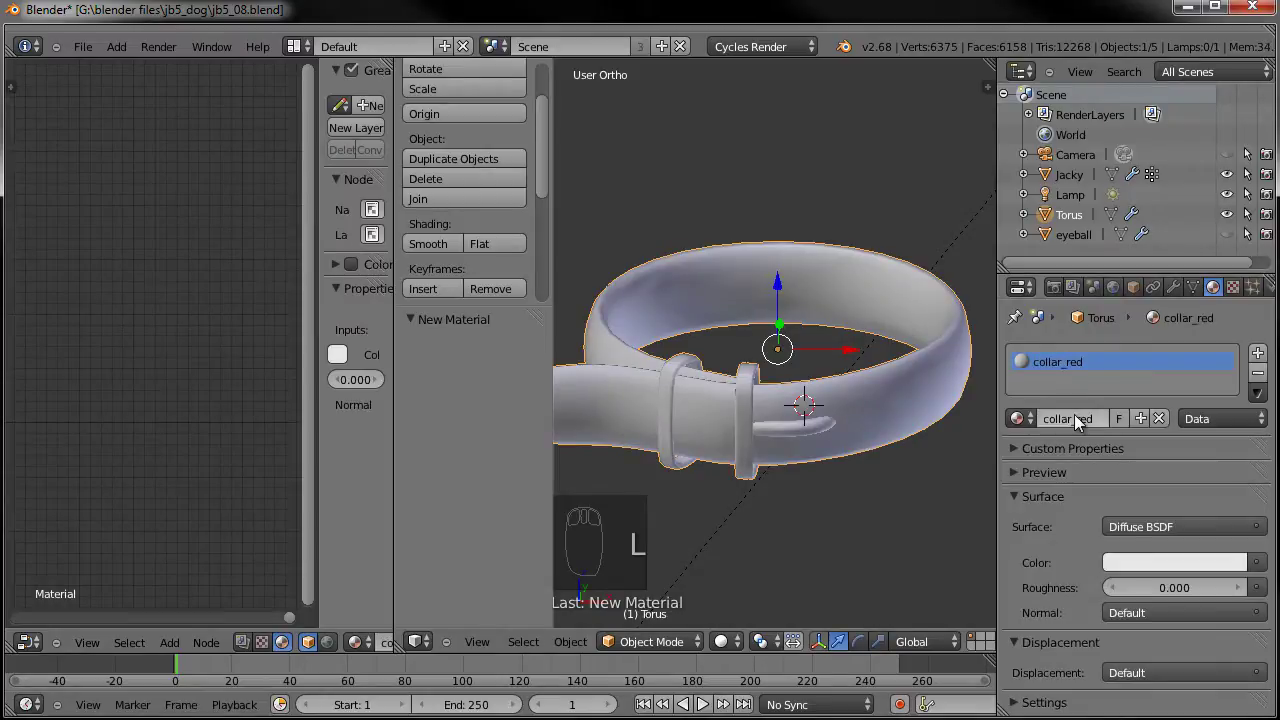
# Add a second material slot to the collar with a new material named collar_metal.
pyautogui.click(1258, 352)
pyautogui.click(1073, 418)
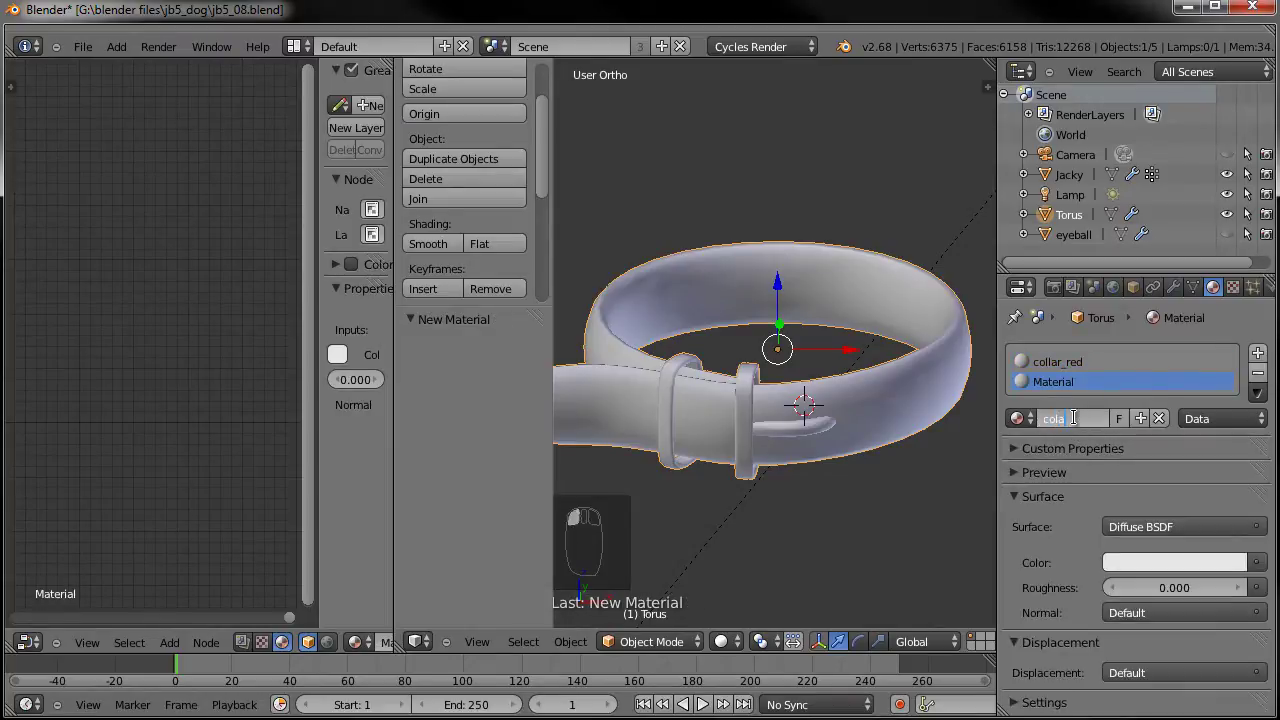
pyautogui.press('BackSpace')
pyautogui.press('Return')
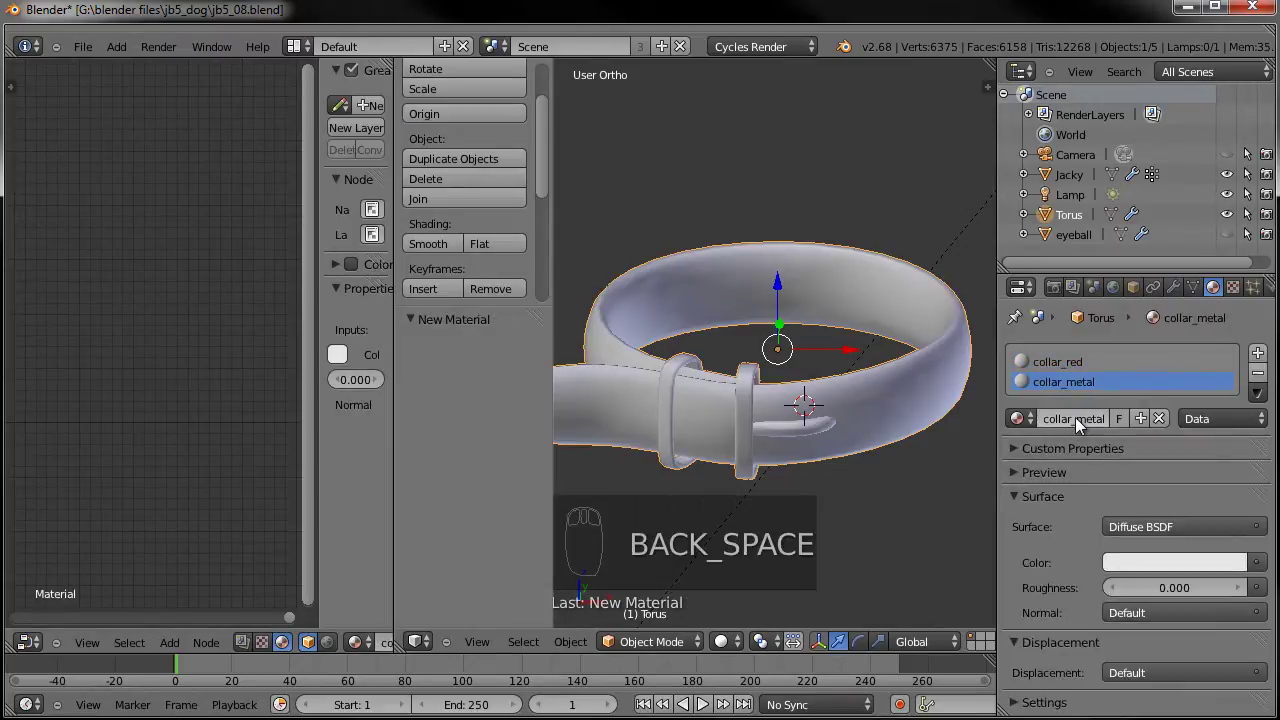
# Select the collar_red material and change its surface to Mix Shader.
pyautogui.click(1066, 365)
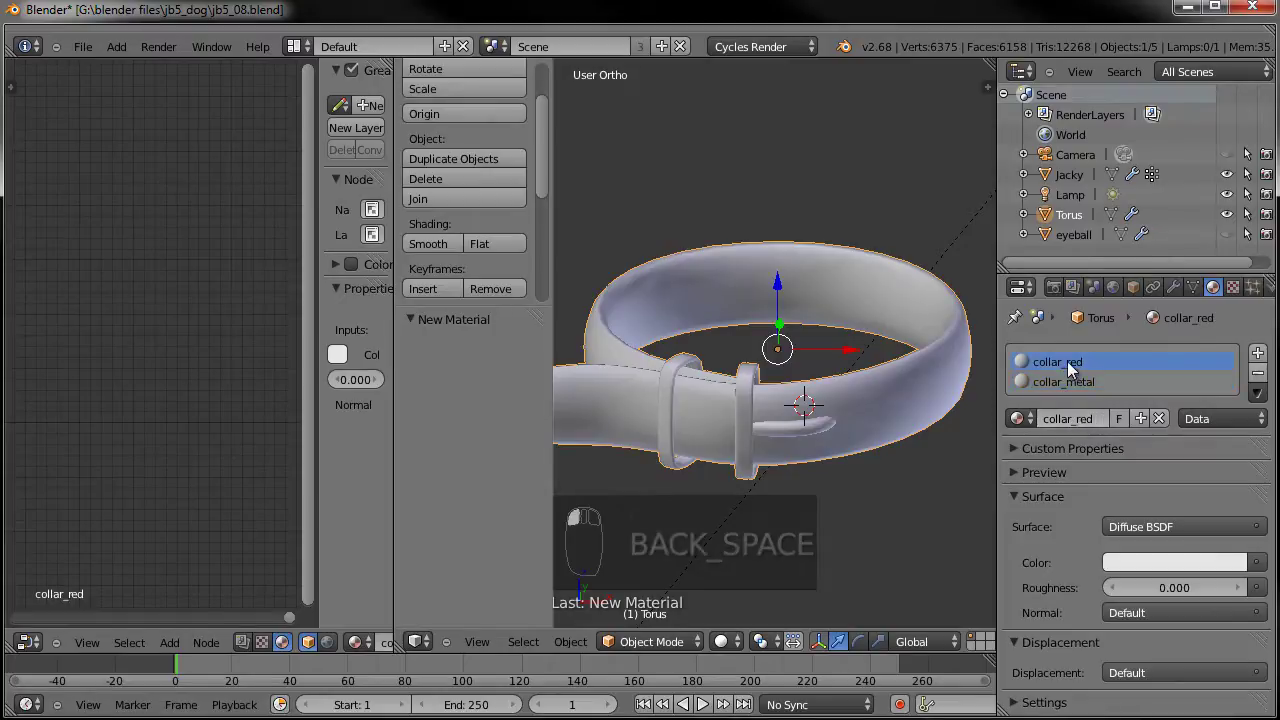
pyautogui.click(1160, 528)
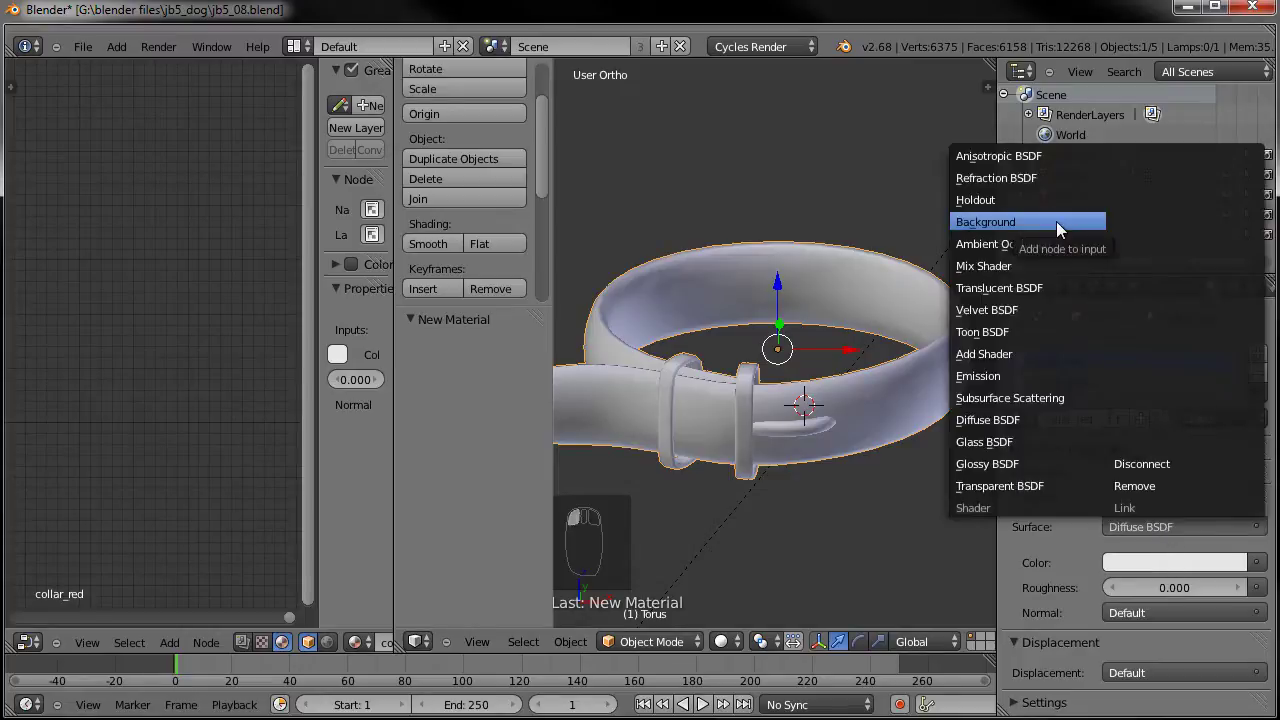
pyautogui.press('Escape')
pyautogui.click(1168, 528)
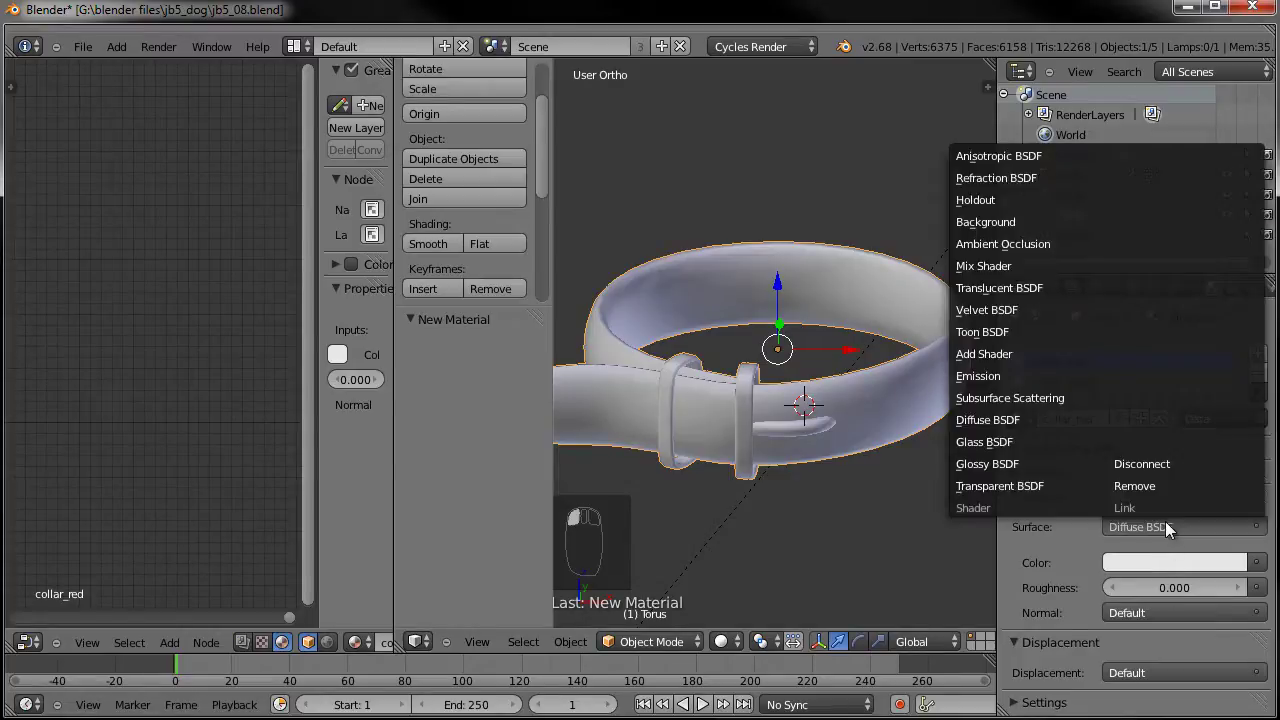
pyautogui.click(1095, 266)
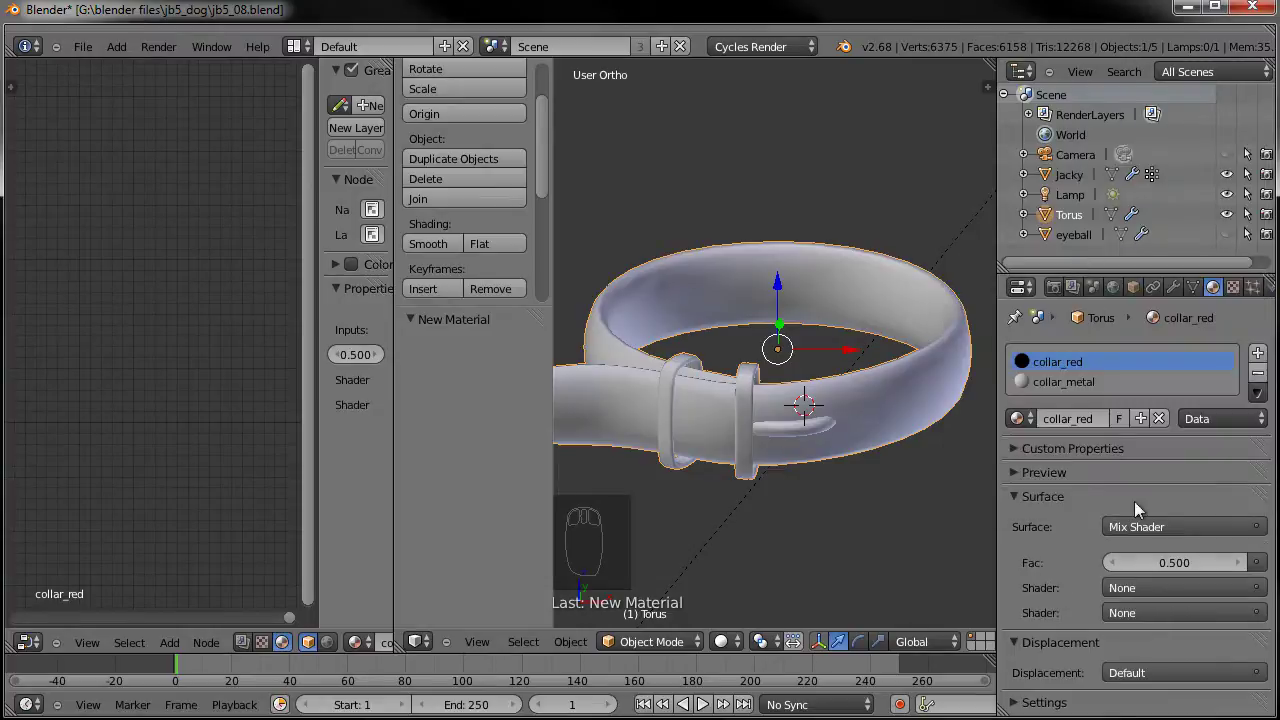
# Mix a Glossy BSDF as the first shader and a Diffuse BSDF as the second in the collar_red material.
pyautogui.click(1165, 586)
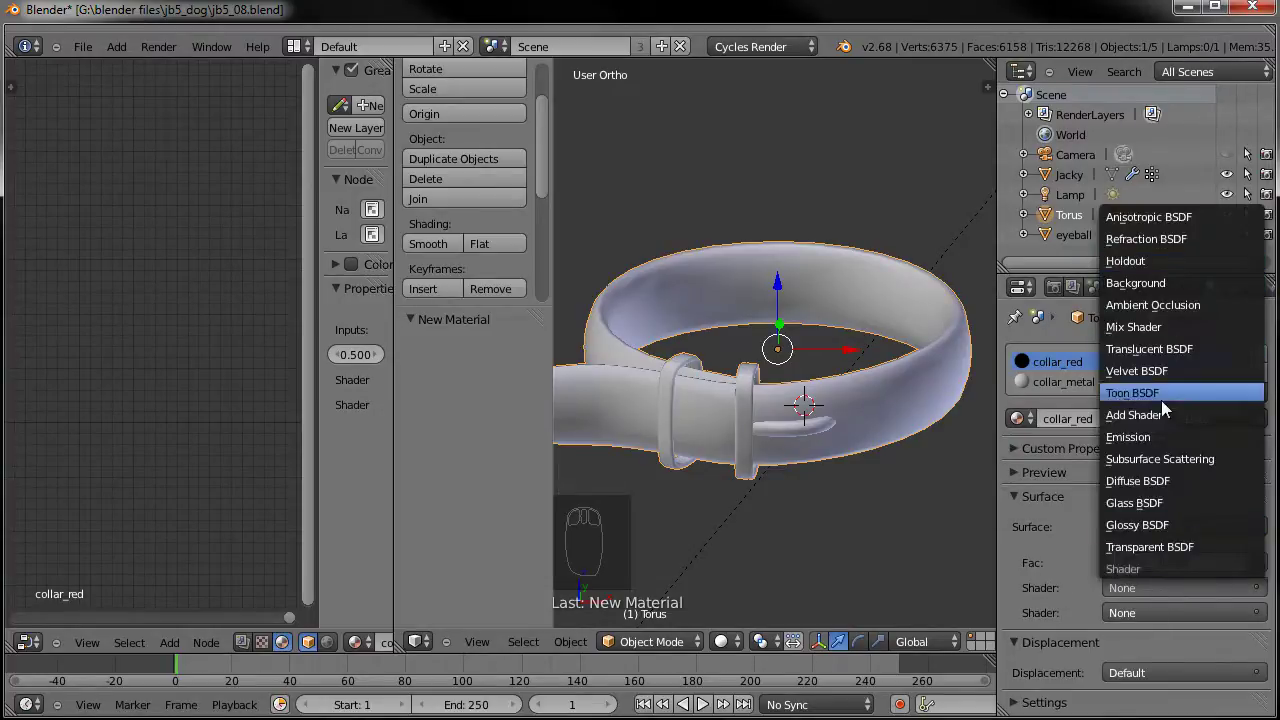
pyautogui.click(1162, 524)
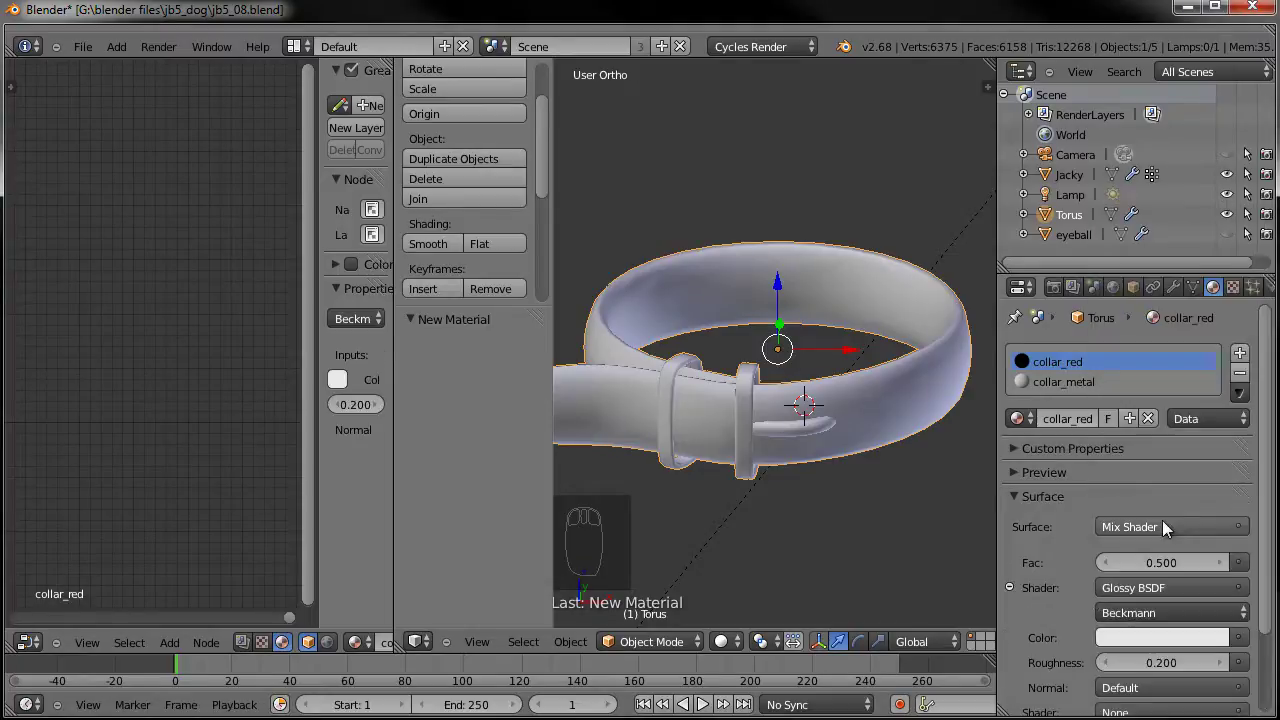
pyautogui.scroll(-2, 1142, 560)
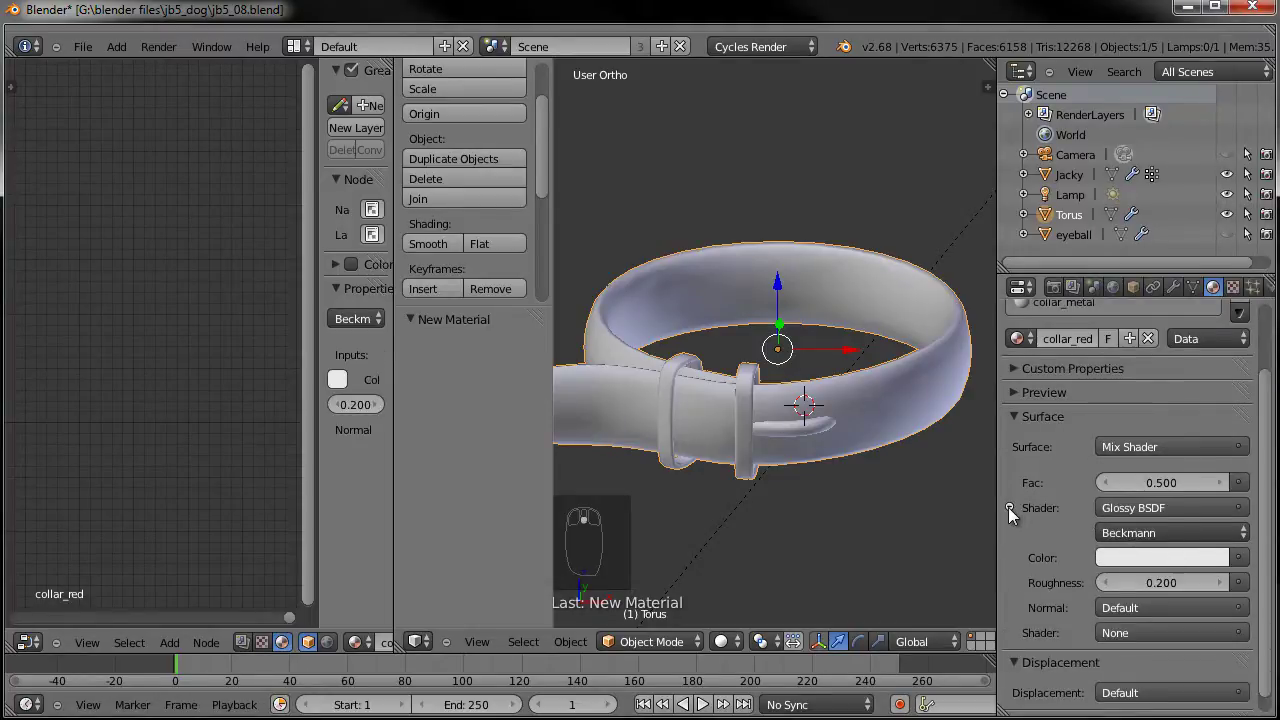
pyautogui.click(1008, 507)
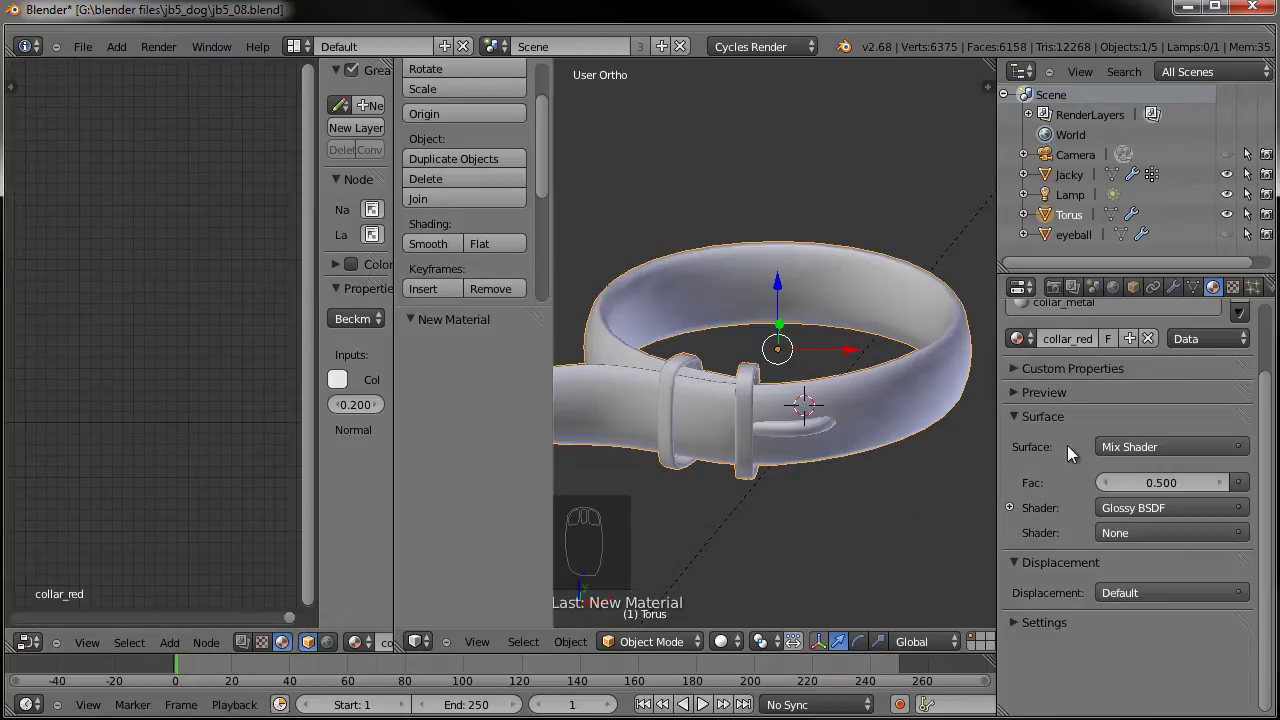
pyautogui.click(1170, 533)
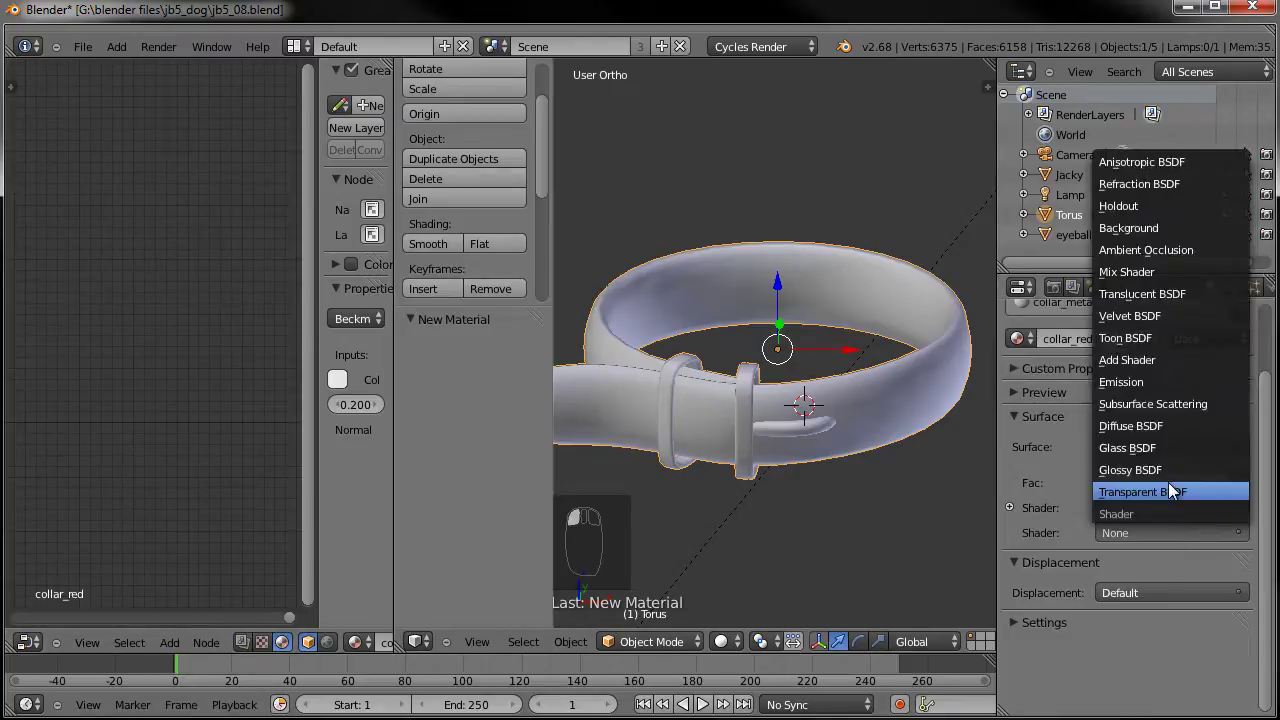
pyautogui.click(1148, 426)
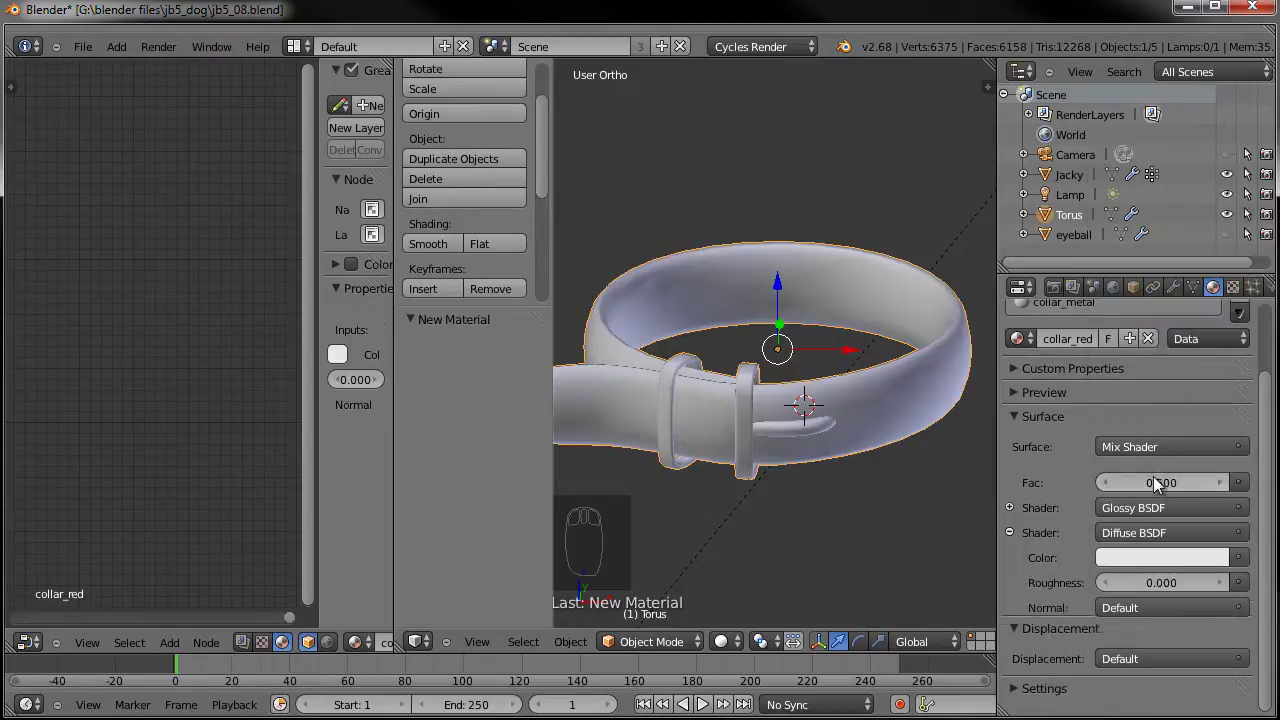
# Set the Diffuse BSDF color of collar_red to a dark red and display the material preview.
pyautogui.click(1160, 558)
pyautogui.moveTo(1136, 395); pyautogui.dragTo(1126, 426)
pyautogui.moveTo(1214, 298); pyautogui.dragTo(1210, 340)
pyautogui.moveTo(1131, 424); pyautogui.dragTo(1121, 426)
pyautogui.moveTo(1212, 337); pyautogui.dragTo(1211, 343)
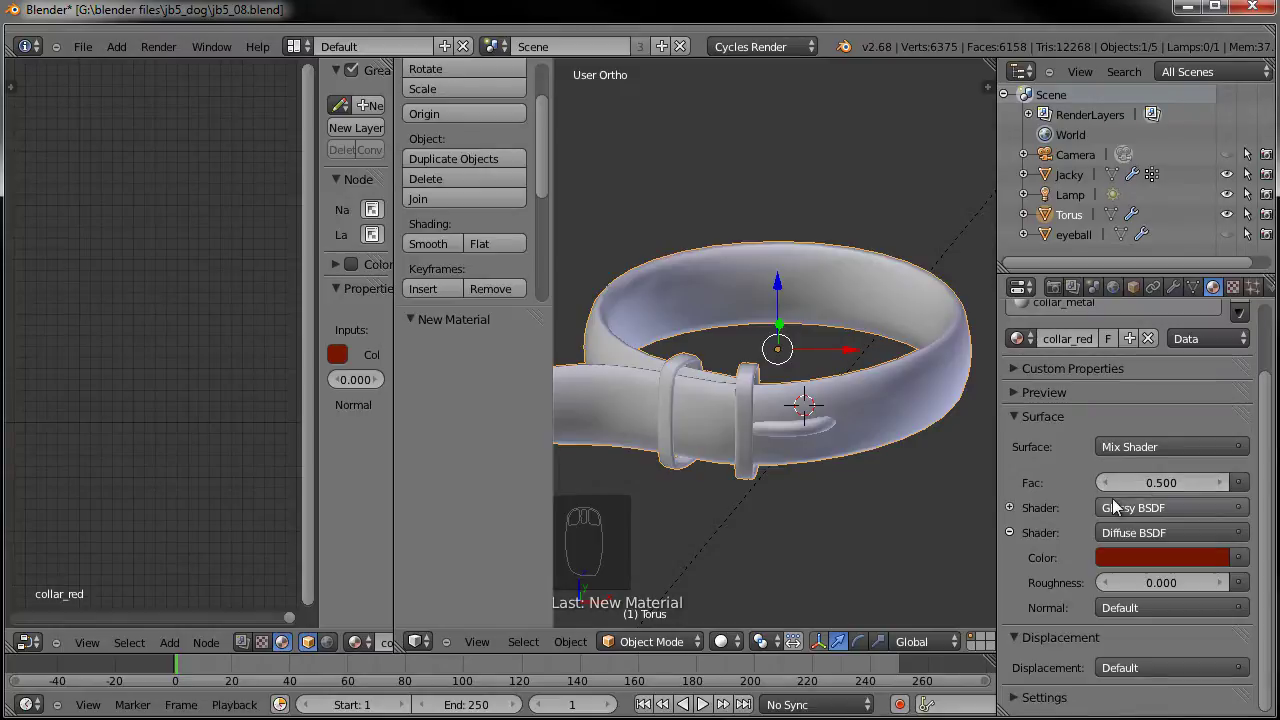
pyautogui.click(1040, 392)
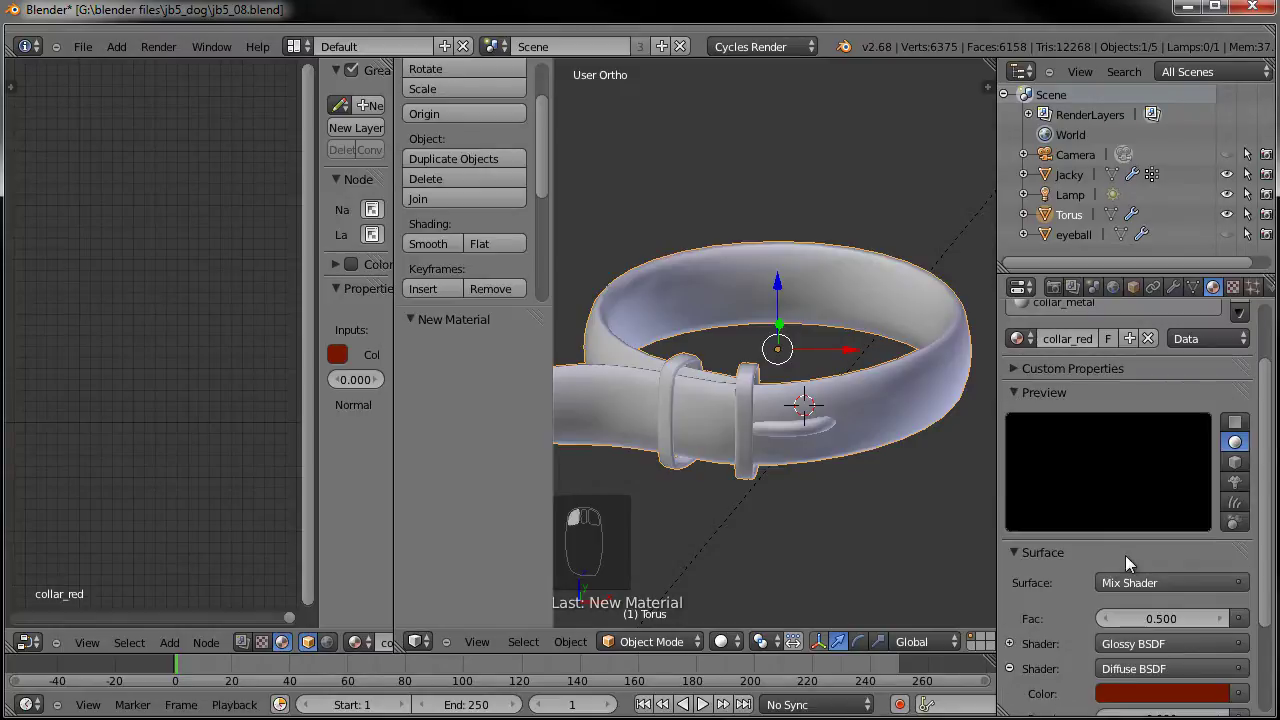
pyautogui.scroll(-2, 1175, 515)
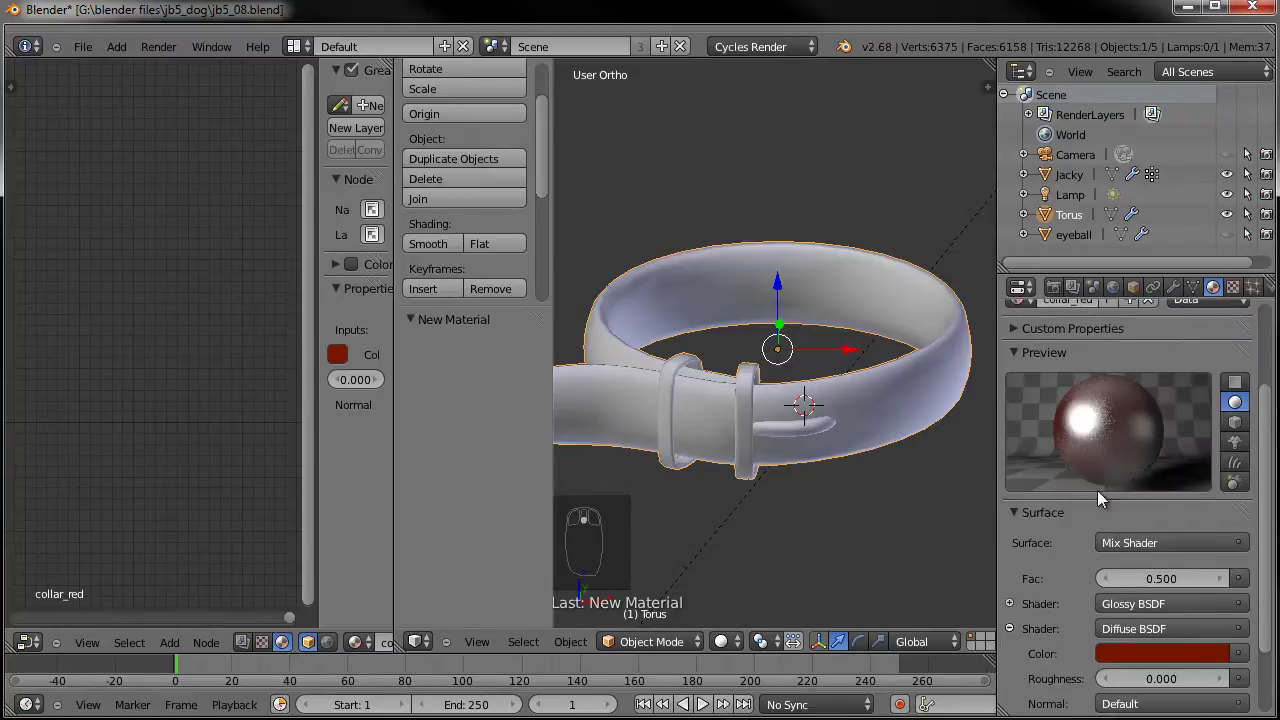
# Set the Glossy BSDF roughness of collar_red to 0.5.
pyautogui.click(1009, 603)
pyautogui.scroll(-5, 1041, 597)
pyautogui.click(1170, 560)
pyautogui.write('0.2')
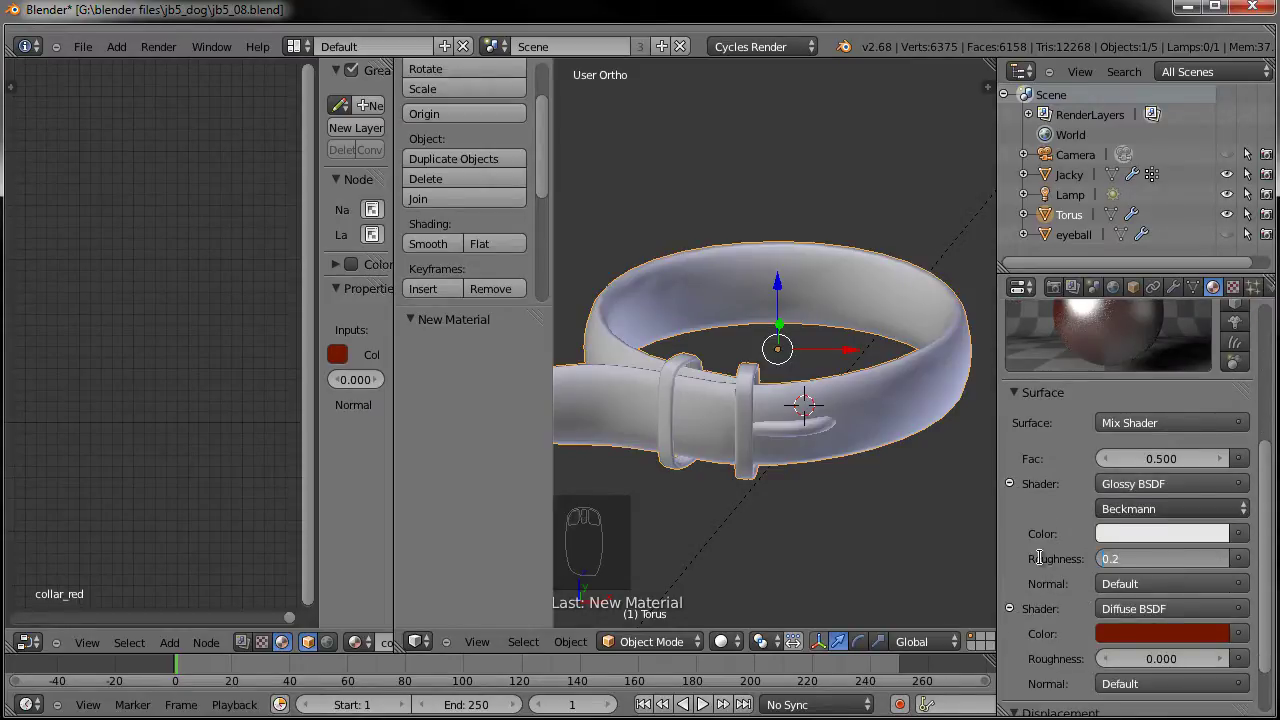
pyautogui.press('BackSpace')
pyautogui.write('5')
pyautogui.press('Return')
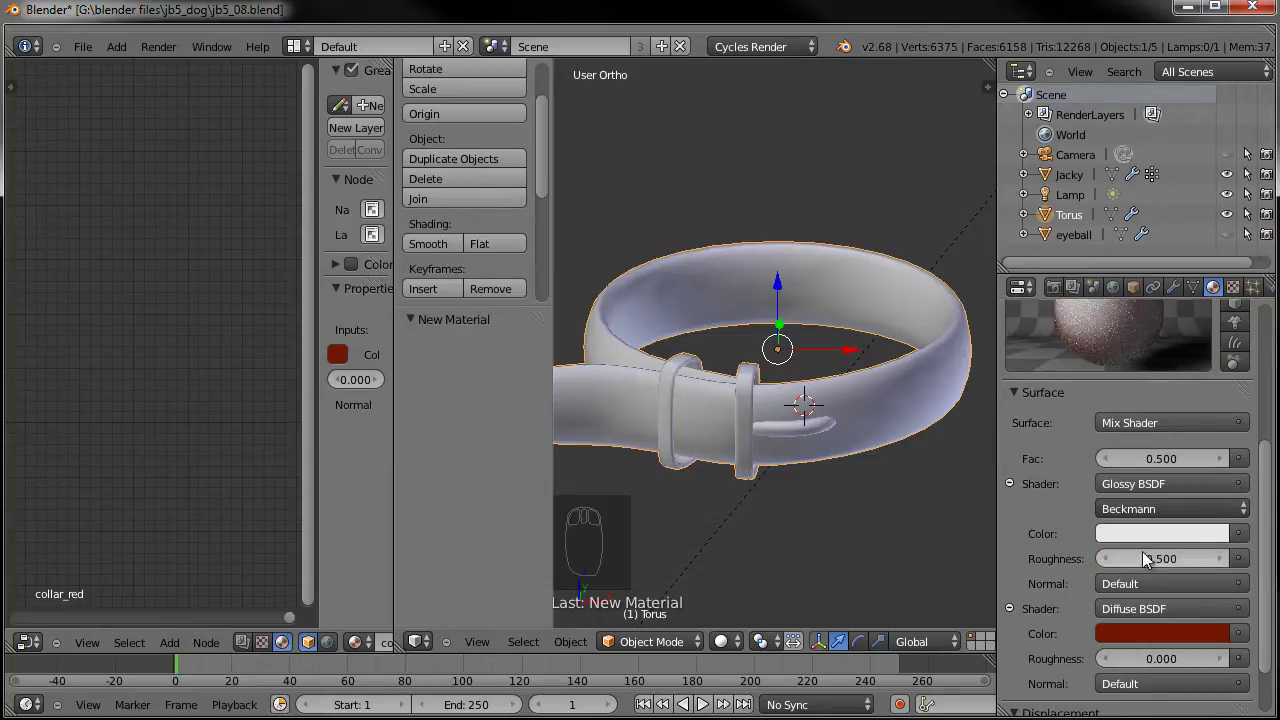
pyautogui.click(1009, 483)
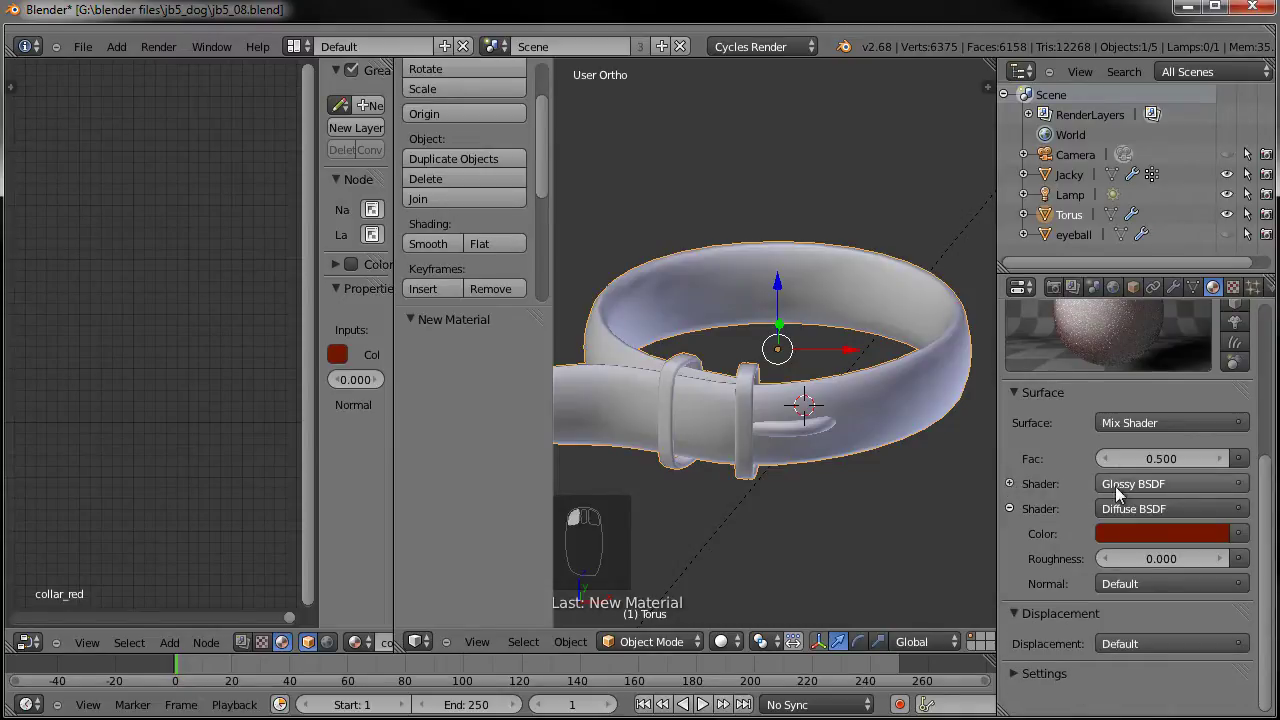
# Try a low Mix Shader factor on collar_red and set it to 0.7.
pyautogui.scroll(1, 1115, 486)
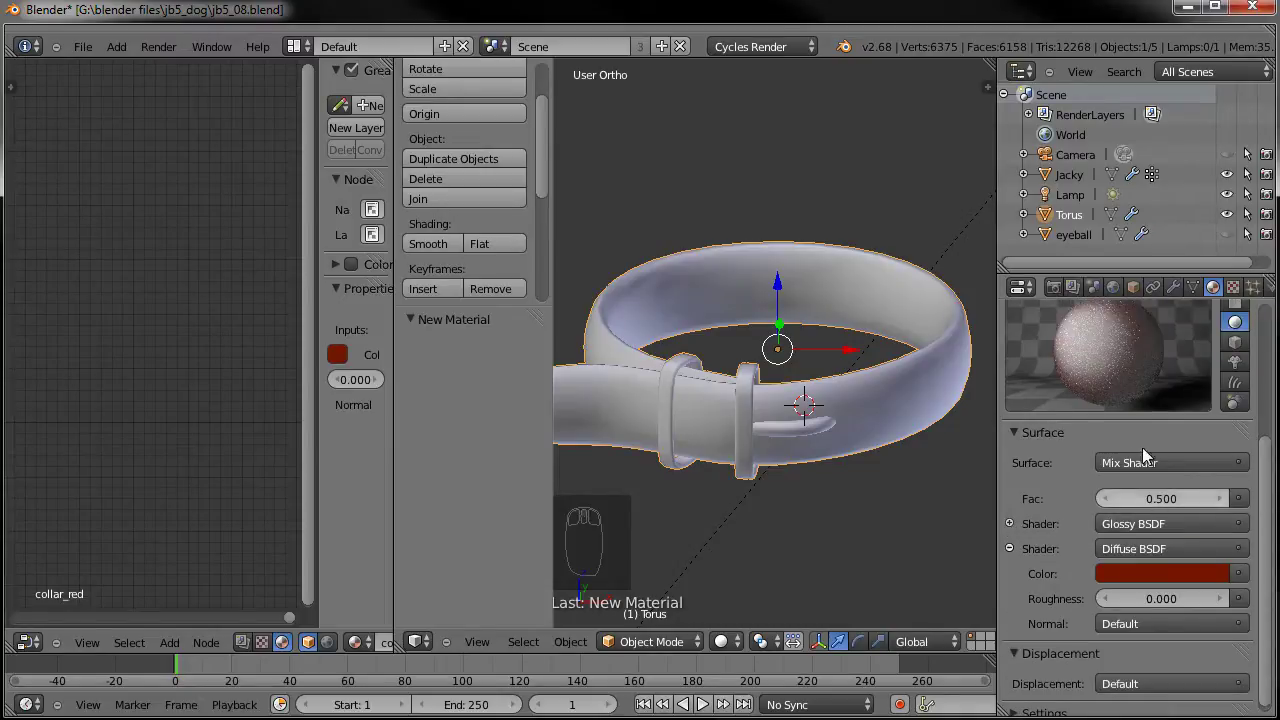
pyautogui.moveTo(1165, 501); pyautogui.dragTo(940, 518)
pyautogui.click(1168, 501)
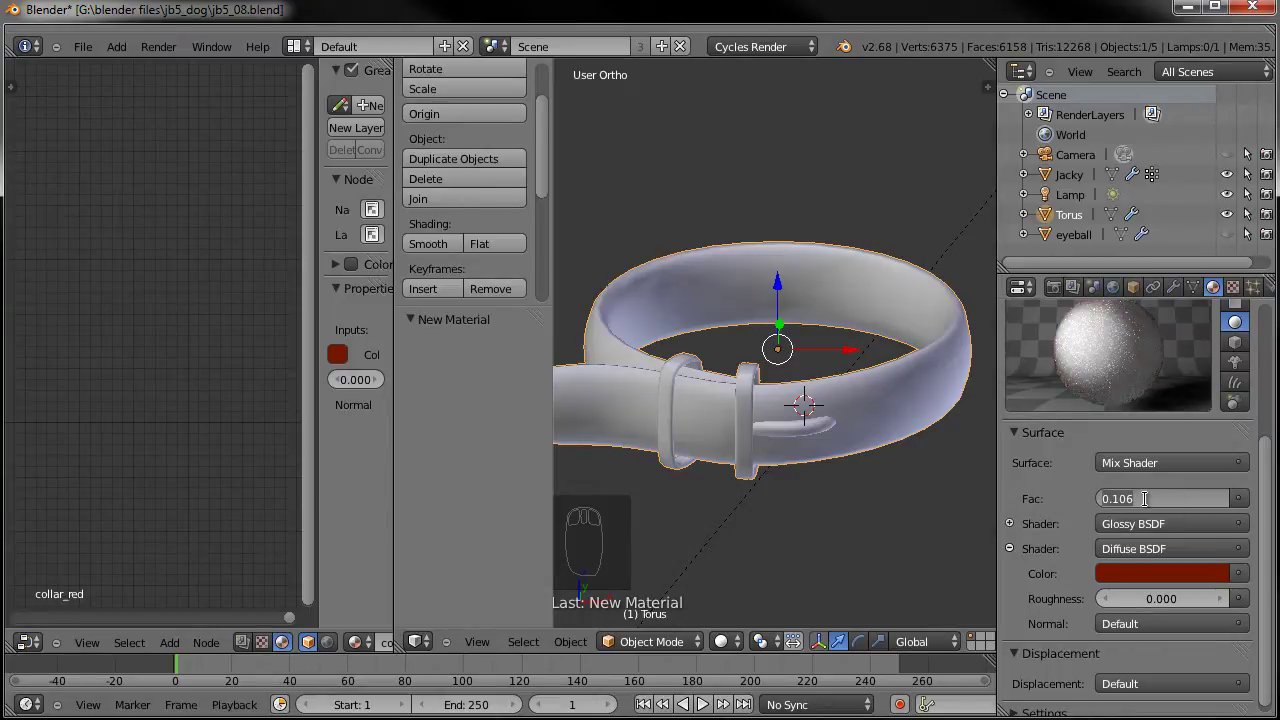
pyautogui.press('BackSpace')
pyautogui.press('BackSpace')
pyautogui.press('BackSpace')
pyautogui.press('BackSpace')
pyautogui.press('BackSpace')
pyautogui.write('0')
pyautogui.press('Return')
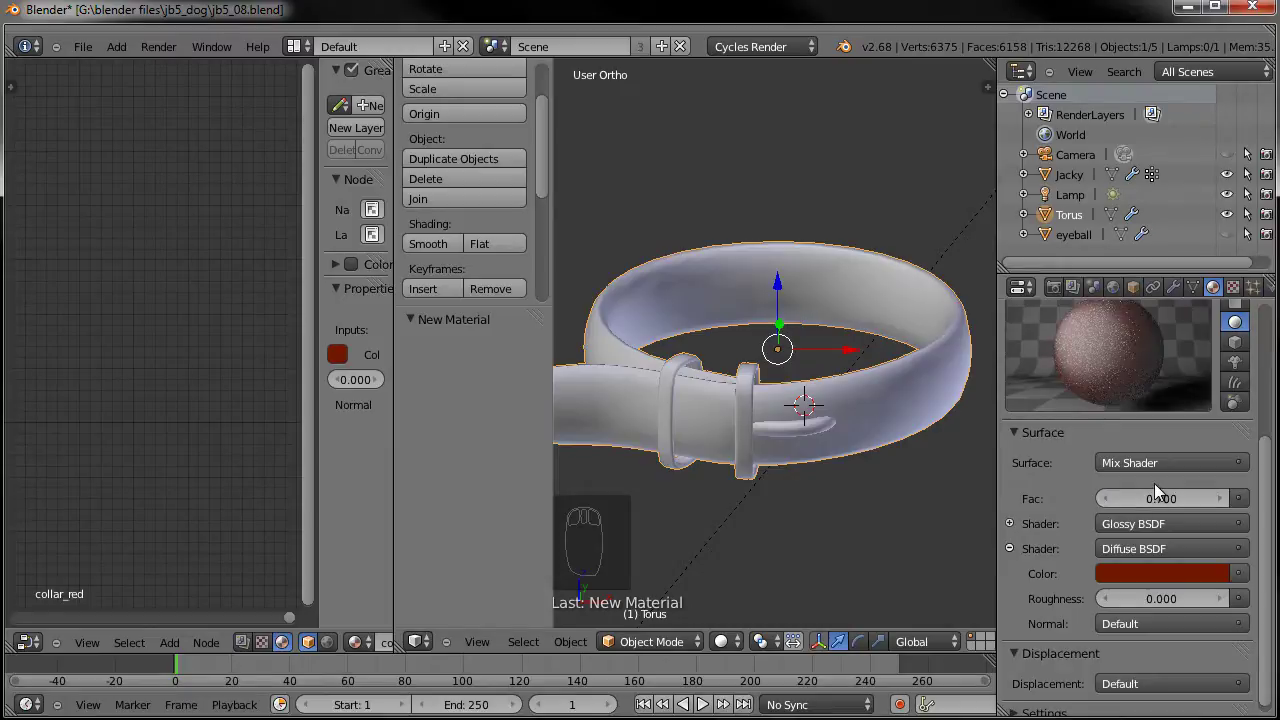
# Set the Glossy BSDF roughness of collar_red to 0.3 and its Mix Shader factor to 0.9.
pyautogui.click(1009, 523)
pyautogui.moveTo(1163, 610)
pyautogui.mouseDown()
pyautogui.moveTo(1140, 606)
pyautogui.moveTo(1161, 603)
pyautogui.mouseUp()
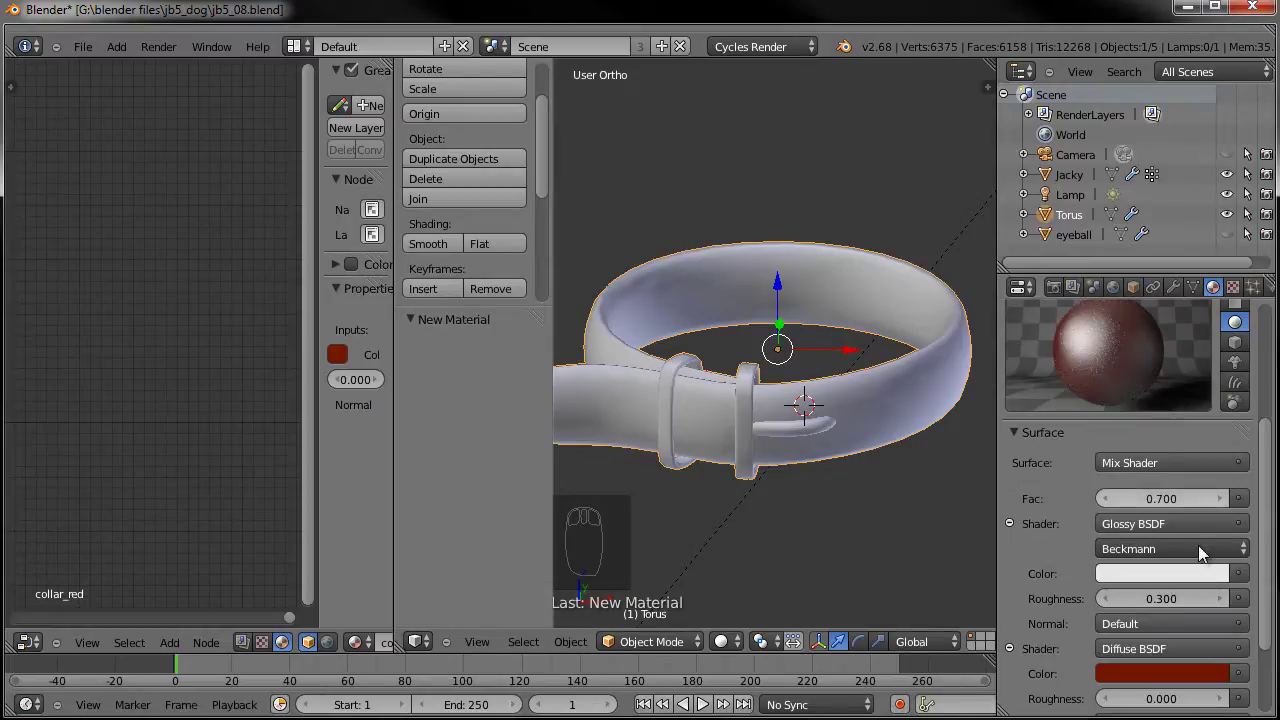
pyautogui.click(1163, 498)
pyautogui.write('.9')
pyautogui.press('Return')
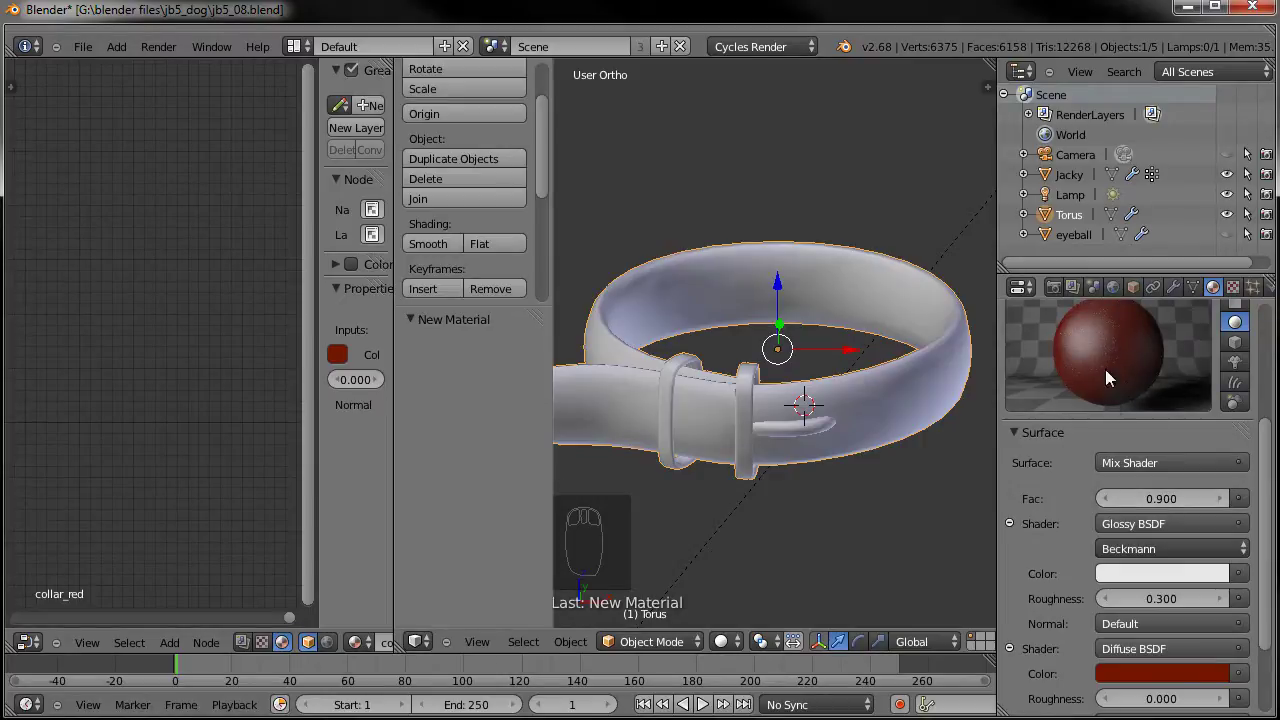
# Select the collar_metal material and change its surface to Glossy BSDF.
pyautogui.scroll(5, 1103, 455)
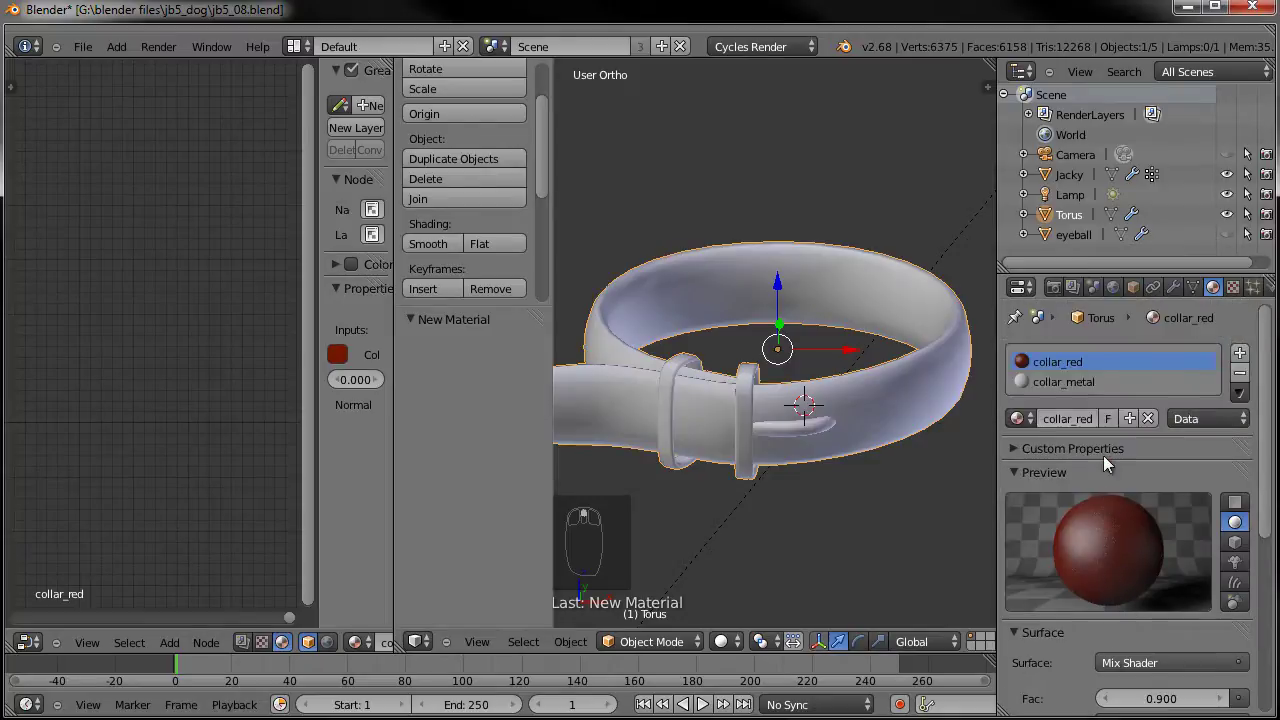
pyautogui.click(1066, 380)
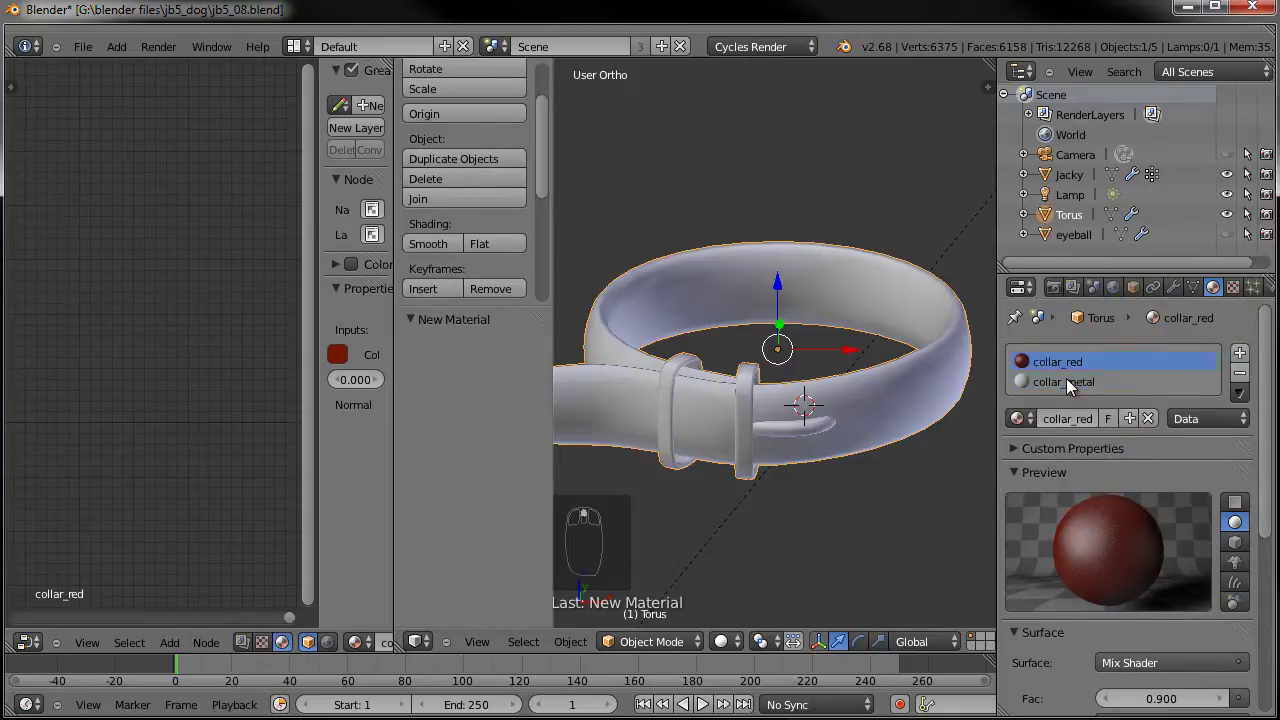
pyautogui.scroll(-2, 1100, 640)
pyautogui.click(1143, 624)
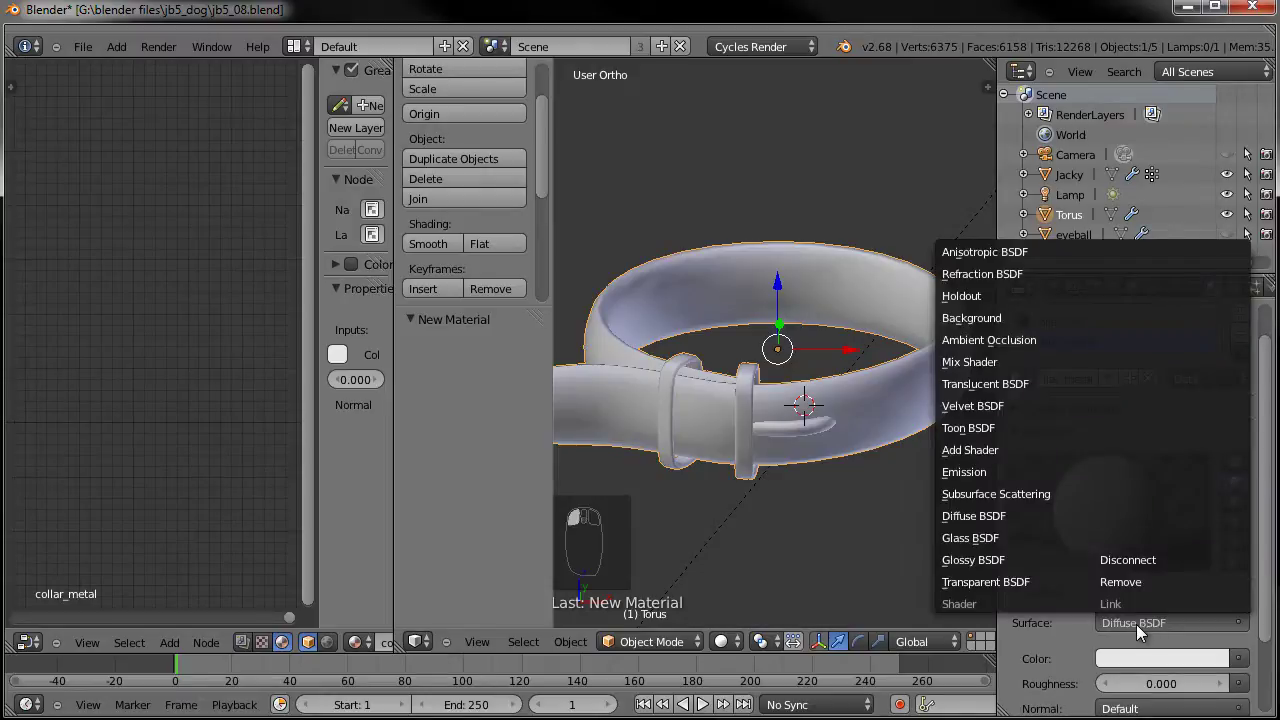
pyautogui.click(1006, 560)
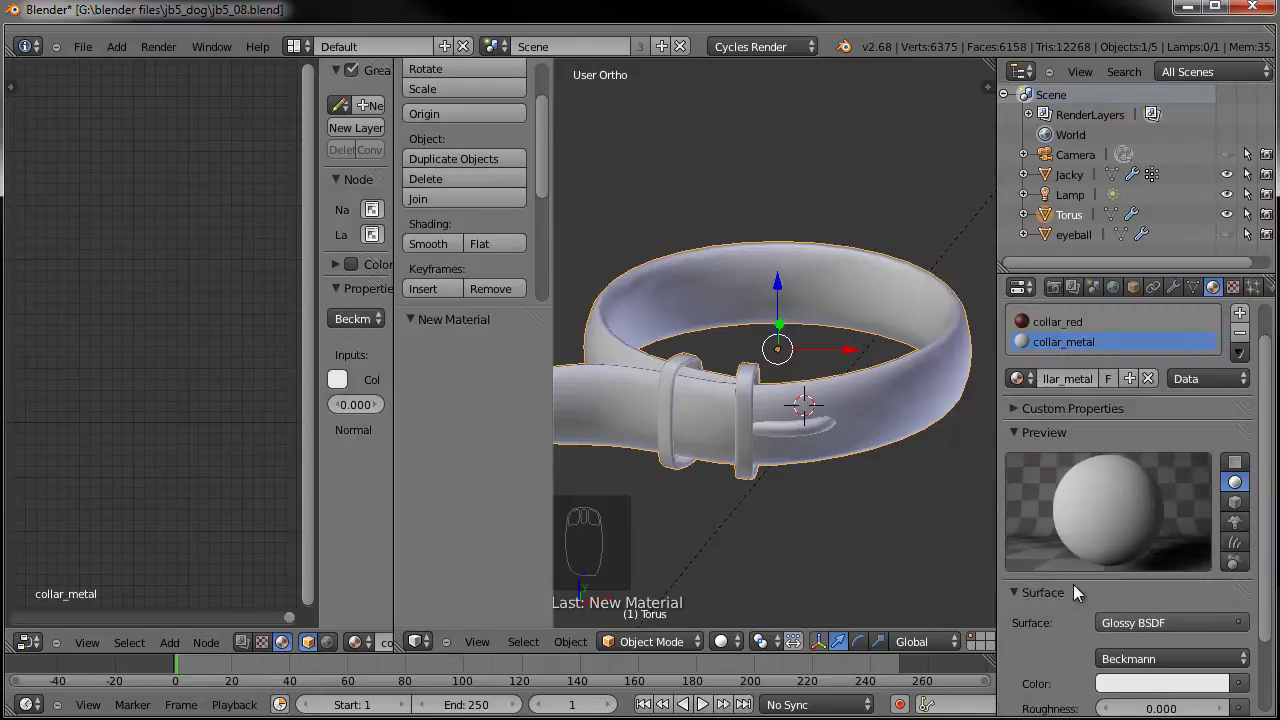
# Set the roughness of collar_metal to 0.2 and collapse its surface settings.
pyautogui.scroll(-4, 1064, 628)
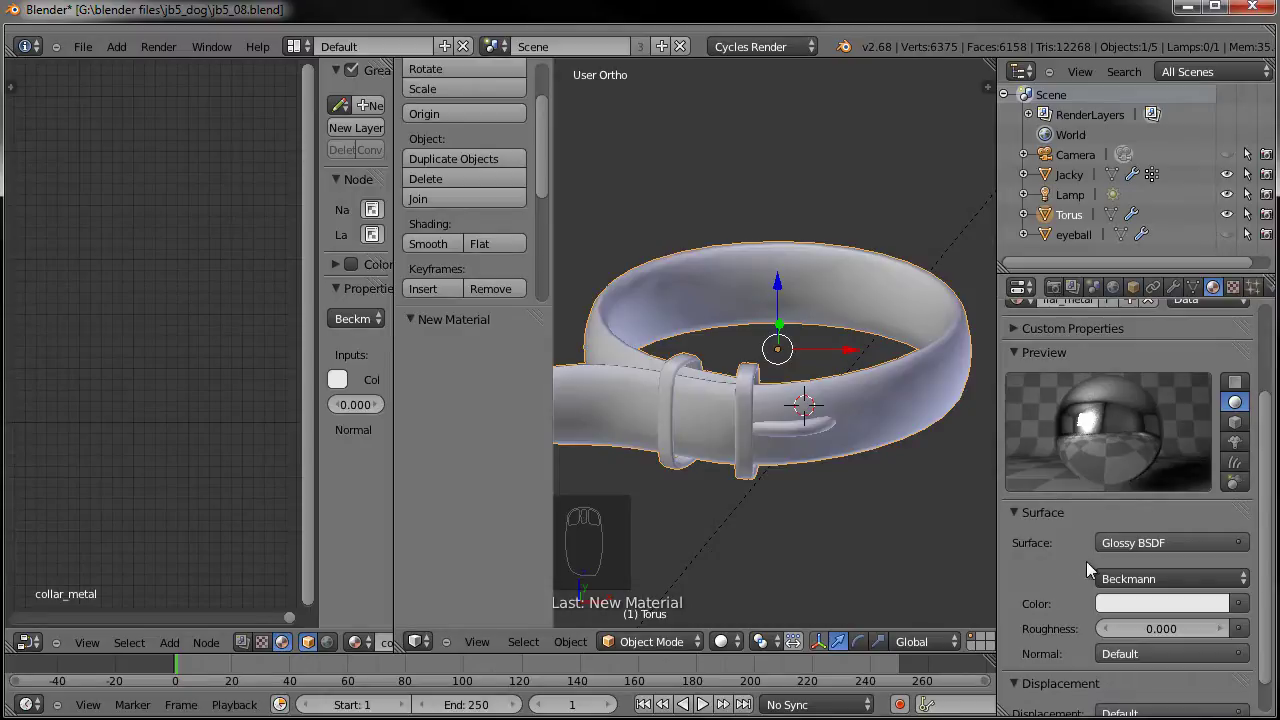
pyautogui.click(1148, 634)
pyautogui.write('0.2')
pyautogui.press('Return')
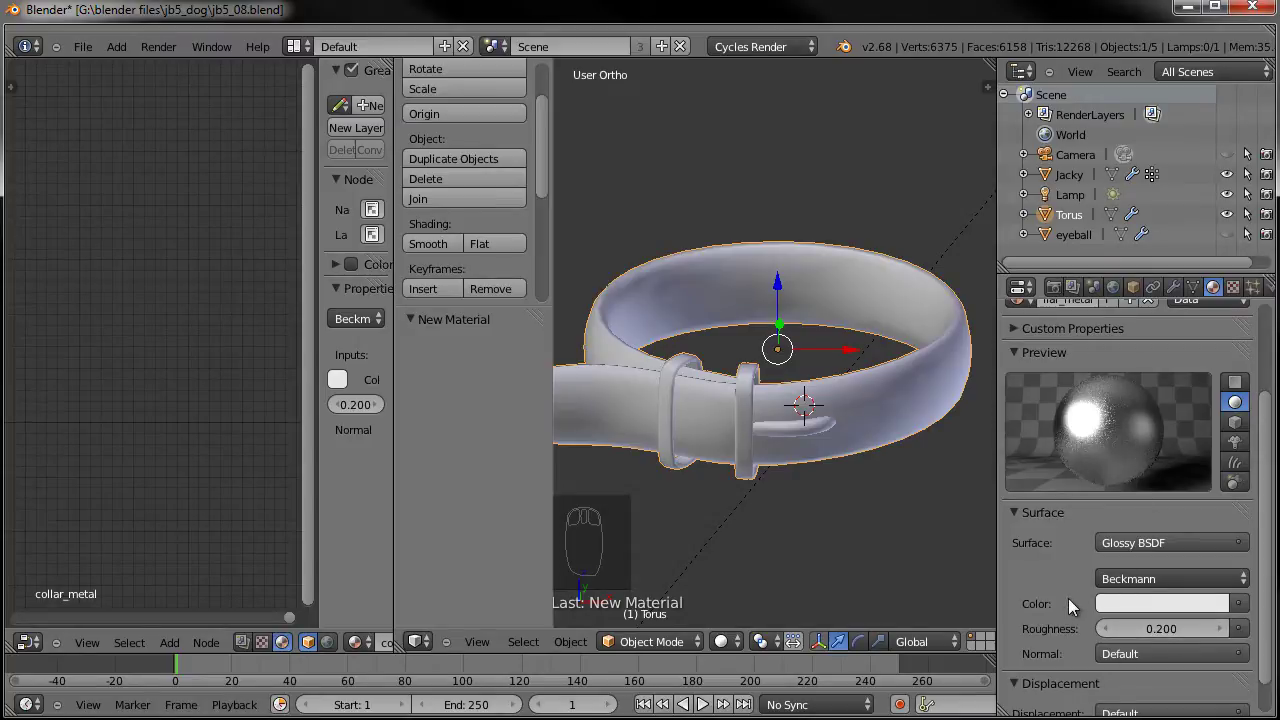
pyautogui.click(1011, 514)
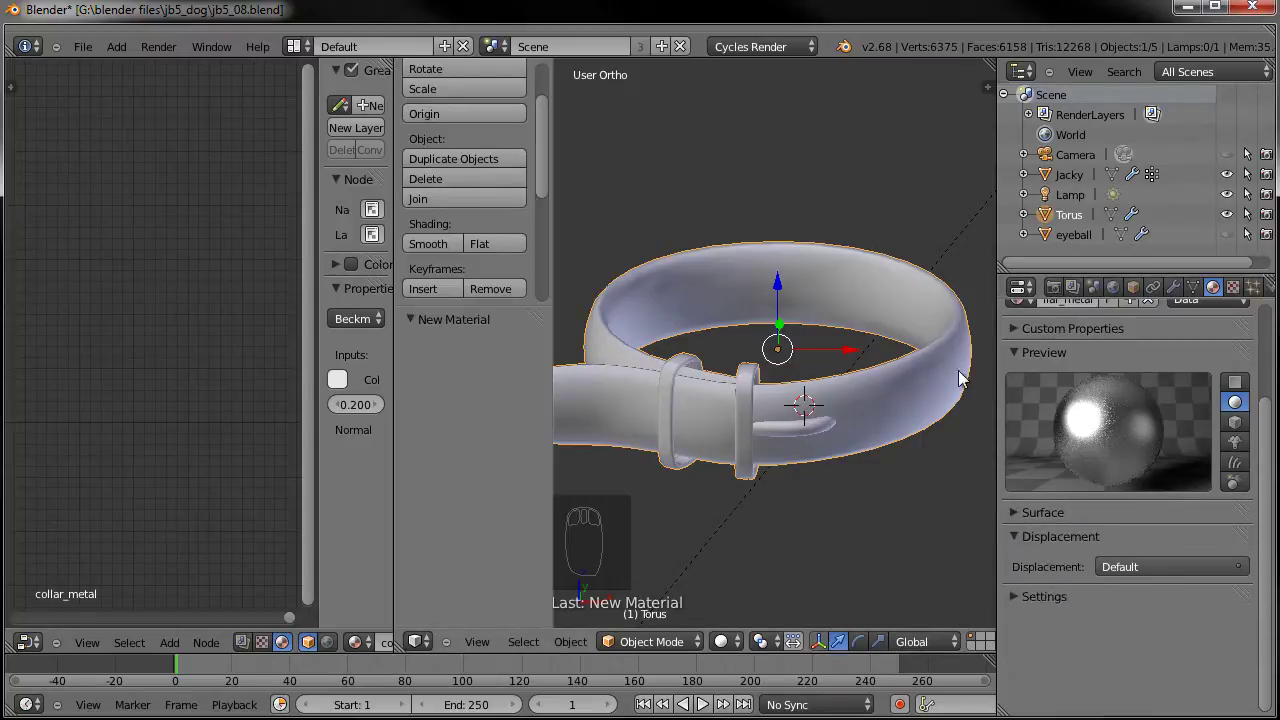
# Enter Edit Mode, select all linked geometry of the collar strap, and assign the collar_red material to it.
pyautogui.press('Tab')
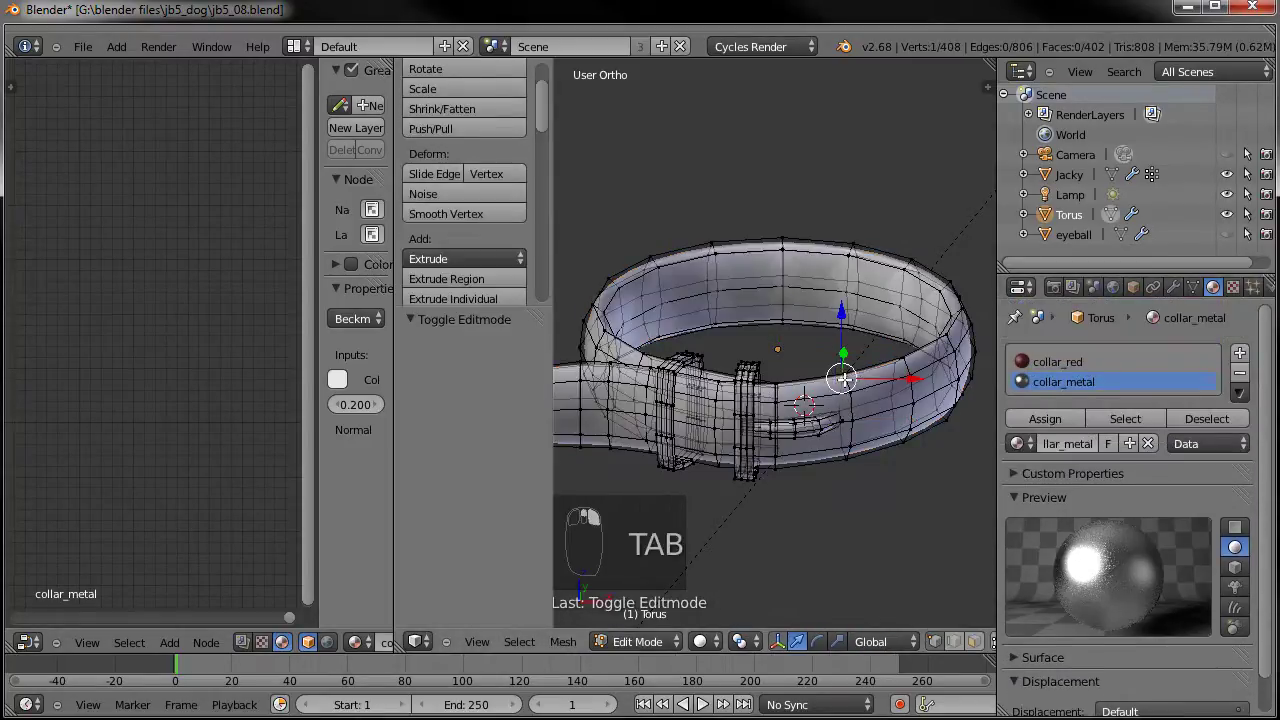
pyautogui.hotkey('ctrl', 'l')
pyautogui.click(1050, 420)
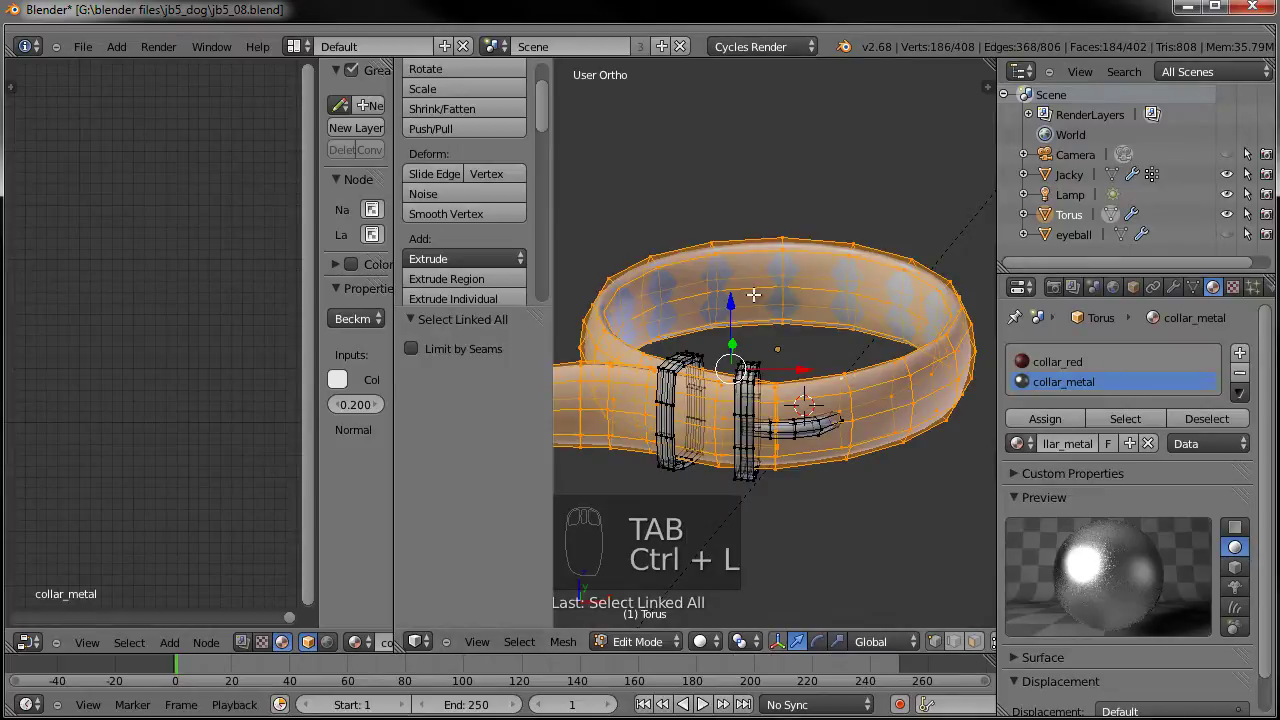
pyautogui.click(1048, 361)
pyautogui.click(1050, 420)
pyautogui.click(1050, 418)
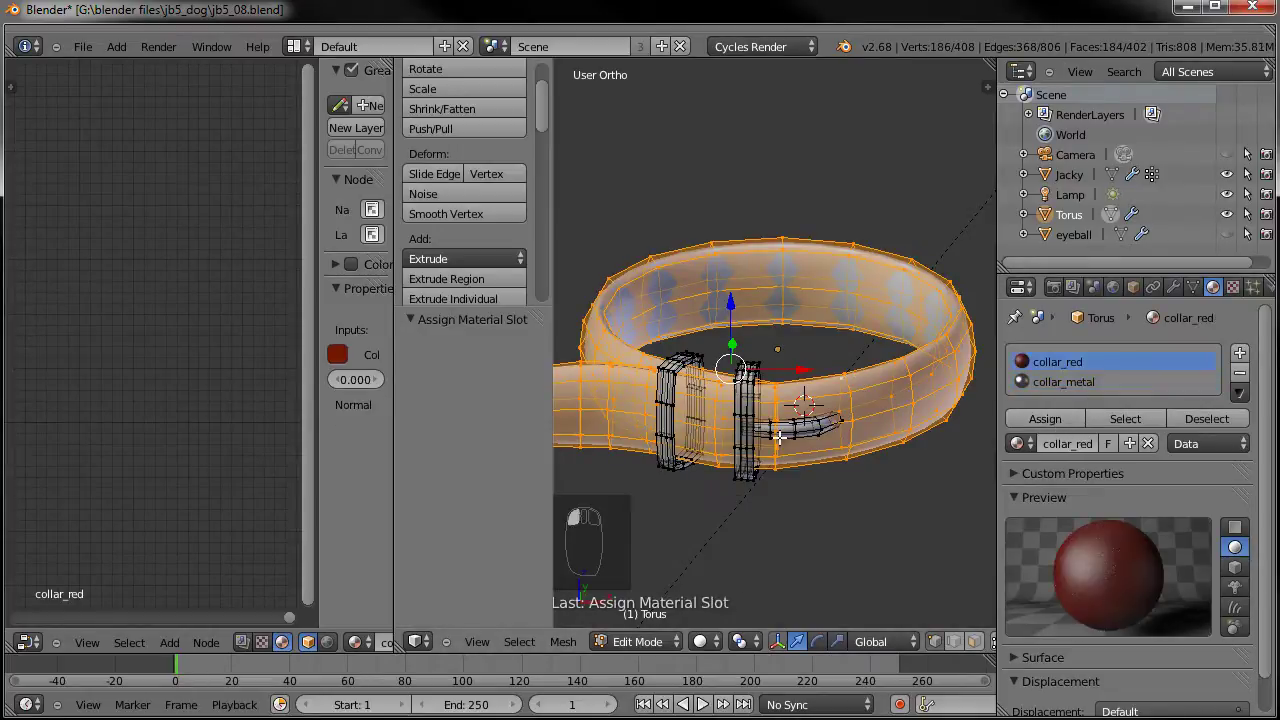
# Invert the selection to the loops and buckle pin, assign collar_metal to them, and return to Object Mode.
pyautogui.click(519, 641)
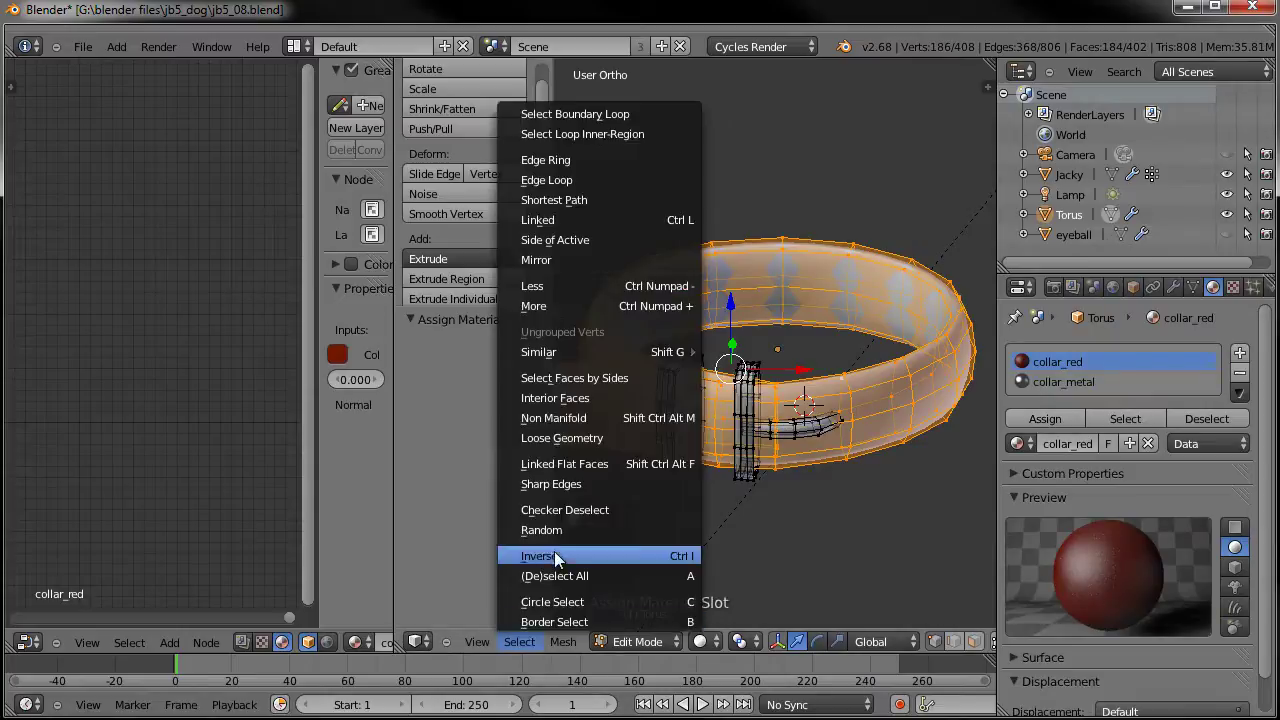
pyautogui.click(550, 553)
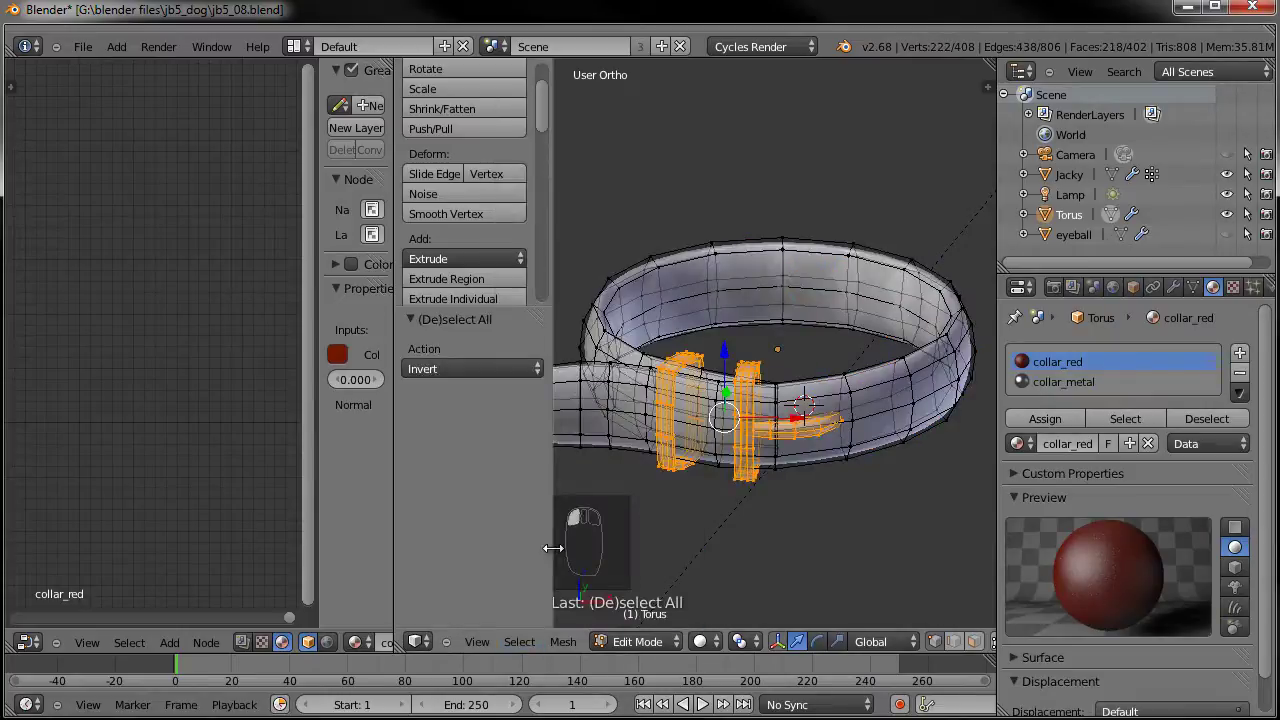
pyautogui.click(1053, 381)
pyautogui.click(1047, 420)
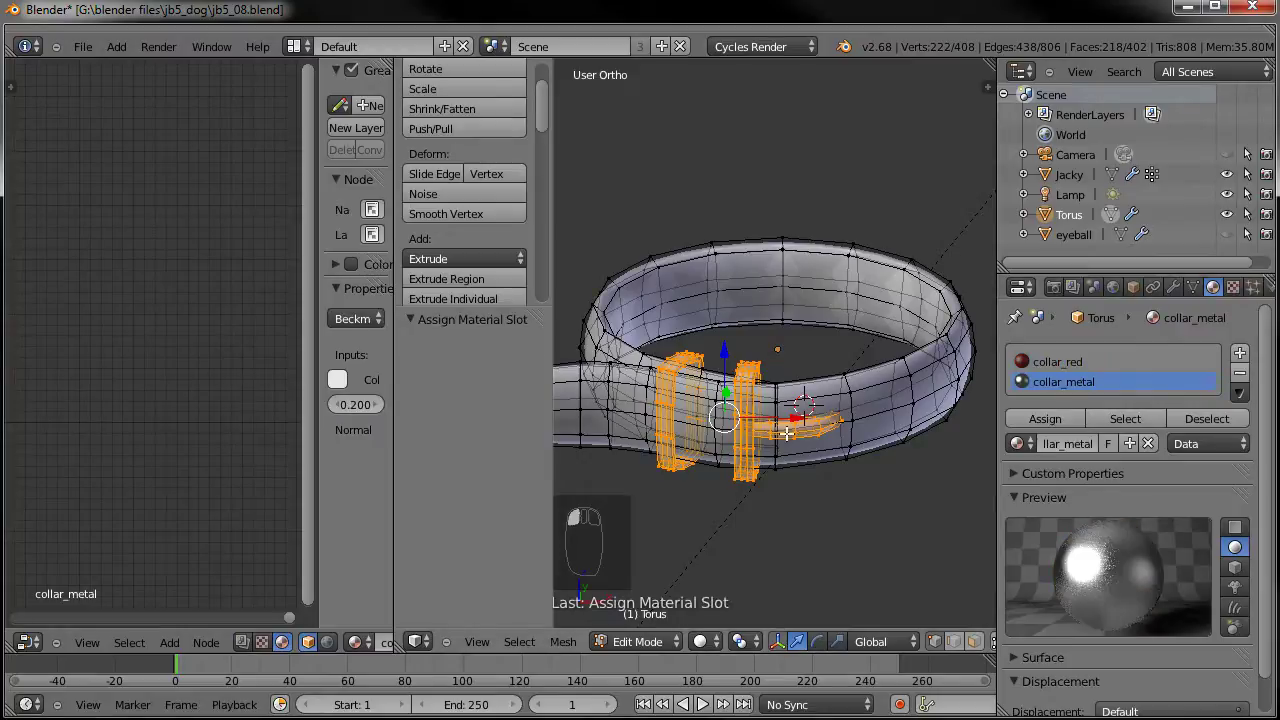
pyautogui.press('Tab')
# From the top view, move the collar over the dog's head, about -2.84 in X and 1.225 in Y.
pyautogui.scroll(-3, 771, 435)
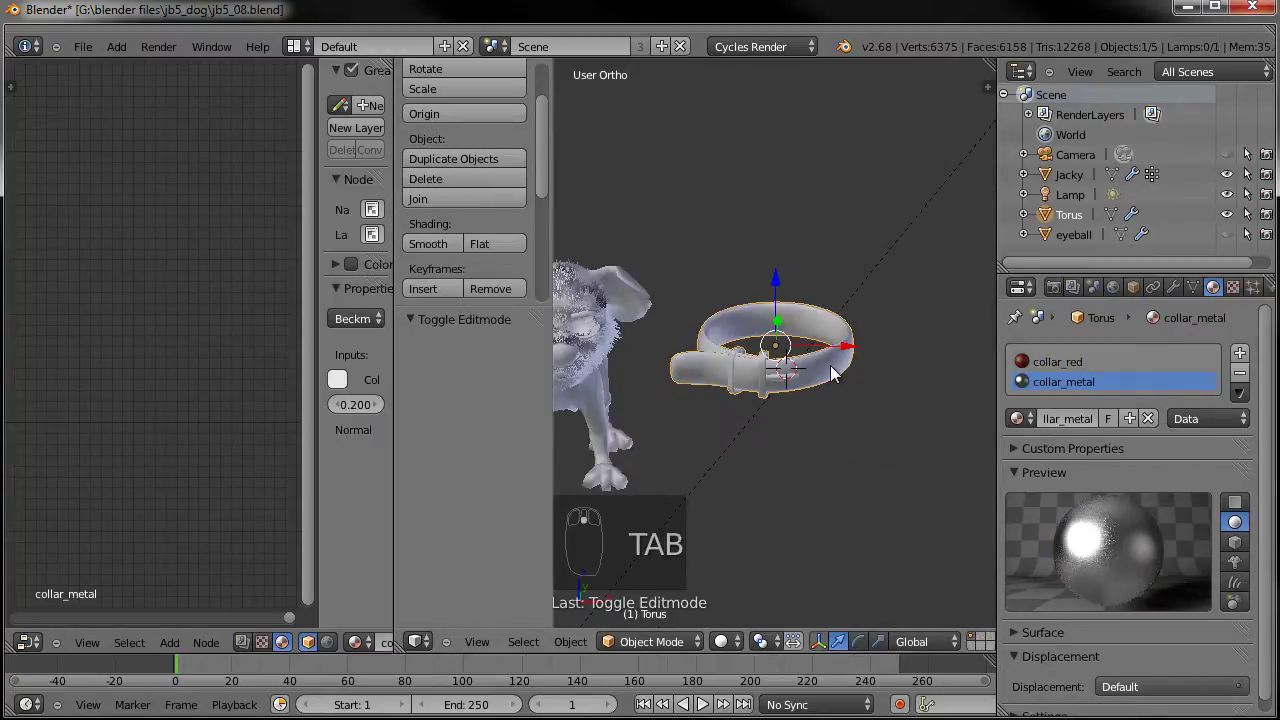
pyautogui.press('KP_7')
pyautogui.press('g')
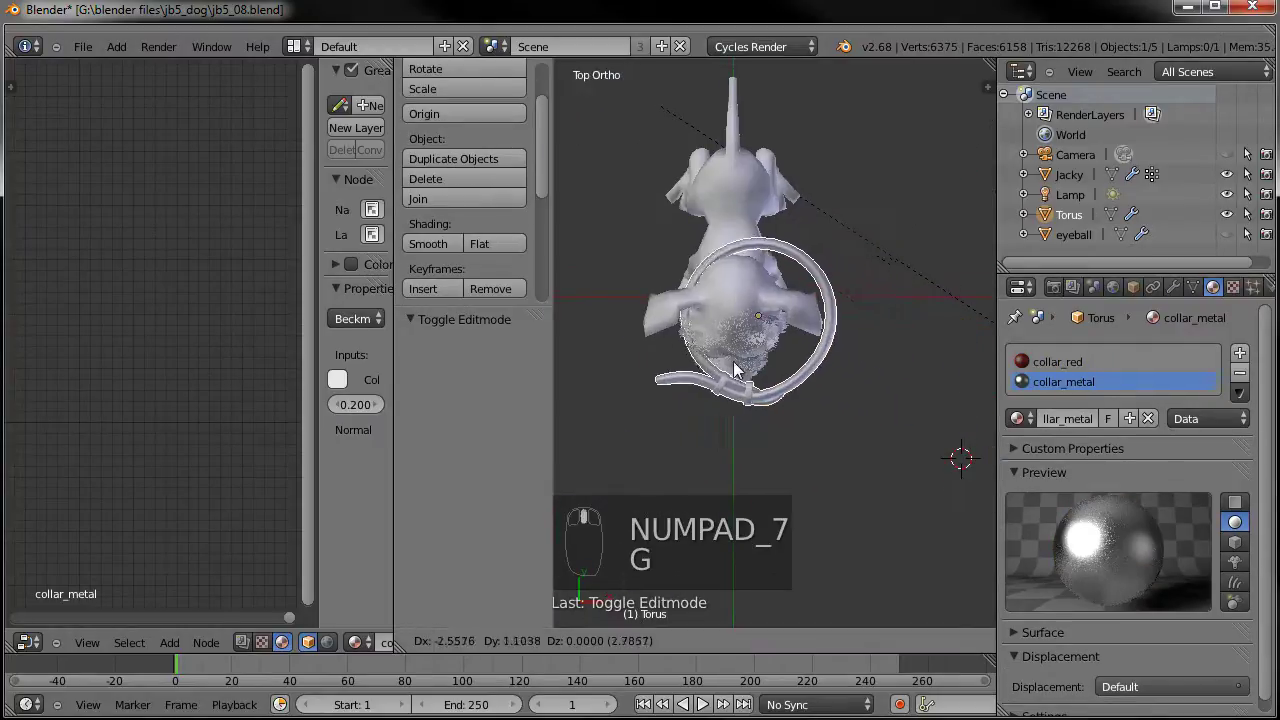
pyautogui.click(726, 366)
# From the right side view, tilt the collar to the slant of the dog's neck and scale it to about 0.542.
pyautogui.press('KP_3')
pyautogui.press('r')
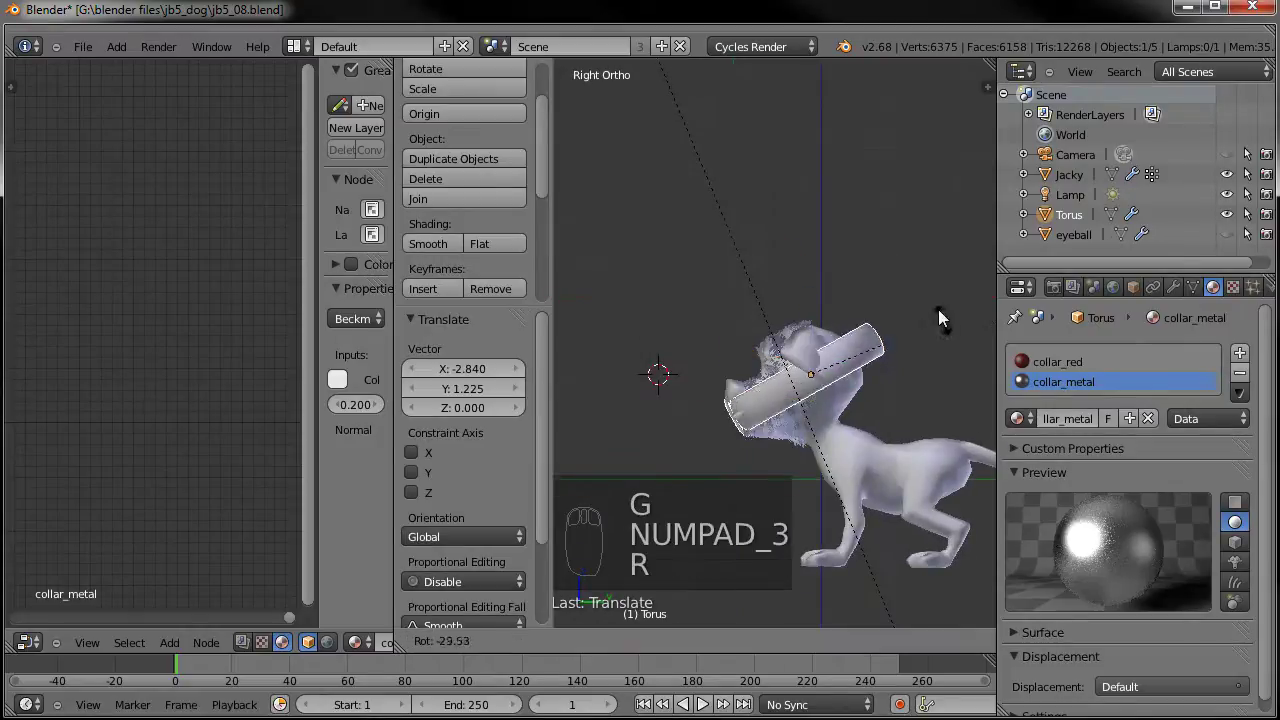
pyautogui.click(921, 282)
pyautogui.press('s')
pyautogui.click(878, 342)
# Lower the collar onto the dog's neck, resize it to fit, and nudge it about -0.023 in Y and -0.014 in Z.
pyautogui.press('g')
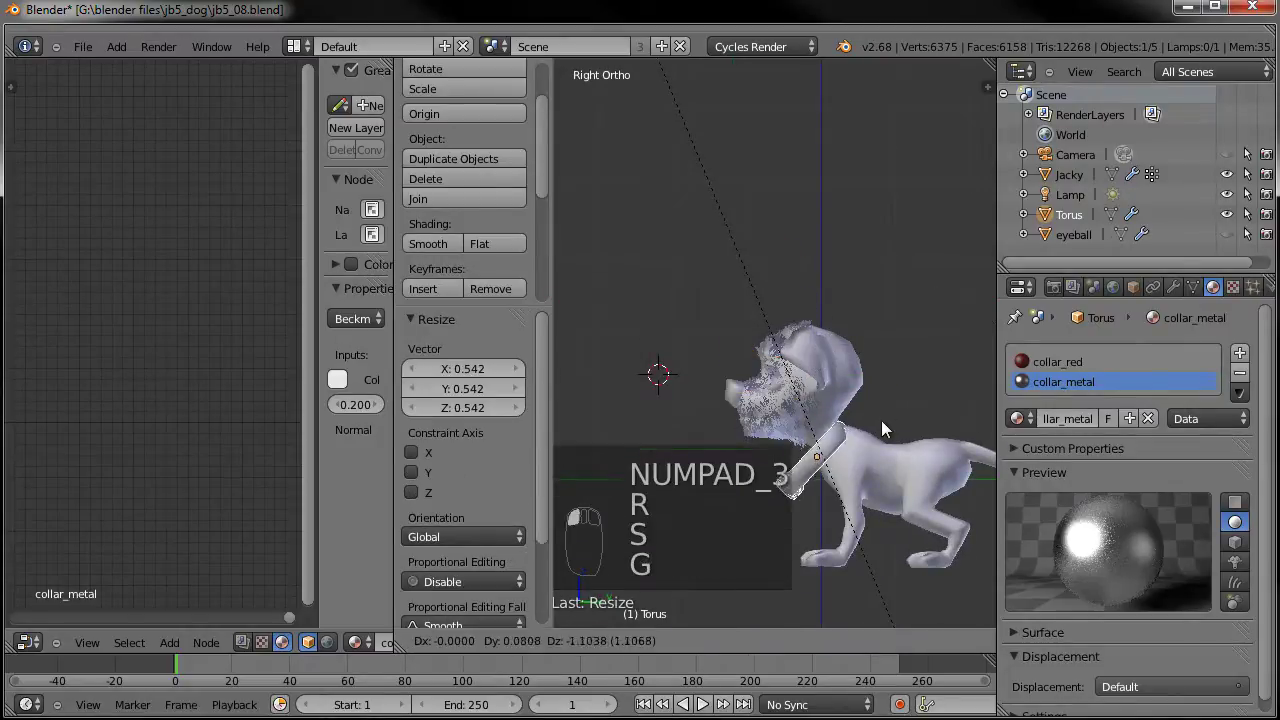
pyautogui.click(894, 402)
pyautogui.scroll(2, 898, 412)
pyautogui.scroll(3, 899, 412)
pyautogui.press('s')
pyautogui.click(864, 358)
pyautogui.press('g')
pyautogui.click(886, 361)
# Rotate the collar slightly to follow the neck's slant and fine-tune its scale.
pyautogui.press('r')
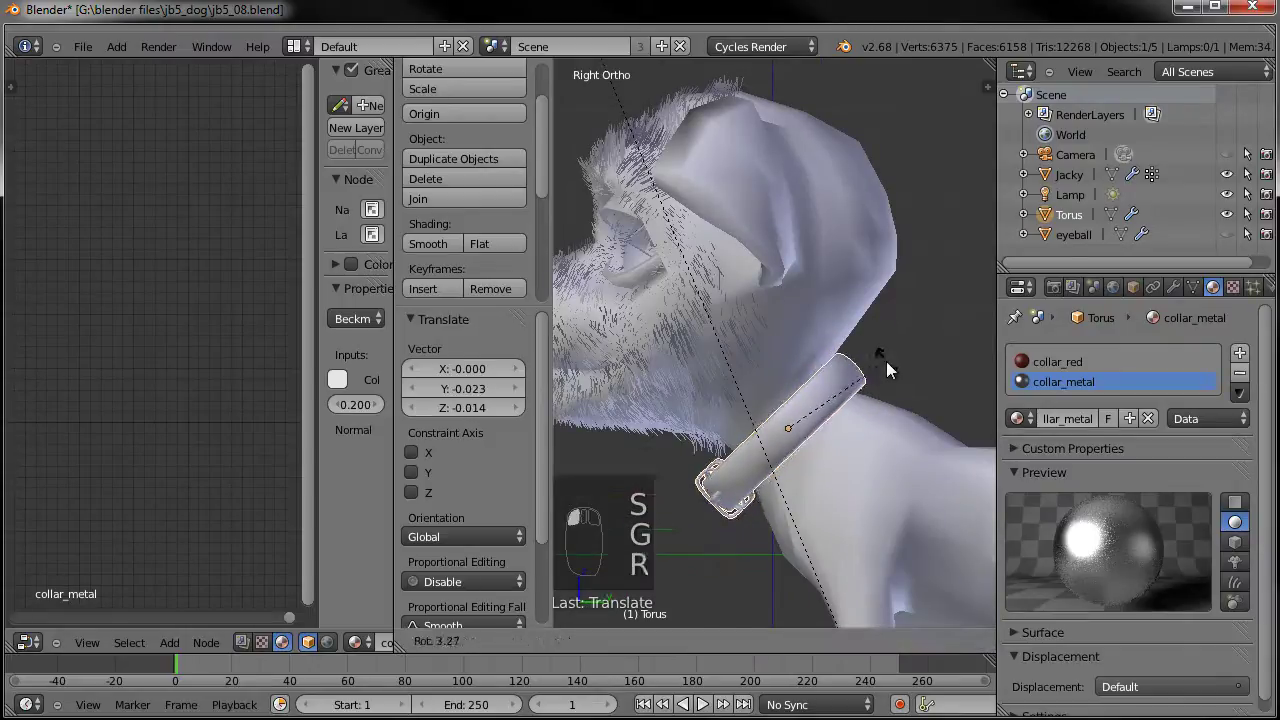
pyautogui.click(886, 362)
pyautogui.press('s')
pyautogui.click(880, 364)
# Centre the collar on the neck from the front view and deselect everything to inspect the fit around the dog.
pyautogui.moveTo(635, 348); pyautogui.dragTo(732, 436, button='middle')
pyautogui.press('KP_1')
pyautogui.moveTo(787, 428); pyautogui.dragTo(781, 427)
pyautogui.press('a')
pyautogui.press('a')
pyautogui.moveTo(634, 394); pyautogui.dragTo(550, 396, button='middle')
pyautogui.scroll(-3, 821, 390)
pyautogui.moveTo(836, 419); pyautogui.dragTo(843, 433, button='middle')
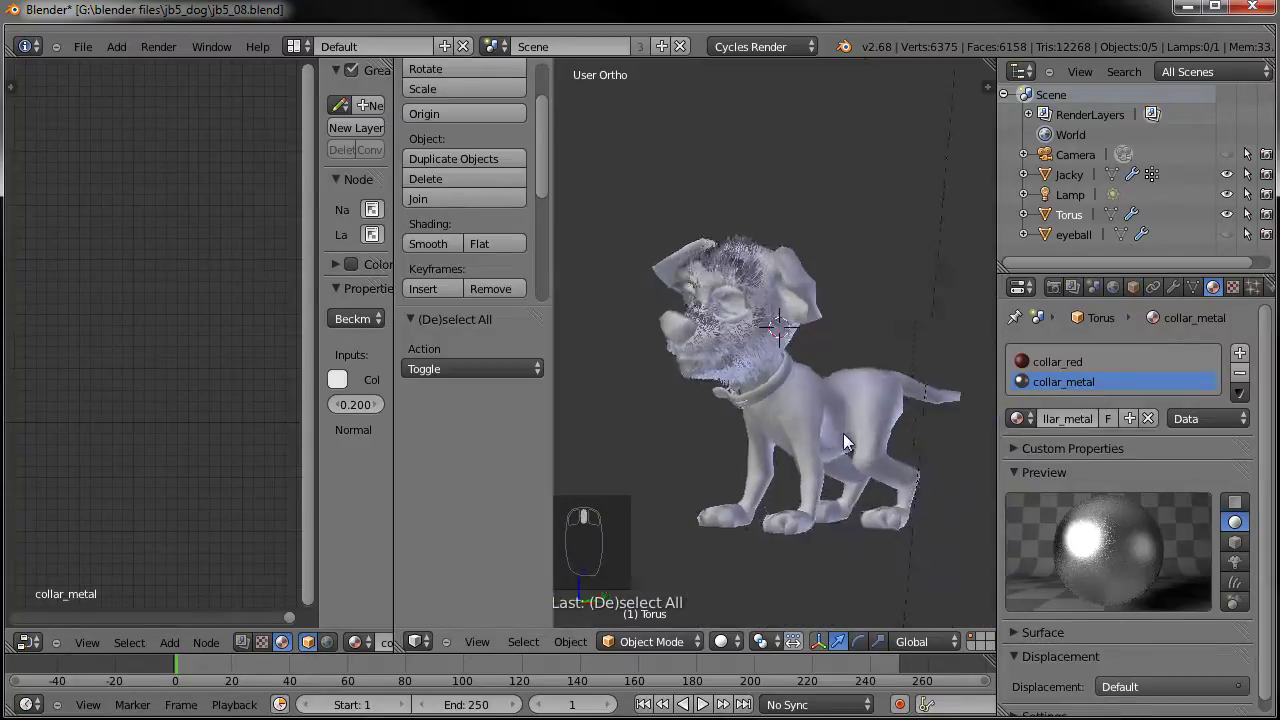
# Save the current file from the camera view and widen the 3D viewport.
pyautogui.press('KP_0')
pyautogui.hotkey('ctrl', 's')
pyautogui.click(832, 410)
pyautogui.moveTo(397, 305); pyautogui.dragTo(149, 305)
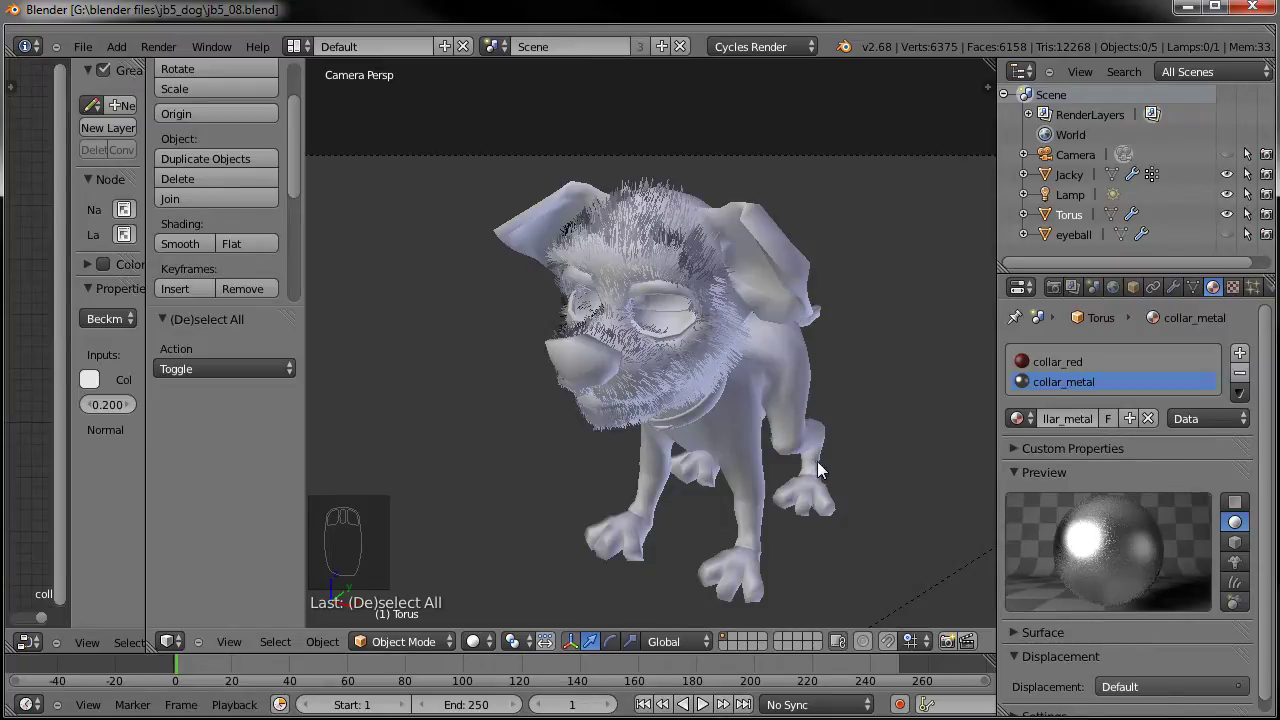
# Save a new version of the file as jb5_08b.blend in the jb5_dog folder.
pyautogui.click(82, 46)
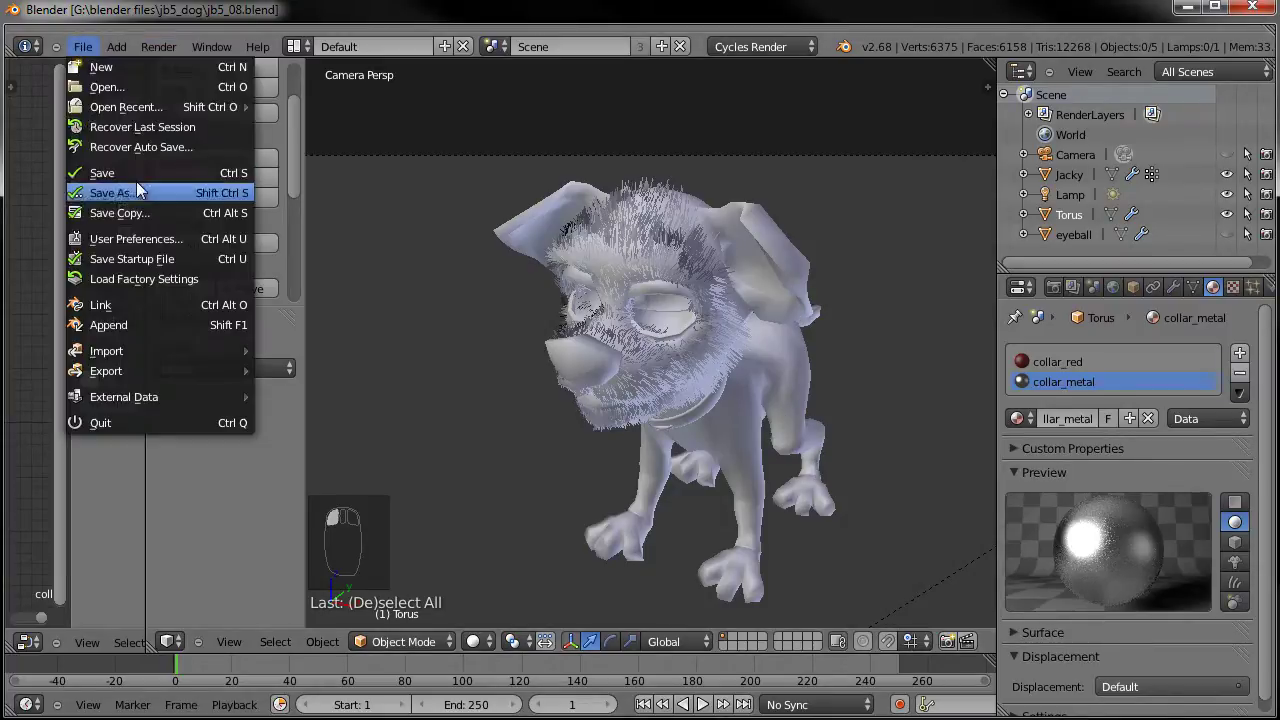
pyautogui.click(82, 46)
pyautogui.click(112, 190)
pyautogui.click(442, 113)
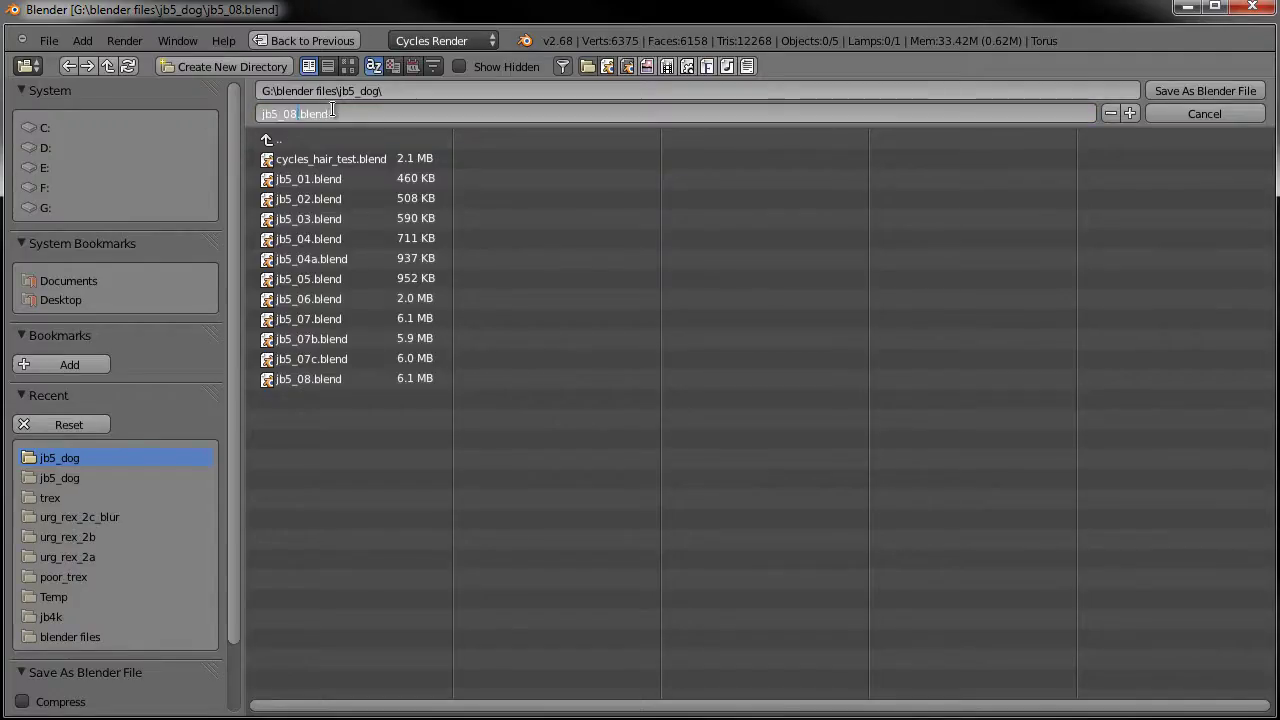
pyautogui.write('b')
pyautogui.click(1188, 91)
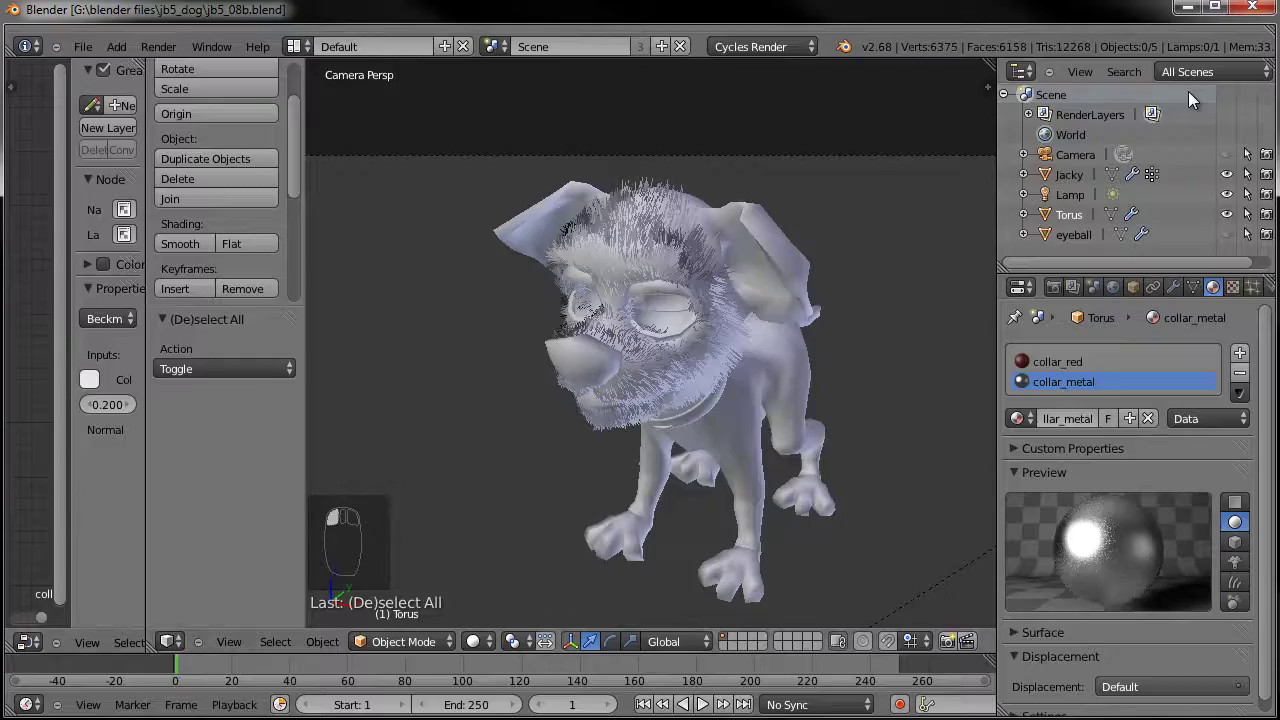
# Switch the render engine to Blender Render and make a test render from the camera.
pyautogui.click(764, 46)
pyautogui.click(752, 67)
pyautogui.keyDown('shift'); pyautogui.scroll(-2, 780, 400); pyautogui.keyUp('shift')
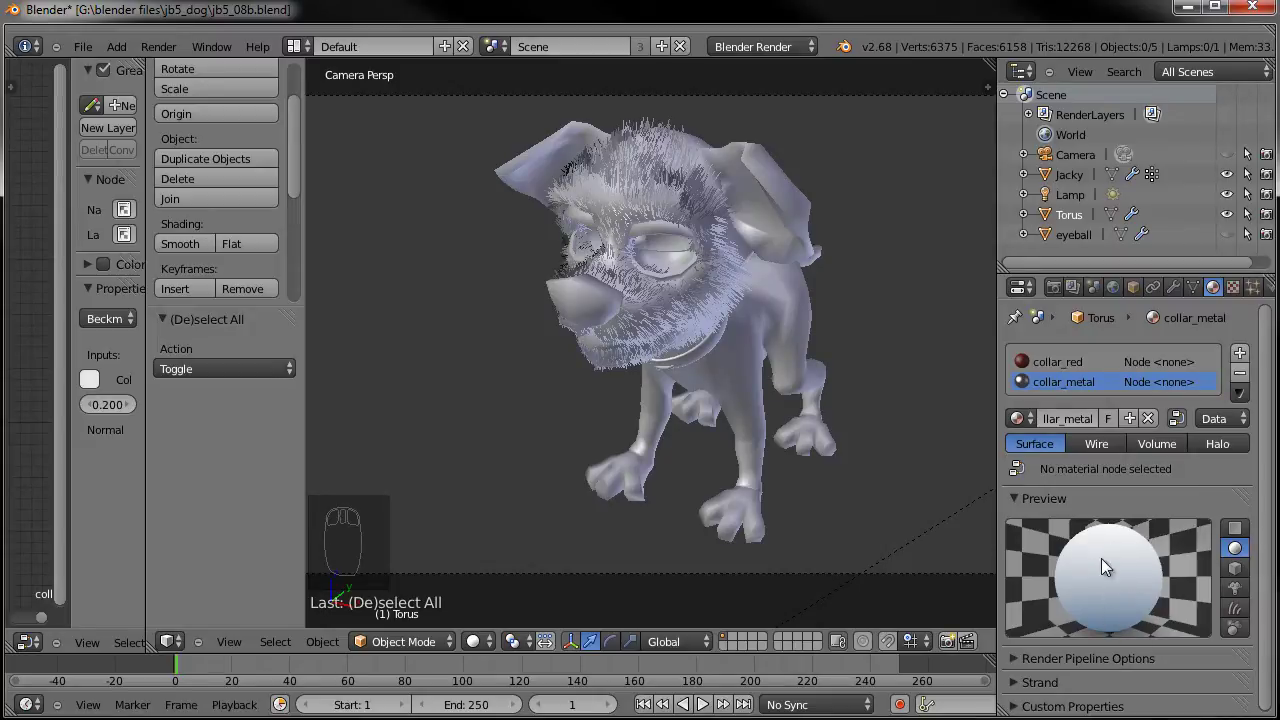
pyautogui.press('F12')
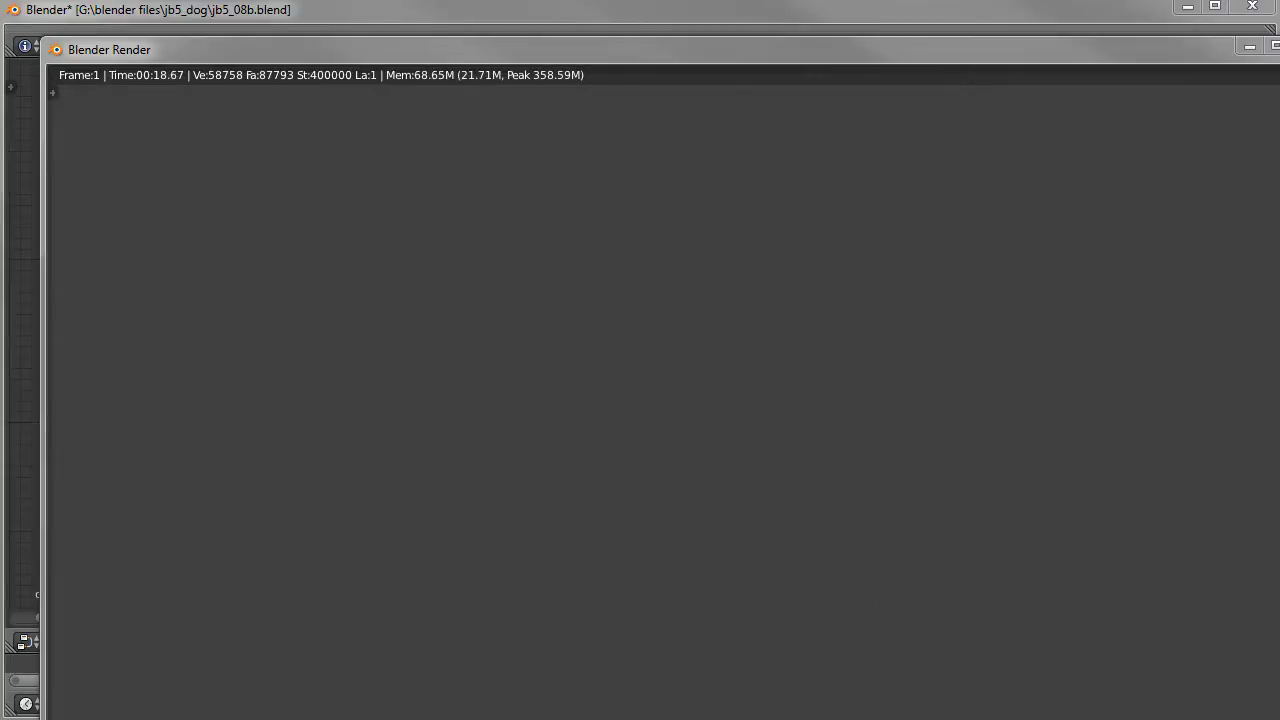
pyautogui.press('Escape')
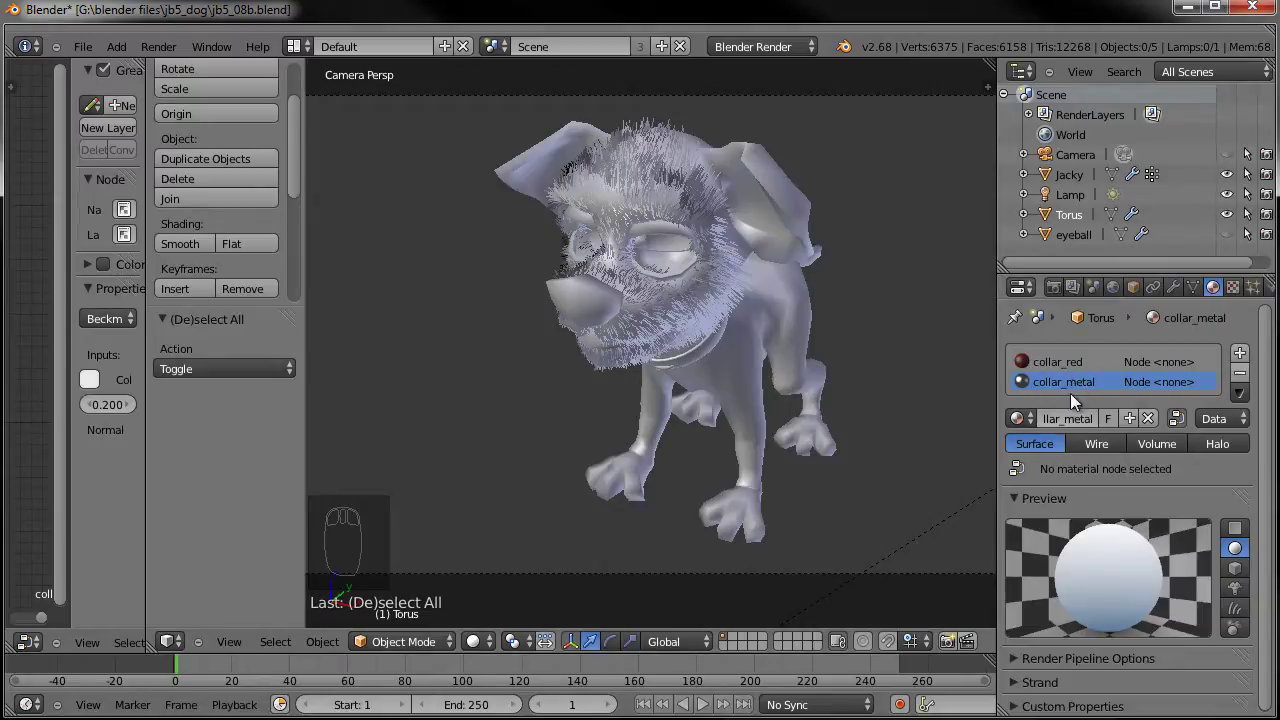
# Turn off nodes for the collar_red material and set its diffuse colour to dark red, about R 0.326, G 0, B 0.037.
pyautogui.click(1058, 362)
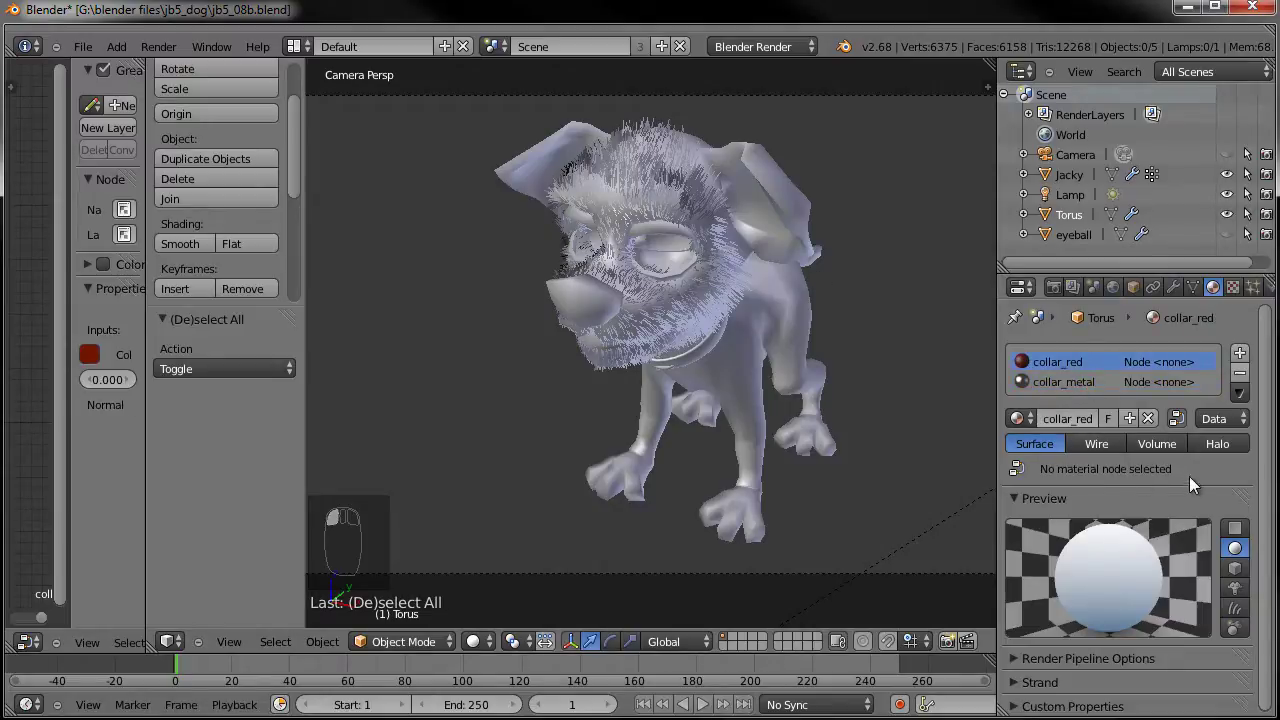
pyautogui.moveTo(997, 482); pyautogui.dragTo(980, 483)
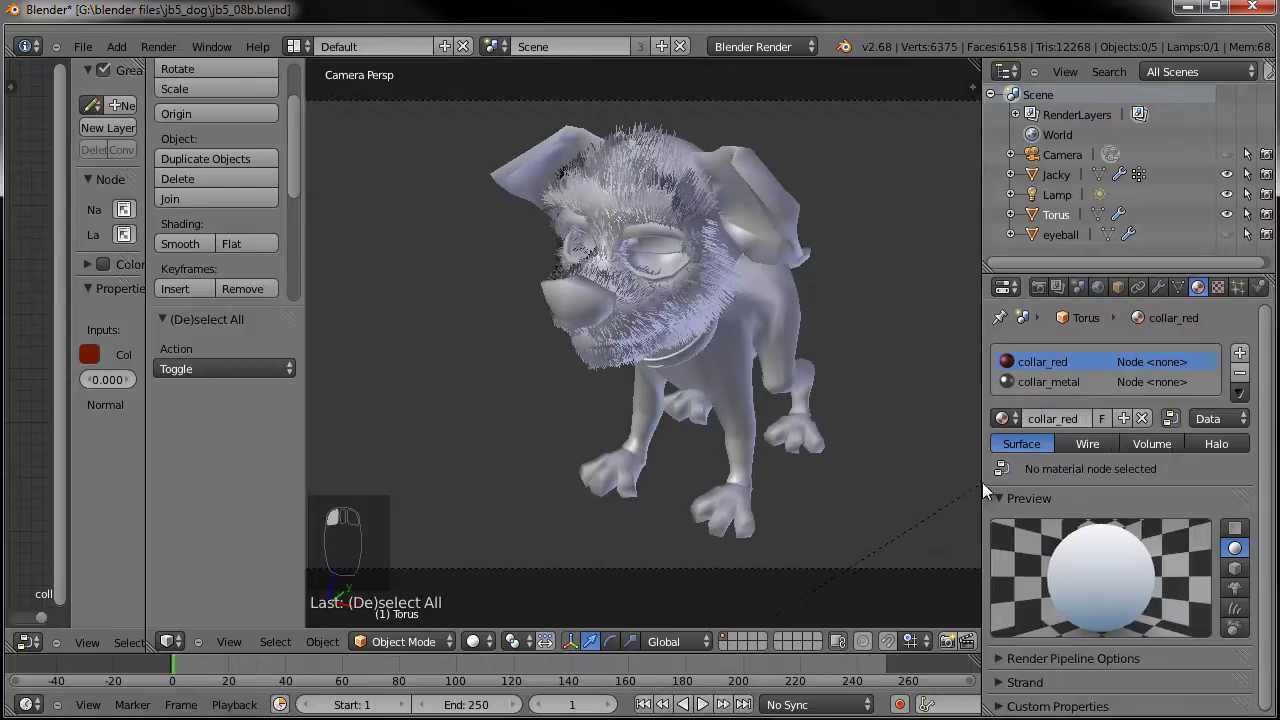
pyautogui.click(1170, 418)
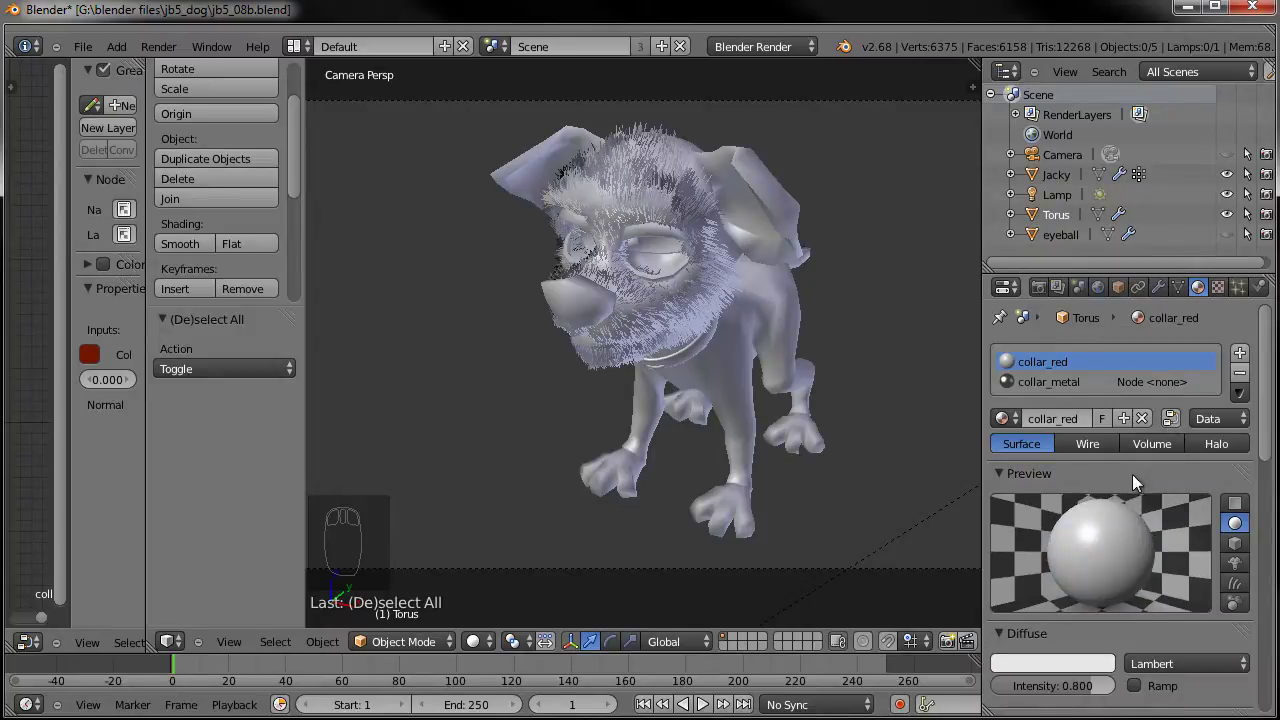
pyautogui.scroll(-1, 1133, 480)
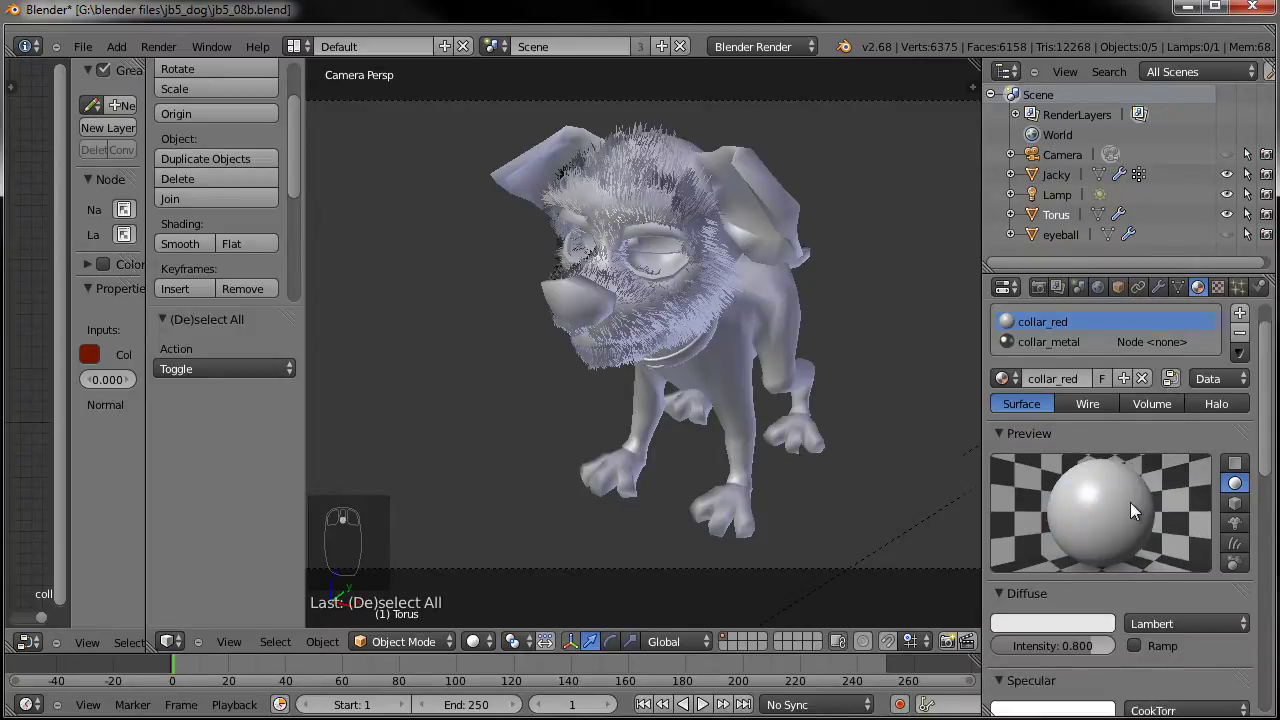
pyautogui.click(1066, 620)
pyautogui.moveTo(1080, 487); pyautogui.dragTo(1016, 514)
pyautogui.moveTo(1099, 368); pyautogui.dragTo(1100, 410)
pyautogui.moveTo(1013, 501); pyautogui.dragTo(1020, 503)
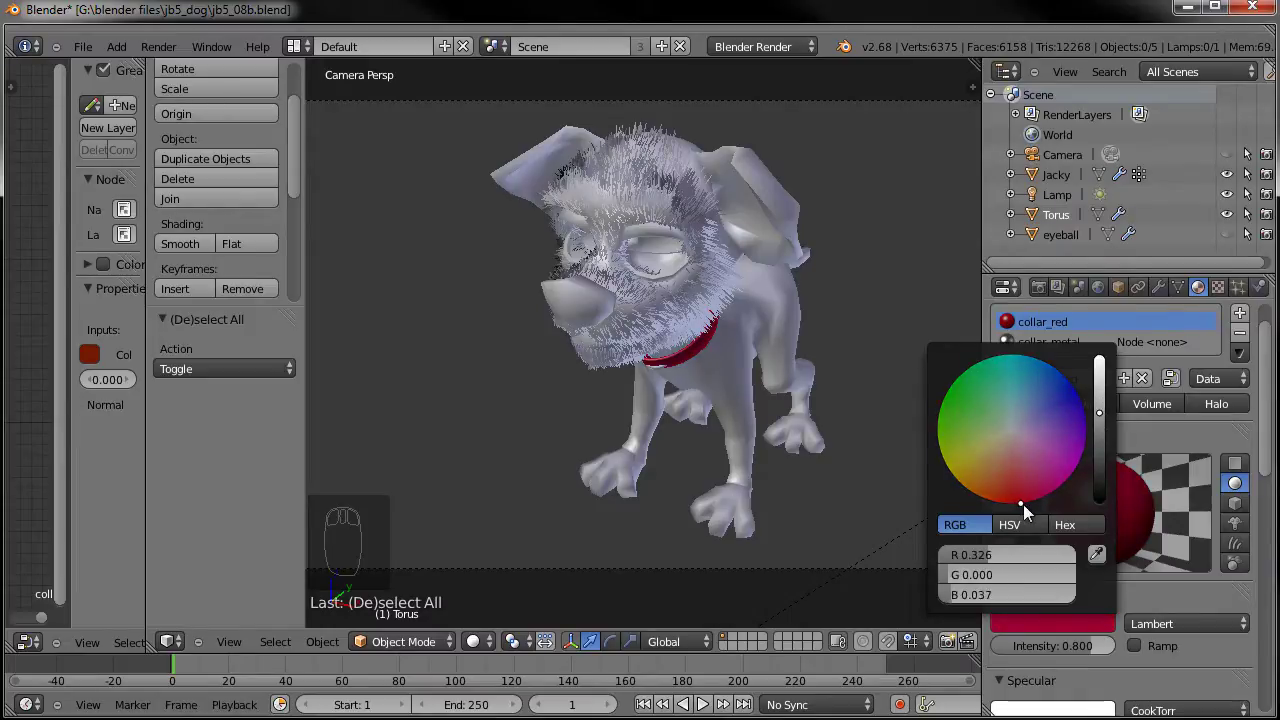
# Reduce collar_red's specular intensity to about 0.259 and set its hardness to 35.
pyautogui.scroll(-1, 1149, 644)
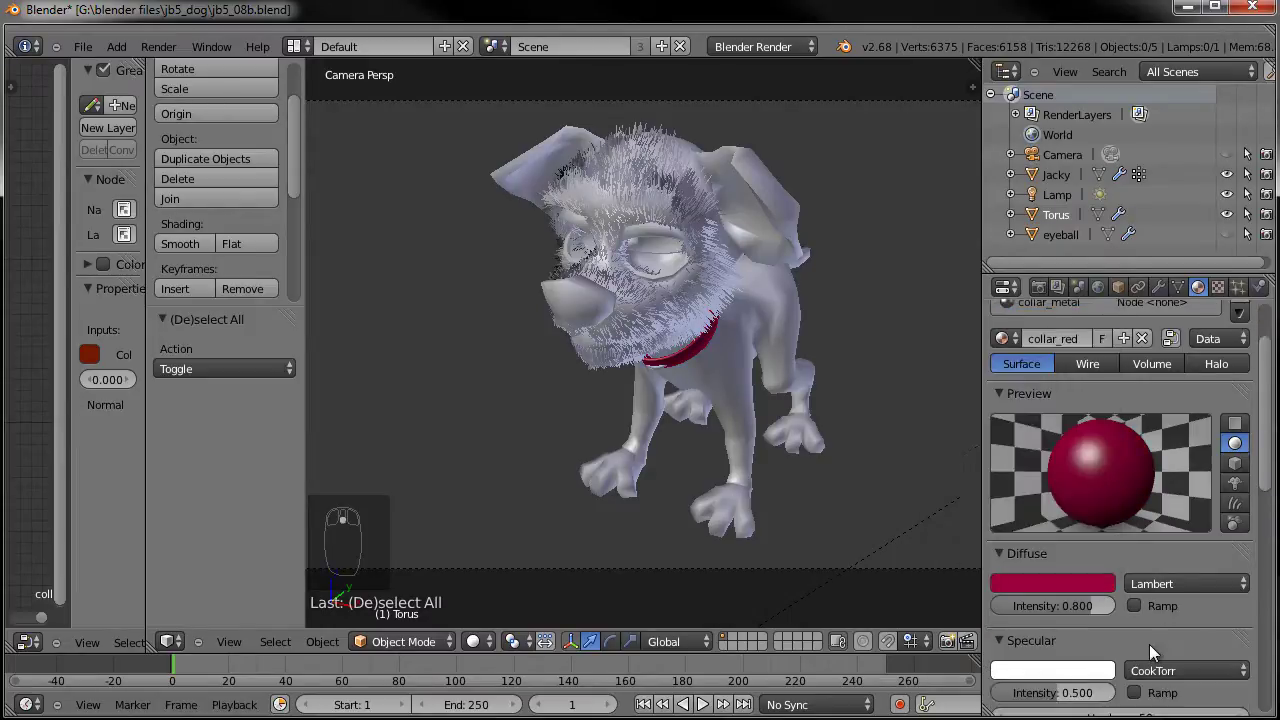
pyautogui.scroll(-2, 1149, 640)
pyautogui.moveTo(1054, 614); pyautogui.dragTo(1026, 614)
pyautogui.moveTo(1126, 642); pyautogui.dragTo(1091, 640)
pyautogui.click(1091, 640)
pyautogui.write('35')
pyautogui.press('Return')
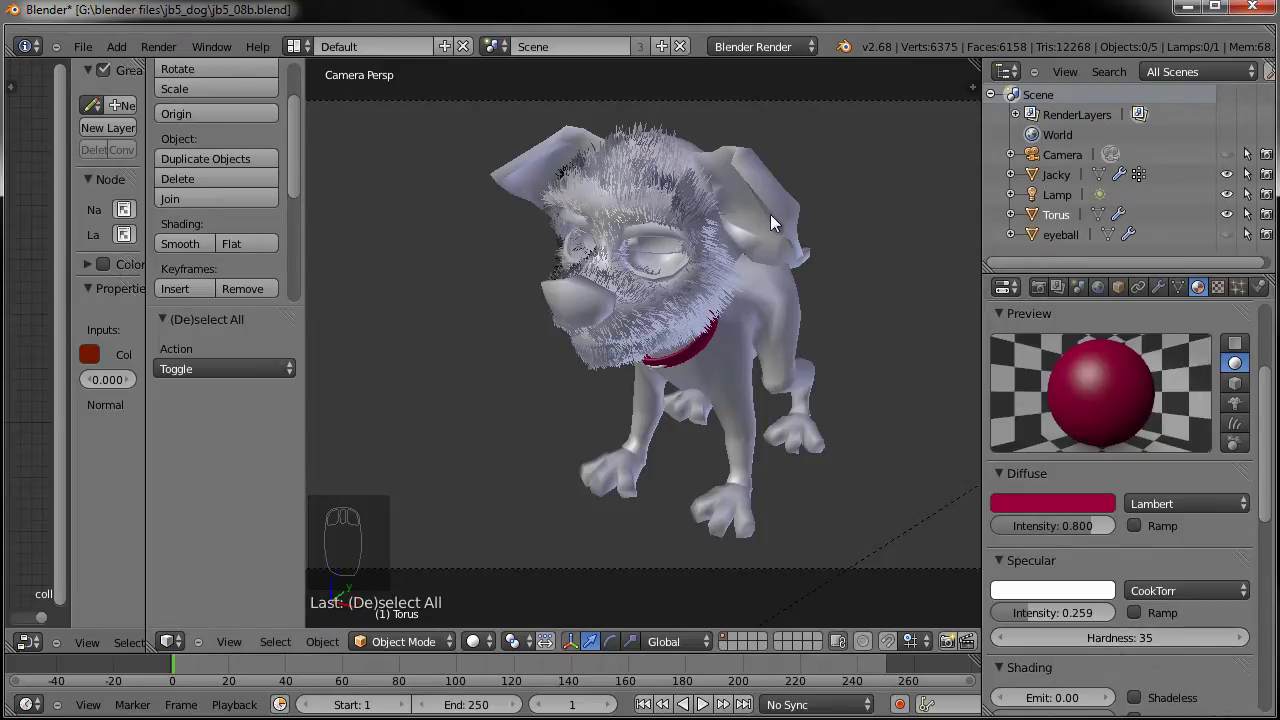
# Set collar_red's specular intensity to 0.2 and its hardness to 20.
pyautogui.moveTo(1065, 614)
pyautogui.mouseDown()
pyautogui.moveTo(1083, 619)
pyautogui.moveTo(1066, 619)
pyautogui.mouseUp()
pyautogui.click(1061, 619)
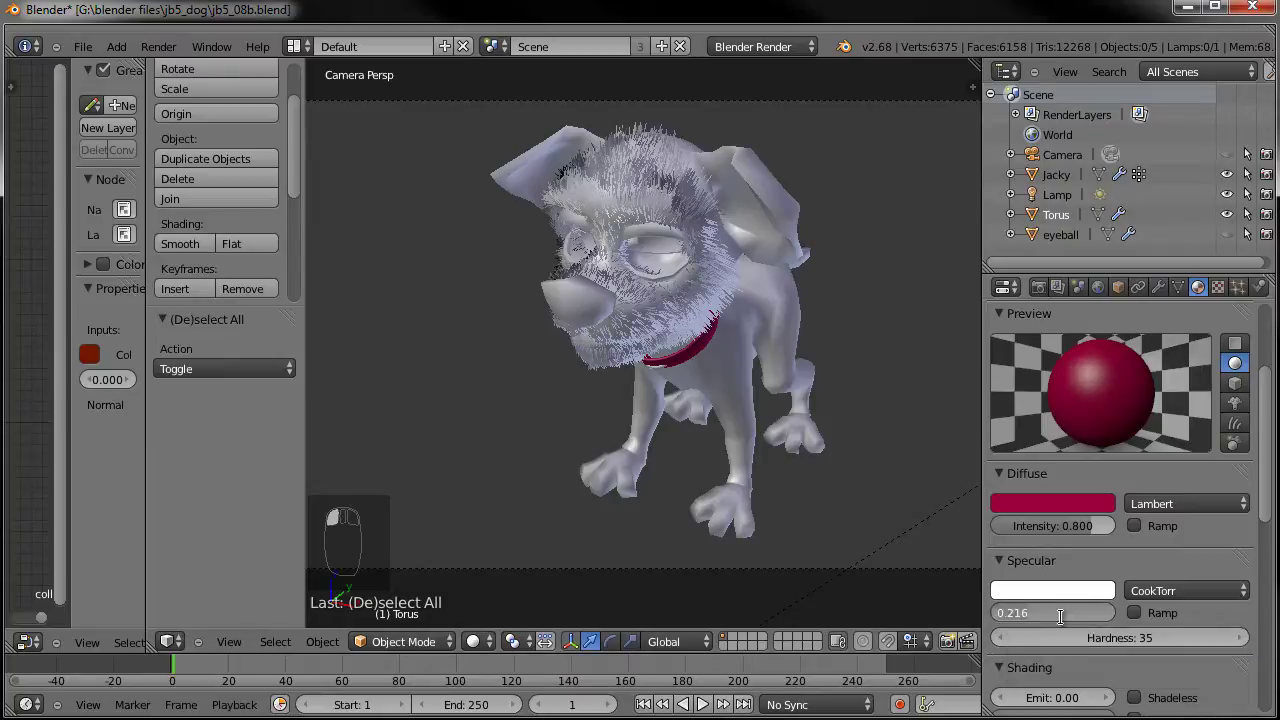
pyautogui.write('0.2')
pyautogui.press('Return')
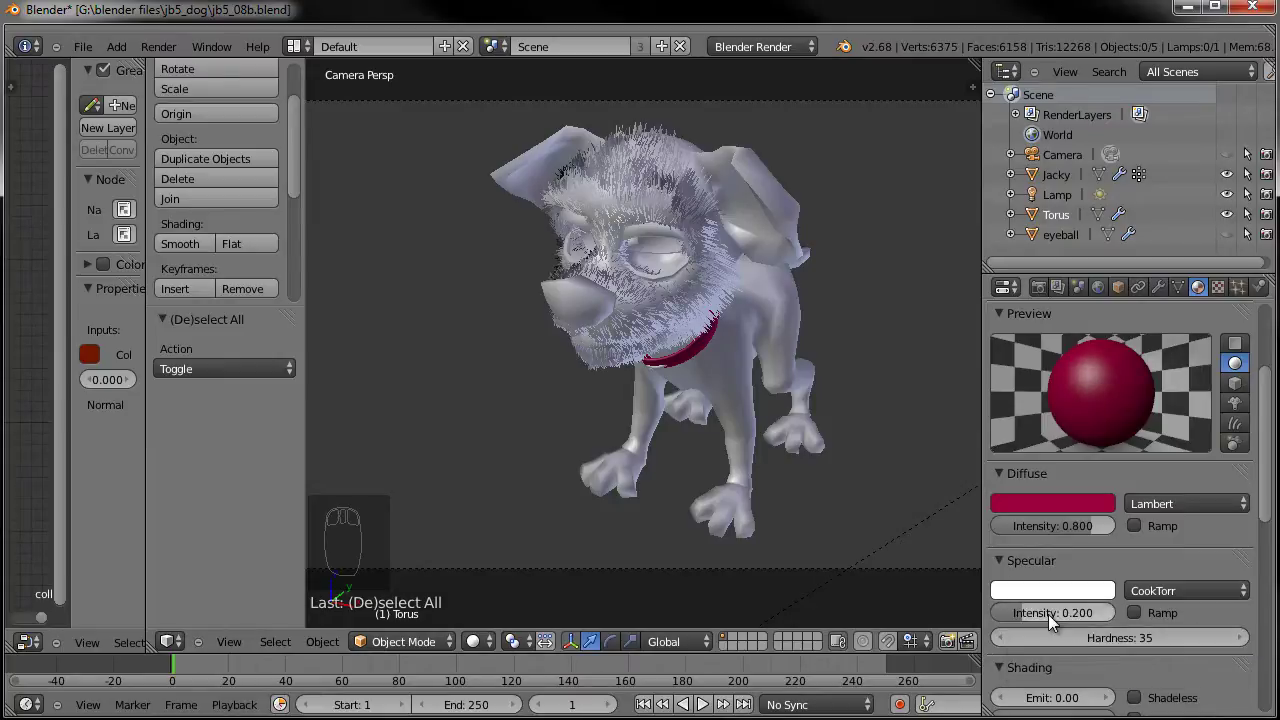
pyautogui.click(1140, 636)
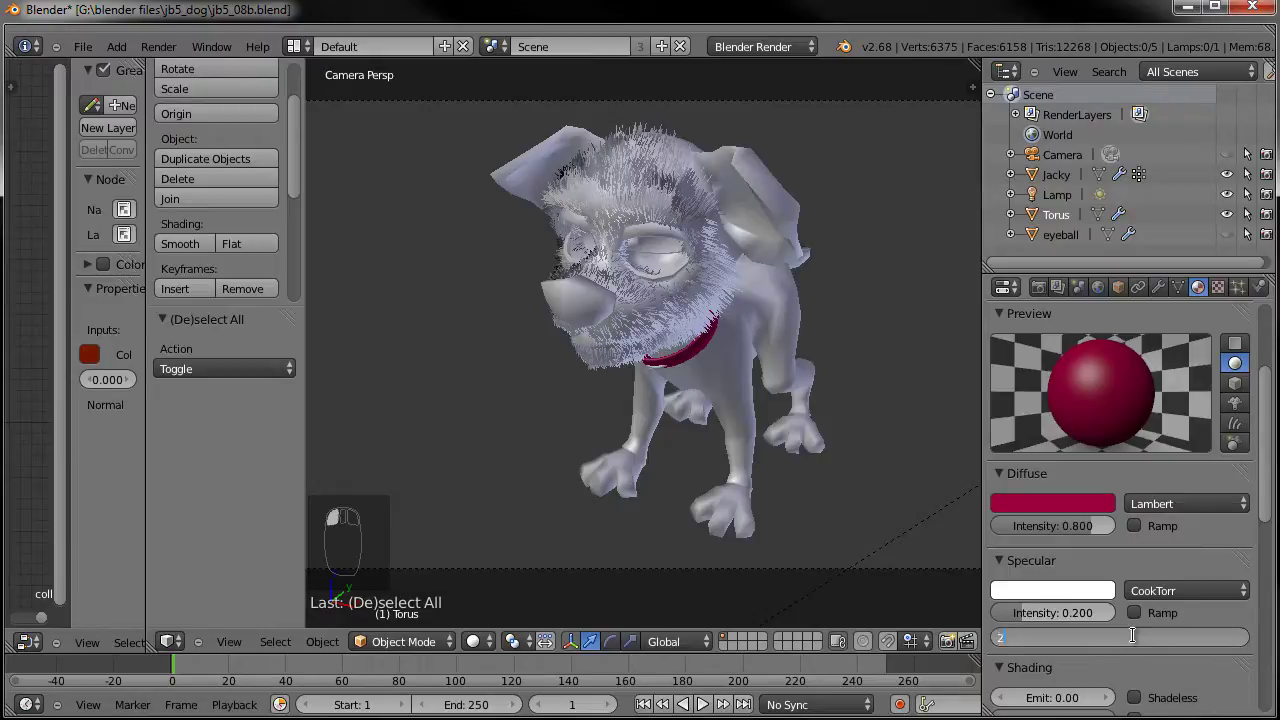
pyautogui.write('20')
pyautogui.press('Return')
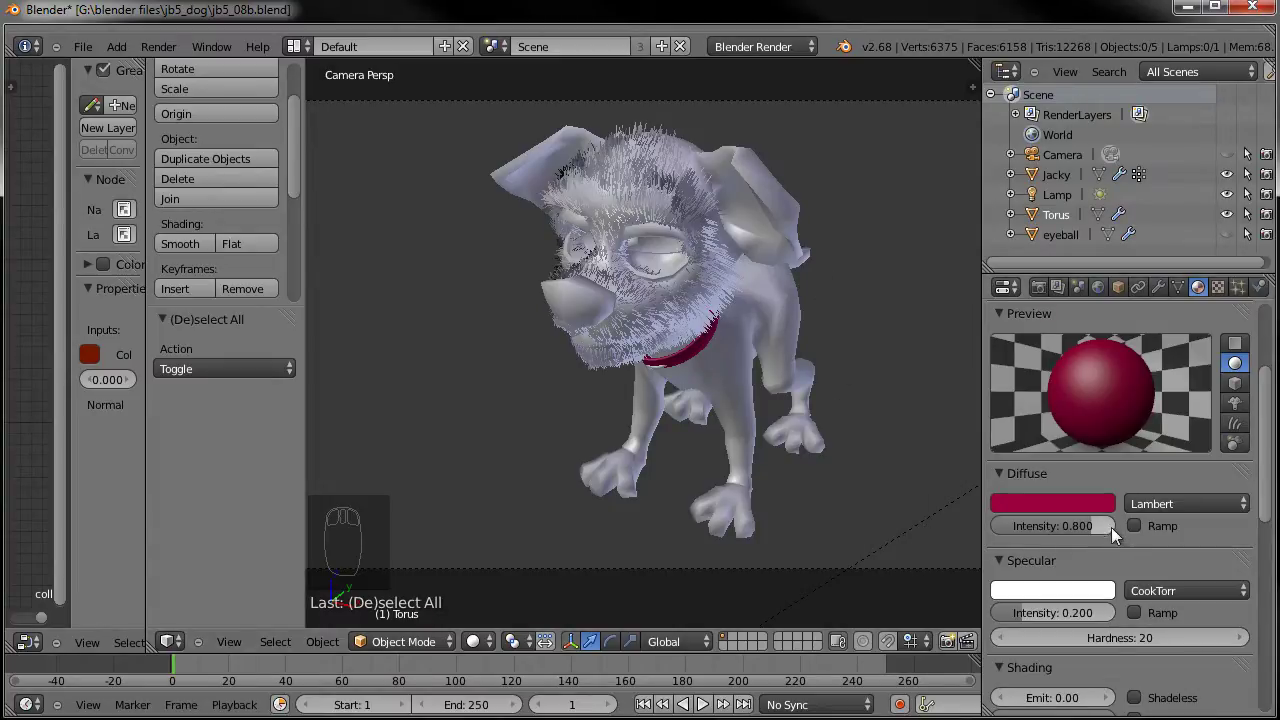
# Set collar_red's specular hardness to 30 and raise its diffuse intensity to 1.0.
pyautogui.scroll(1, 1119, 535)
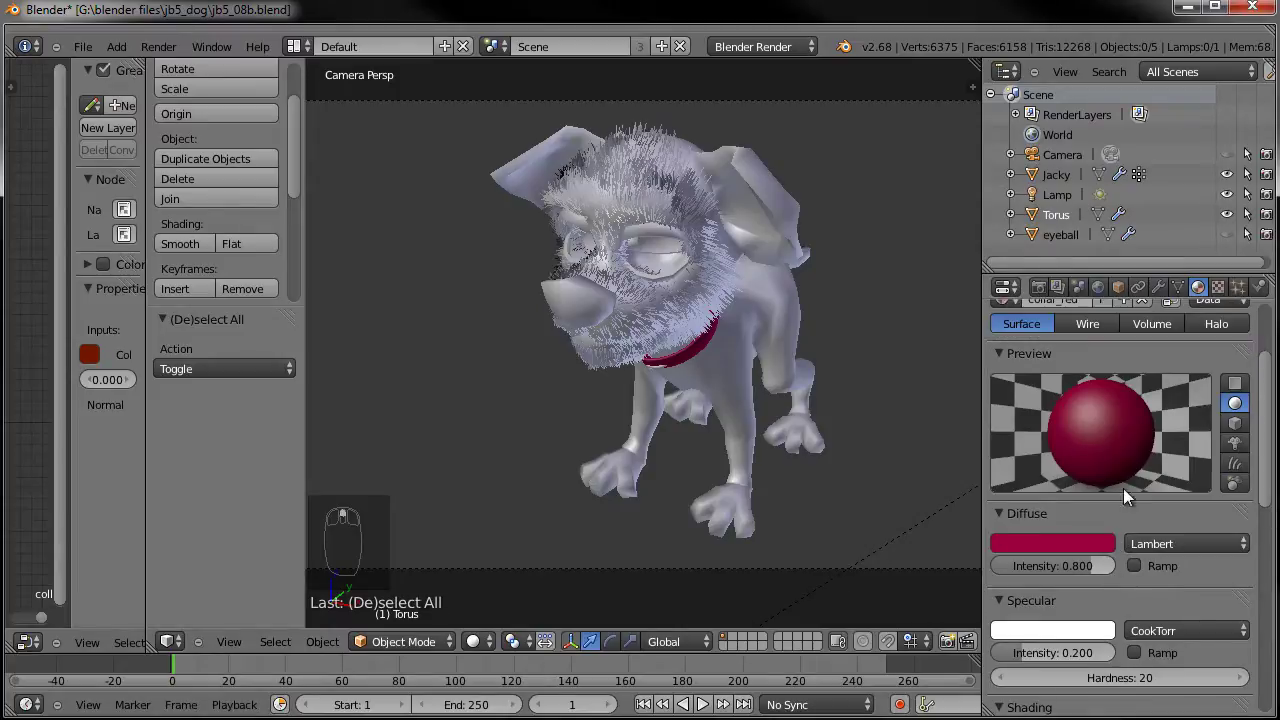
pyautogui.click(1147, 677)
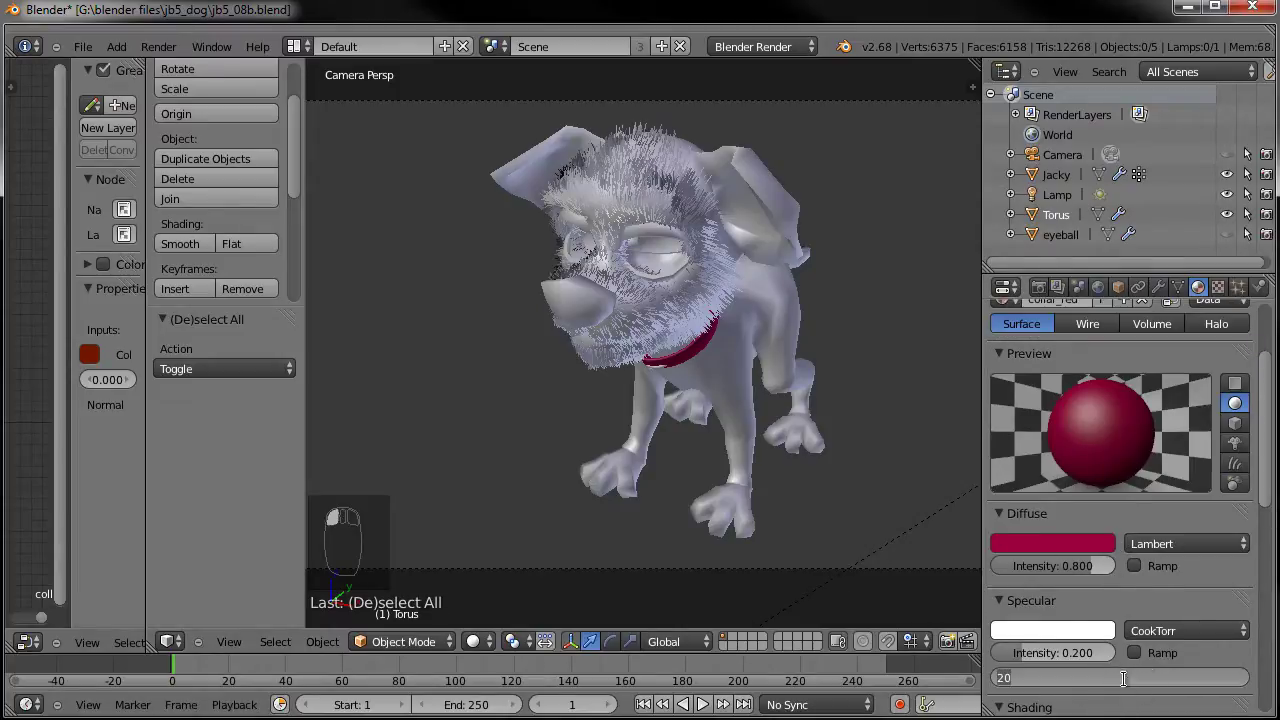
pyautogui.write('30')
pyautogui.press('Return')
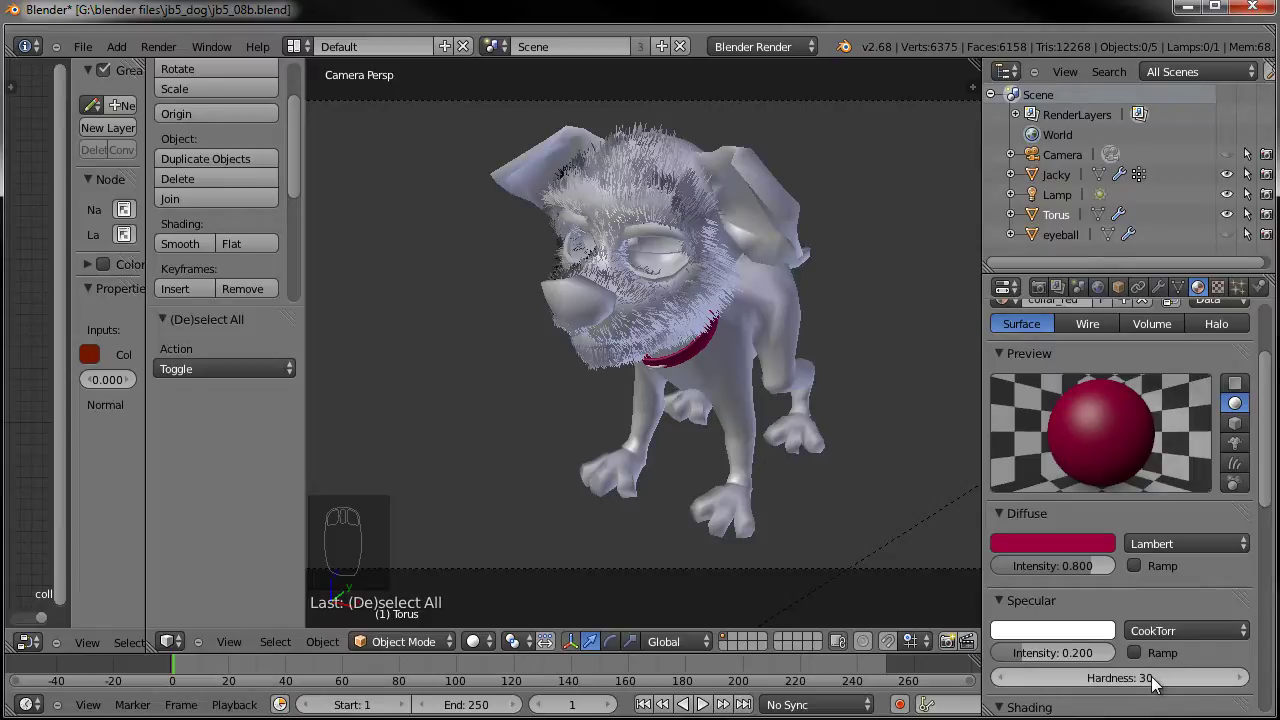
pyautogui.click(1068, 546)
pyautogui.moveTo(1110, 565); pyautogui.dragTo(1142, 615)
pyautogui.scroll(3, 1107, 403)
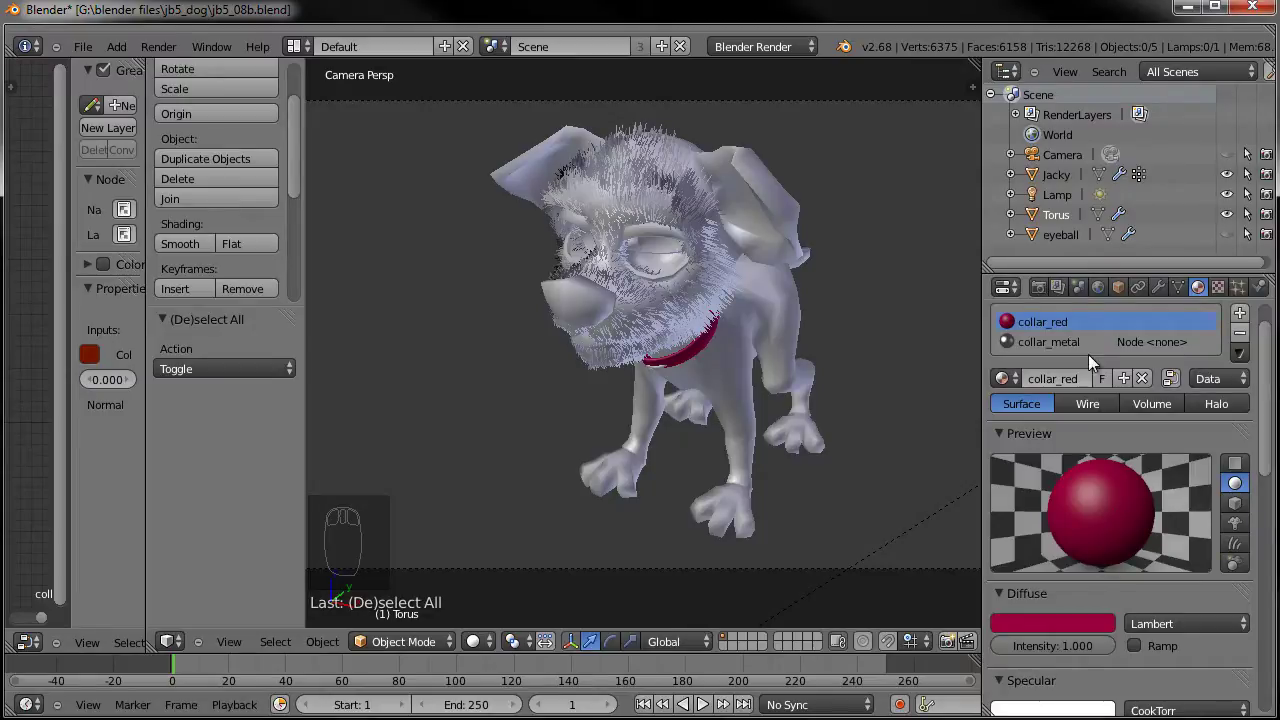
# Turn off nodes for the collar_metal material and enable Mirror on it with a reflectivity of 0.25.
pyautogui.click(1056, 343)
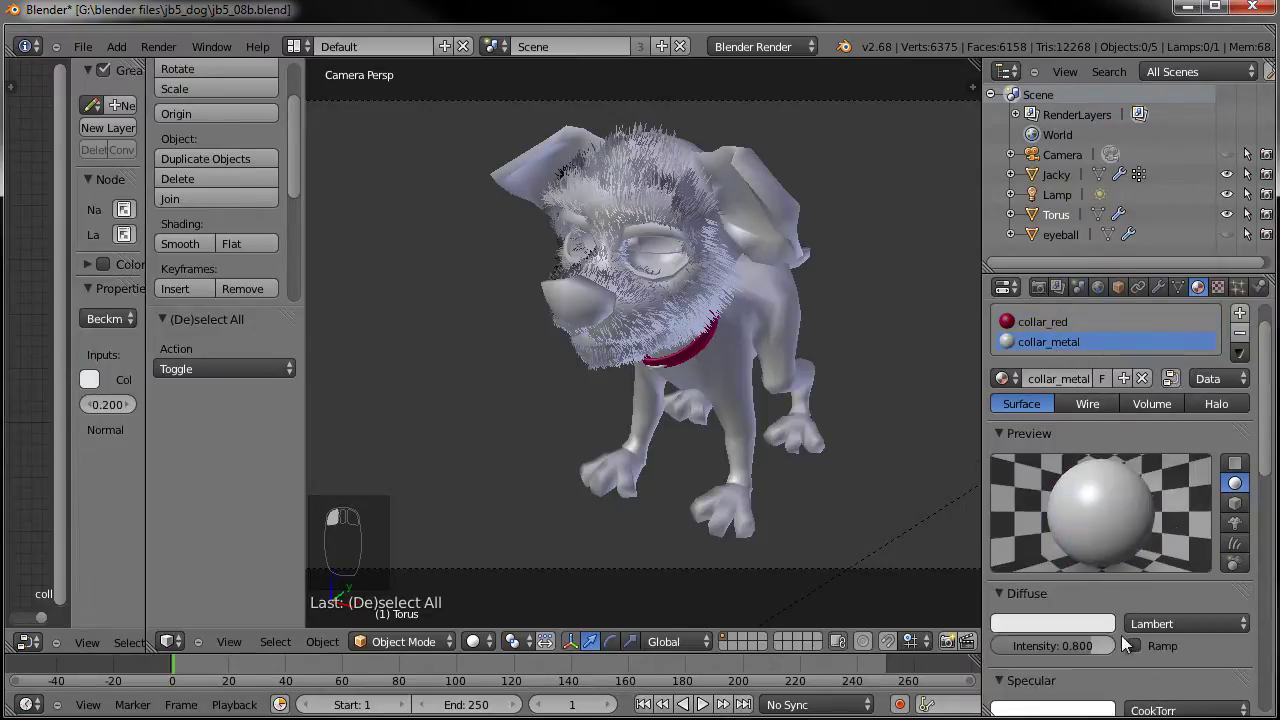
pyautogui.scroll(-5, 1119, 635)
pyautogui.scroll(-3, 1119, 629)
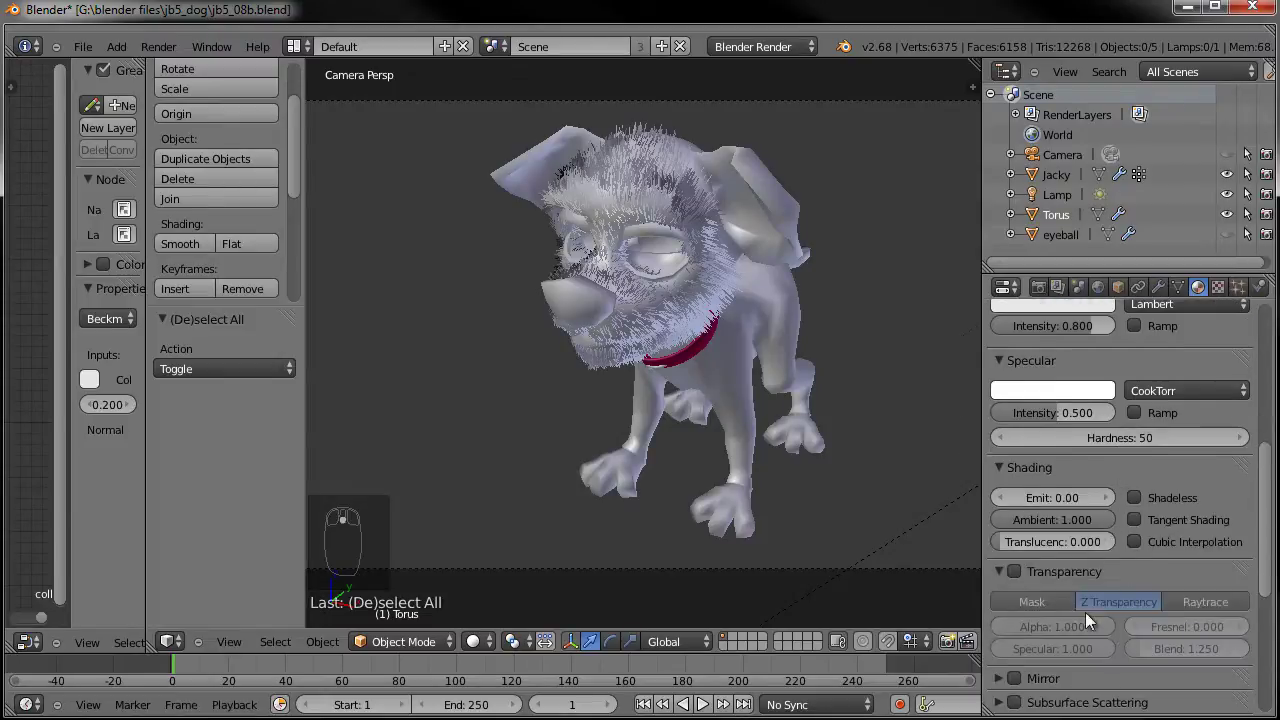
pyautogui.scroll(-3, 1039, 603)
pyautogui.click(1015, 558)
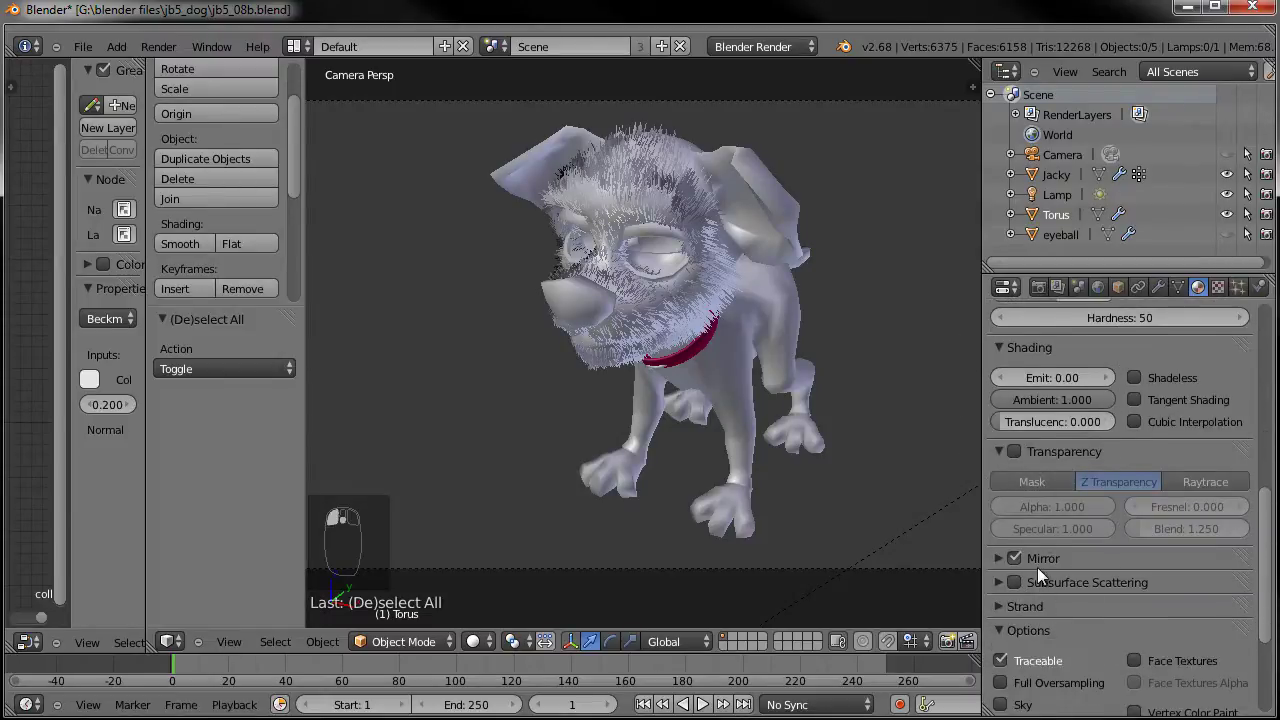
pyautogui.click(998, 558)
pyautogui.click(1110, 589)
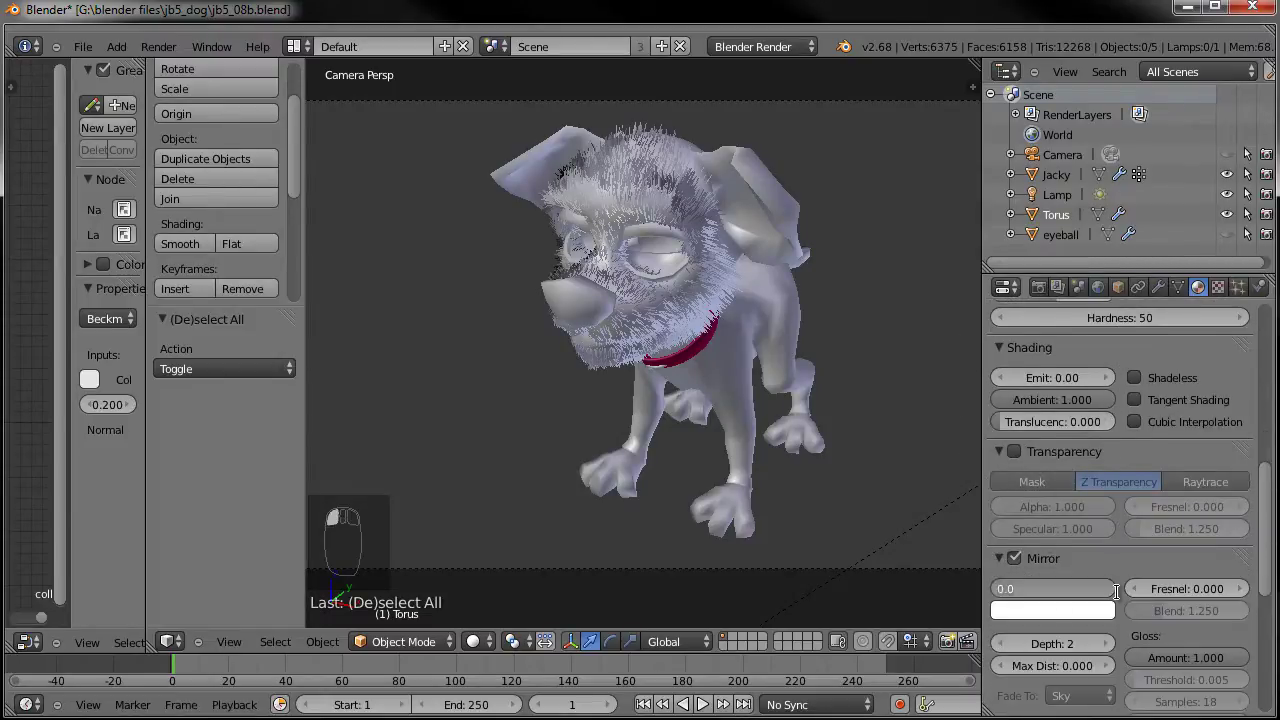
pyautogui.press('BackSpace')
pyautogui.write('.25')
pyautogui.press('Return')
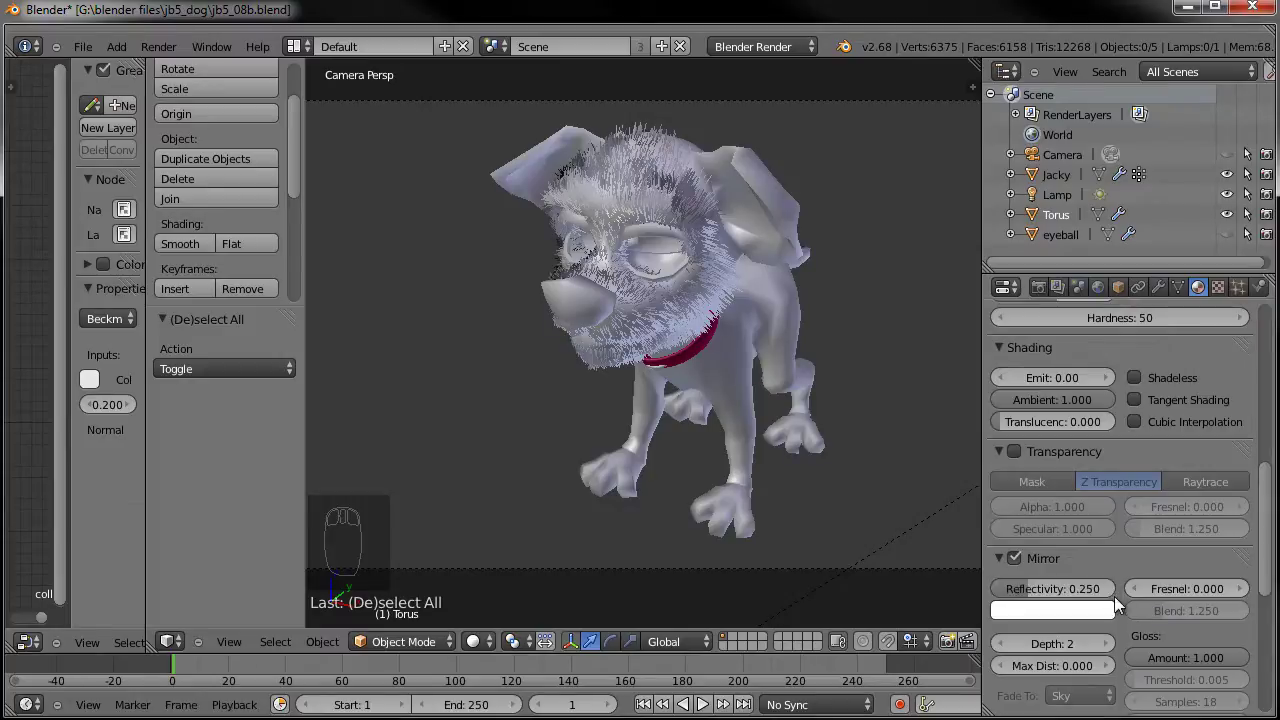
# Darken collar_metal's diffuse colour to a medium grey and raise its diffuse intensity to 1.0.
pyautogui.scroll(2, 1118, 592)
pyautogui.scroll(3, 1100, 580)
pyautogui.click(997, 441)
pyautogui.click(996, 464)
pyautogui.scroll(3, 1064, 487)
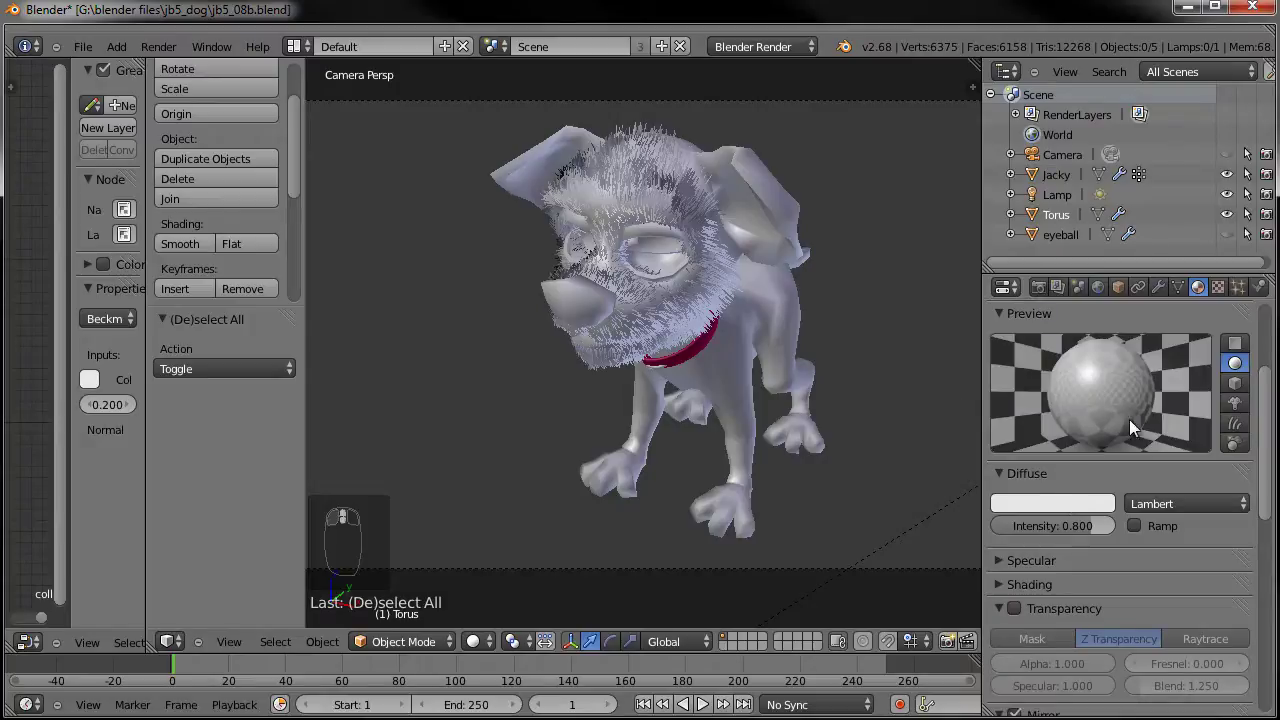
pyautogui.scroll(-1, 1129, 399)
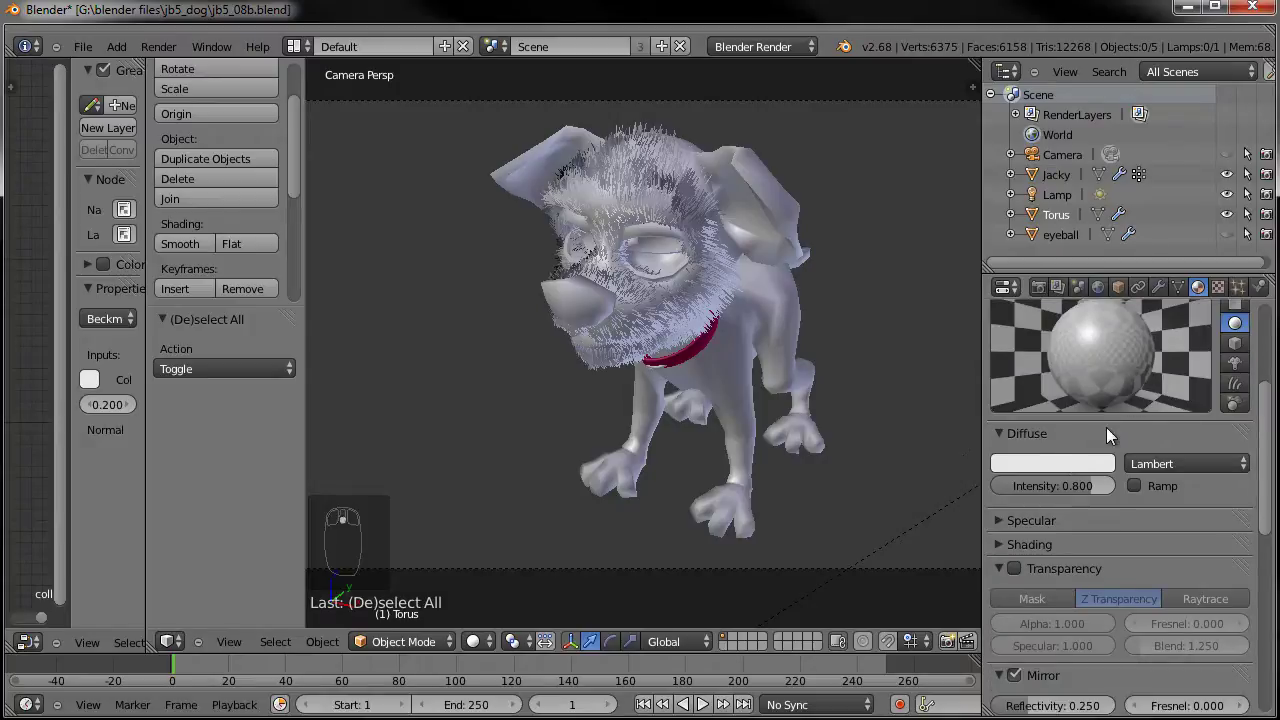
pyautogui.click(997, 520)
pyautogui.click(1053, 463)
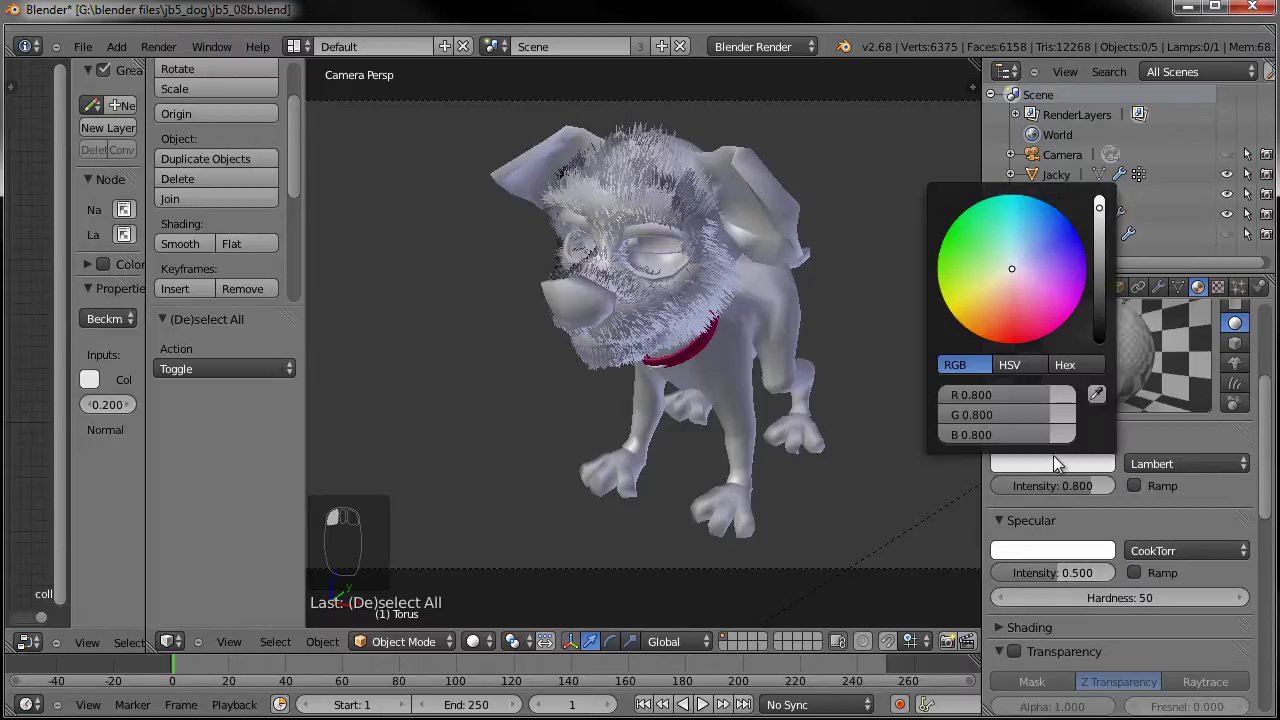
pyautogui.moveTo(1100, 206); pyautogui.dragTo(1100, 266)
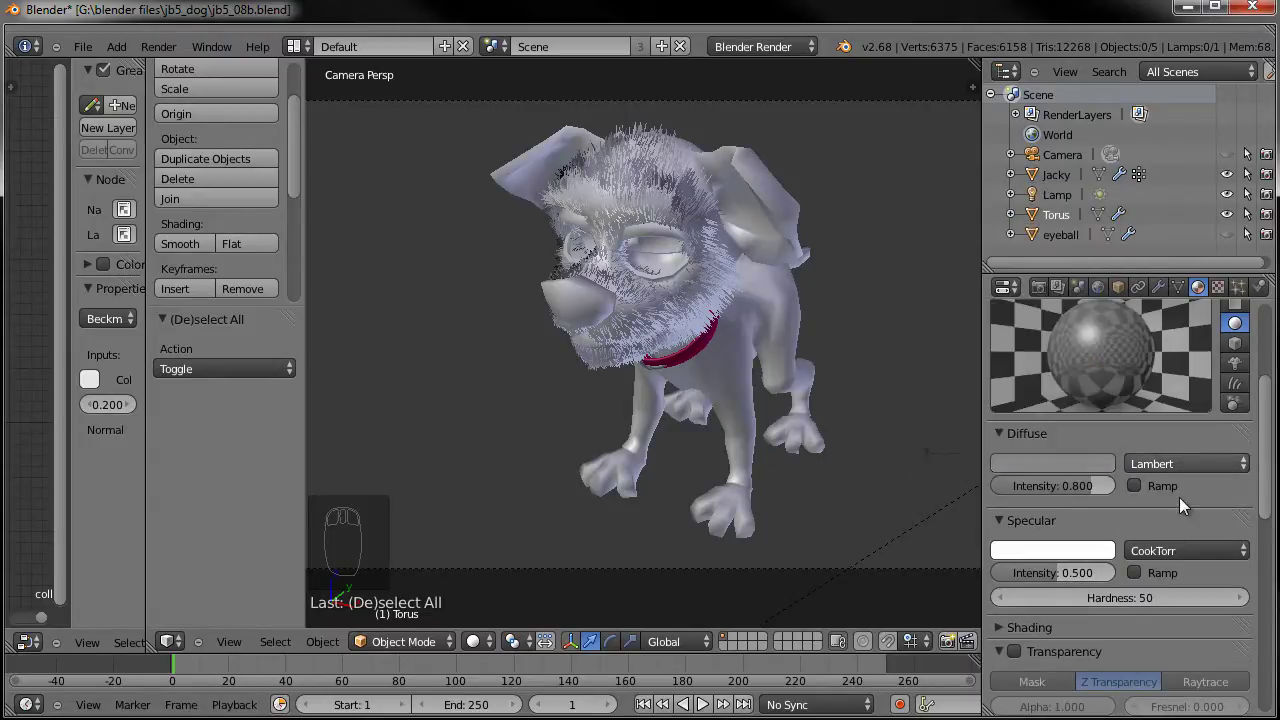
pyautogui.moveTo(1095, 489); pyautogui.dragTo(1150, 486)
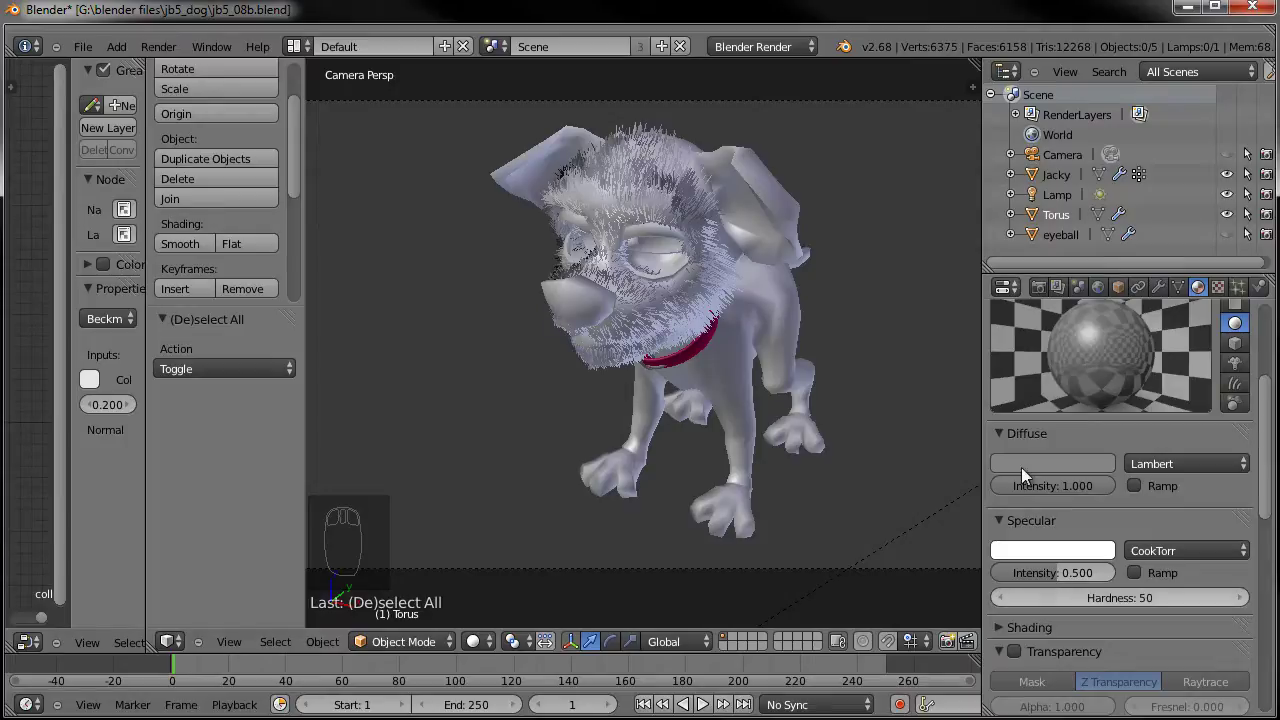
pyautogui.moveTo(1067, 578)
pyautogui.mouseDown()
pyautogui.moveTo(1017, 577)
pyautogui.moveTo(1064, 572)
pyautogui.mouseUp()
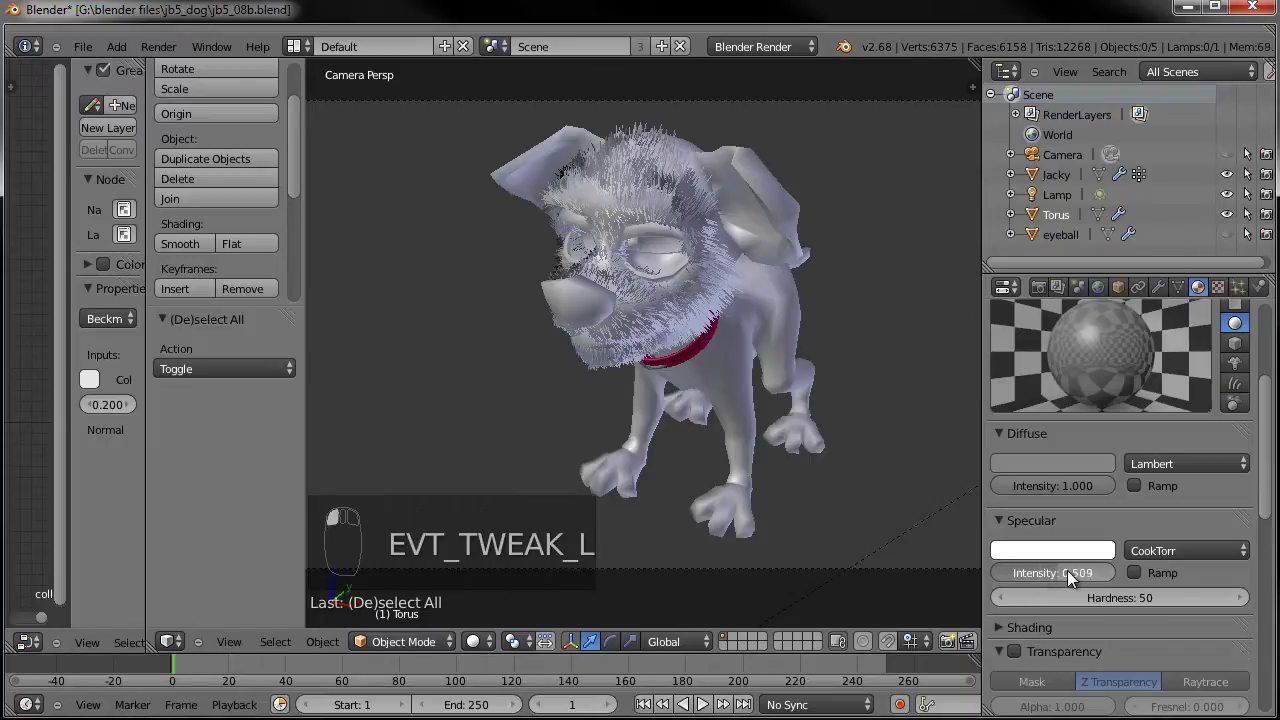
pyautogui.click(1071, 572)
pyautogui.write('0.586')
pyautogui.press('Return')
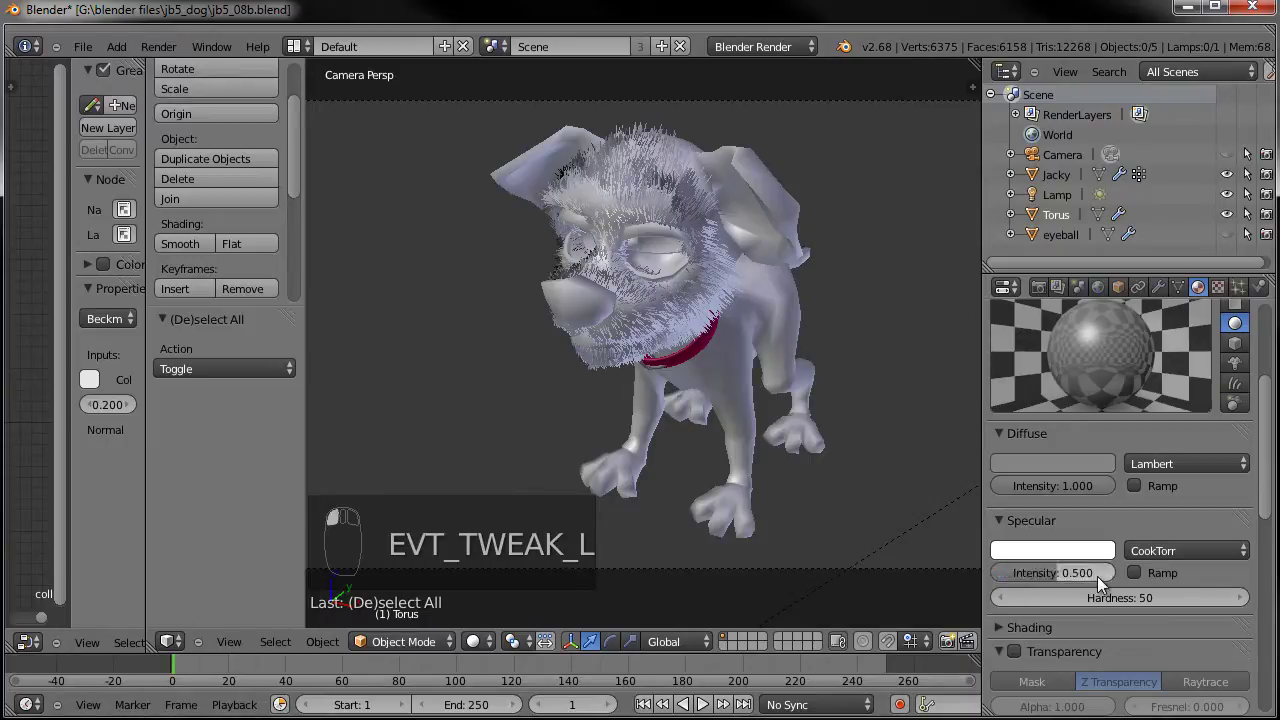
# Set collar_metal's specular hardness to 3 and its specular intensity to 0.75.
pyautogui.moveTo(1104, 602); pyautogui.dragTo(955, 613)
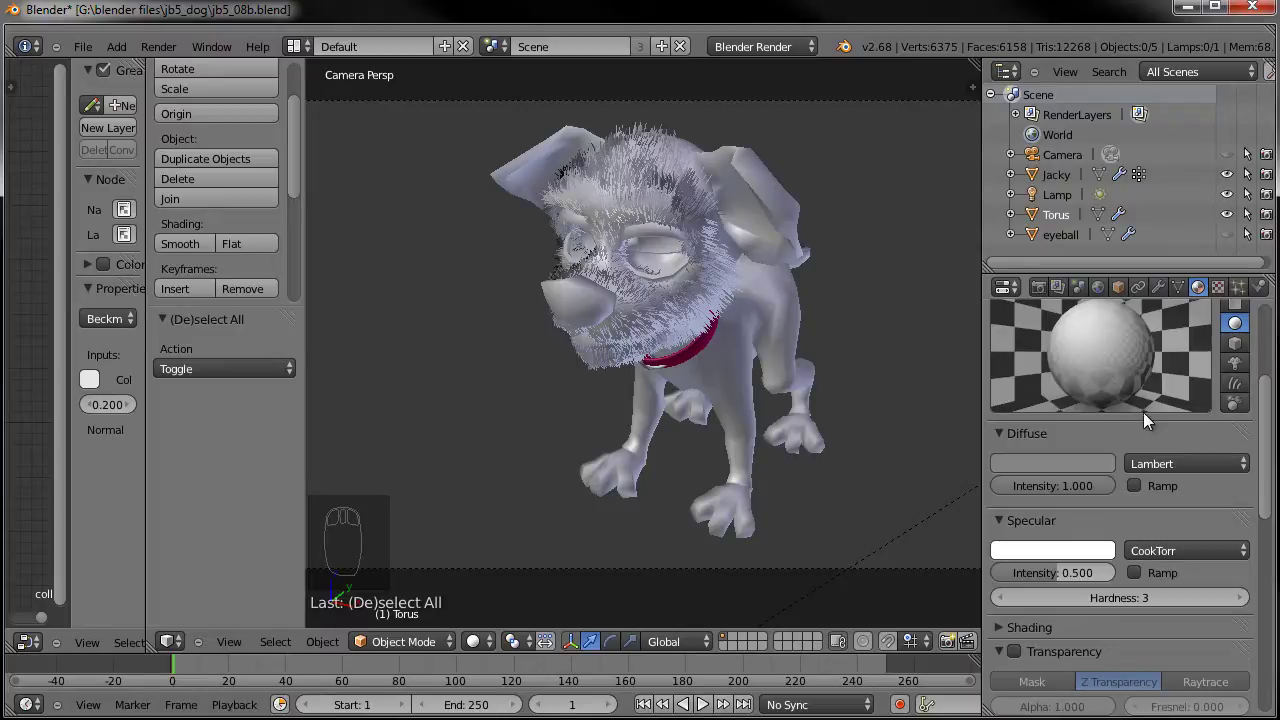
pyautogui.moveTo(1055, 575); pyautogui.dragTo(1065, 576)
pyautogui.click(1065, 576)
pyautogui.write('0.75')
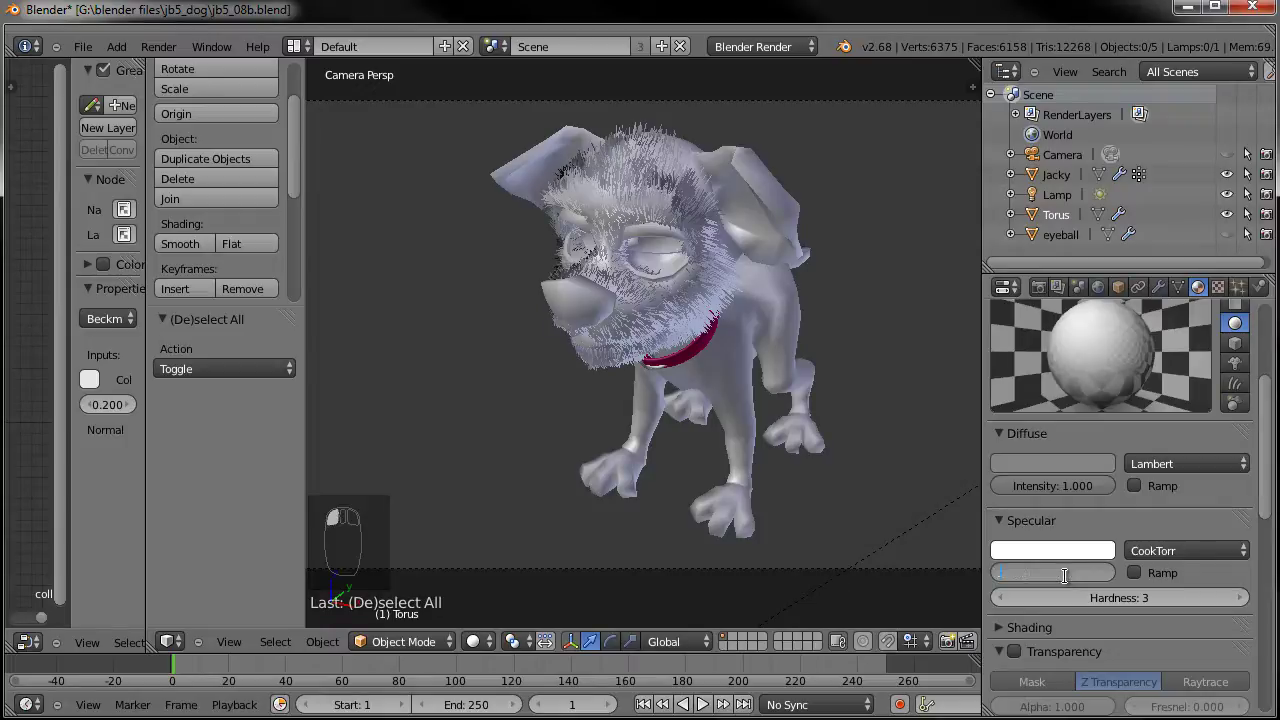
pyautogui.press('Return')
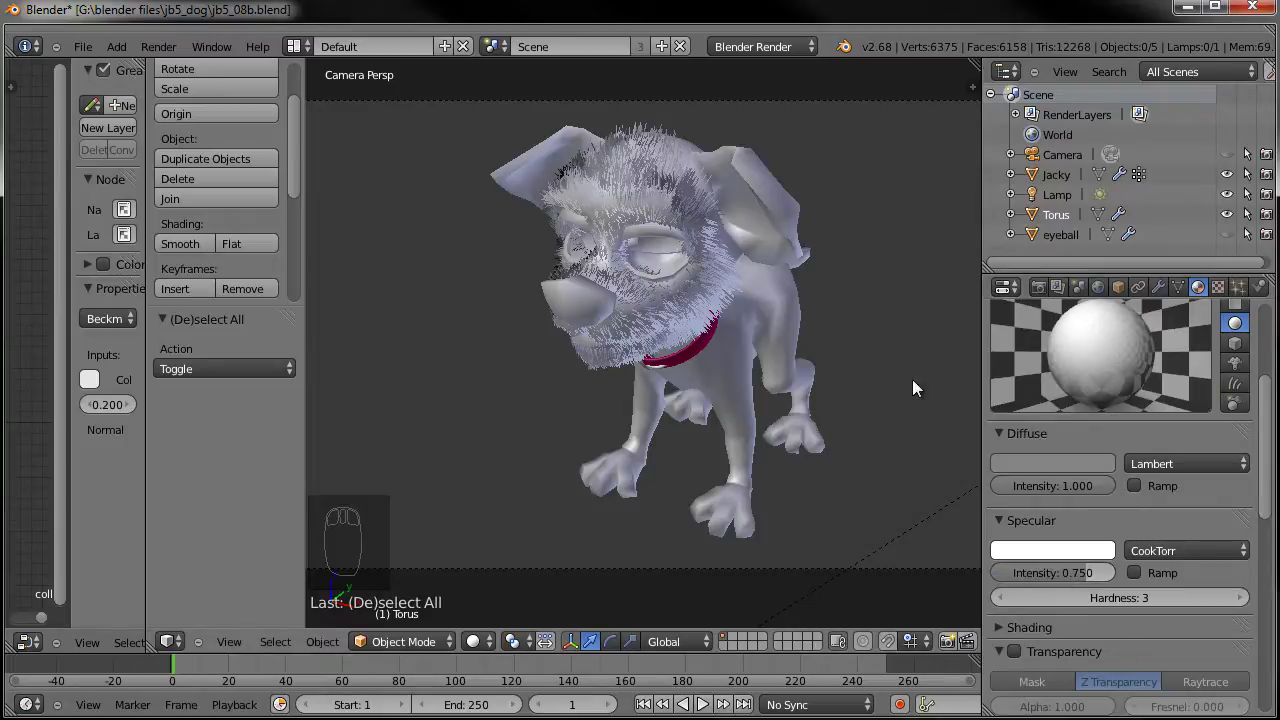
# Select the dog's body and turn off nodes for its jacky material.
pyautogui.moveTo(891, 374); pyautogui.dragTo(811, 431, button='middle')
pyautogui.scroll(5, 802, 394)
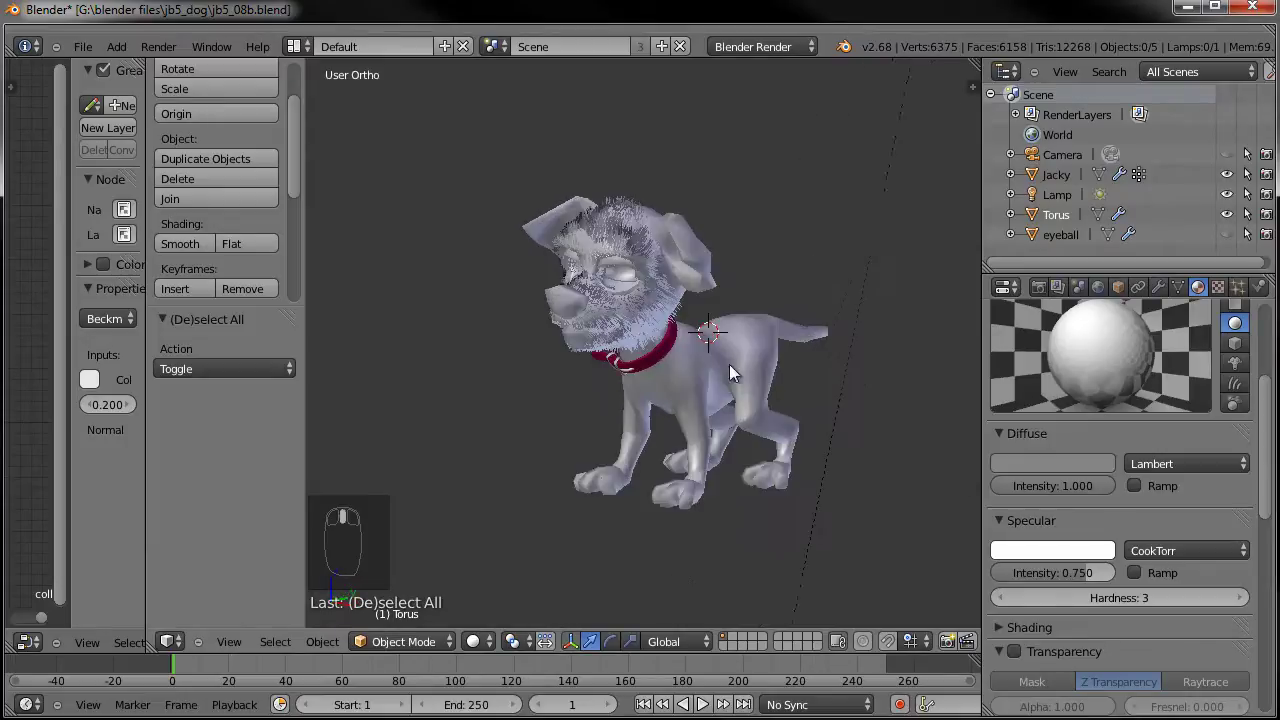
pyautogui.rightClick(851, 411)
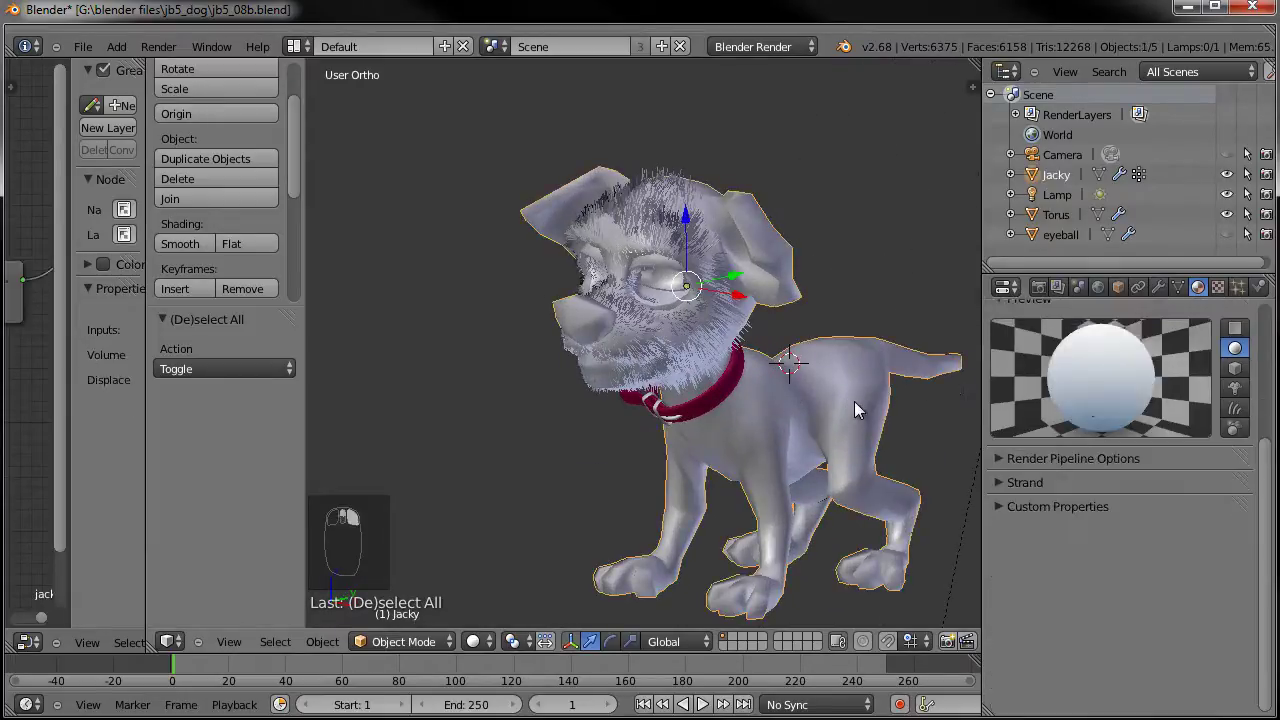
pyautogui.click(1147, 404)
pyautogui.click(996, 459)
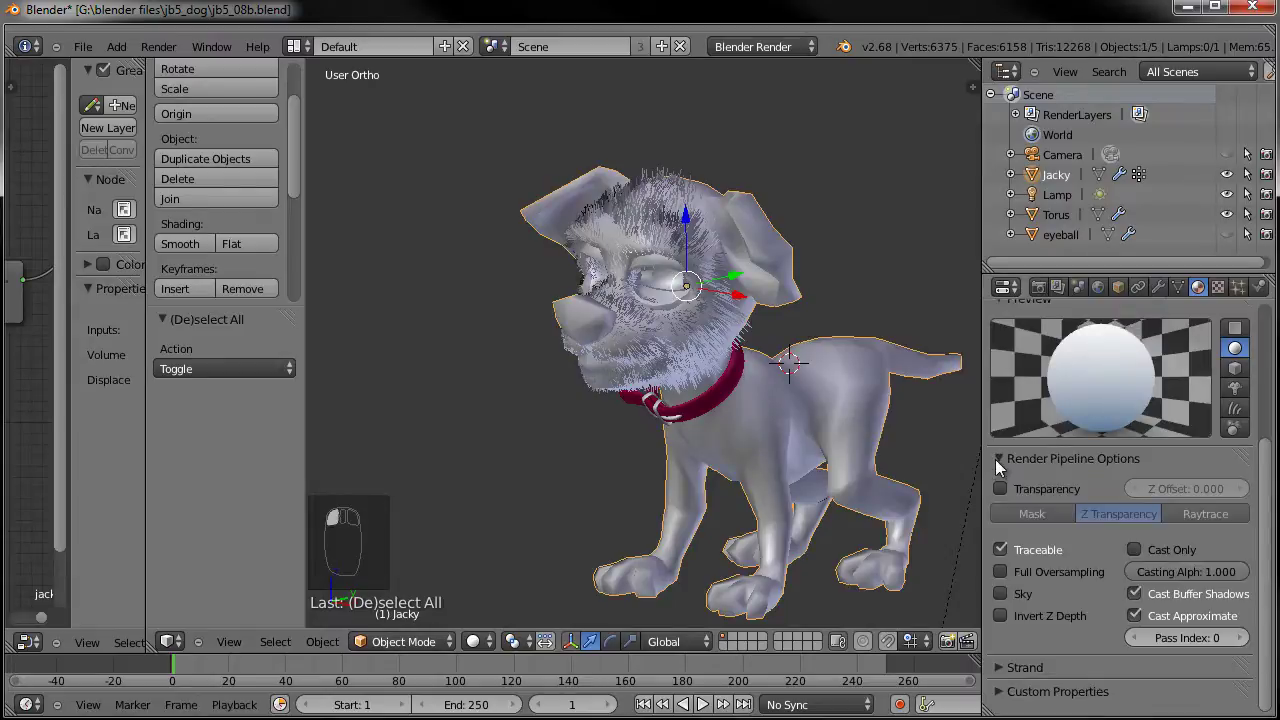
pyautogui.click(995, 459)
pyautogui.scroll(5, 1108, 398)
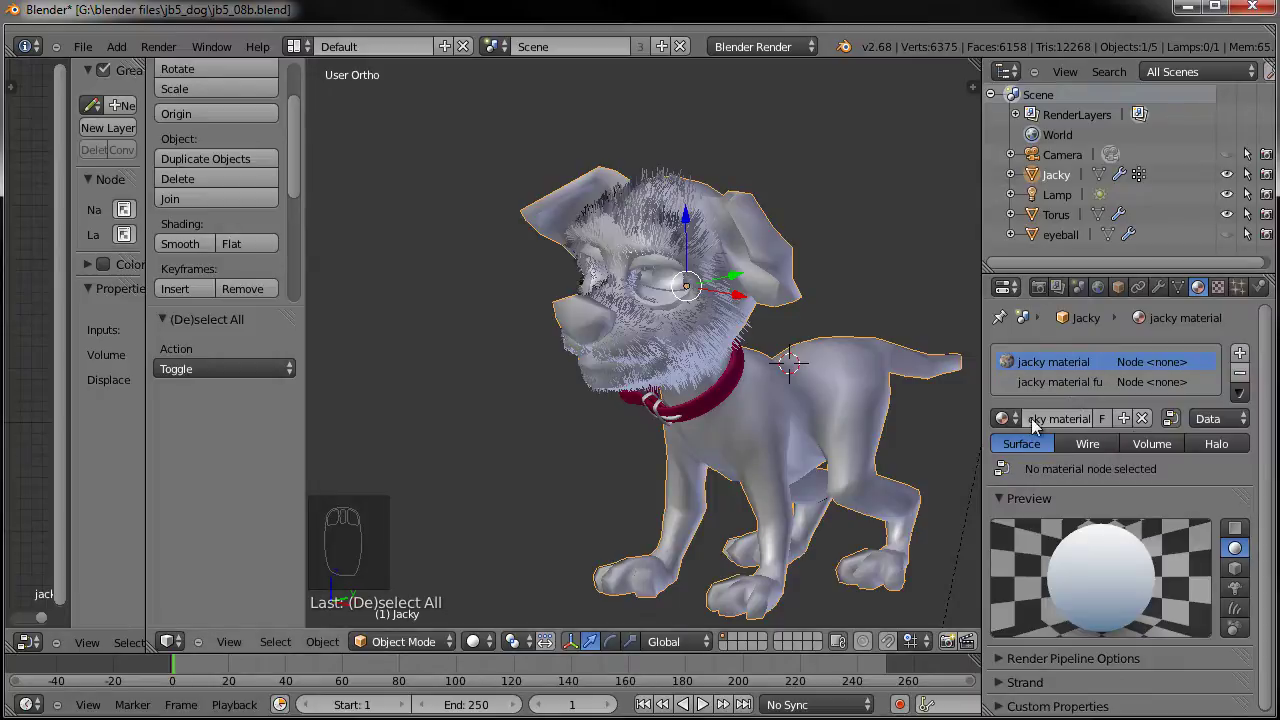
pyautogui.click(1172, 420)
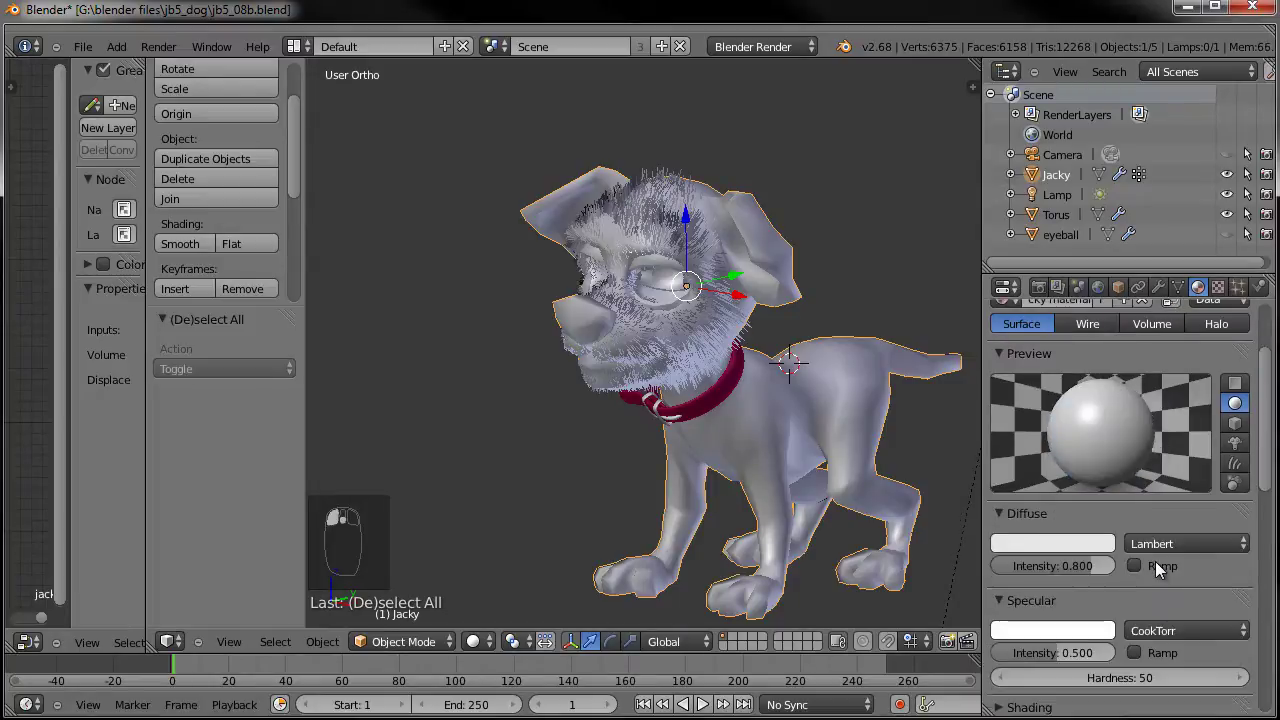
# Set the type of jacky material's Tex texture to Image or Movie and bring up its image settings.
pyautogui.click(1218, 287)
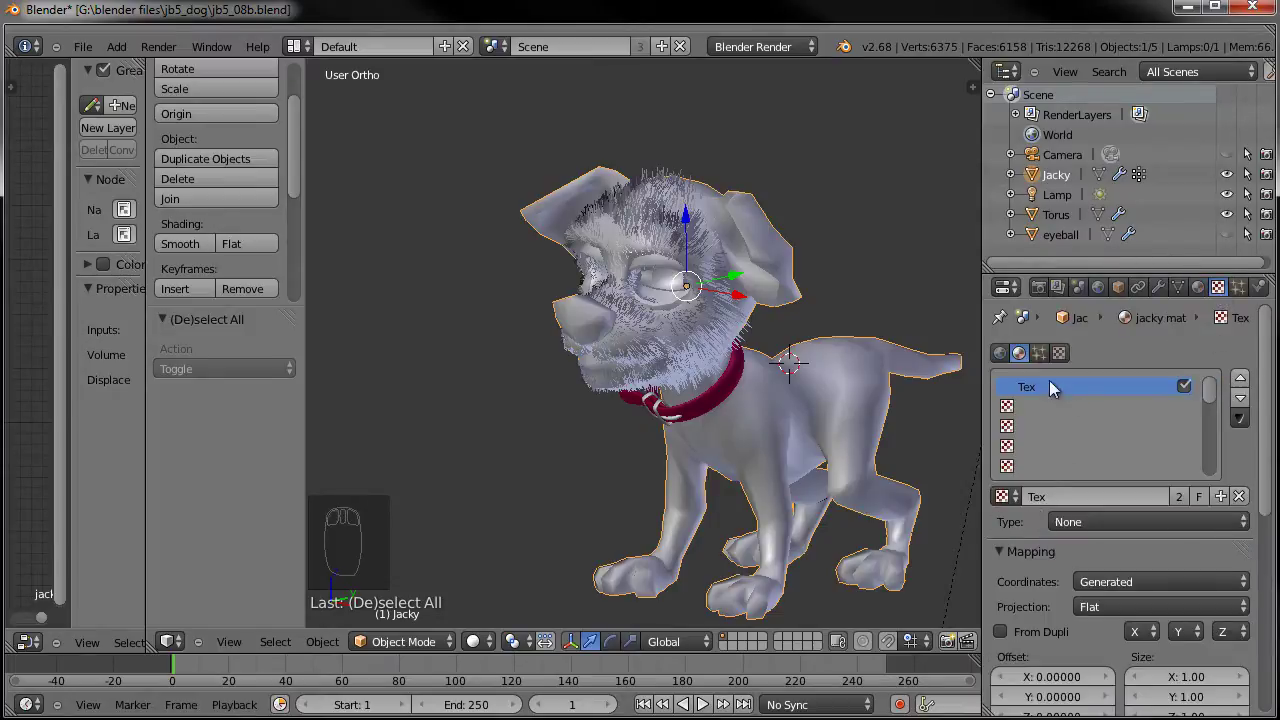
pyautogui.click(1102, 522)
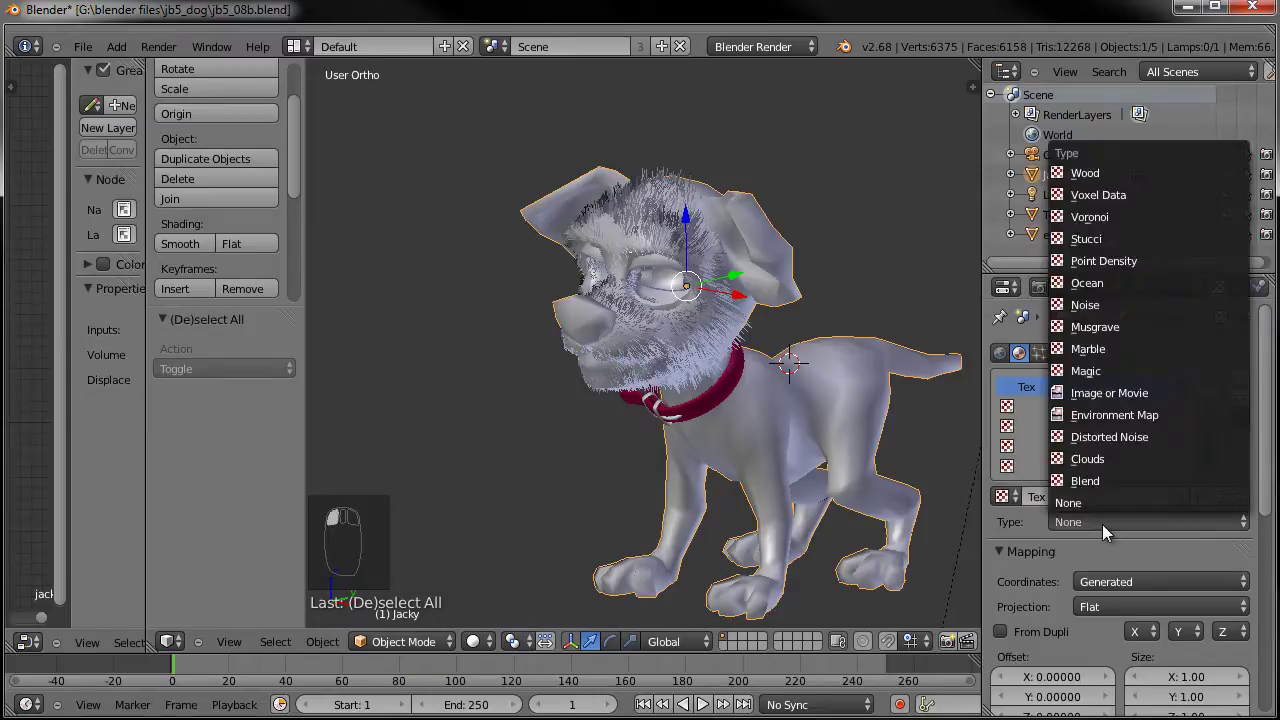
pyautogui.click(1104, 393)
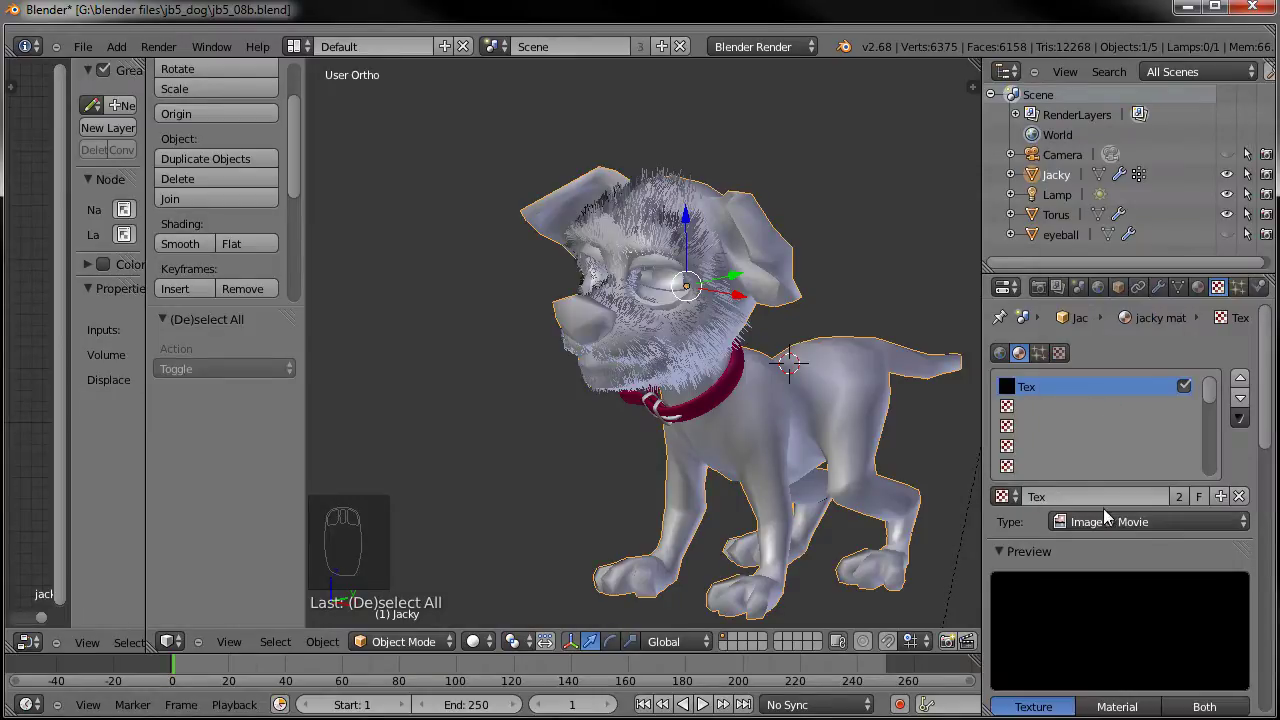
pyautogui.scroll(-2, 1090, 564)
pyautogui.scroll(-3, 1090, 564)
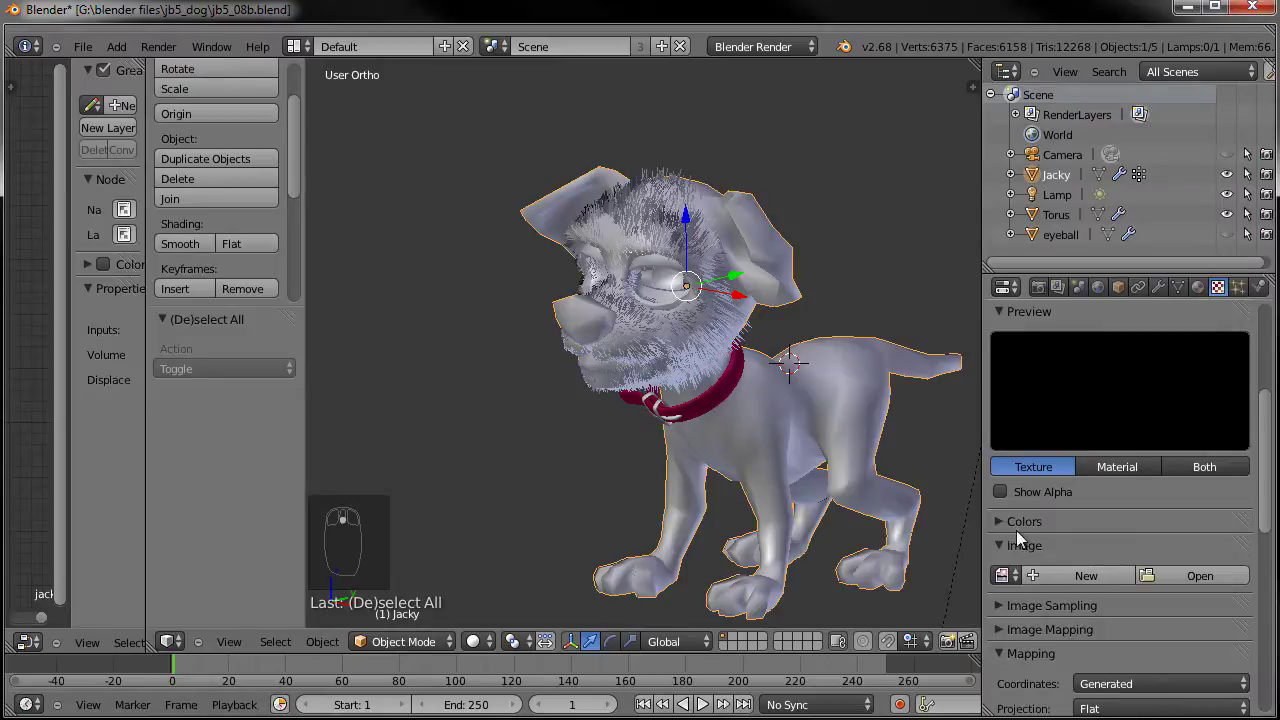
# Assign the jacky_texturemap image to the active texture and set its mapping coordinates to UV.
pyautogui.click(1006, 576)
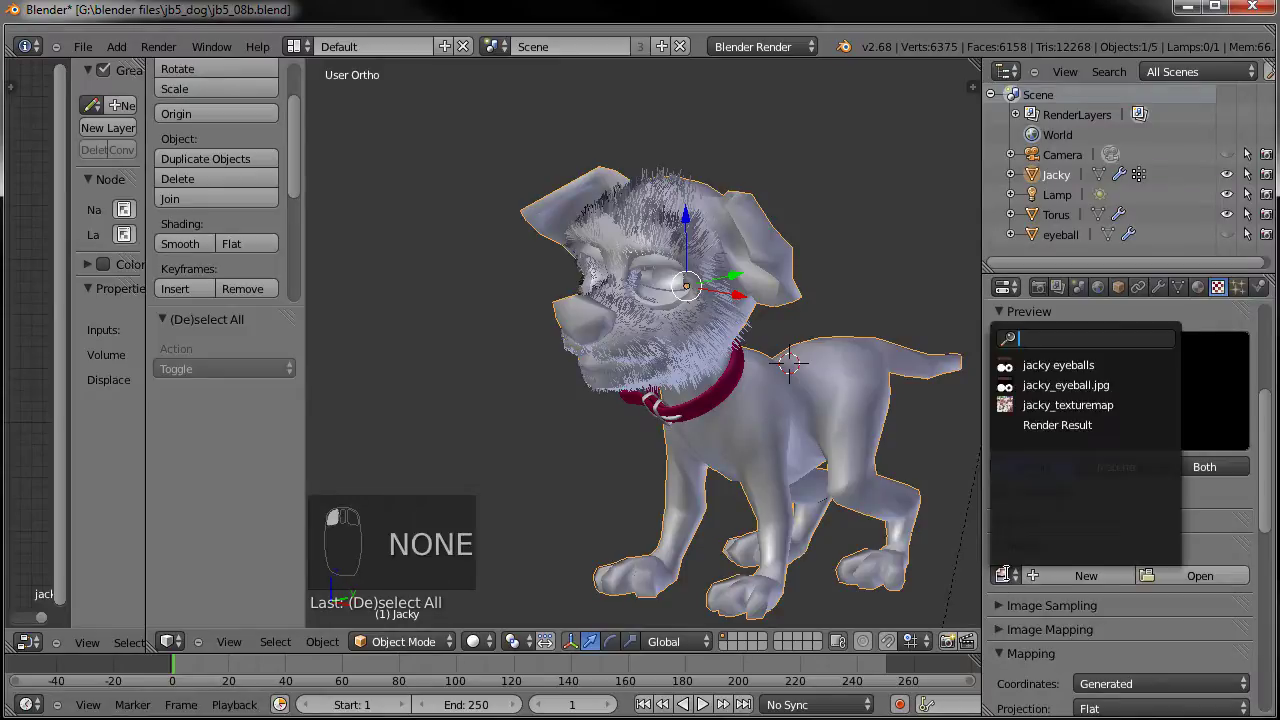
pyautogui.click(1050, 405)
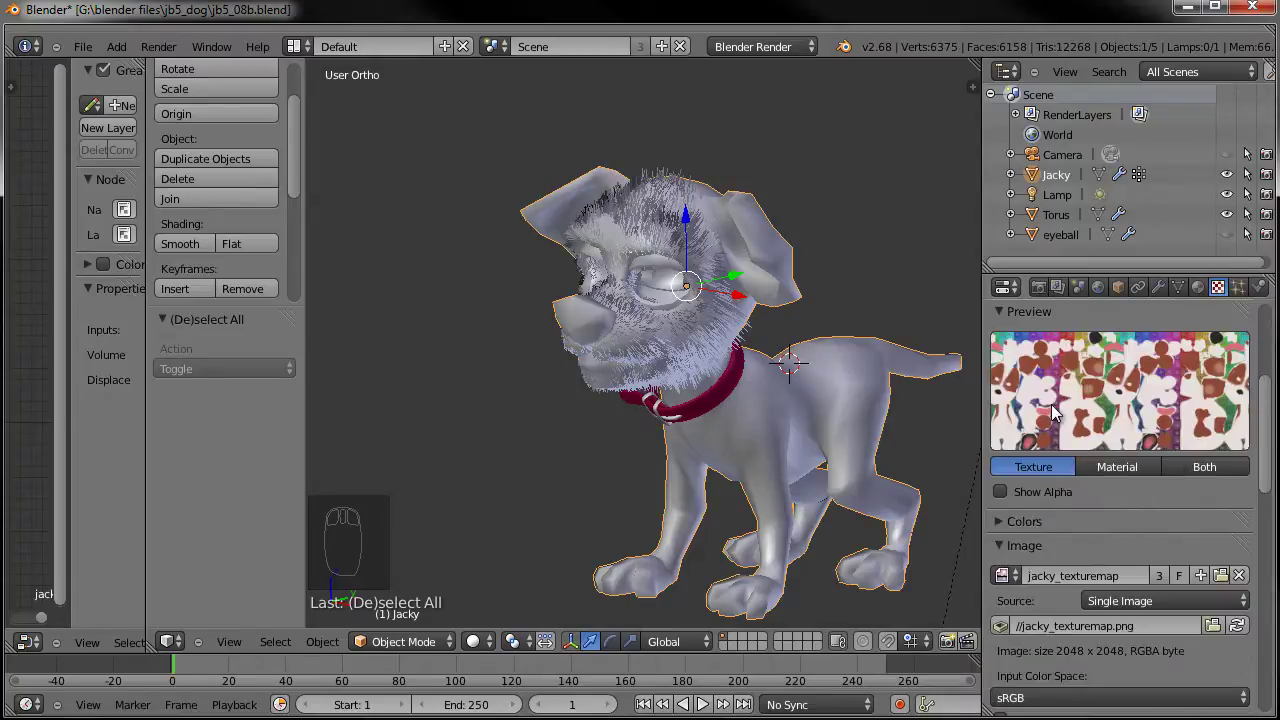
pyautogui.click(1004, 546)
pyautogui.scroll(-3, 1045, 538)
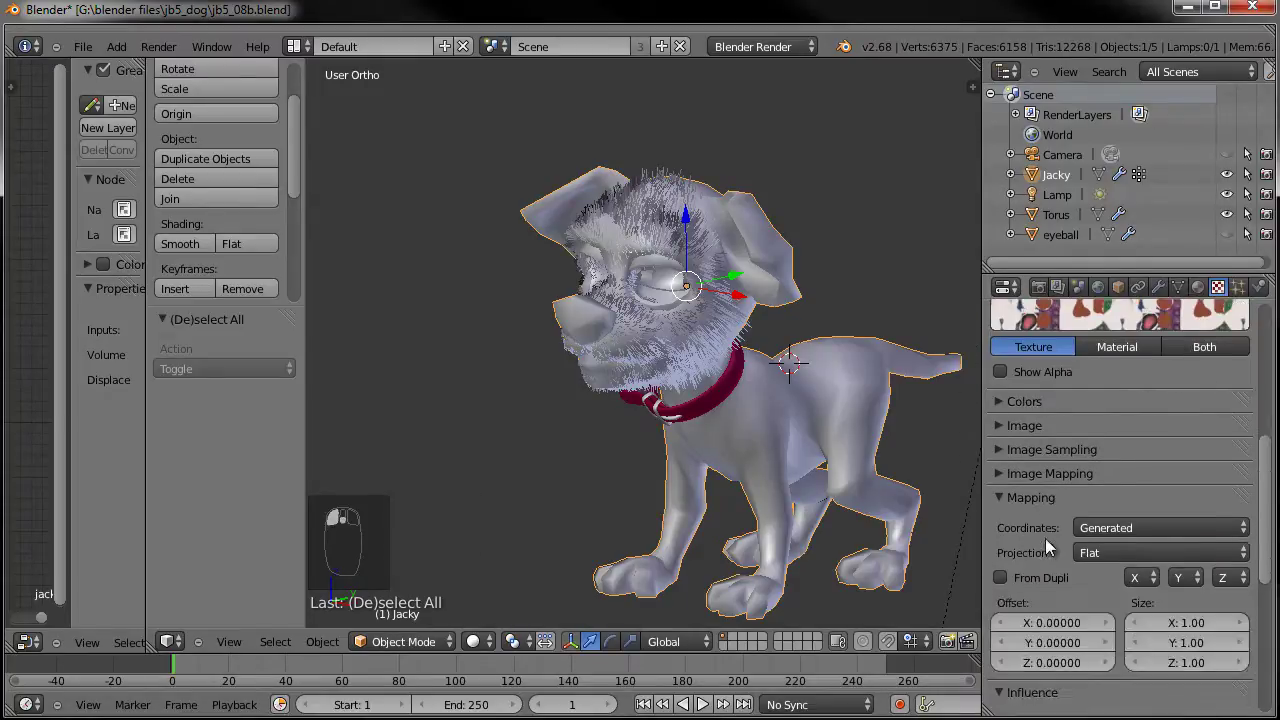
pyautogui.click(1088, 526)
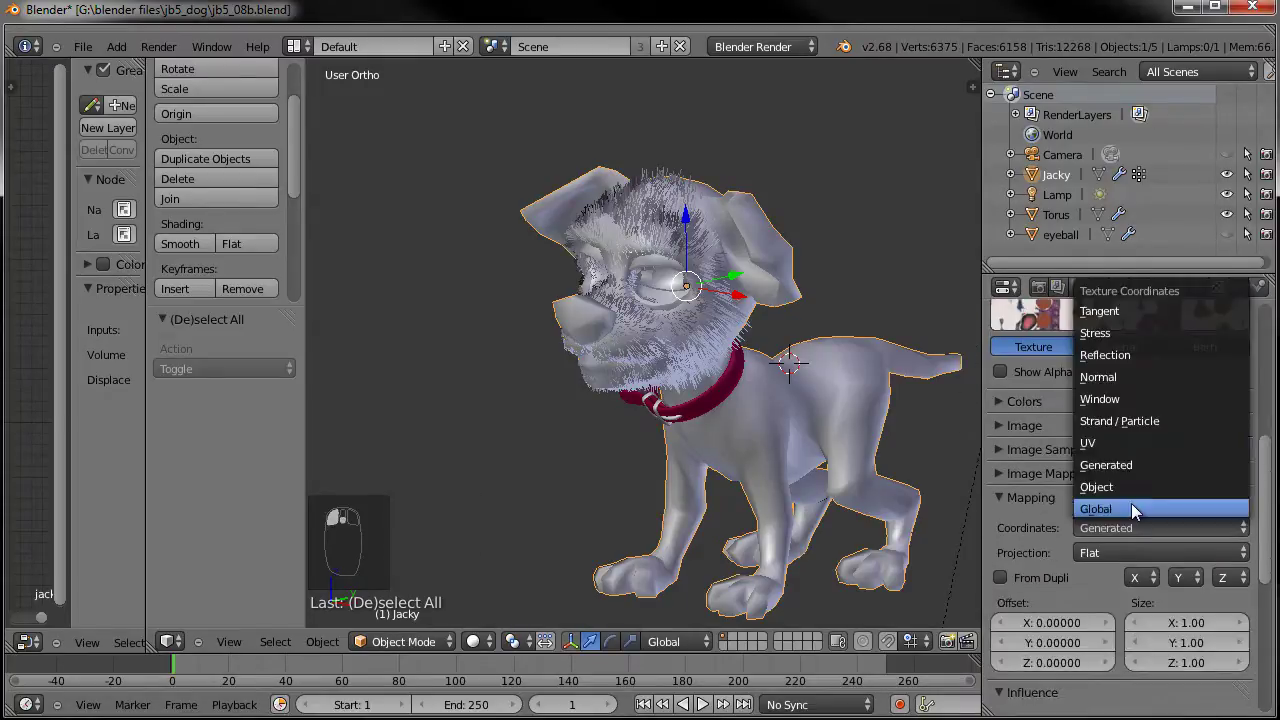
pyautogui.click(1120, 448)
pyautogui.click(1003, 505)
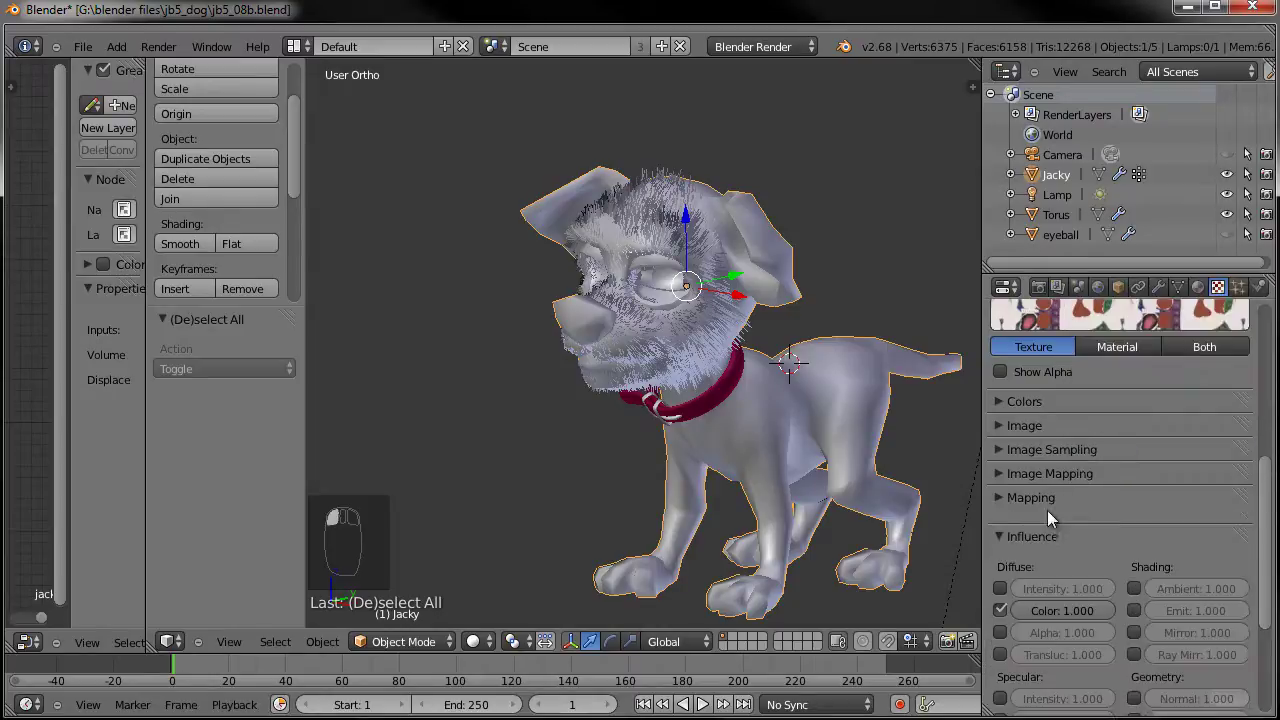
pyautogui.scroll(-2, 1070, 515)
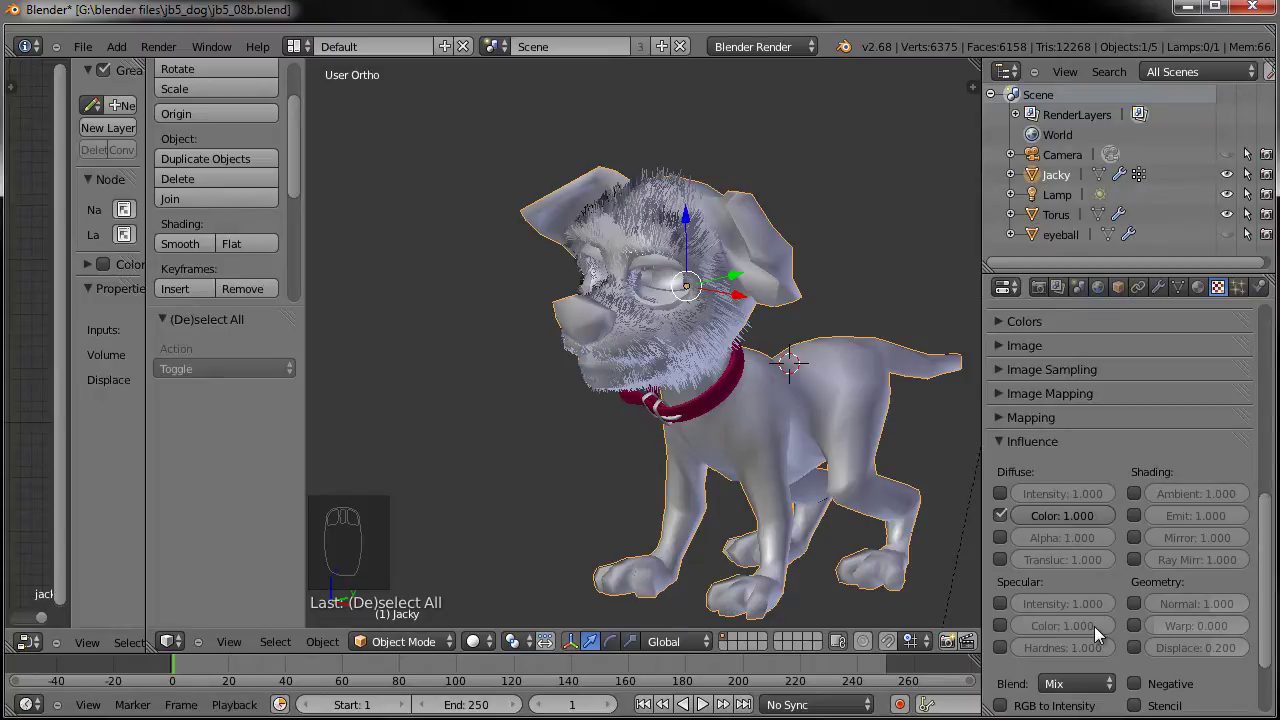
pyautogui.scroll(9, 1094, 626)
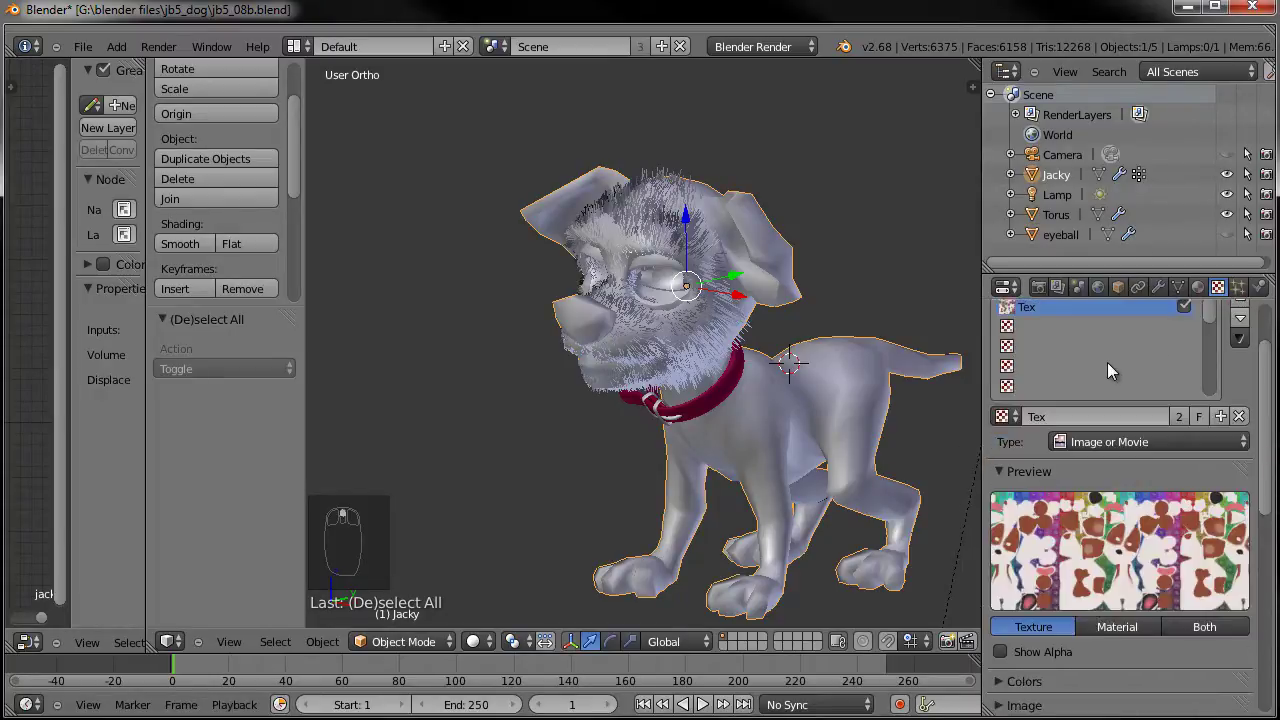
# Select the jacky material fur slot and turn off node usage for that material.
pyautogui.click(1198, 287)
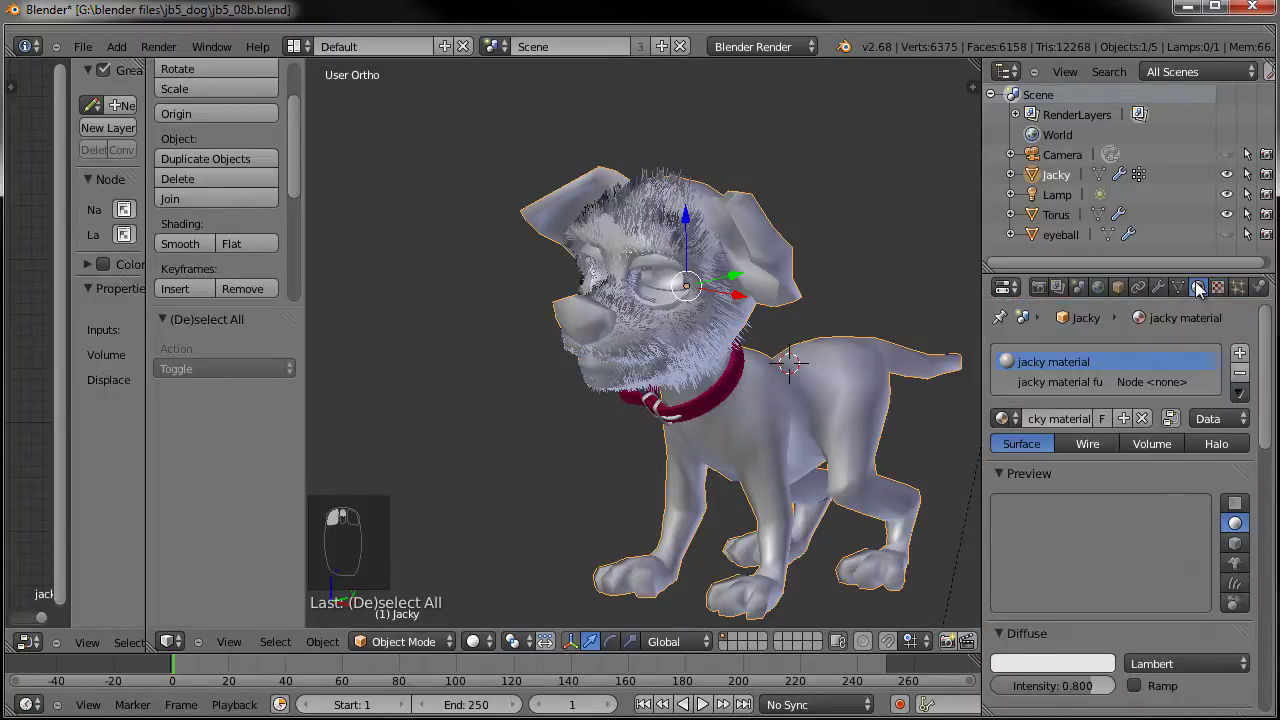
pyautogui.click(1058, 382)
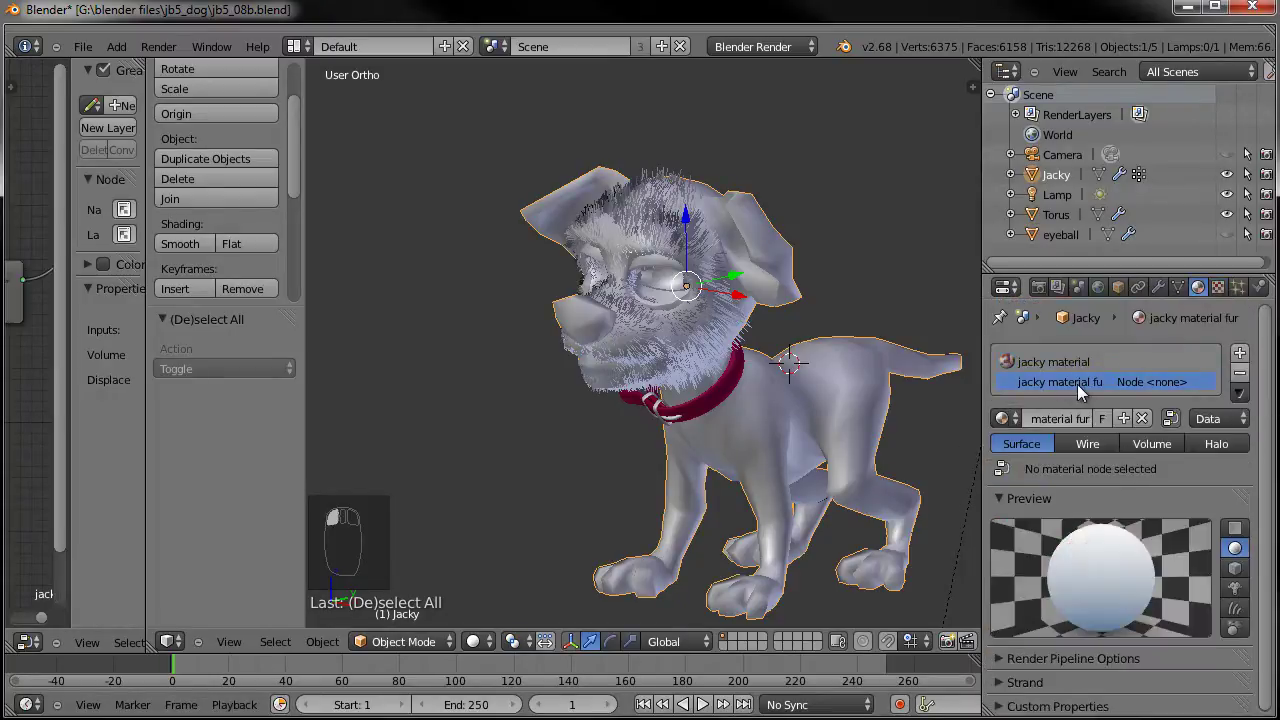
pyautogui.click(1170, 419)
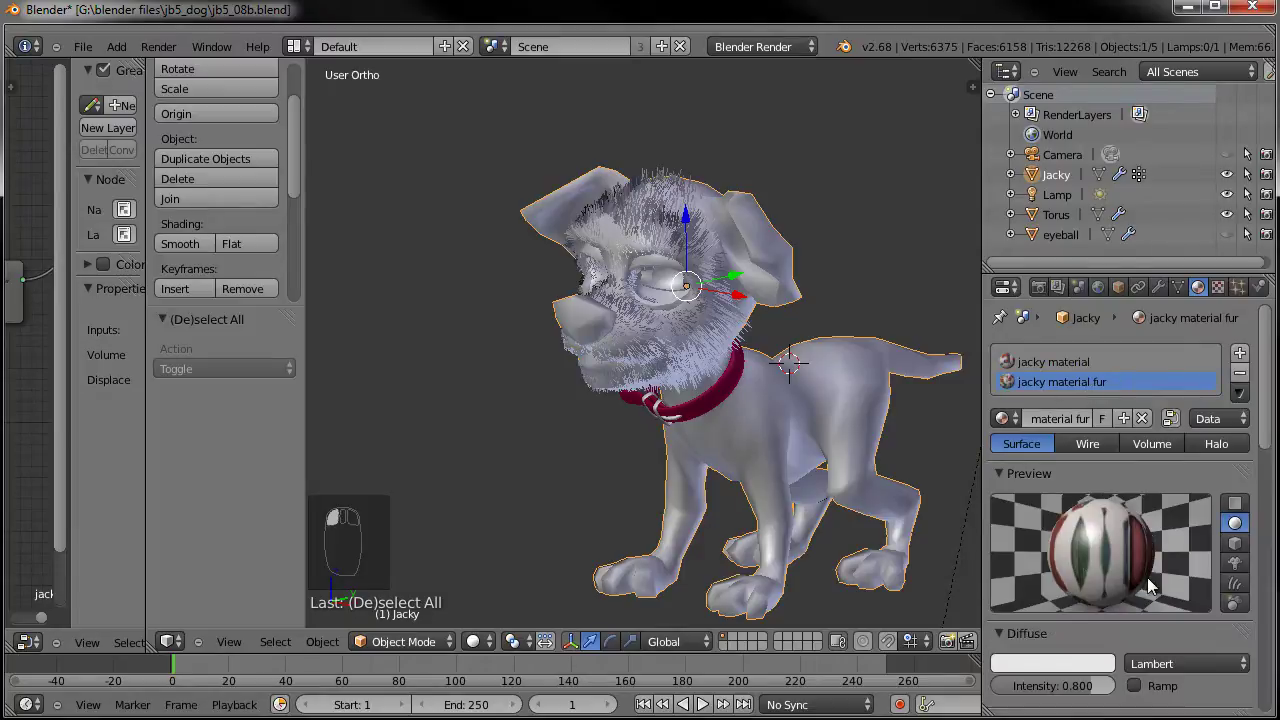
# Set the mapping coordinates of the fur material's Tex image texture to UV.
pyautogui.click(1218, 287)
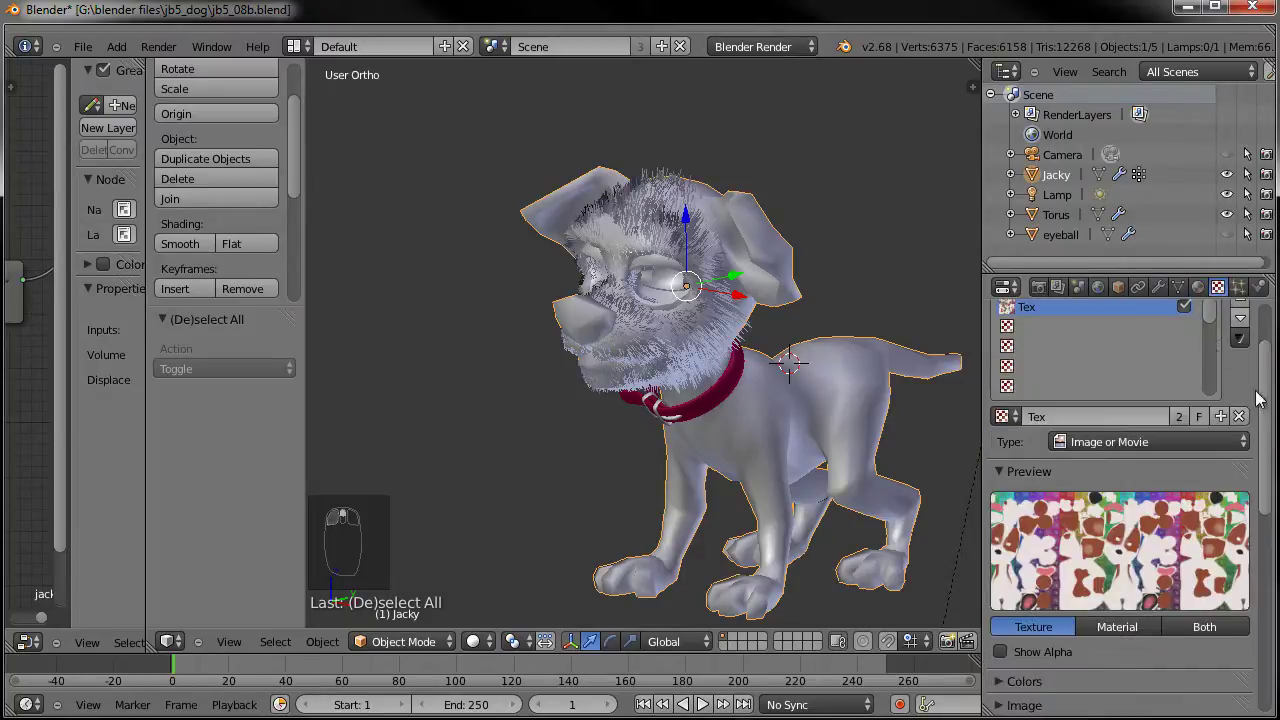
pyautogui.scroll(2, 1262, 390)
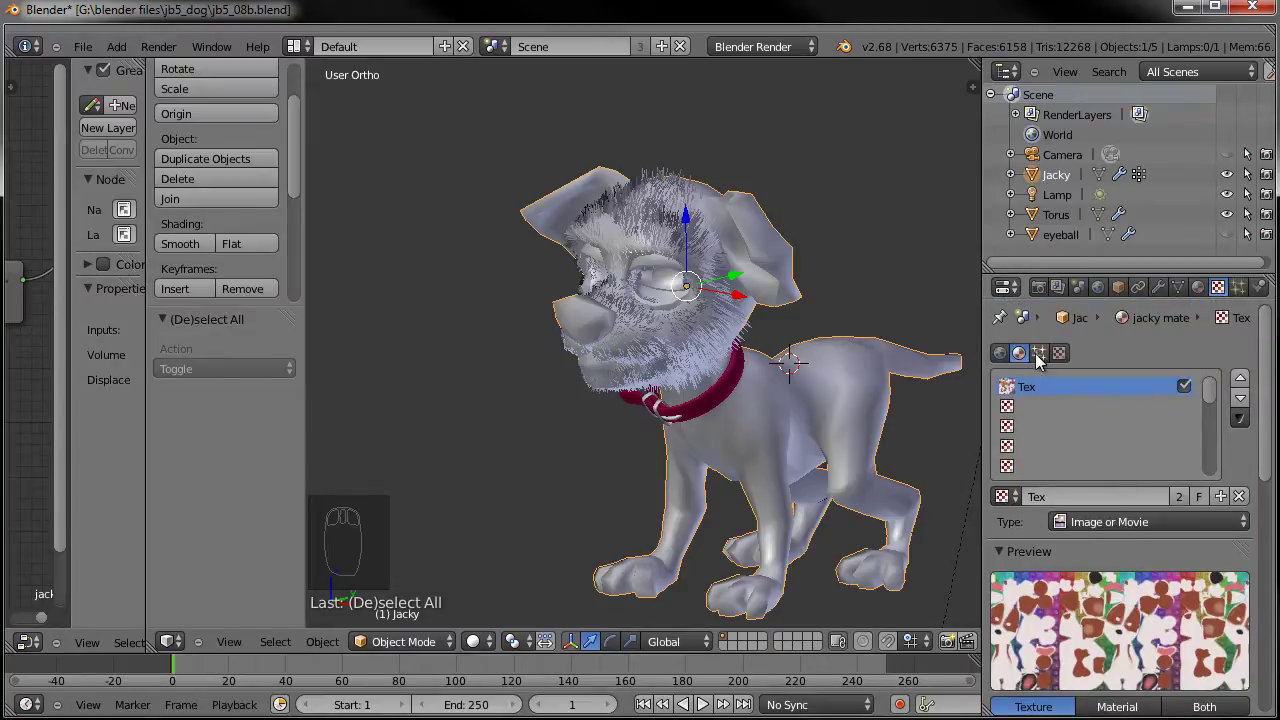
pyautogui.scroll(-3, 1094, 617)
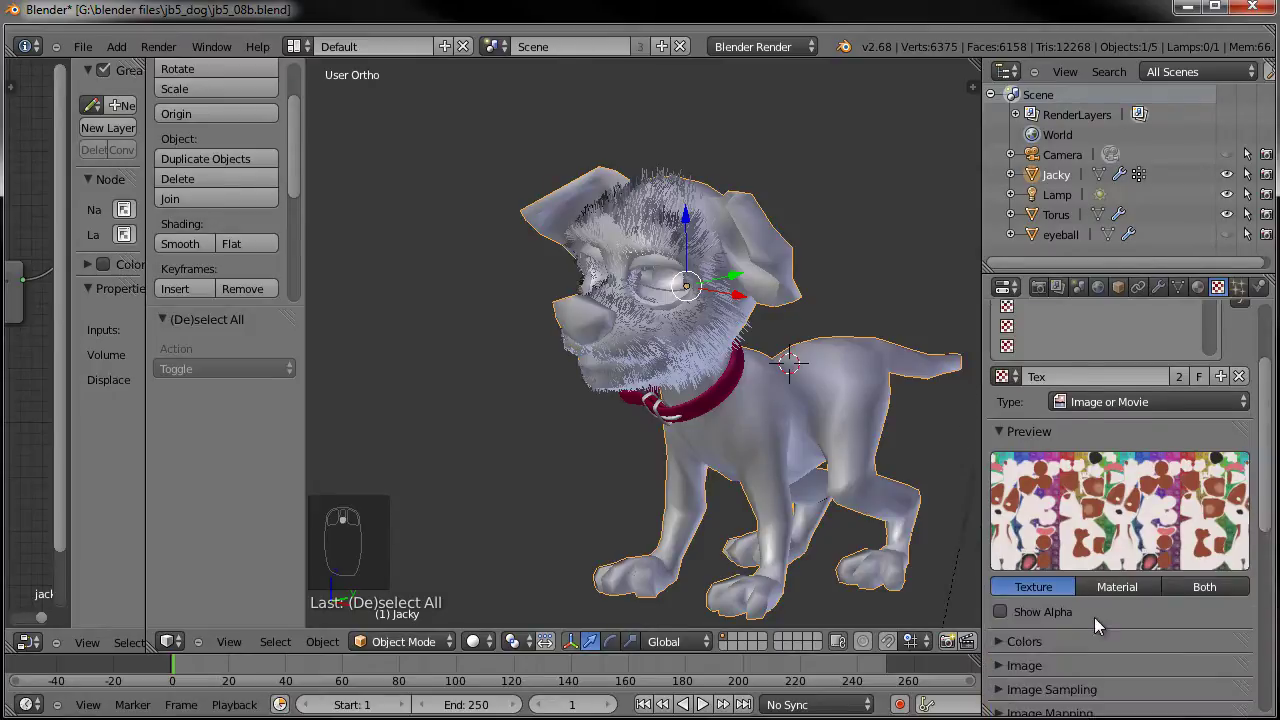
pyautogui.scroll(-3, 1094, 617)
pyautogui.click(1025, 624)
pyautogui.click(1150, 647)
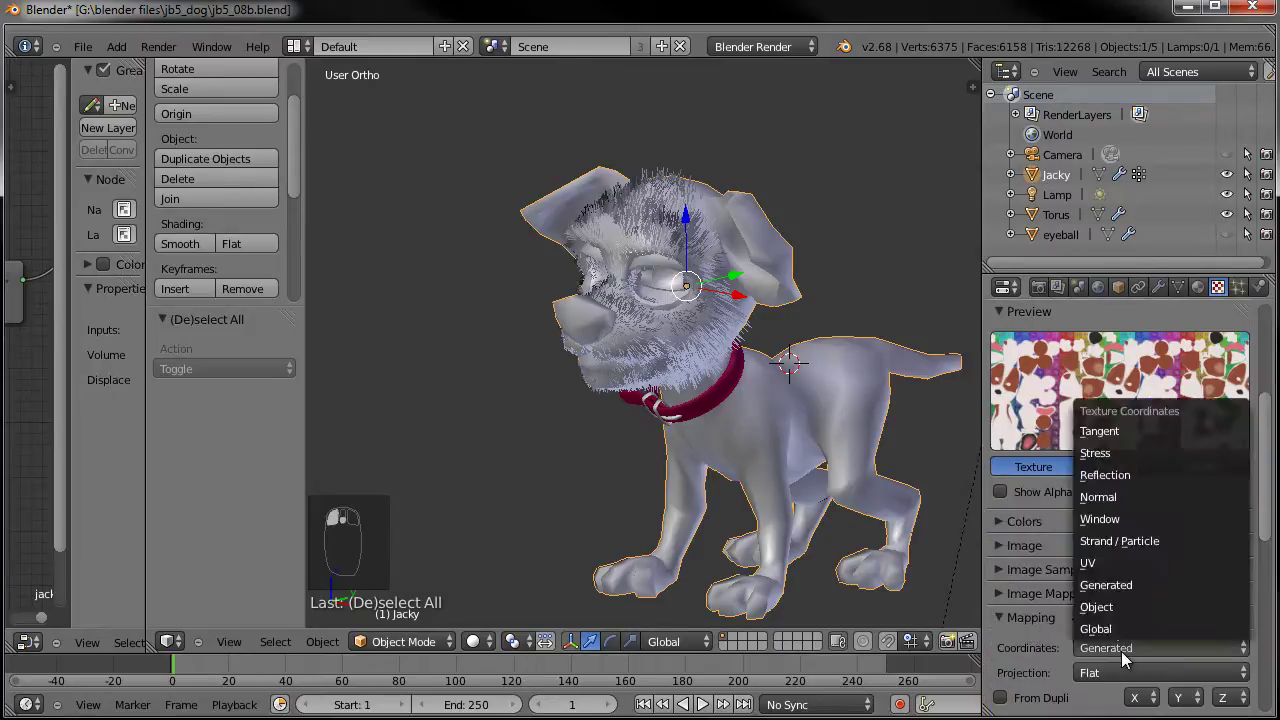
pyautogui.click(1102, 562)
pyautogui.click(1014, 615)
pyautogui.click(1088, 647)
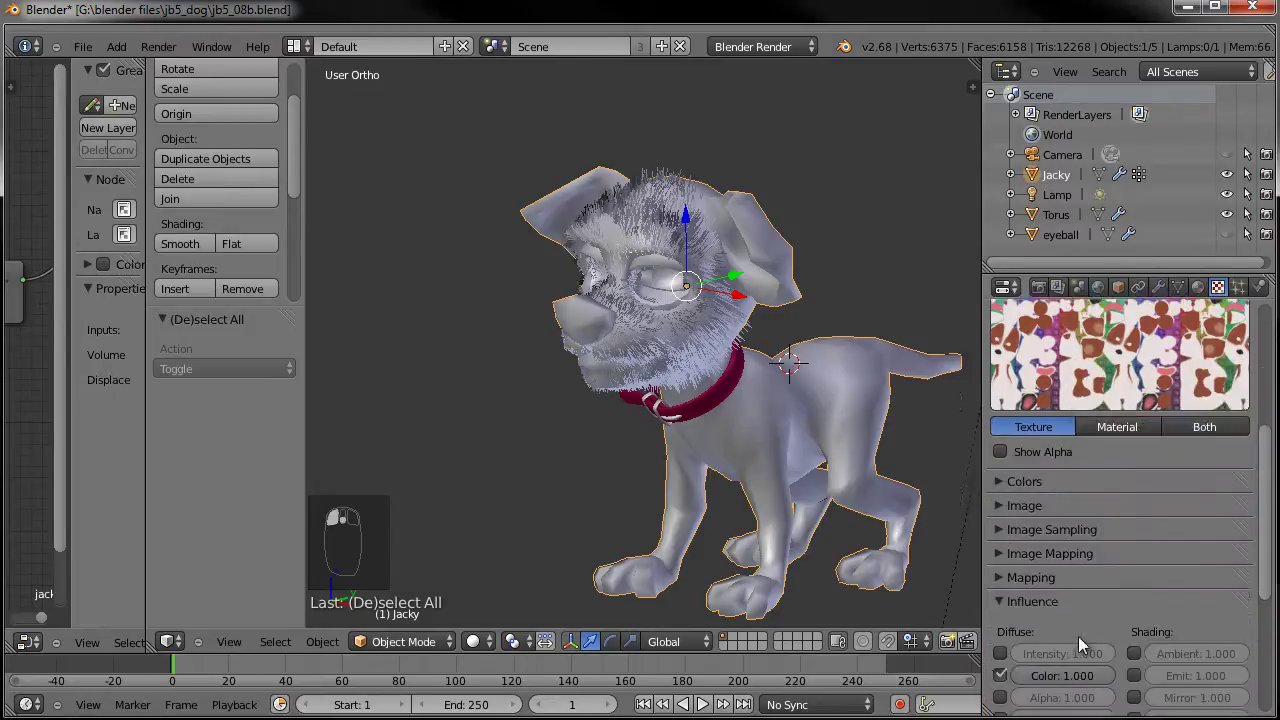
pyautogui.scroll(5, 1132, 584)
pyautogui.scroll(1, 1154, 458)
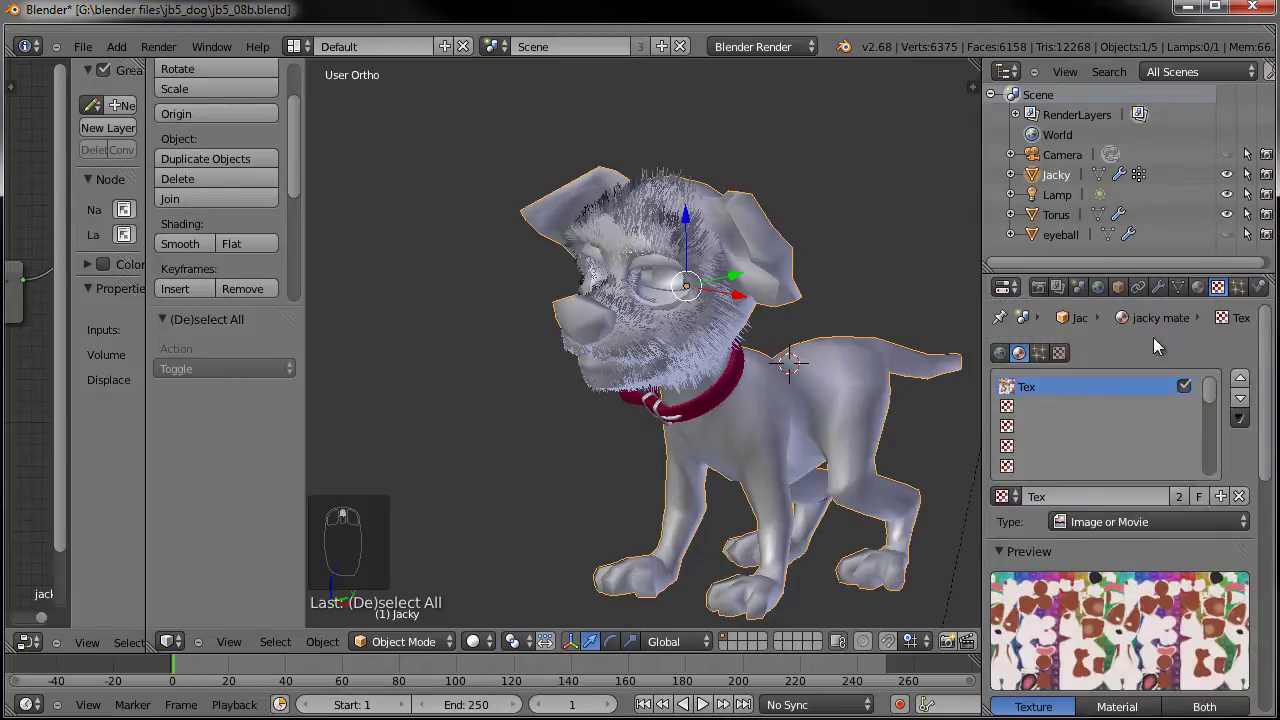
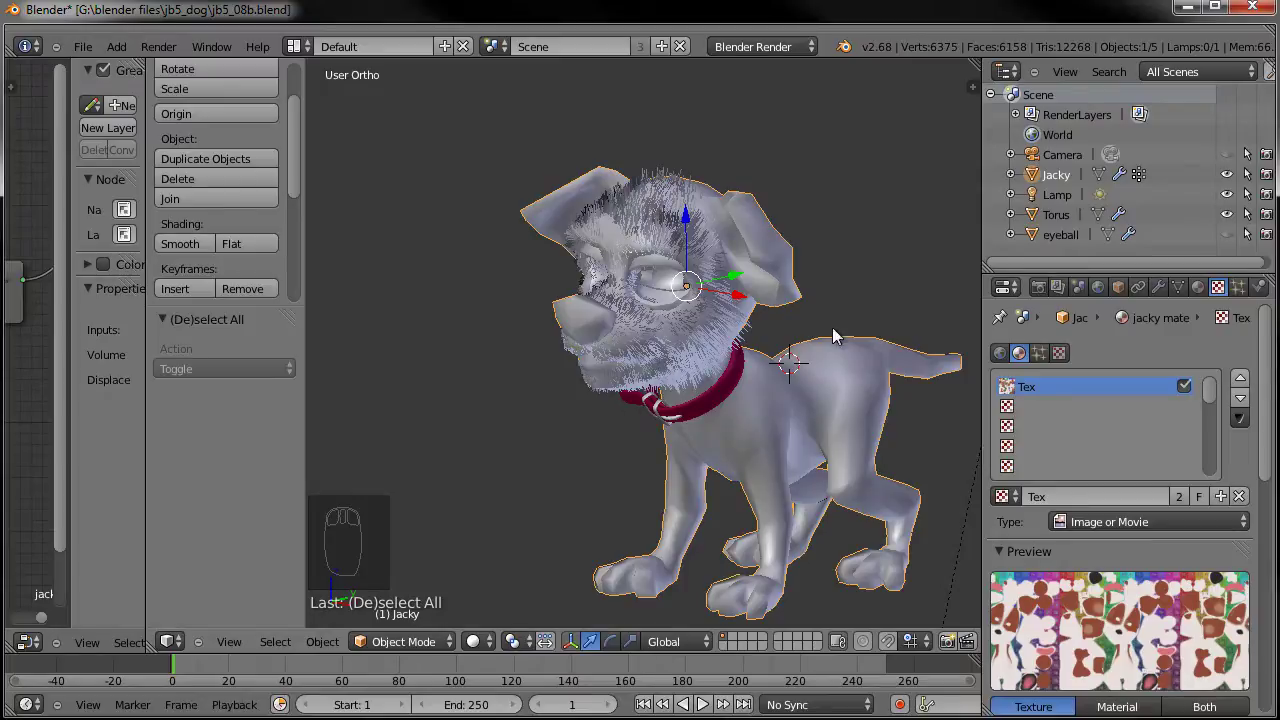
# Add a new texture in the fur material's second slot and set its type to Blend.
pyautogui.click(1073, 405)
pyautogui.click(1077, 497)
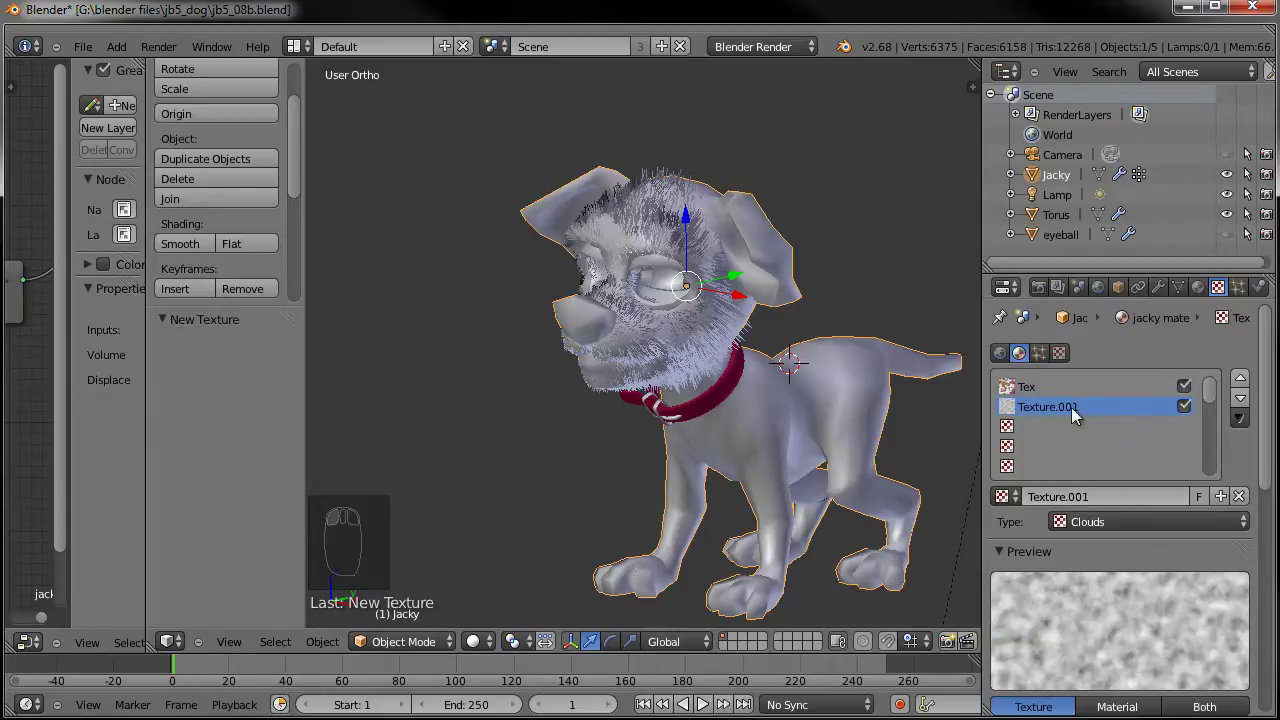
pyautogui.click(1130, 522)
pyautogui.click(1088, 488)
pyautogui.scroll(-4, 1103, 568)
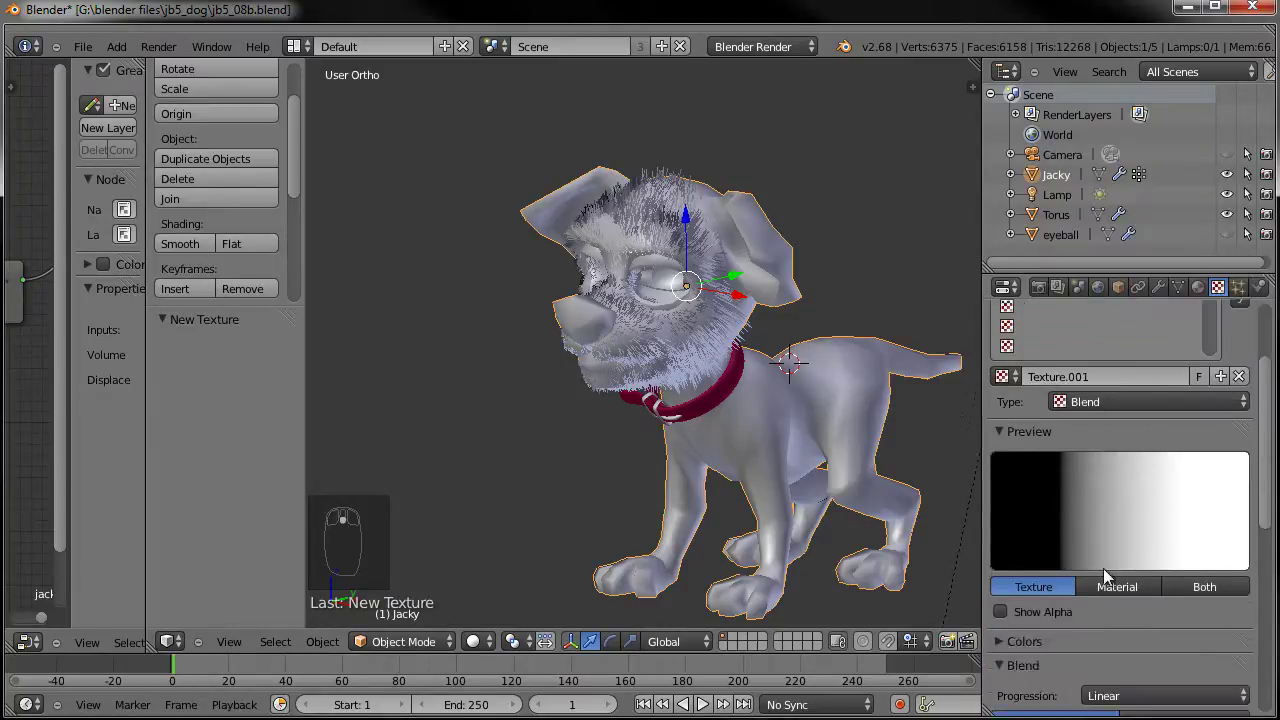
# Enable the Blend texture's color ramp and set the stop at position 1.000 to black.
pyautogui.click(1000, 602)
pyautogui.scroll(-3, 1083, 577)
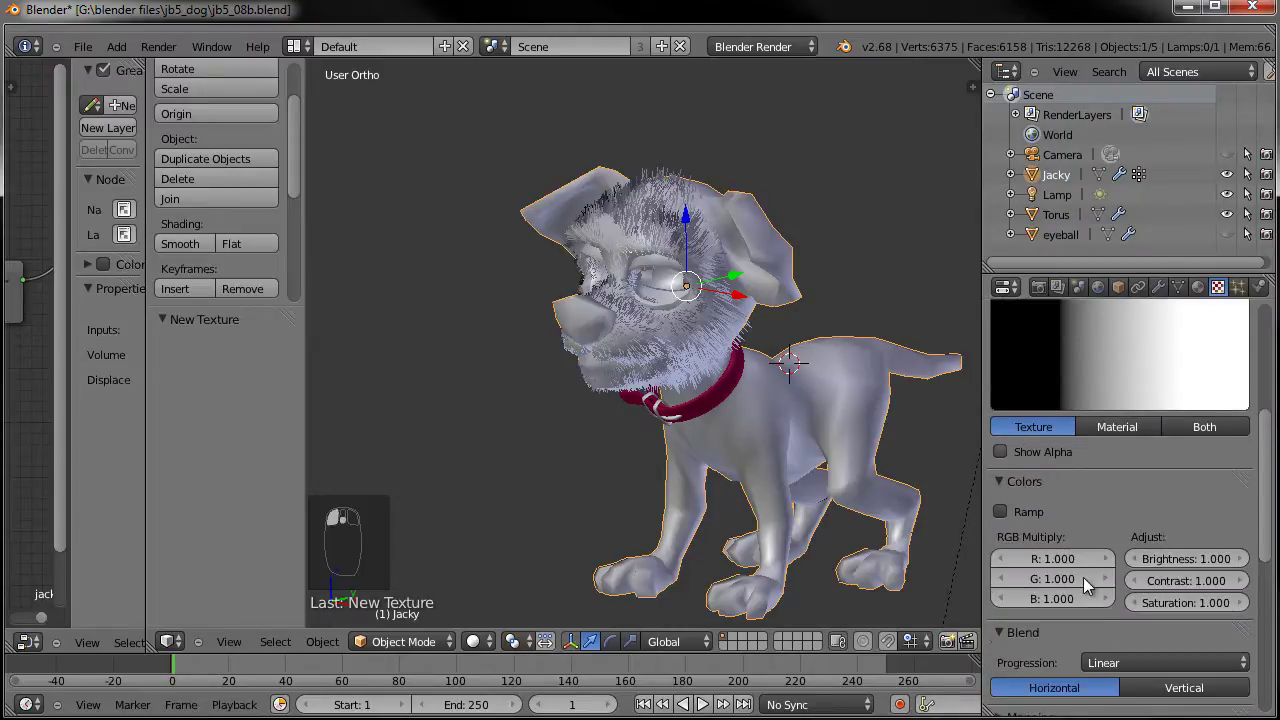
pyautogui.click(1001, 511)
pyautogui.scroll(2, 1117, 518)
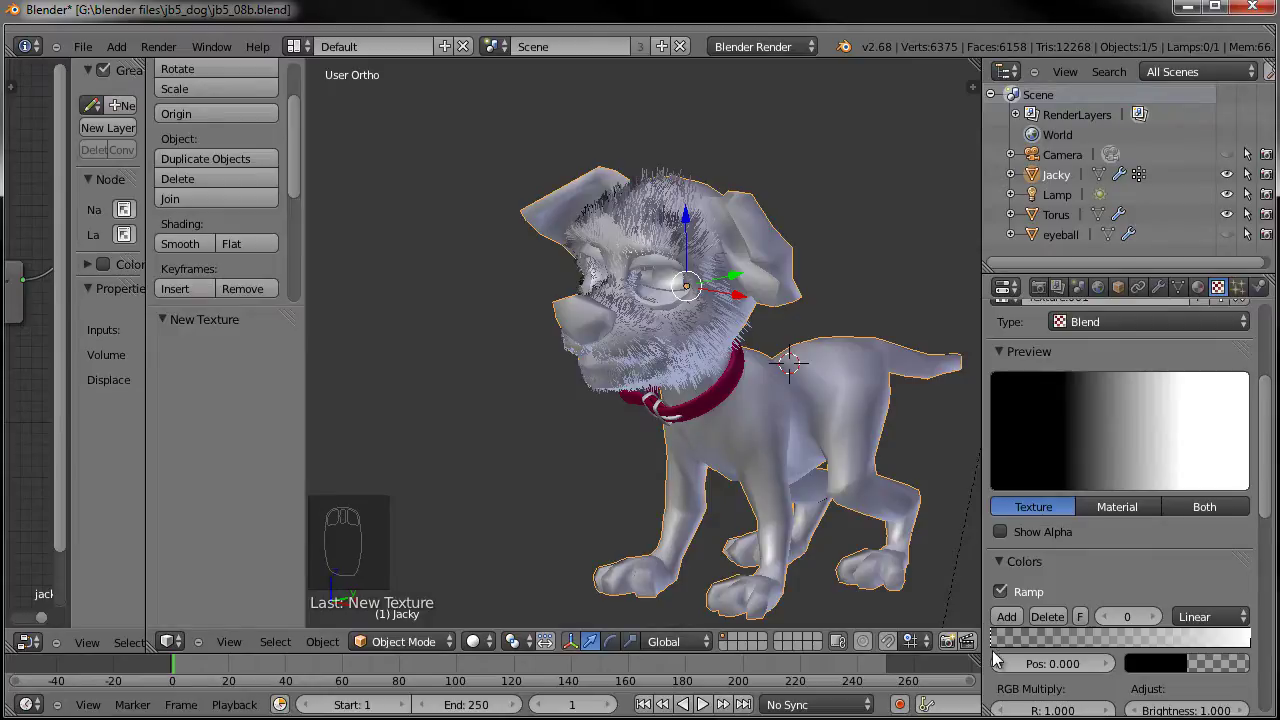
pyautogui.click(1000, 591)
pyautogui.click(1246, 638)
pyautogui.click(1228, 666)
pyautogui.moveTo(1237, 466); pyautogui.dragTo(1234, 520)
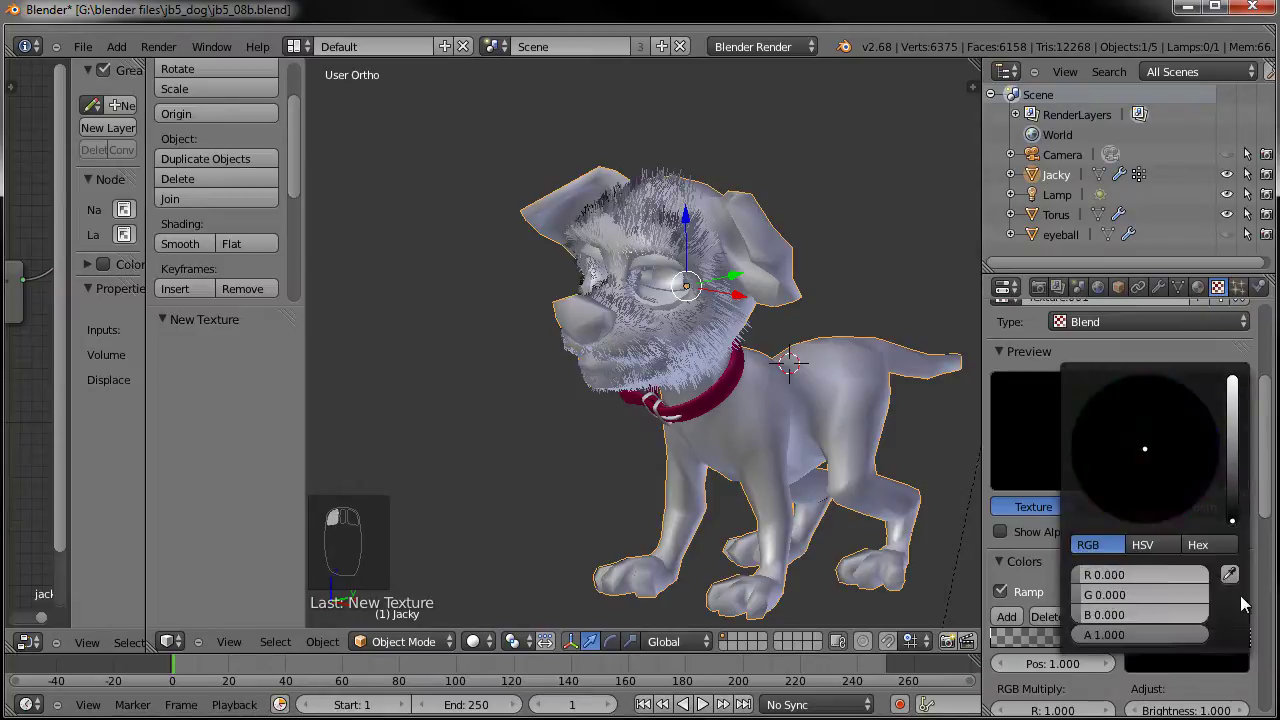
# Swap the two ramp stops, putting opaque black at position 0.000 and transparent black at position 1.000.
pyautogui.click(994, 644)
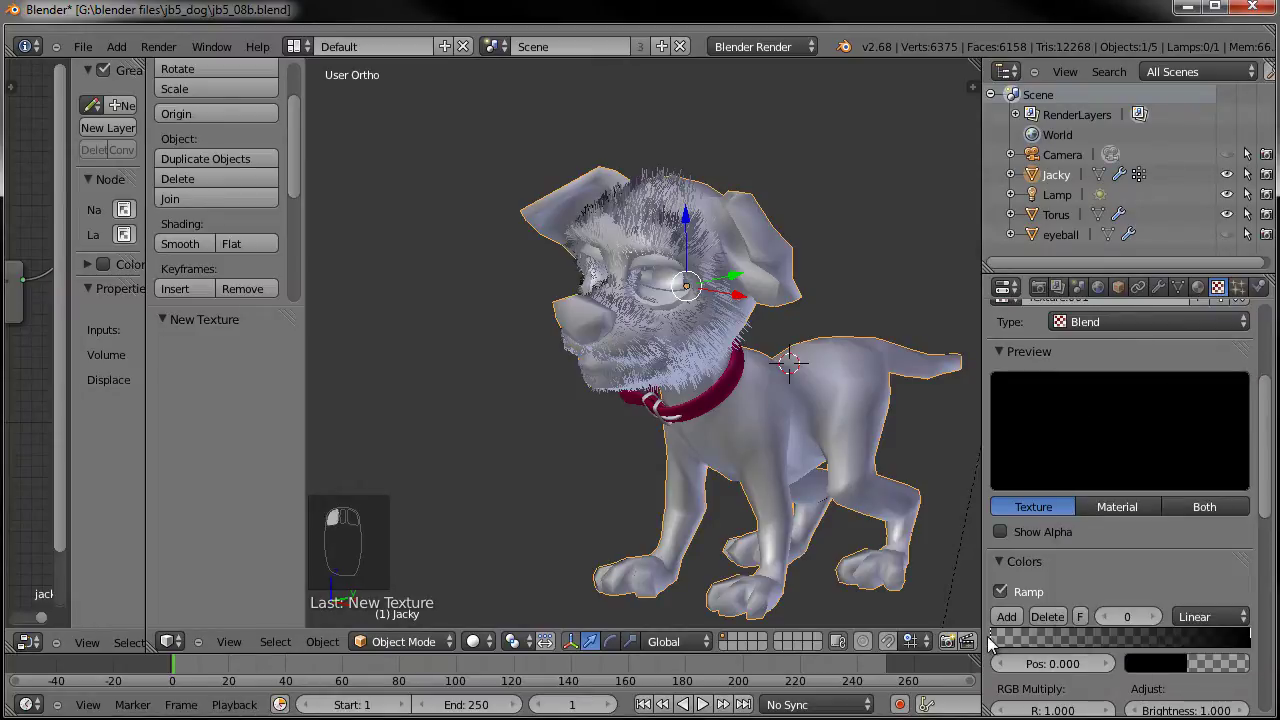
pyautogui.click(1250, 640)
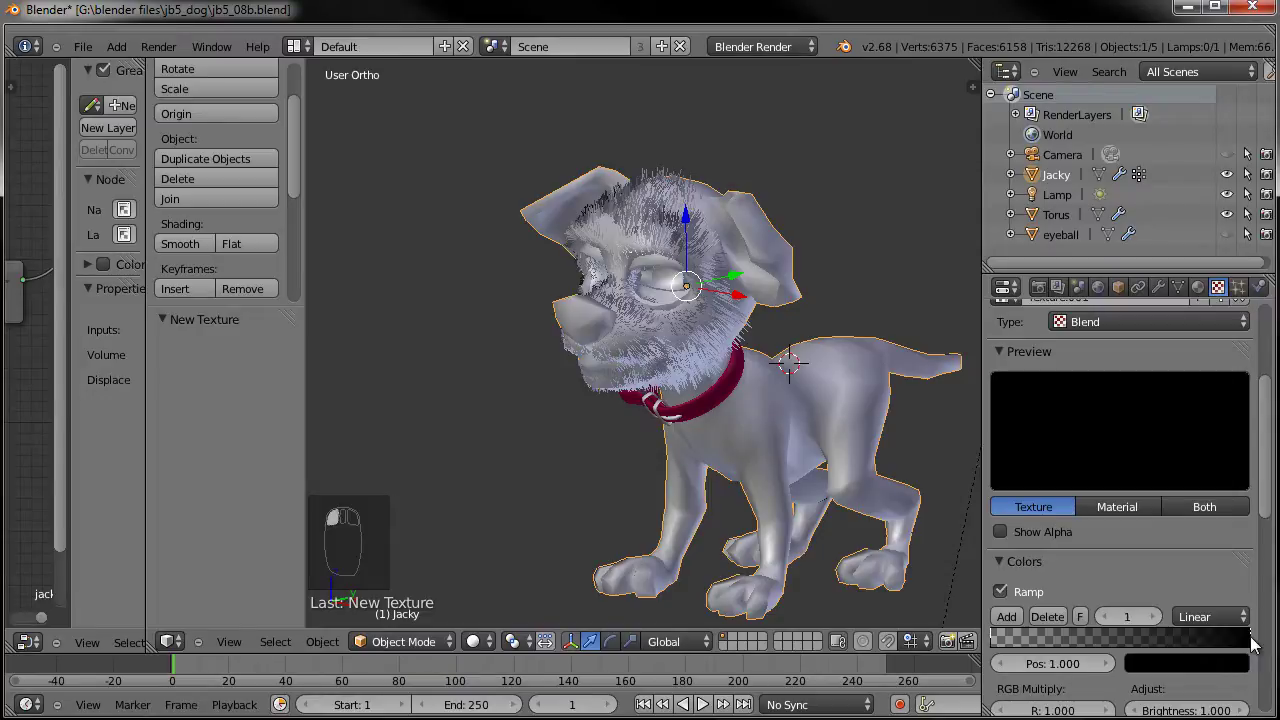
pyautogui.moveTo(1250, 640)
pyautogui.mouseDown()
pyautogui.moveTo(1005, 641)
pyautogui.moveTo(1255, 640)
pyautogui.mouseUp()
pyautogui.click(994, 644)
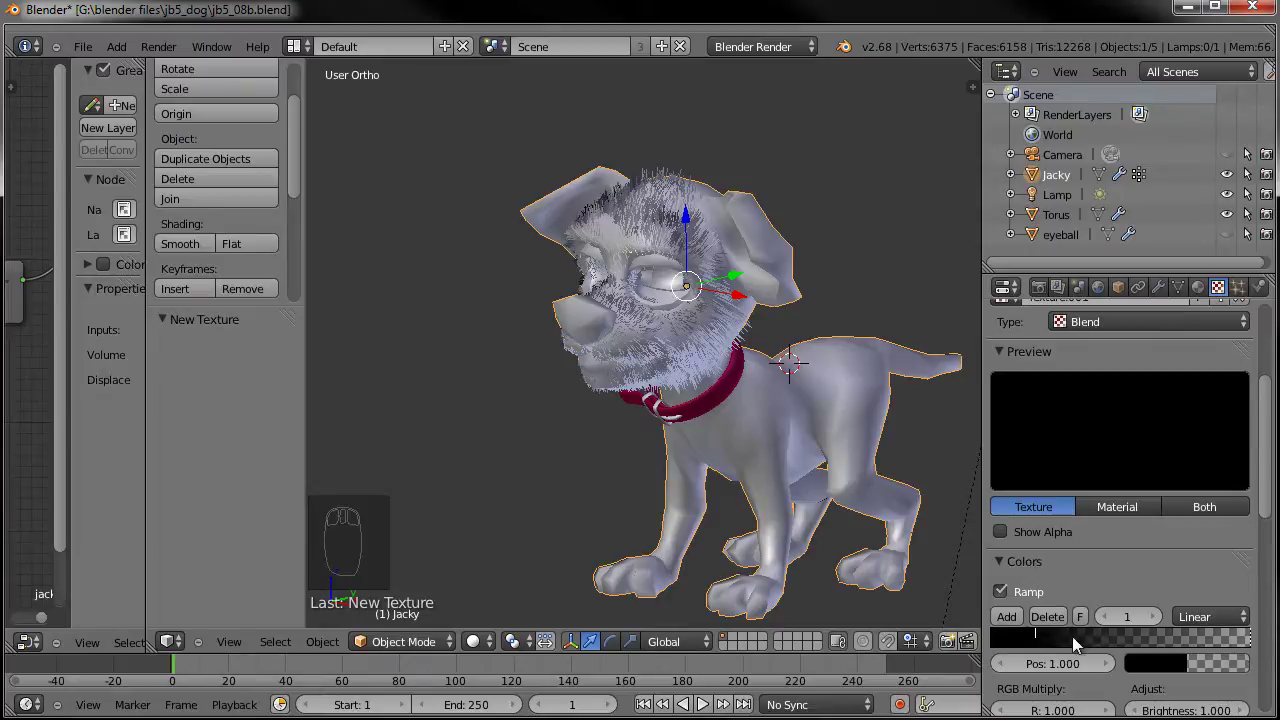
pyautogui.moveTo(1034, 644); pyautogui.dragTo(987, 646)
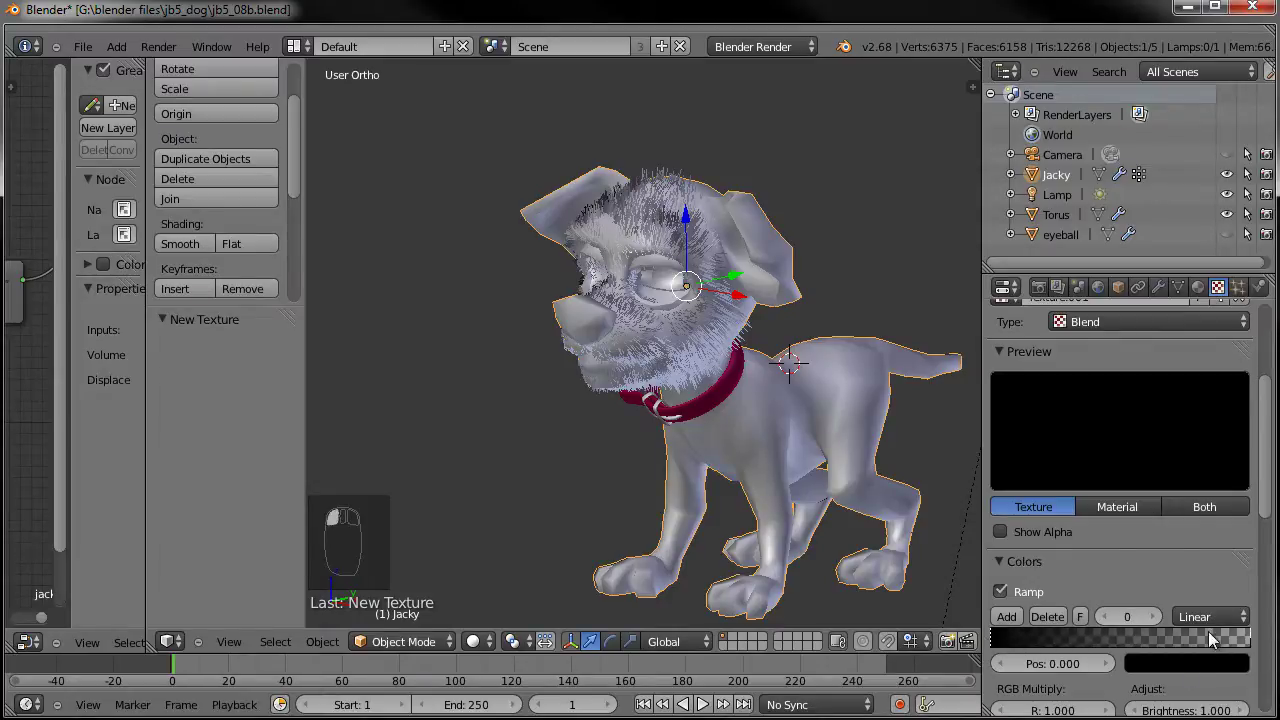
# Set the opaque black stop's alpha to 0.5 and move the transparent stop to position 0.946.
pyautogui.click(1153, 660)
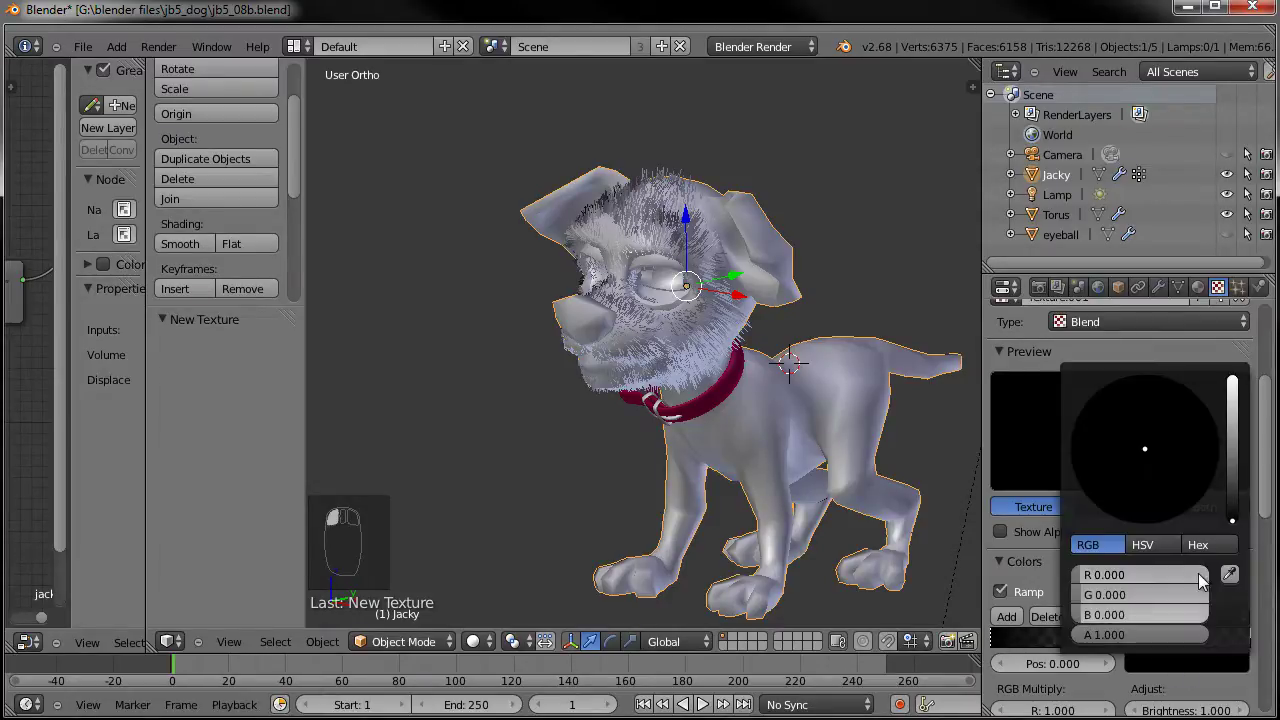
pyautogui.click(1165, 634)
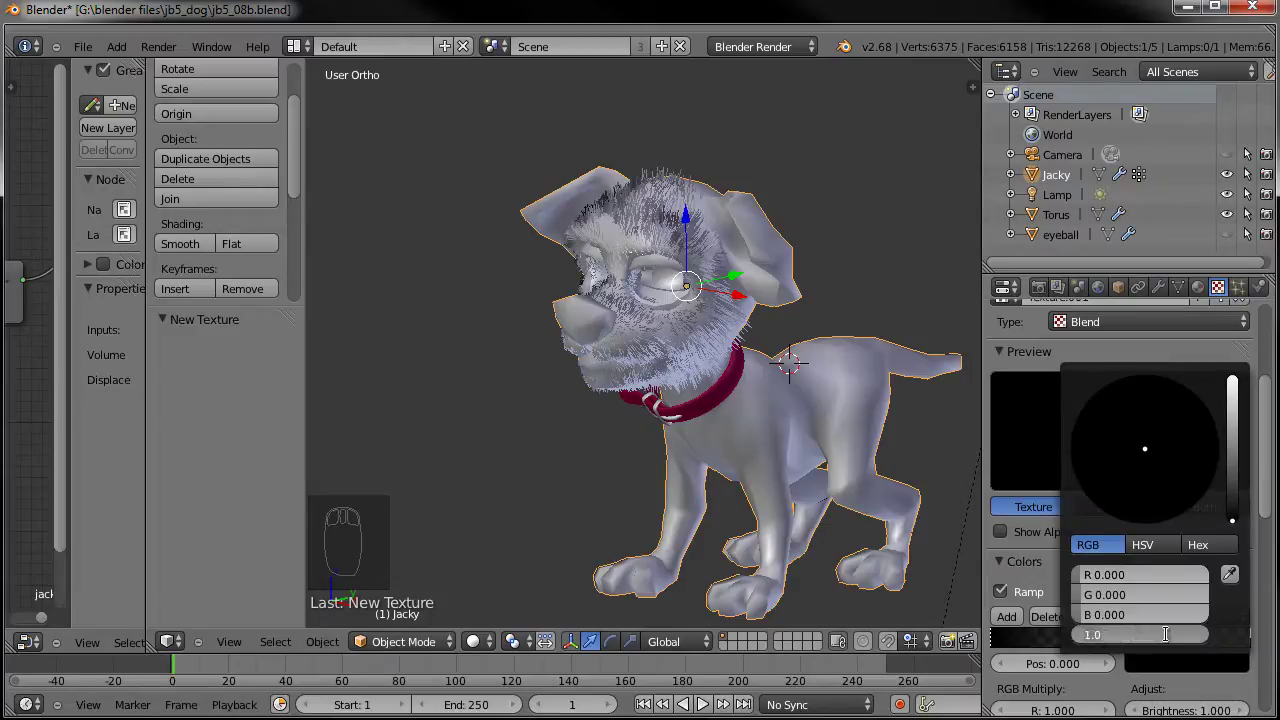
pyautogui.write('.5')
pyautogui.press('Return')
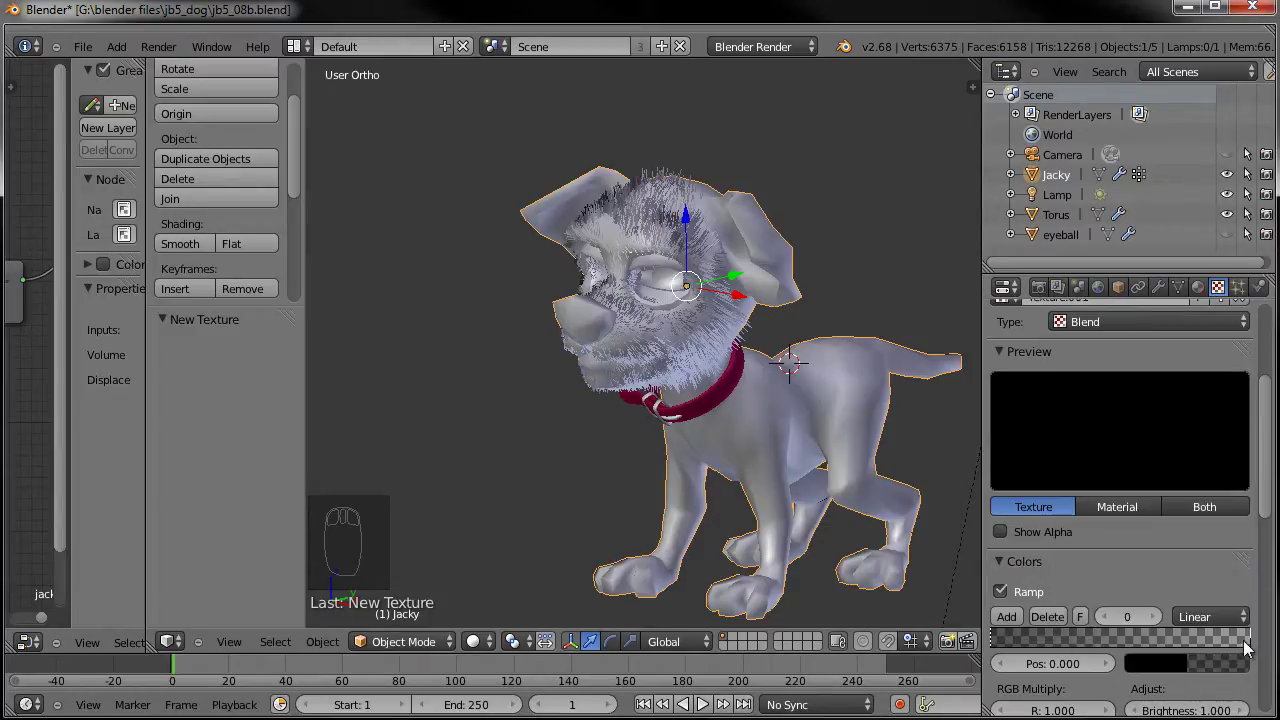
pyautogui.click(1243, 636)
pyautogui.moveTo(1243, 636); pyautogui.dragTo(1236, 637)
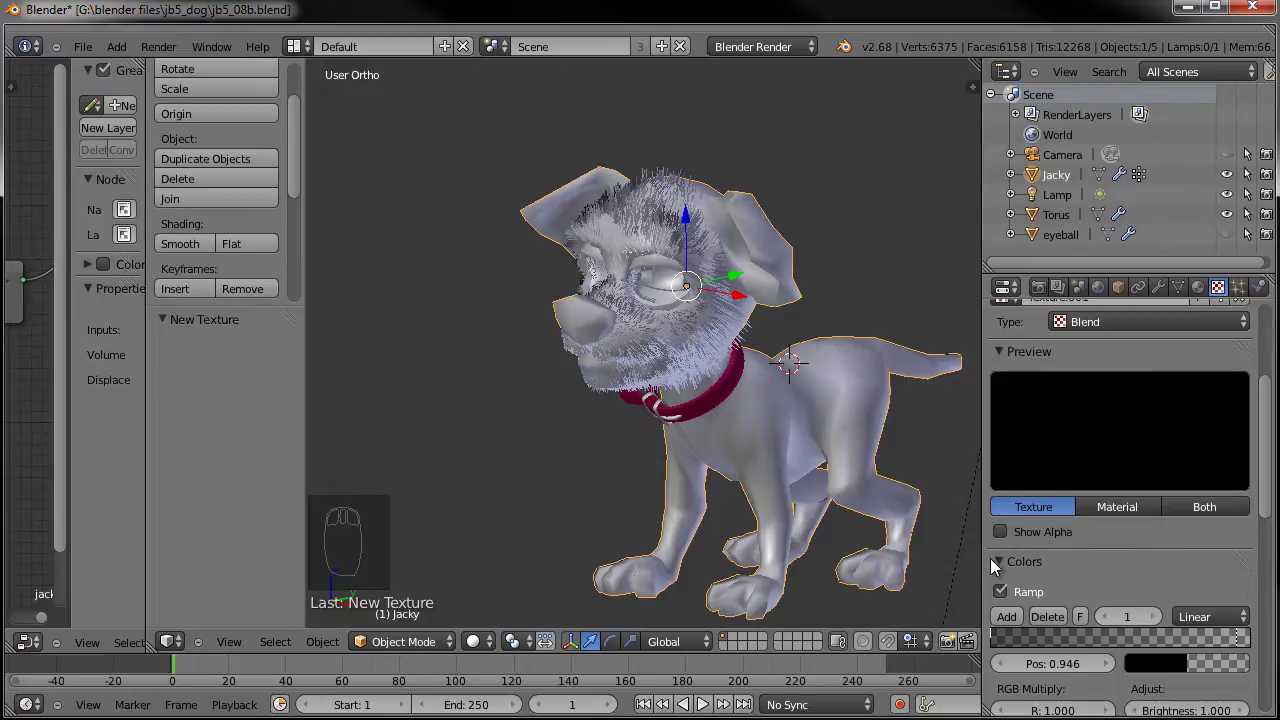
# Collapse the color ramp settings and enable Show Alpha for the Blend texture's preview.
pyautogui.scroll(-2, 1058, 564)
pyautogui.click(1063, 481)
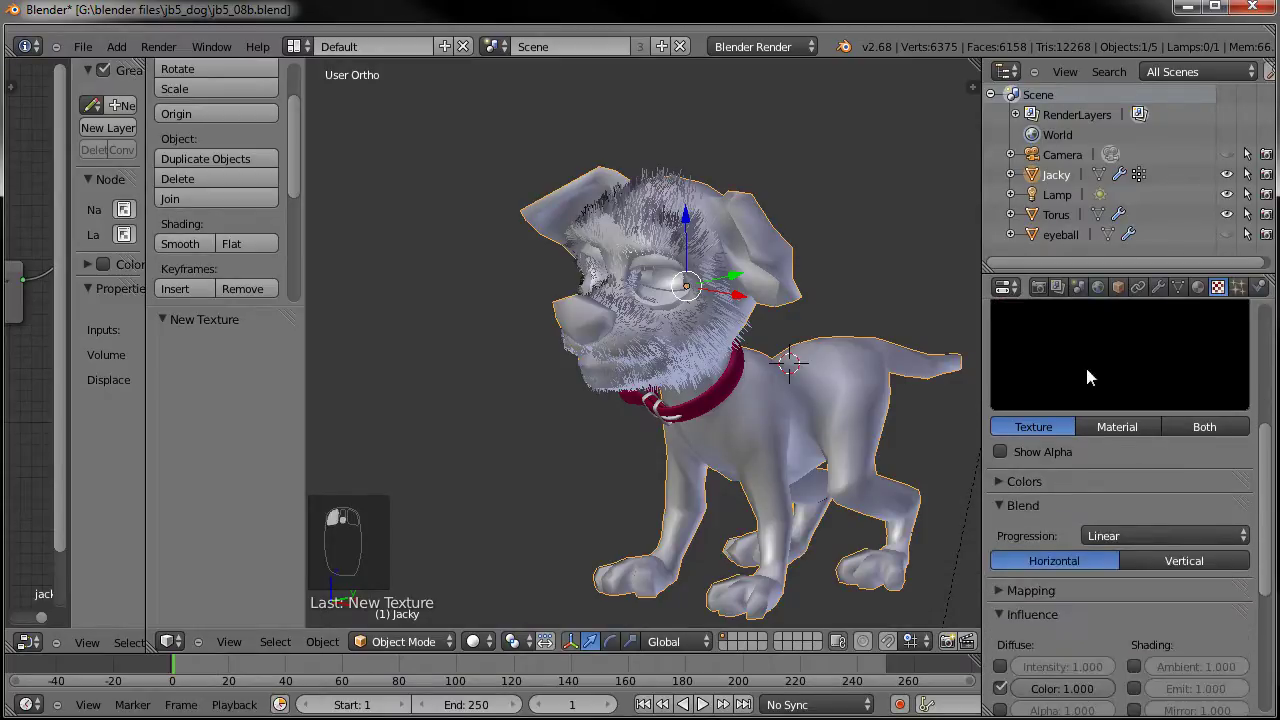
pyautogui.click(1000, 452)
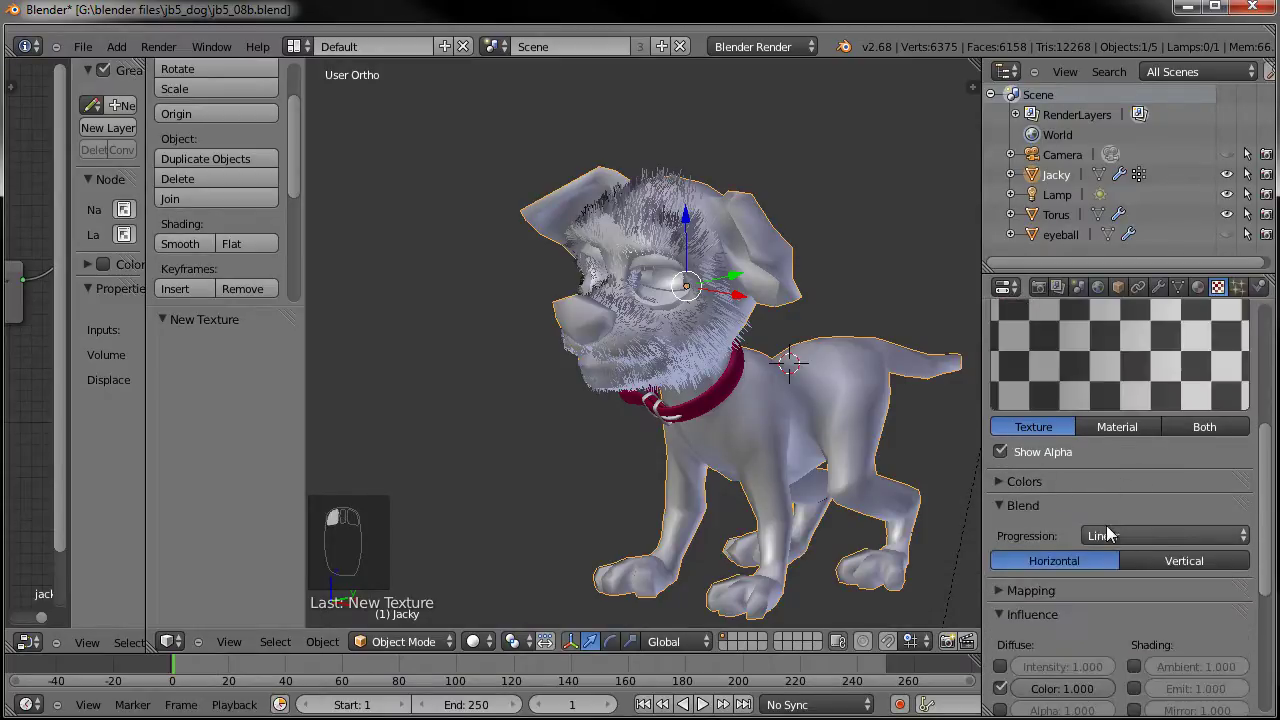
pyautogui.scroll(1, 1098, 424)
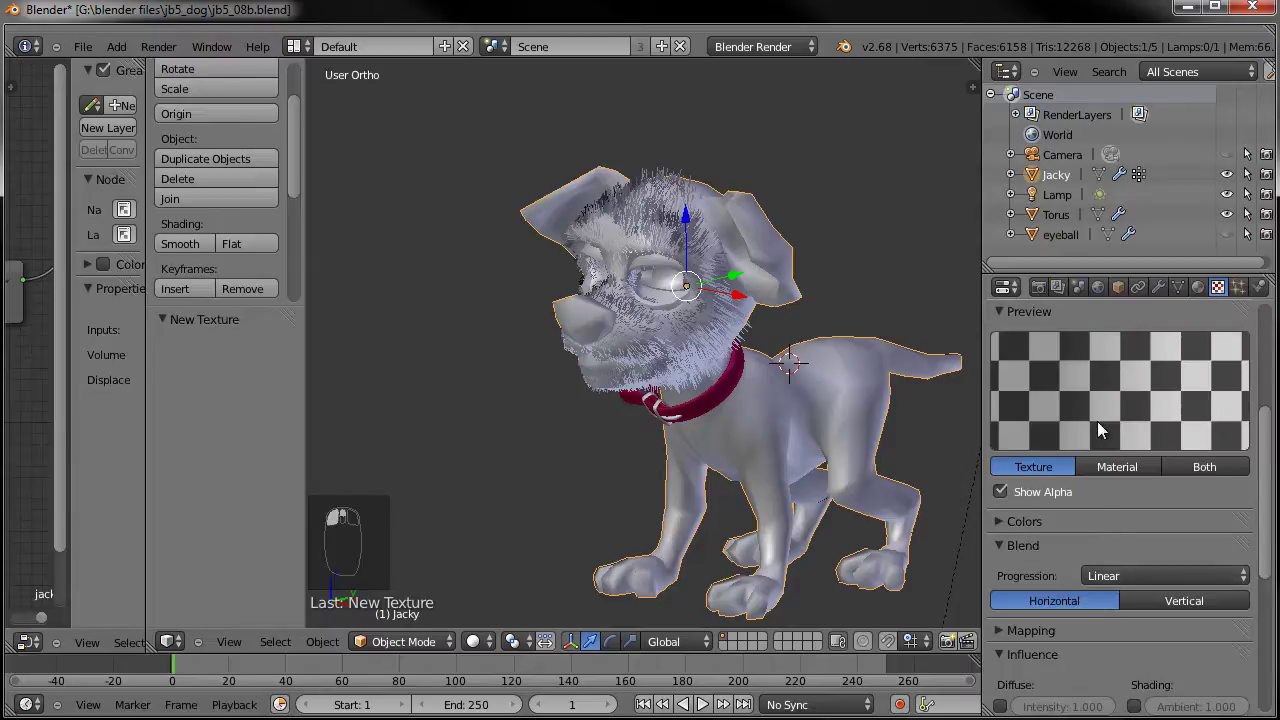
# Try the half-transparent ramp stop at about position 0.373, and undo the move.
pyautogui.click(1000, 521)
pyautogui.moveTo(997, 599); pyautogui.dragTo(1098, 603)
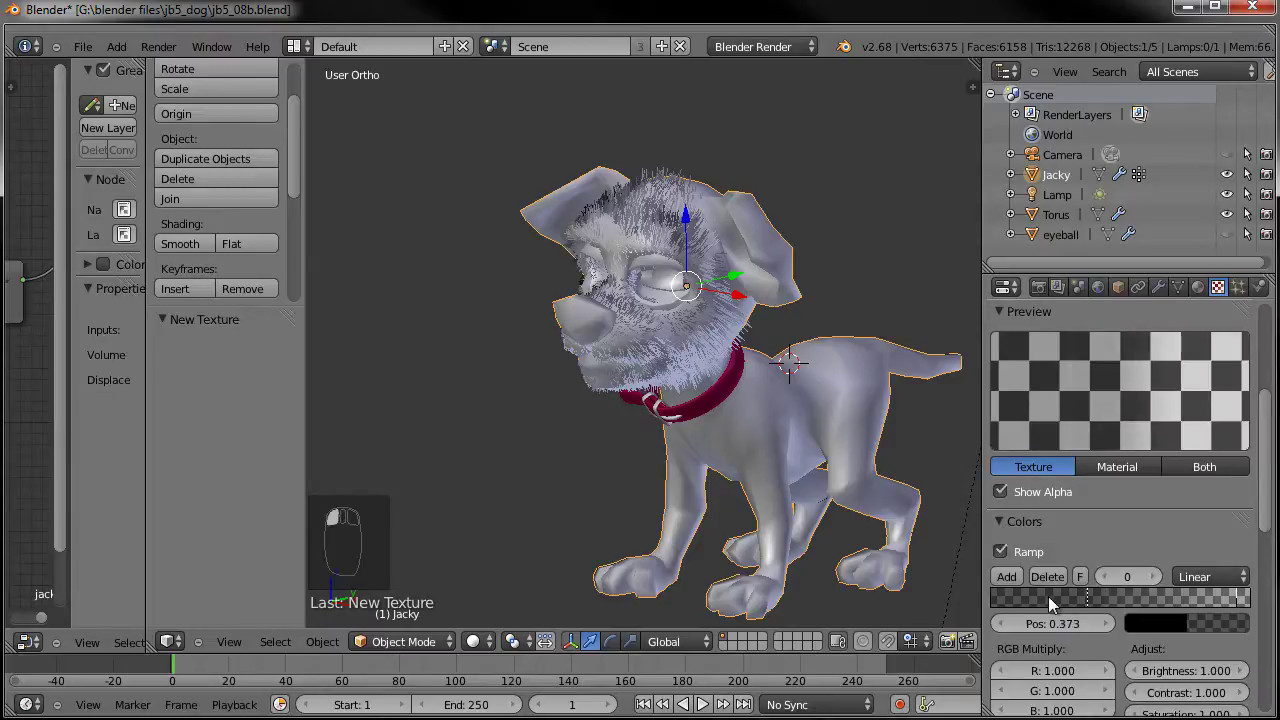
pyautogui.hotkey('ctrl', 'z')
pyautogui.scroll(-1, 1072, 549)
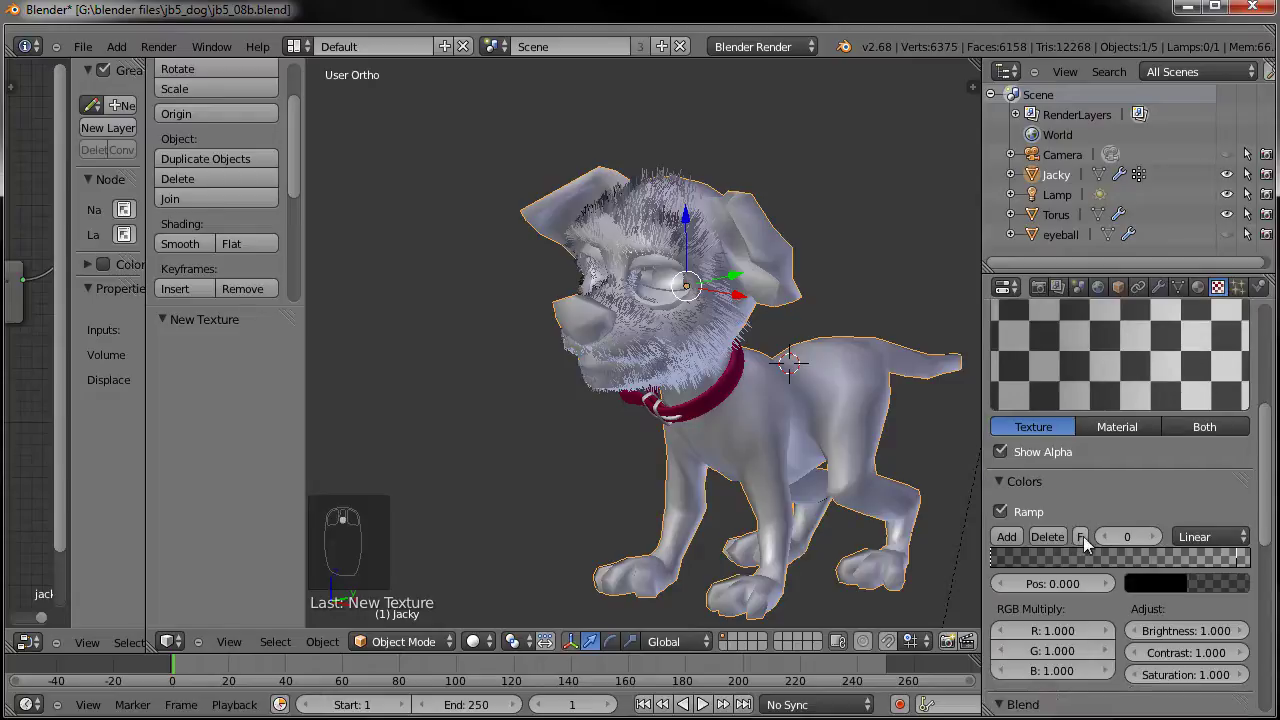
# Make the Blend texture influence the material's diffuse Alpha instead of its Color.
pyautogui.click(998, 482)
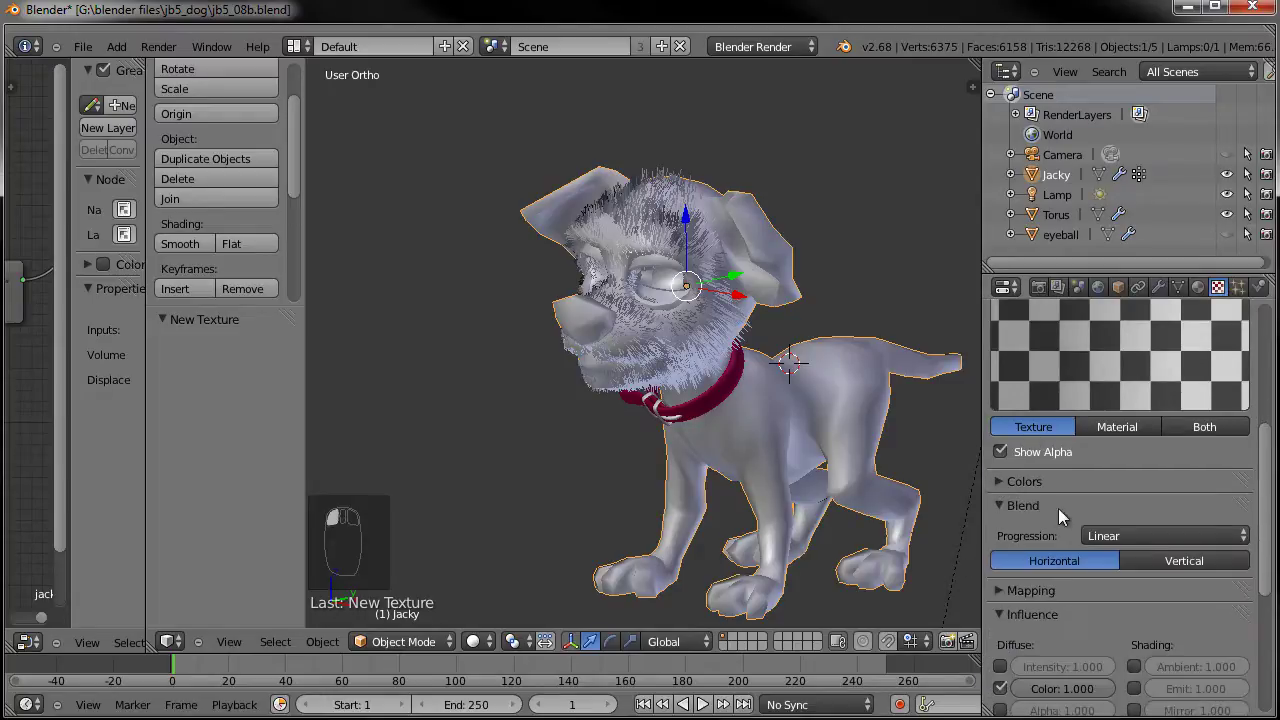
pyautogui.scroll(-1, 1055, 510)
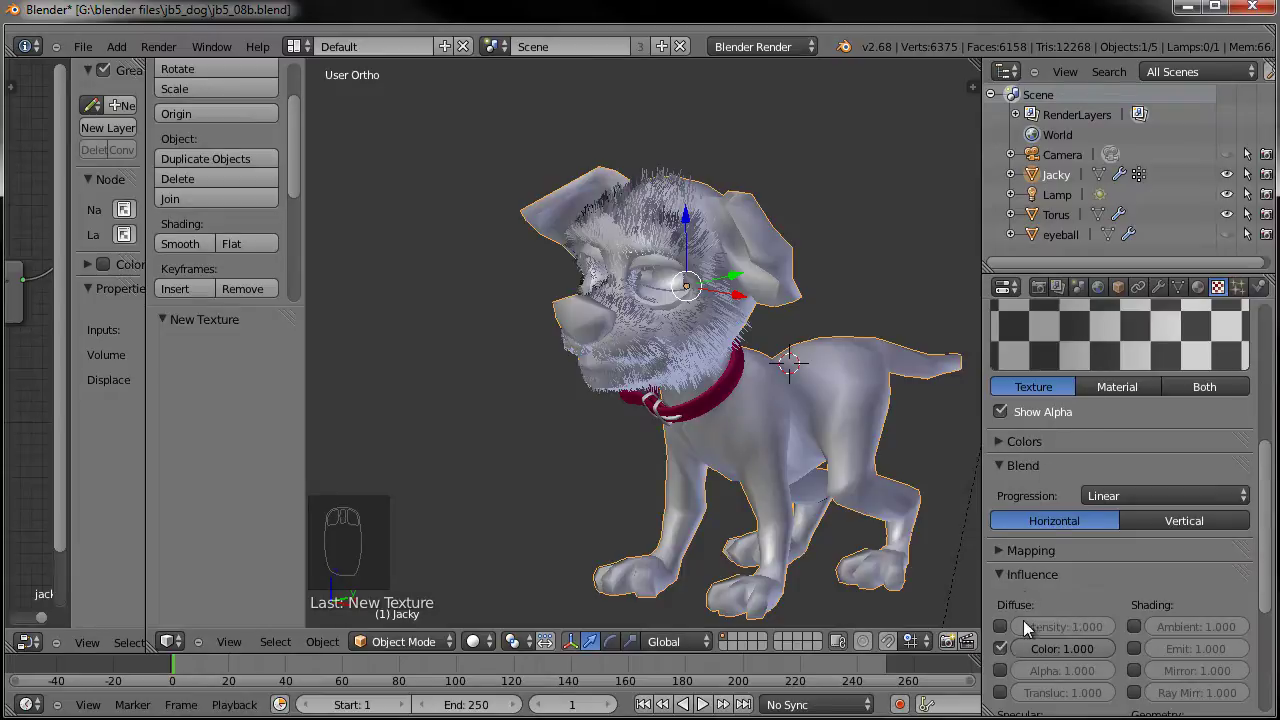
pyautogui.click(1000, 648)
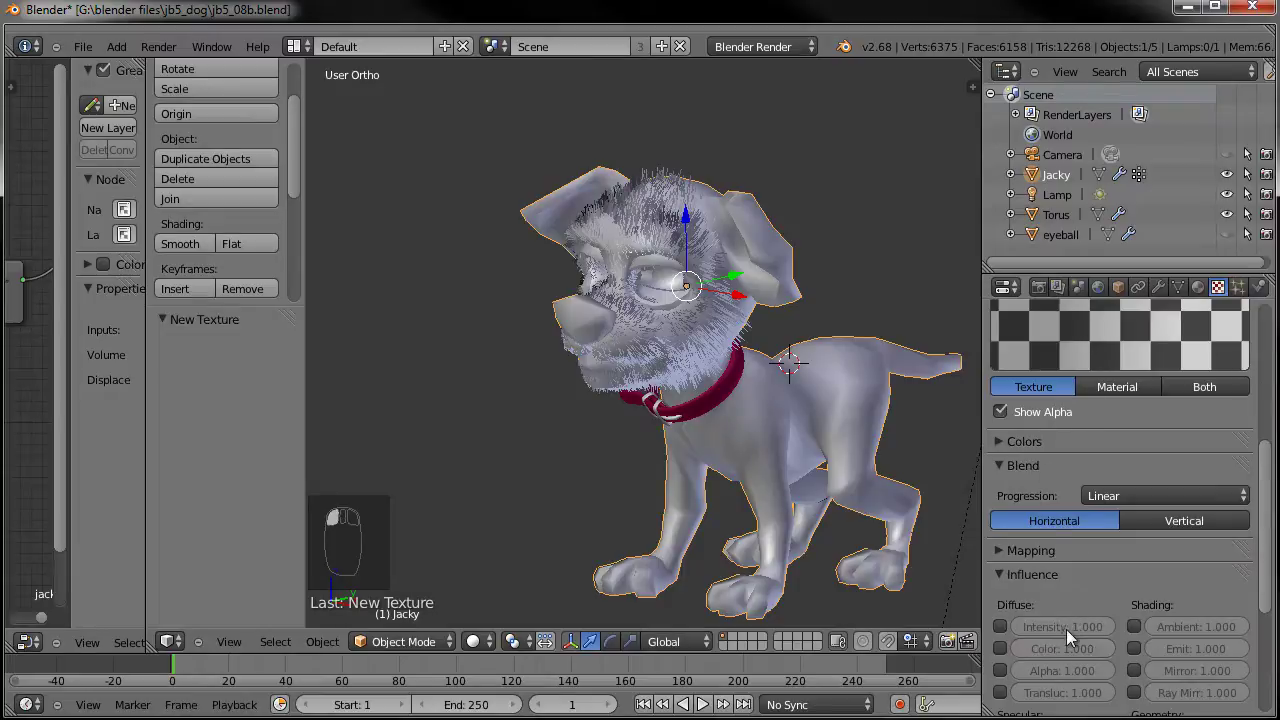
pyautogui.click(1000, 670)
pyautogui.scroll(7, 1123, 633)
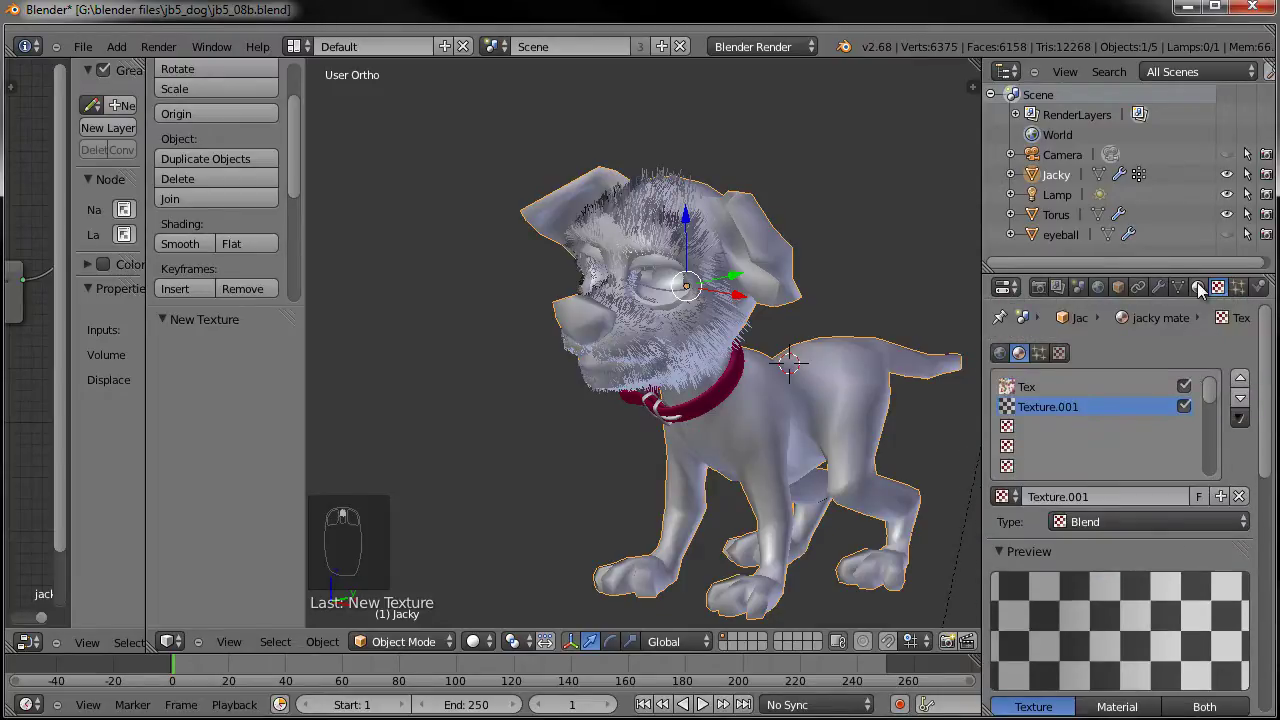
# Enable Z Transparency on the jacky material fur material and set its alpha to 0.000.
pyautogui.click(1198, 286)
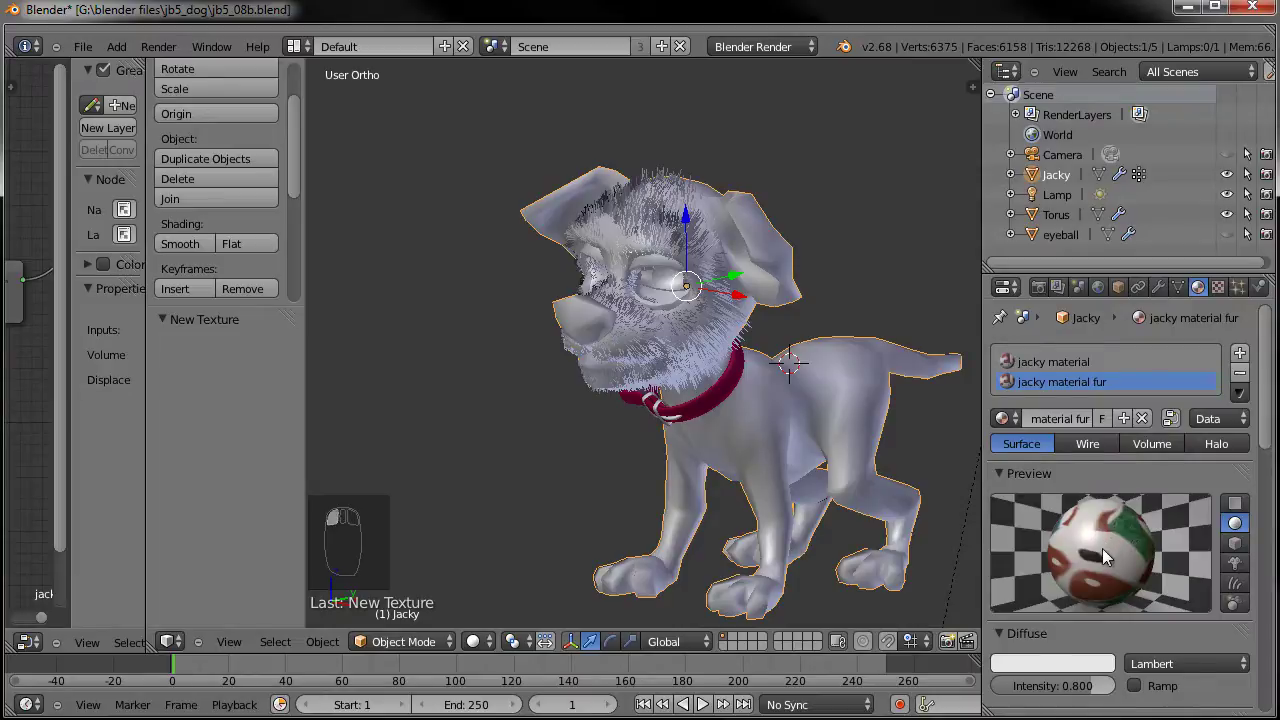
pyautogui.scroll(-6, 1103, 545)
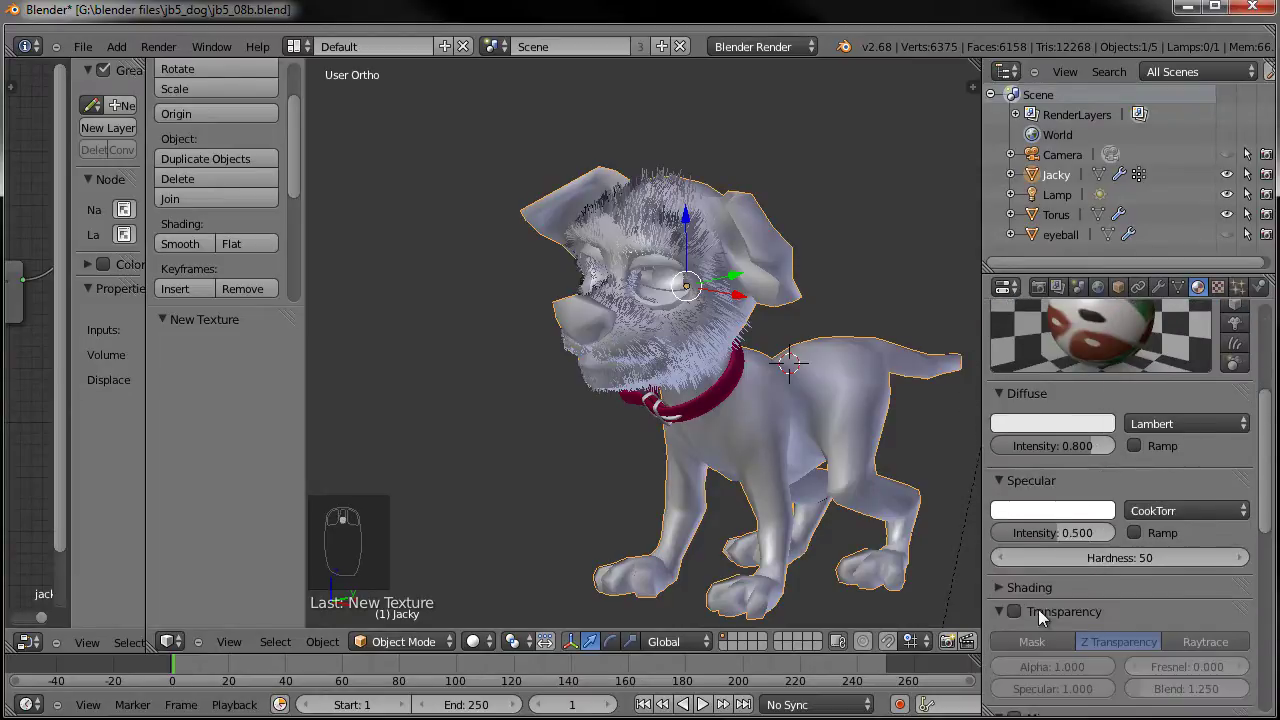
pyautogui.click(1040, 610)
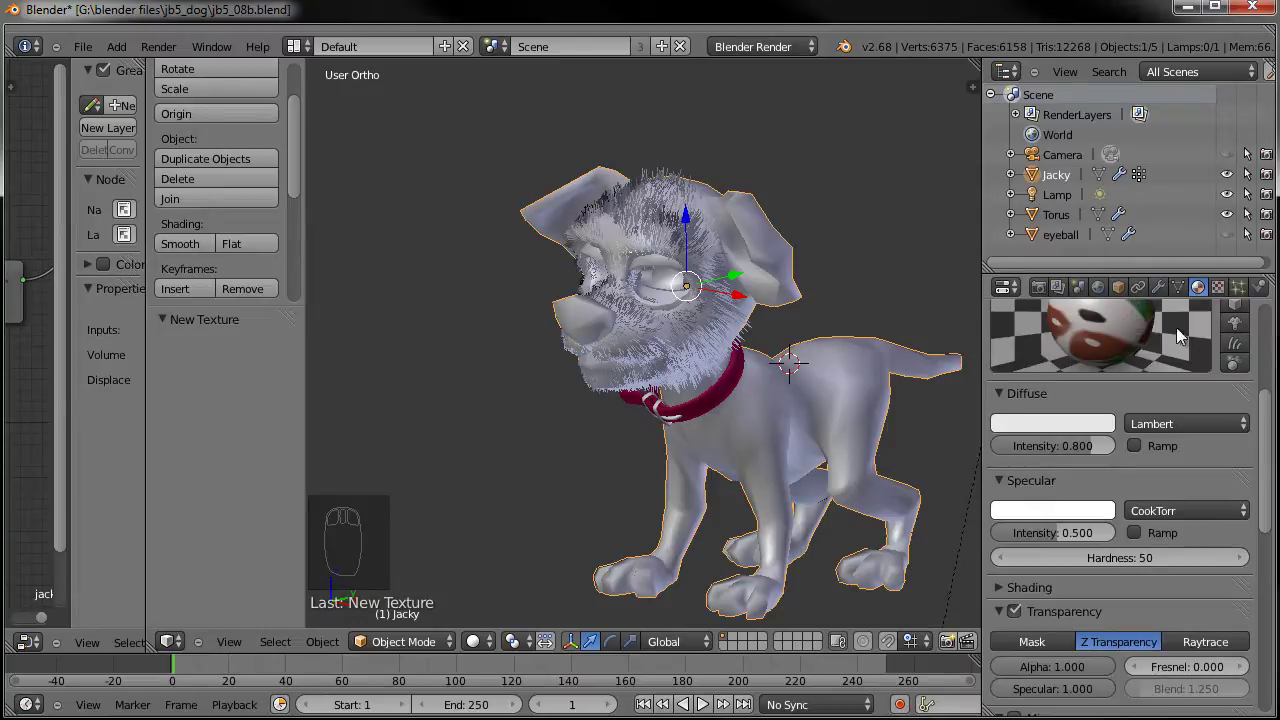
pyautogui.moveTo(1080, 668); pyautogui.dragTo(663, 666)
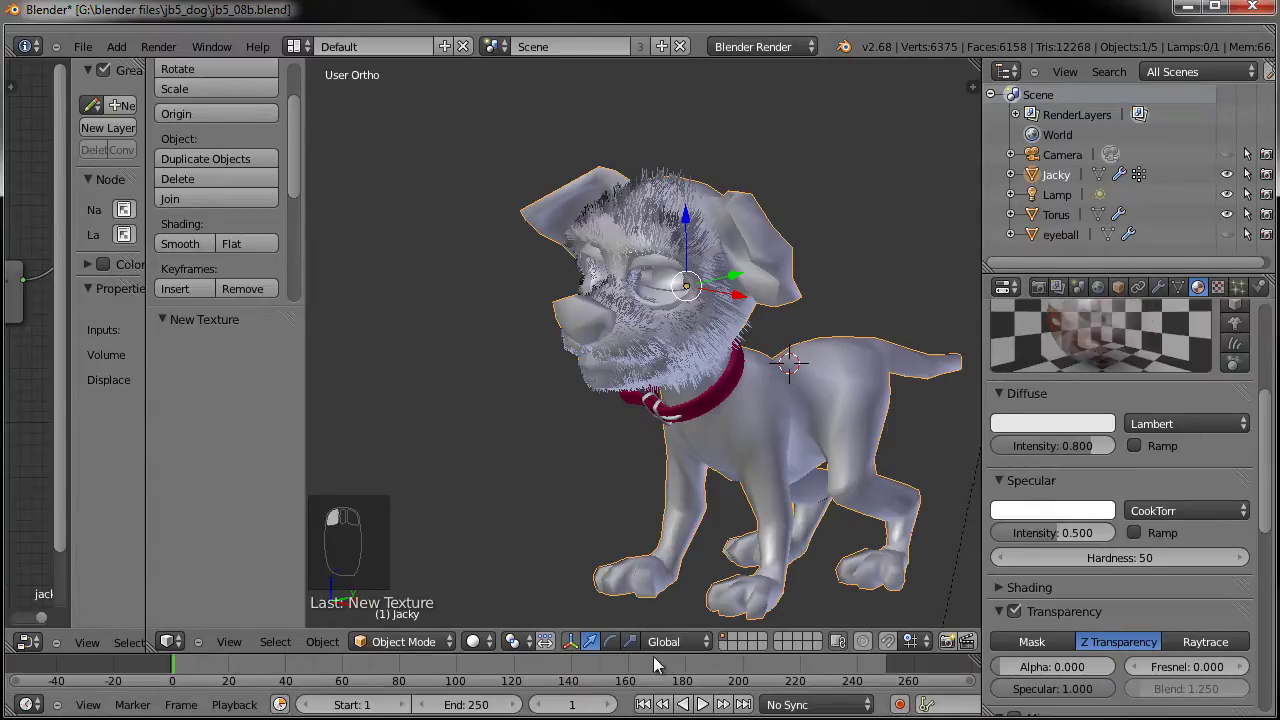
pyautogui.scroll(2, 1035, 452)
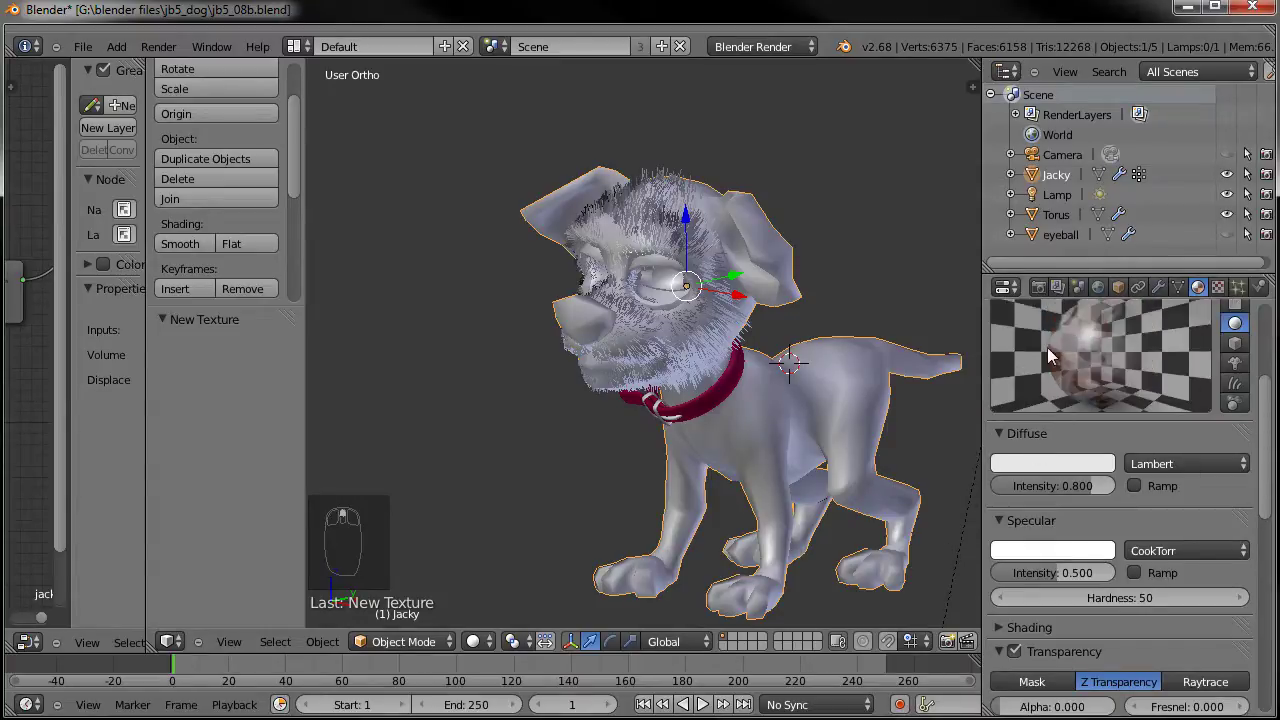
# Set the Blend texture's mapping coordinates to Strand / Particle.
pyautogui.click(1217, 287)
pyautogui.scroll(-3, 1055, 420)
pyautogui.scroll(-4, 1077, 603)
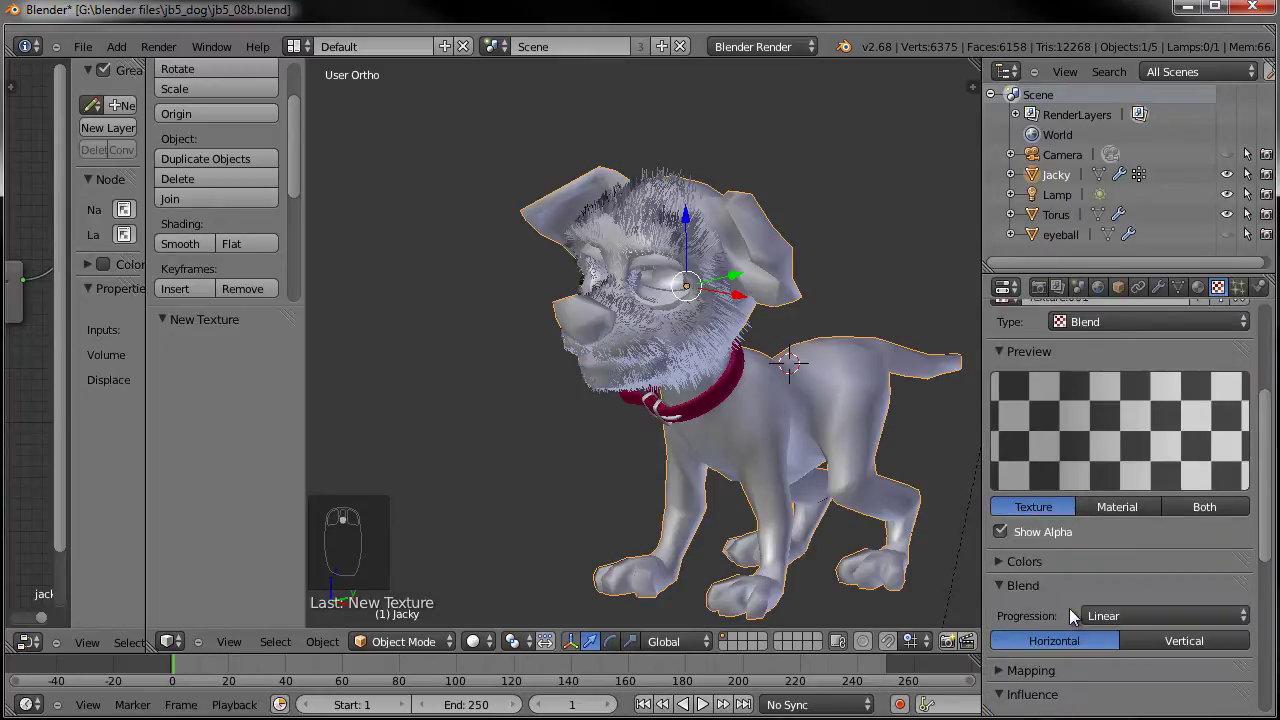
pyautogui.click(1003, 586)
pyautogui.click(1015, 609)
pyautogui.click(1120, 638)
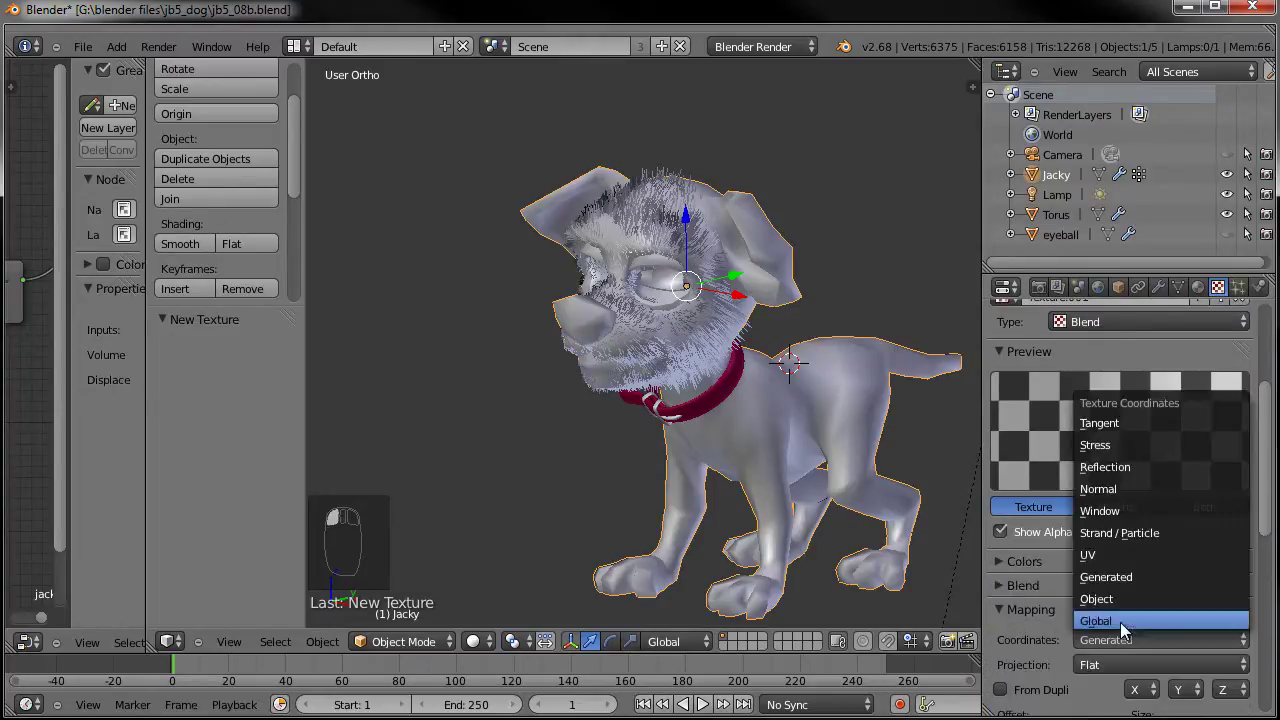
pyautogui.click(1125, 531)
pyautogui.scroll(6, 1128, 574)
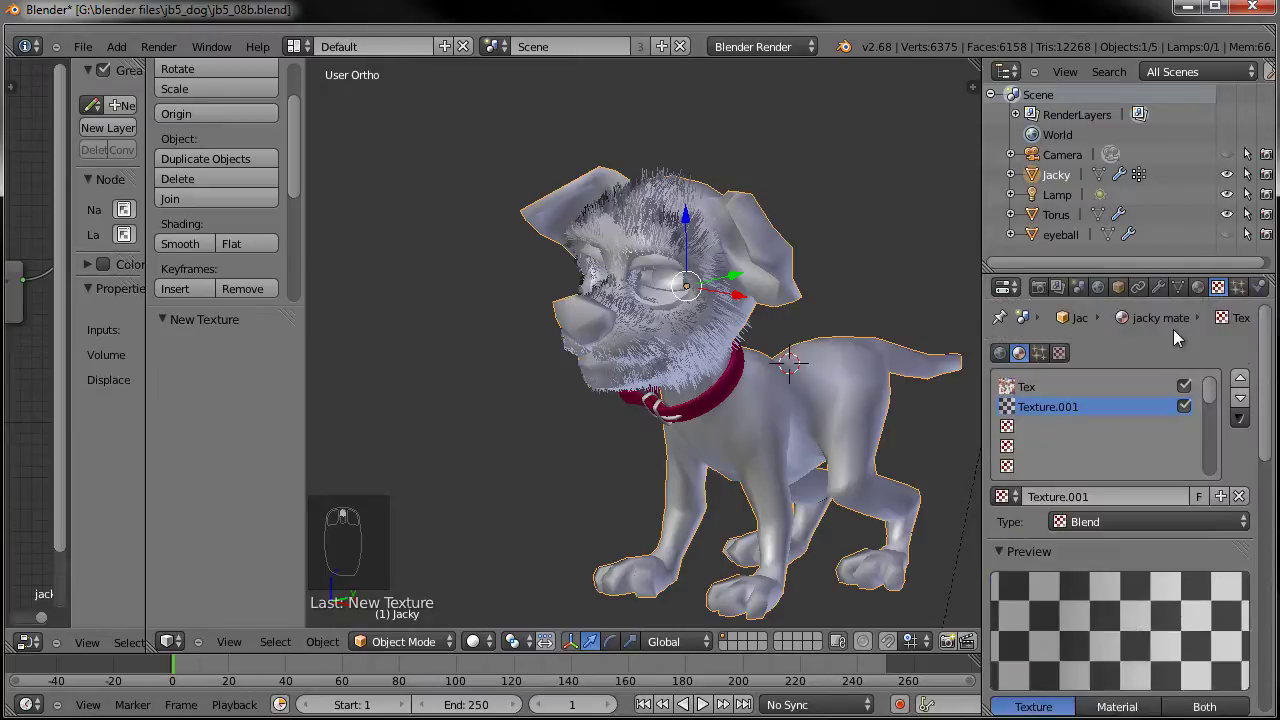
# Switch the fur material's preview to the hair strands display.
pyautogui.click(1197, 287)
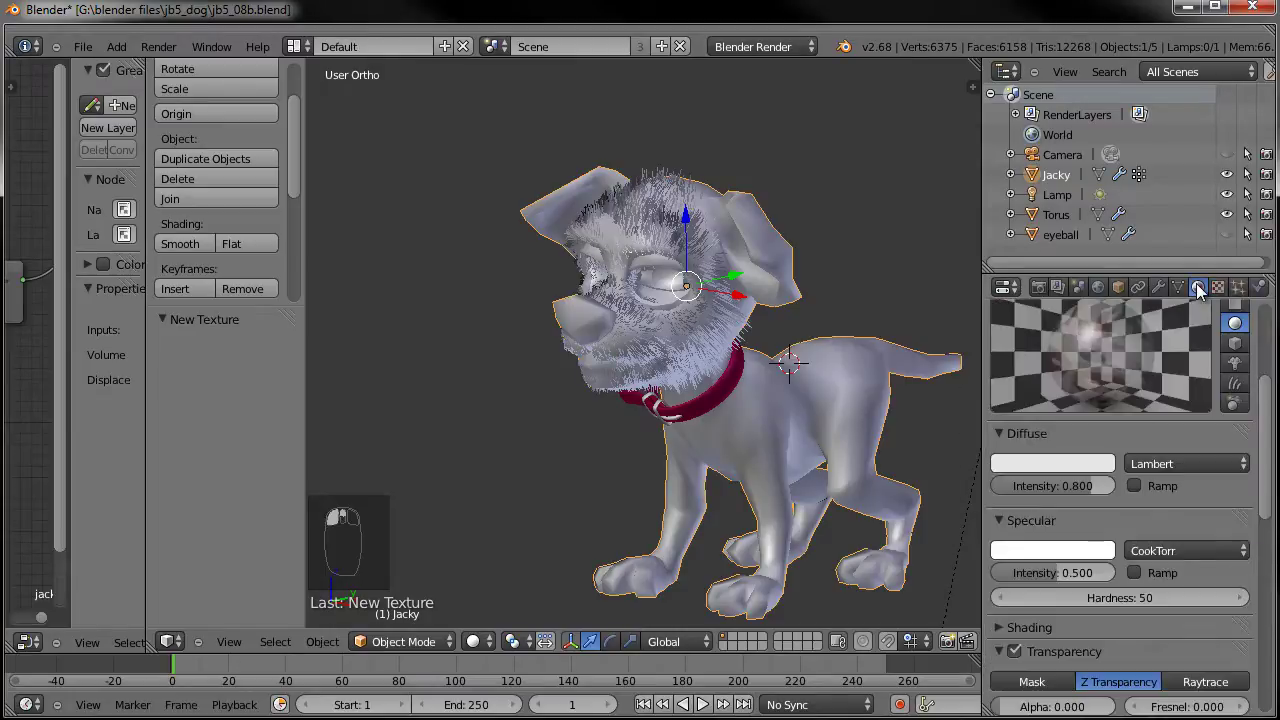
pyautogui.click(1236, 386)
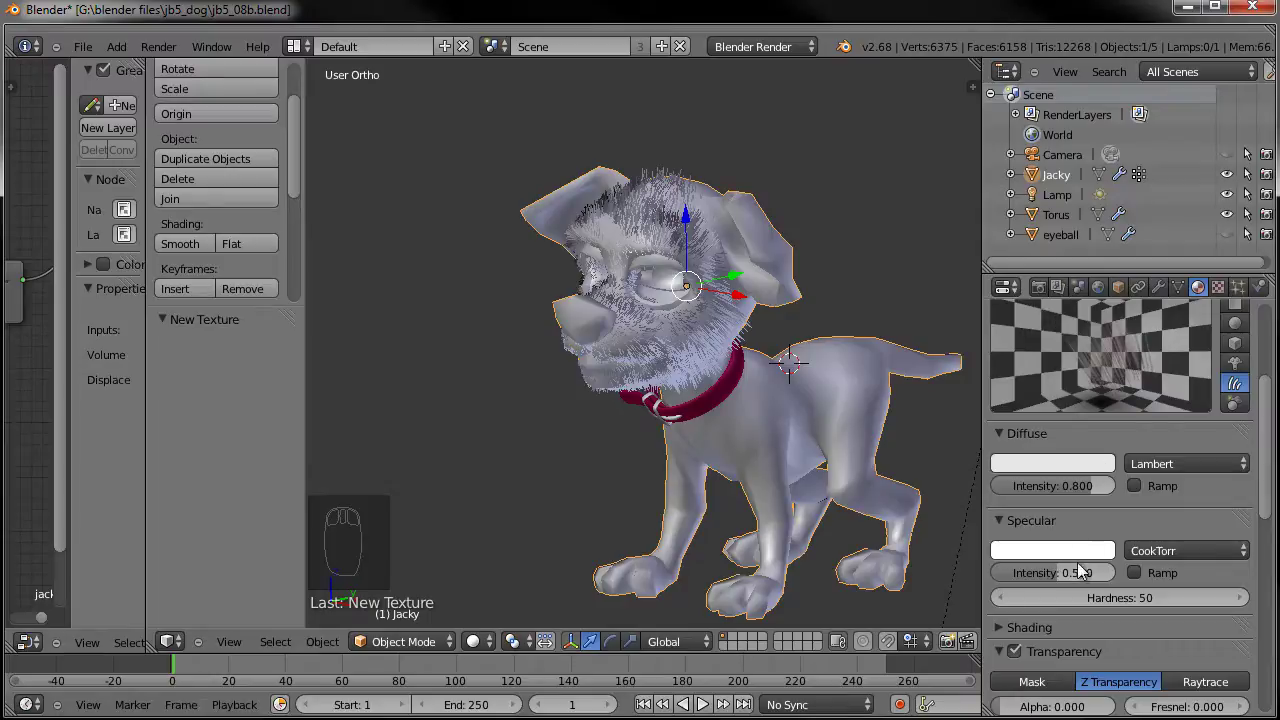
pyautogui.scroll(-3, 1085, 570)
pyautogui.click(1058, 533)
# Set the fur material's strand size to 0.25 at the tip and 1.5 at the root.
pyautogui.scroll(-8, 1058, 569)
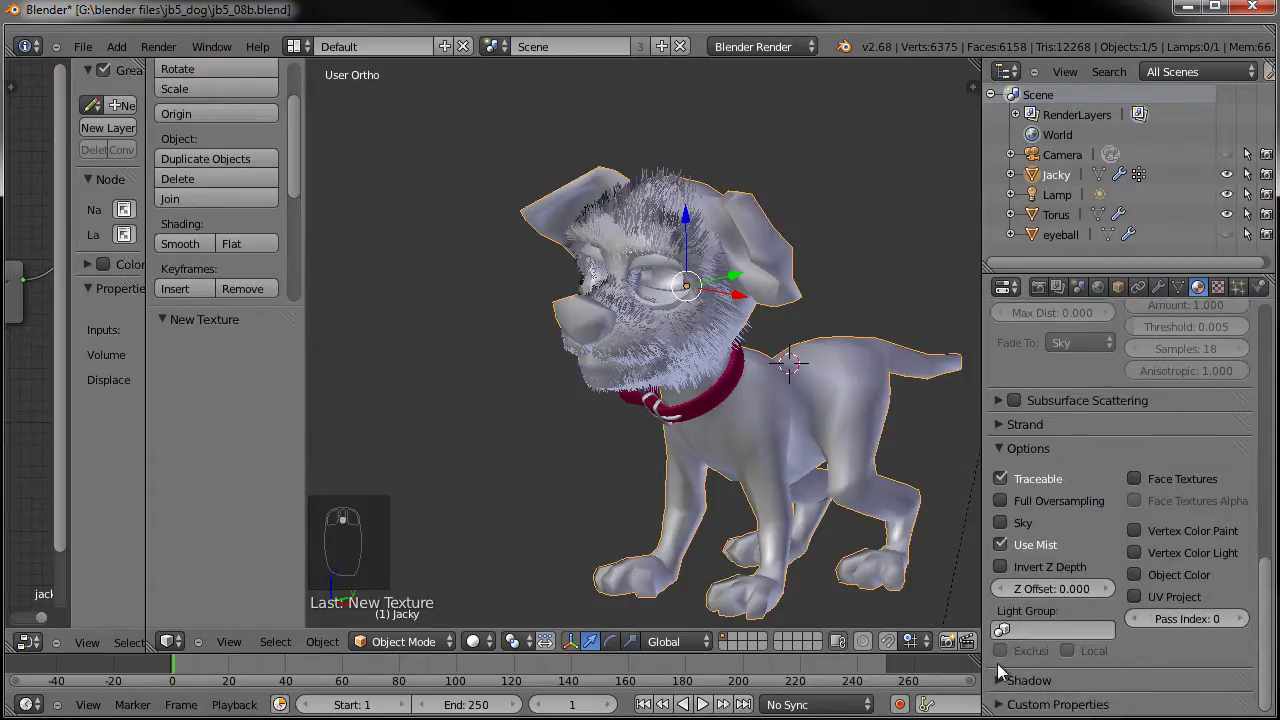
pyautogui.click(1027, 424)
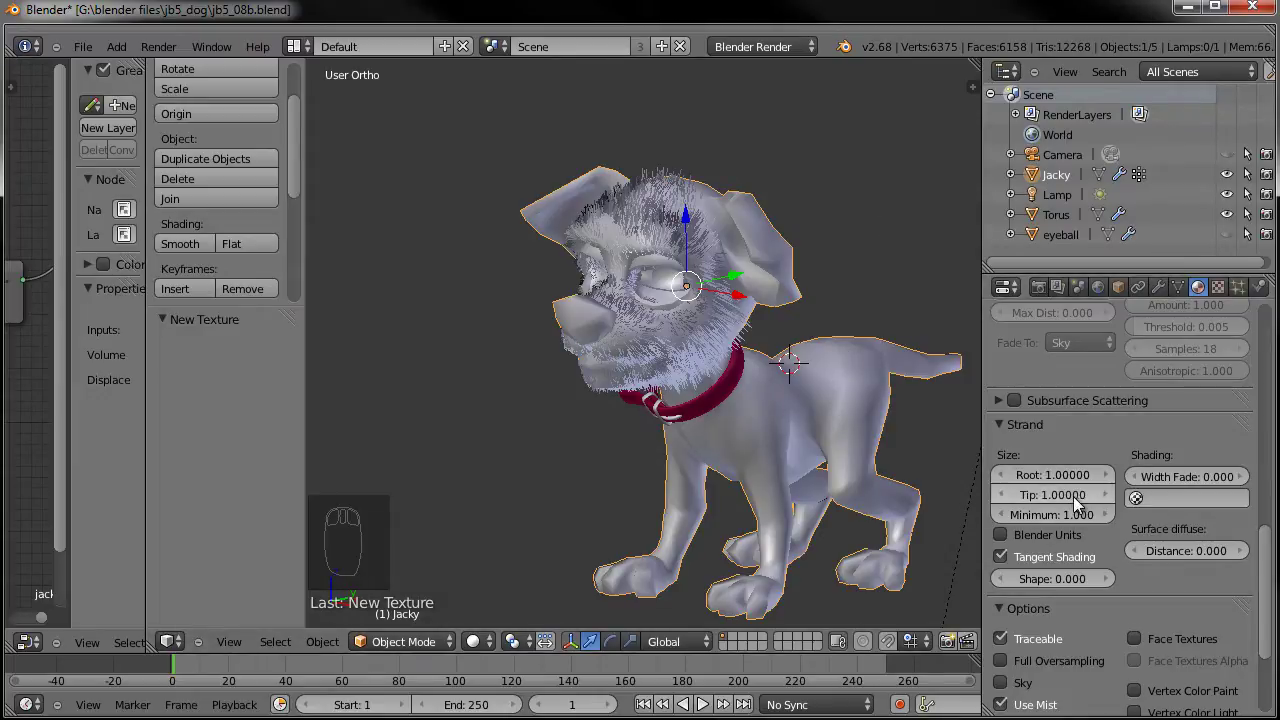
pyautogui.moveTo(1075, 500); pyautogui.dragTo(783, 503)
pyautogui.moveTo(235, 493); pyautogui.dragTo(235, 493)
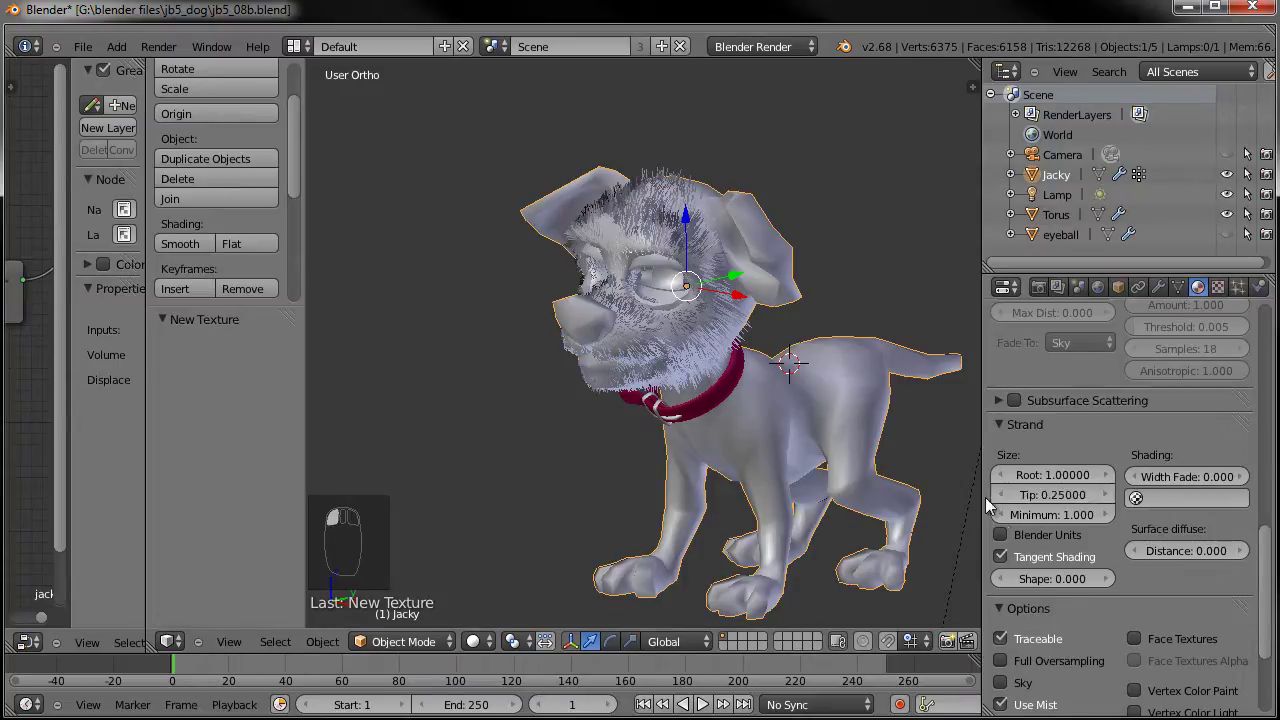
pyautogui.click(1052, 475)
pyautogui.write('1.0')
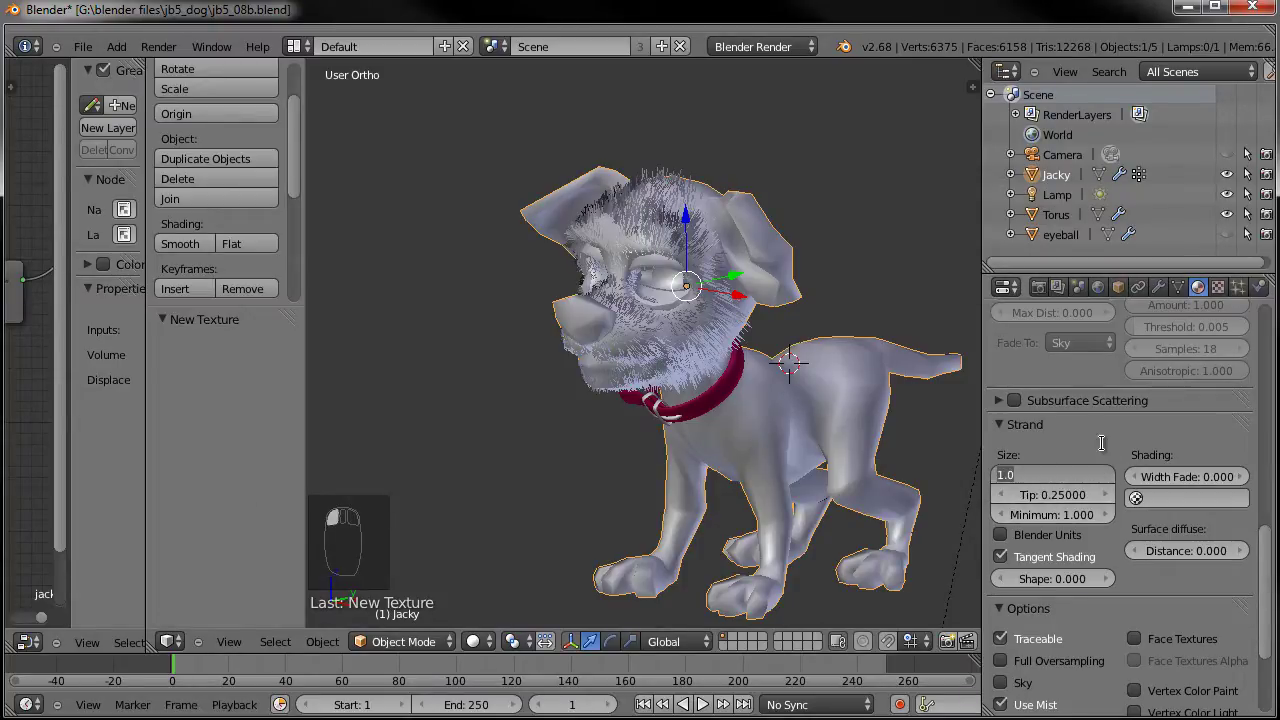
pyautogui.write('.5')
pyautogui.press('Return')
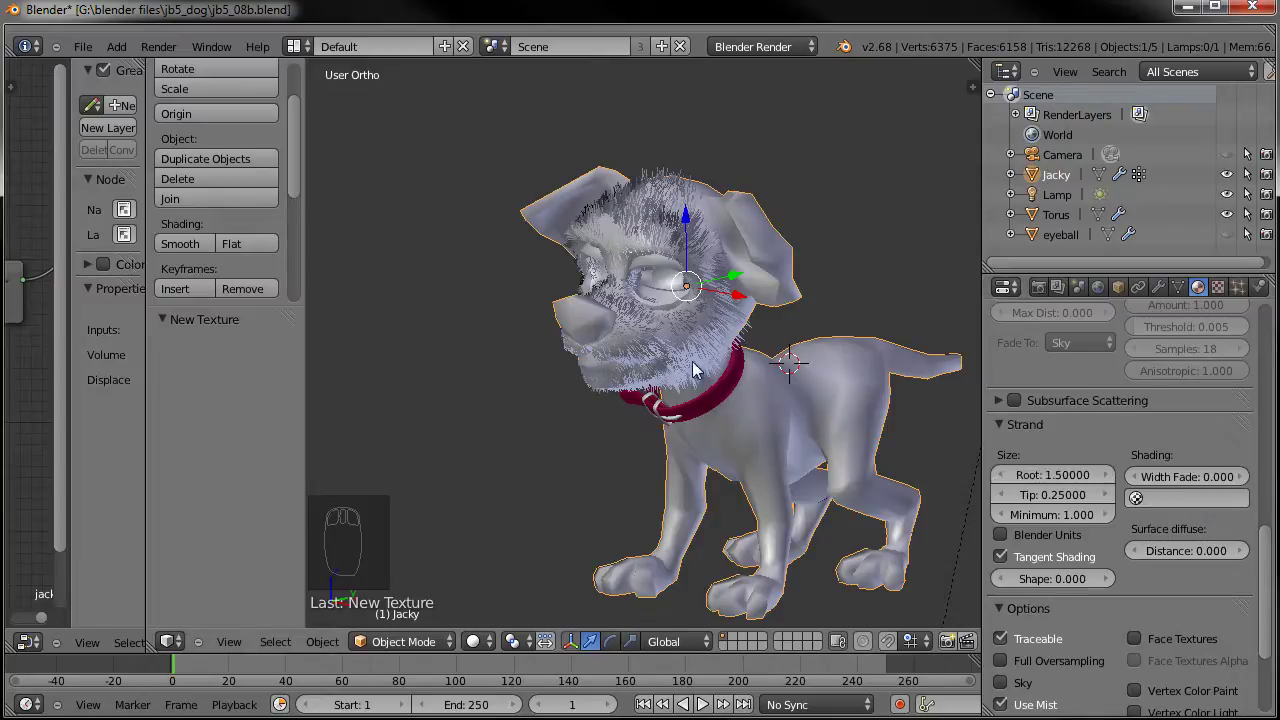
# Save the Blender file, overwriting jb5_08b.blend.
pyautogui.hotkey('ctrl', 's')
pyautogui.click(551, 296)
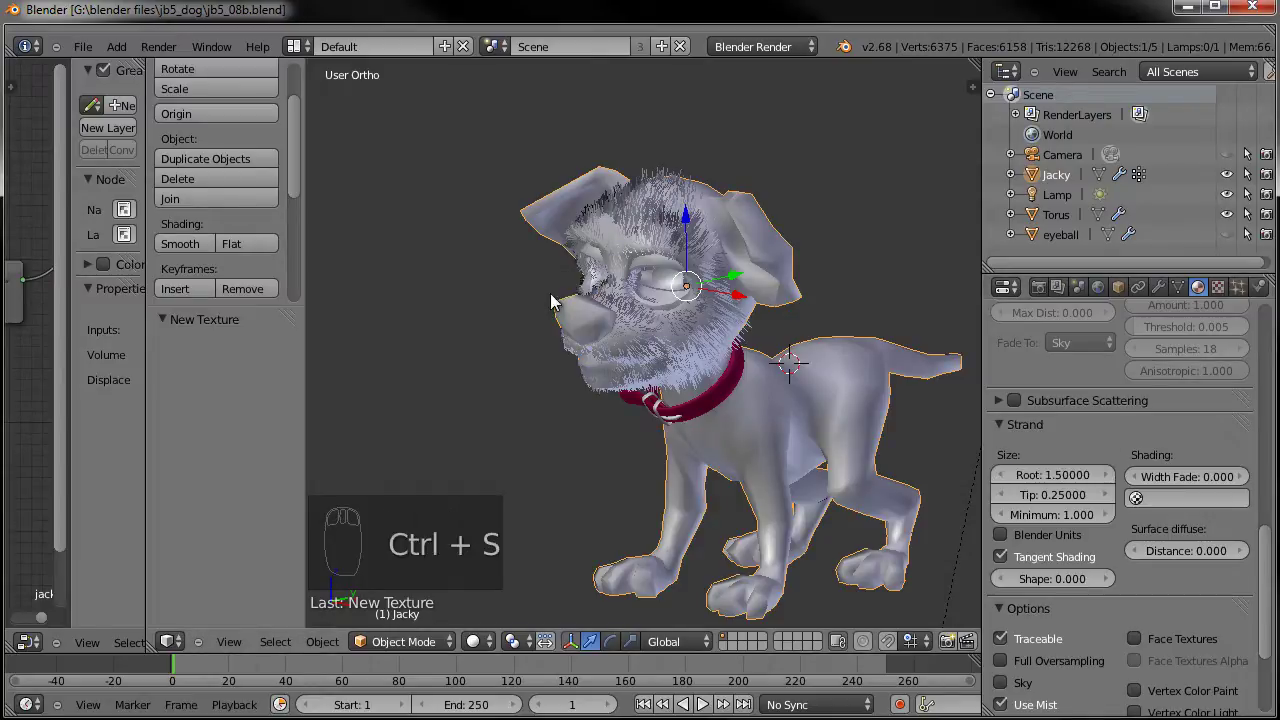
pyautogui.scroll(7, 1058, 460)
pyautogui.scroll(10, 1058, 460)
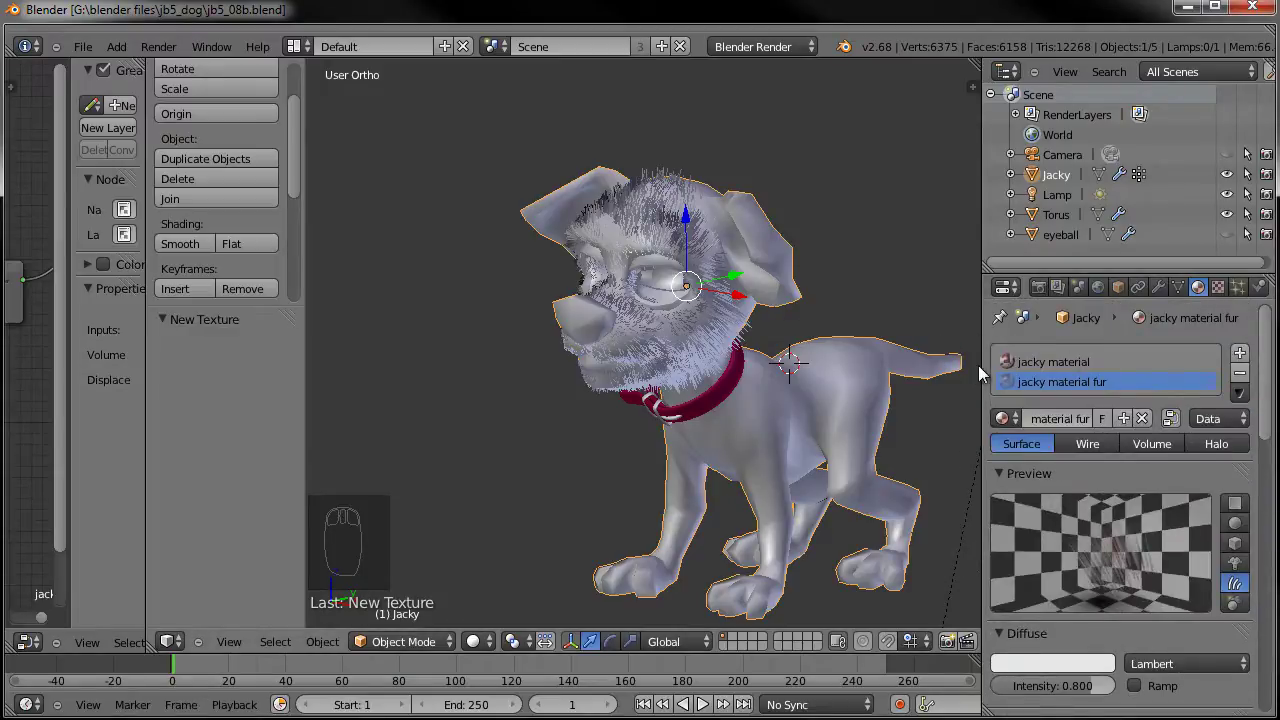
# Check which material slot the fur_body and fur_face particle systems use for rendering, comparing it with Jacky's material list.
pyautogui.moveTo(984, 370); pyautogui.dragTo(963, 366)
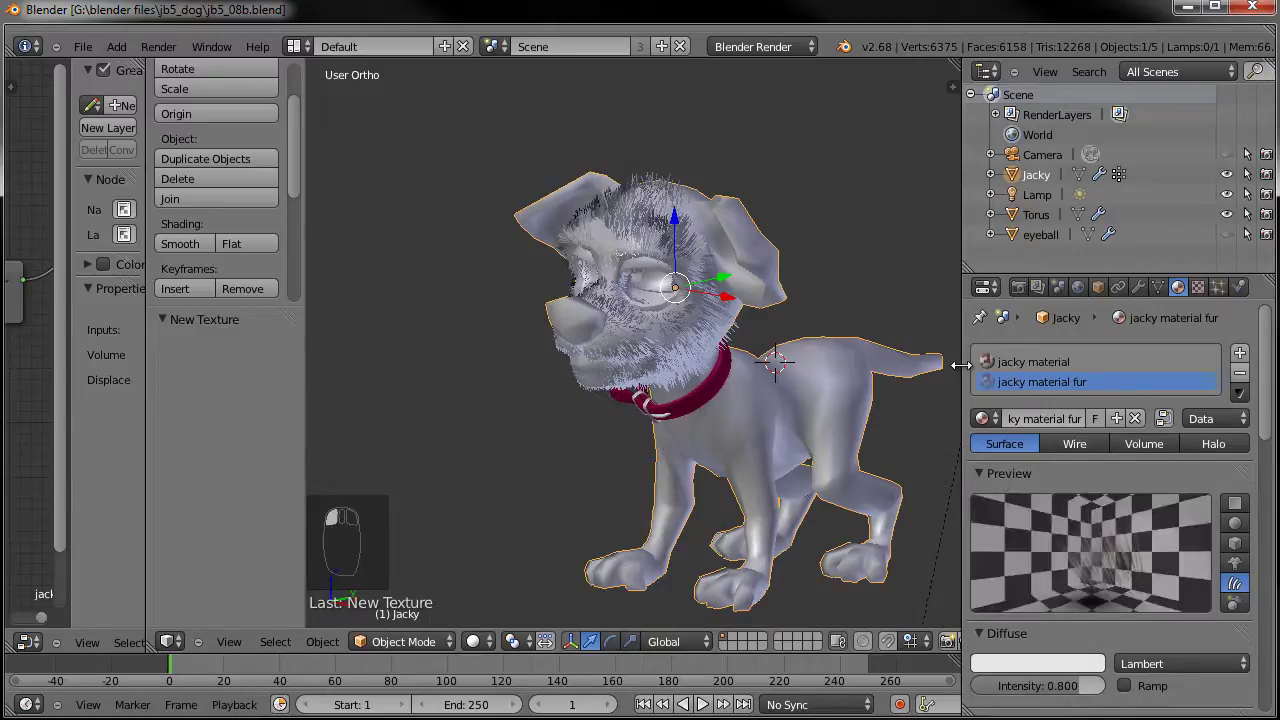
pyautogui.click(1218, 287)
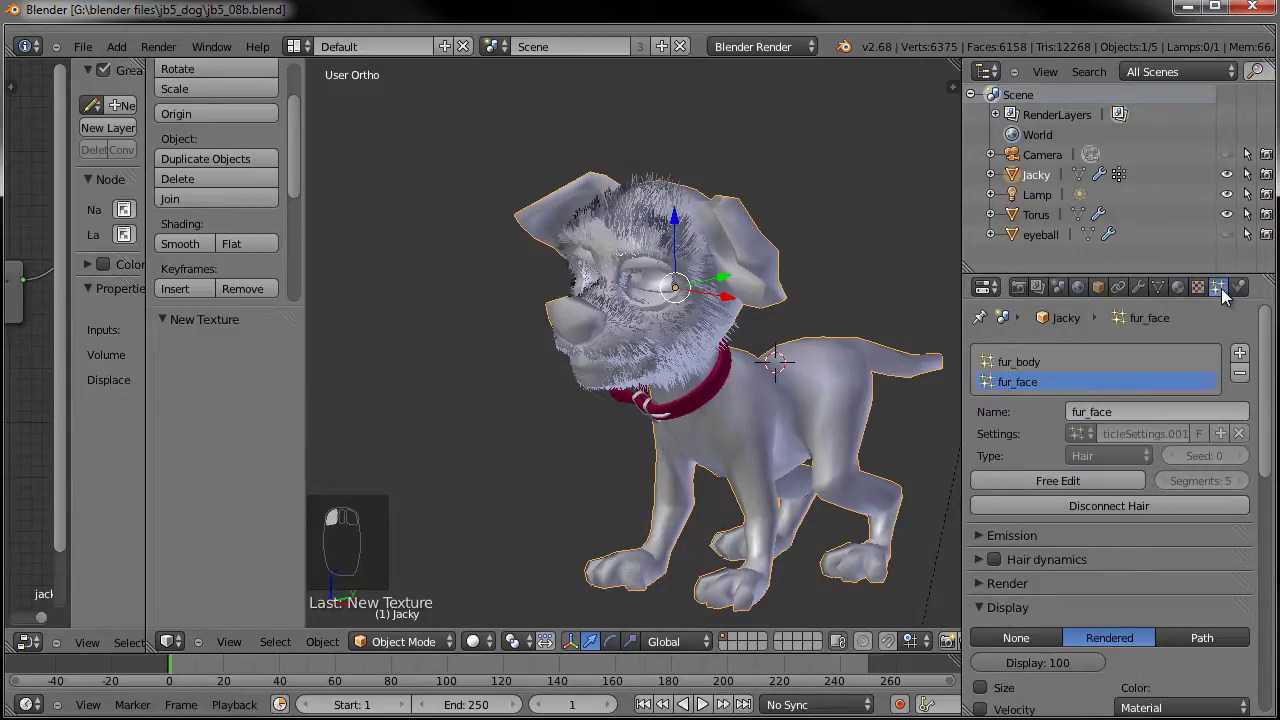
pyautogui.click(1022, 364)
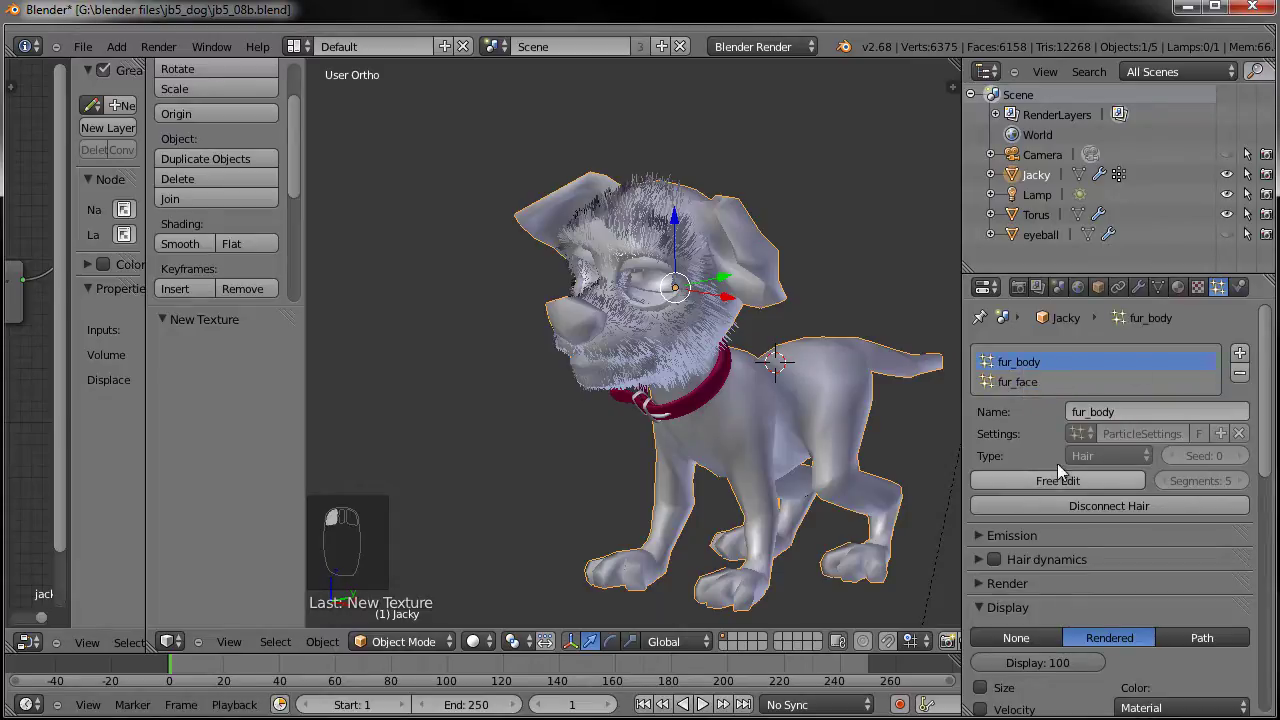
pyautogui.click(1178, 288)
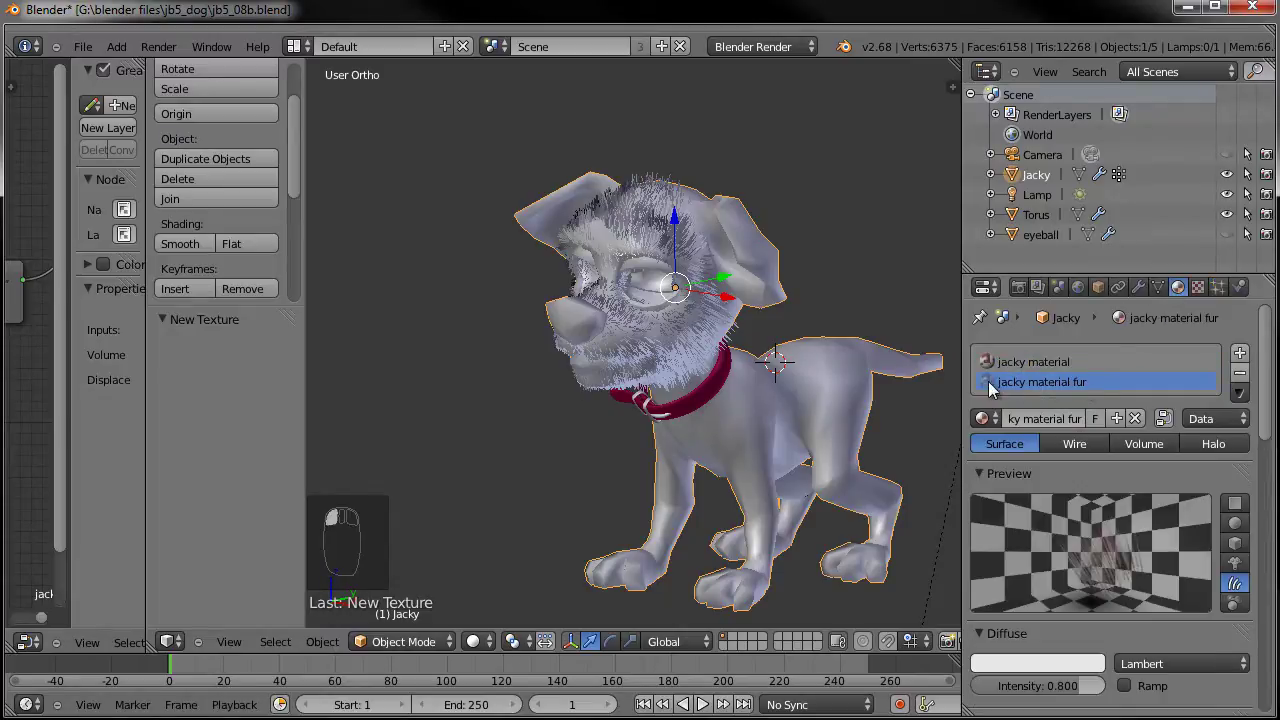
pyautogui.click(1218, 287)
pyautogui.scroll(-5, 1023, 532)
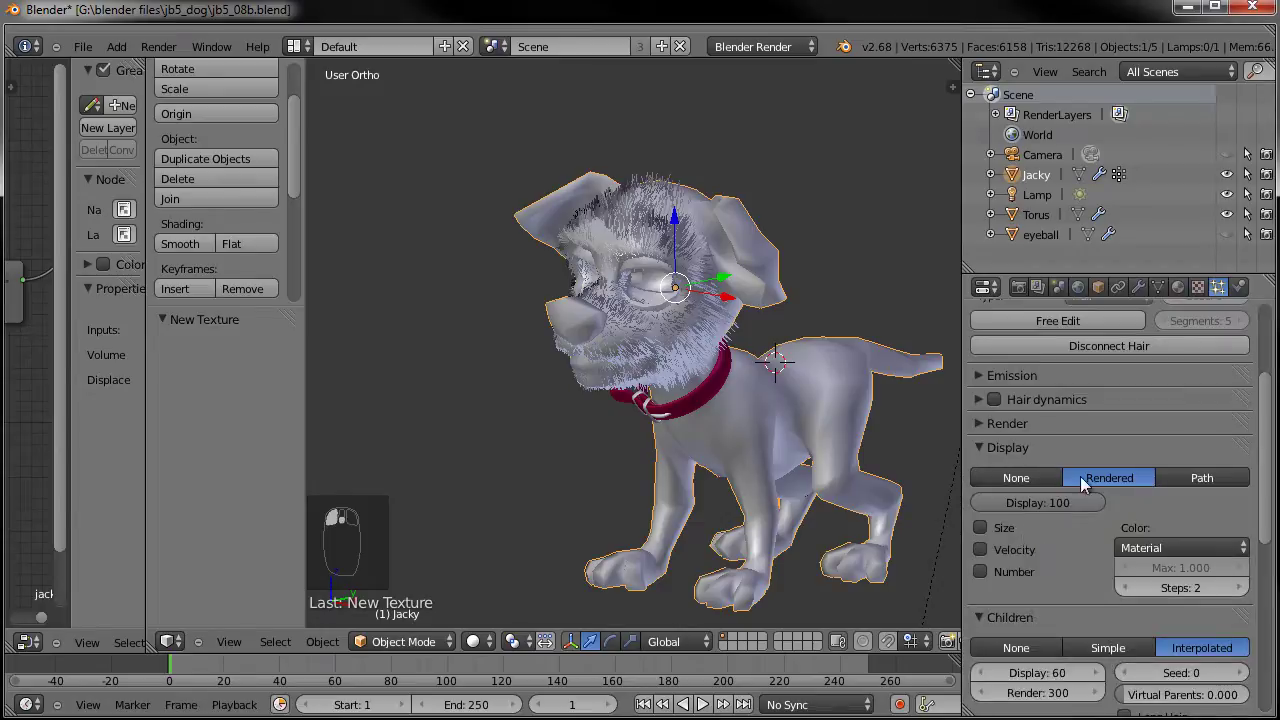
pyautogui.scroll(-8, 1049, 551)
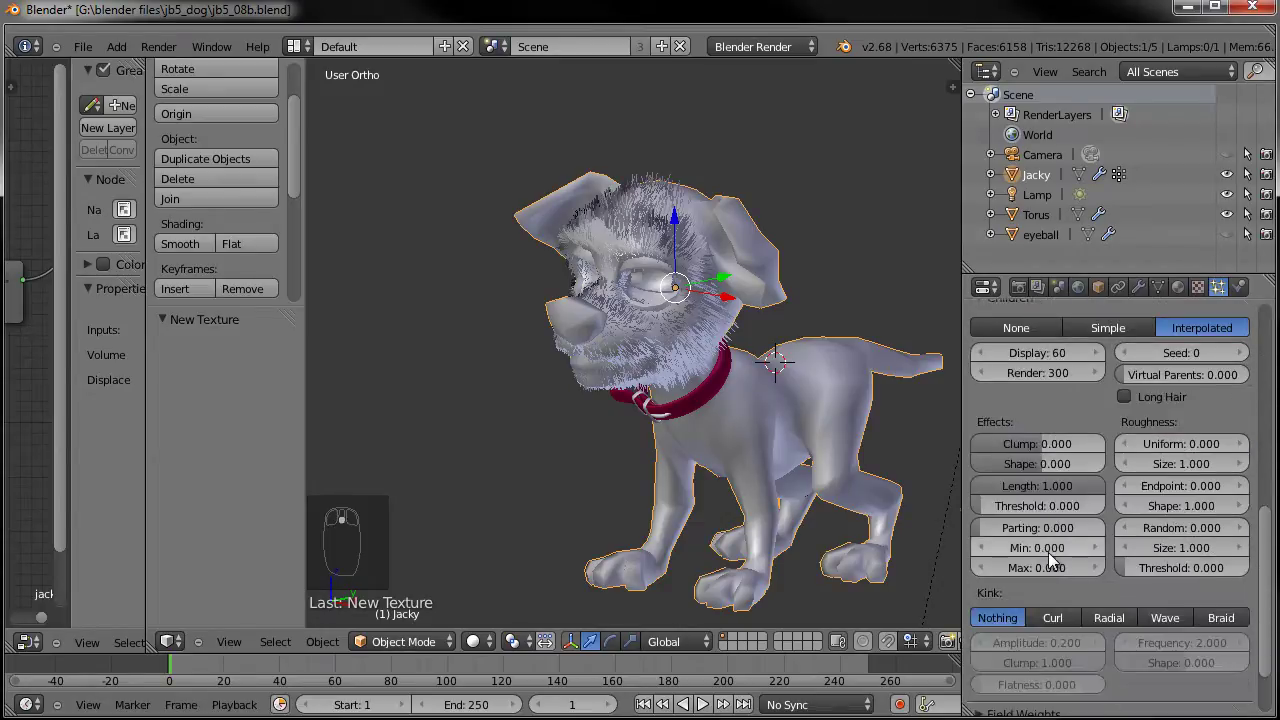
pyautogui.scroll(7, 1046, 552)
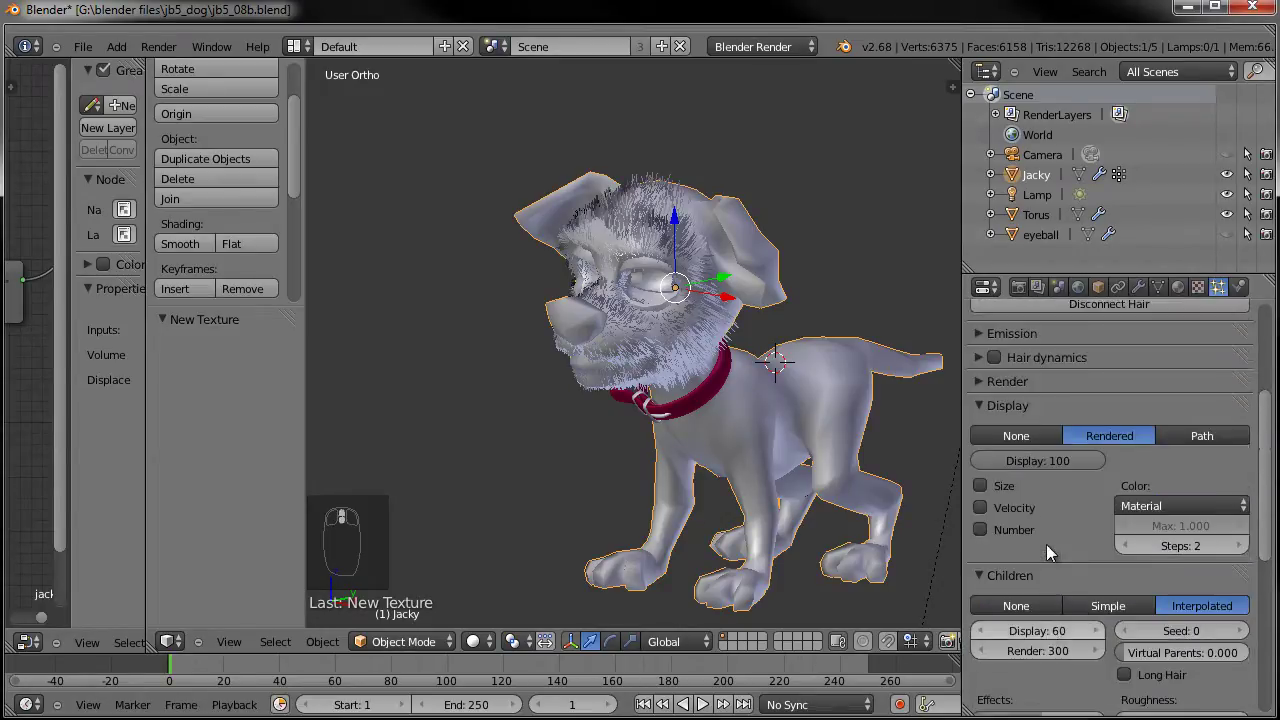
pyautogui.scroll(2, 1046, 544)
pyautogui.click(1030, 461)
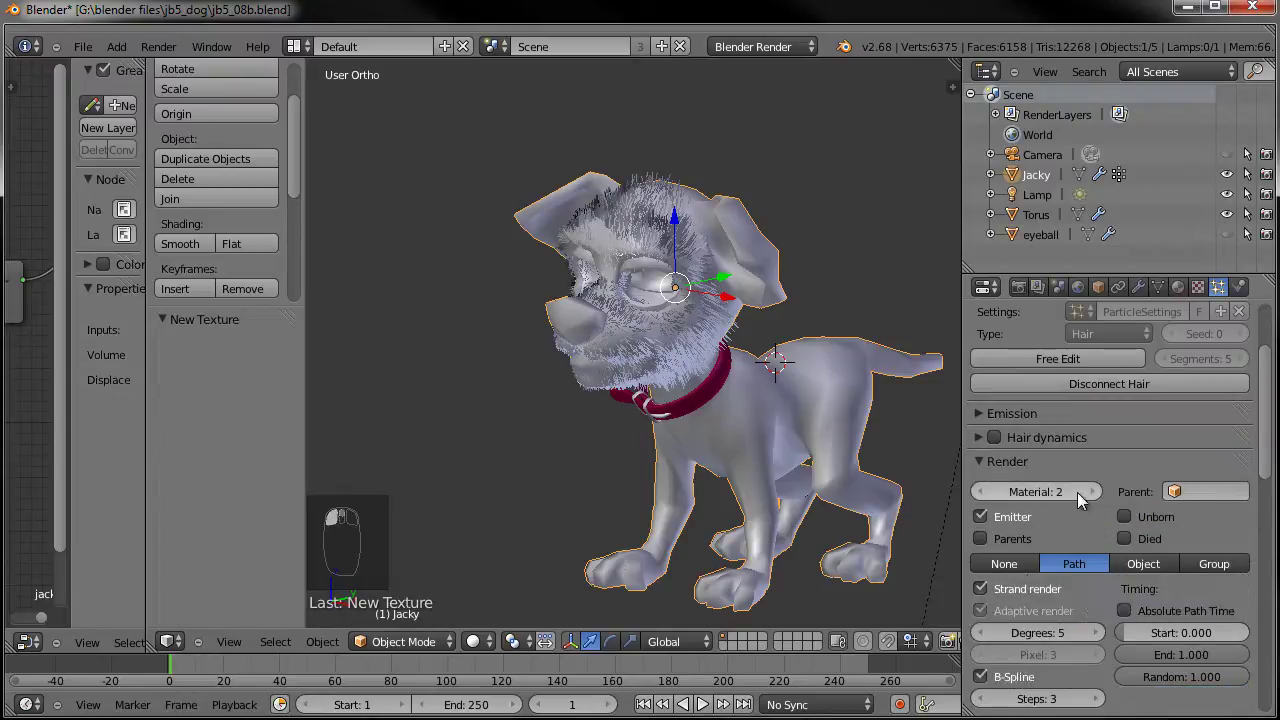
pyautogui.scroll(3, 1012, 498)
pyautogui.click(1038, 384)
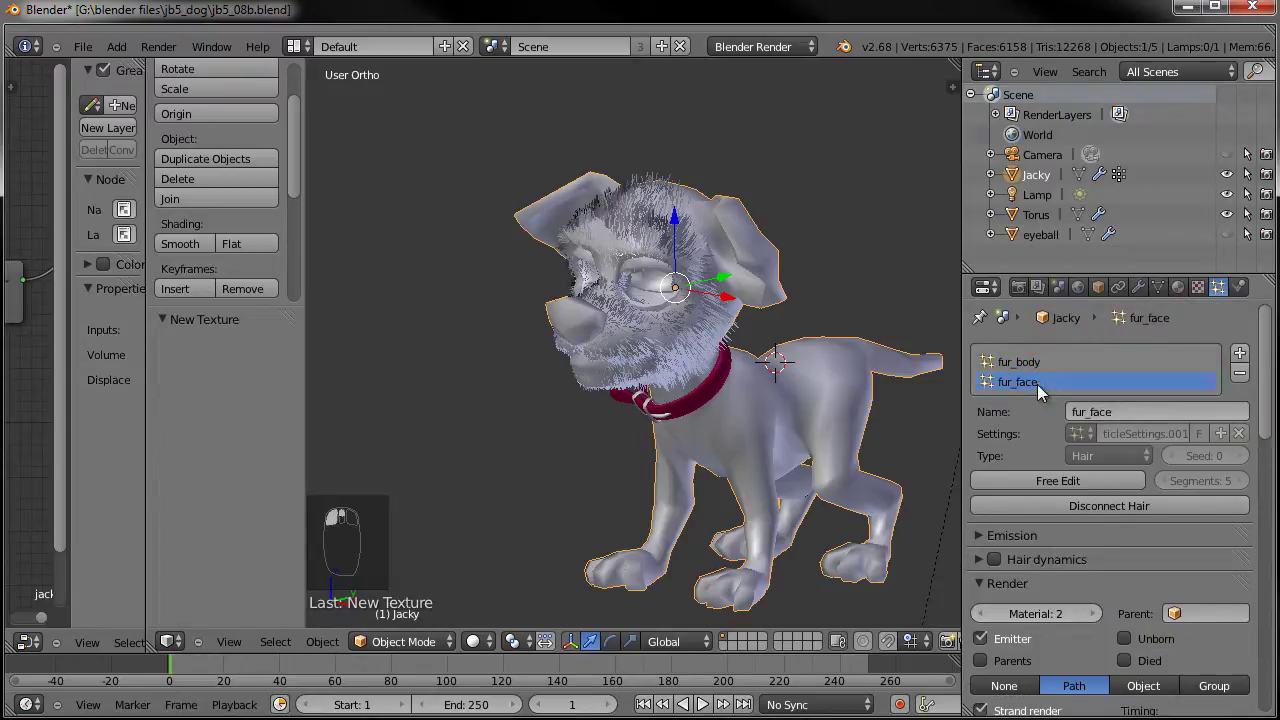
pyautogui.click(1020, 362)
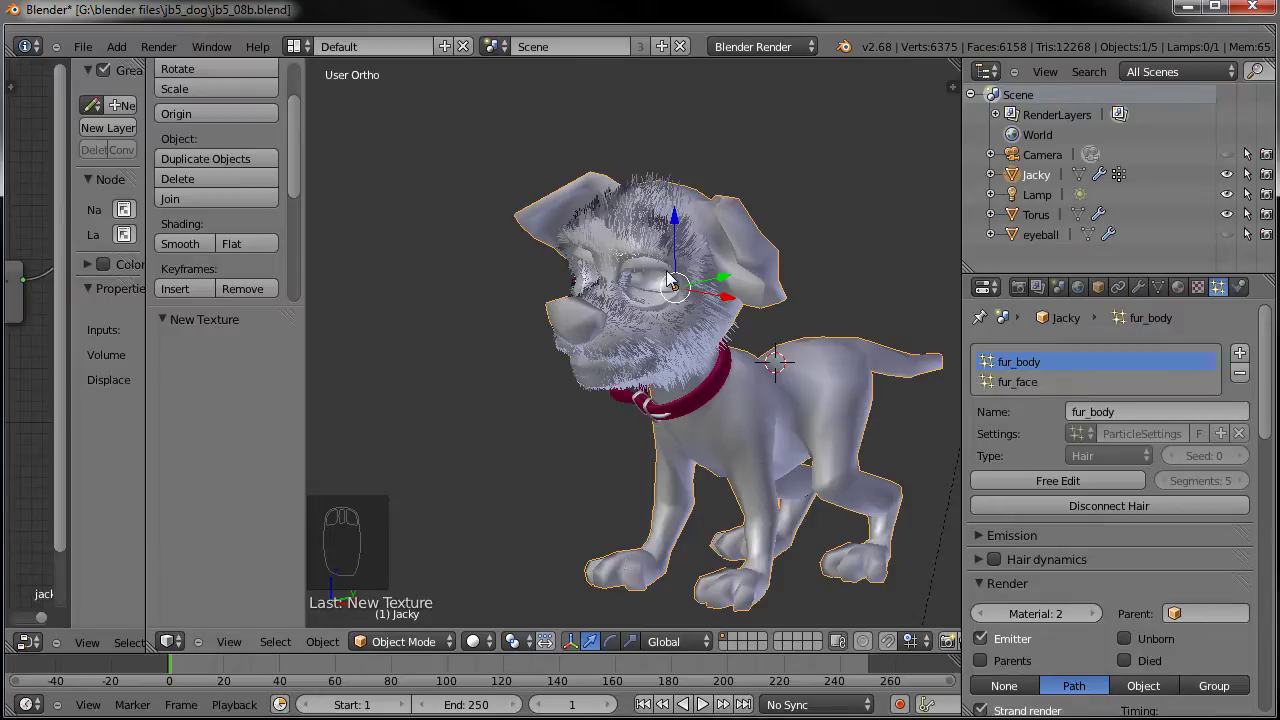
# Unhide all hidden objects, then select the eyeball object and its jacky eyeballs material.
pyautogui.hotkey('alt', 'h')
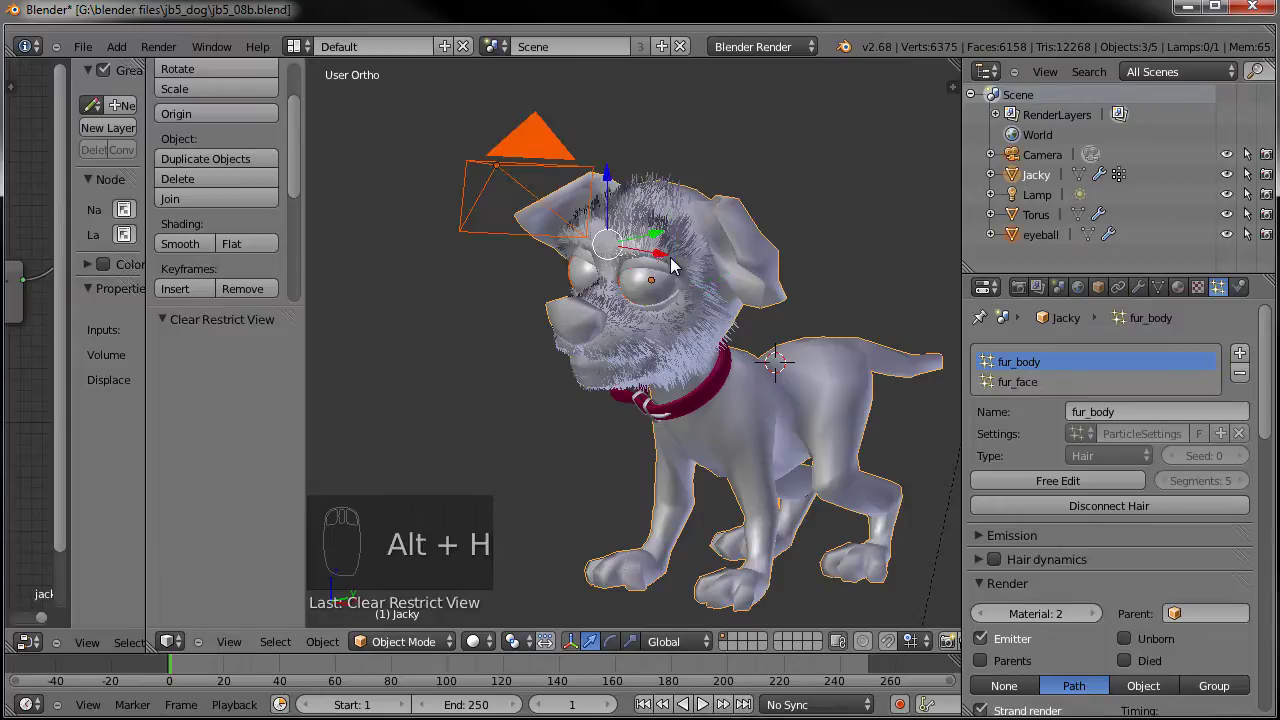
pyautogui.scroll(2, 662, 296)
pyautogui.rightClick(670, 282)
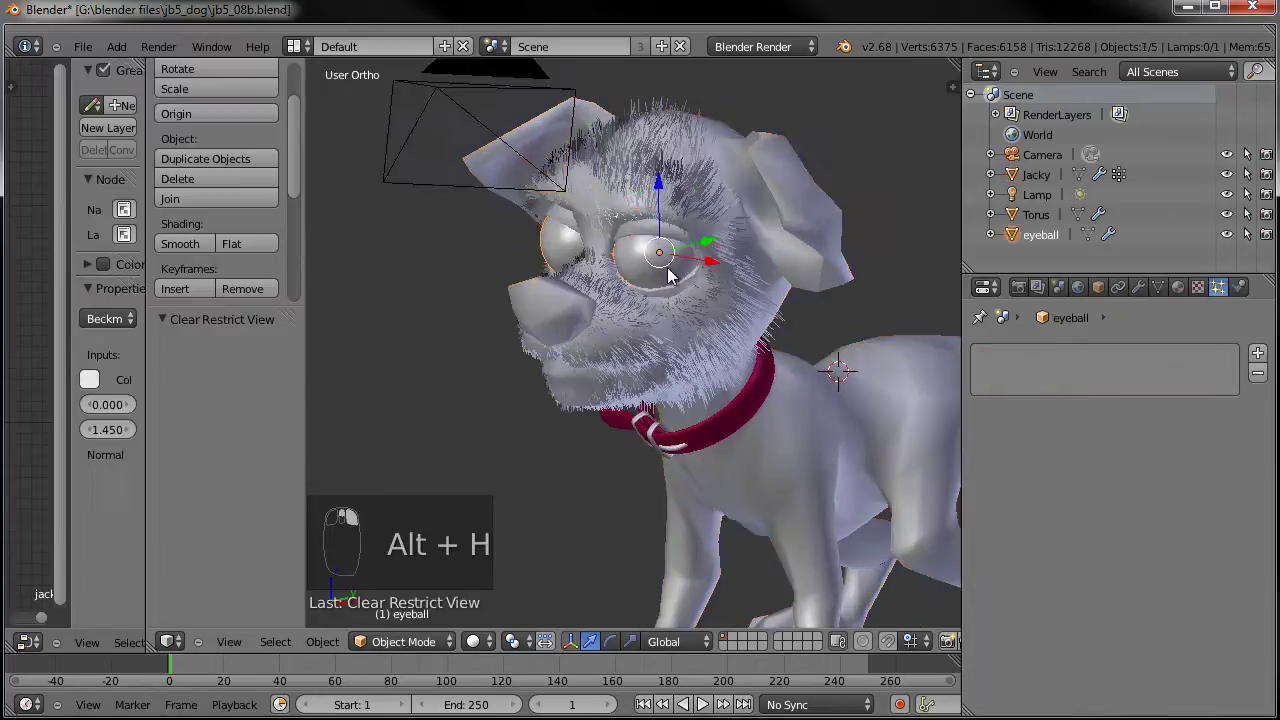
pyautogui.click(1178, 287)
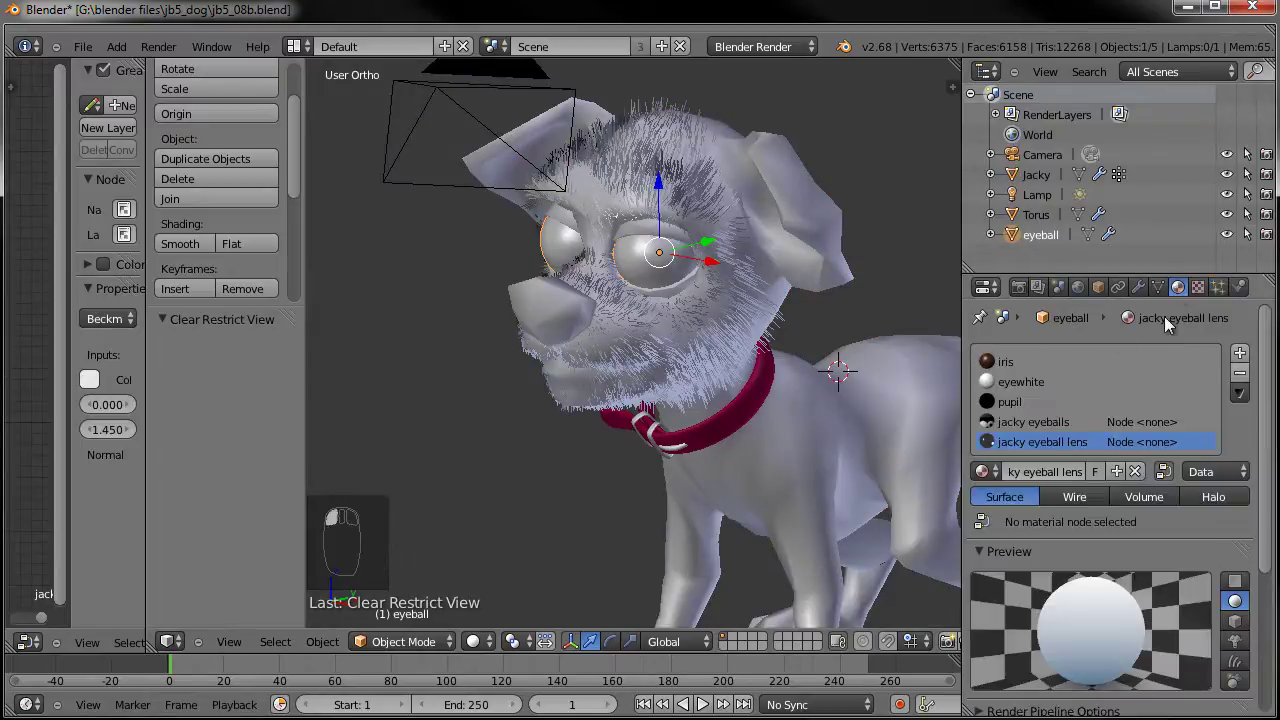
pyautogui.click(1035, 424)
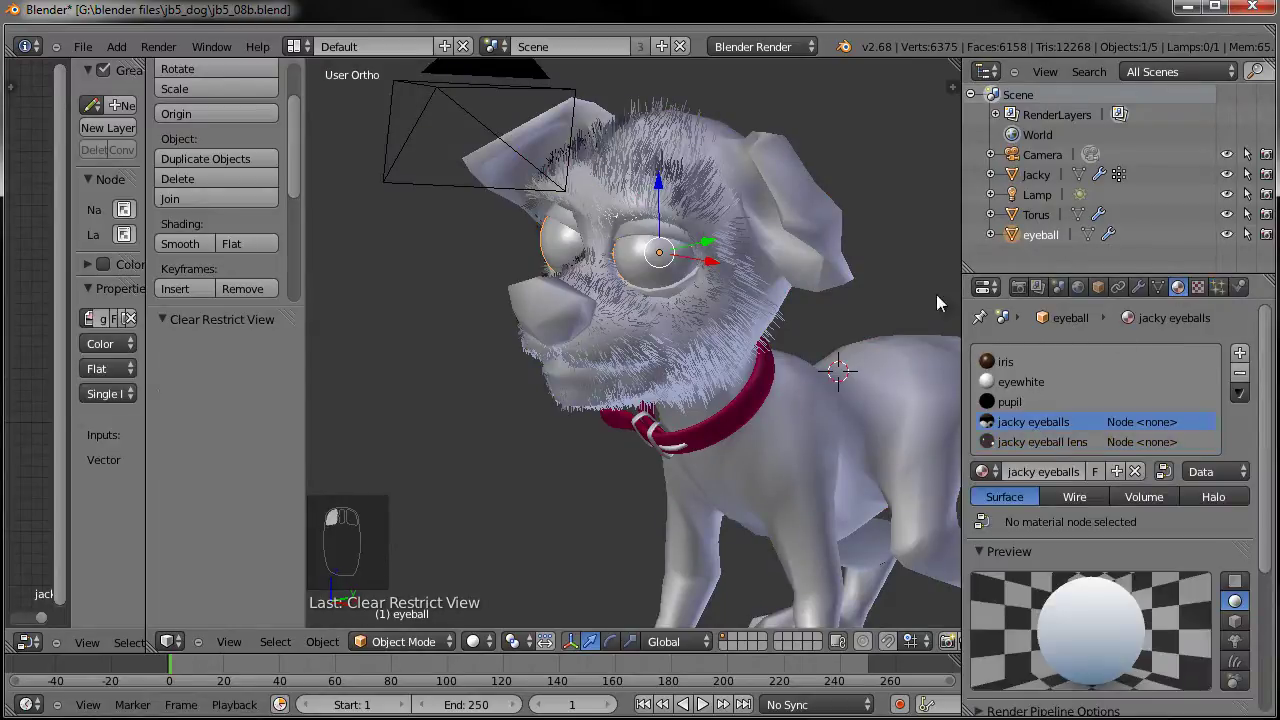
# Turn off nodes for the jacky eyeballs material and add a new Image or Movie texture to it.
pyautogui.click(1165, 472)
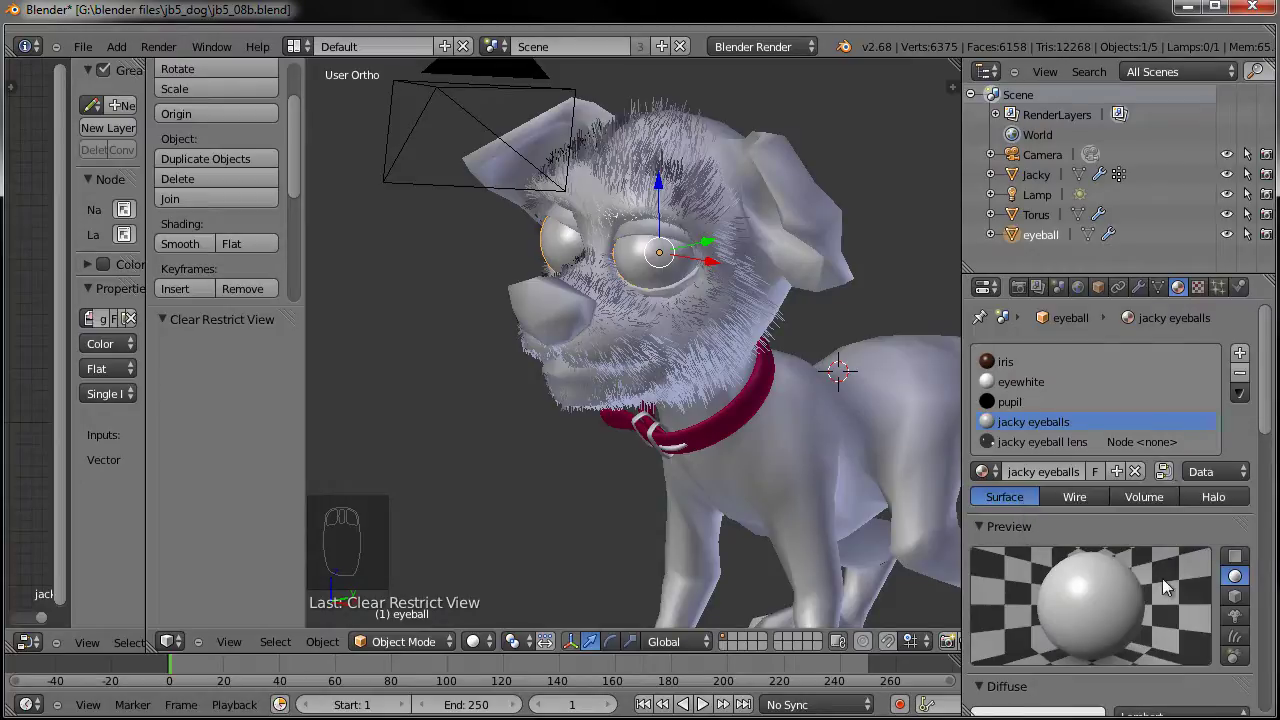
pyautogui.scroll(-4, 1160, 609)
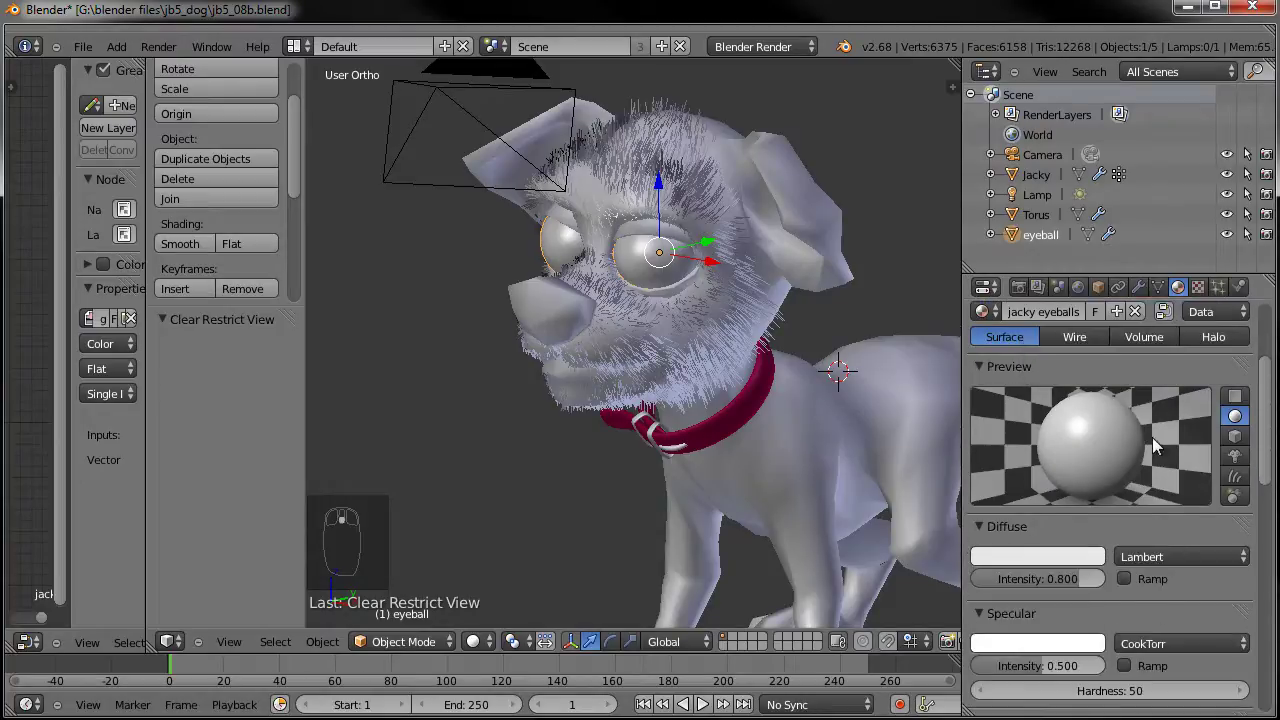
pyautogui.click(1198, 287)
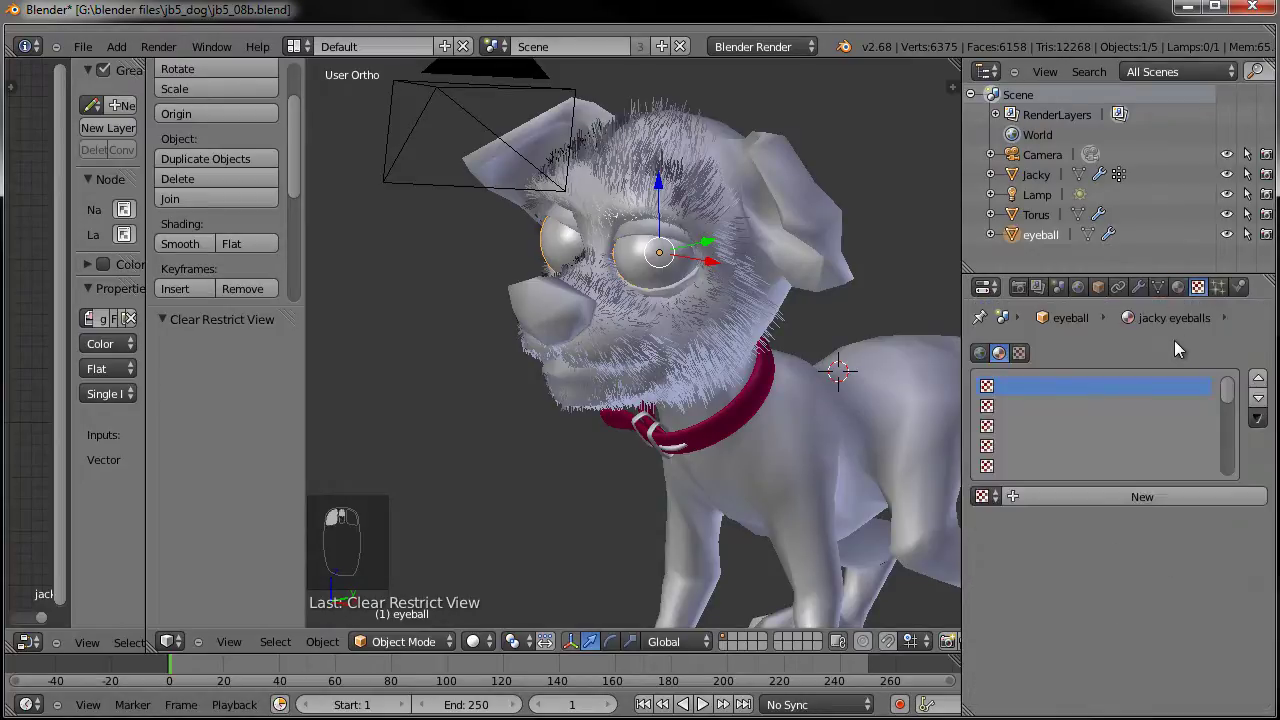
pyautogui.click(983, 496)
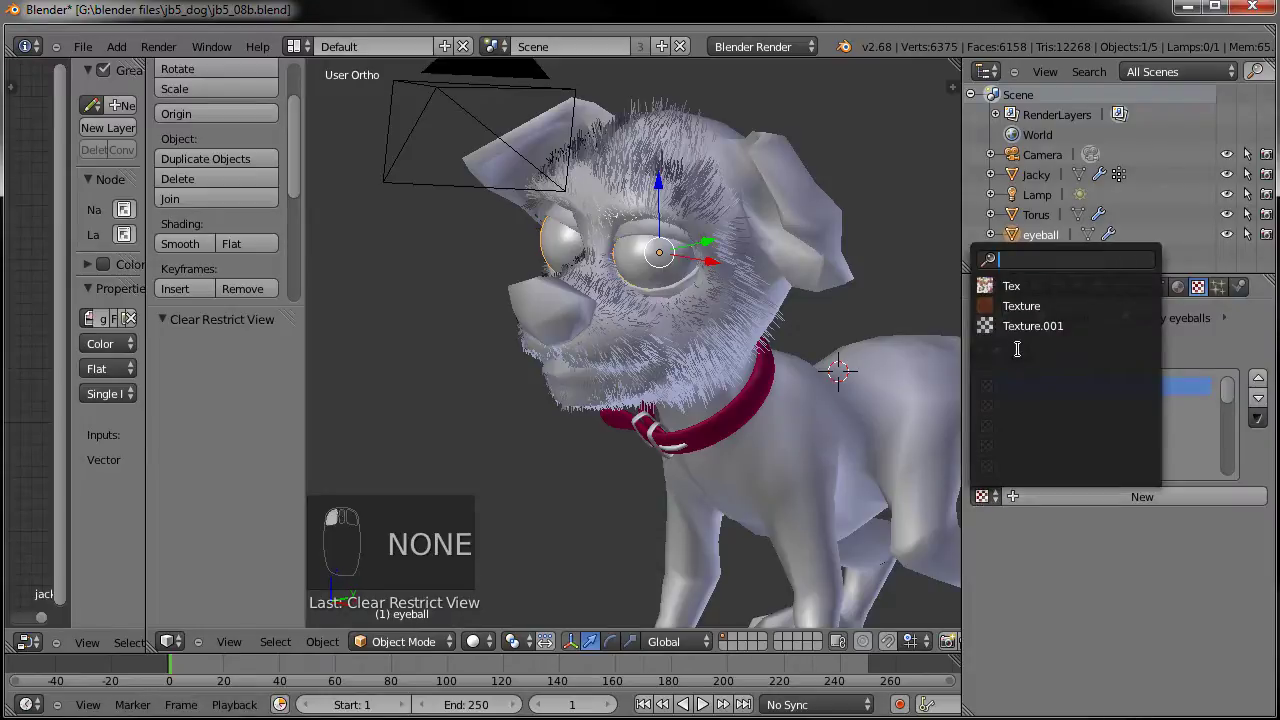
pyautogui.click(1100, 494)
pyautogui.click(1097, 519)
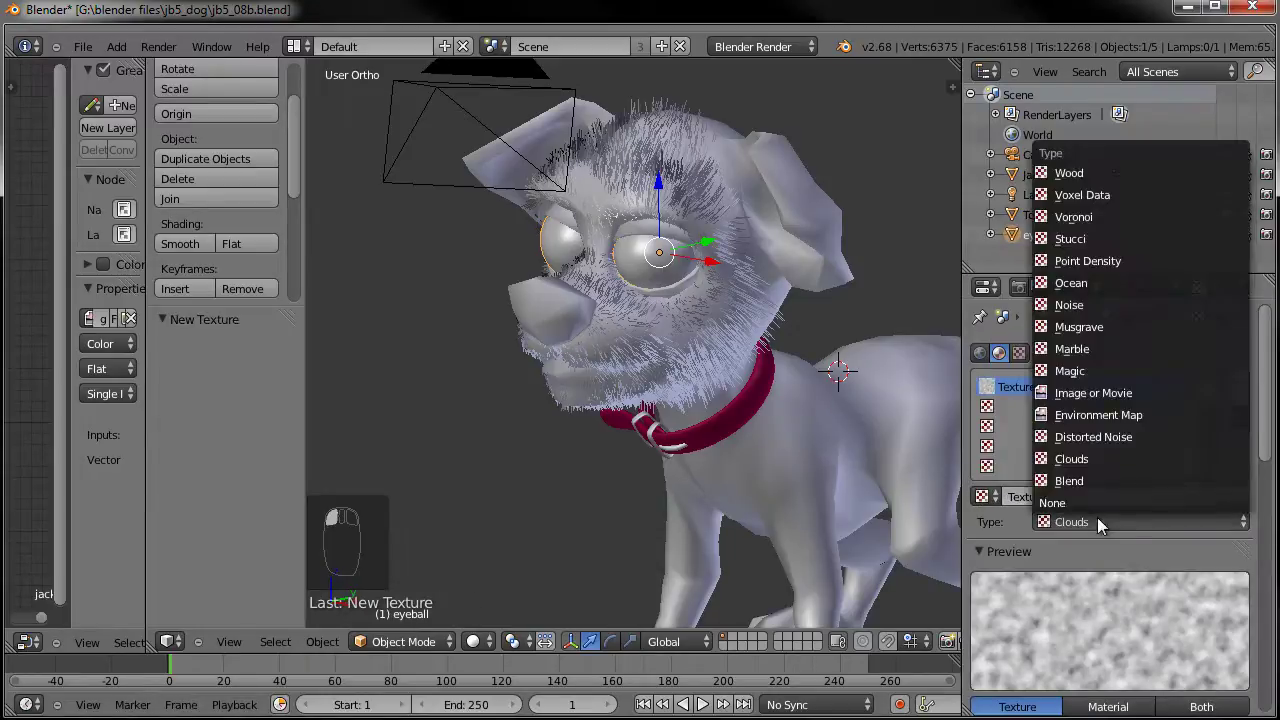
pyautogui.click(1095, 391)
# Assign the existing jacky_eyeball.jpg as the new texture's image.
pyautogui.scroll(-5, 1054, 661)
pyautogui.scroll(-2, 1054, 661)
pyautogui.click(976, 505)
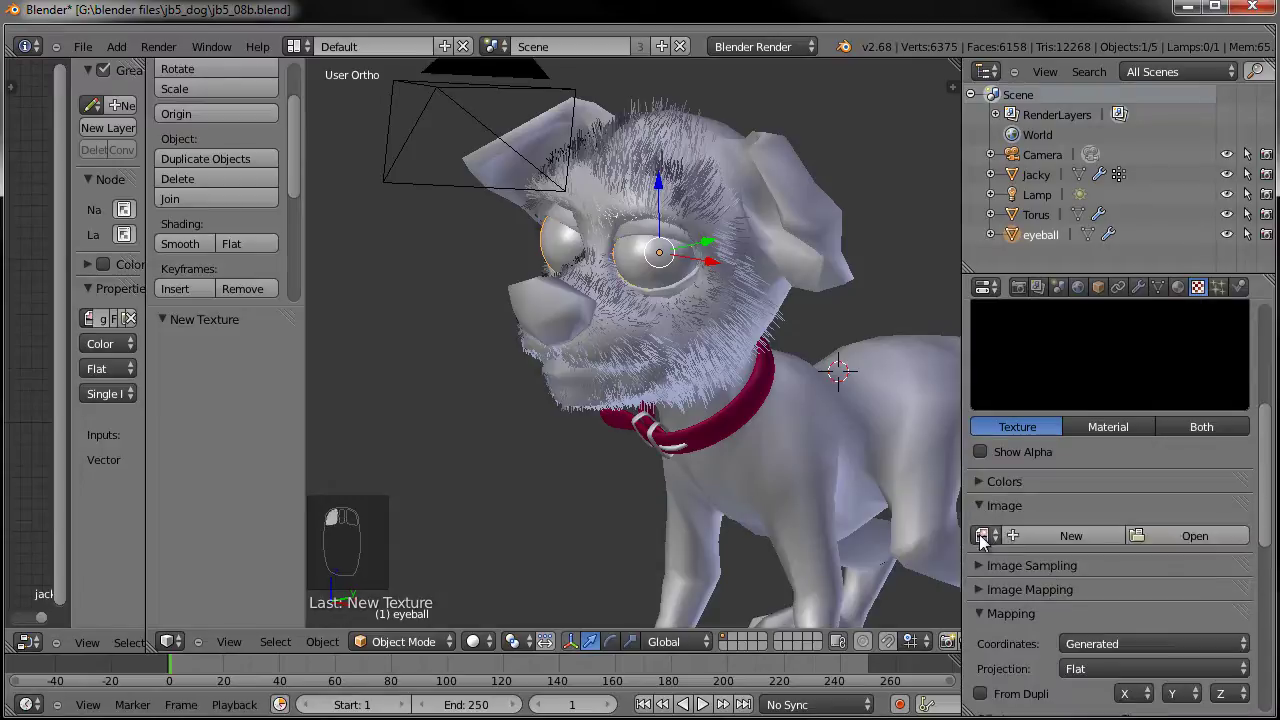
pyautogui.click(982, 535)
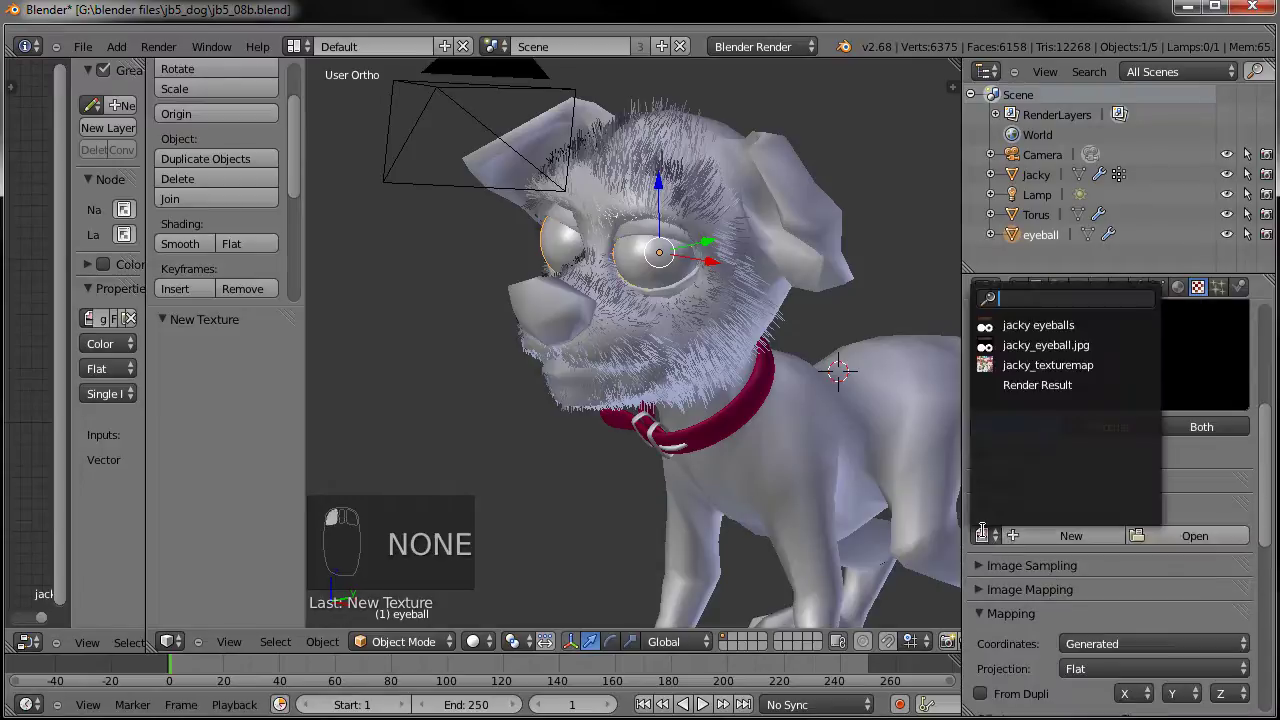
pyautogui.click(1018, 344)
pyautogui.scroll(1, 1134, 523)
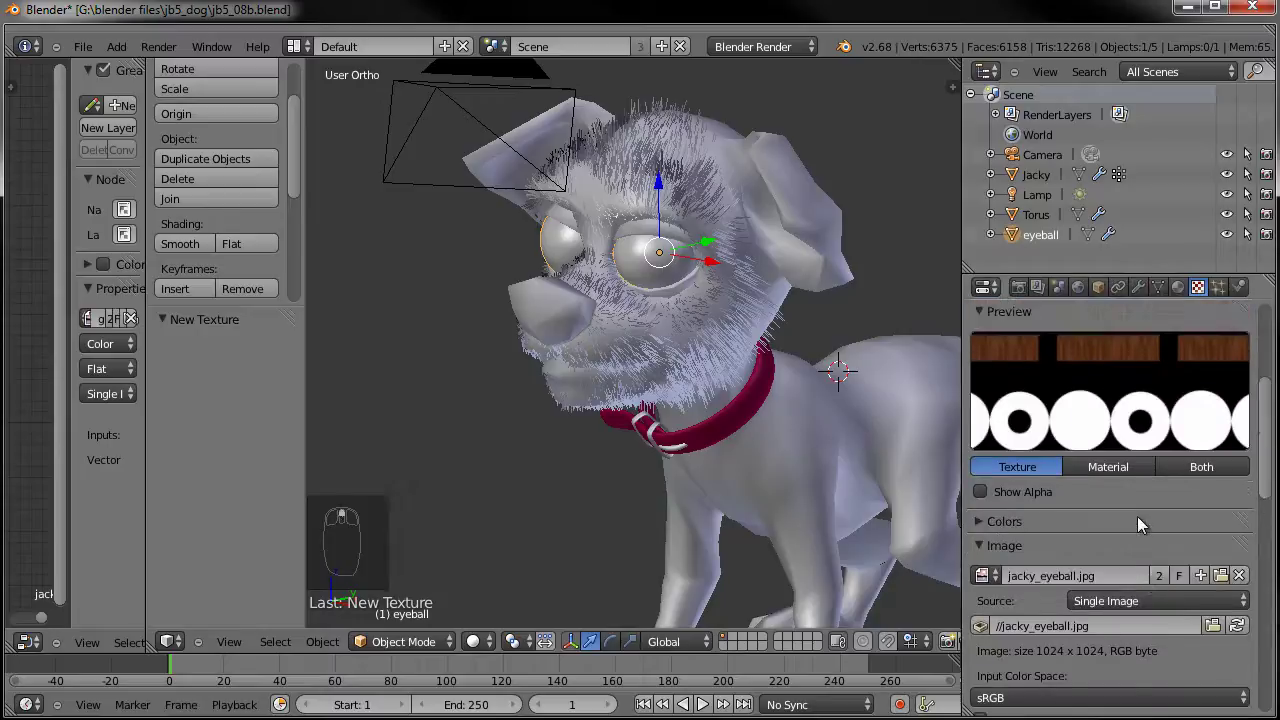
# Set the eyeball texture's mapping coordinates to UV and review its influence settings.
pyautogui.scroll(-4, 1135, 528)
pyautogui.scroll(-1, 1136, 530)
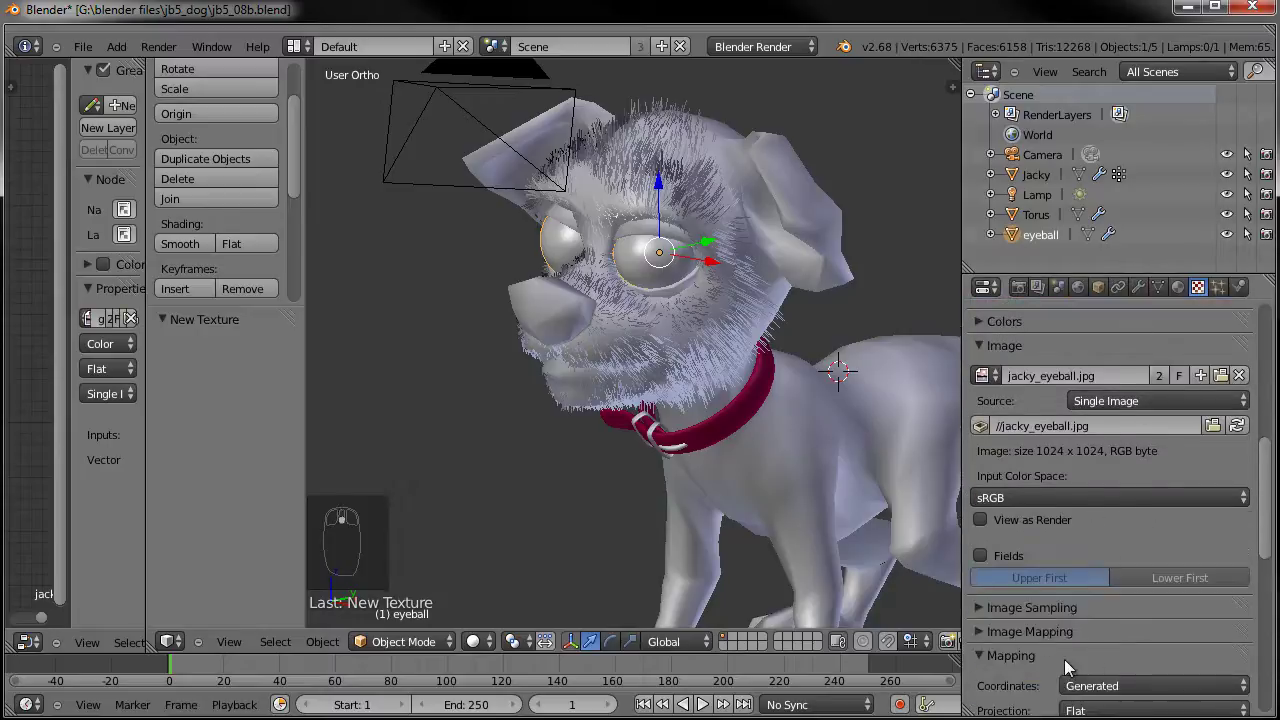
pyautogui.click(1140, 686)
pyautogui.click(1107, 600)
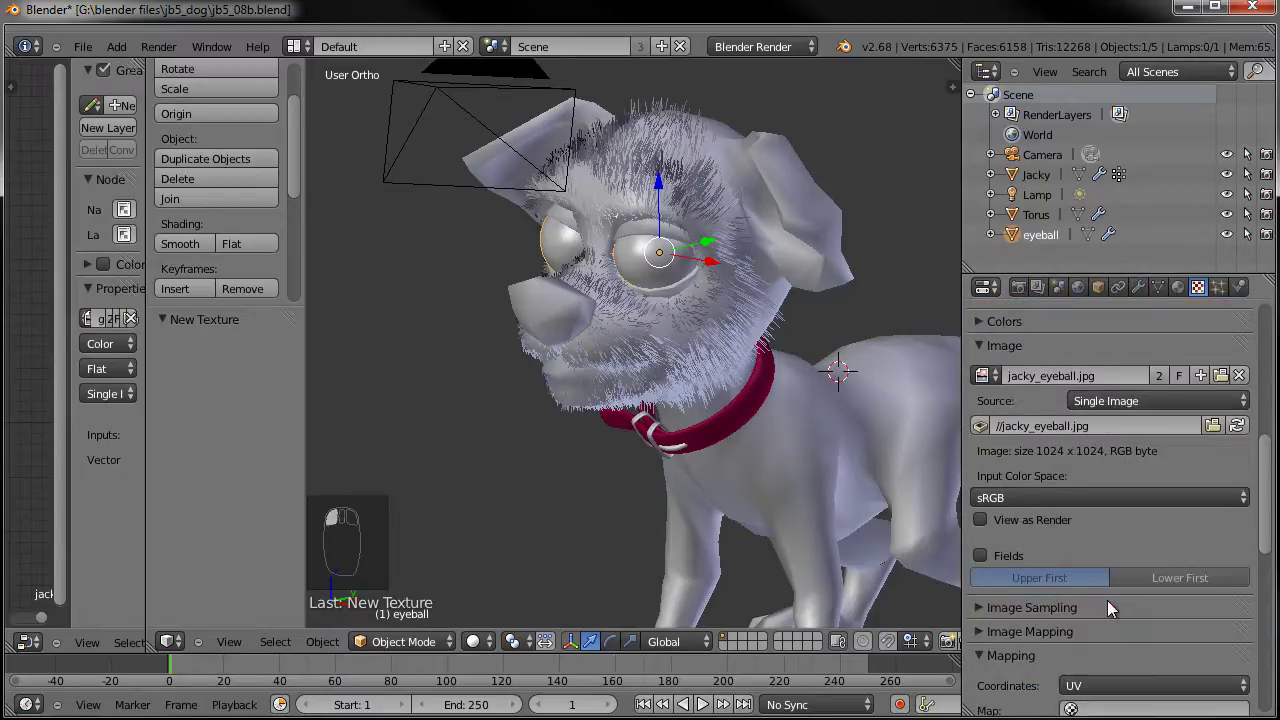
pyautogui.scroll(-6, 1107, 610)
pyautogui.scroll(-3, 1106, 634)
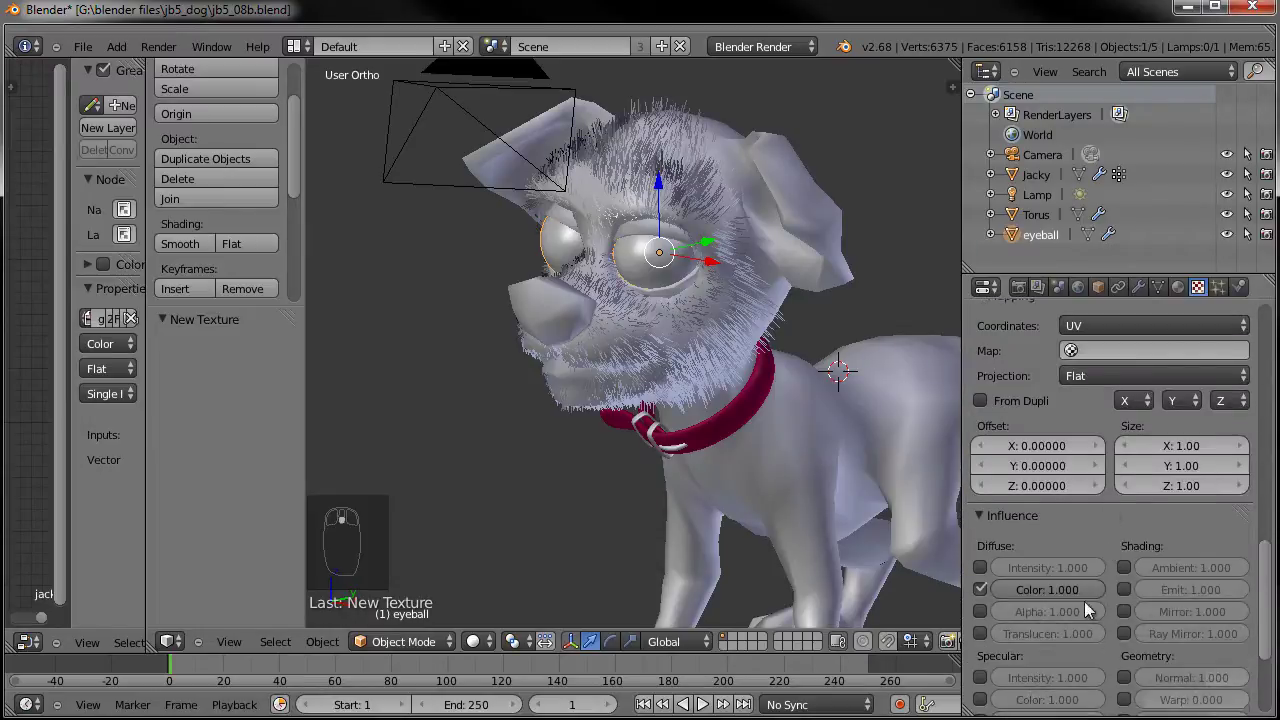
pyautogui.scroll(14, 1110, 633)
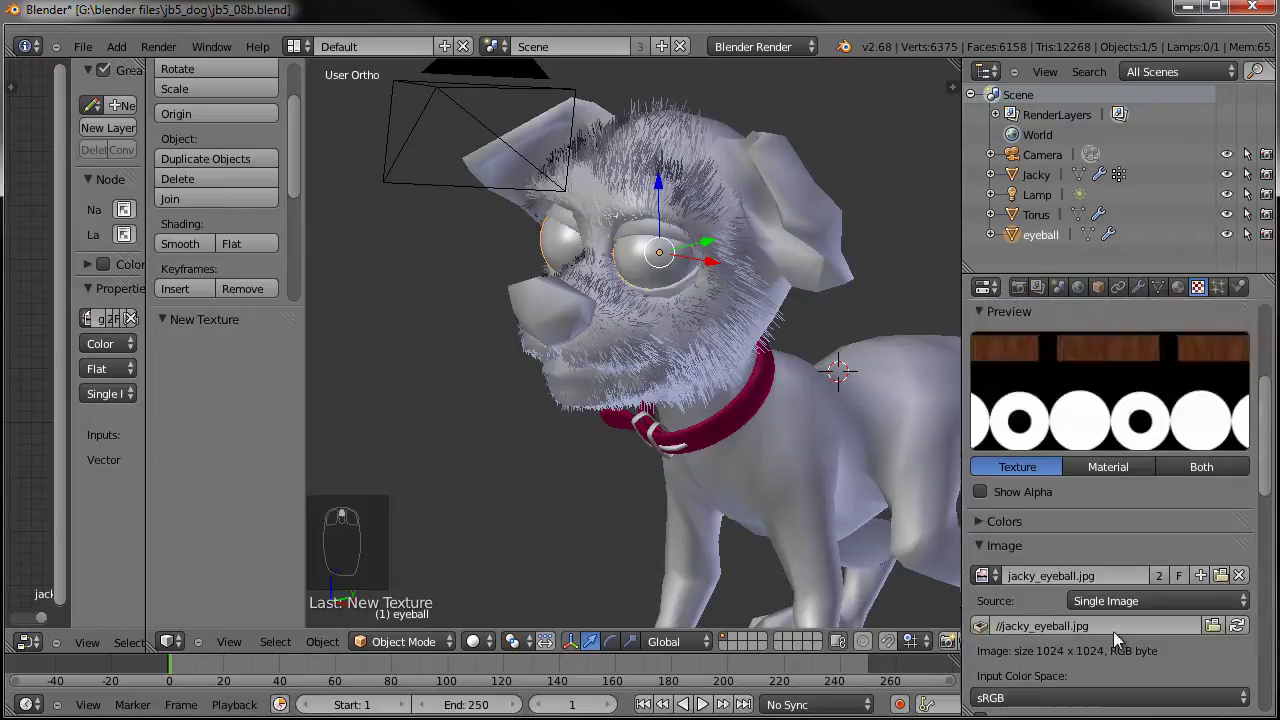
pyautogui.scroll(4, 1143, 530)
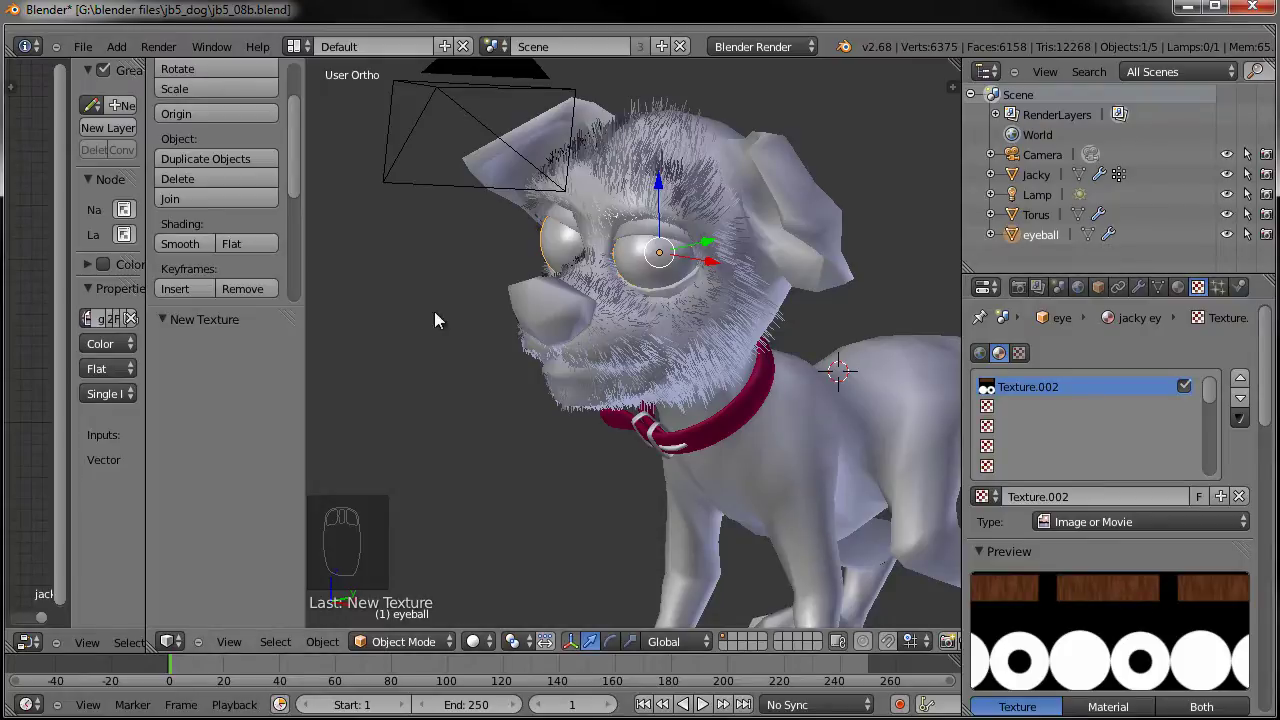
# Select the eyeball's whole mesh in Edit Mode and turn the enlarged node editor area into a UV/Image Editor.
pyautogui.moveTo(147, 352); pyautogui.dragTo(342, 352)
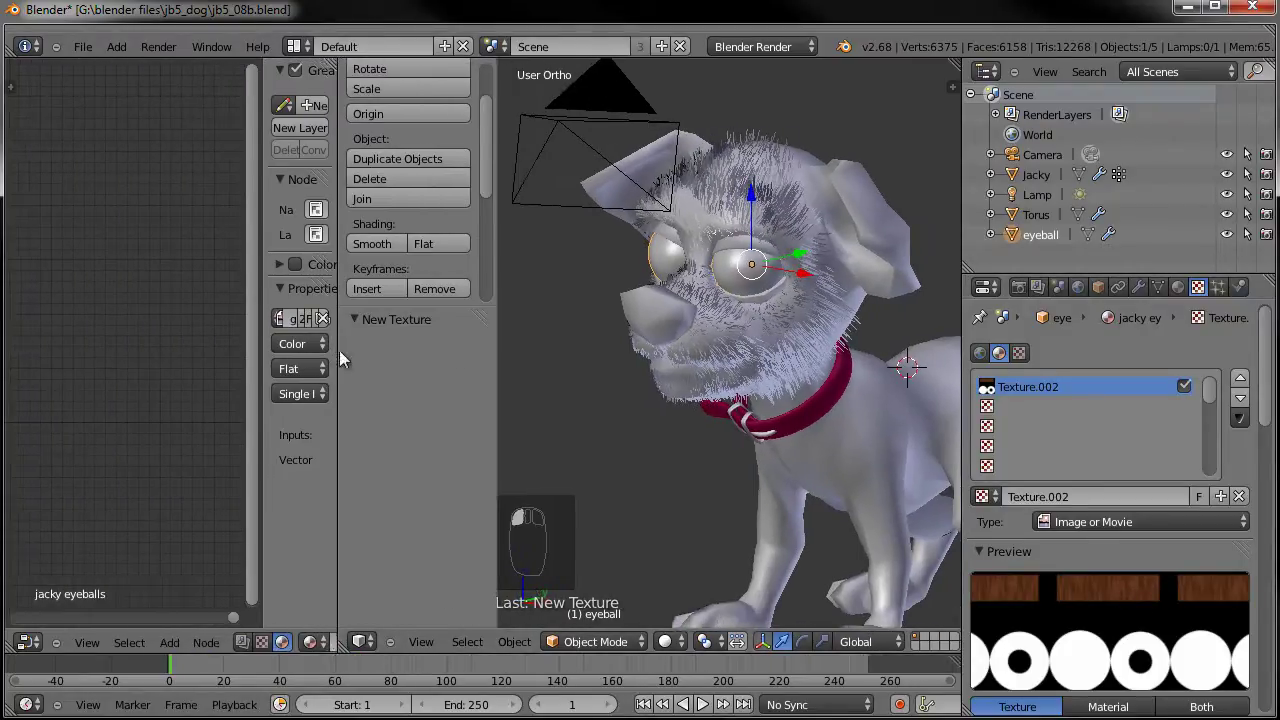
pyautogui.press('Tab')
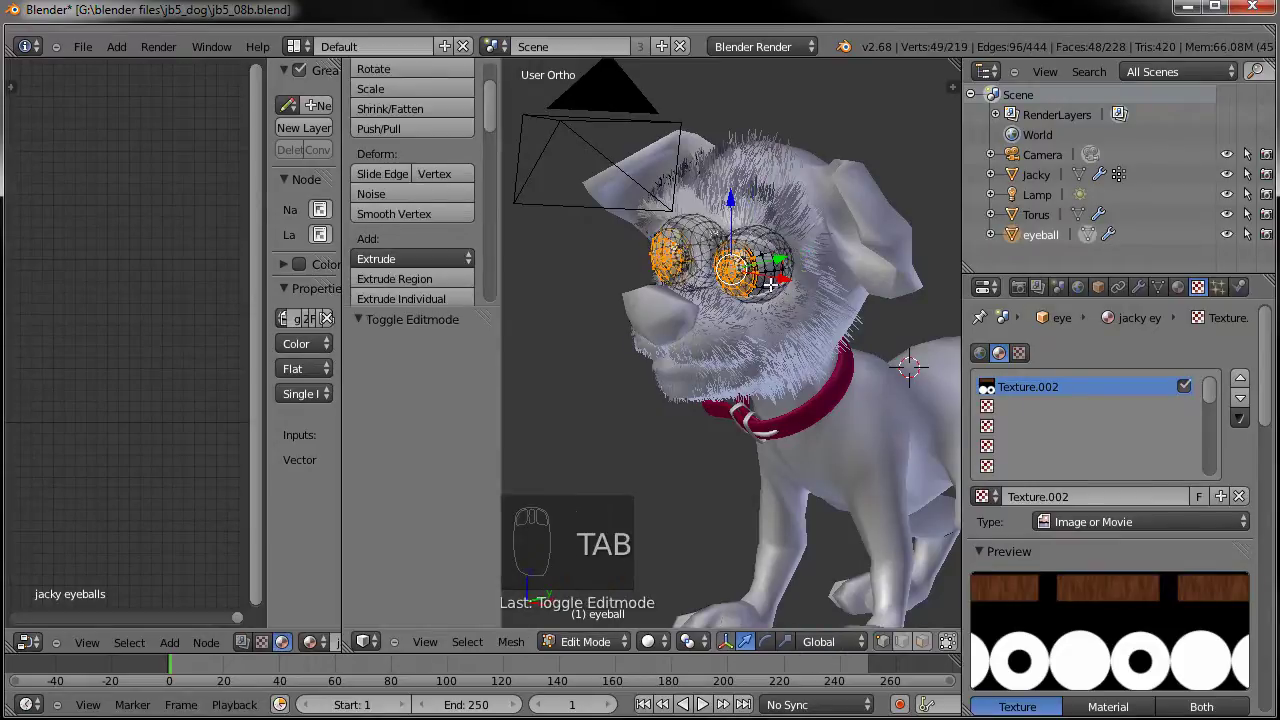
pyautogui.press('a')
pyautogui.press('a')
pyautogui.press('a')
pyautogui.press('a')
pyautogui.click(31, 640)
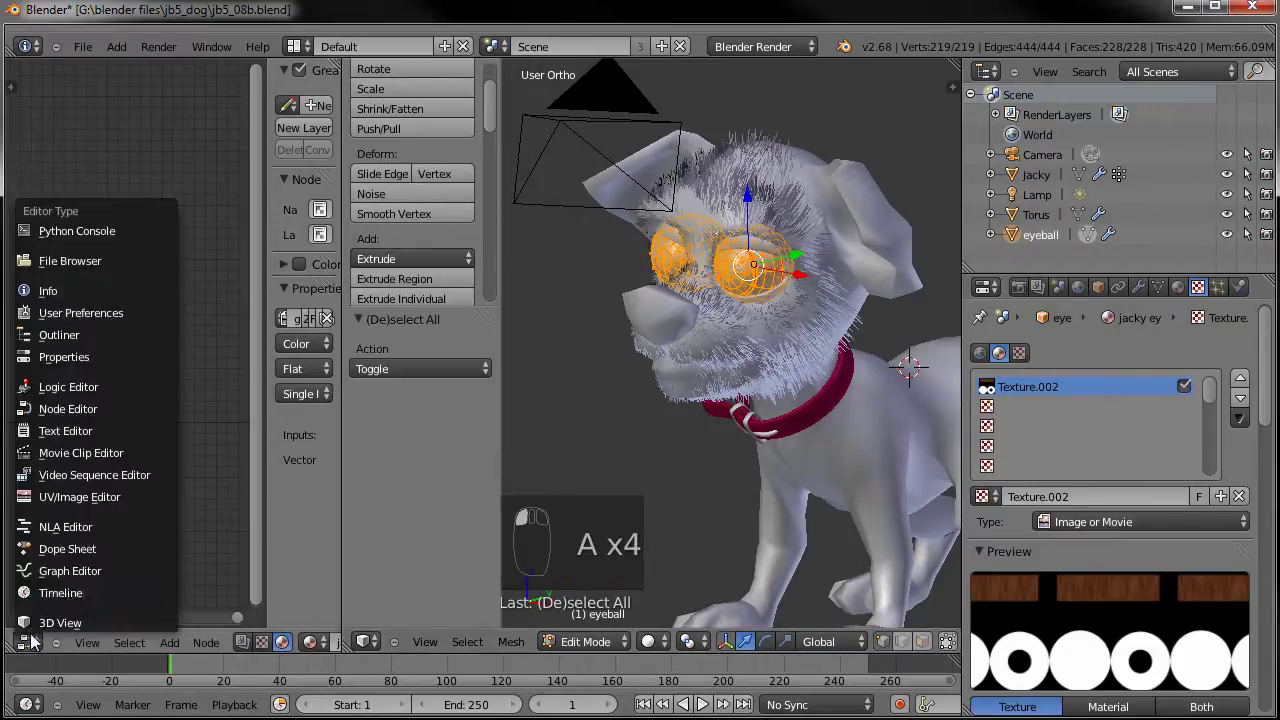
pyautogui.click(51, 495)
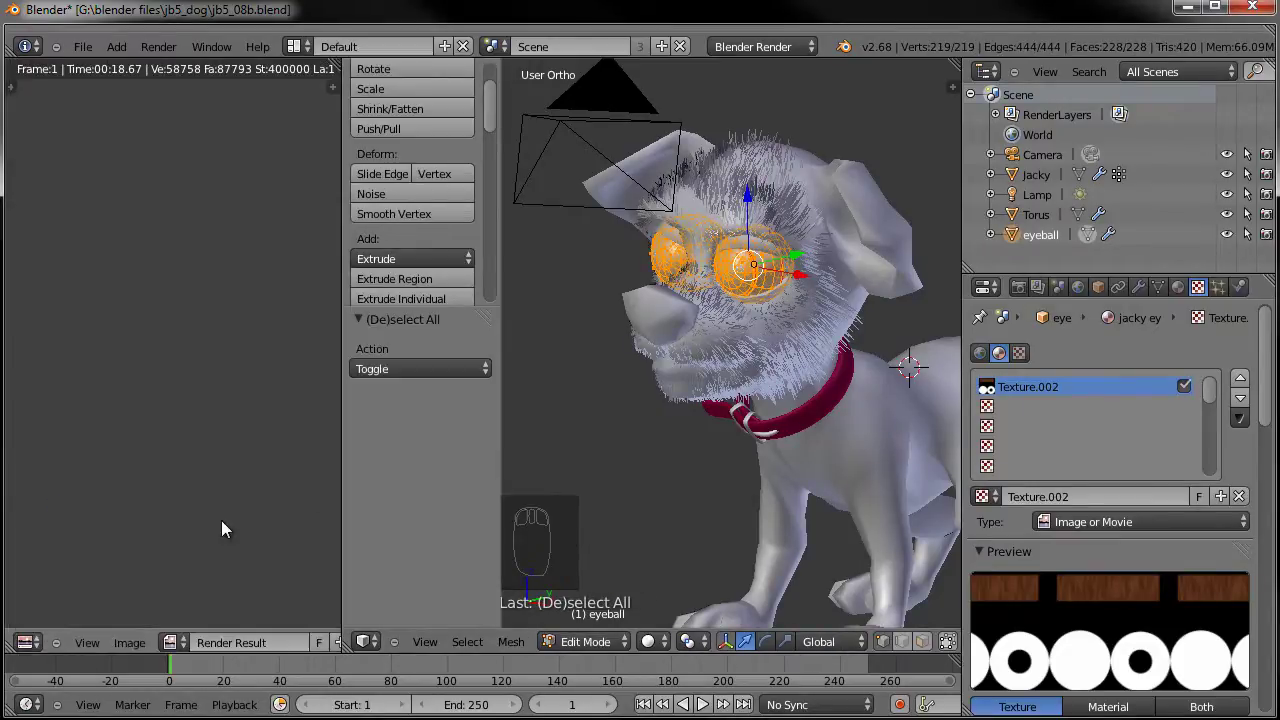
# Unlink the Render Result and show jacky_eyeball.jpg behind the eyeball's UV layout.
pyautogui.scroll(-1, 279, 642)
pyautogui.scroll(-3, 279, 642)
pyautogui.click(285, 642)
pyautogui.scroll(3, 260, 518)
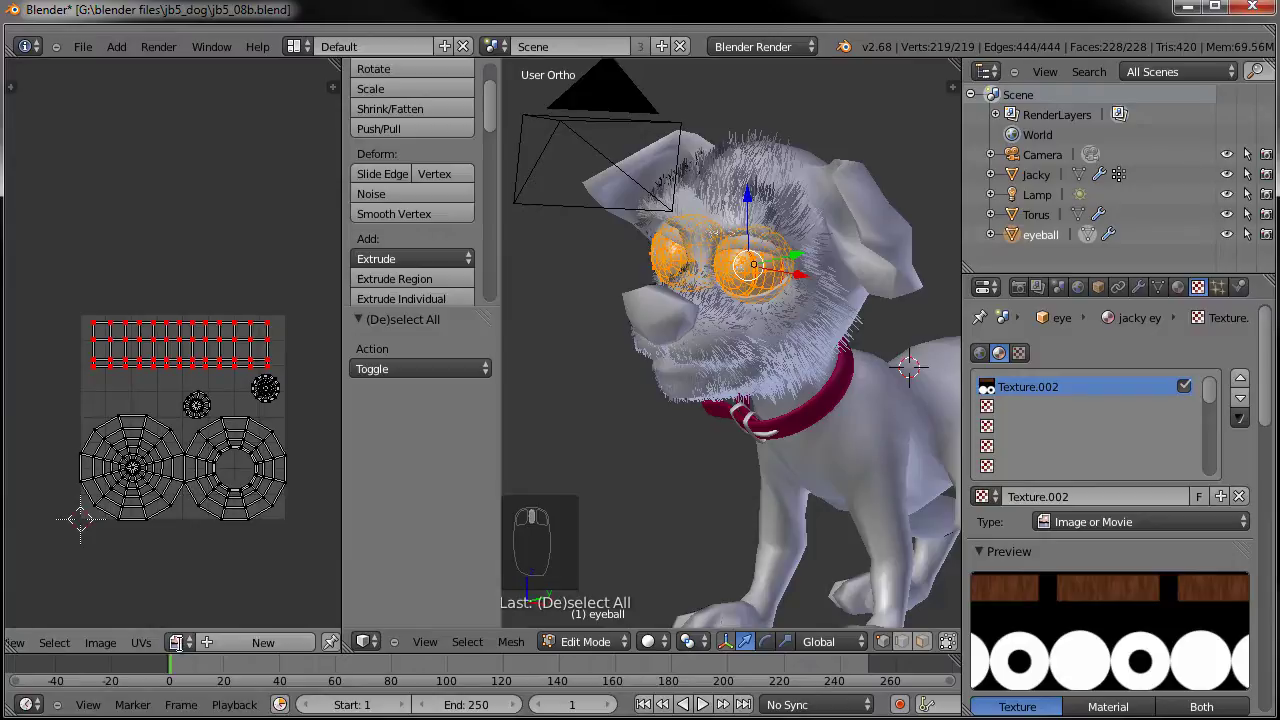
pyautogui.click(176, 642)
pyautogui.click(222, 452)
pyautogui.scroll(-2, 225, 462)
pyautogui.moveTo(341, 397); pyautogui.dragTo(375, 396)
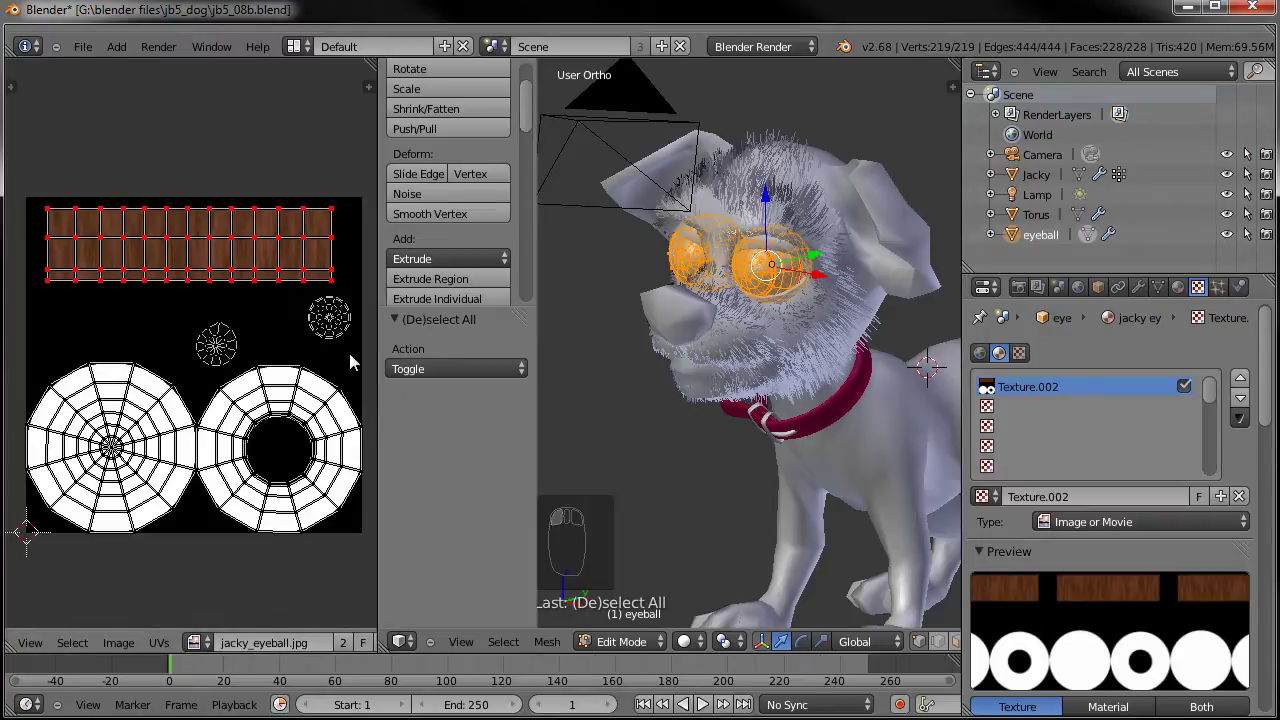
# Switch the widened image editor to Paint mode and show the brush settings.
pyautogui.scroll(5, 312, 390)
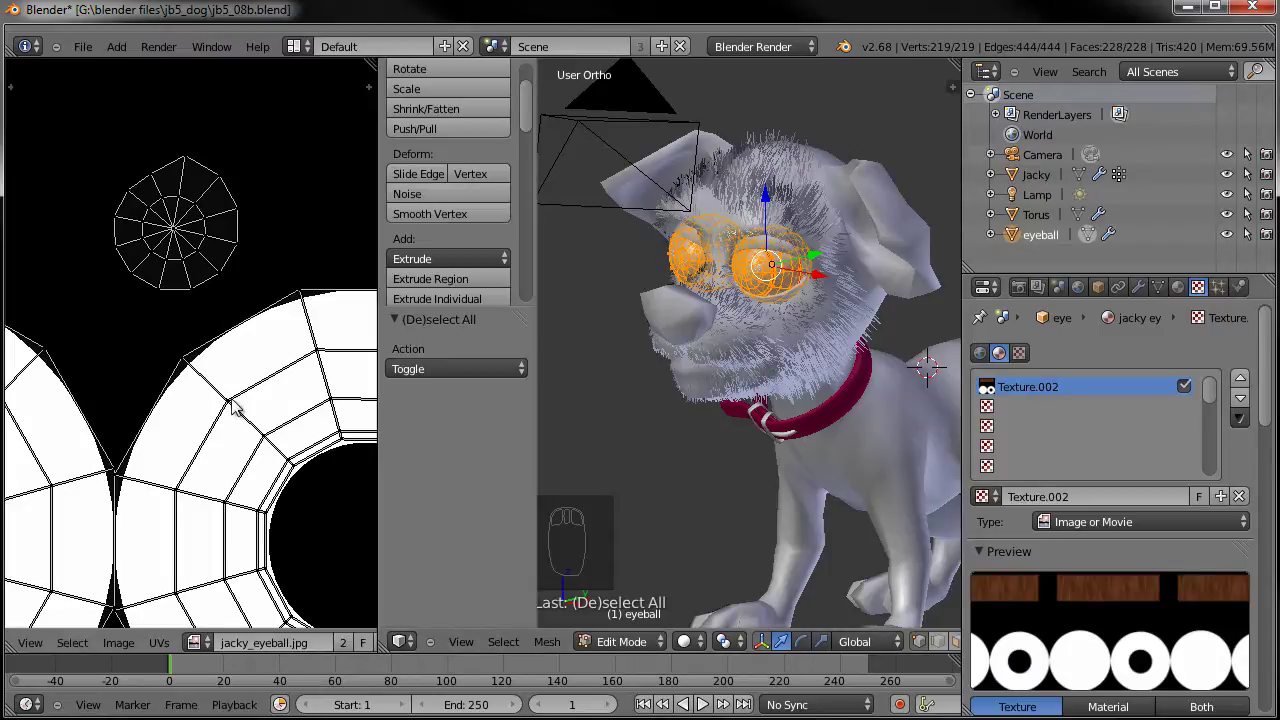
pyautogui.moveTo(381, 600); pyautogui.dragTo(464, 600)
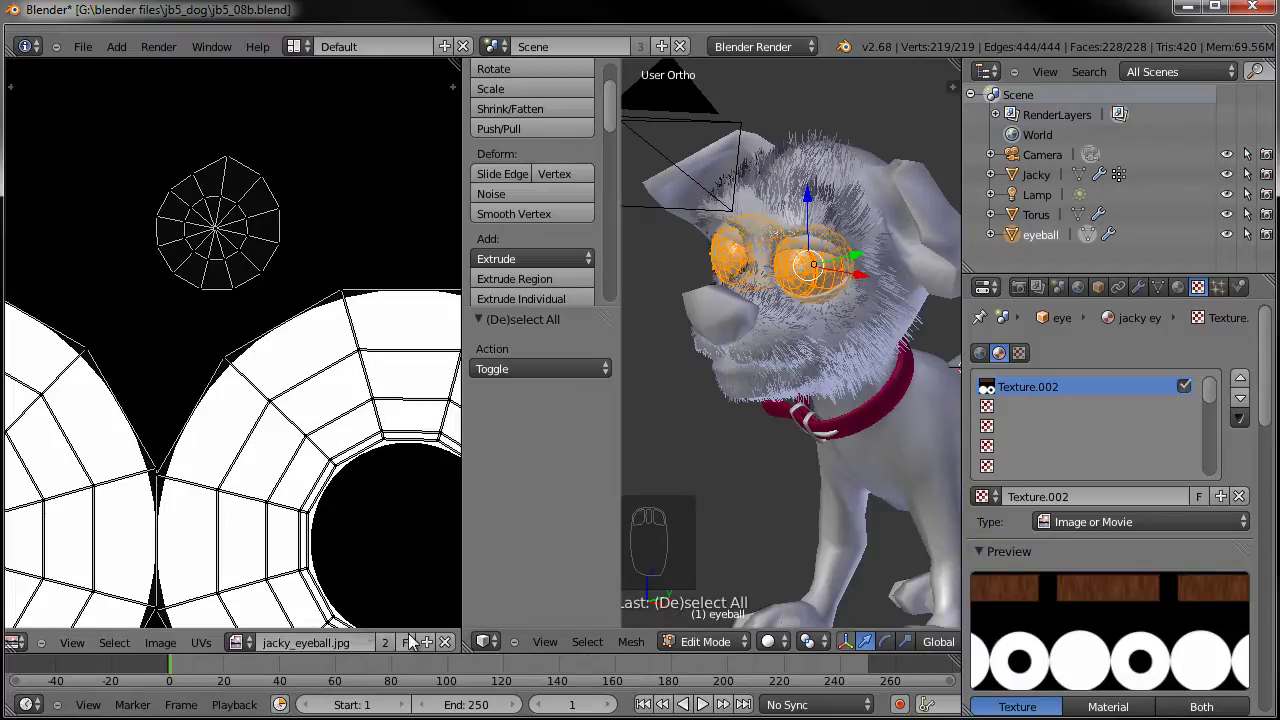
pyautogui.keyDown('ctrl'); pyautogui.scroll(-5, 290, 642); pyautogui.keyUp('ctrl')
pyautogui.click(290, 642)
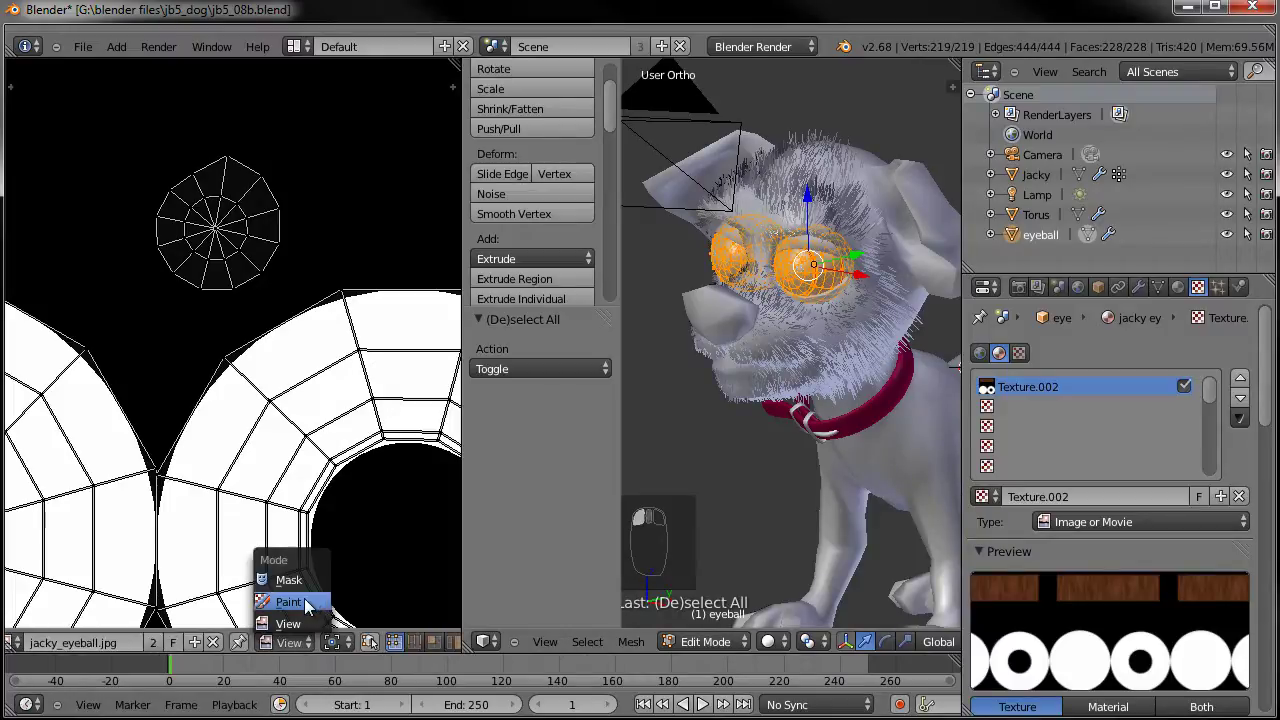
pyautogui.click(290, 588)
pyautogui.scroll(-2, 322, 478)
pyautogui.press('n')
pyautogui.scroll(-5, 131, 370)
pyautogui.scroll(-5, 131, 377)
pyautogui.scroll(-6, 216, 352)
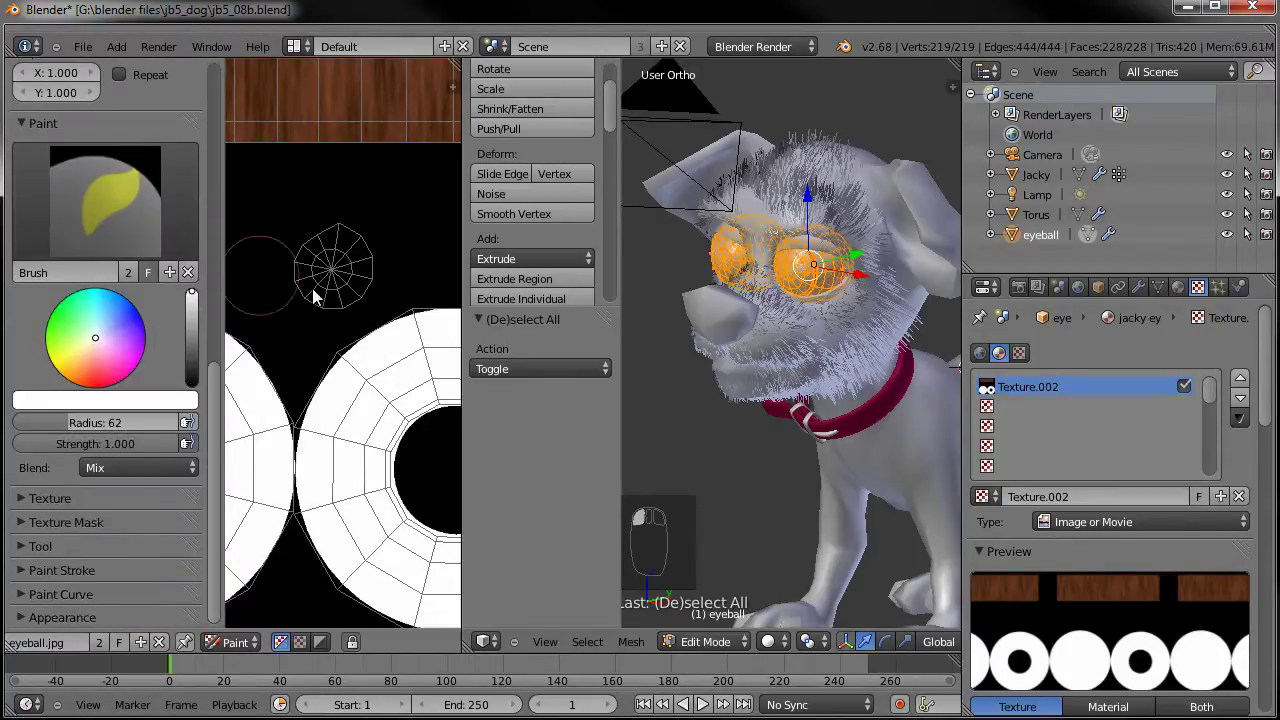
# Paint white around the outer edges of both eye-white UV islands so the colour extends past their borders.
pyautogui.moveTo(340, 345)
pyautogui.mouseDown()
pyautogui.moveTo(307, 433)
pyautogui.moveTo(288, 530)
pyautogui.mouseUp()
pyautogui.moveTo(296, 446)
pyautogui.mouseDown(button='middle')
pyautogui.moveTo(357, 509)
pyautogui.moveTo(334, 517)
pyautogui.moveTo(325, 555)
pyautogui.mouseUp(button='middle')
pyautogui.moveTo(325, 555)
pyautogui.mouseDown()
pyautogui.moveTo(388, 517)
pyautogui.moveTo(453, 444)
pyautogui.moveTo(443, 337)
pyautogui.mouseUp()
pyautogui.moveTo(443, 337); pyautogui.dragTo(417, 349, button='middle')
pyautogui.moveTo(417, 349); pyautogui.dragTo(355, 278)
pyautogui.moveTo(357, 277); pyautogui.dragTo(452, 289, button='middle')
pyautogui.moveTo(283, 316)
pyautogui.mouseDown()
pyautogui.moveTo(337, 270)
pyautogui.moveTo(319, 285)
pyautogui.moveTo(409, 277)
pyautogui.mouseUp()
pyautogui.moveTo(280, 380); pyautogui.dragTo(385, 362, button='middle')
pyautogui.moveTo(383, 362)
pyautogui.mouseDown()
pyautogui.moveTo(330, 250)
pyautogui.moveTo(420, 422)
pyautogui.moveTo(279, 553)
pyautogui.mouseUp()
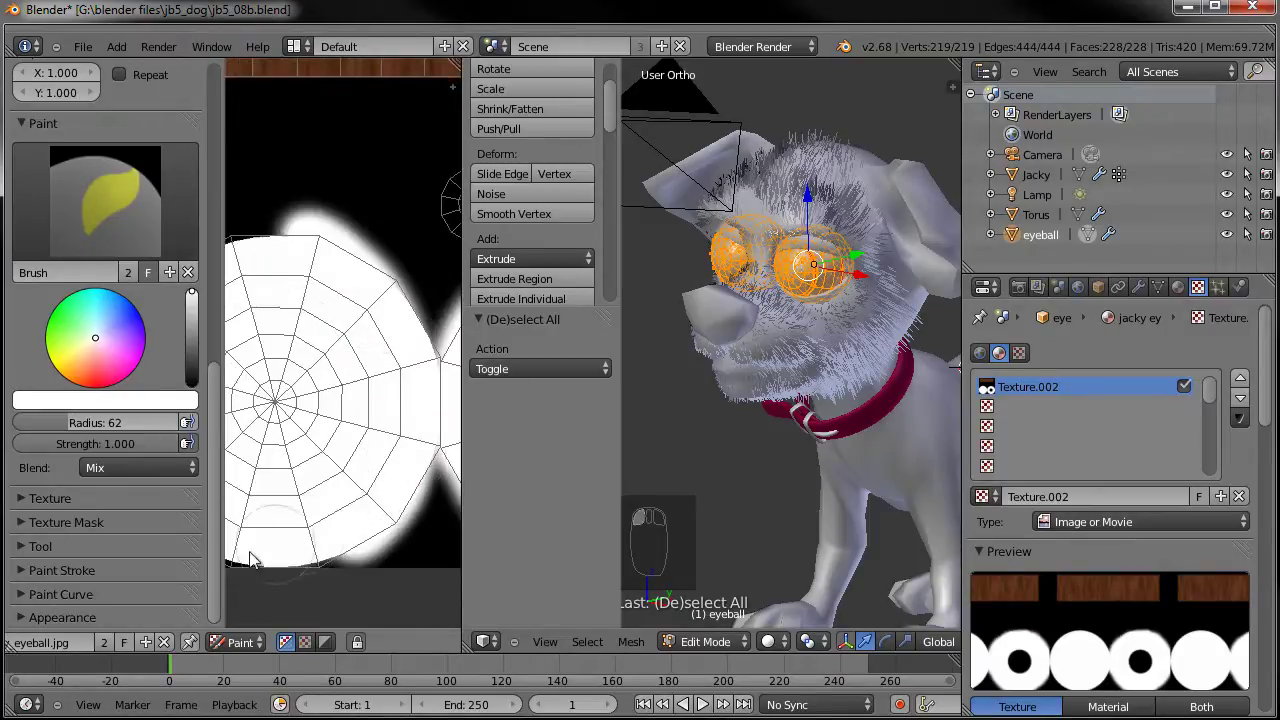
pyautogui.moveTo(279, 553); pyautogui.dragTo(360, 534, button='middle')
pyautogui.moveTo(360, 534)
pyautogui.mouseDown()
pyautogui.moveTo(354, 580)
pyautogui.moveTo(315, 515)
pyautogui.mouseUp()
pyautogui.moveTo(315, 515); pyautogui.dragTo(371, 558, button='middle')
pyautogui.moveTo(370, 558)
pyautogui.mouseDown()
pyautogui.moveTo(240, 493)
pyautogui.moveTo(246, 416)
pyautogui.moveTo(297, 326)
pyautogui.moveTo(349, 291)
pyautogui.moveTo(400, 315)
pyautogui.mouseUp()
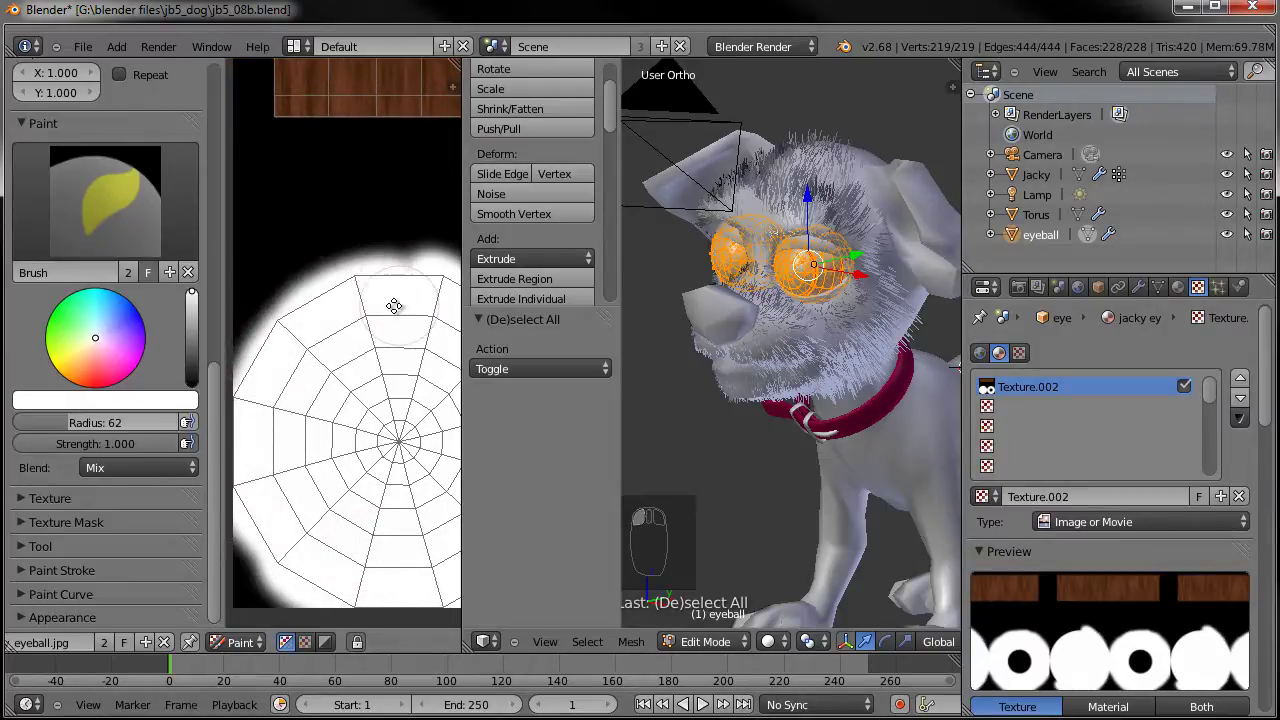
pyautogui.moveTo(400, 315); pyautogui.dragTo(363, 315, button='middle')
# Save the painted changes to jacky_eyeball.jpg.
pyautogui.scroll(5, 220, 645)
pyautogui.click(133, 642)
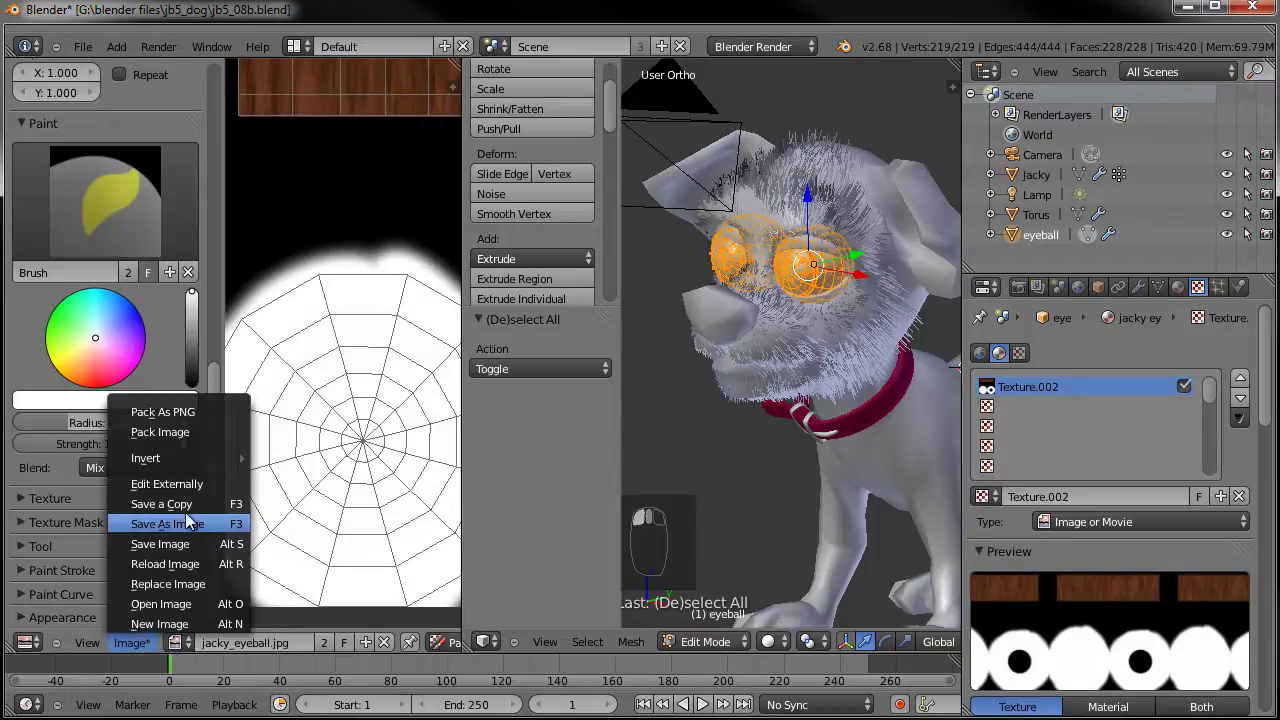
pyautogui.click(177, 548)
pyautogui.scroll(-3, 257, 523)
pyautogui.scroll(1, 300, 429)
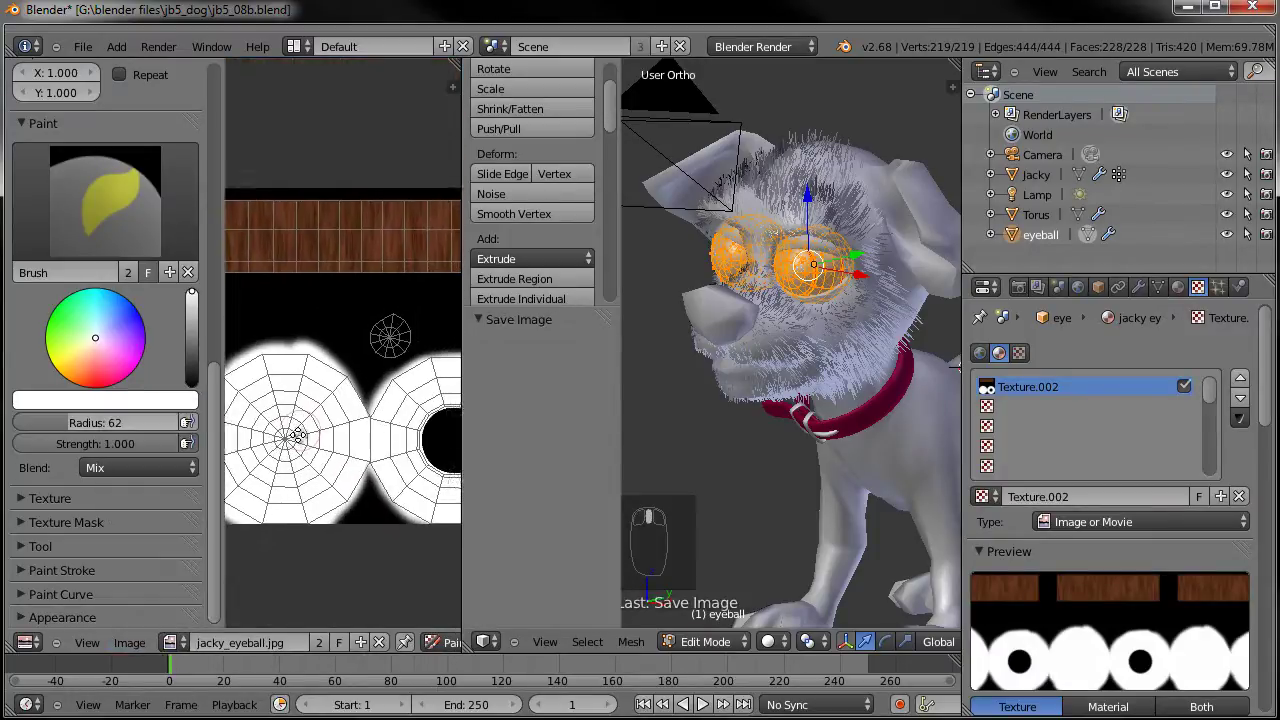
# Set the brush colour to black and paint over the entire brown iris strip of the eyeball image.
pyautogui.keyDown('ctrl'); pyautogui.scroll(1, 300, 430); pyautogui.keyUp('ctrl')
pyautogui.moveTo(222, 351); pyautogui.dragTo(170, 355)
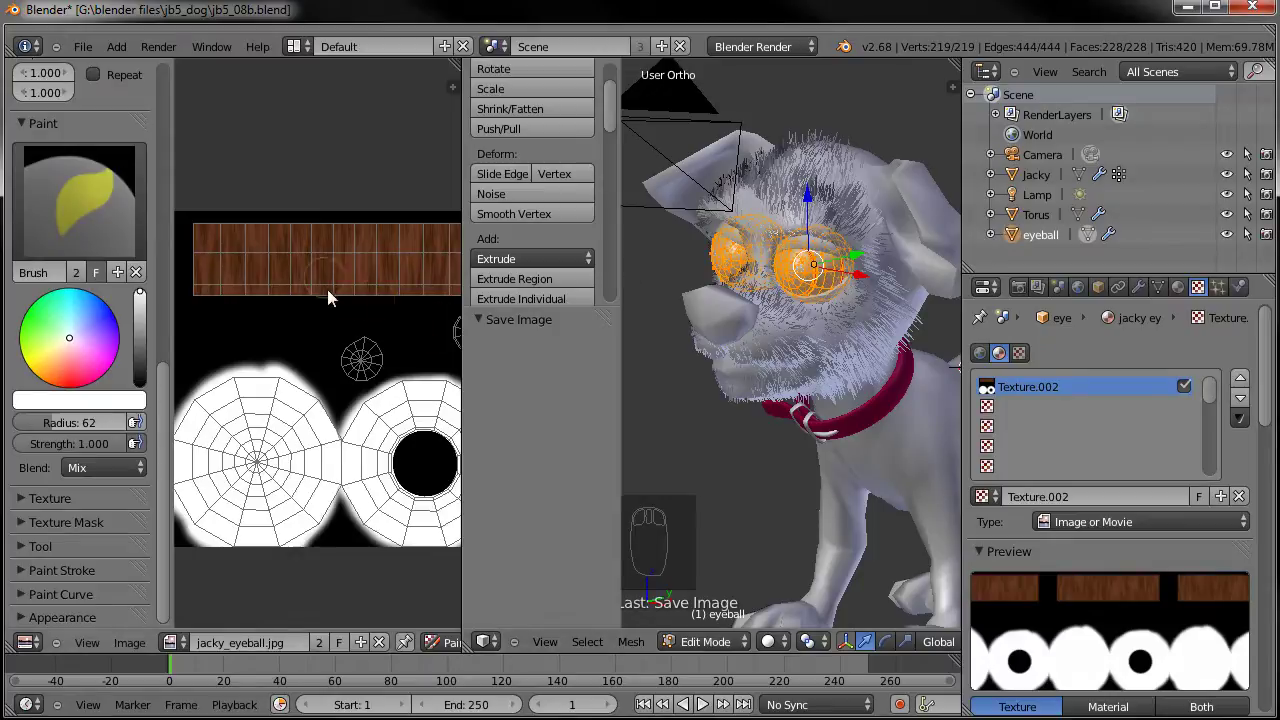
pyautogui.moveTo(141, 305); pyautogui.dragTo(200, 390)
pyautogui.click(193, 250)
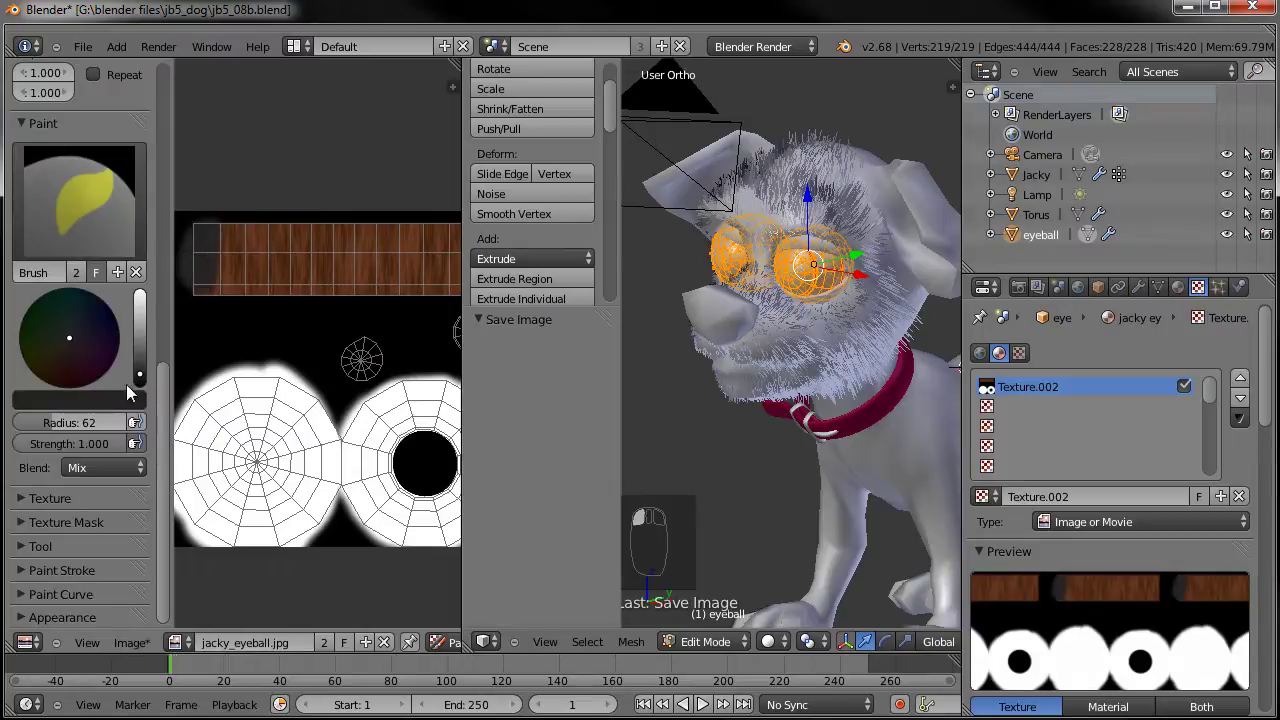
pyautogui.moveTo(200, 278); pyautogui.dragTo(404, 296)
pyautogui.moveTo(404, 296); pyautogui.dragTo(362, 293, button='middle')
pyautogui.moveTo(434, 263)
pyautogui.mouseDown()
pyautogui.moveTo(432, 230)
pyautogui.moveTo(260, 225)
pyautogui.mouseUp()
pyautogui.moveTo(260, 225); pyautogui.dragTo(323, 234, button='middle')
pyautogui.moveTo(323, 234)
pyautogui.mouseDown()
pyautogui.moveTo(223, 263)
pyautogui.moveTo(393, 252)
pyautogui.mouseUp()
pyautogui.moveTo(416, 251); pyautogui.dragTo(320, 264, button='middle')
pyautogui.moveTo(400, 235)
pyautogui.mouseDown()
pyautogui.moveTo(377, 262)
pyautogui.moveTo(421, 272)
pyautogui.mouseUp()
# Save the black-and-white version as jacky_eyeball_spec.jpg in the jb5_dog folder, overwriting the existing file.
pyautogui.click(126, 643)
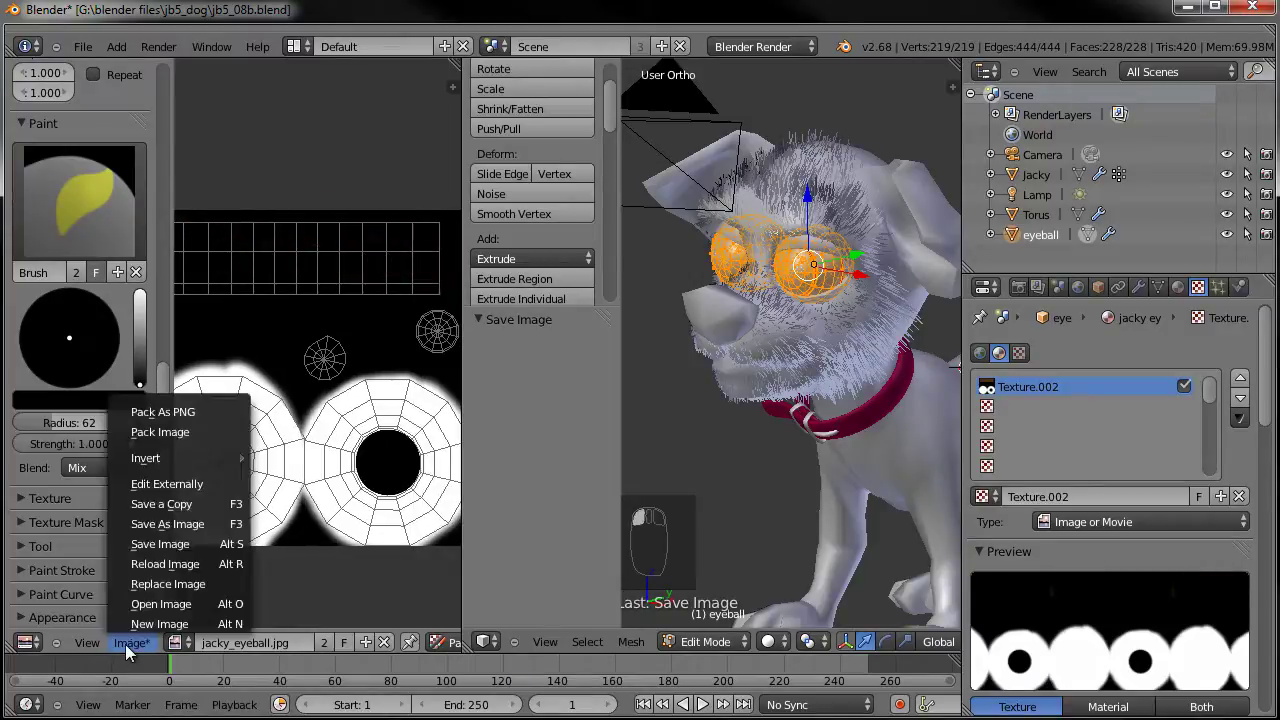
pyautogui.click(187, 528)
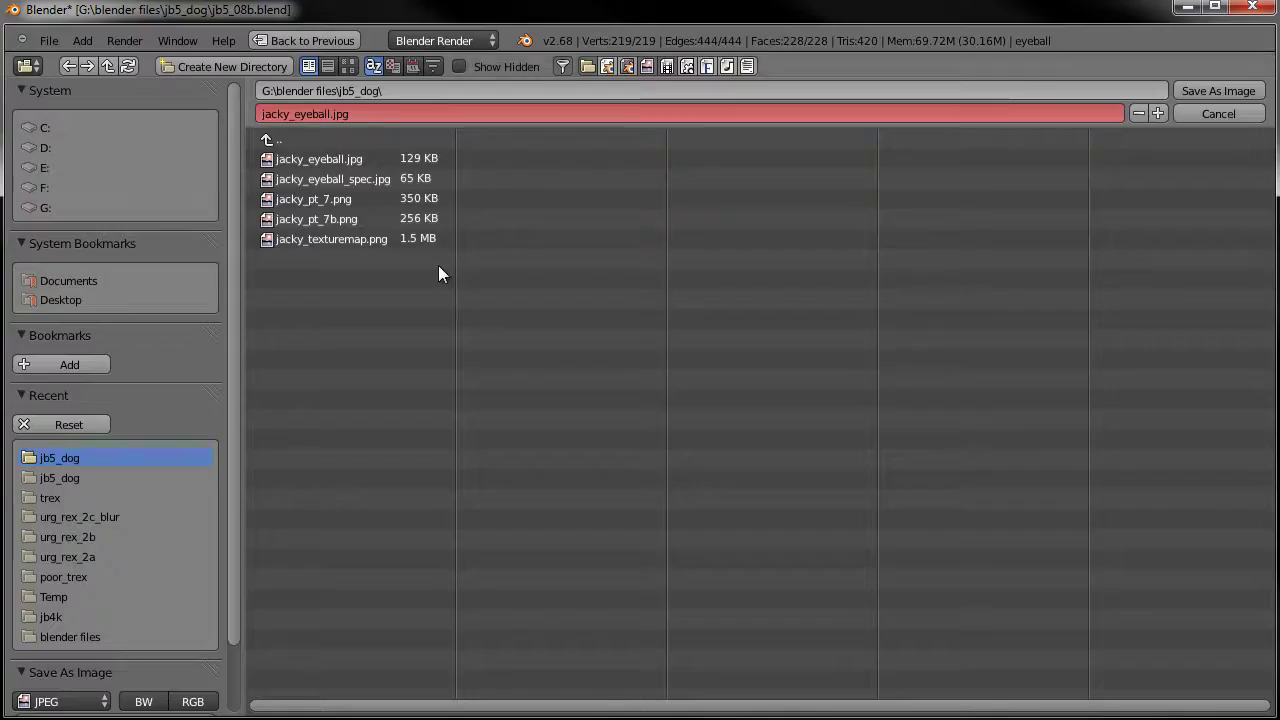
pyautogui.click(365, 181)
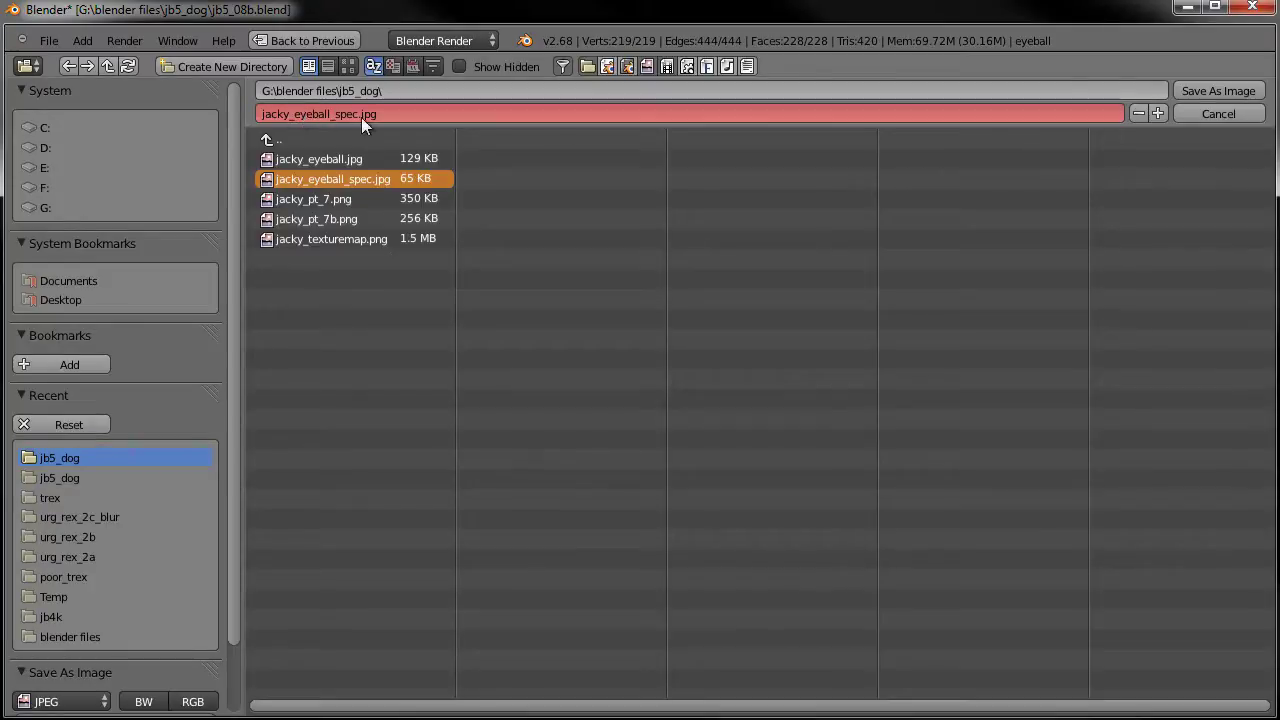
pyautogui.click(1220, 90)
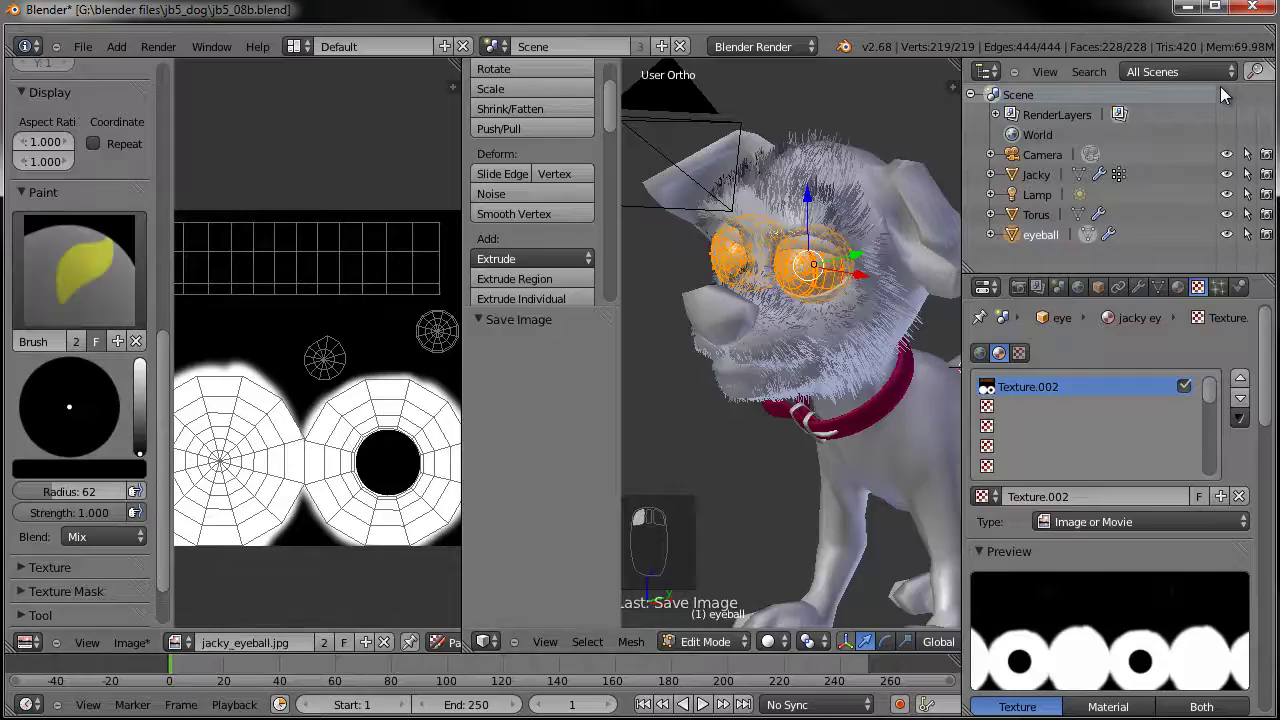
# Enlarge the 3D view and return the eyeball to Object Mode.
pyautogui.moveTo(460, 590); pyautogui.dragTo(357, 543)
pyautogui.press('Tab')
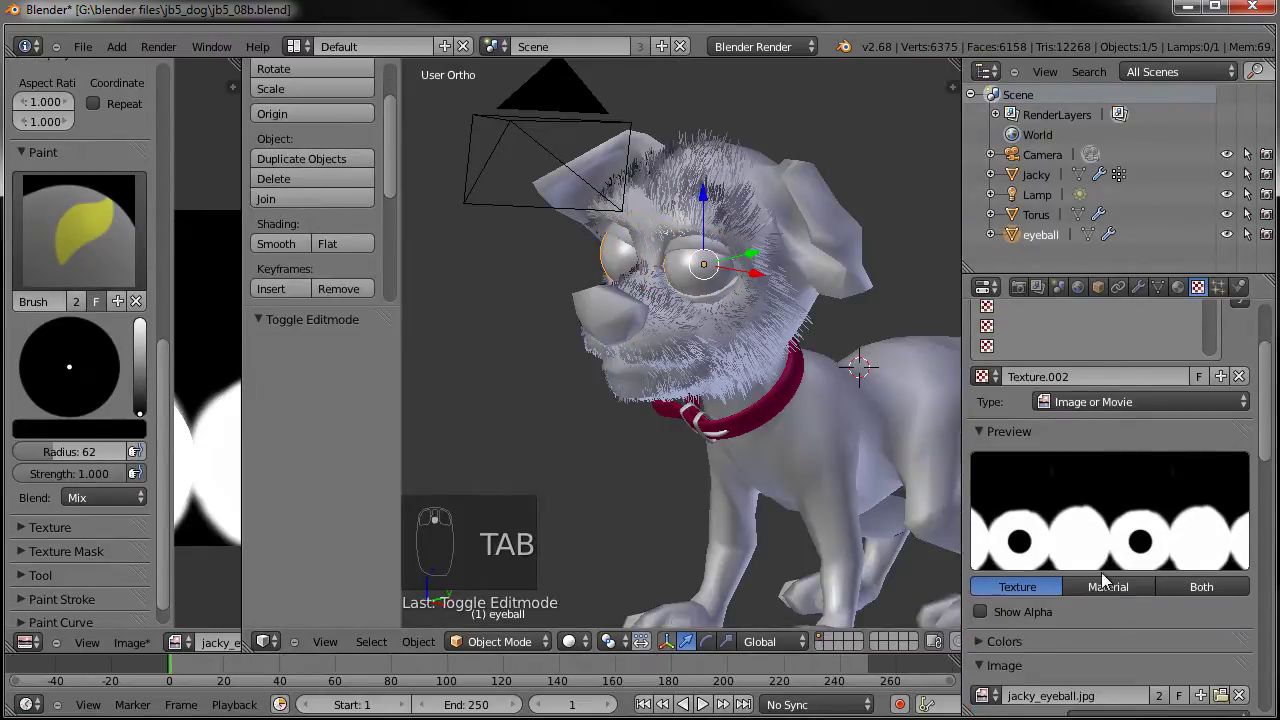
pyautogui.scroll(-2, 1105, 560)
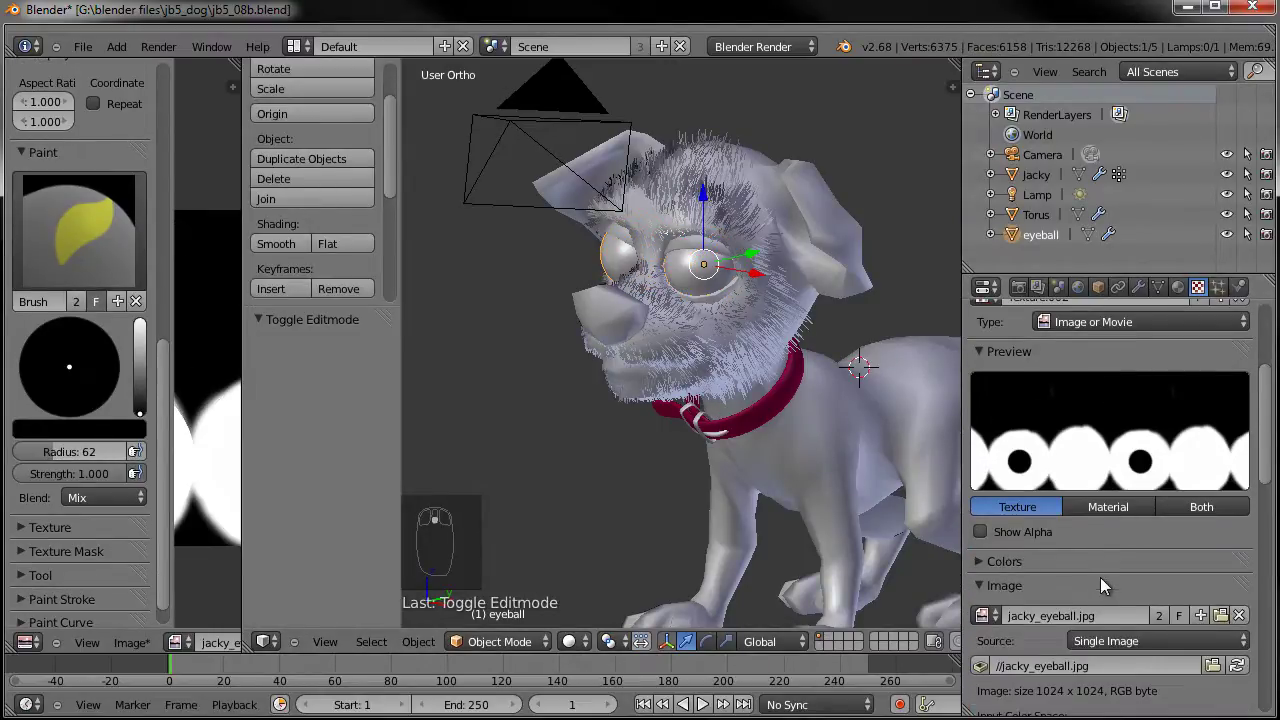
# Reload jacky_eyeball.jpg in the eyeball material's first texture, and add a second texture of type Image or Movie in the slot below.
pyautogui.click(1237, 666)
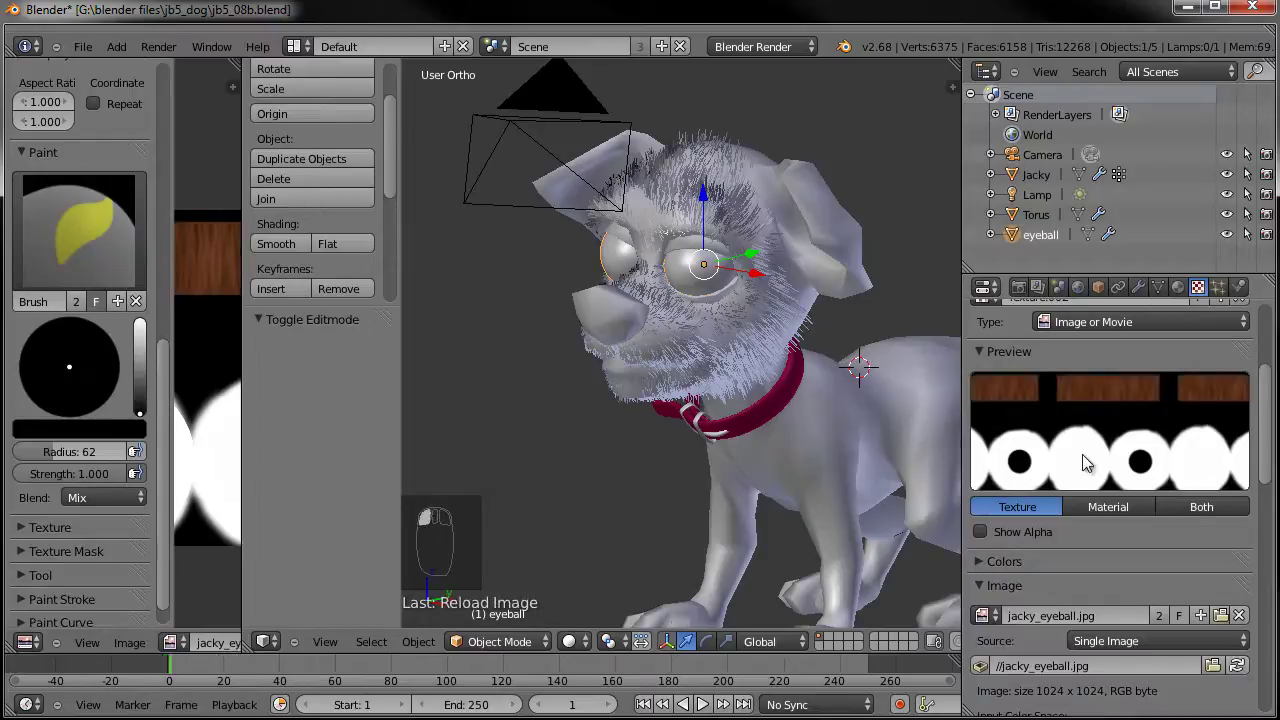
pyautogui.scroll(5, 1085, 397)
pyautogui.click(1014, 406)
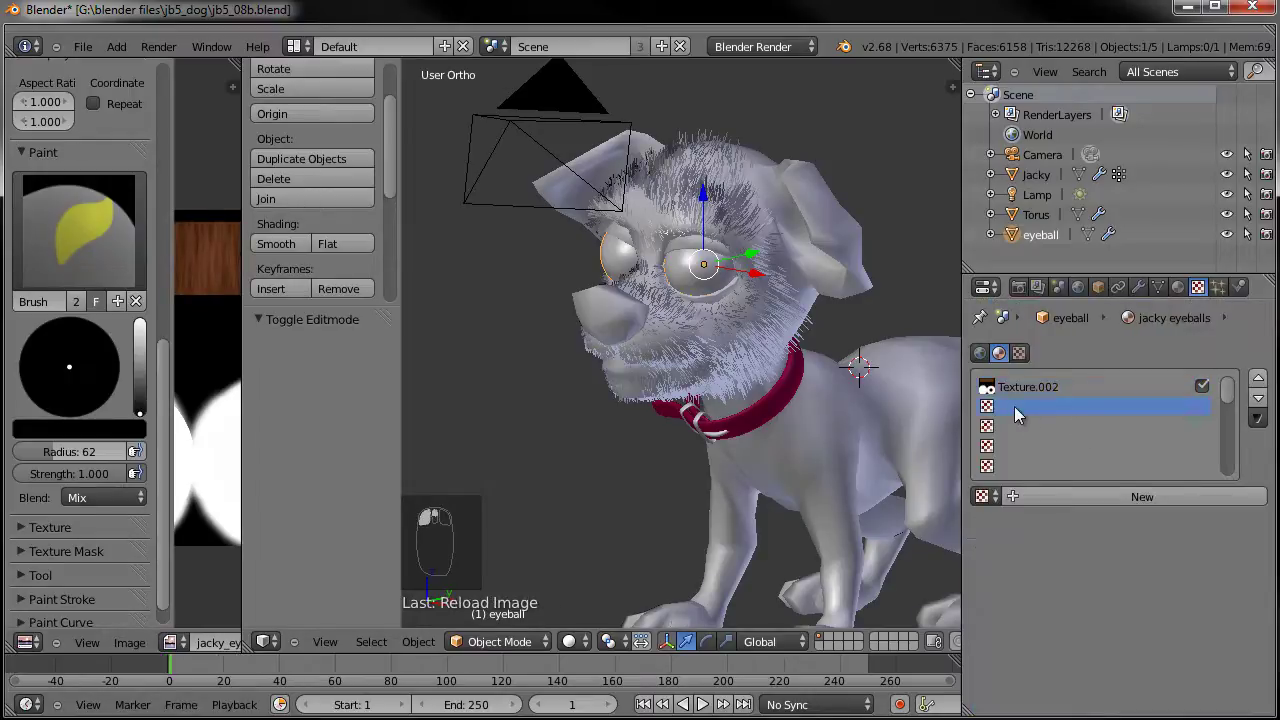
pyautogui.click(991, 497)
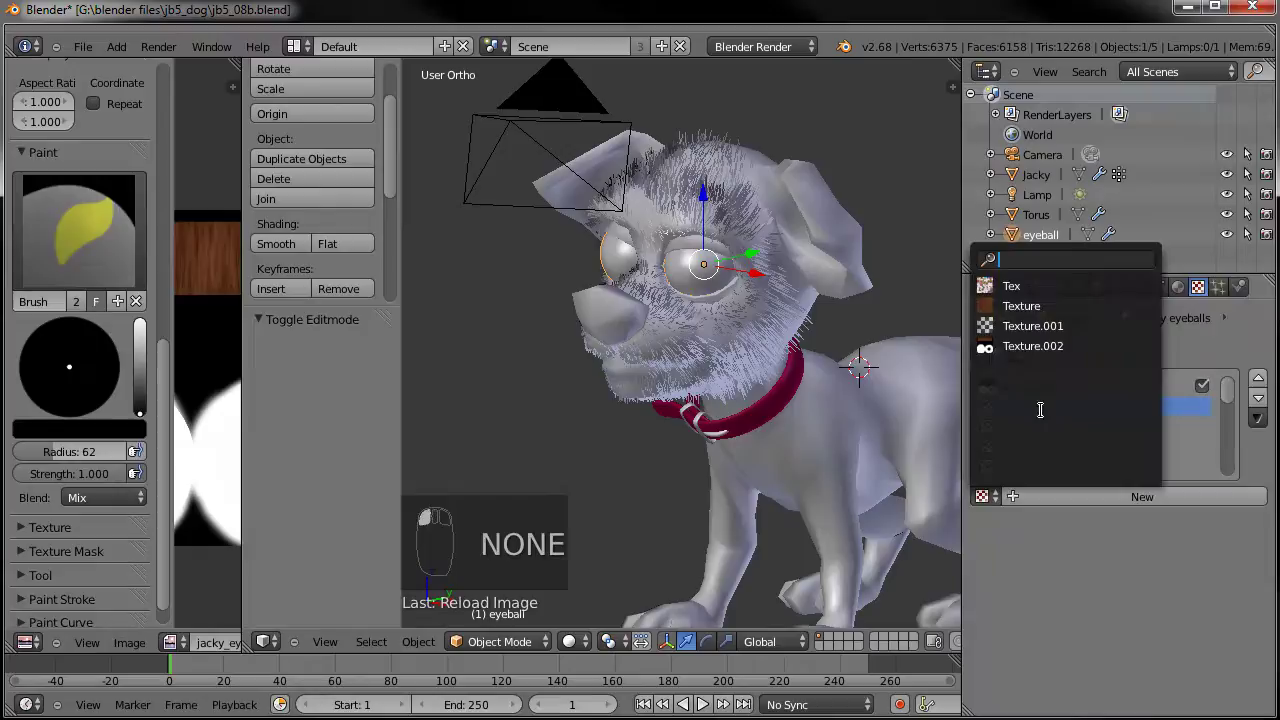
pyautogui.click(1062, 495)
pyautogui.click(1130, 521)
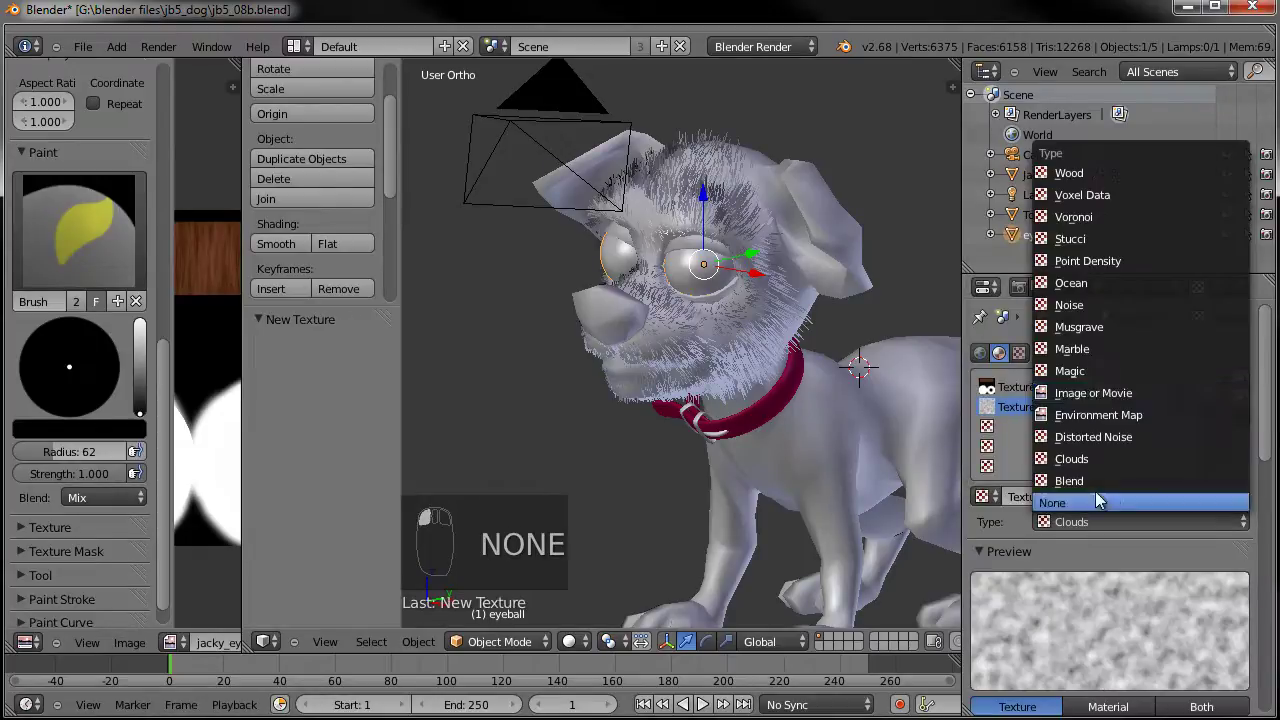
pyautogui.click(1079, 392)
# Load jacky_eyeball_spec.jpg from the jb5_dog folder as the second texture's image.
pyautogui.scroll(-5, 1032, 544)
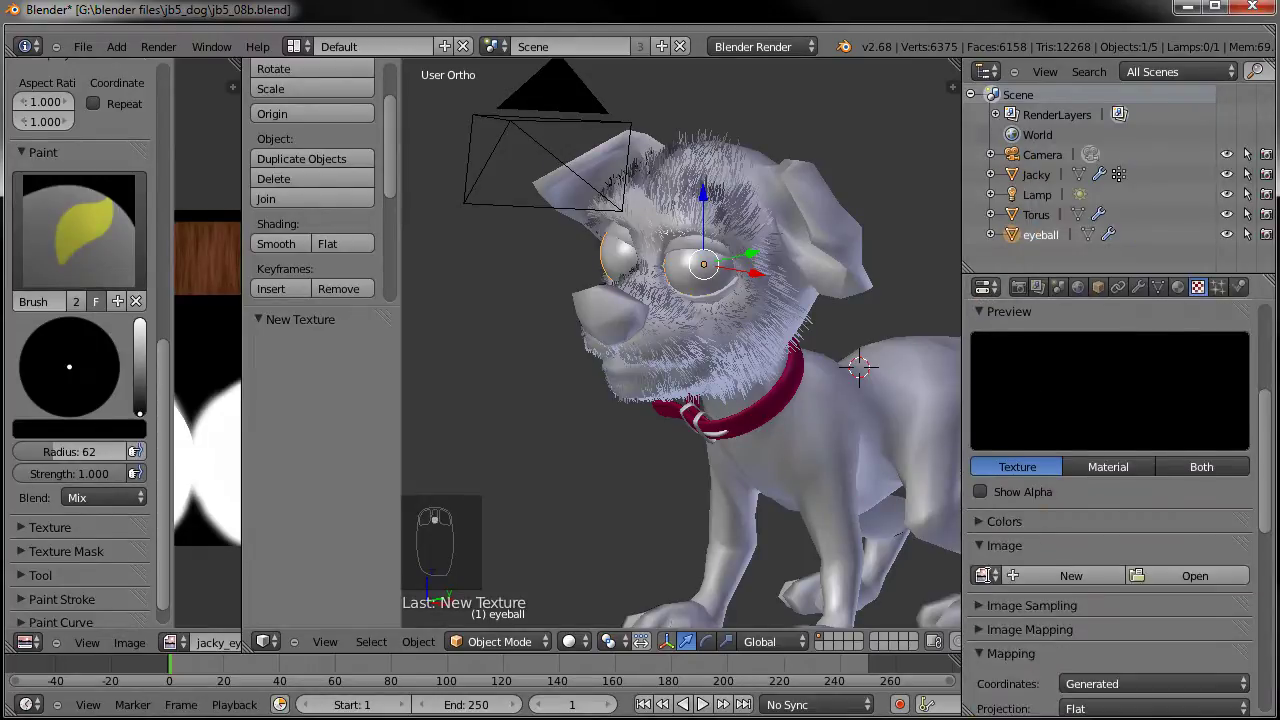
pyautogui.click(984, 576)
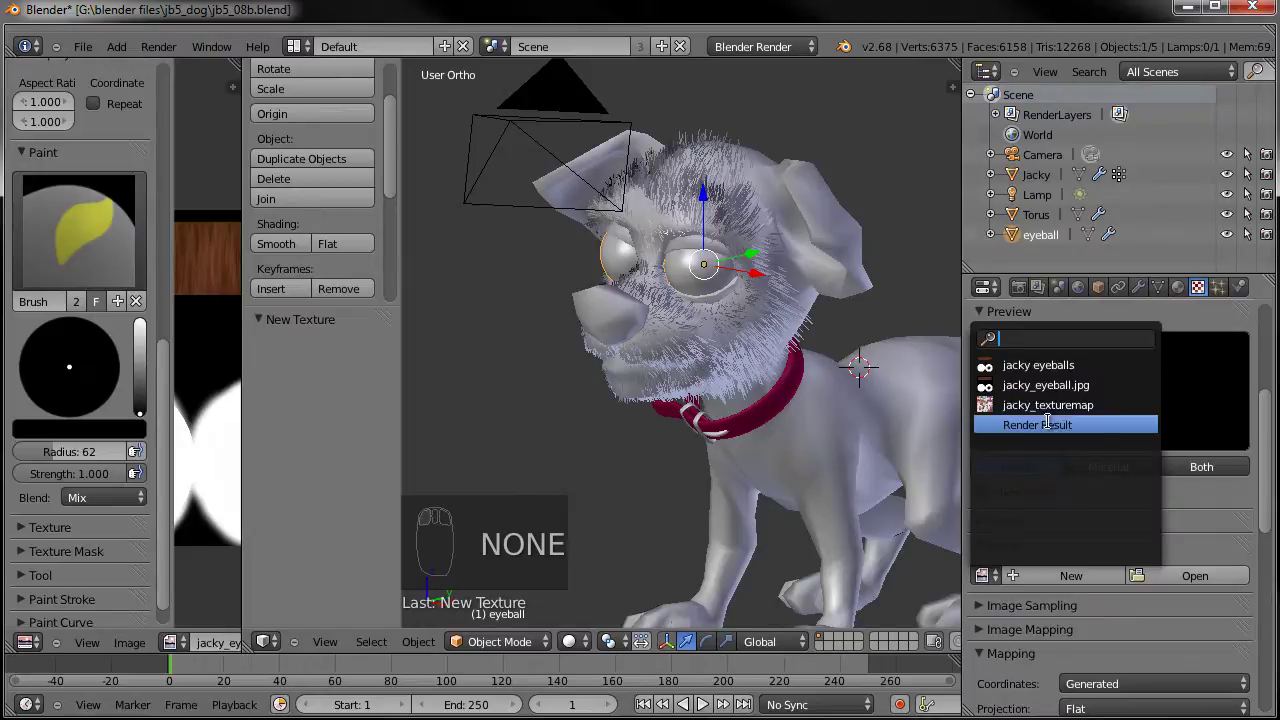
pyautogui.click(1178, 577)
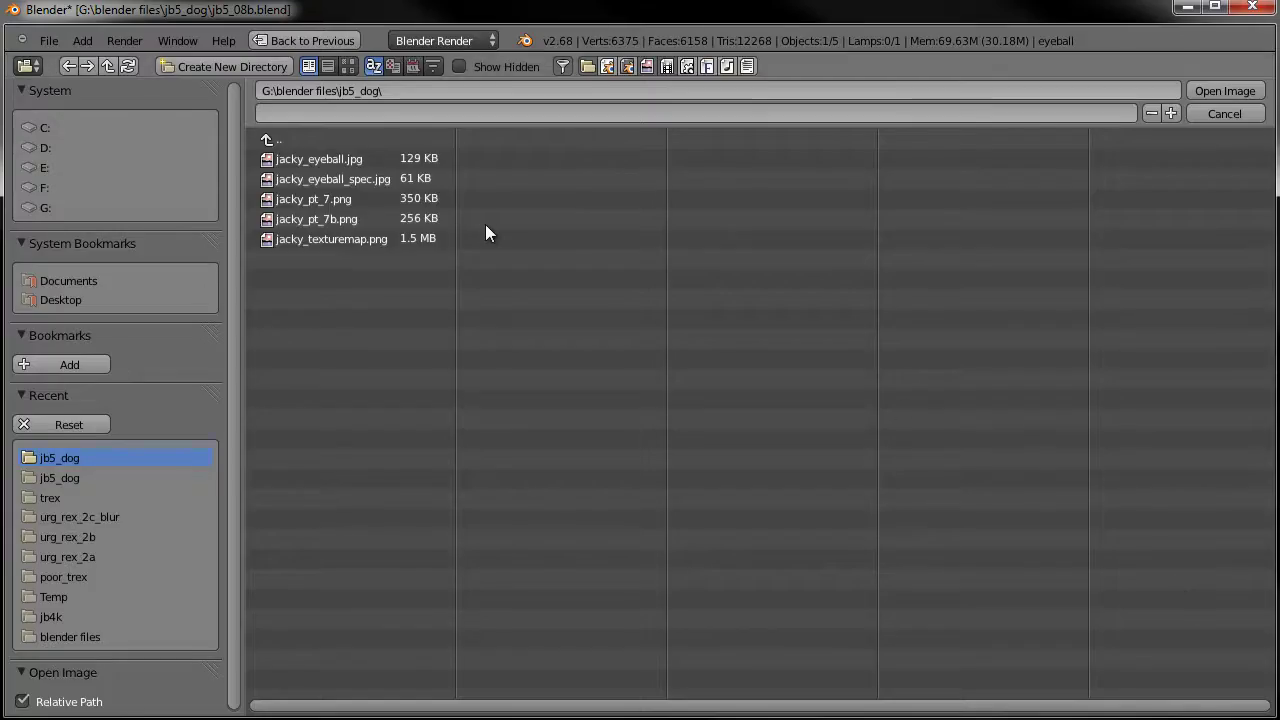
pyautogui.click(352, 178)
pyautogui.click(1222, 89)
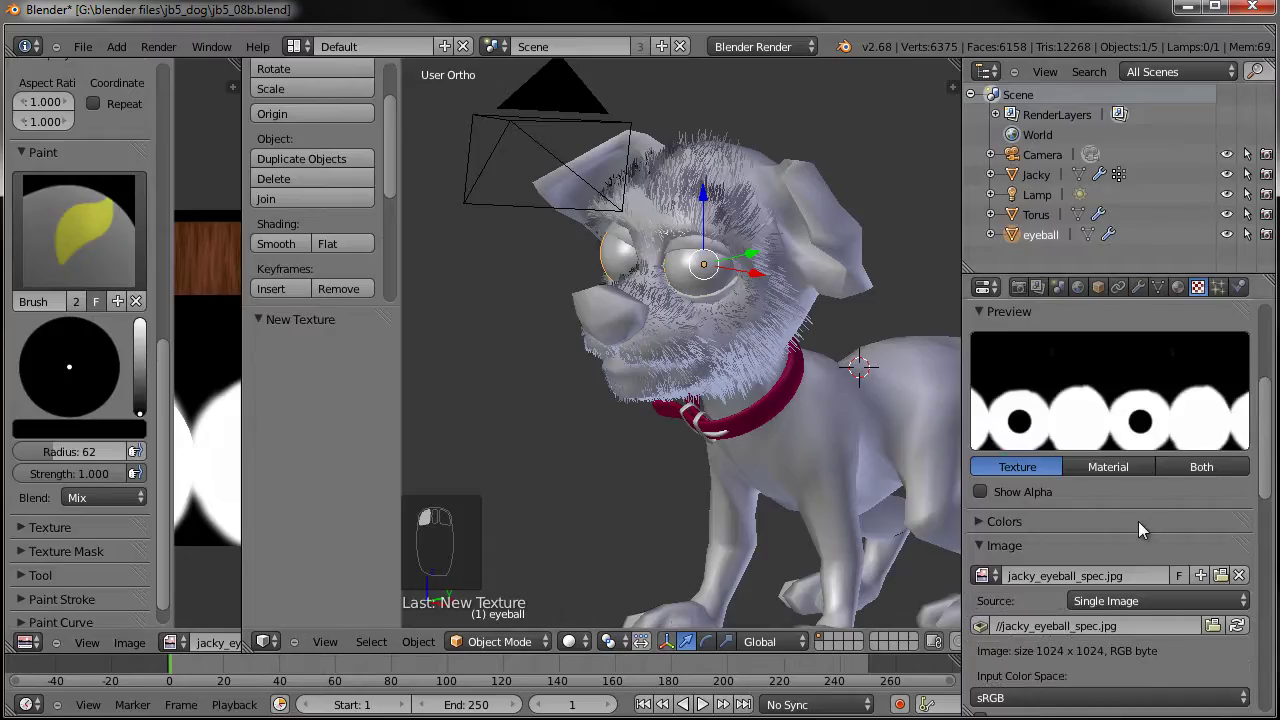
# Change the mapping coordinates of the specular texture, and collapse its image and mapping settings.
pyautogui.click(985, 545)
pyautogui.scroll(-3, 1050, 529)
pyautogui.click(1091, 522)
pyautogui.click(1085, 447)
pyautogui.click(980, 494)
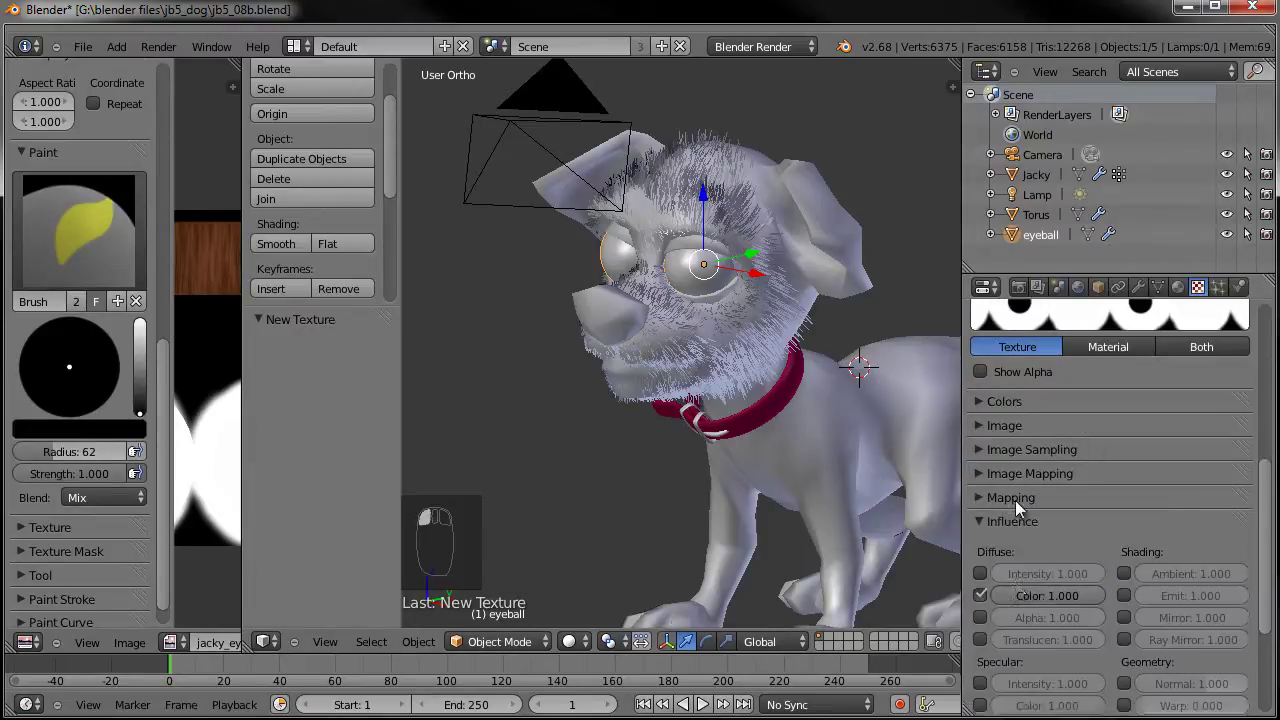
# Make the specular texture influence specular color instead of diffuse color.
pyautogui.scroll(-2, 1012, 501)
pyautogui.click(979, 515)
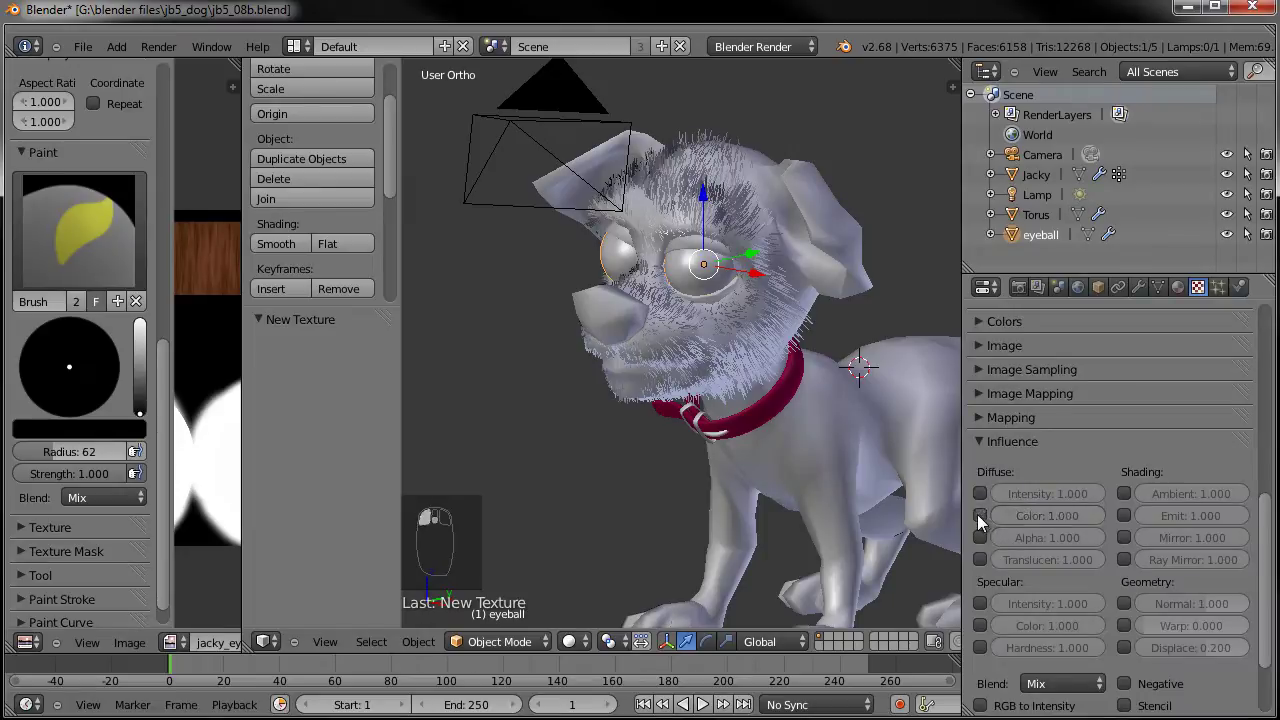
pyautogui.click(980, 625)
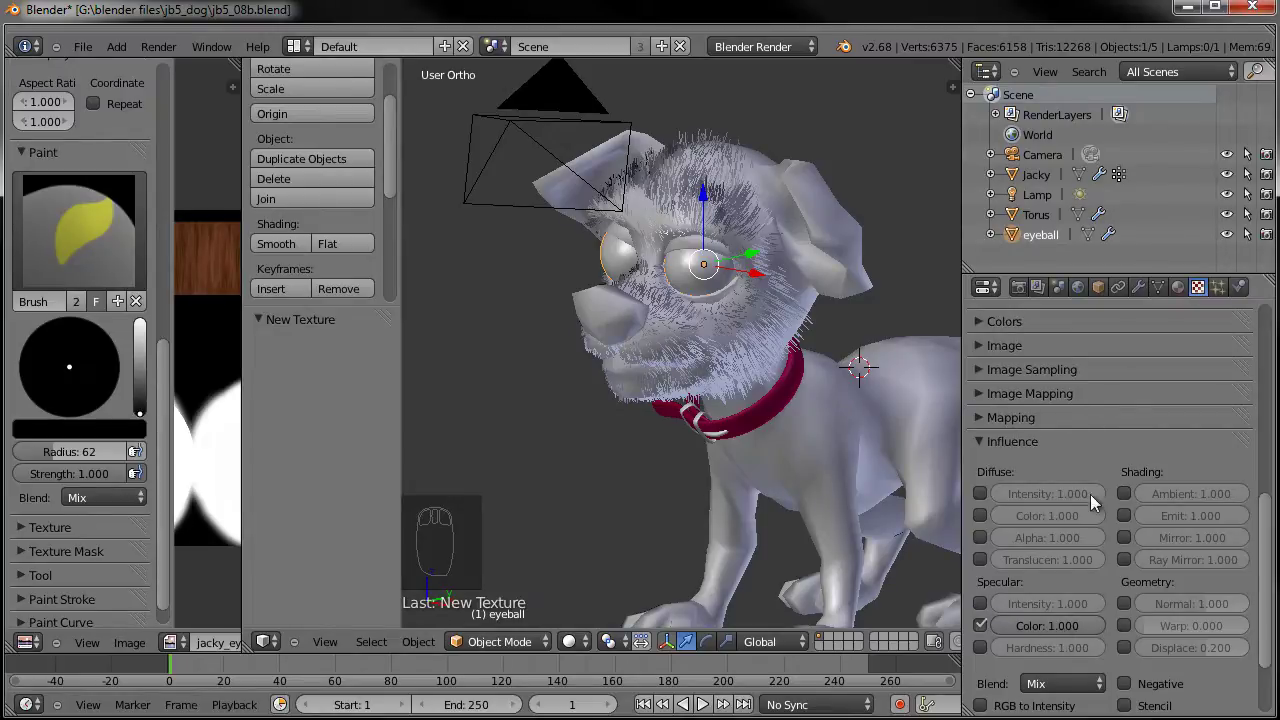
# Preview both the specular texture and the material, using the monkey head as preview shape.
pyautogui.scroll(10, 1144, 429)
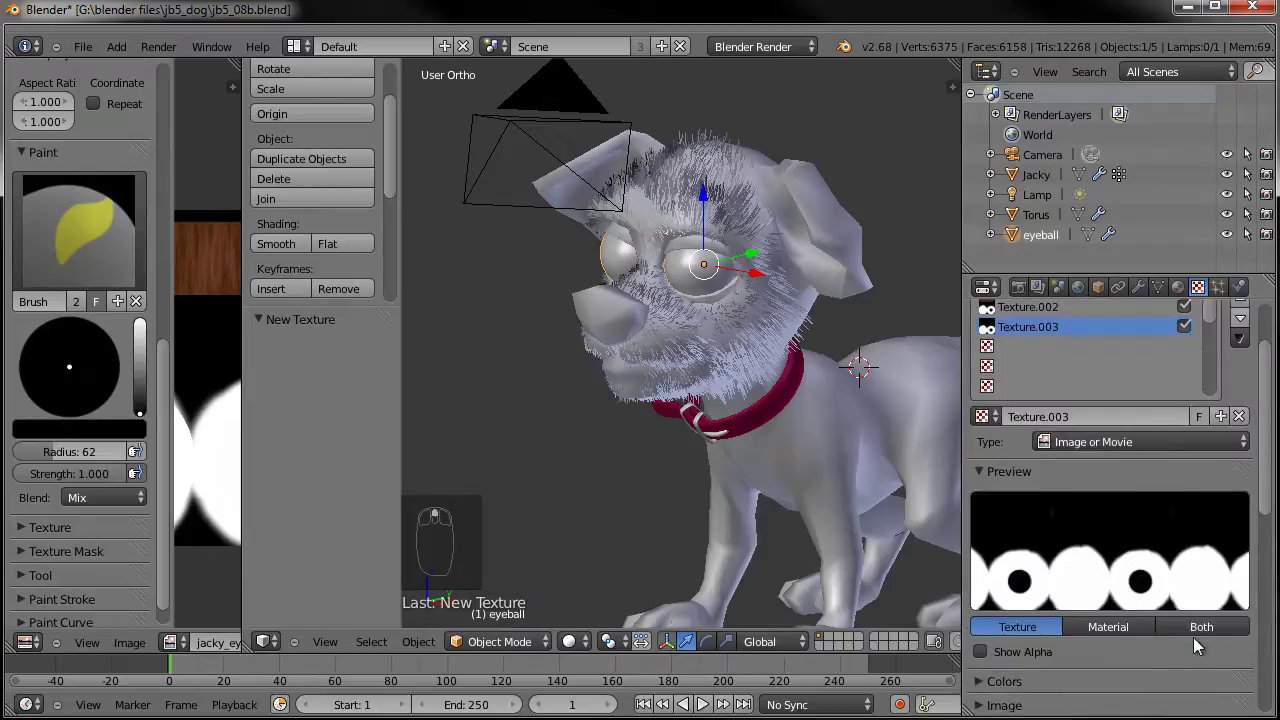
pyautogui.click(1204, 628)
pyautogui.click(1234, 561)
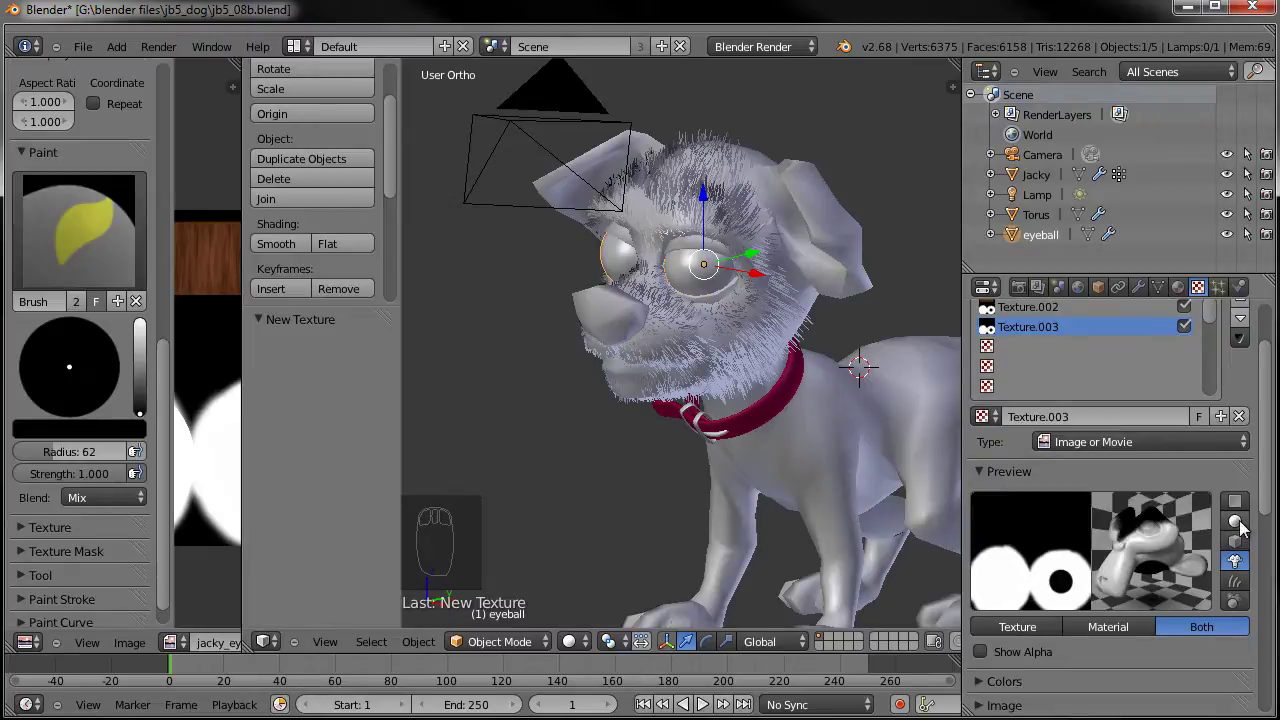
# Set the jacky eyeballs material's specular shader to WardIso with a slope of 0.05.
pyautogui.click(1178, 287)
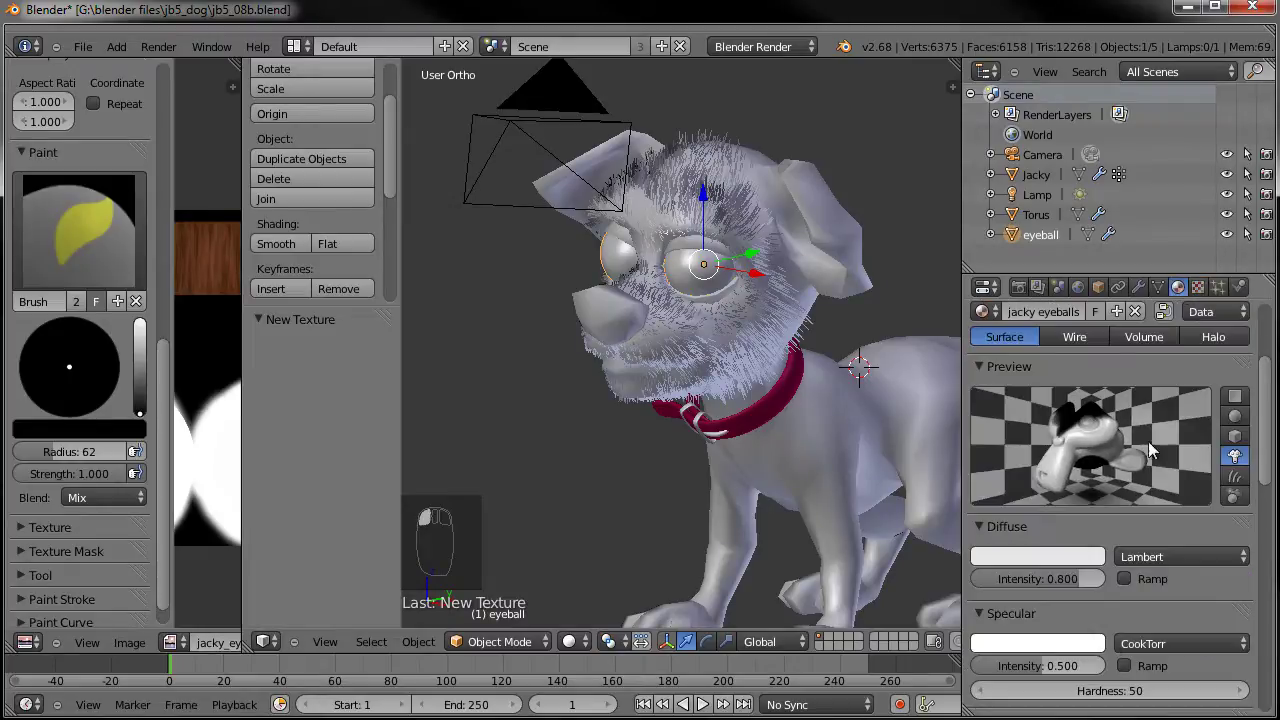
pyautogui.scroll(-1, 1108, 650)
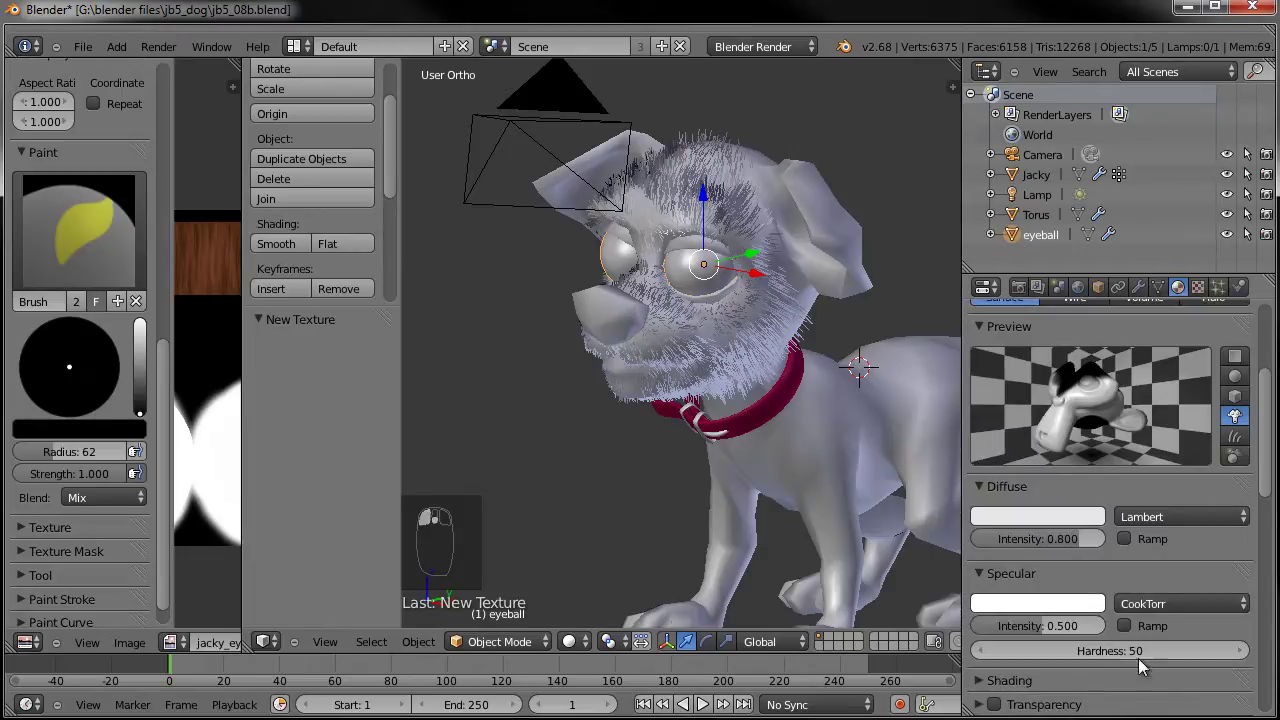
pyautogui.click(1154, 604)
pyautogui.click(1146, 499)
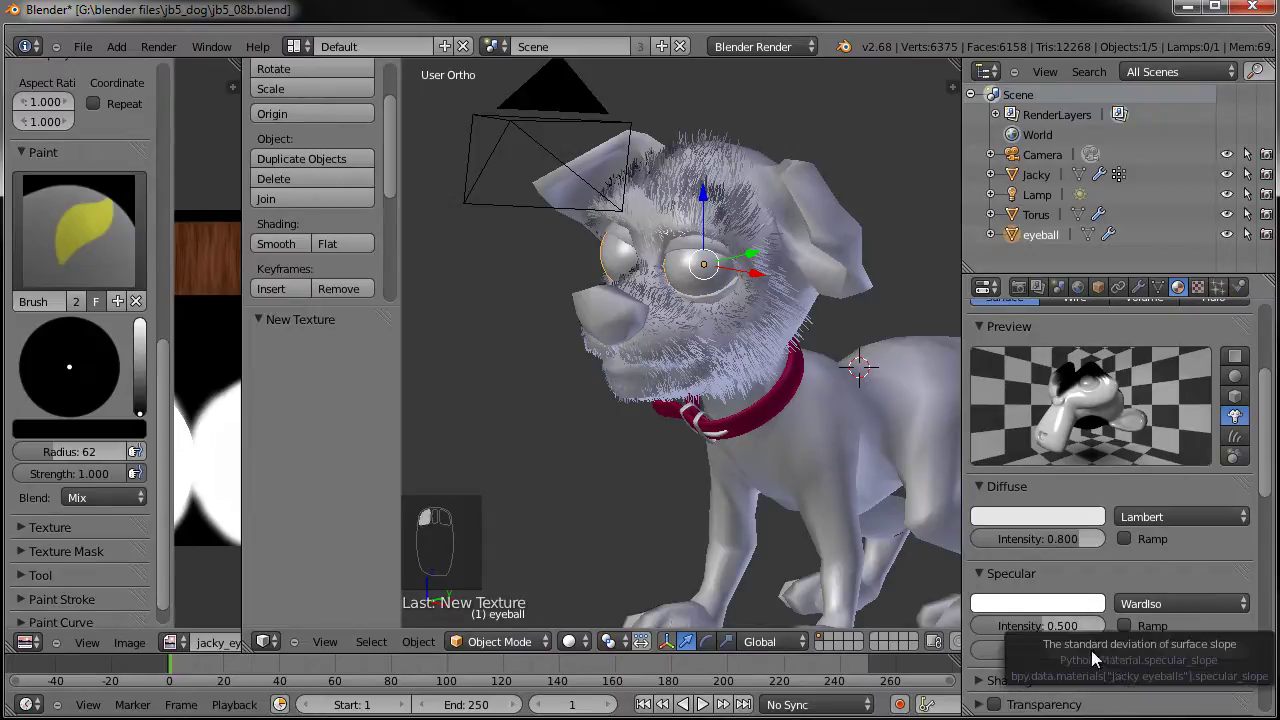
pyautogui.click(1118, 651)
pyautogui.press('BackSpace')
pyautogui.write('05')
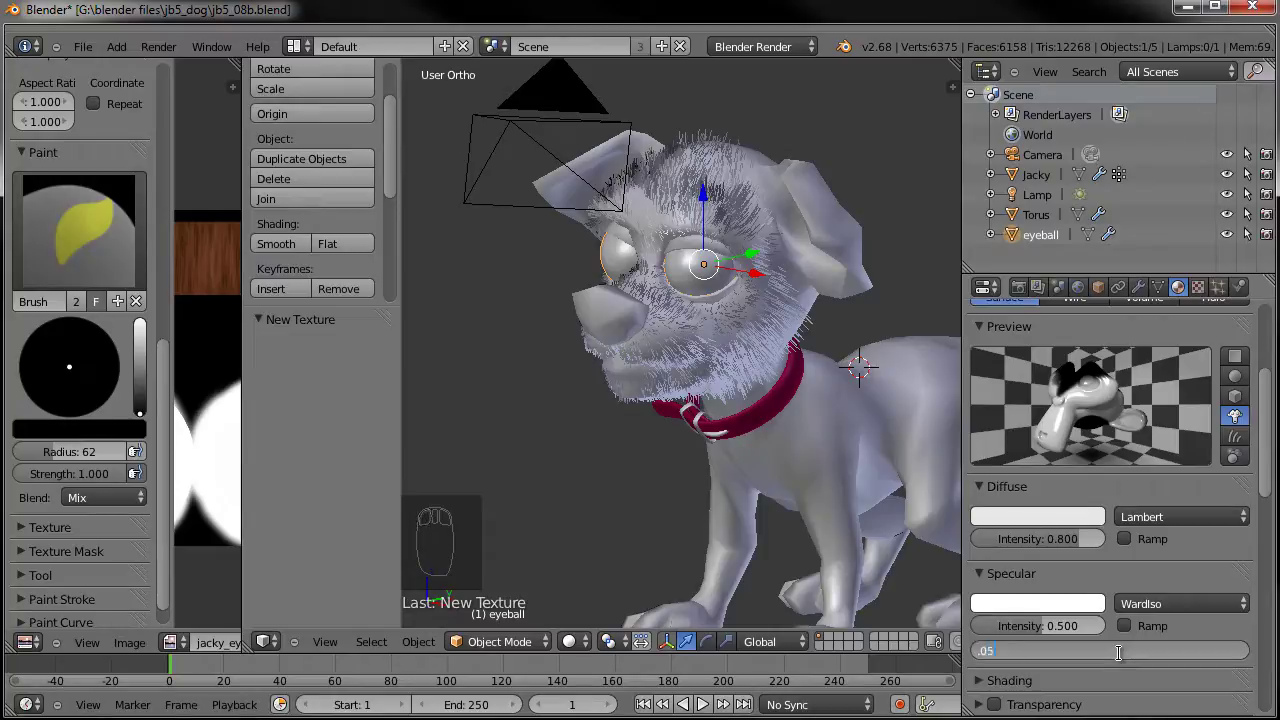
pyautogui.press('Return')
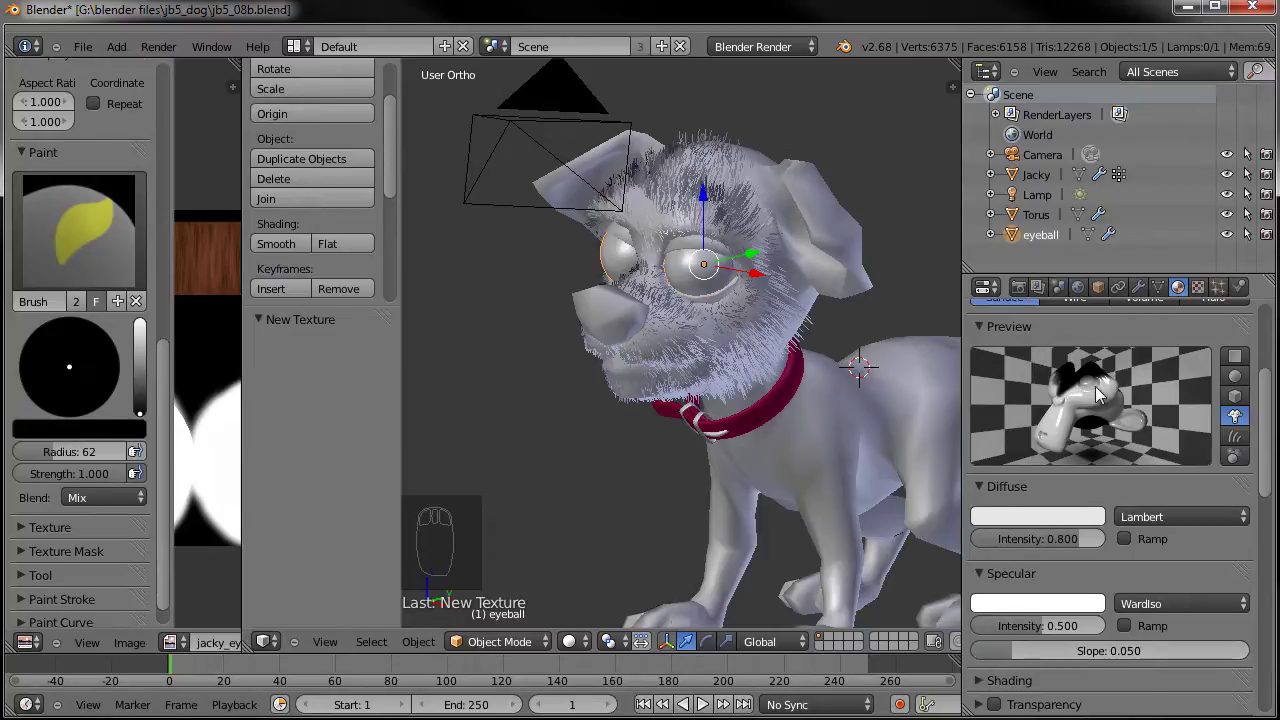
# Select the jacky eyeball lens material and turn off its shader nodes.
pyautogui.scroll(2, 1077, 395)
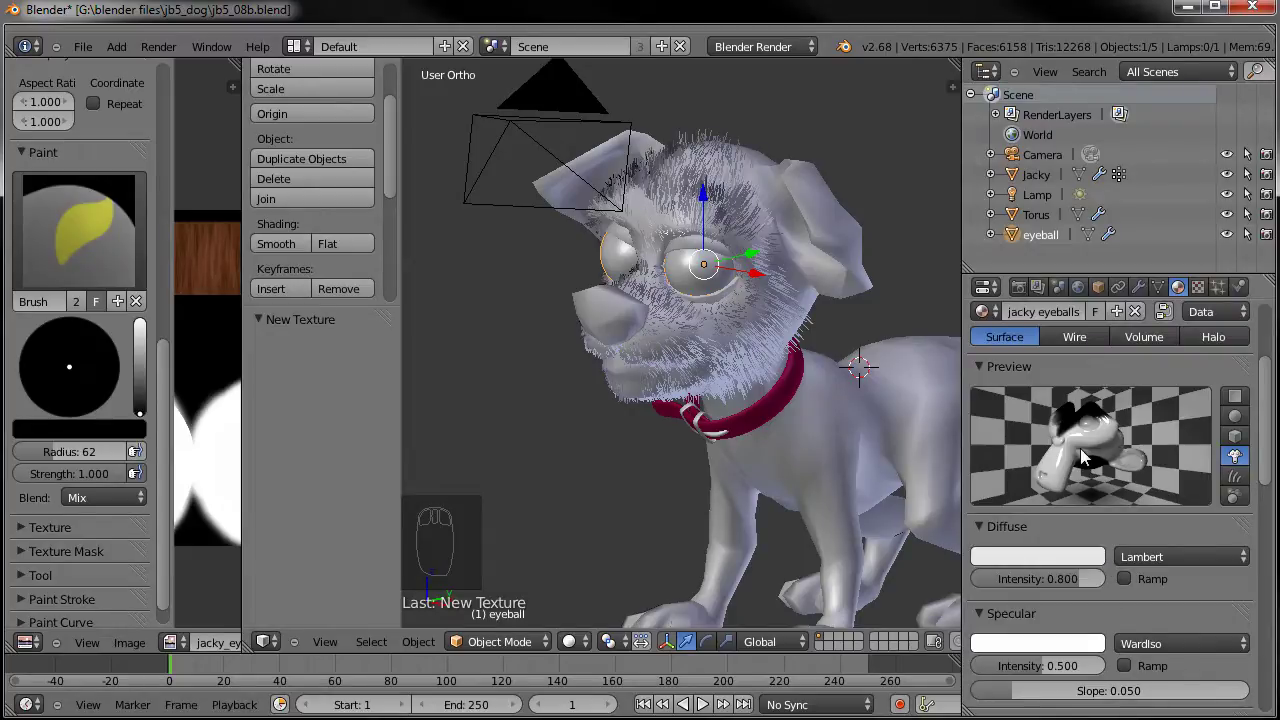
pyautogui.scroll(2, 1104, 440)
pyautogui.scroll(2, 1104, 440)
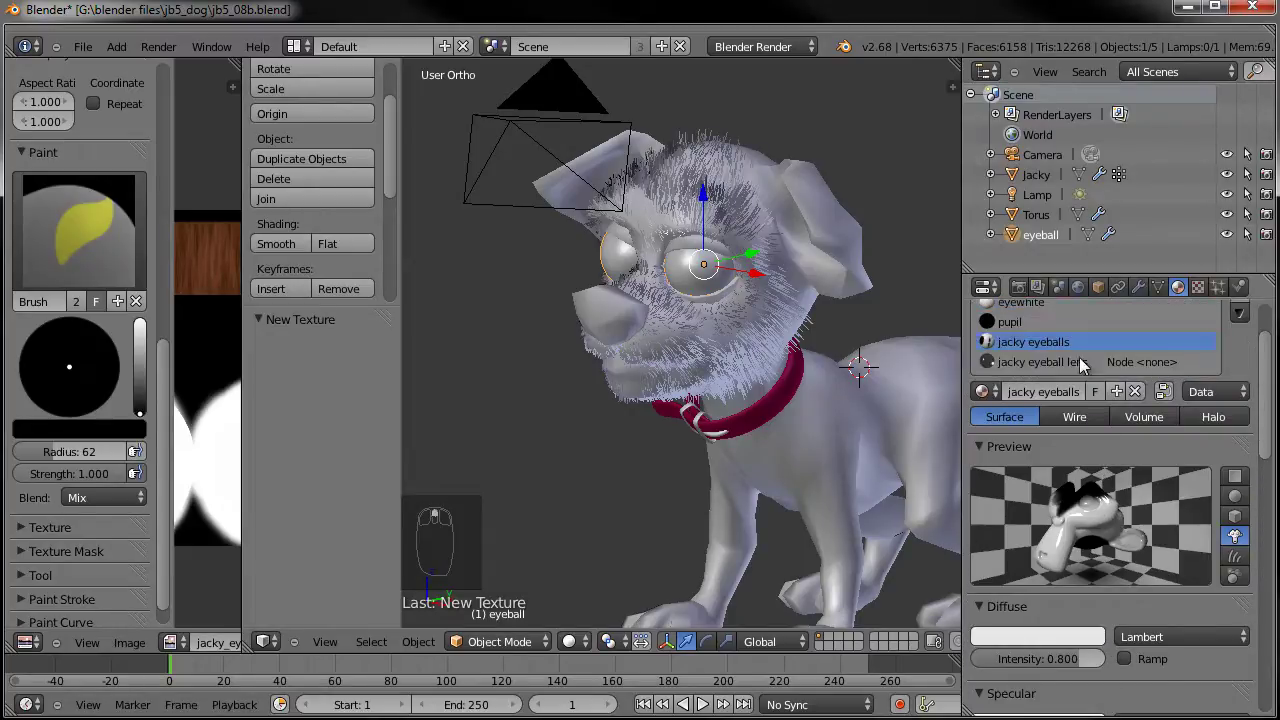
pyautogui.click(1034, 361)
pyautogui.click(1164, 392)
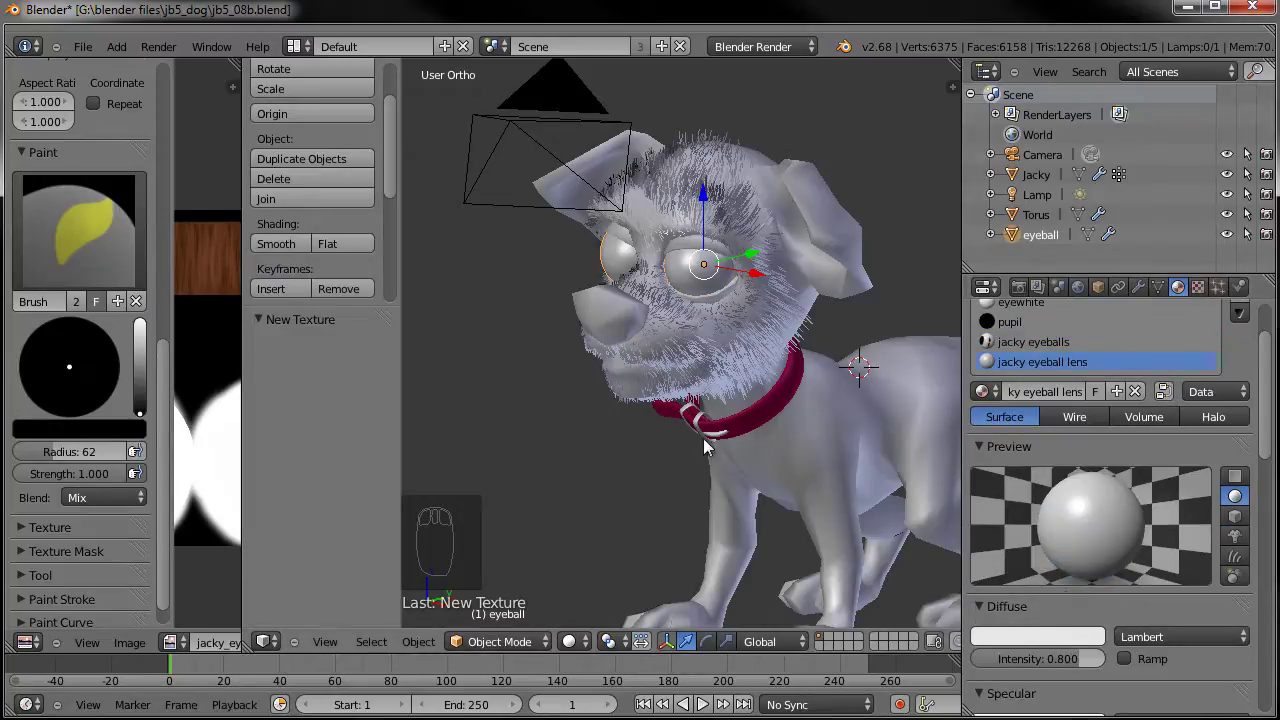
# Give the jacky eyeball lens material Raytrace transparency with an alpha of 0.
pyautogui.scroll(-8, 1040, 508)
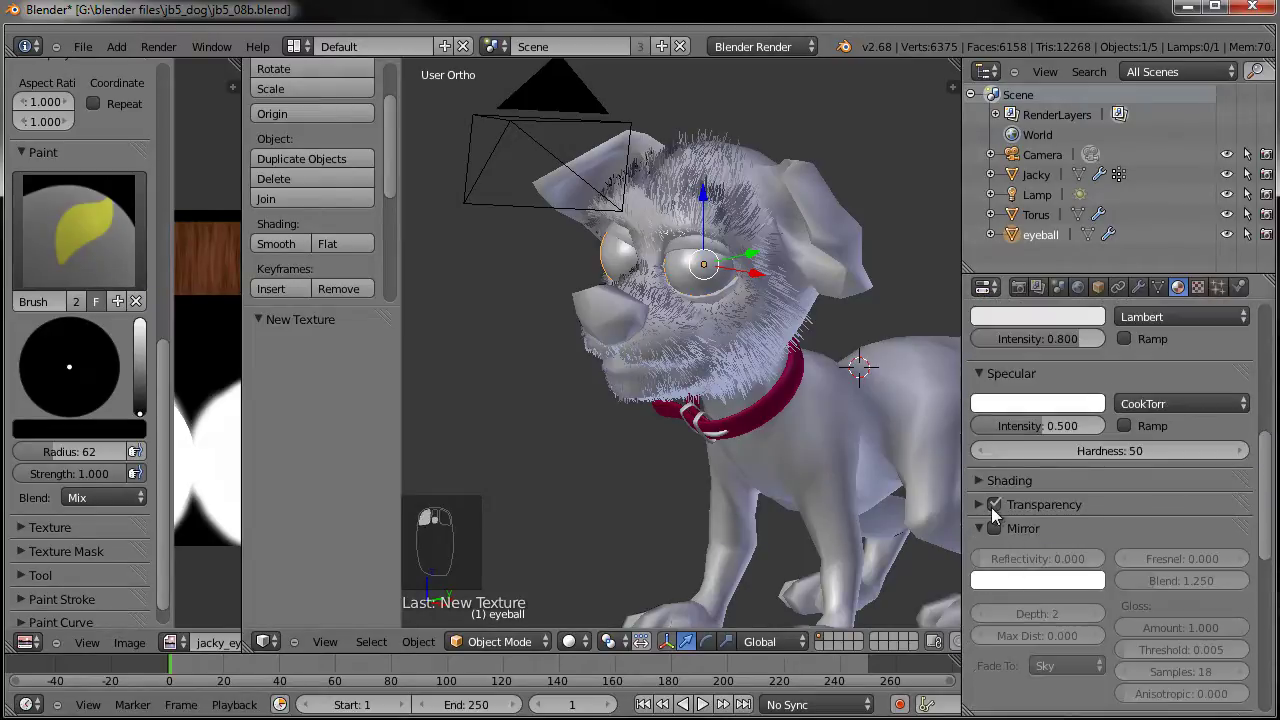
pyautogui.click(978, 528)
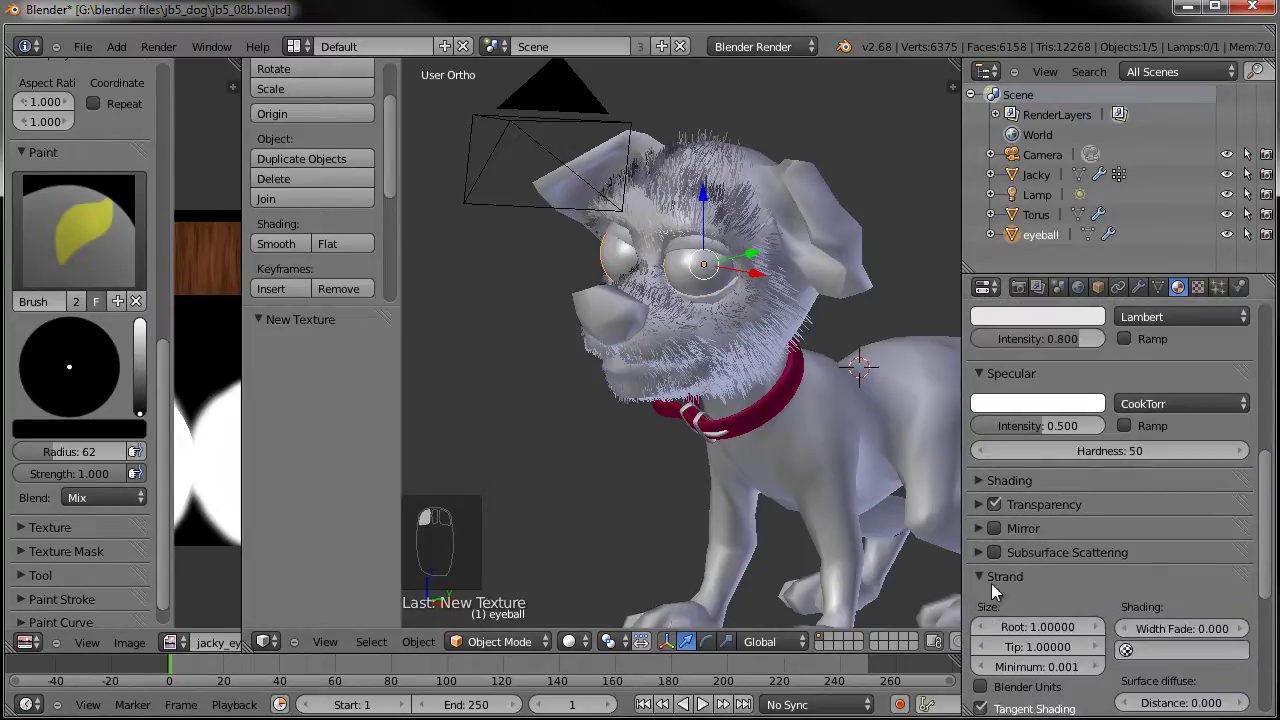
pyautogui.click(978, 504)
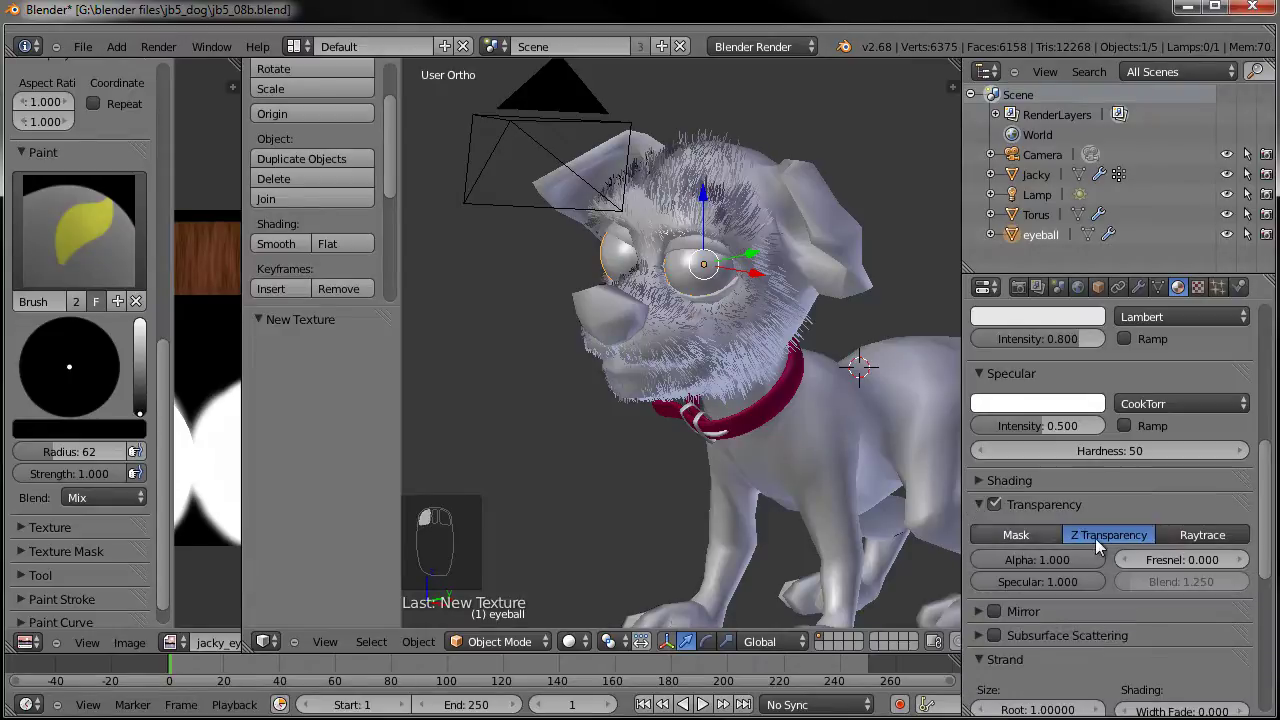
pyautogui.click(1198, 536)
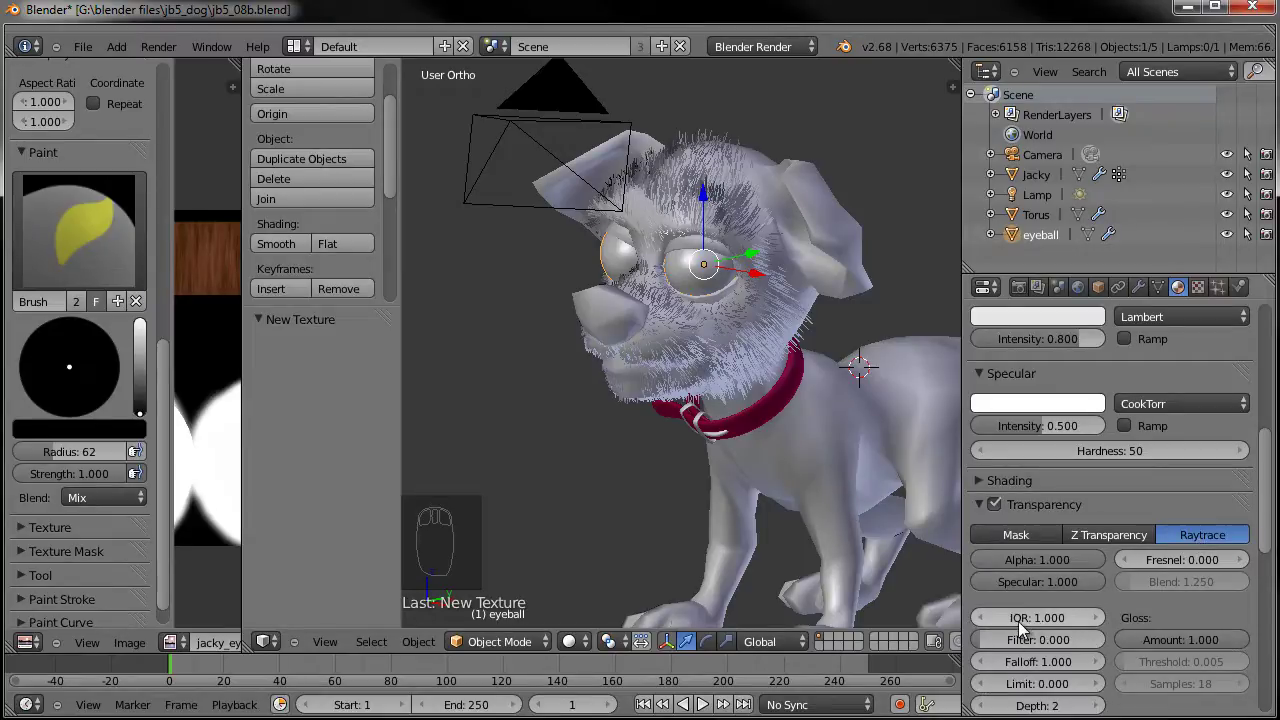
pyautogui.scroll(3, 1102, 556)
pyautogui.scroll(6, 1102, 556)
pyautogui.scroll(-6, 1102, 556)
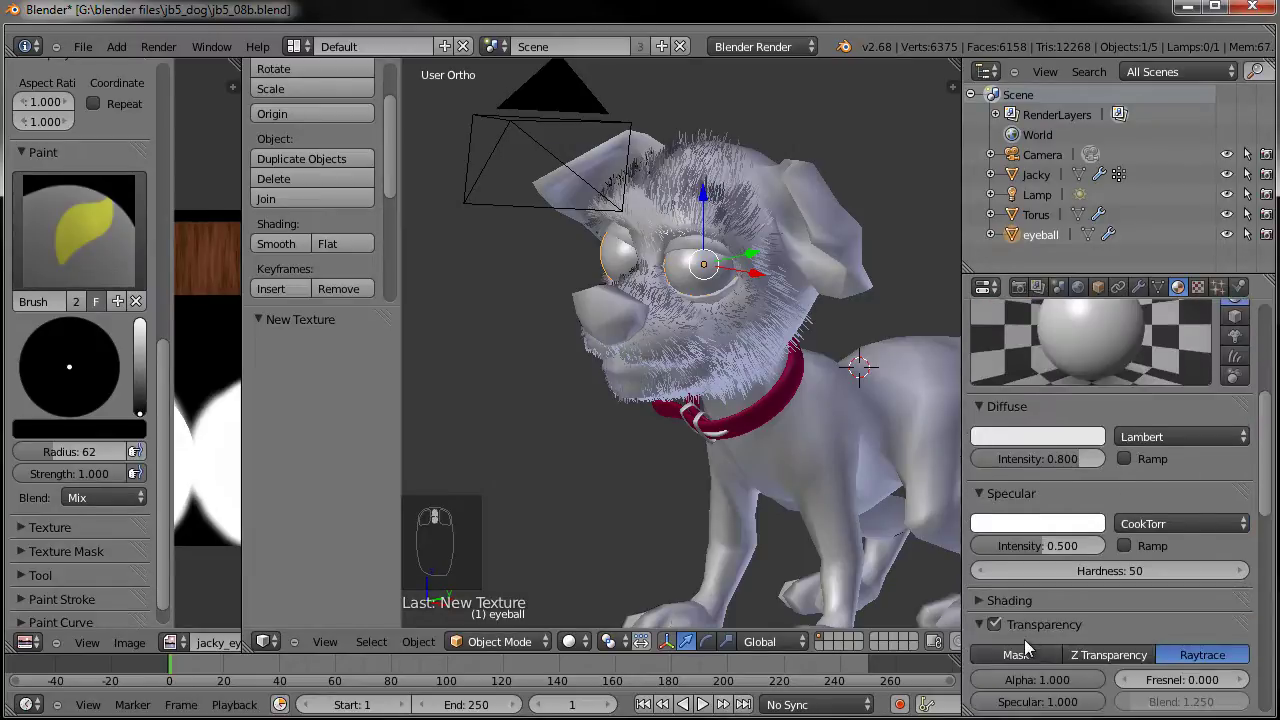
pyautogui.click(1020, 690)
pyautogui.write('0')
pyautogui.press('Return')
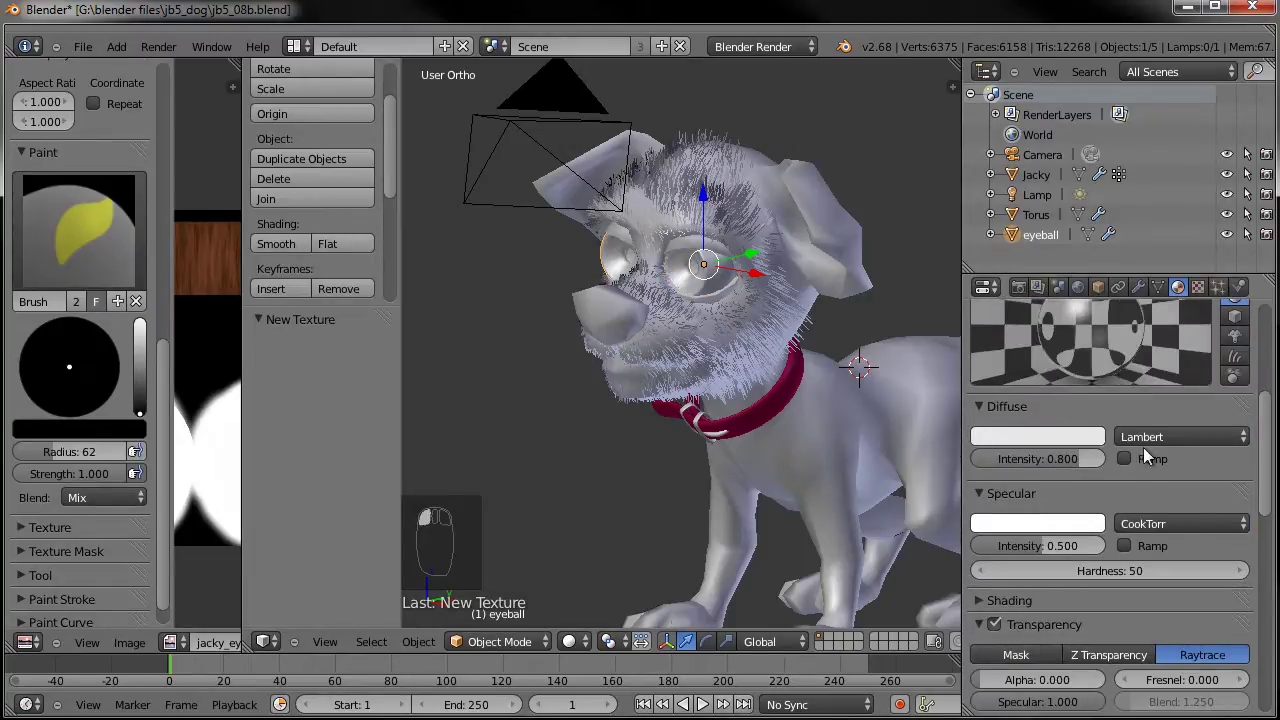
# Enlarge the Properties editor upward so the full list of eyeball material slots has room.
pyautogui.scroll(1, 1161, 374)
pyautogui.scroll(1, 1128, 505)
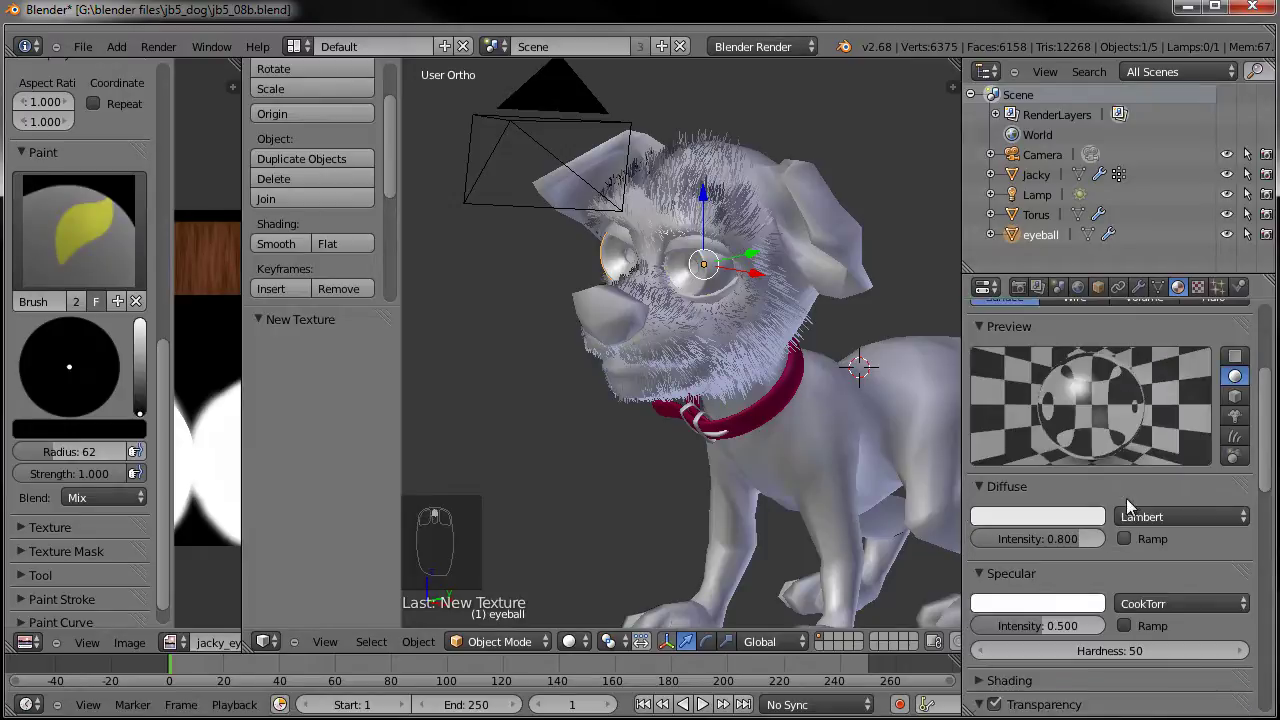
pyautogui.scroll(1, 1044, 392)
pyautogui.scroll(1, 1048, 370)
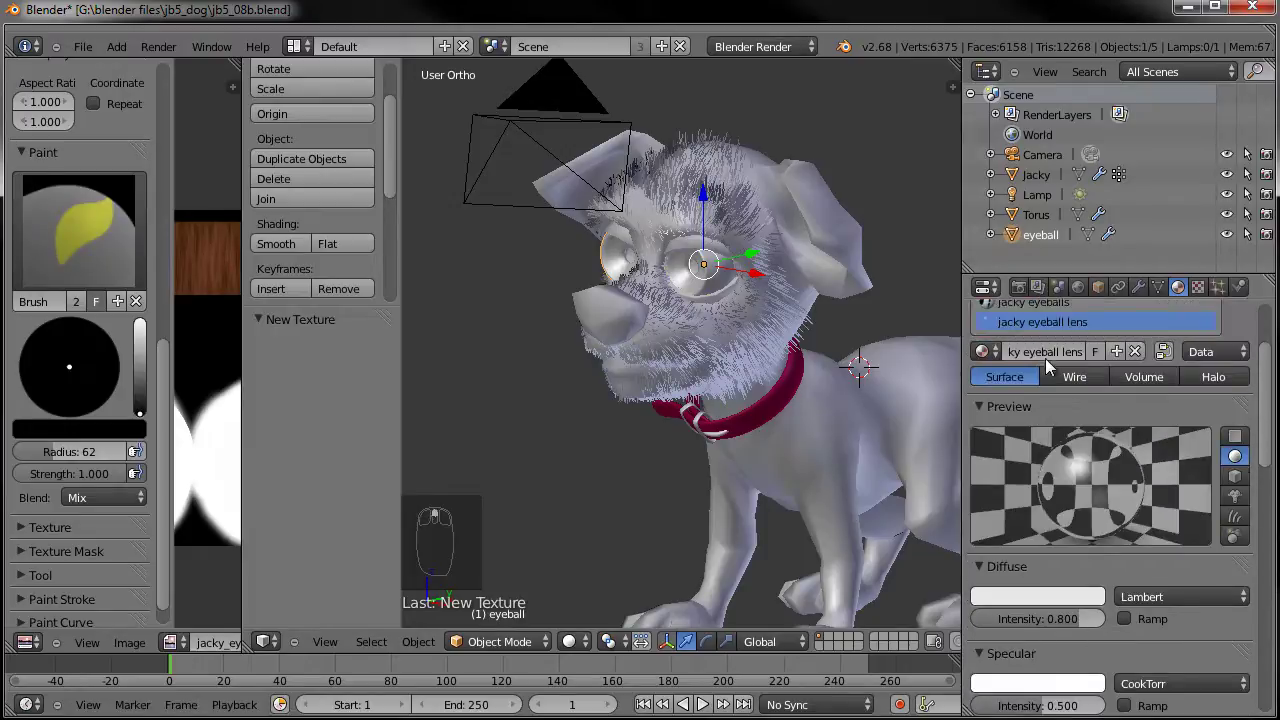
pyautogui.moveTo(1068, 287); pyautogui.dragTo(1090, 195)
pyautogui.click(1246, 207)
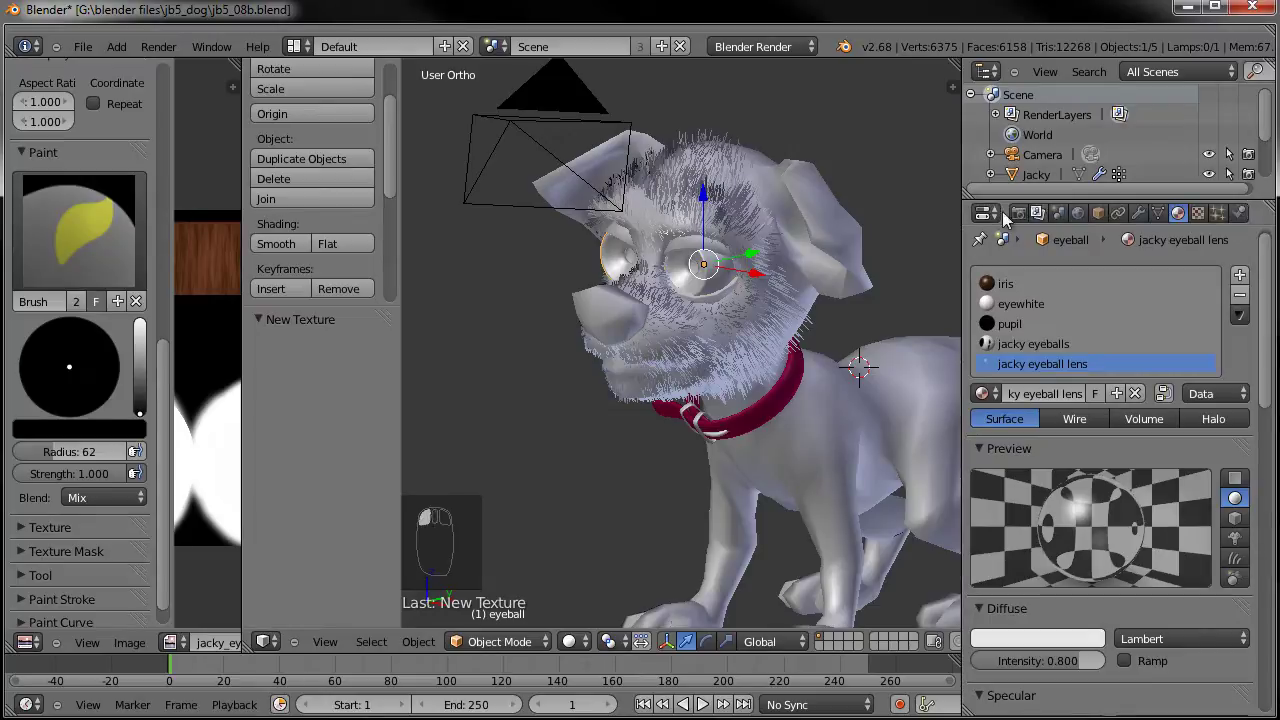
# Check the jacky eyeballs settings, and set the jacky eyeball lens material's specular shader to WardIso with a slope of 0.05.
pyautogui.click(1045, 345)
pyautogui.scroll(-2, 1090, 530)
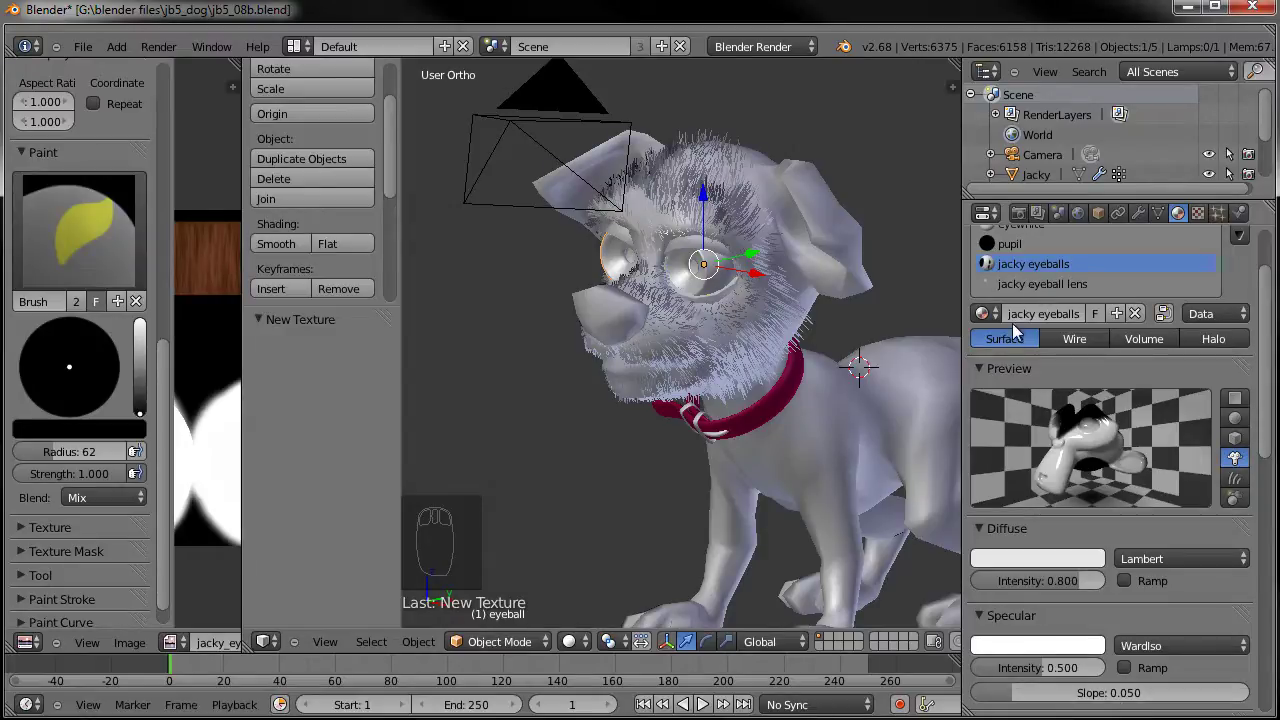
pyautogui.click(1030, 285)
pyautogui.click(1175, 645)
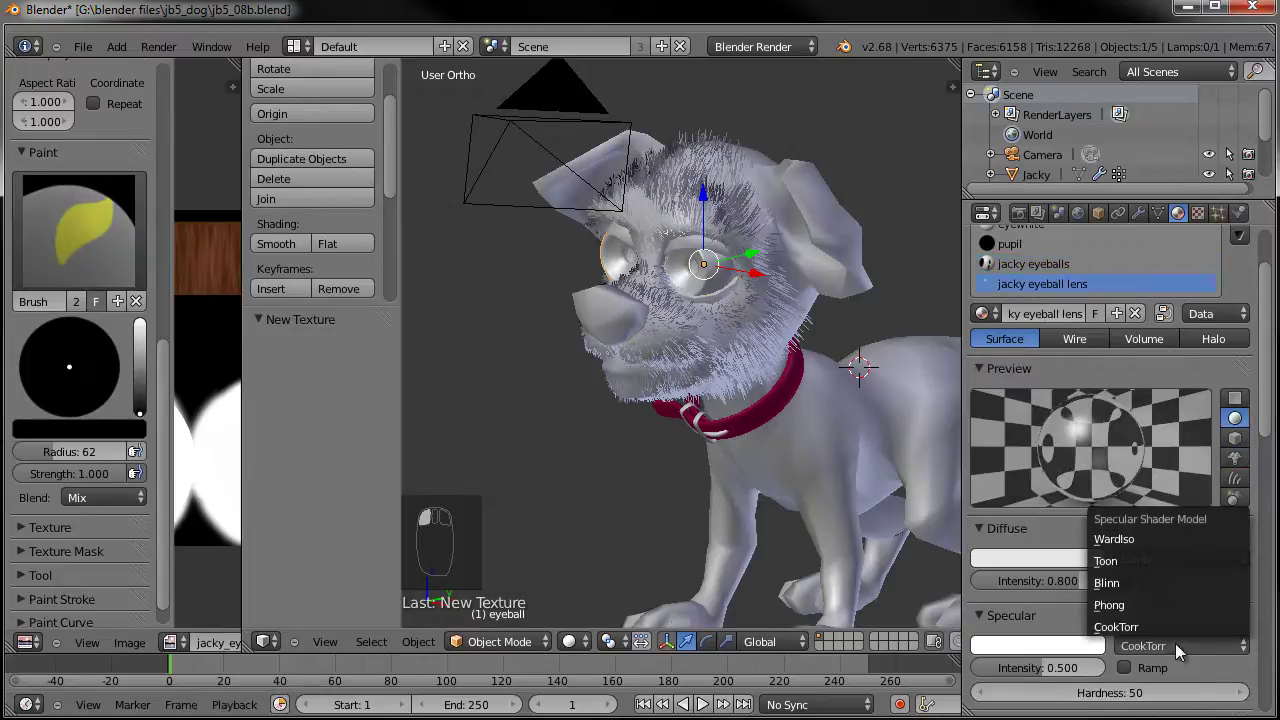
pyautogui.click(1158, 538)
pyautogui.click(1107, 693)
pyautogui.write('0.05')
pyautogui.press('Return')
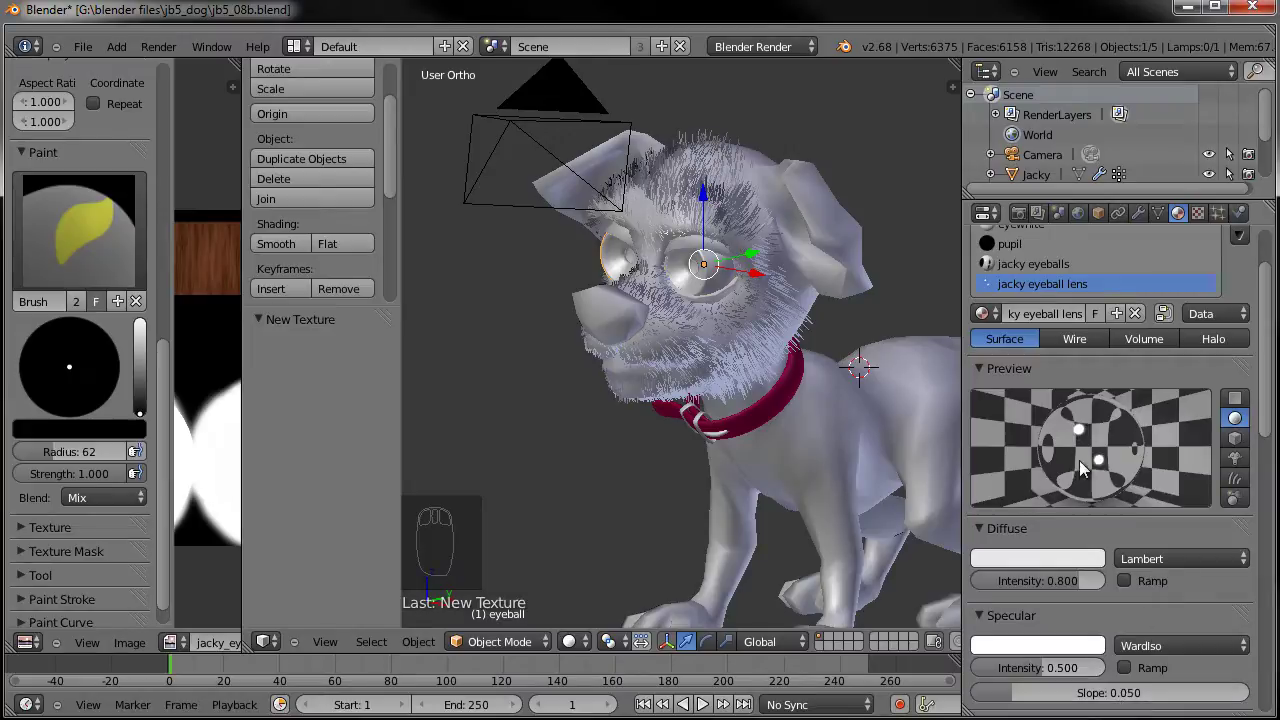
# Save the scene over the existing jb5_08b.blend file.
pyautogui.hotkey('ctrl', 's')
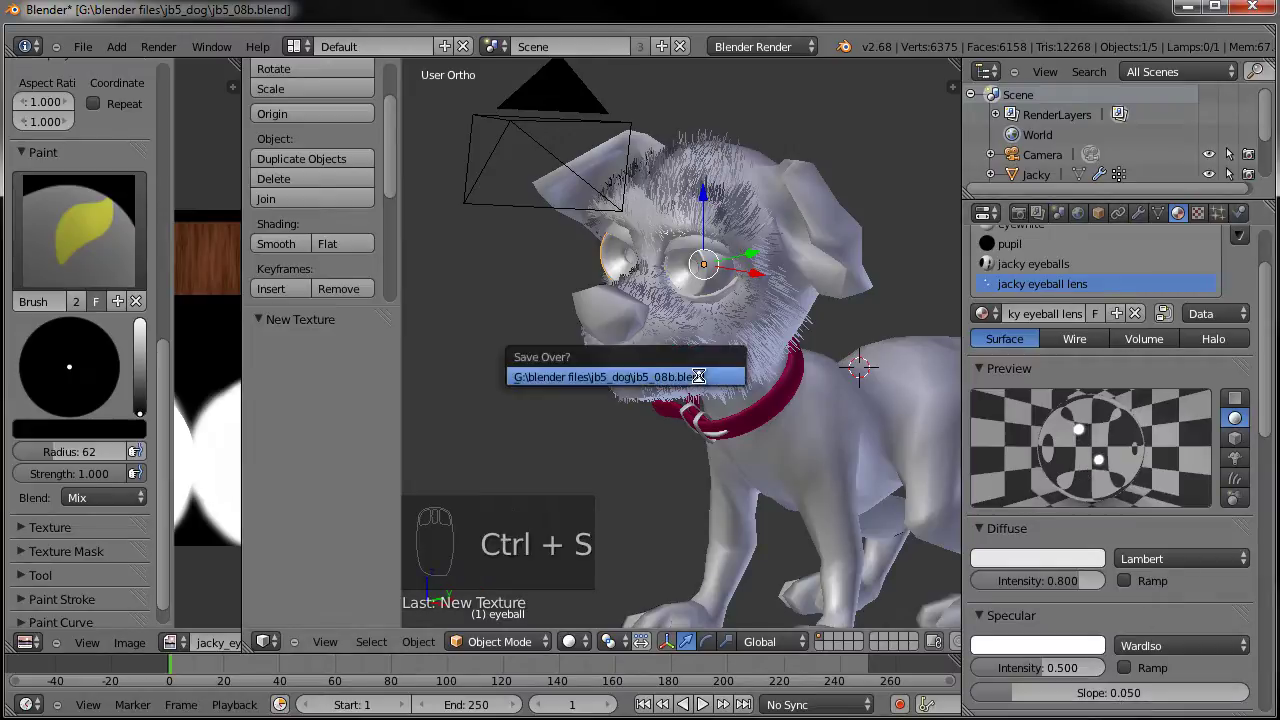
pyautogui.click(698, 375)
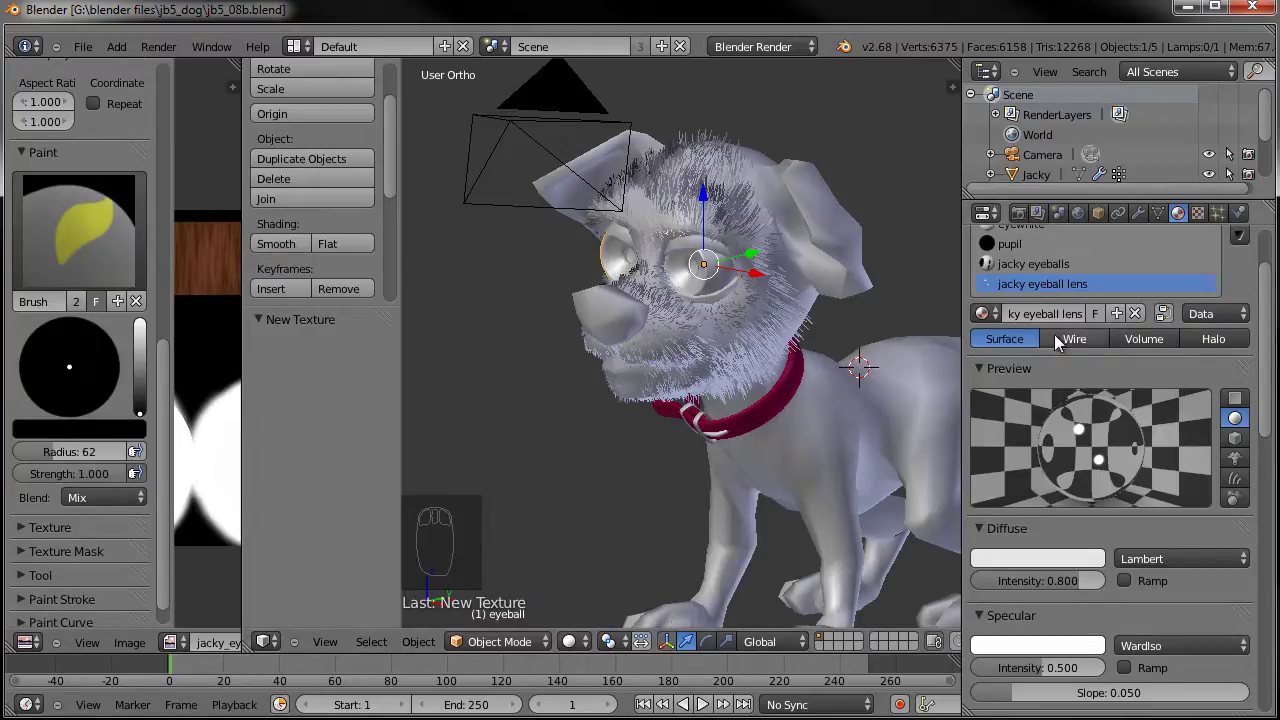
# Enable Receive Transparent in the shadow settings of the jacky eyeballs material.
pyautogui.click(1041, 264)
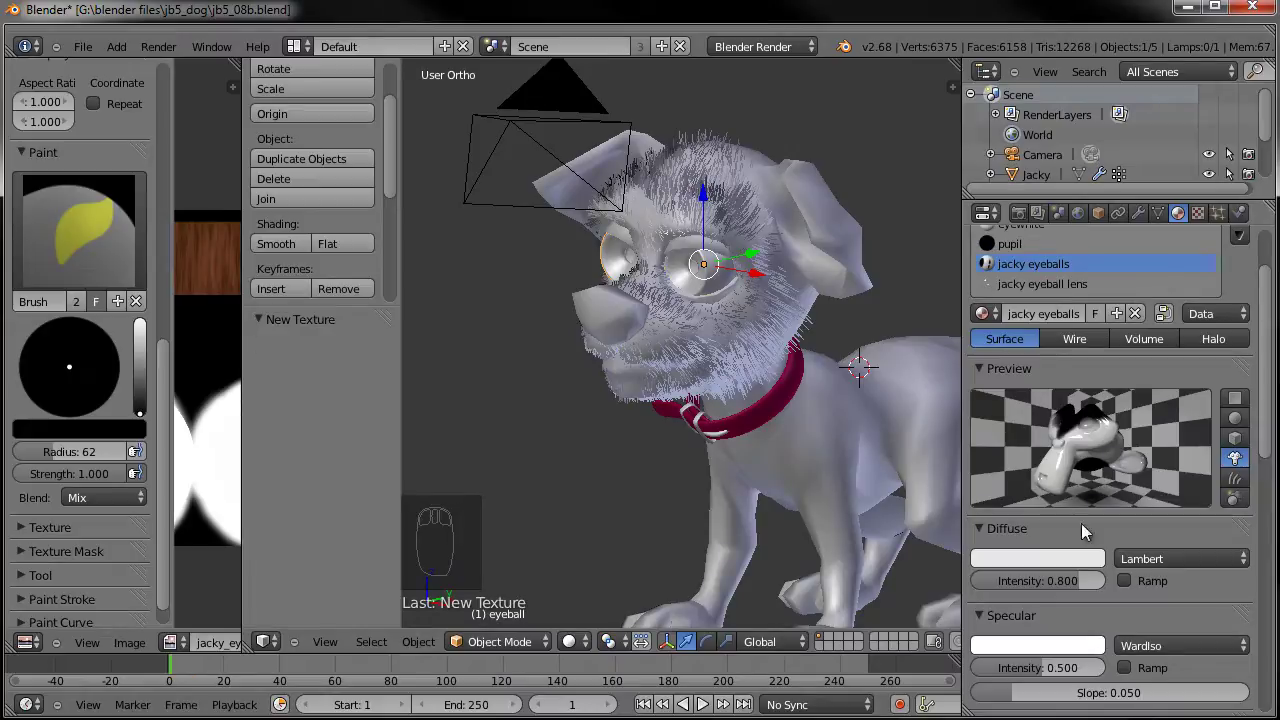
pyautogui.scroll(-15, 1088, 532)
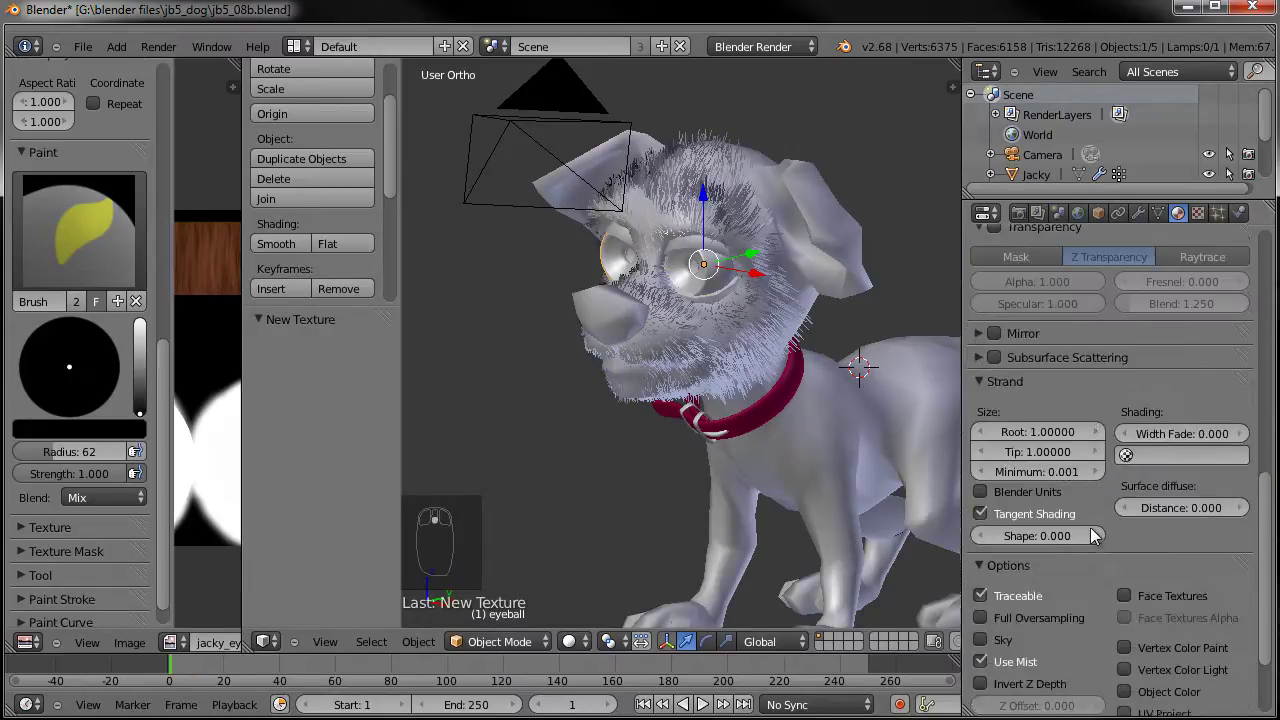
pyautogui.scroll(-2, 1090, 535)
pyautogui.click(1028, 680)
pyautogui.scroll(-5, 1102, 593)
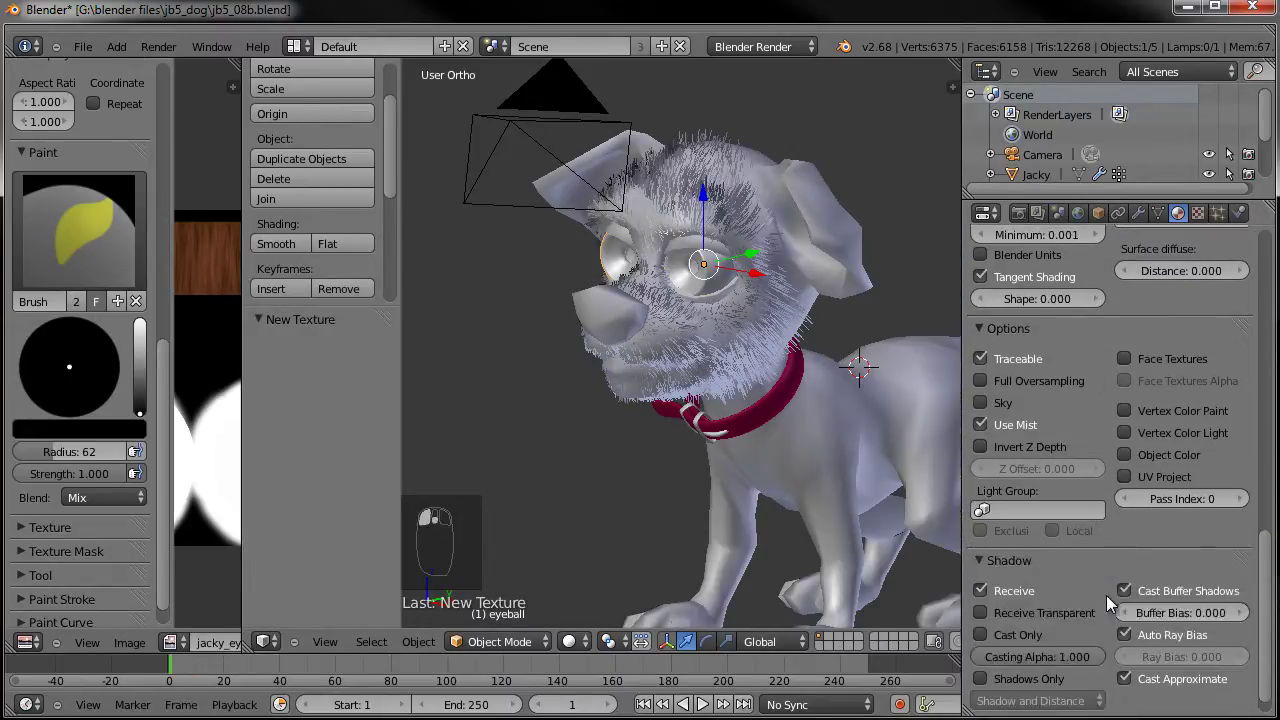
pyautogui.click(980, 613)
pyautogui.scroll(20, 1098, 563)
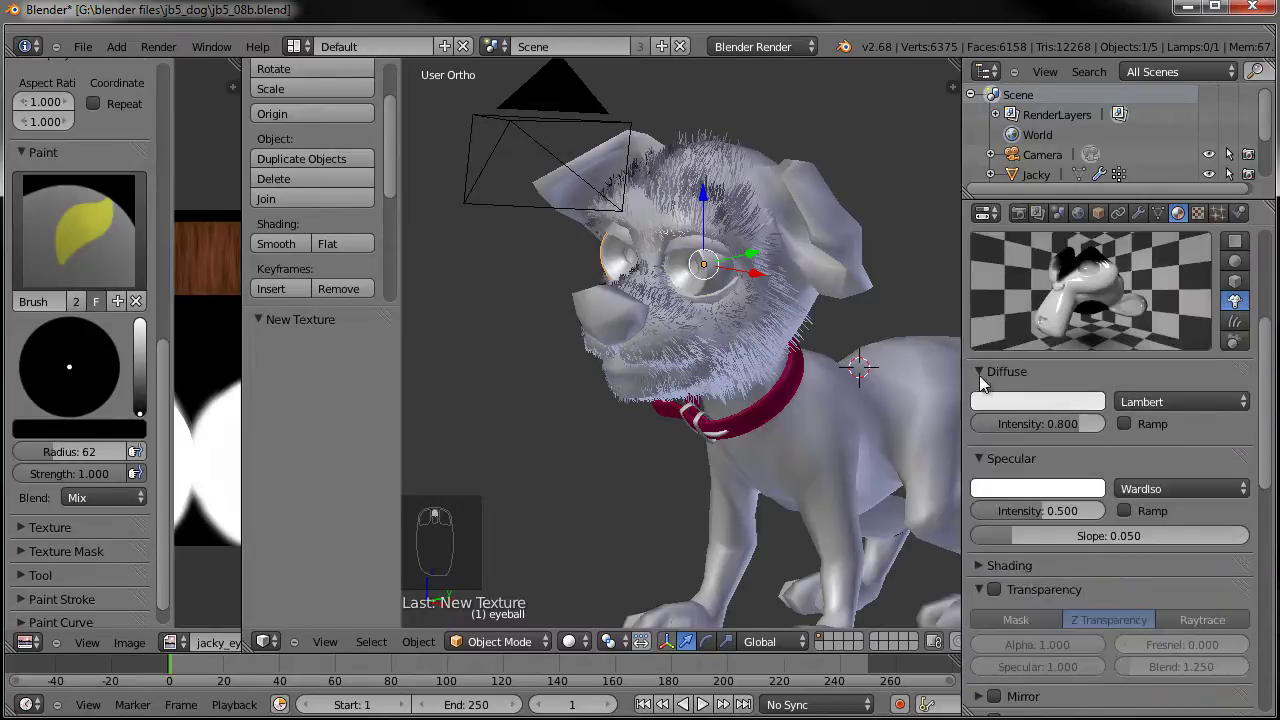
# Collapse the Diffuse, Specular, Shading, Transparency and Strand sections of the material properties.
pyautogui.click(980, 374)
pyautogui.click(980, 396)
pyautogui.click(980, 418)
pyautogui.click(978, 420)
pyautogui.click(977, 438)
pyautogui.click(979, 516)
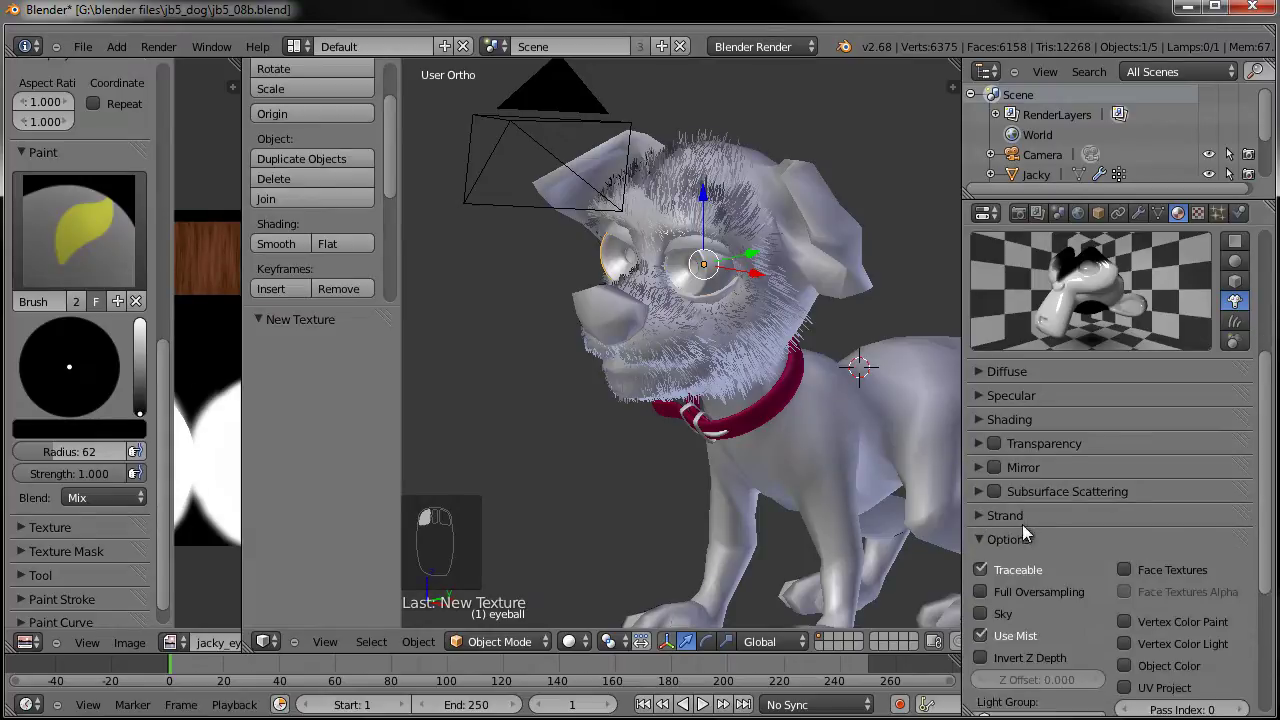
# Check the jacky eyeball lens material's shadow settings and collapse the Options section.
pyautogui.scroll(3, 1131, 534)
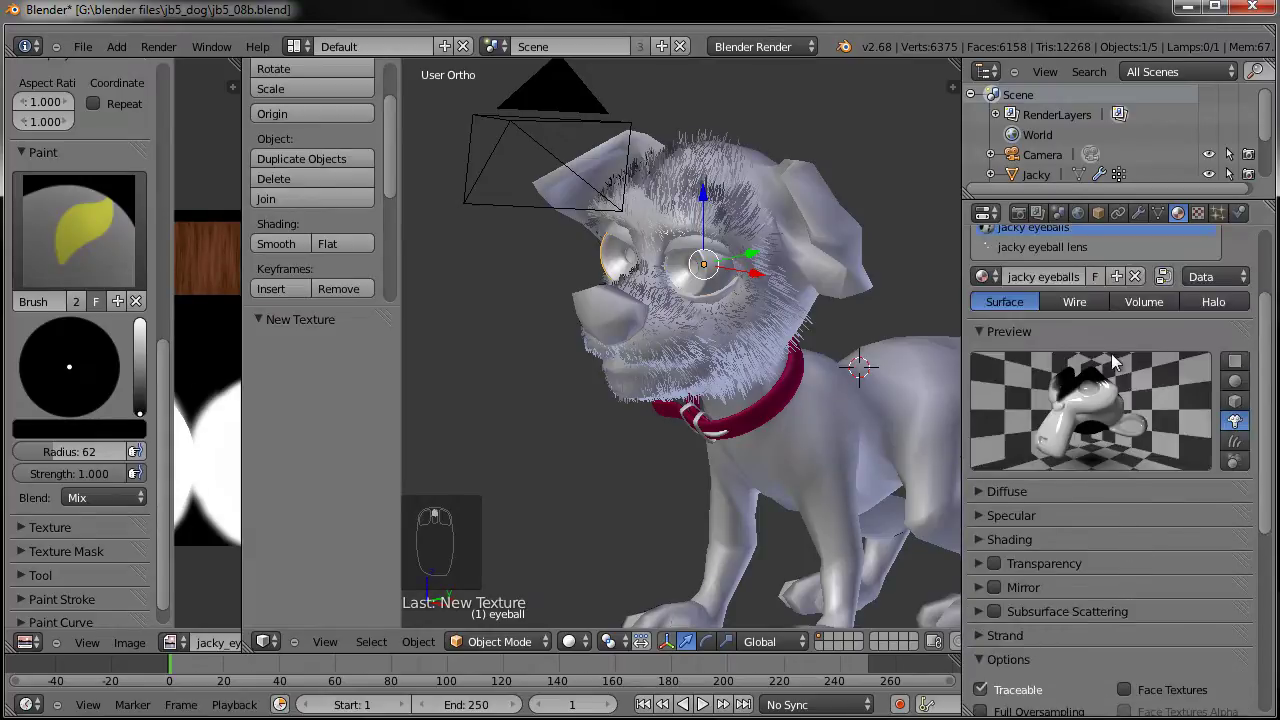
pyautogui.scroll(3, 1112, 353)
pyautogui.scroll(-9, 1090, 500)
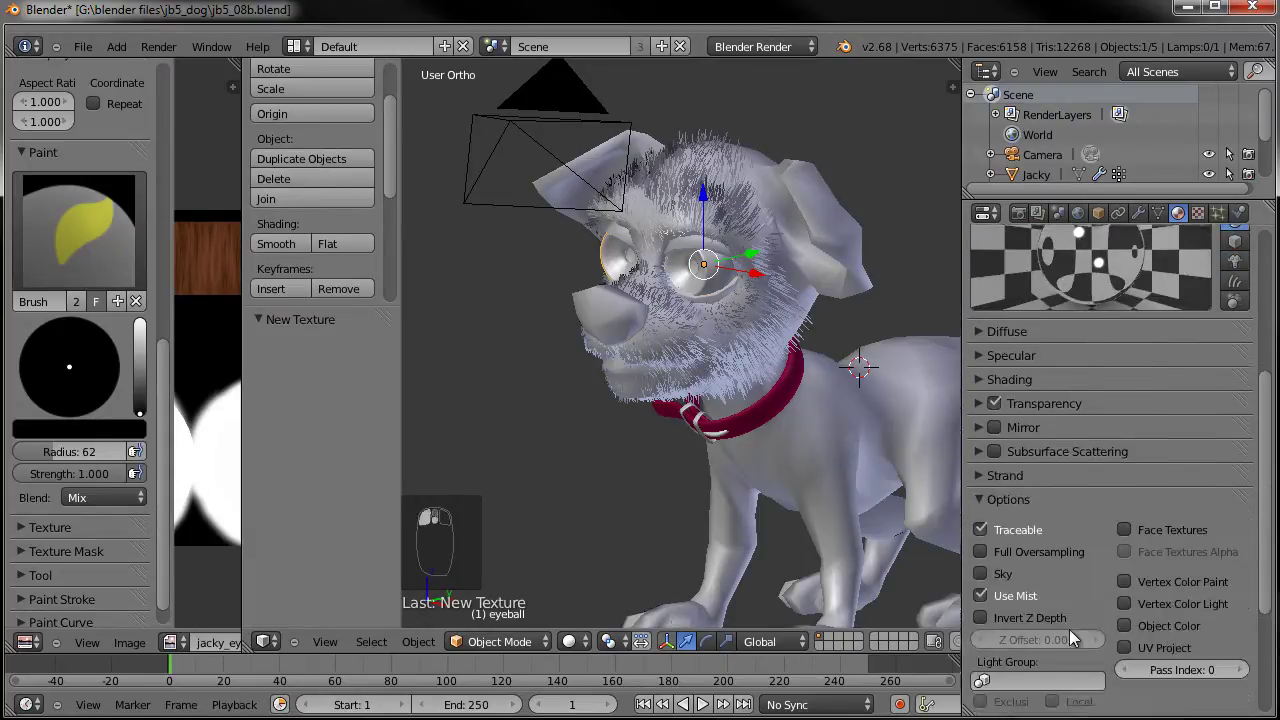
pyautogui.scroll(-3, 1069, 629)
pyautogui.click(983, 302)
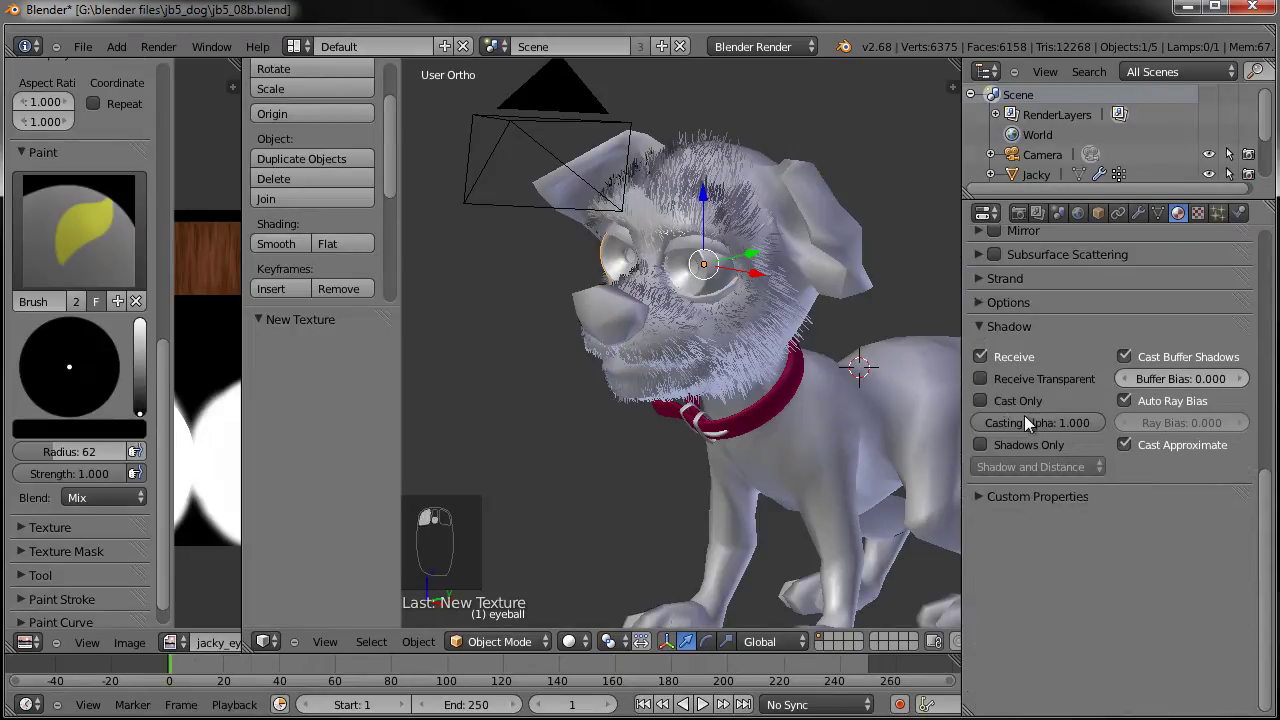
pyautogui.scroll(12, 1080, 512)
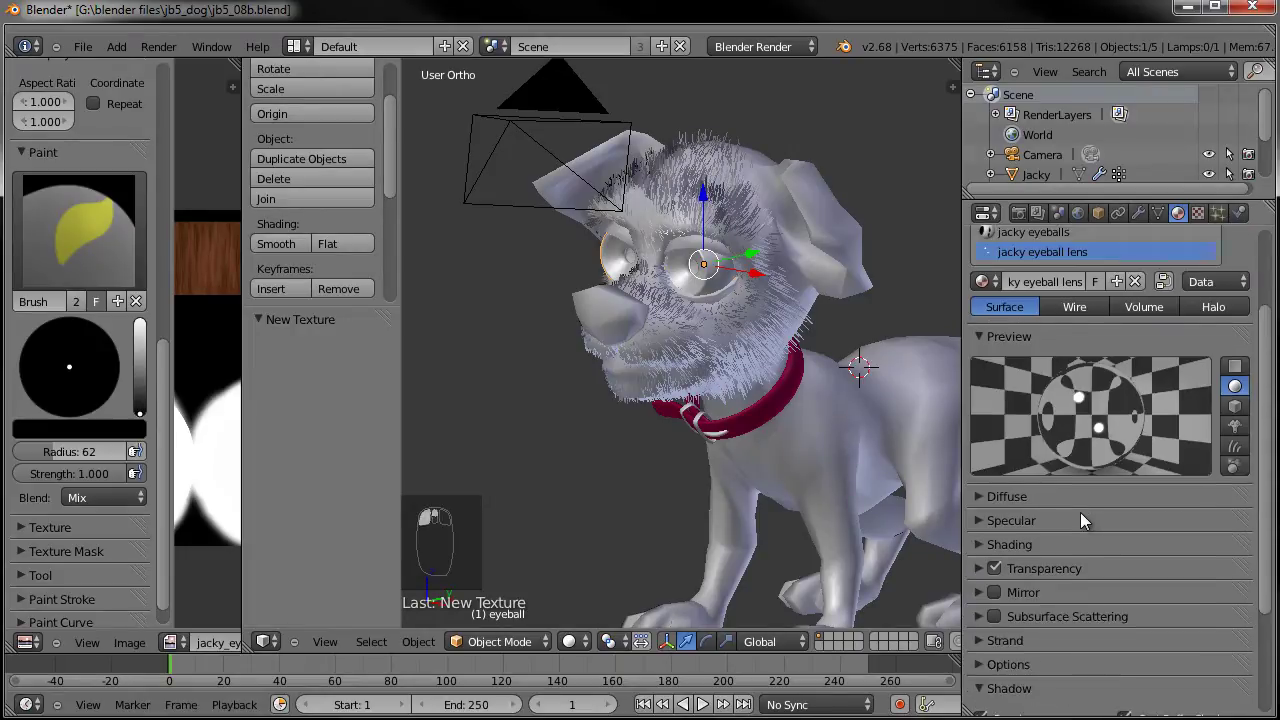
# Select the dog's body and enable Receive Transparent shadows for its jacky material fur.
pyautogui.rightClick(833, 434)
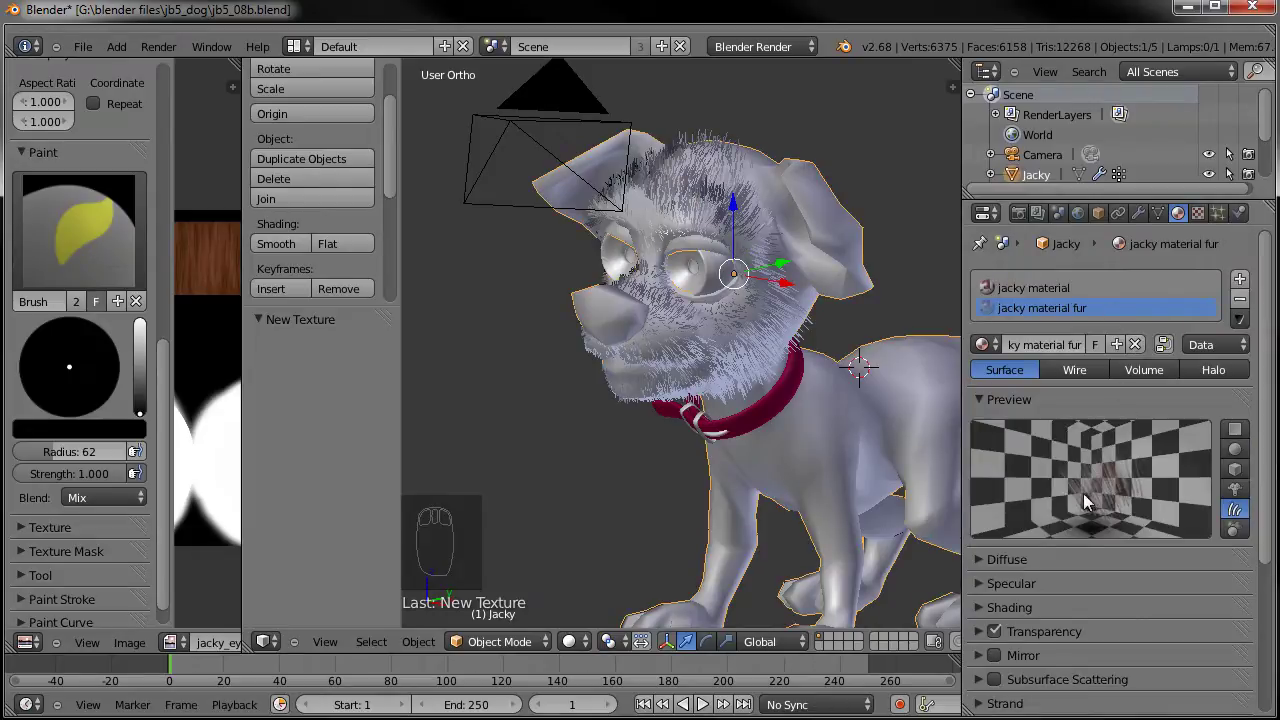
pyautogui.scroll(-5, 1045, 683)
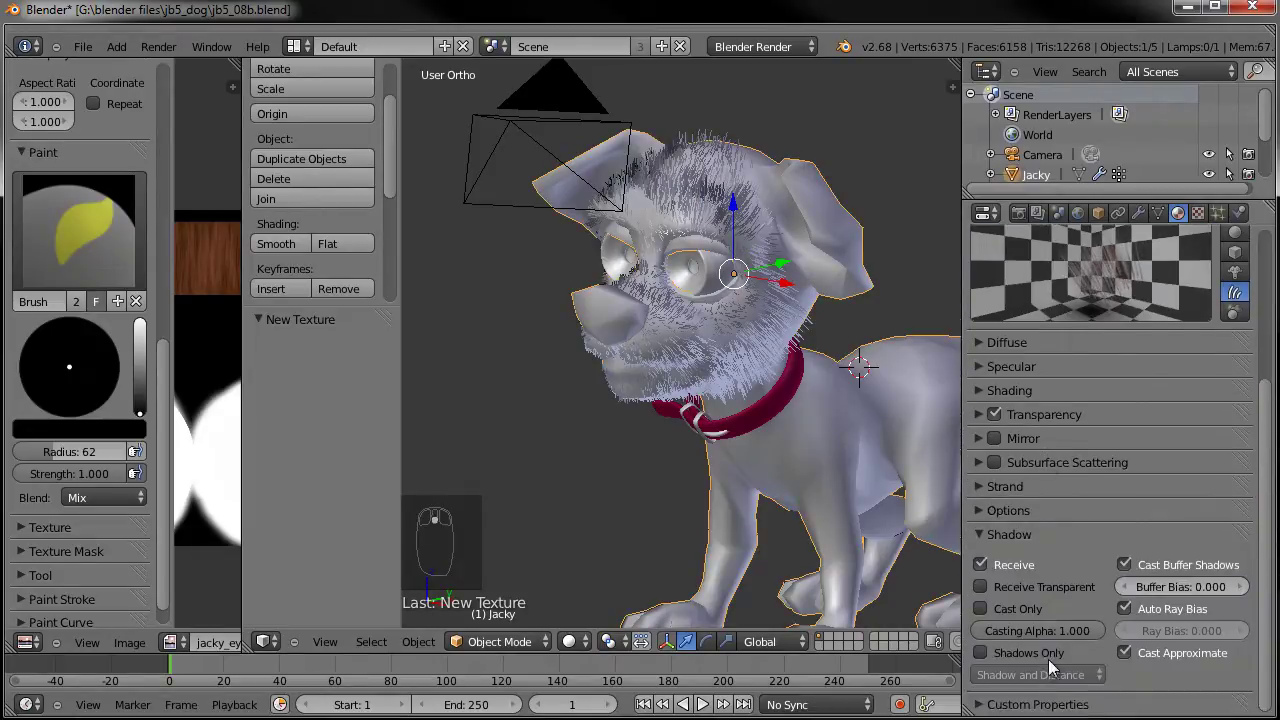
pyautogui.click(1010, 589)
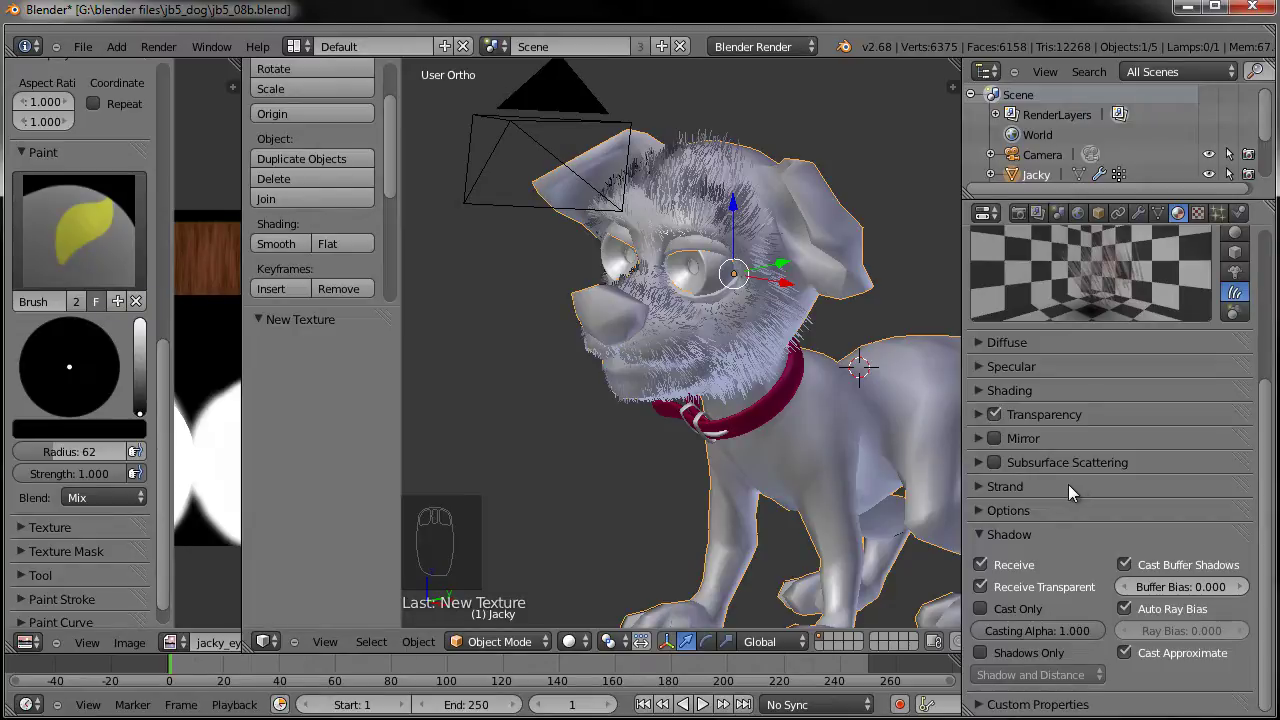
pyautogui.scroll(5, 1080, 480)
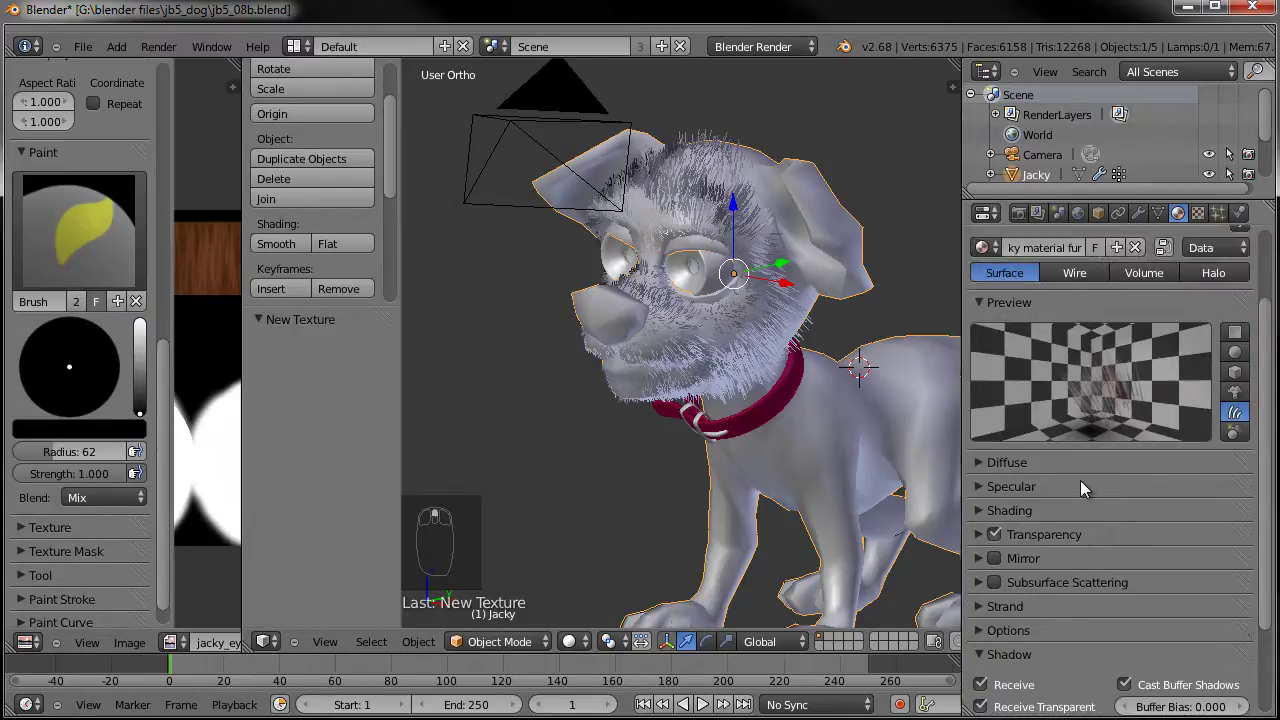
# Enable Receive Transparent in the shadow settings of the dog's jacky material.
pyautogui.click(1043, 286)
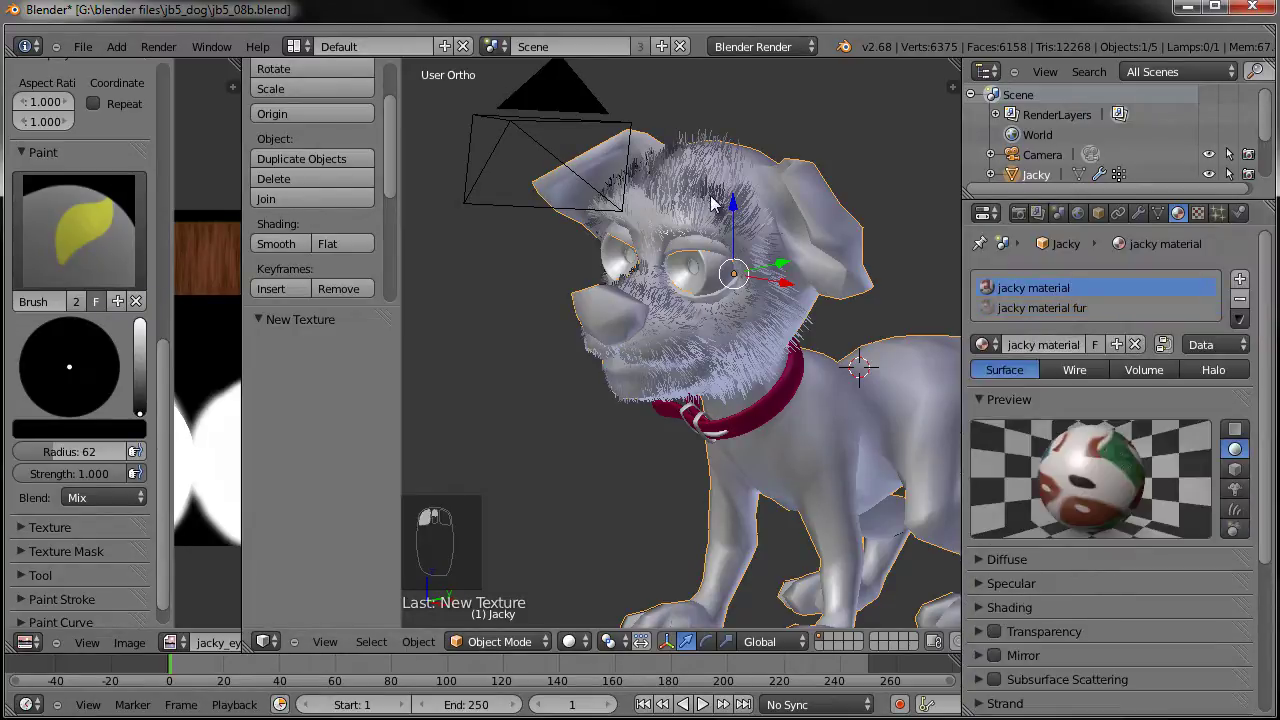
pyautogui.scroll(-5, 1079, 581)
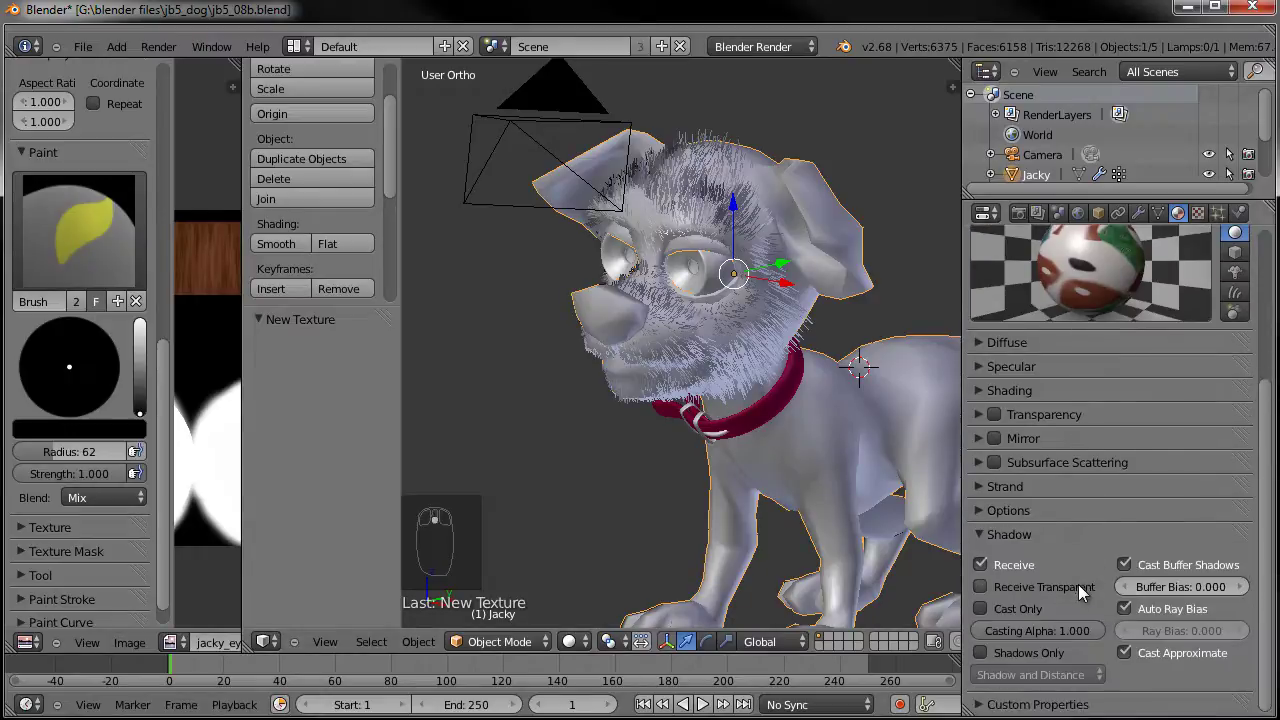
pyautogui.click(982, 587)
pyautogui.scroll(5, 1083, 610)
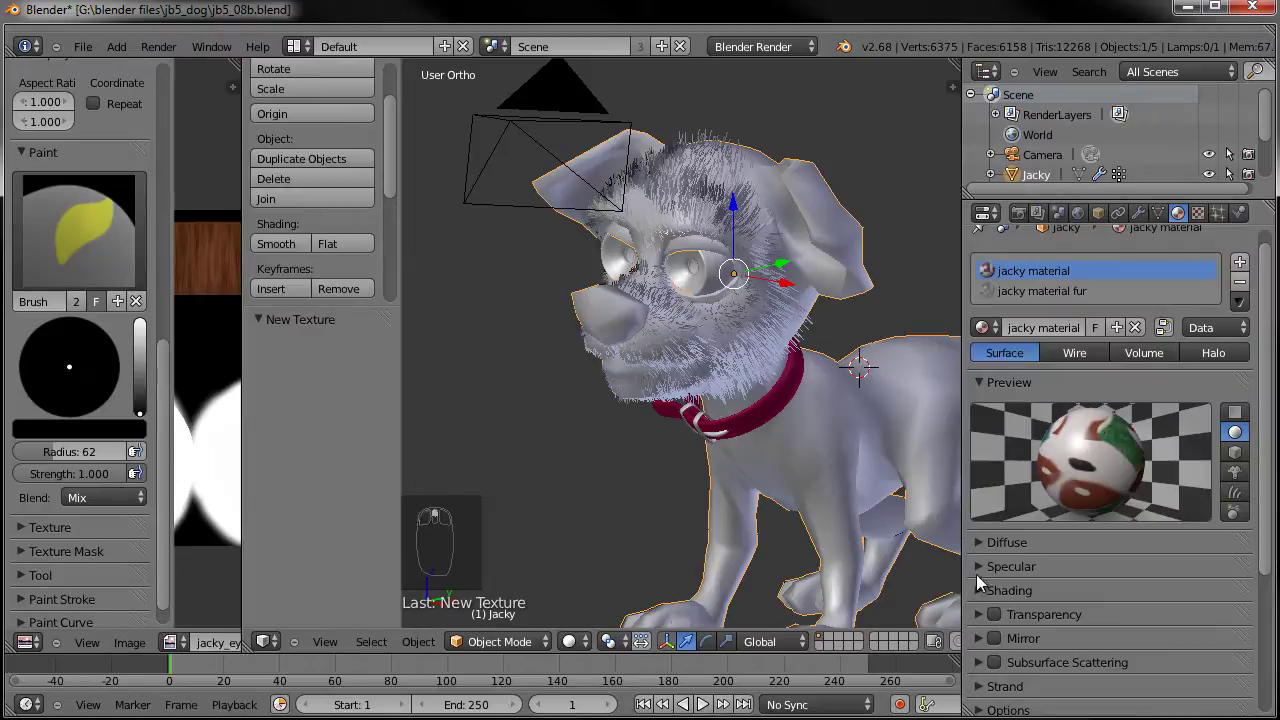
# Set the jacky material's specular intensity to 0.2 and its hardness to 20.
pyautogui.click(1047, 568)
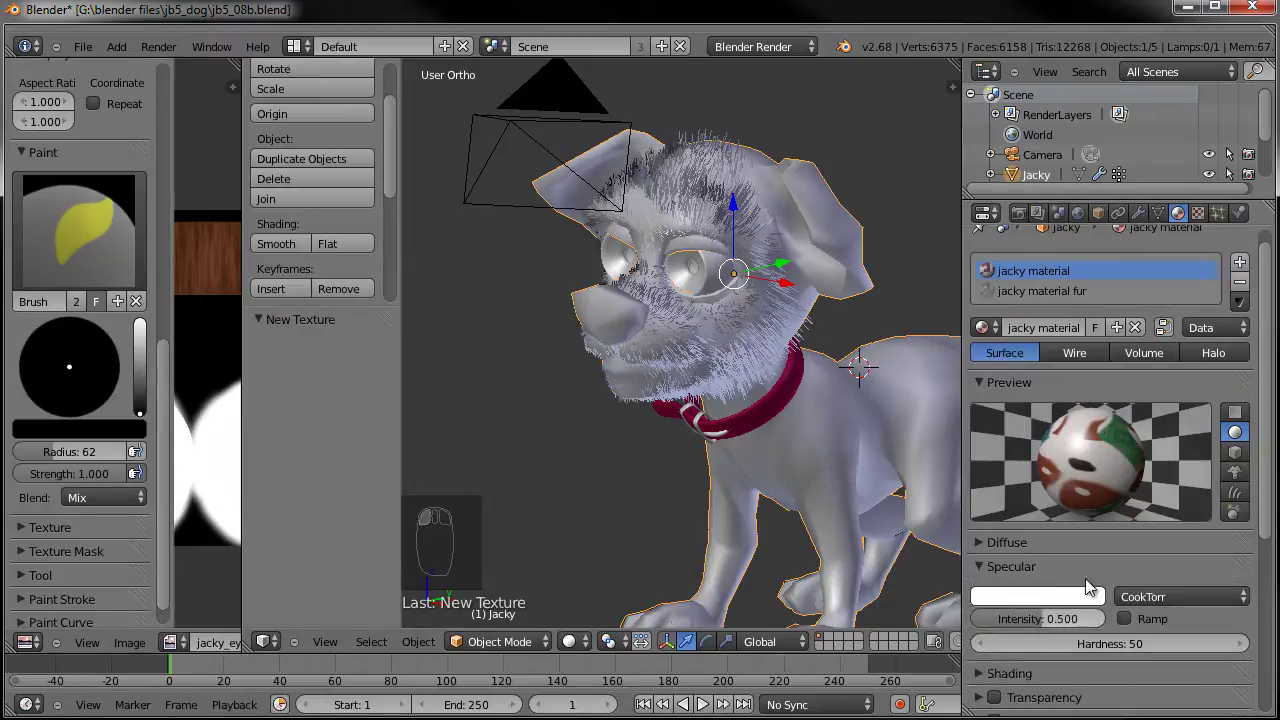
pyautogui.click(1040, 618)
pyautogui.write('.2')
pyautogui.press('Return')
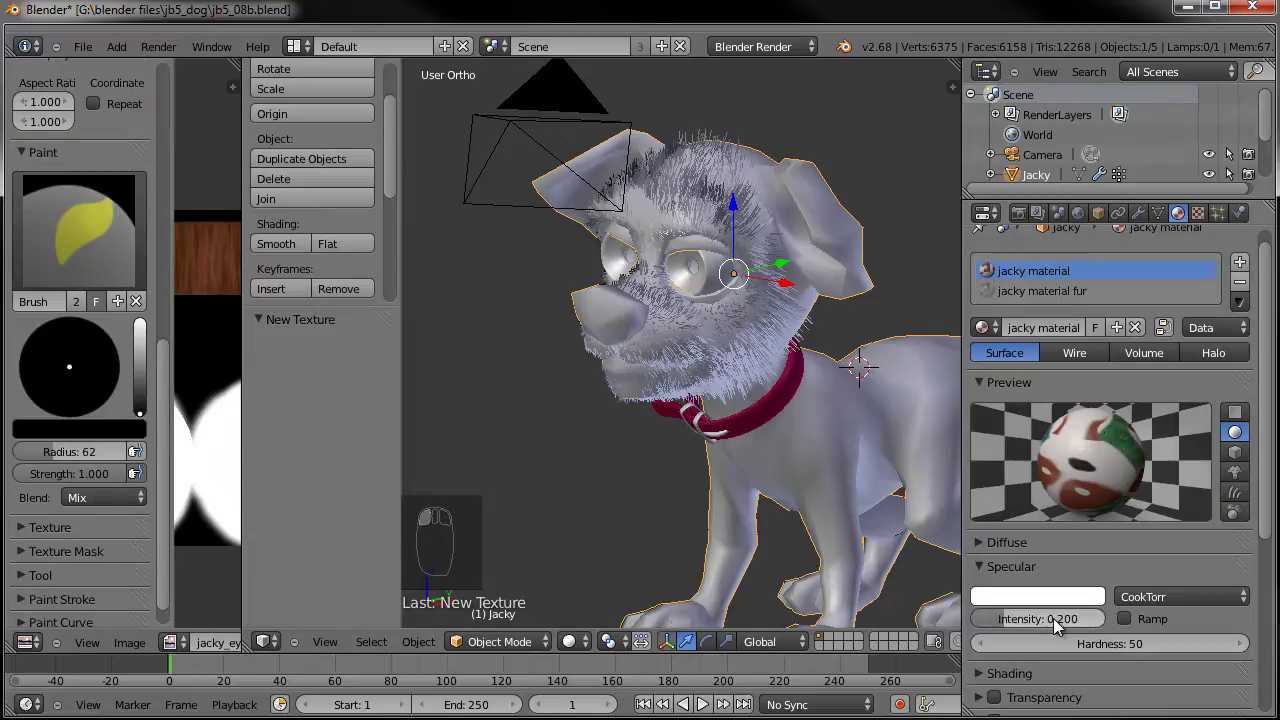
pyautogui.click(1088, 643)
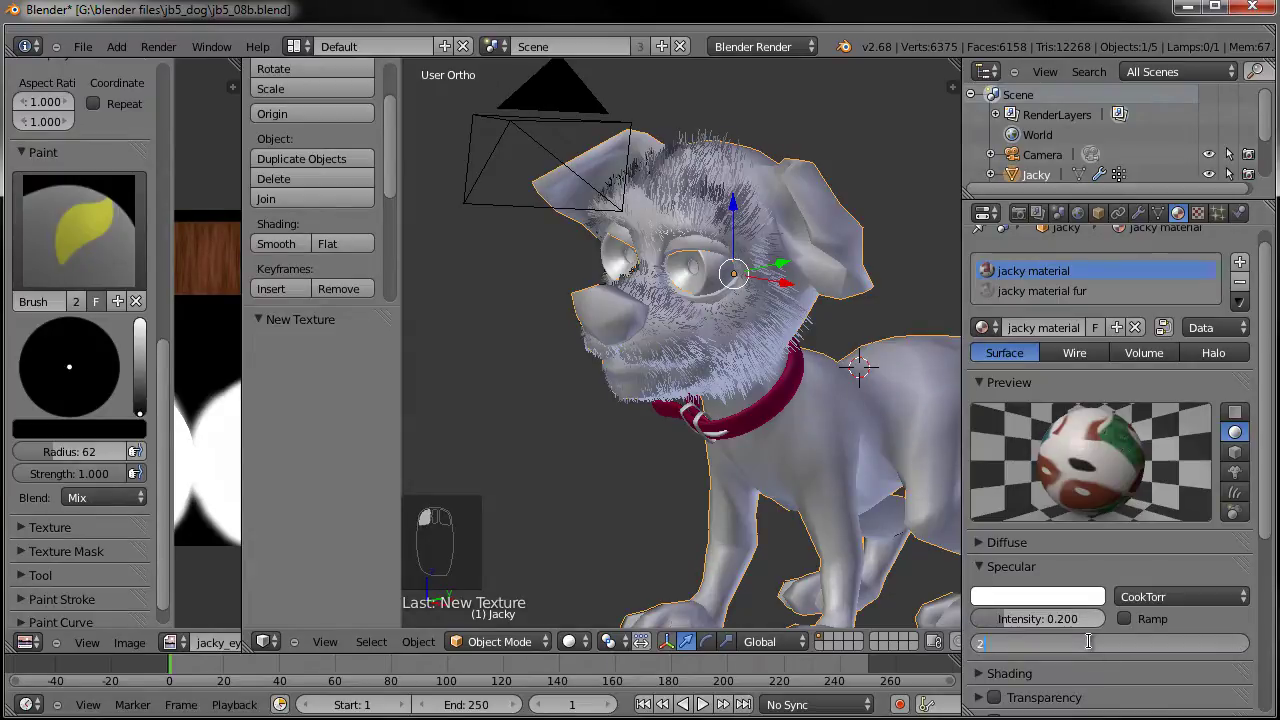
pyautogui.write('20')
pyautogui.press('Return')
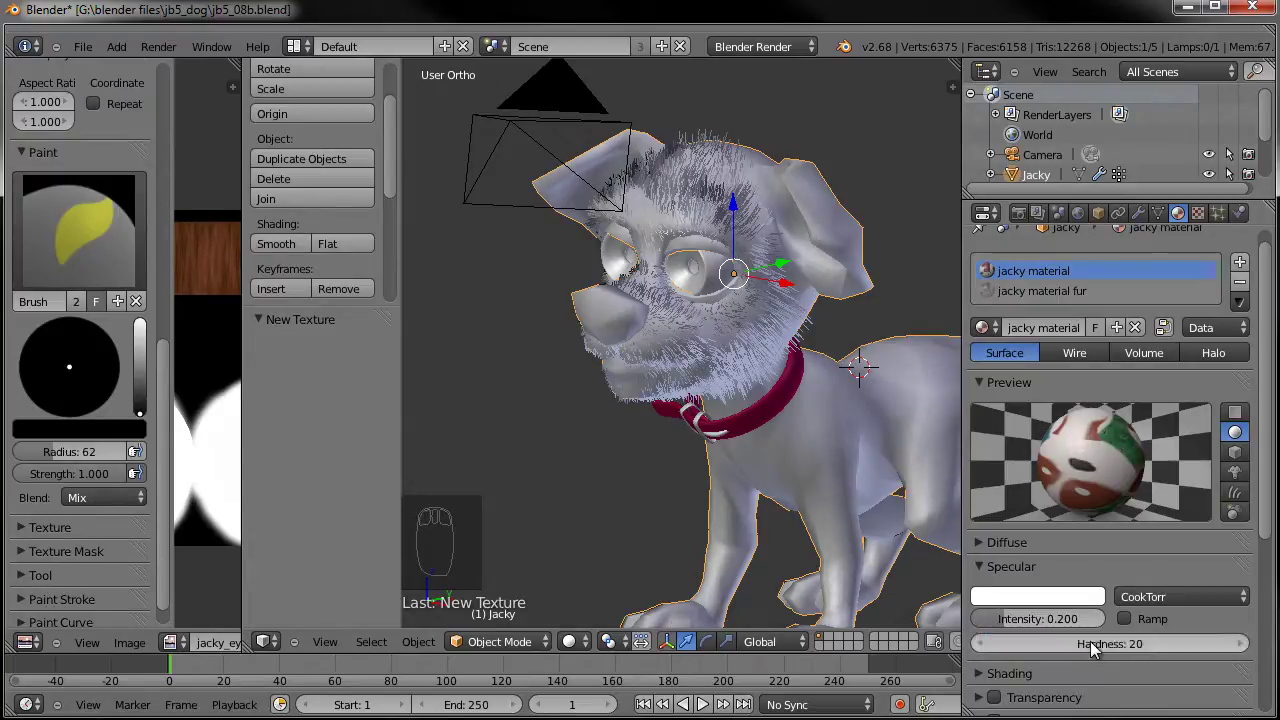
# Save the scene over the existing jb5_08b.blend file and check the dog through the camera.
pyautogui.hotkey('ctrl', 's')
pyautogui.click(588, 310)
pyautogui.scroll(-3, 640, 355)
pyautogui.moveTo(574, 346)
pyautogui.mouseDown(button='middle')
pyautogui.moveTo(675, 350)
pyautogui.moveTo(562, 349)
pyautogui.mouseUp(button='middle')
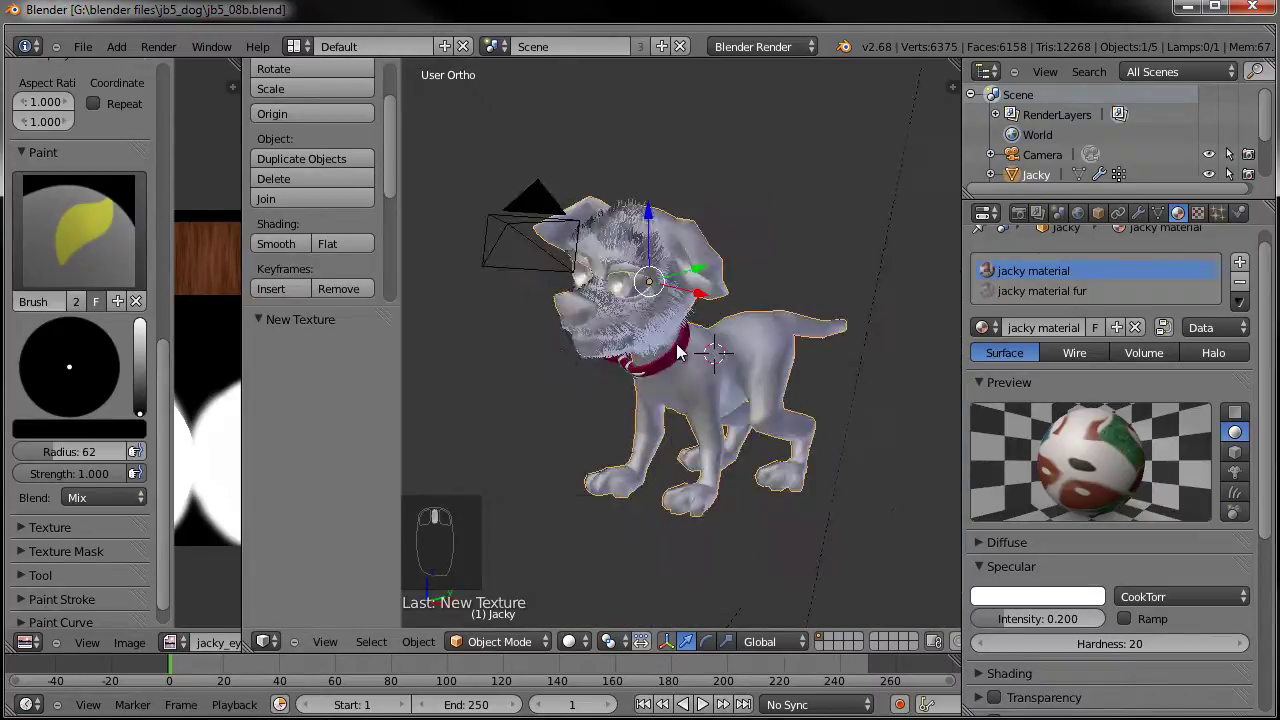
pyautogui.scroll(2, 676, 343)
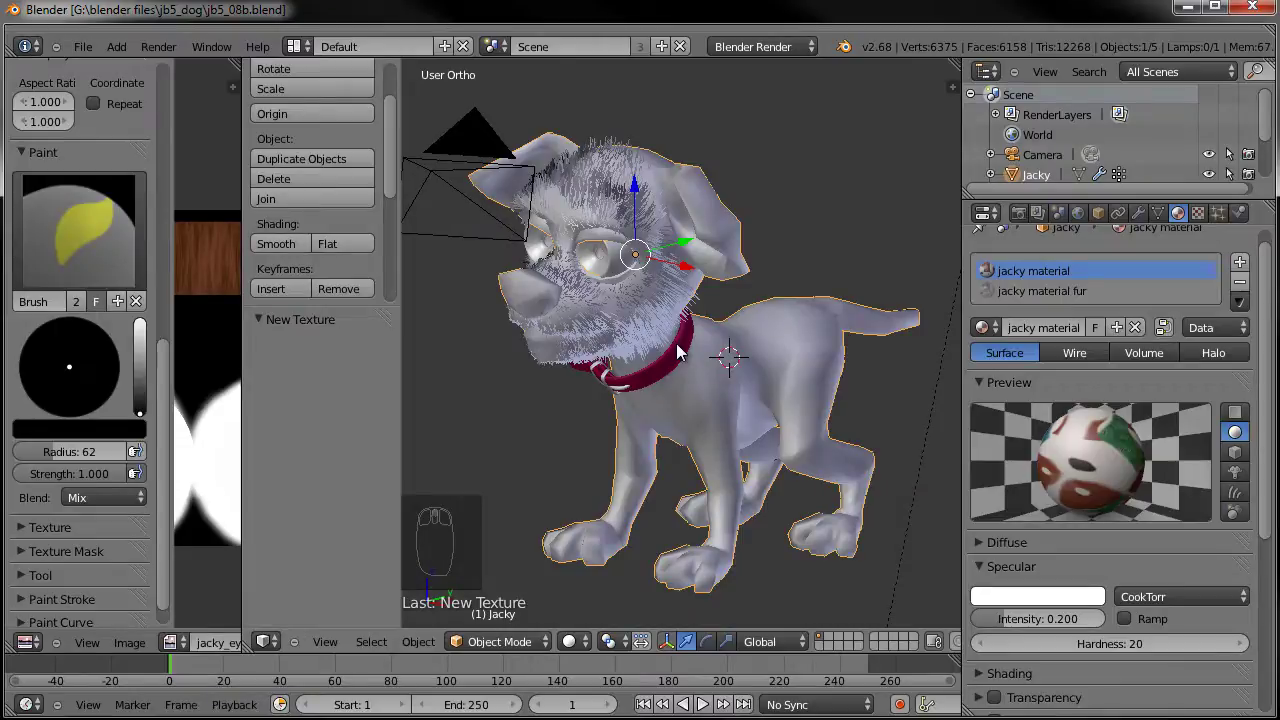
pyautogui.press('KP_0')
pyautogui.press('KP_0')
# Change the sun lamp to a Spot lamp and move it closer to the dog.
pyautogui.moveTo(690, 413); pyautogui.dragTo(768, 358, button='middle')
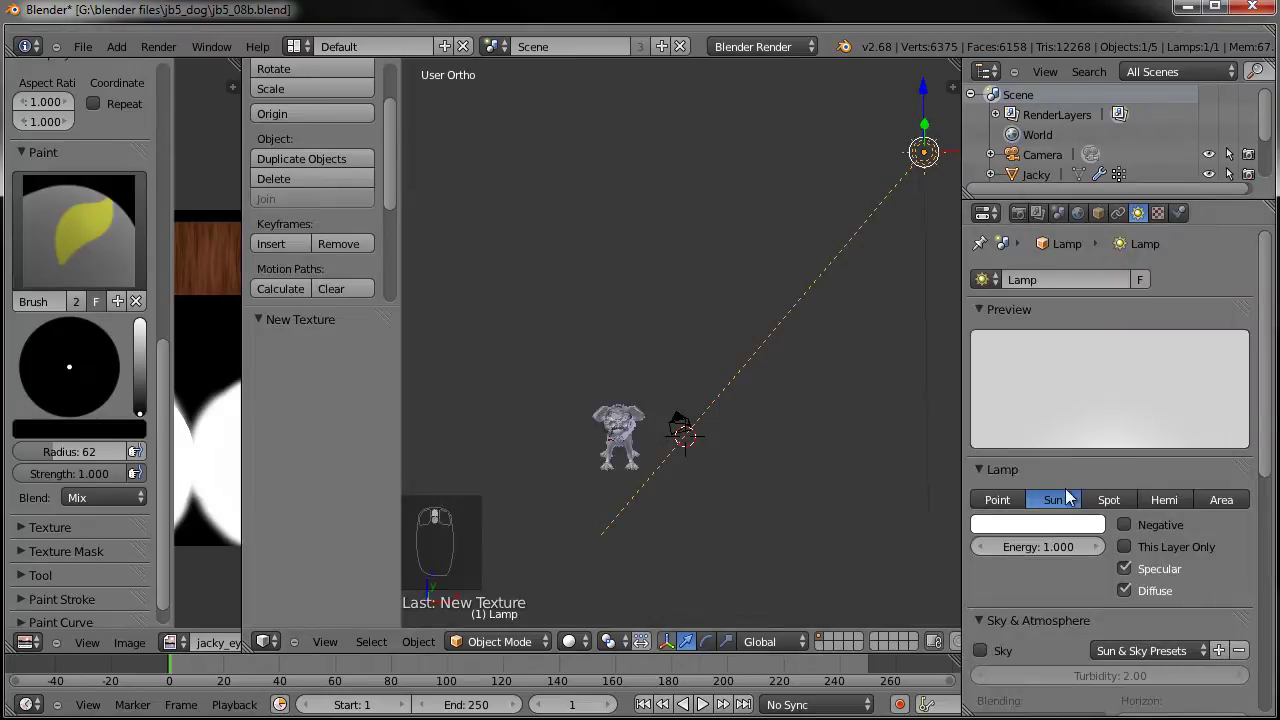
pyautogui.click(1109, 499)
pyautogui.moveTo(867, 383); pyautogui.dragTo(691, 266, button='middle')
pyautogui.scroll(-2, 722, 246)
pyautogui.press('g')
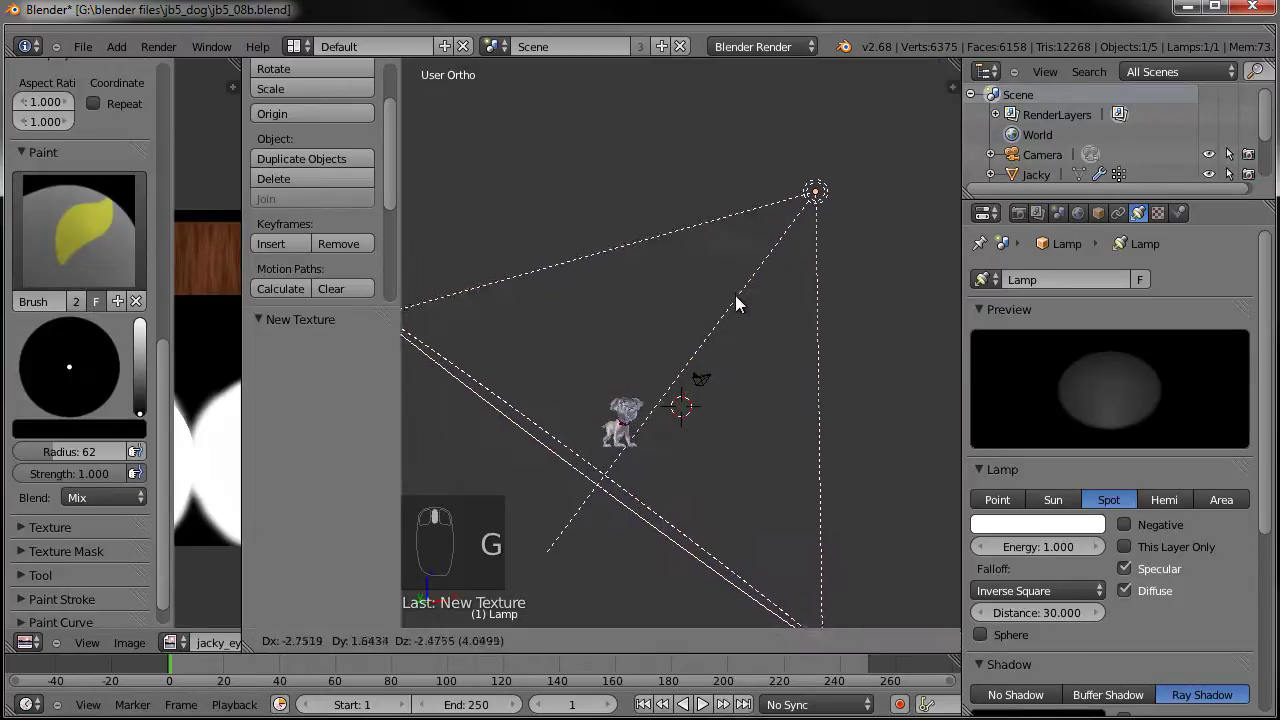
pyautogui.click(731, 309)
pyautogui.press('g')
pyautogui.click(718, 305)
# Move the spot lamp in the top view by about -0.07 in X and -1.26 in Y to aim it at the dog.
pyautogui.press('KP_7')
pyautogui.press('g')
pyautogui.click(715, 334)
pyautogui.moveTo(715, 334); pyautogui.dragTo(813, 338, button='middle')
pyautogui.moveTo(808, 498); pyautogui.dragTo(797, 386, button='middle')
pyautogui.scroll(3, 796, 383)
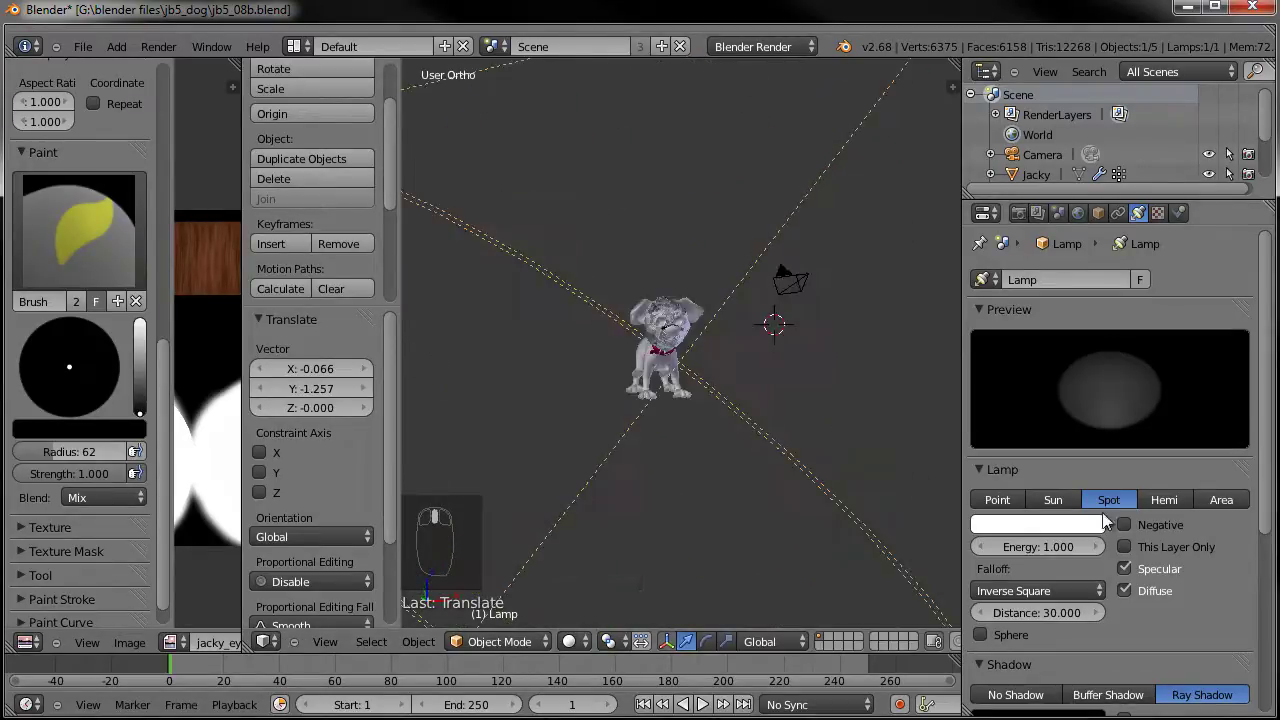
# Set the spot lamp's falloff to Inverse Linear and its energy to 1.5.
pyautogui.click(1065, 592)
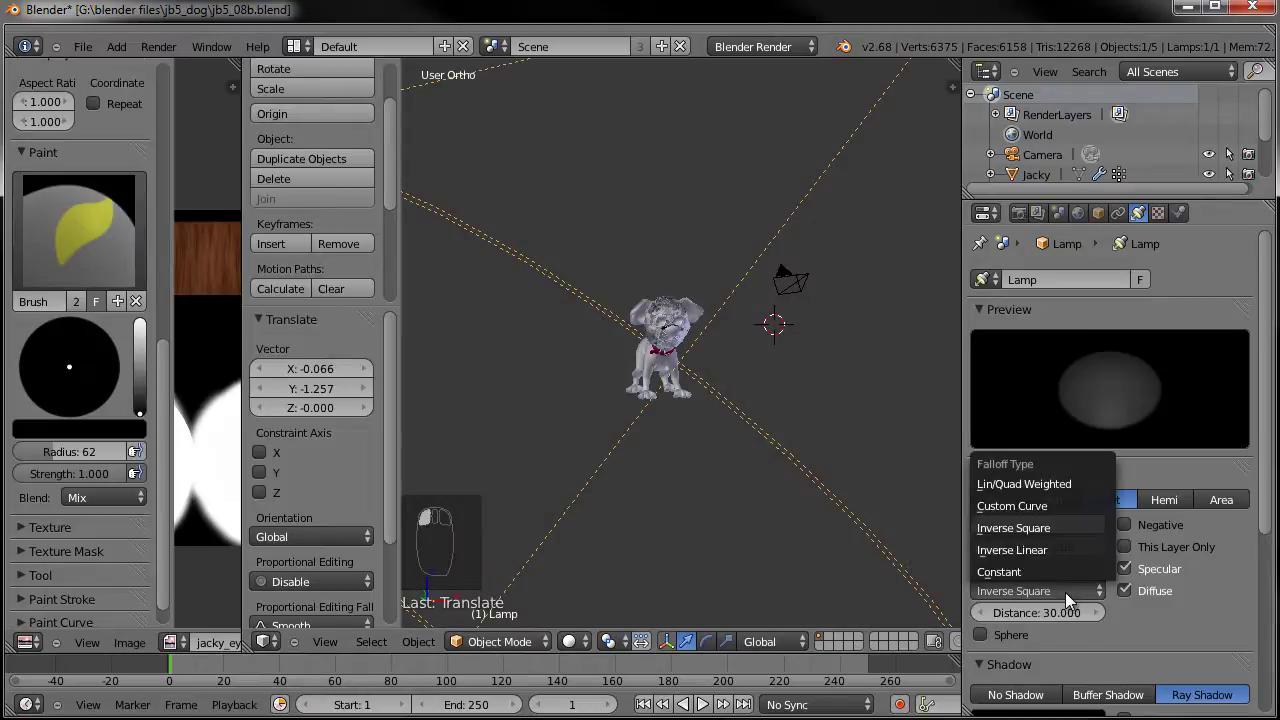
pyautogui.click(1031, 551)
pyautogui.moveTo(706, 354); pyautogui.dragTo(627, 388, button='middle')
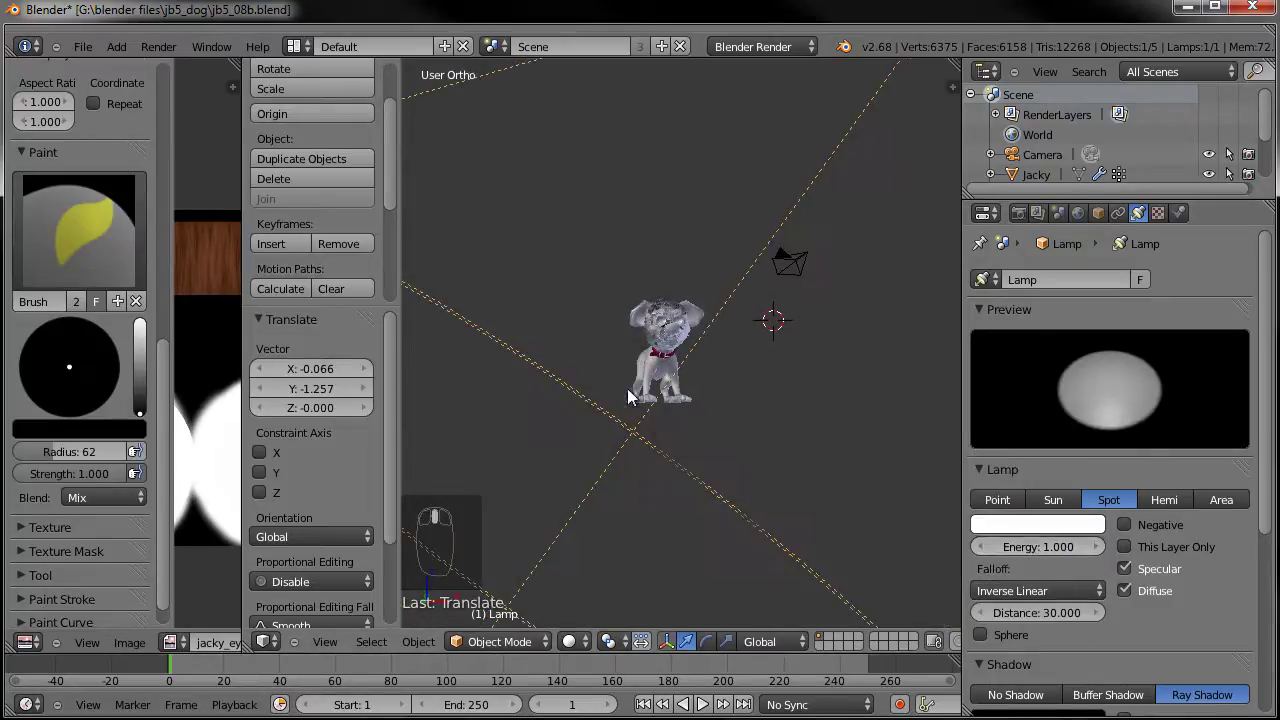
pyautogui.click(1030, 548)
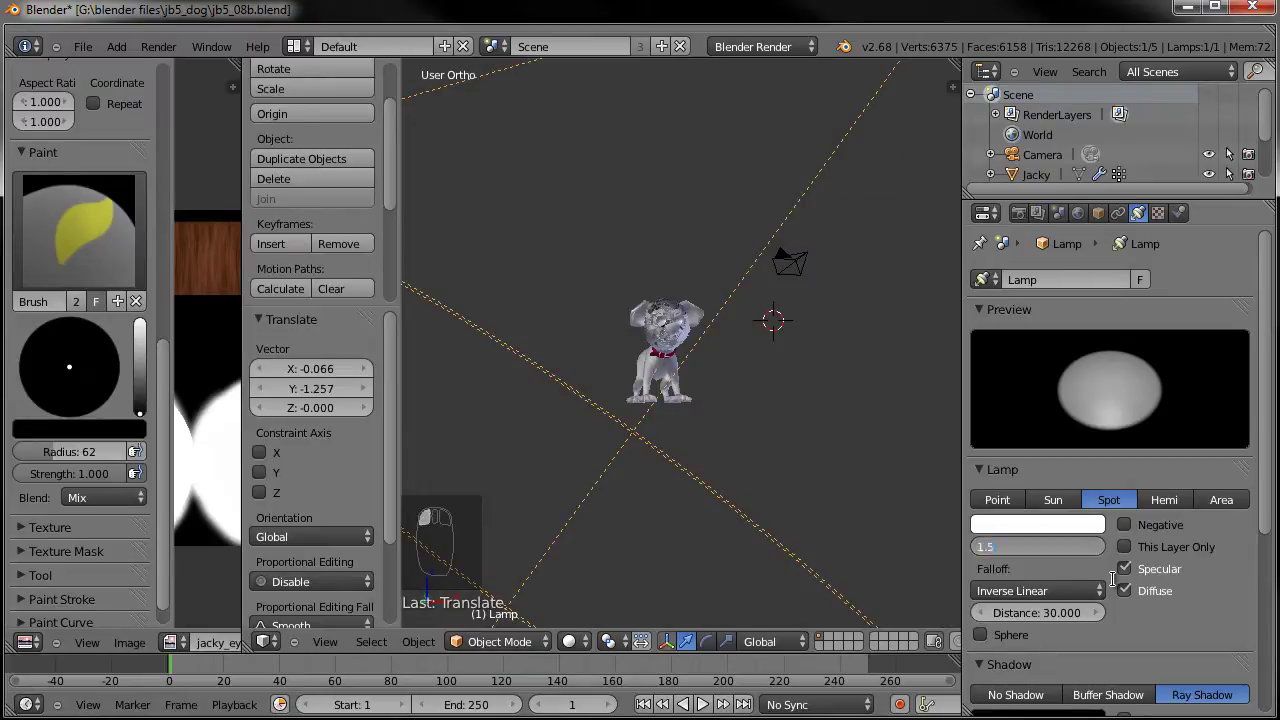
pyautogui.press('Return')
pyautogui.moveTo(573, 393); pyautogui.dragTo(556, 404, button='middle')
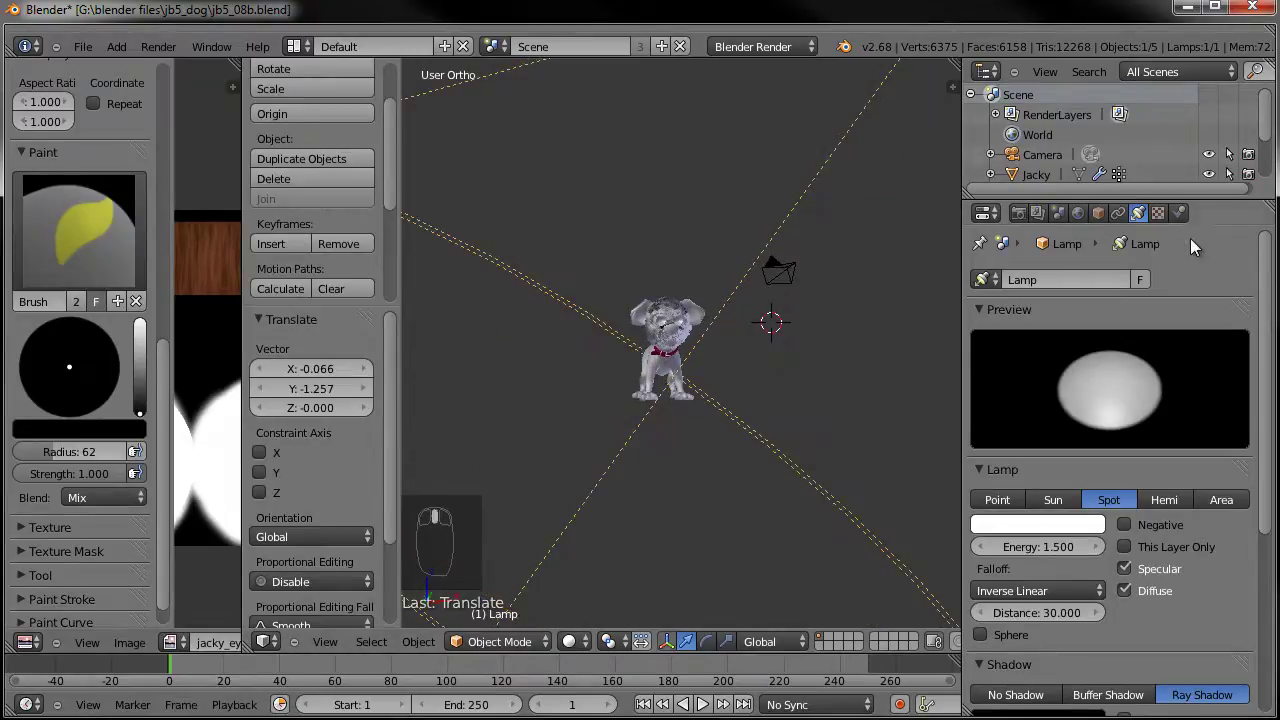
# Enable Ambient Occlusion for the world and set its factor to 0.2.
pyautogui.click(1078, 213)
pyautogui.scroll(-2, 1030, 597)
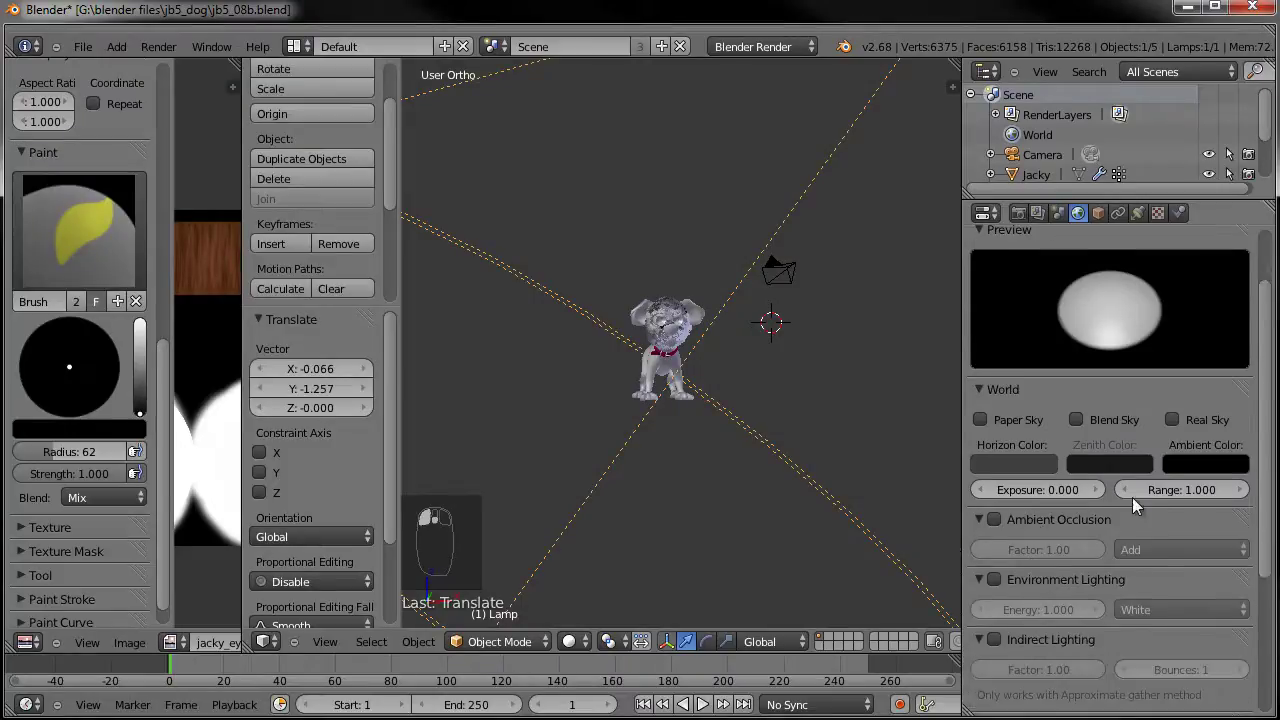
pyautogui.click(994, 519)
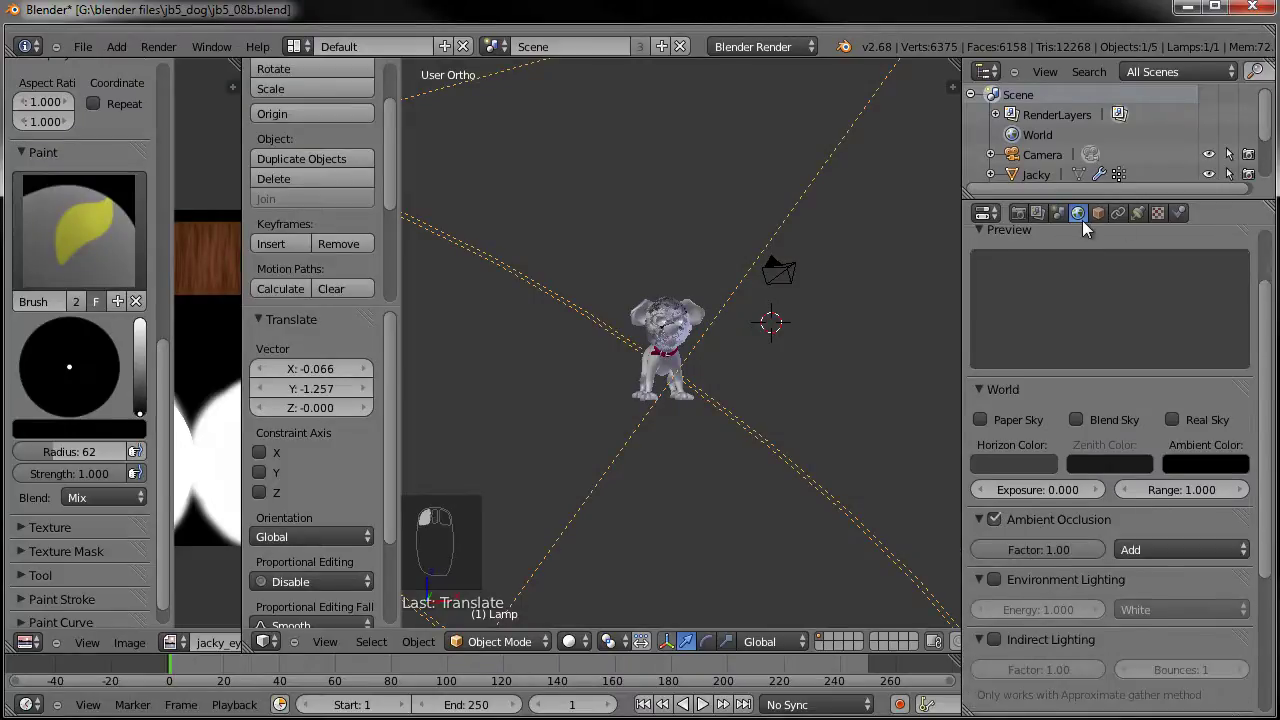
pyautogui.click(1072, 550)
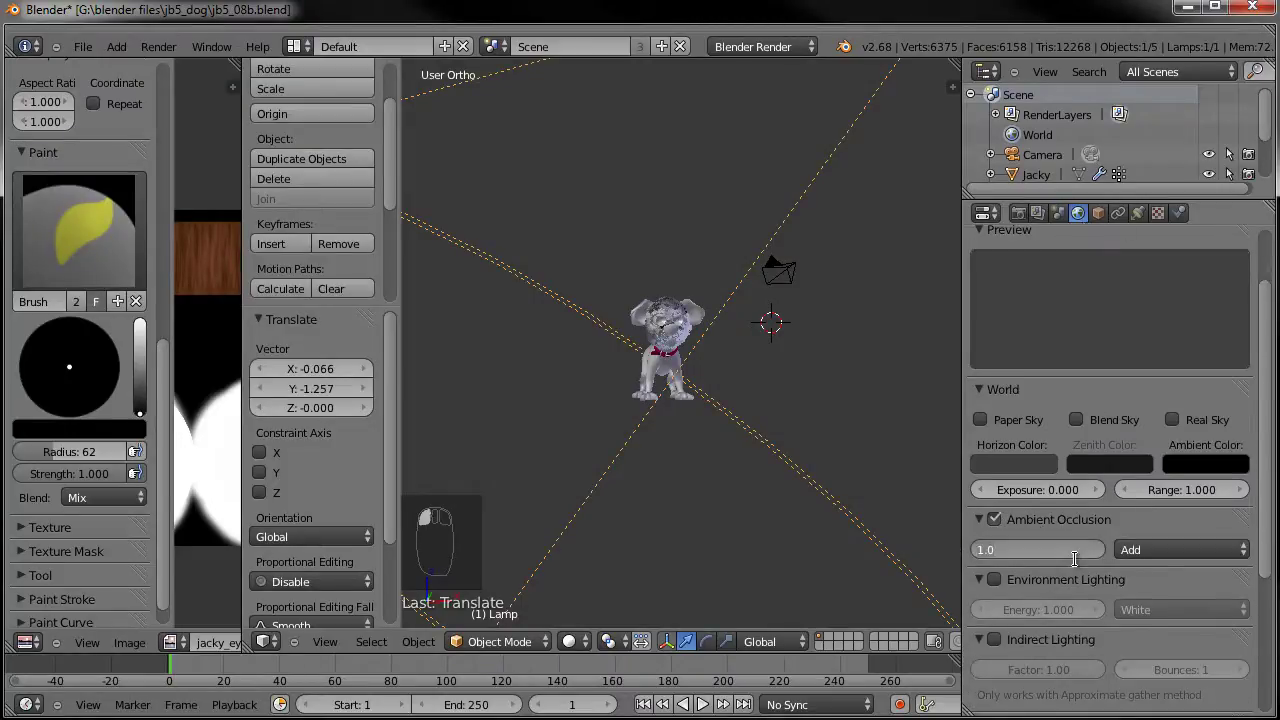
pyautogui.write('0.2')
pyautogui.press('Return')
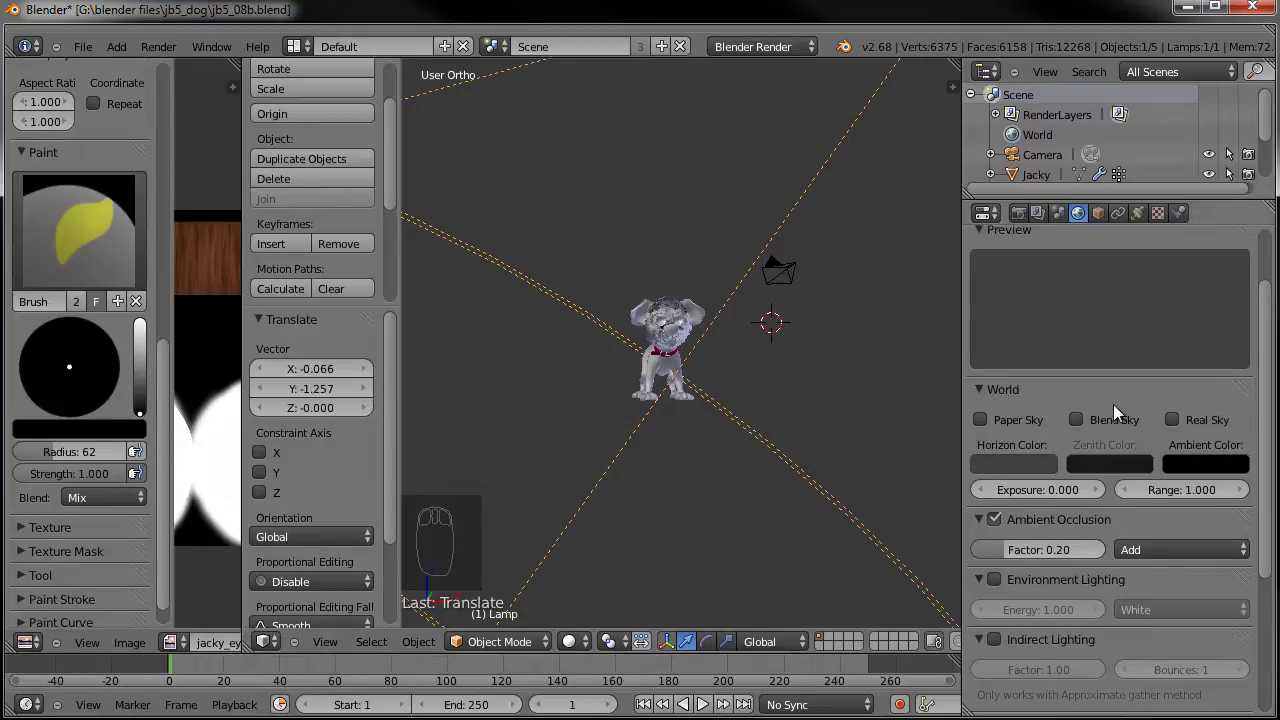
# Switch the spot lamp's shadow type to Buffer Shadow and set its bias to 0.35.
pyautogui.click(1138, 212)
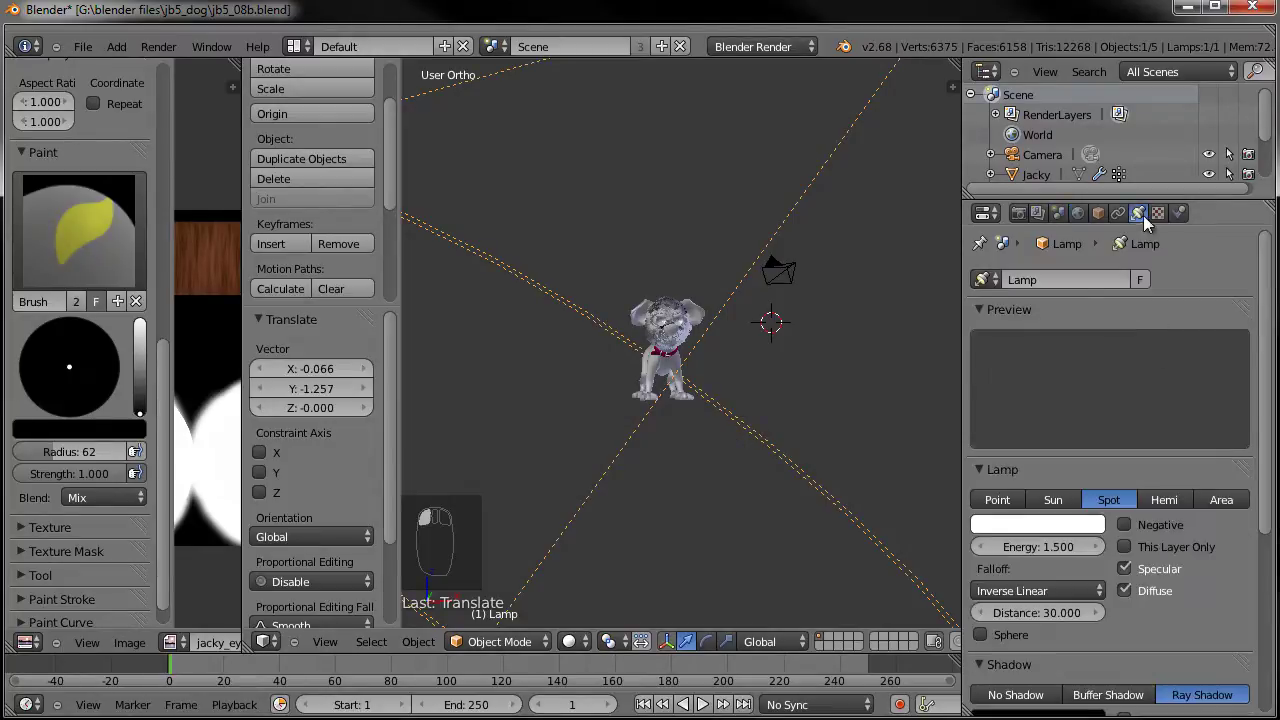
pyautogui.moveTo(745, 364)
pyautogui.mouseDown(button='middle')
pyautogui.moveTo(700, 299)
pyautogui.moveTo(745, 318)
pyautogui.mouseUp(button='middle')
pyautogui.scroll(-7, 1102, 583)
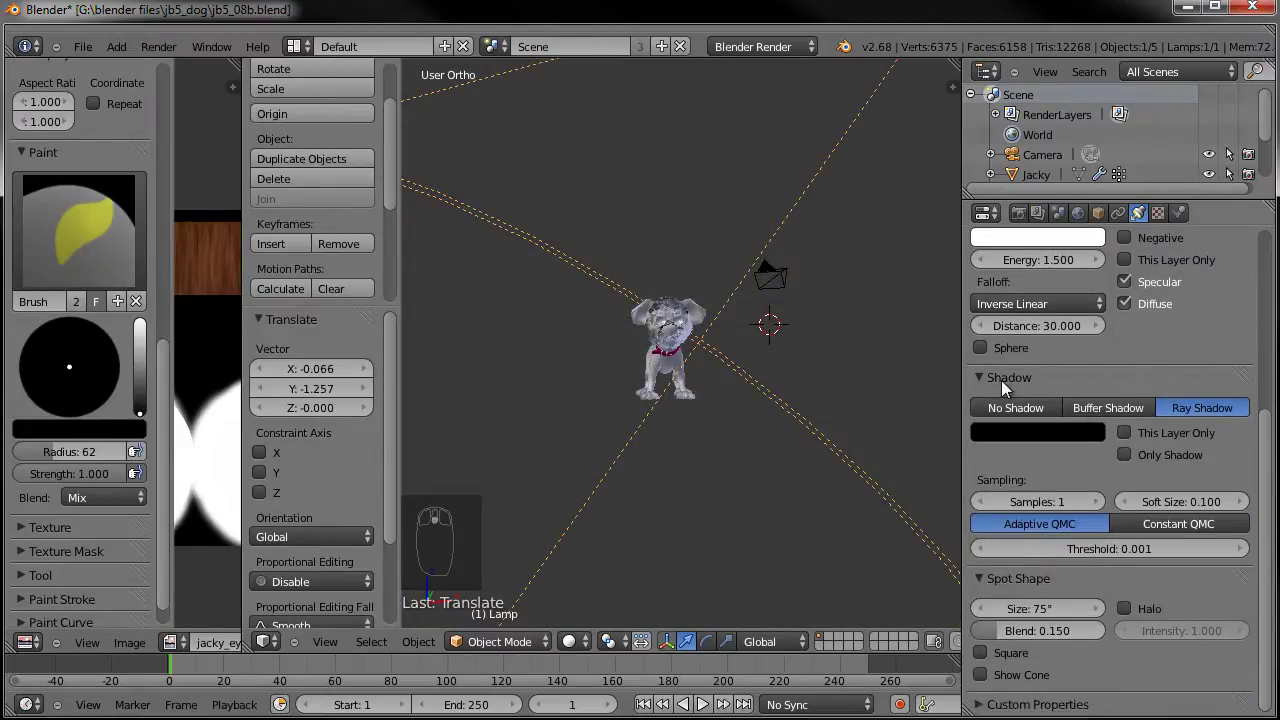
pyautogui.click(1110, 408)
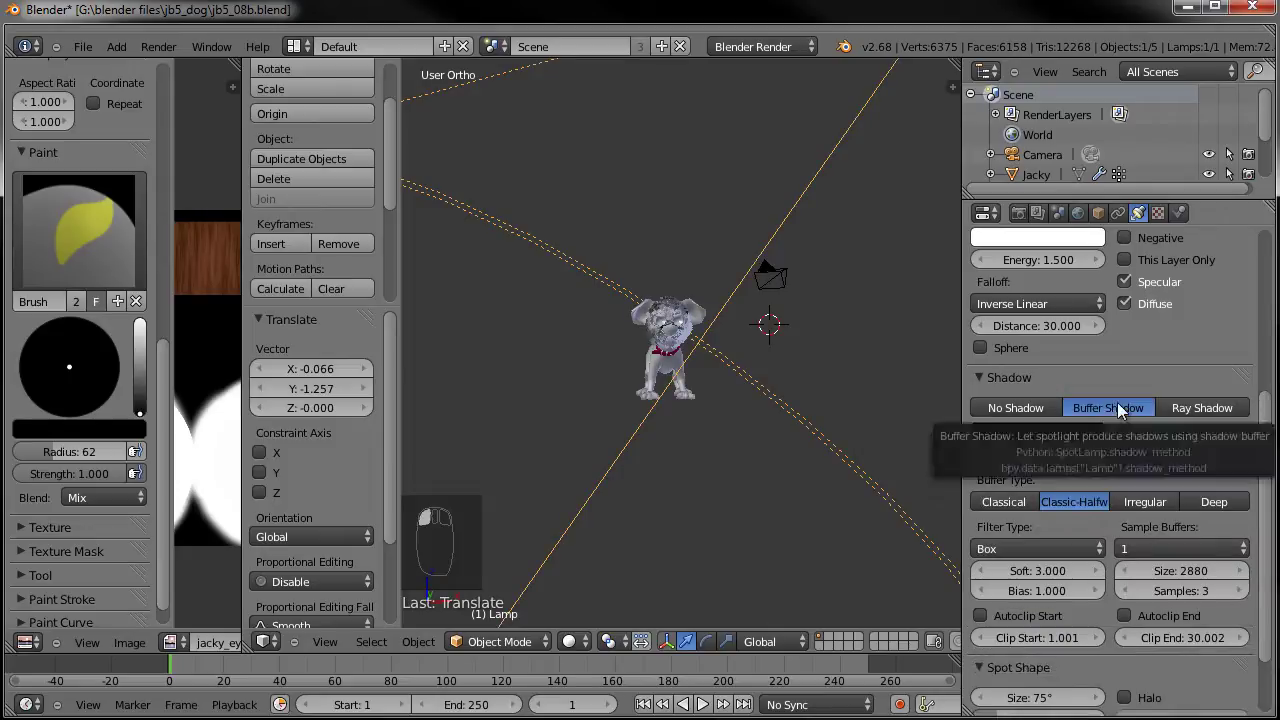
pyautogui.click(1050, 591)
pyautogui.write('0.35')
pyautogui.press('Return')
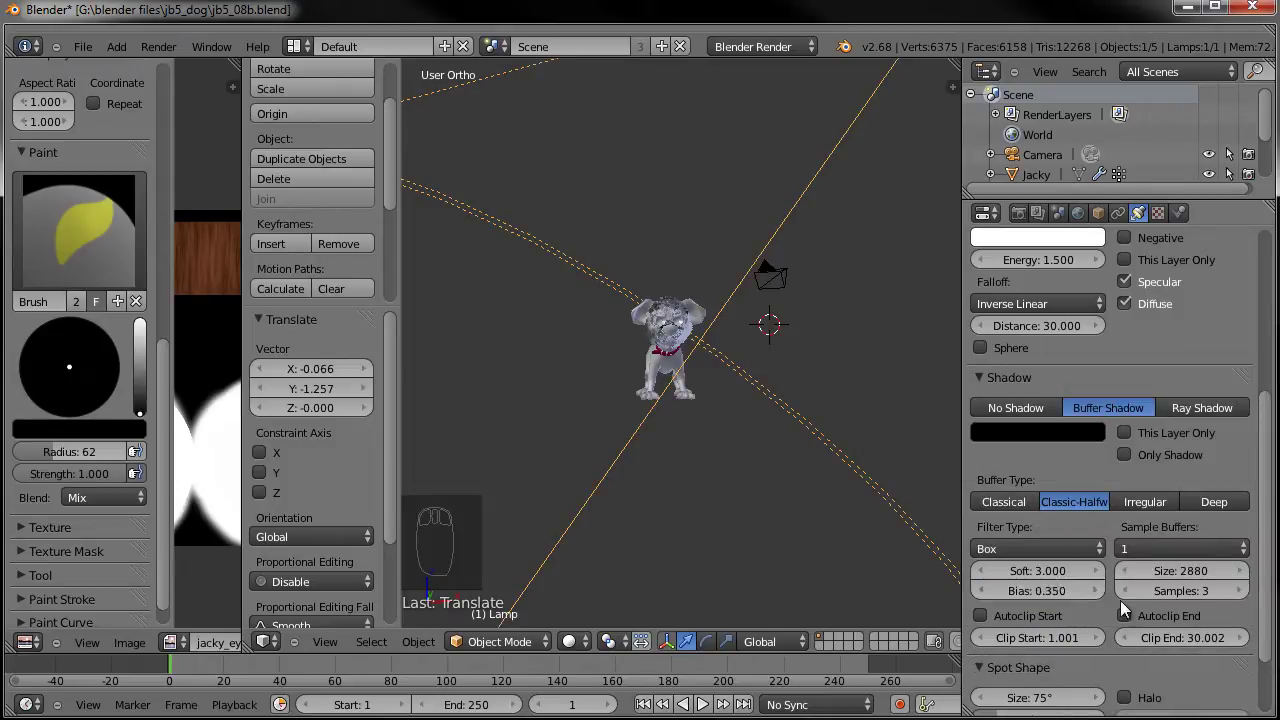
# Save the file and frame the dog closely through the camera view.
pyautogui.hotkey('ctrl', 's')
pyautogui.click(662, 373)
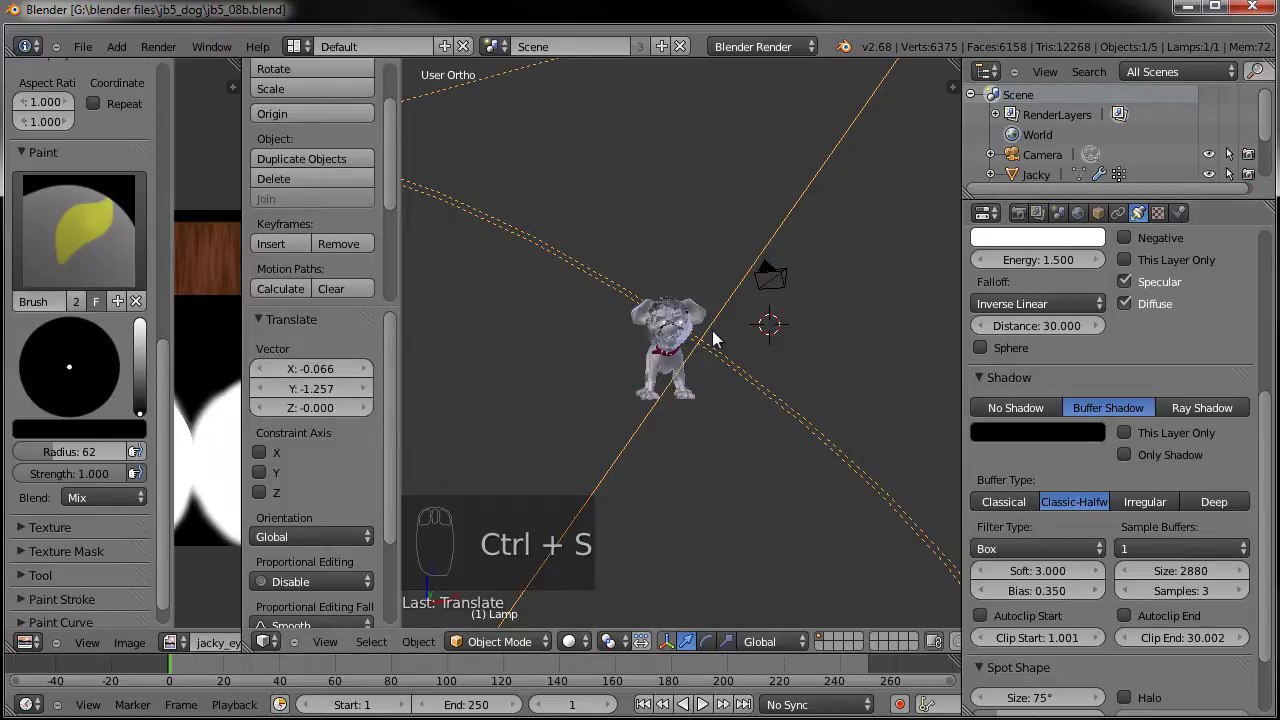
pyautogui.press('KP_0')
pyautogui.scroll(3, 683, 335)
pyautogui.hotkey('ctrl', 's')
# Set the specular hardness of the dog's "jacky material fur" to 60 and its intensity to 0.15.
pyautogui.click(683, 337)
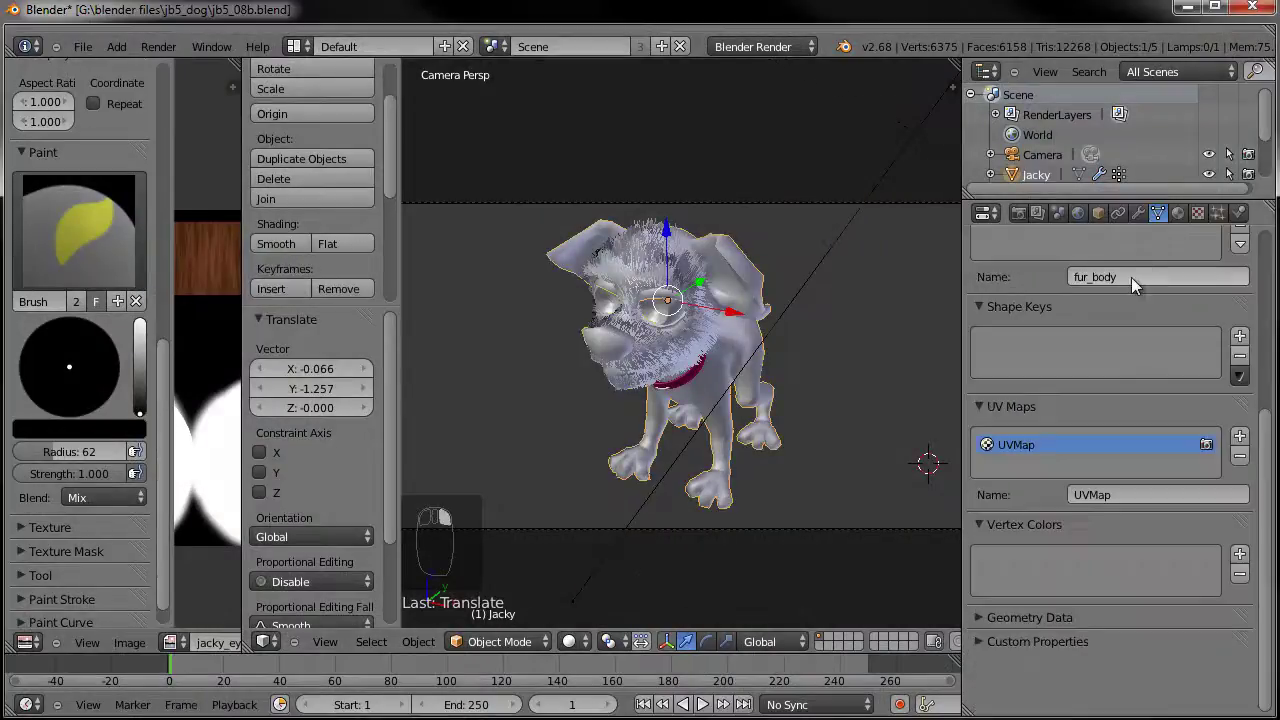
pyautogui.click(1177, 213)
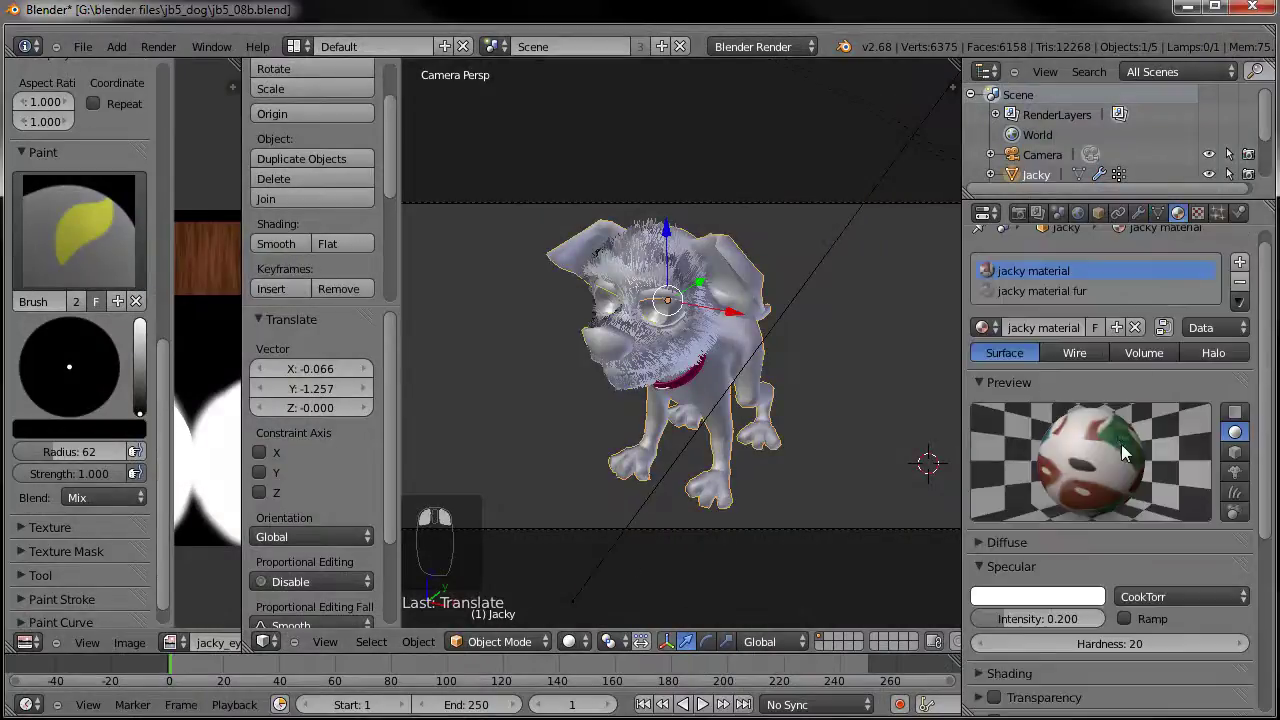
pyautogui.click(1056, 290)
pyautogui.scroll(-2, 1102, 595)
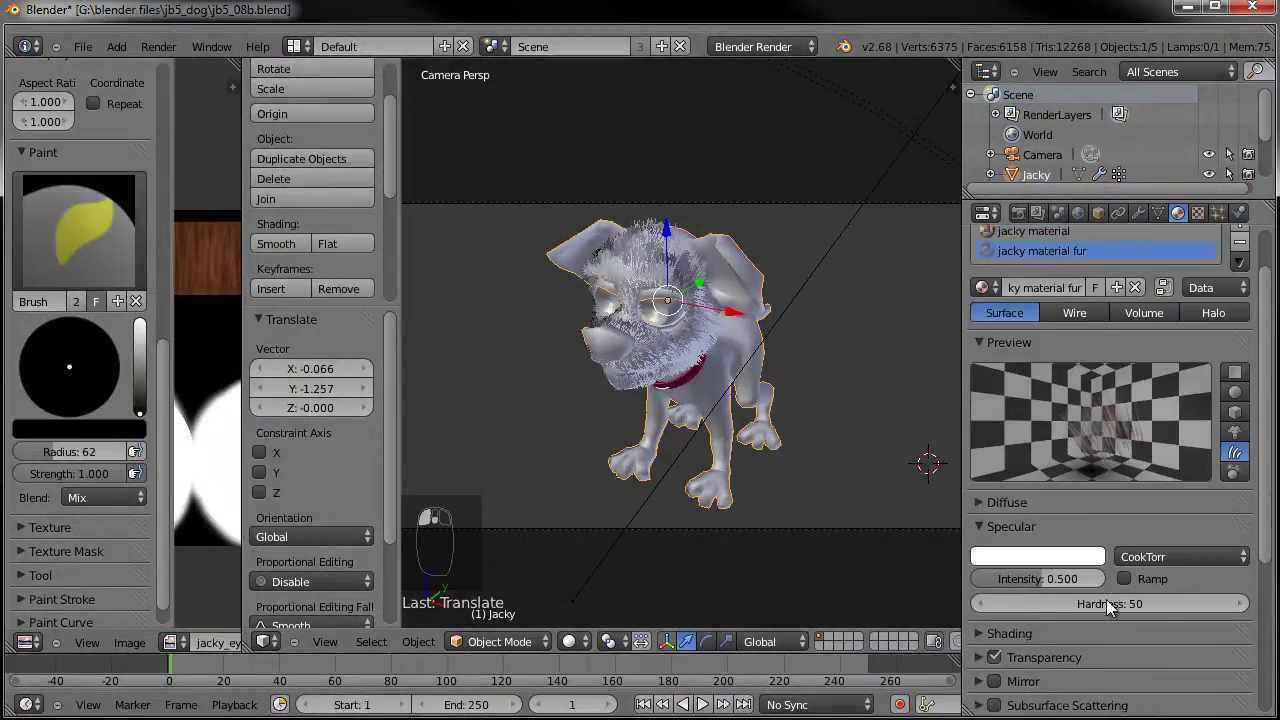
pyautogui.click(1103, 604)
pyautogui.write('60')
pyautogui.press('Return')
pyautogui.click(1046, 578)
pyautogui.write('0.15')
pyautogui.press('Return')
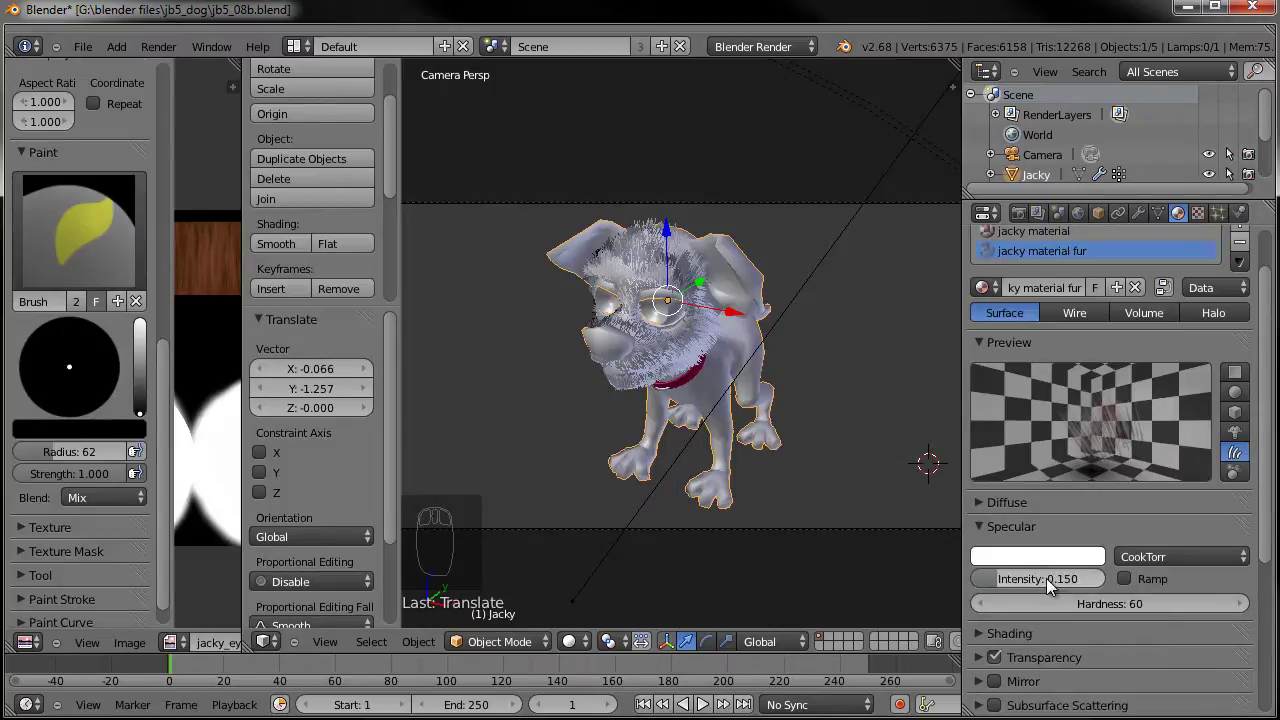
# Render the dog from the camera, close the render result and save the file.
pyautogui.press('F12')
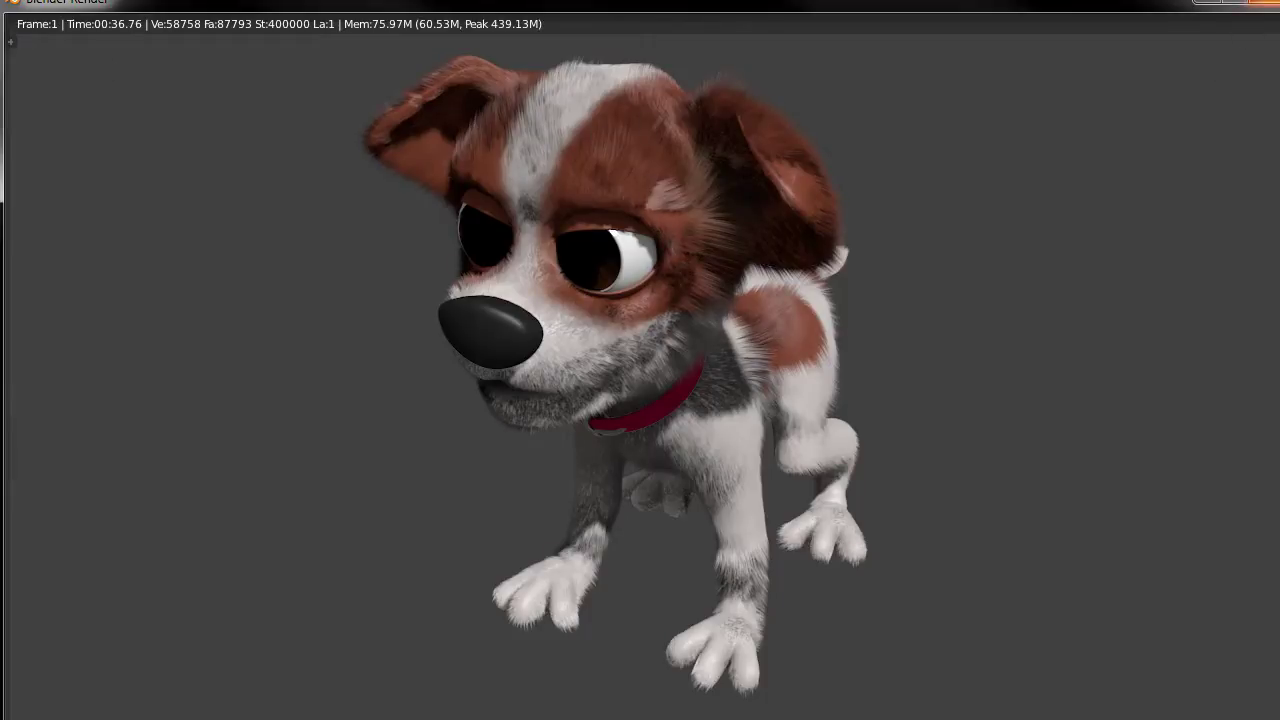
pyautogui.click(1262, 3)
pyautogui.click(83, 46)
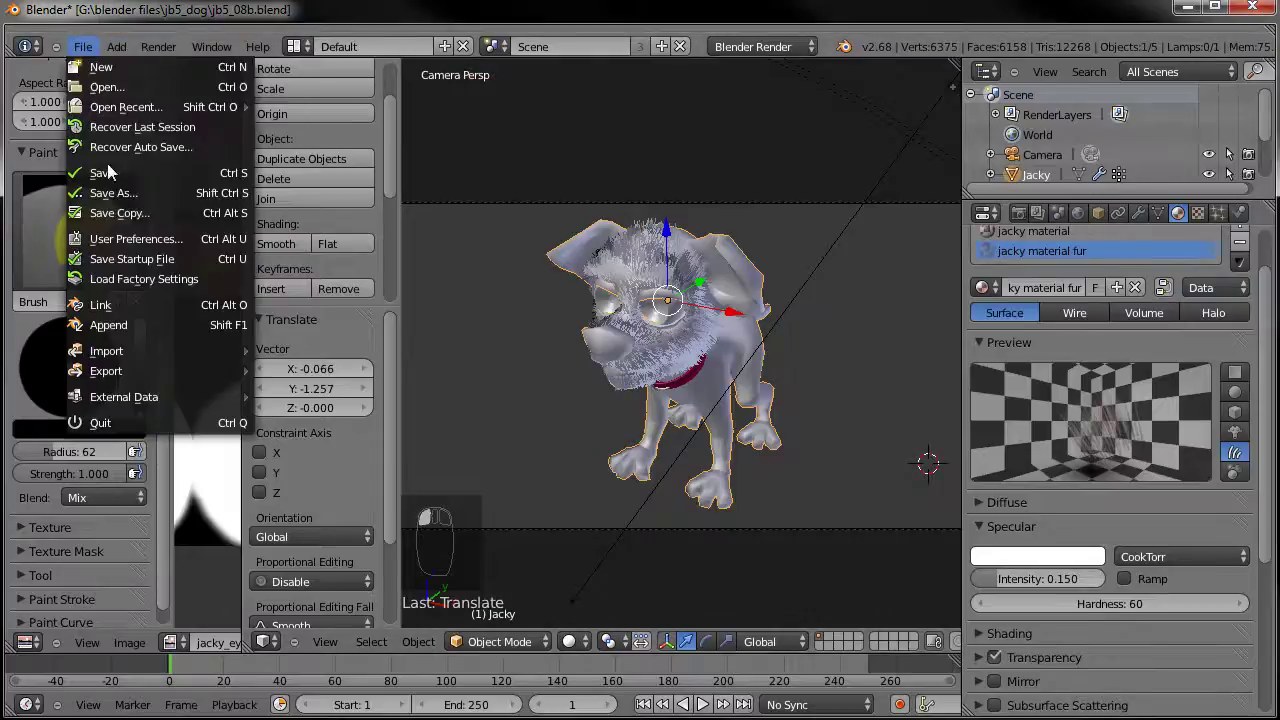
pyautogui.click(100, 173)
# Open the recent file jb5_07c.blend and fit the camera view of the dog.
pyautogui.click(83, 46)
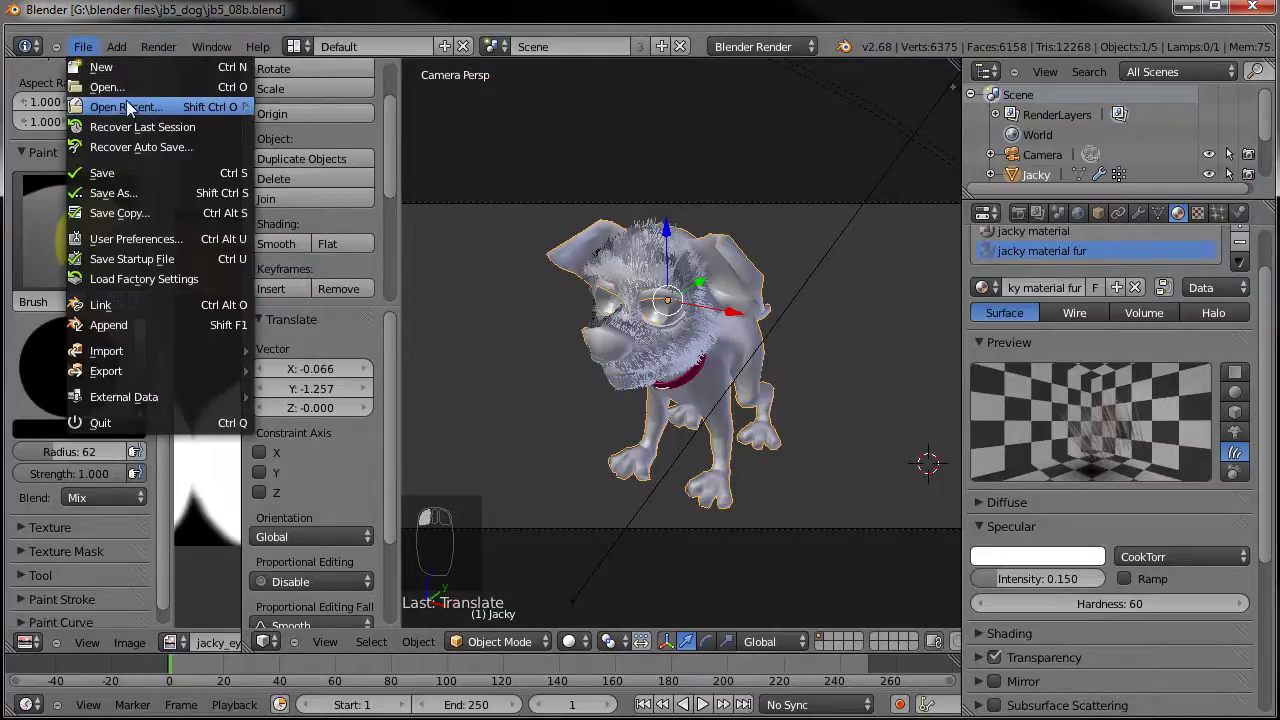
pyautogui.moveTo(129, 106)
pyautogui.click(333, 166)
pyautogui.press('Home')
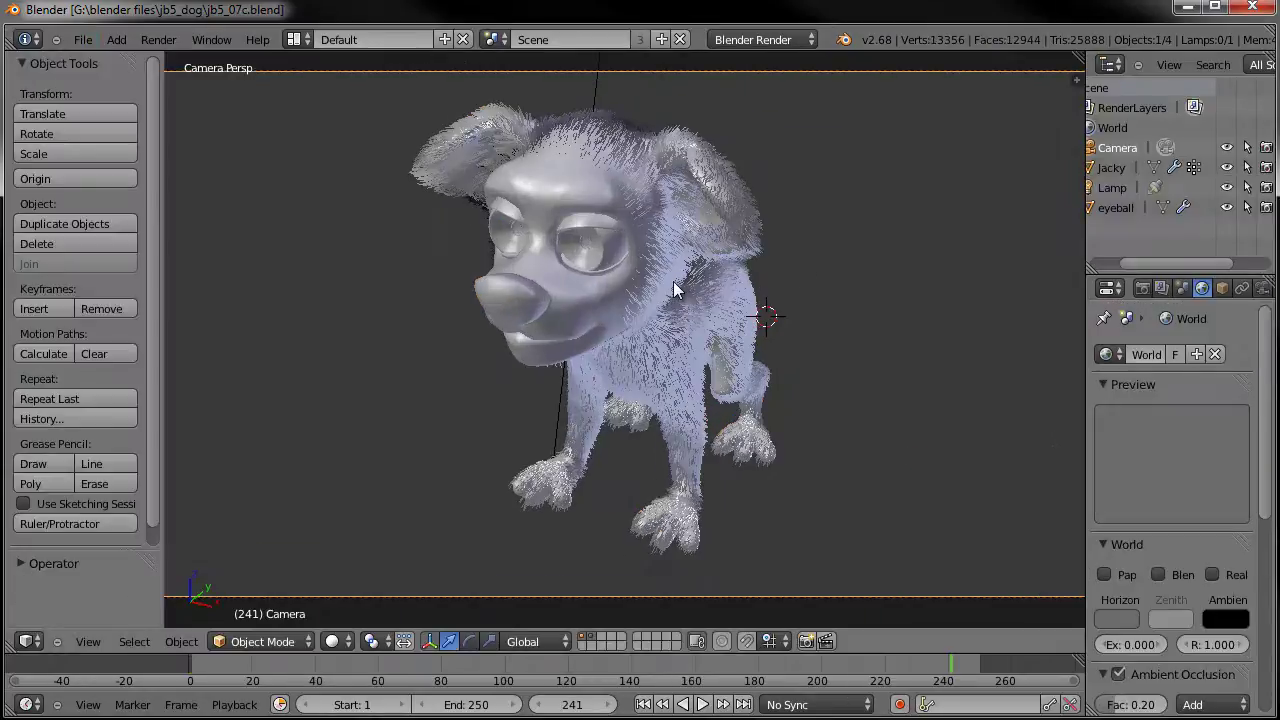
# Examine the fur coverage around the dog's face, ears and neck up close.
pyautogui.rightClick(673, 281)
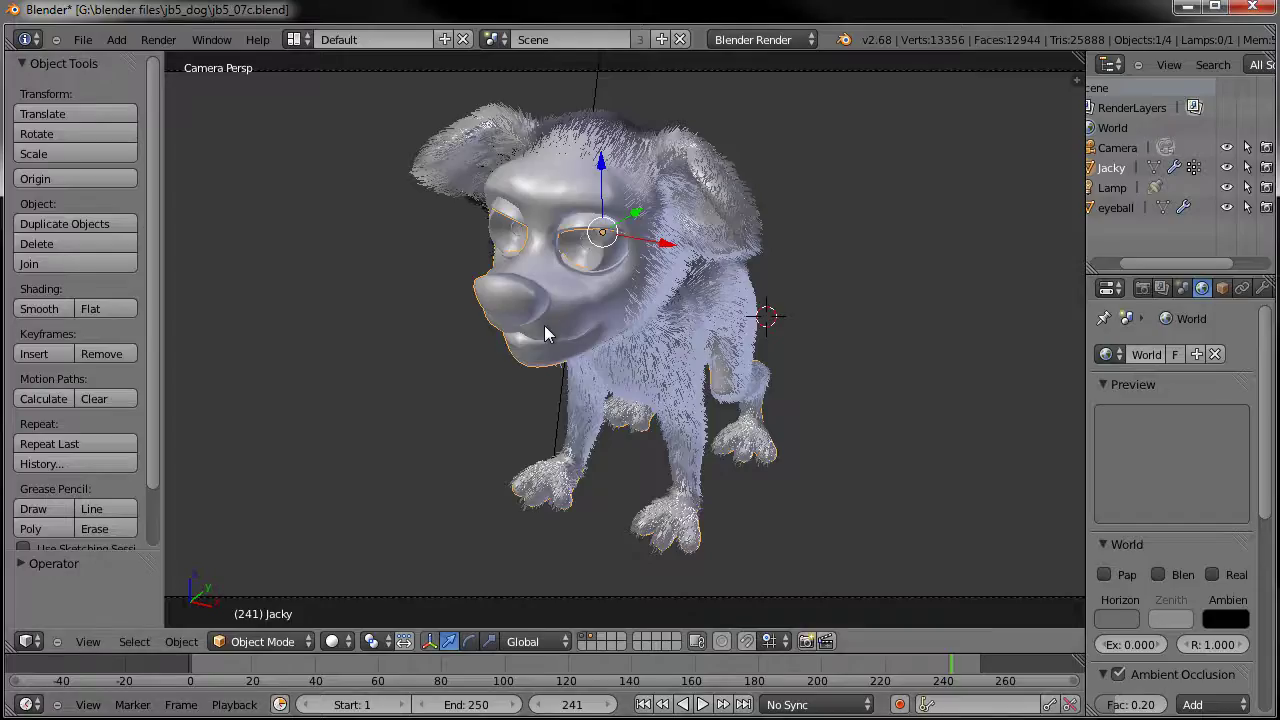
pyautogui.moveTo(544, 325); pyautogui.dragTo(565, 330, button='middle')
pyautogui.scroll(3, 575, 335)
pyautogui.scroll(5, 636, 387)
pyautogui.press('a')
pyautogui.moveTo(637, 387); pyautogui.dragTo(686, 353, button='middle')
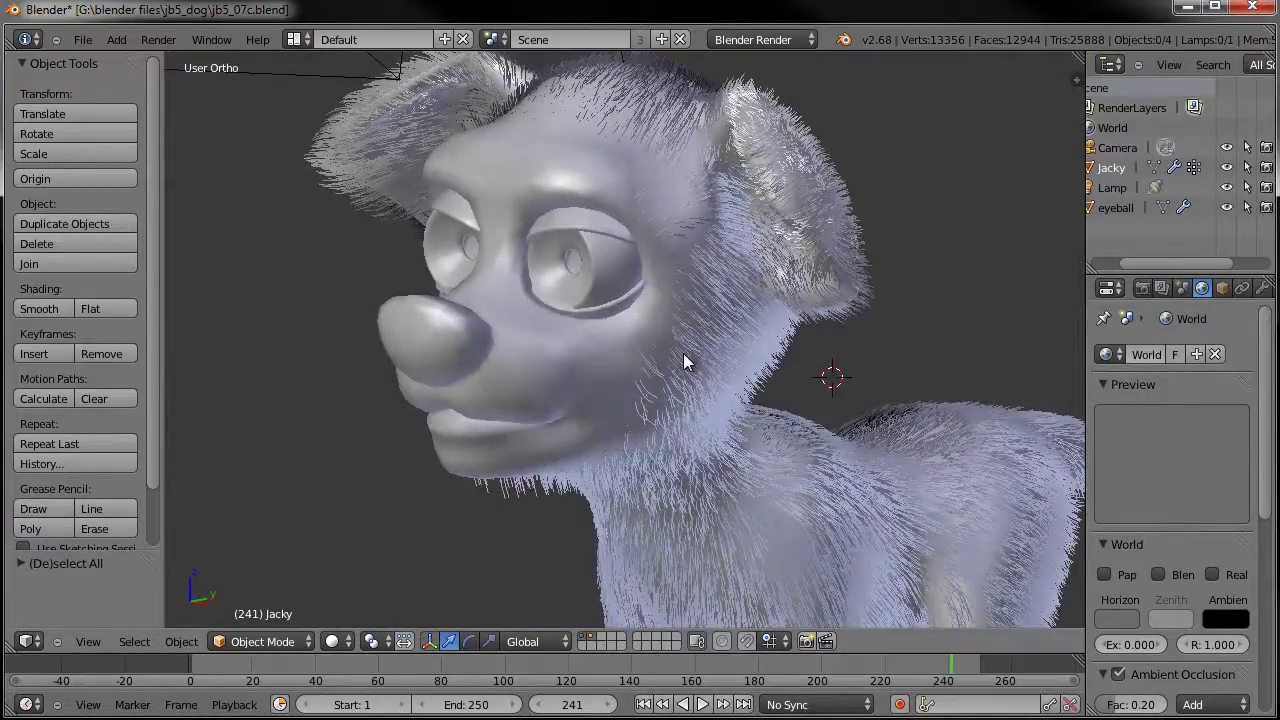
pyautogui.rightClick(613, 365)
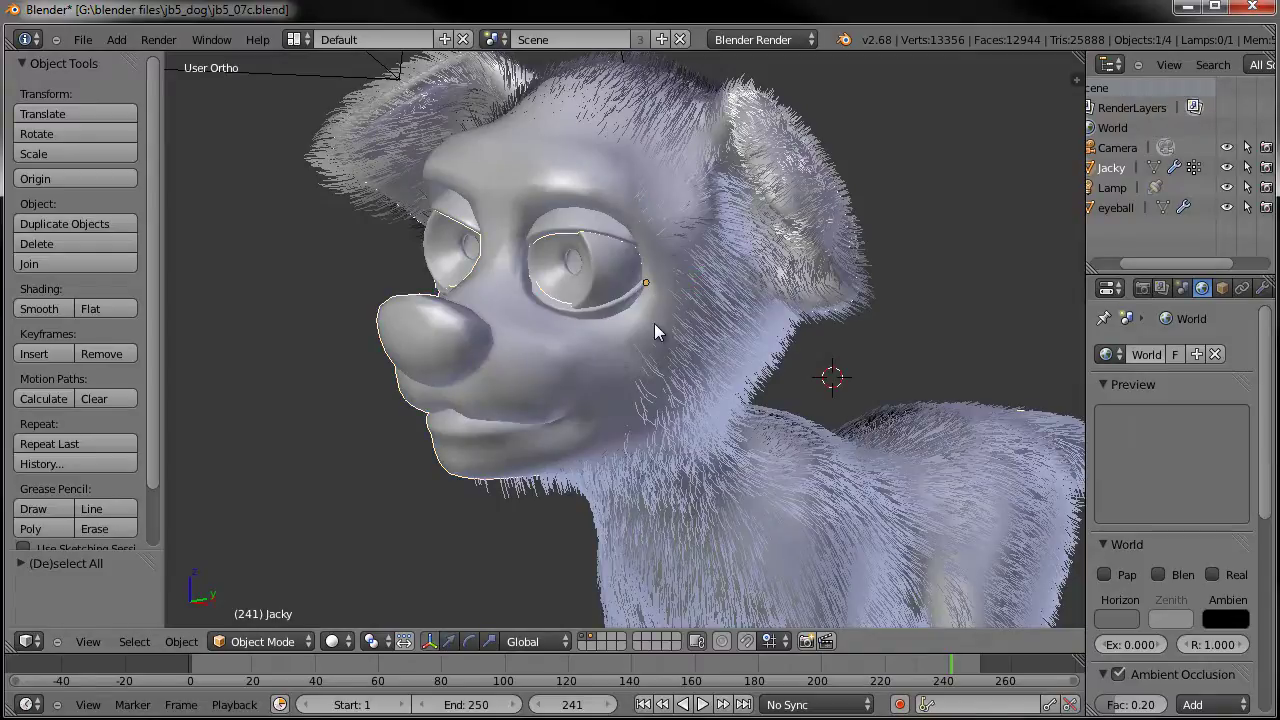
pyautogui.press('g')
pyautogui.press('Escape')
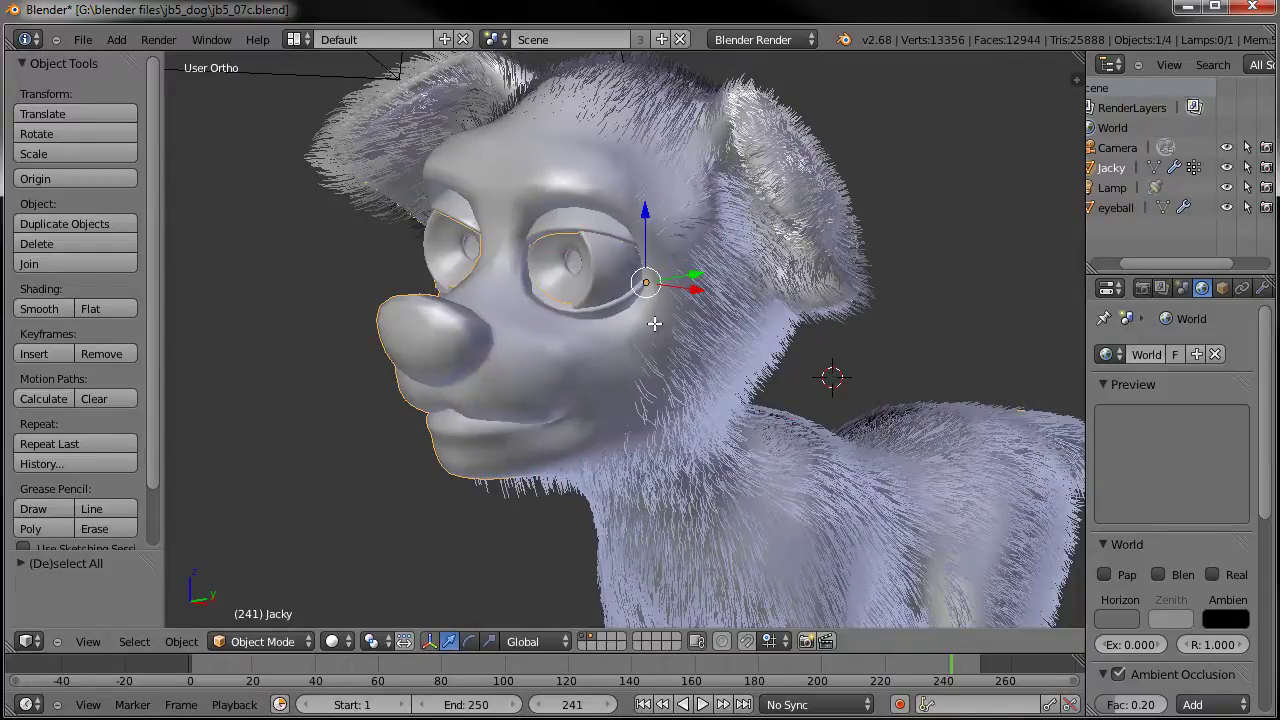
# Inspect the mesh of the dog's head in Edit Mode and return to Object Mode.
pyautogui.press('Tab')
pyautogui.scroll(5, 654, 323)
pyautogui.moveTo(654, 323); pyautogui.dragTo(636, 382, button='middle')
pyautogui.keyDown('alt'); pyautogui.rightClick(621, 383); pyautogui.keyUp('alt')
pyautogui.moveTo(397, 326); pyautogui.dragTo(677, 346, button='middle')
pyautogui.scroll(-5, 390, 325)
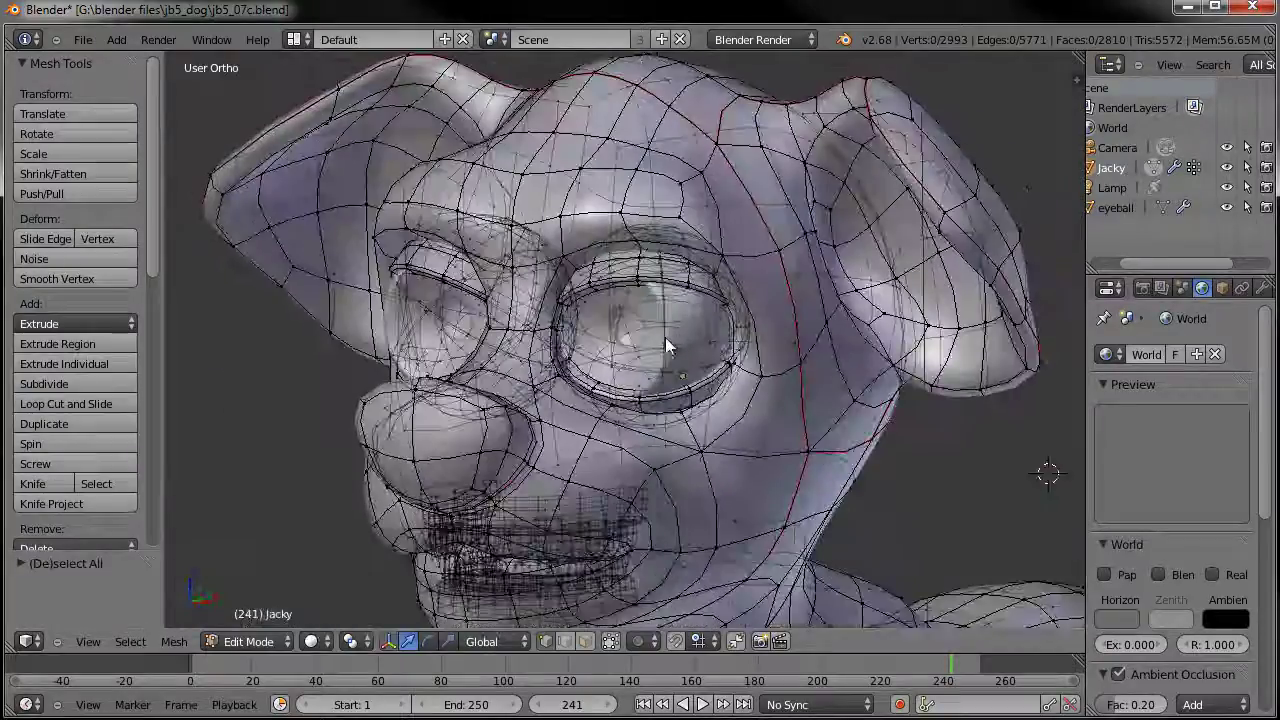
pyautogui.press('Tab')
# Compare the painted weights of the dog's fur_face and fur_body vertex groups in Weight Paint mode.
pyautogui.click(266, 642)
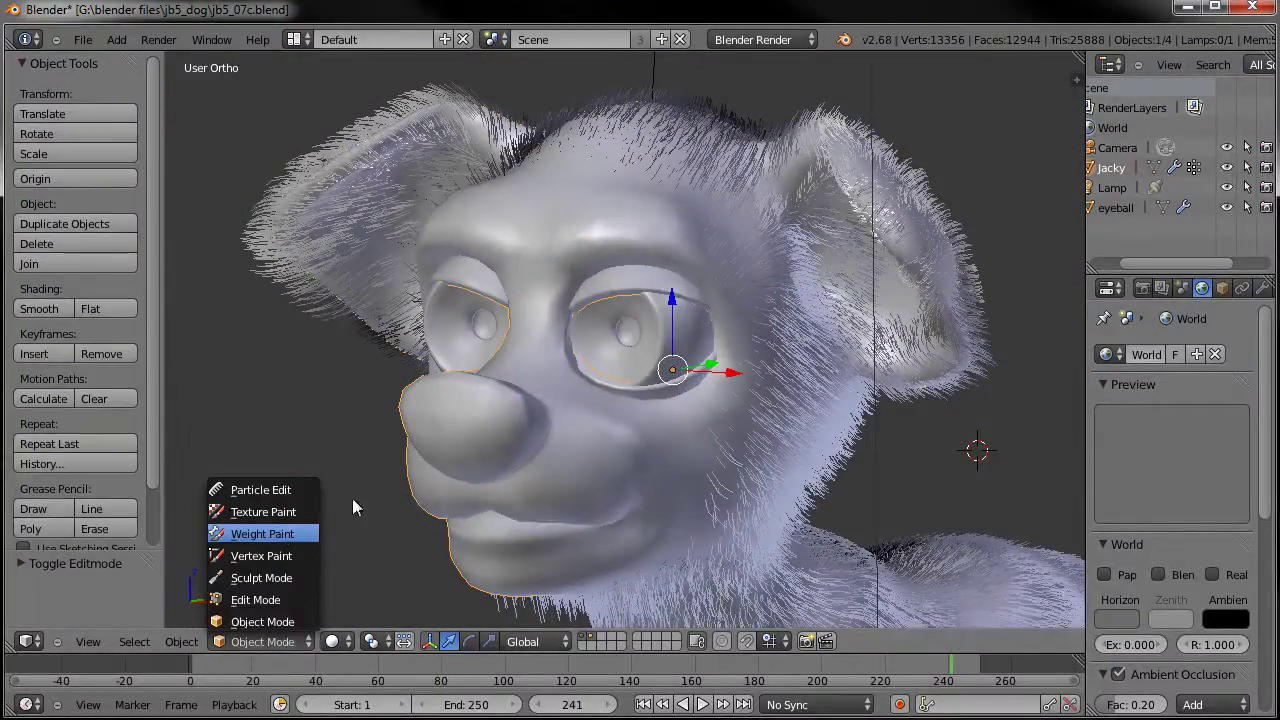
pyautogui.click(278, 533)
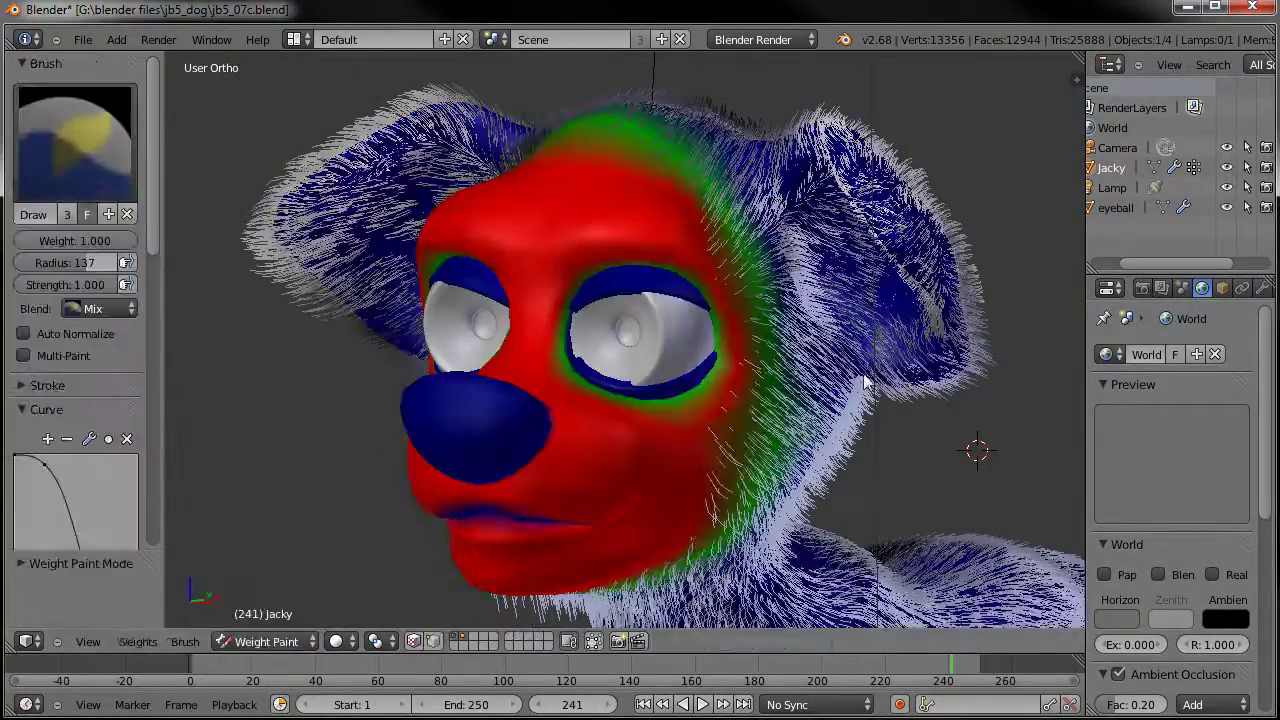
pyautogui.click(1262, 288)
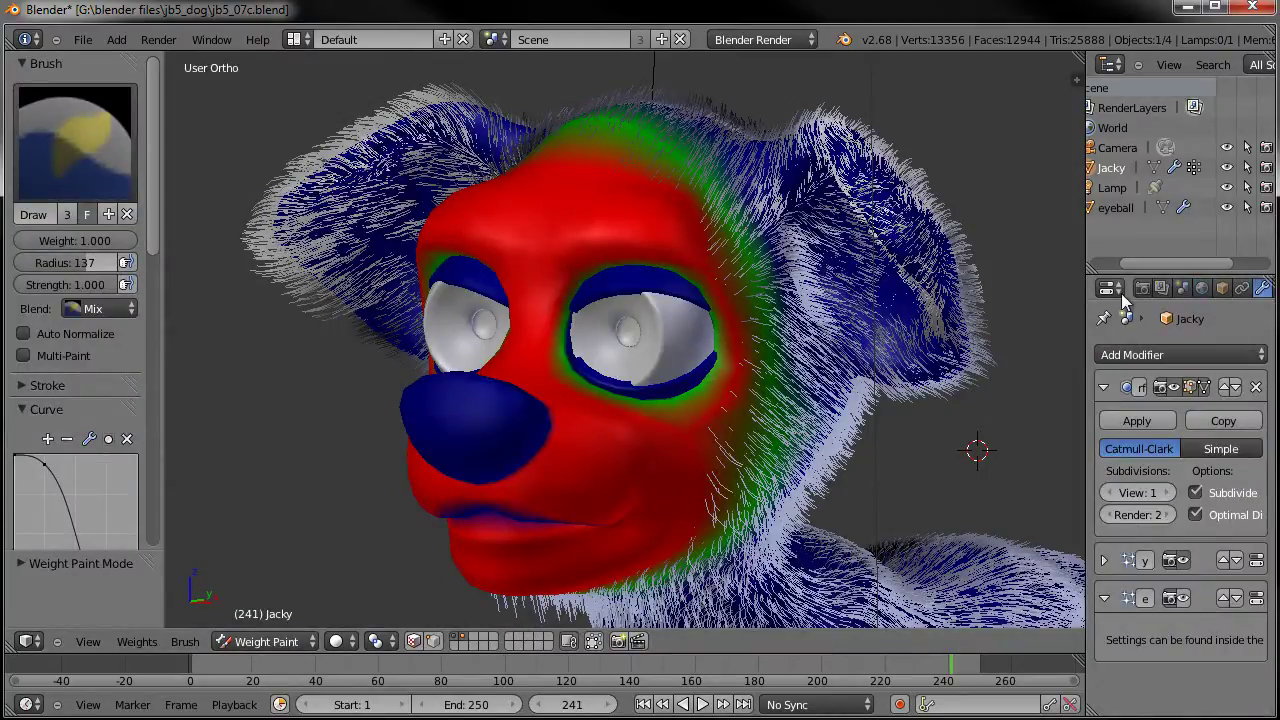
pyautogui.moveTo(1086, 300); pyautogui.dragTo(973, 300)
pyautogui.click(1169, 288)
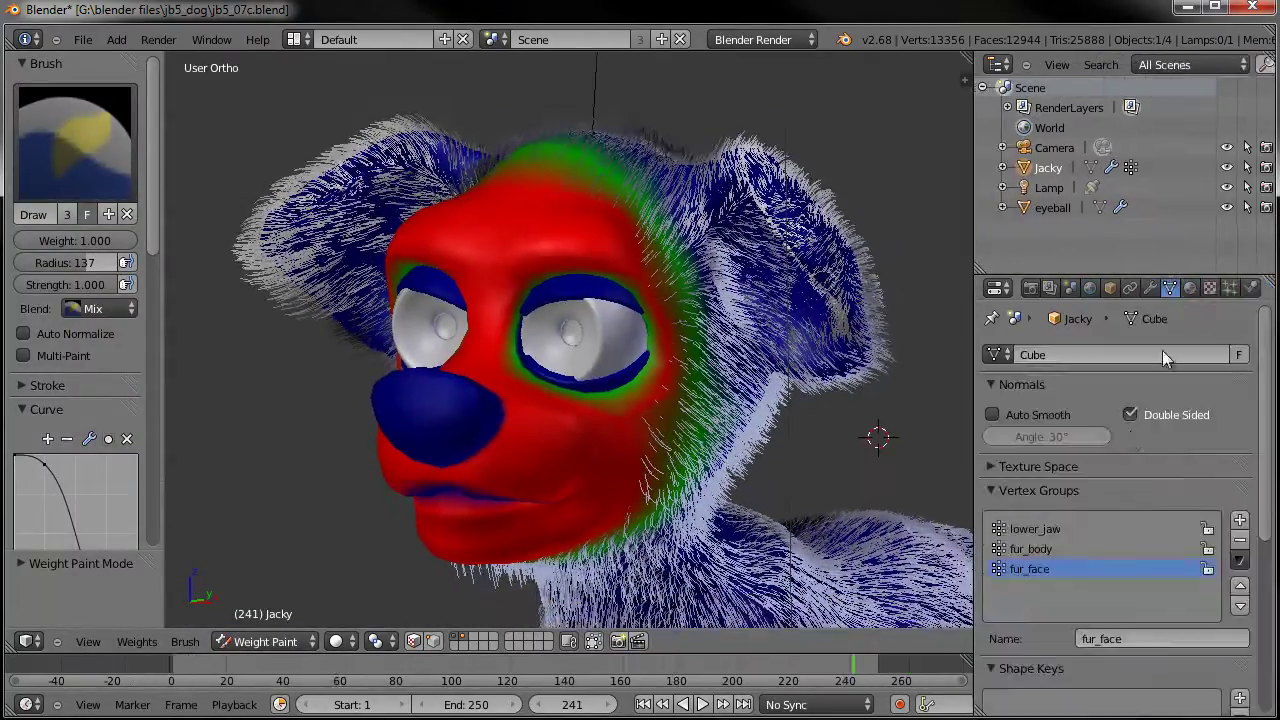
pyautogui.click(1040, 549)
pyautogui.moveTo(740, 350); pyautogui.dragTo(620, 298, button='middle')
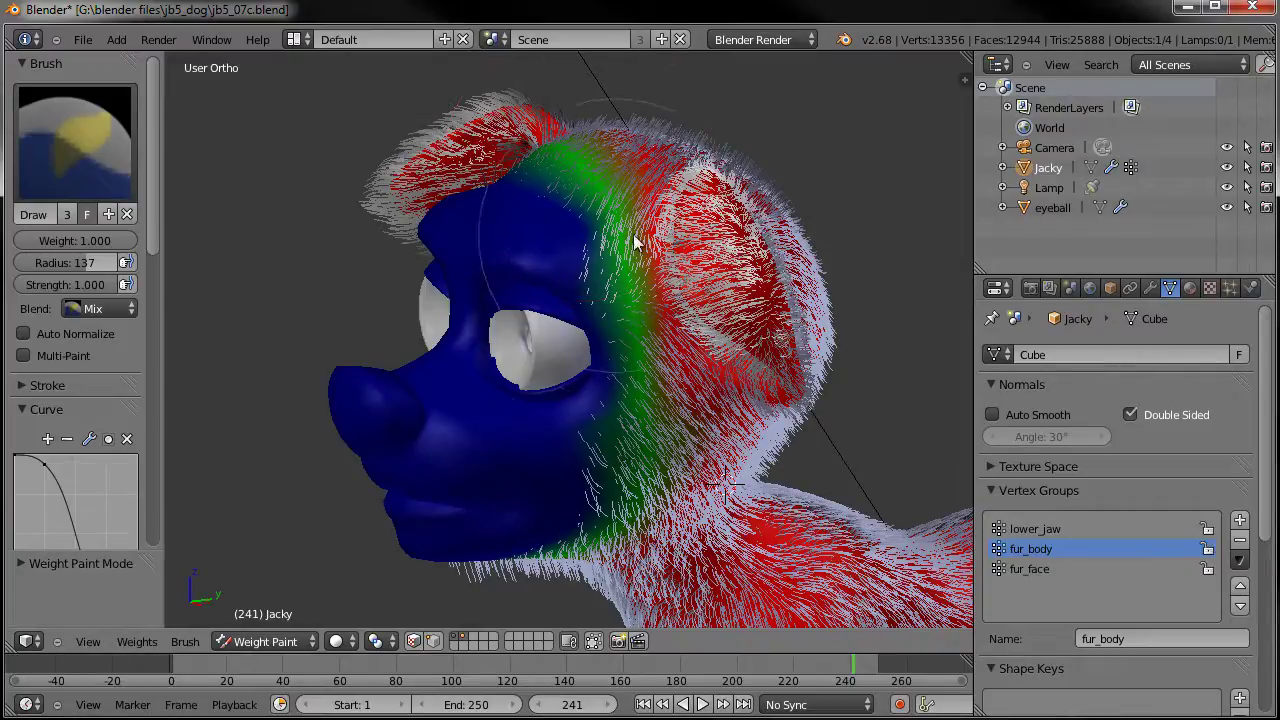
pyautogui.click(1040, 568)
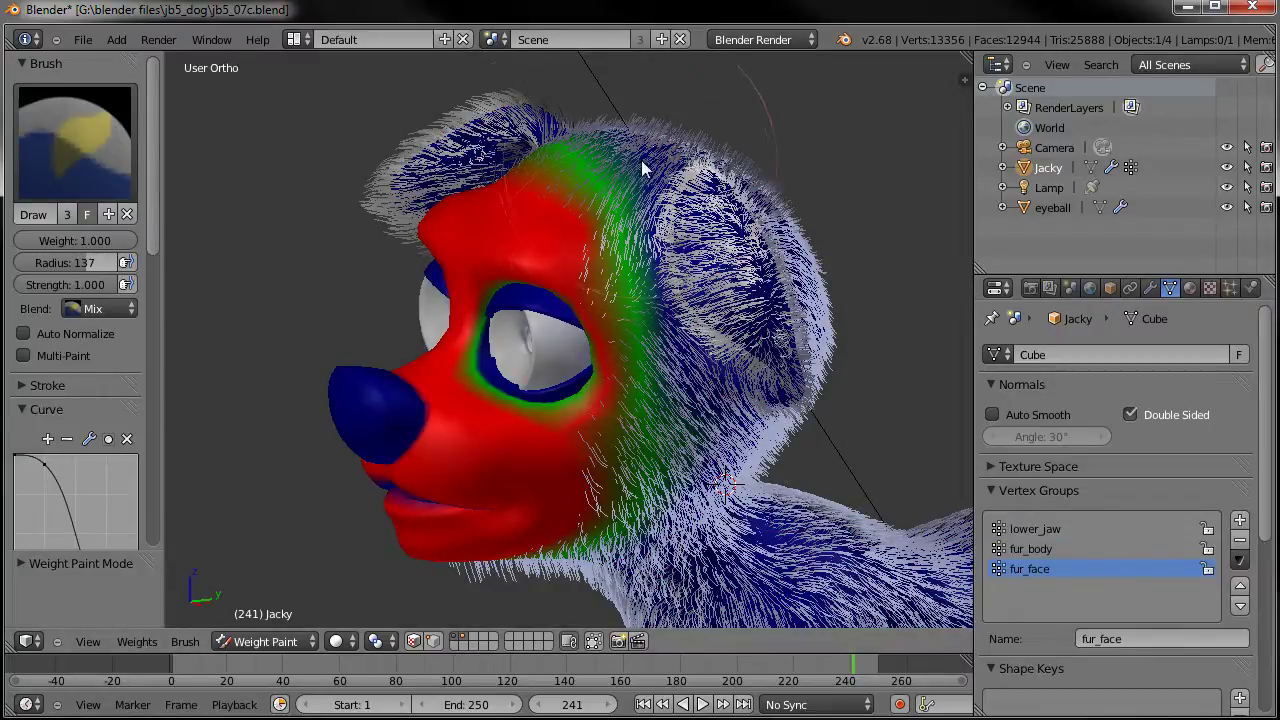
pyautogui.moveTo(512, 240); pyautogui.dragTo(615, 325, button='middle')
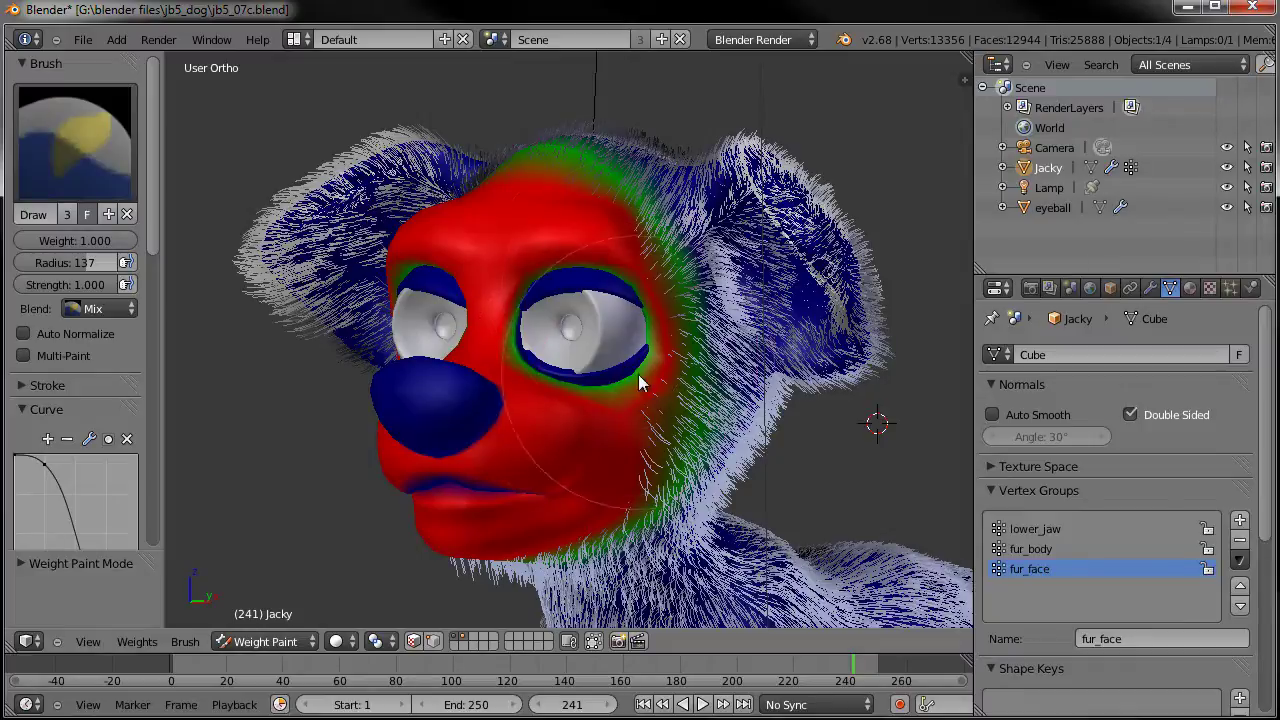
pyautogui.moveTo(552, 428); pyautogui.dragTo(586, 449, button='middle')
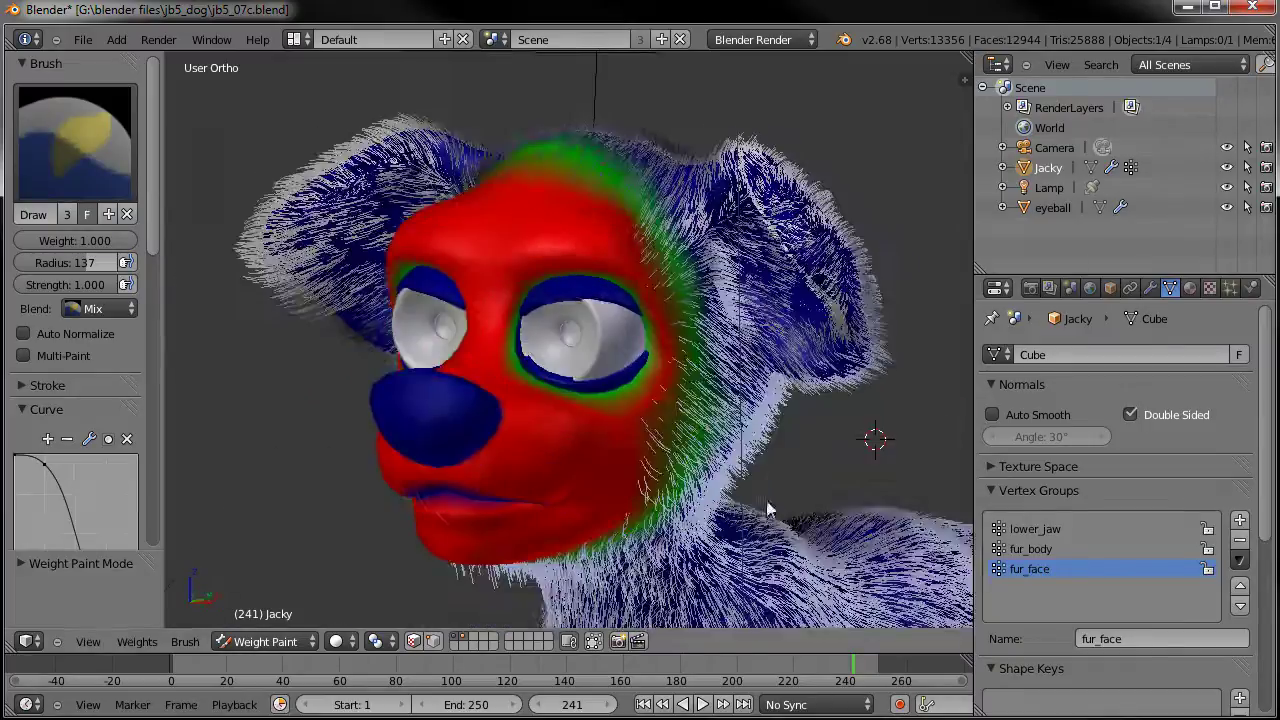
pyautogui.scroll(-6, 760, 414)
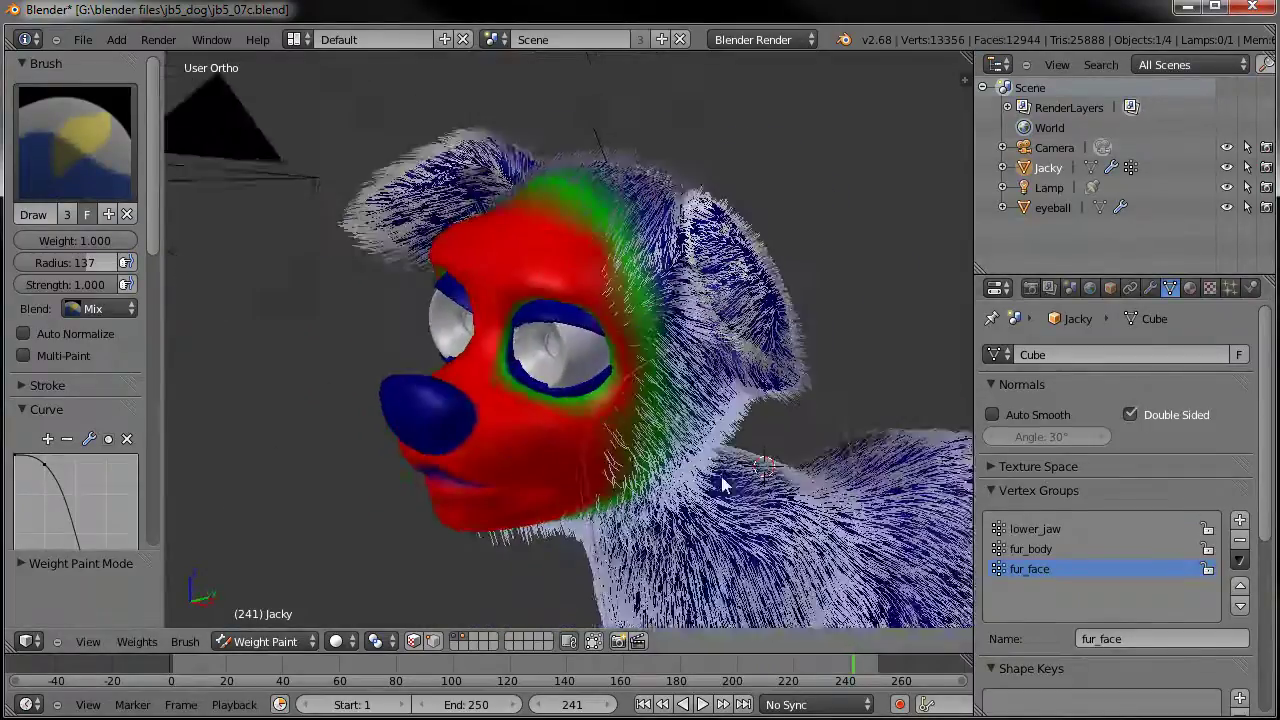
pyautogui.moveTo(663, 432)
pyautogui.mouseDown(button='middle')
pyautogui.moveTo(770, 434)
pyautogui.moveTo(660, 440)
pyautogui.moveTo(616, 469)
pyautogui.mouseUp(button='middle')
# Return to Object Mode and save the scene as jb5_08c.blend.
pyautogui.click(296, 646)
pyautogui.click(300, 621)
pyautogui.click(83, 39)
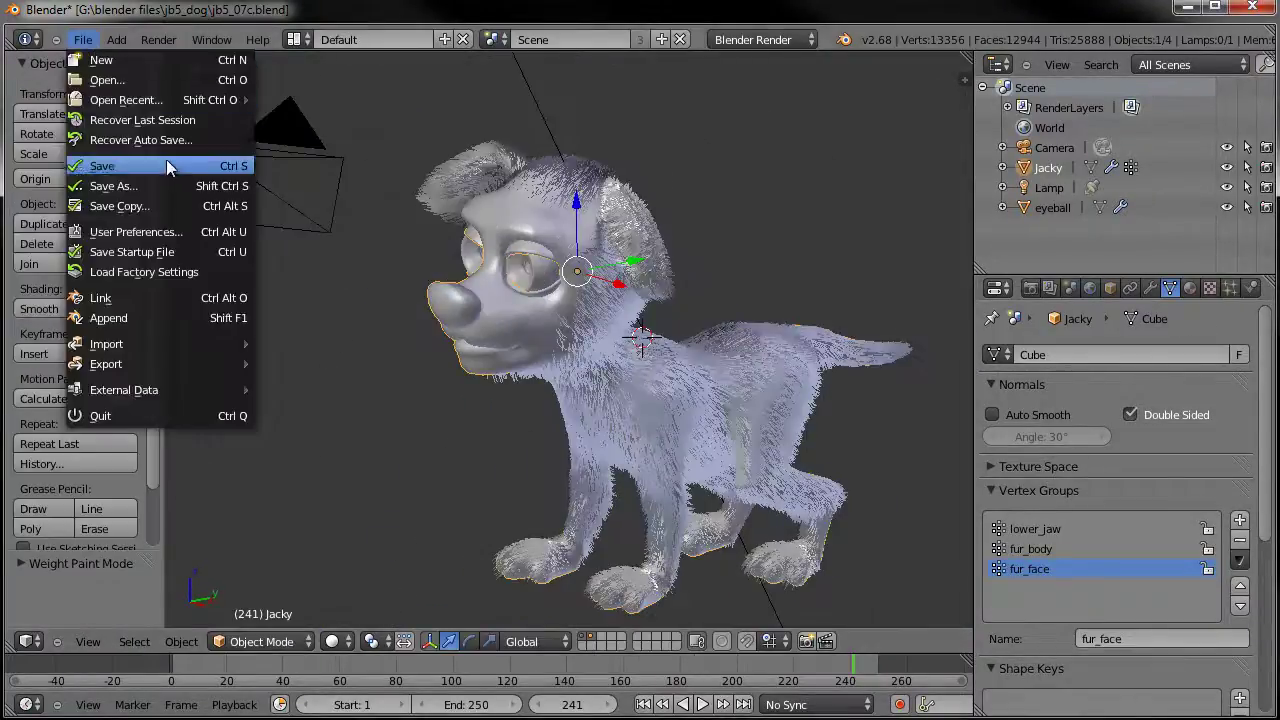
pyautogui.click(153, 185)
pyautogui.click(330, 398)
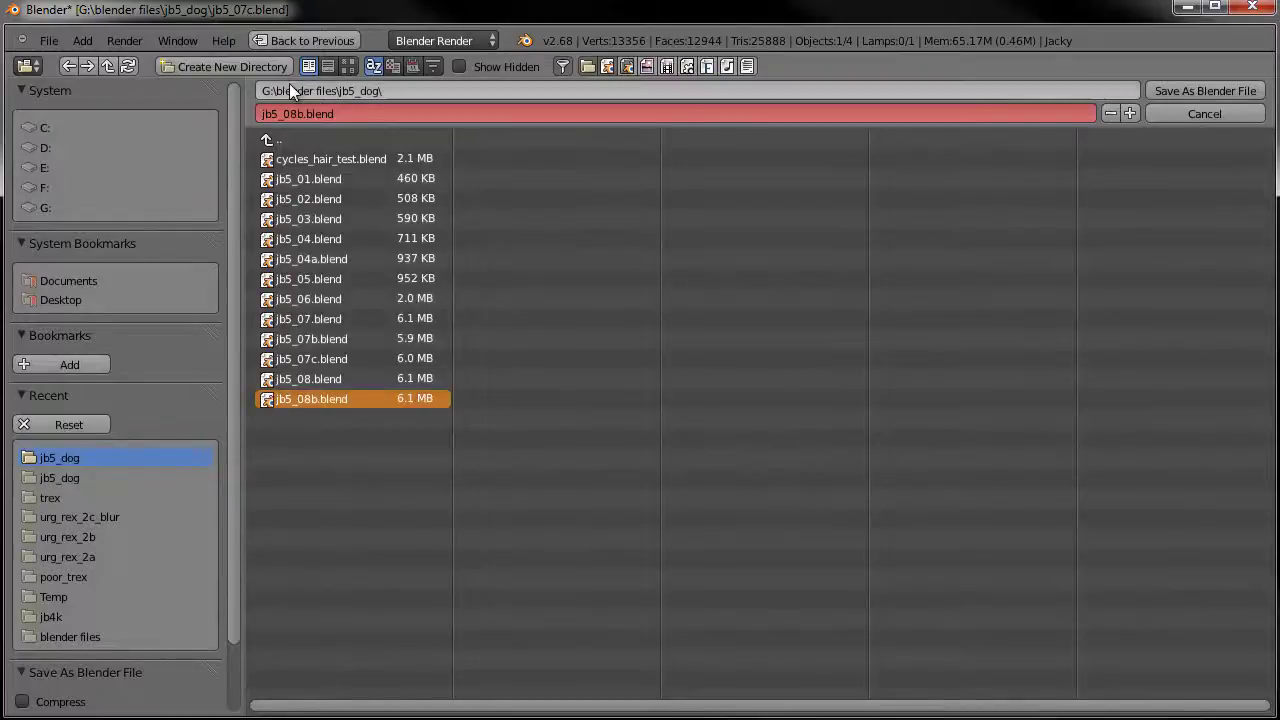
pyautogui.click(328, 113)
pyautogui.write('c')
pyautogui.press('Delete')
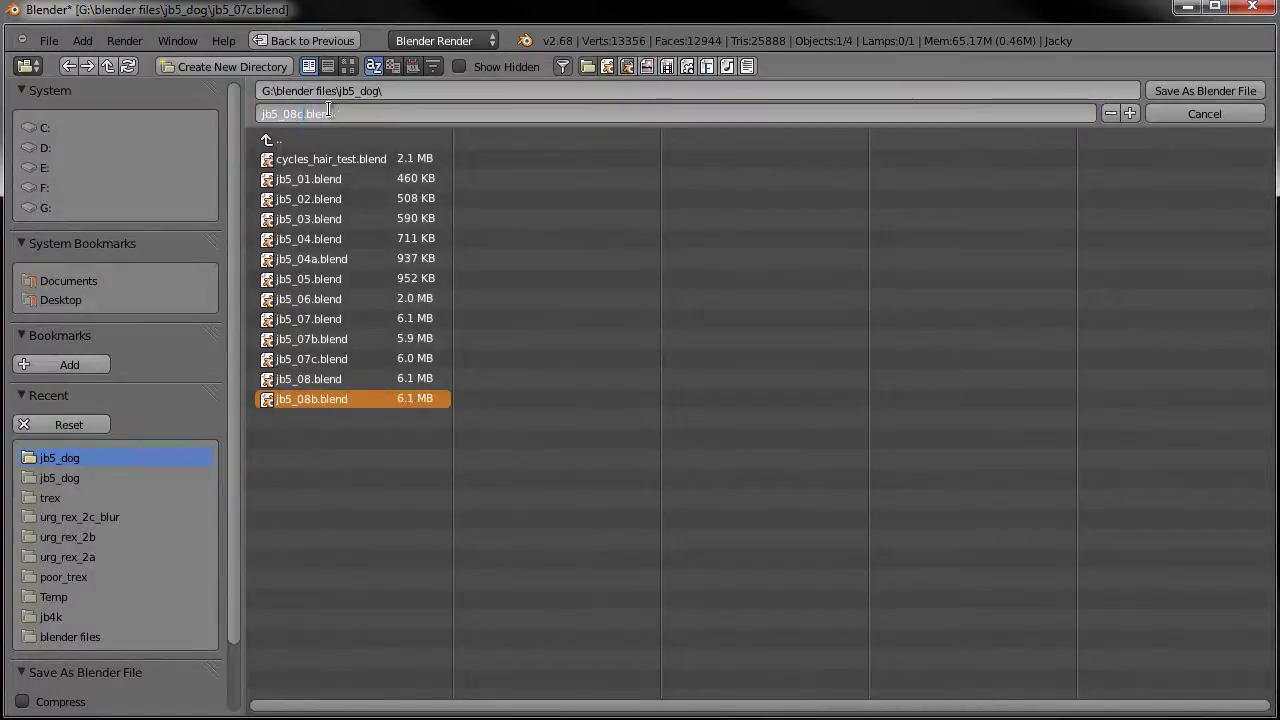
pyautogui.click(1183, 100)
pyautogui.click(1183, 105)
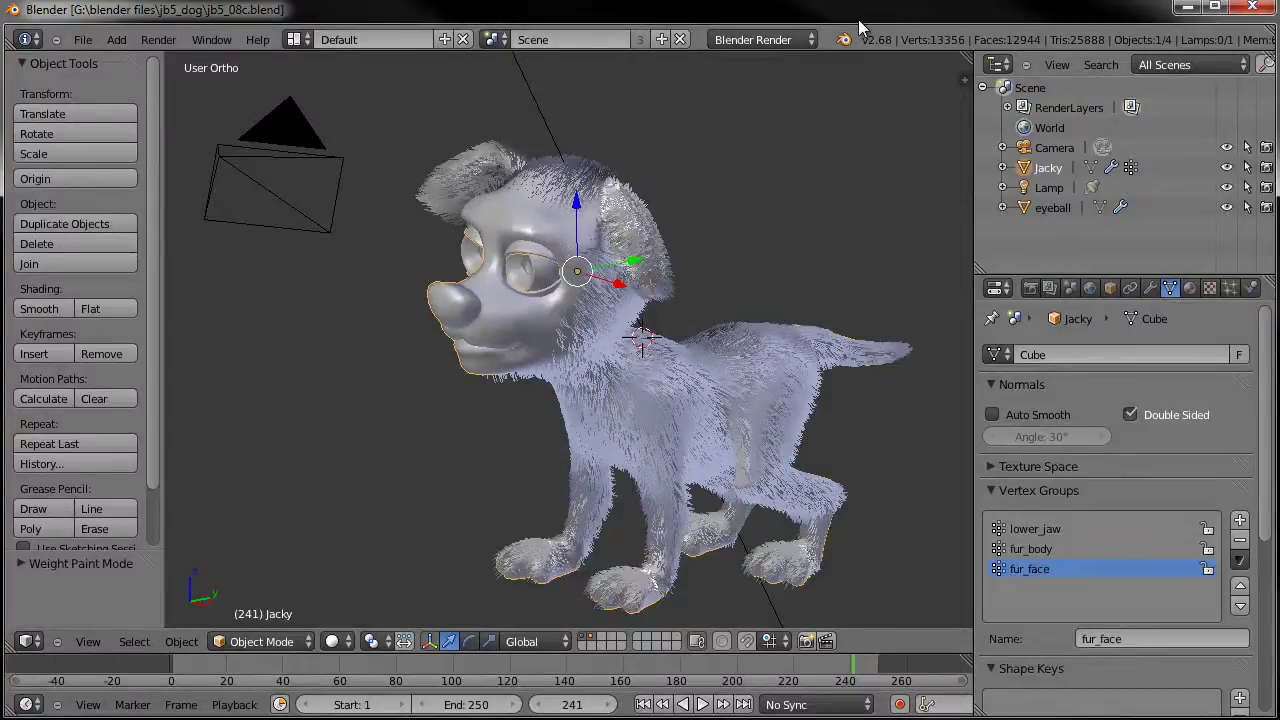
# Append the Torus object, the dog's collar, from jb5_08b.blend into the current scene.
pyautogui.moveTo(720, 230); pyautogui.dragTo(657, 297, button='middle')
pyautogui.click(83, 39)
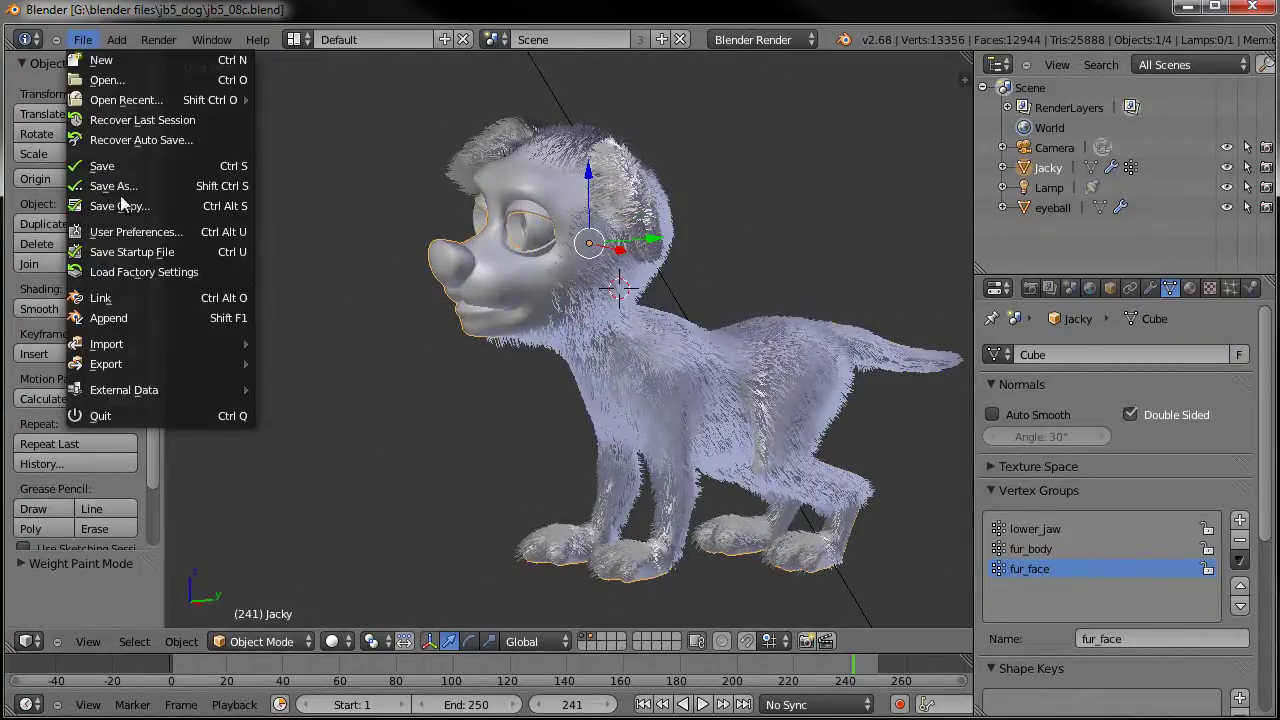
pyautogui.click(126, 317)
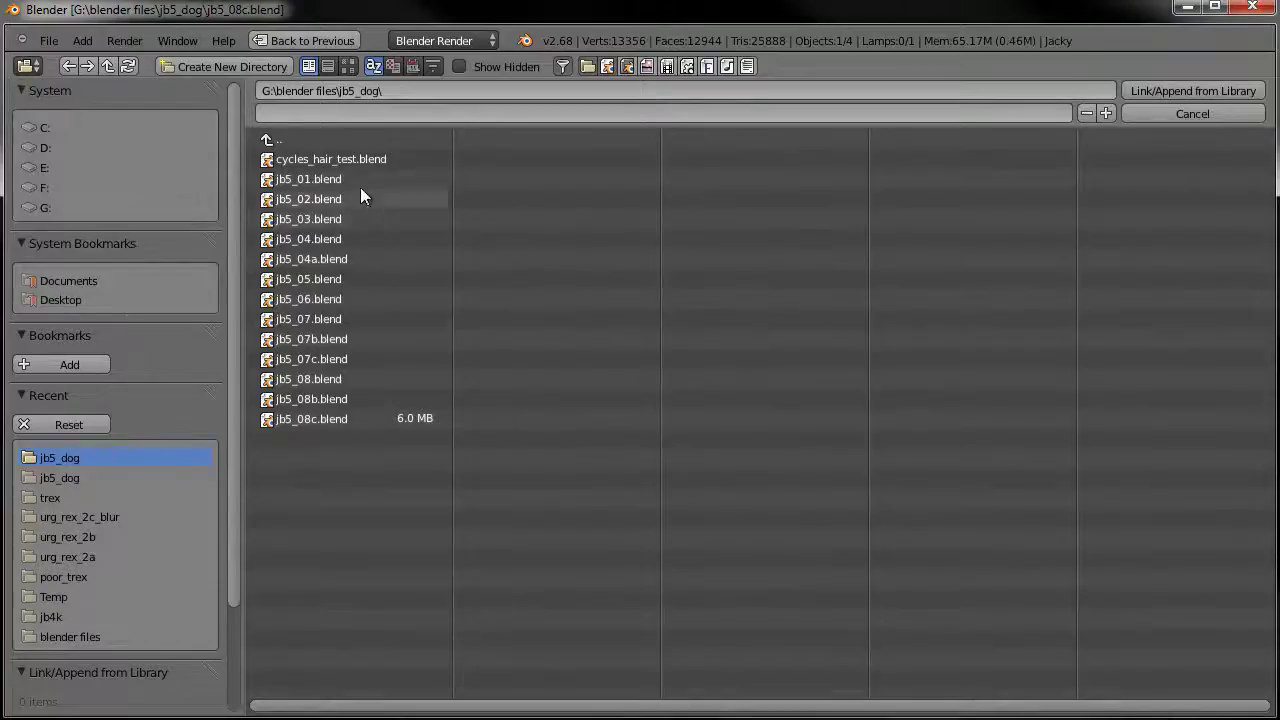
pyautogui.click(310, 361)
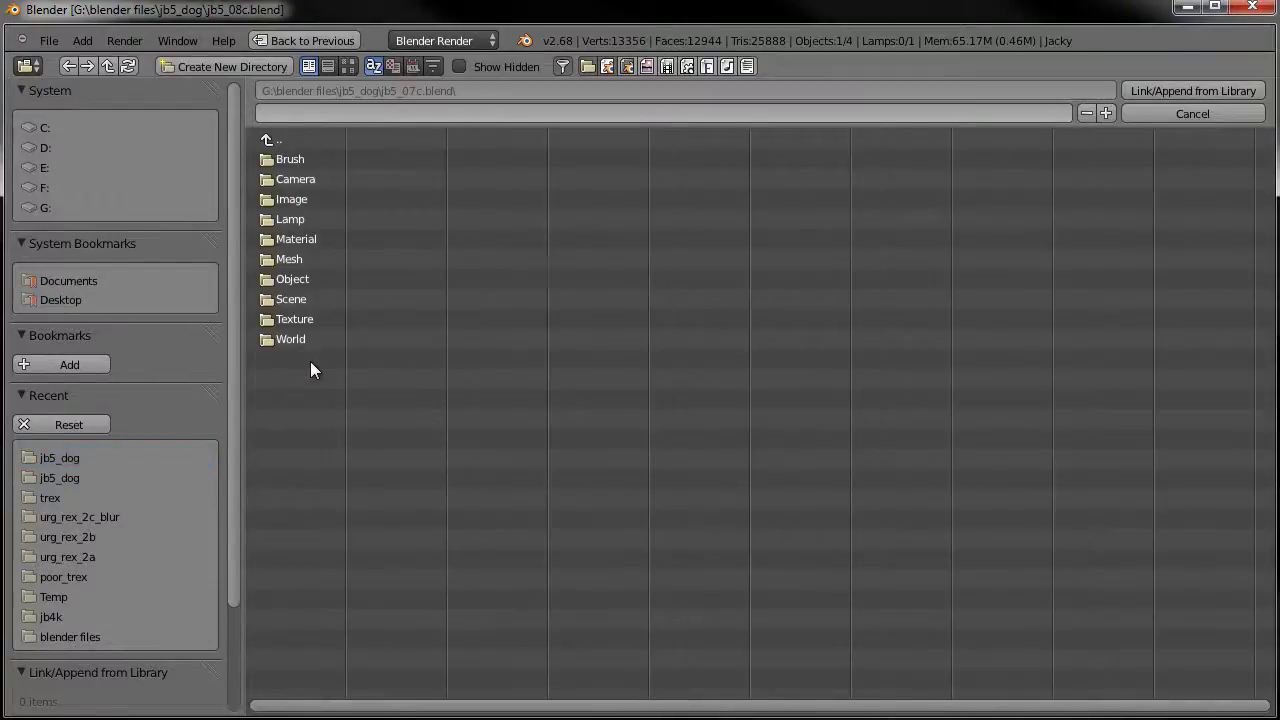
pyautogui.click(277, 137)
pyautogui.click(345, 399)
pyautogui.click(300, 260)
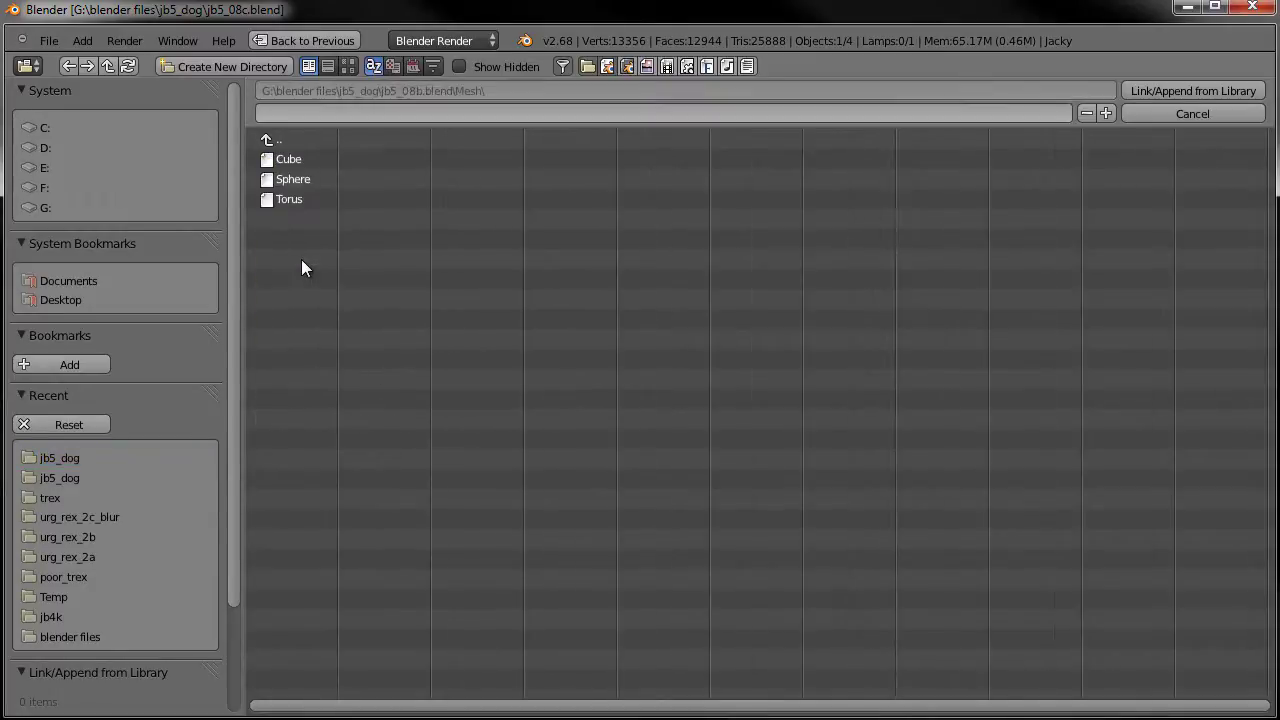
pyautogui.click(285, 137)
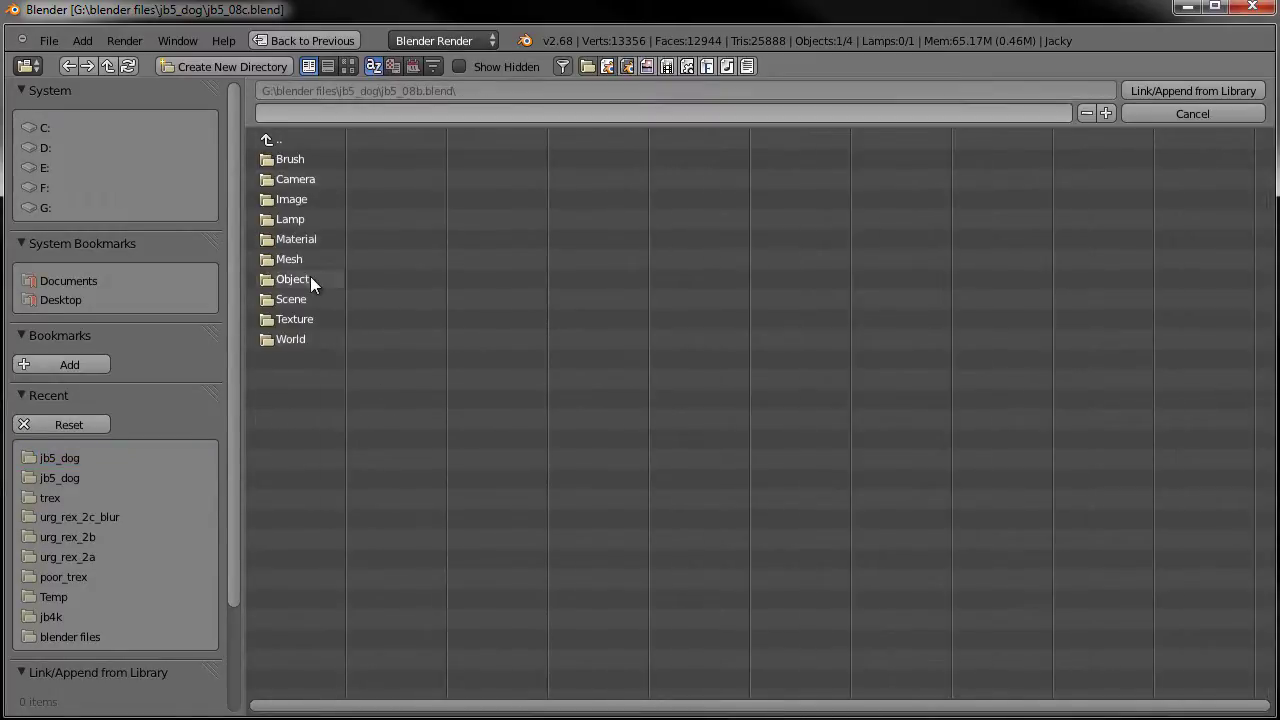
pyautogui.click(312, 274)
pyautogui.click(287, 242)
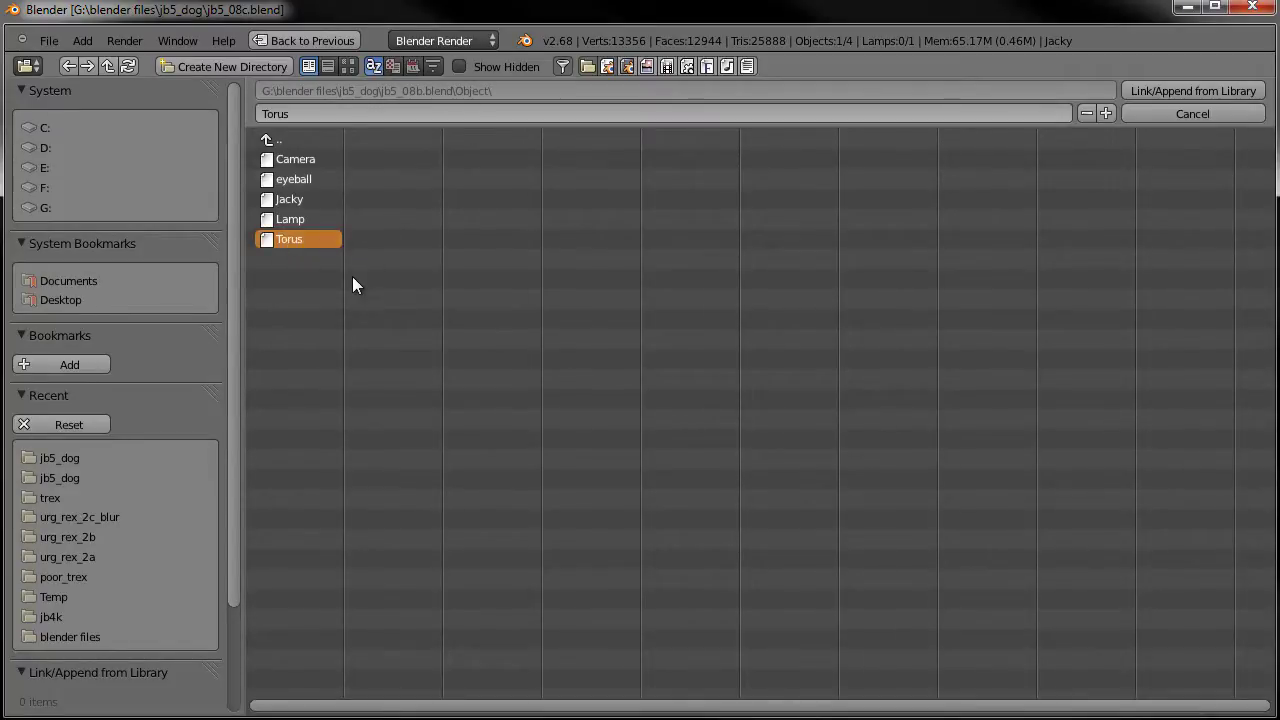
pyautogui.click(1171, 91)
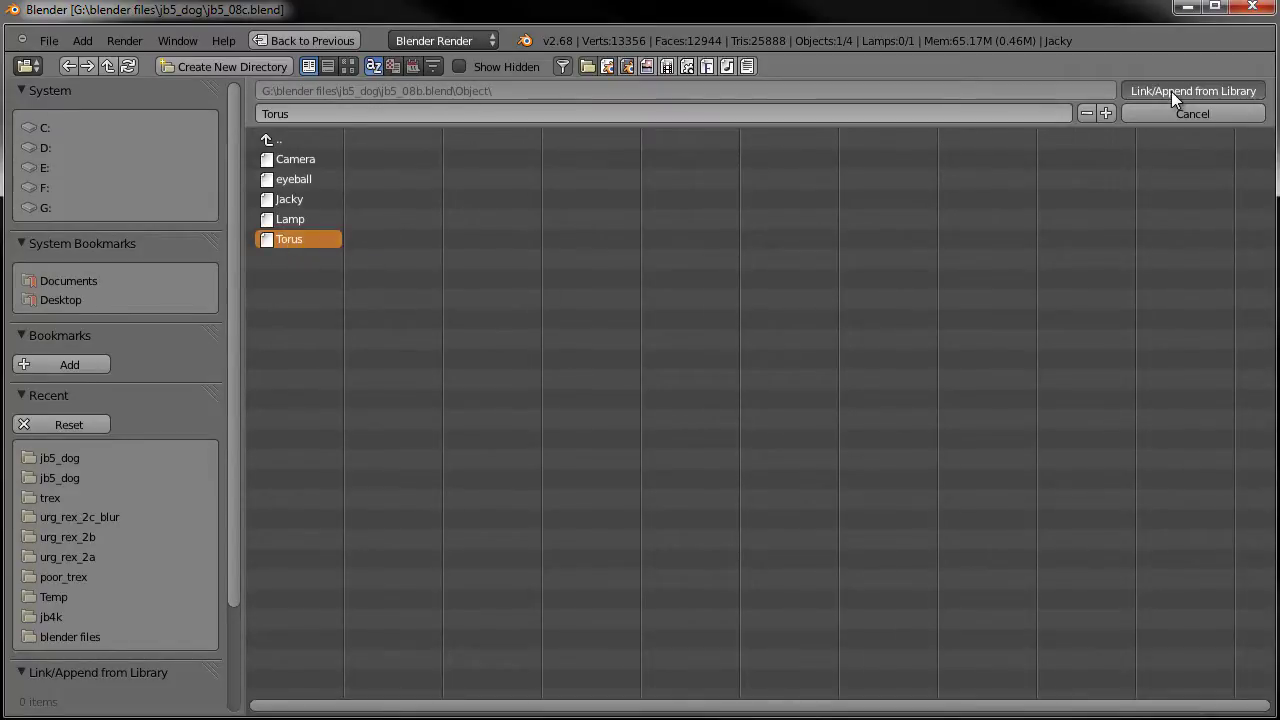
# Select the appended collar to check its placement and materials, and save over jb5_08c.blend.
pyautogui.moveTo(881, 269); pyautogui.dragTo(1133, 332, button='middle')
pyautogui.click(1189, 288)
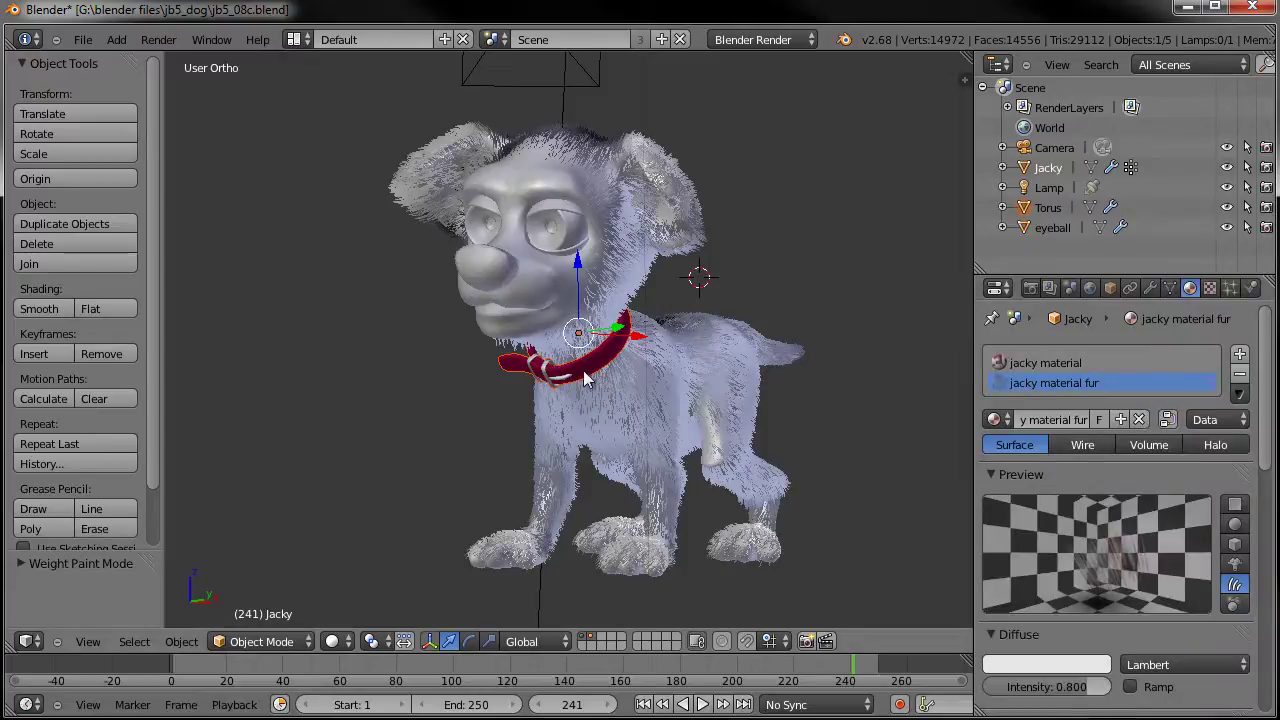
pyautogui.rightClick(551, 386)
pyautogui.press('a')
pyautogui.press('KP_6')
pyautogui.press('KP_6')
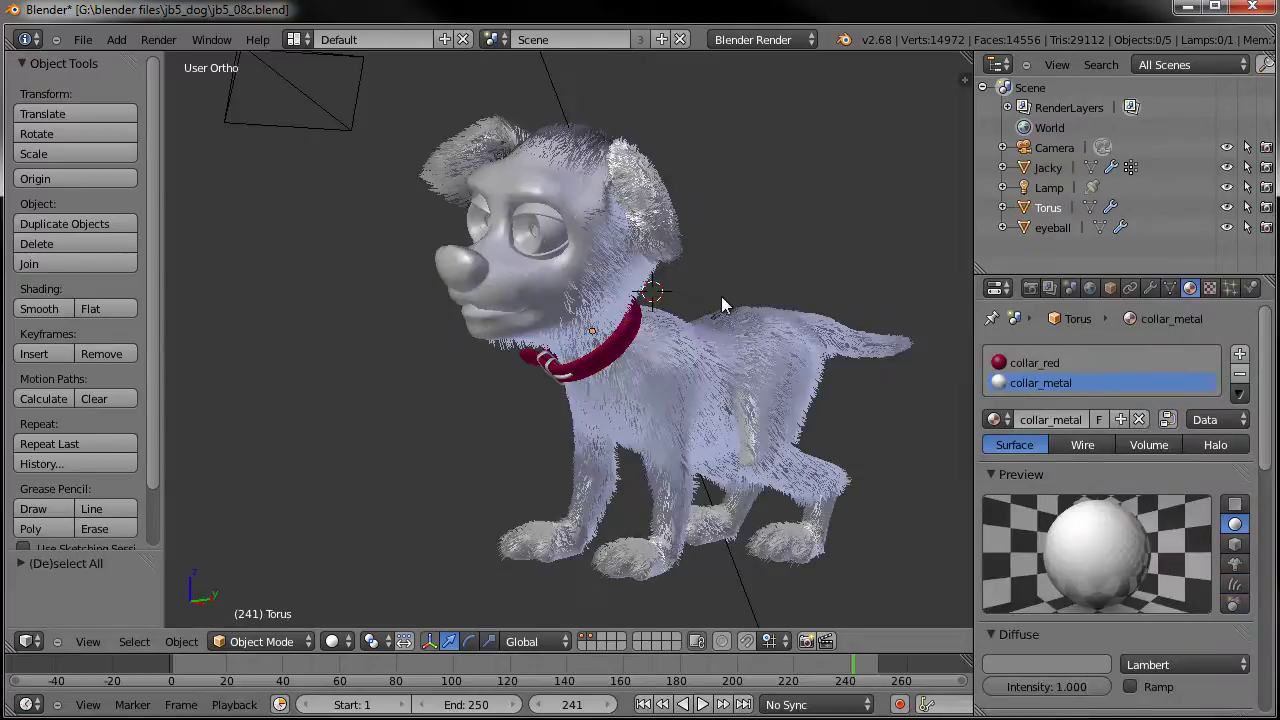
pyautogui.rightClick(561, 380)
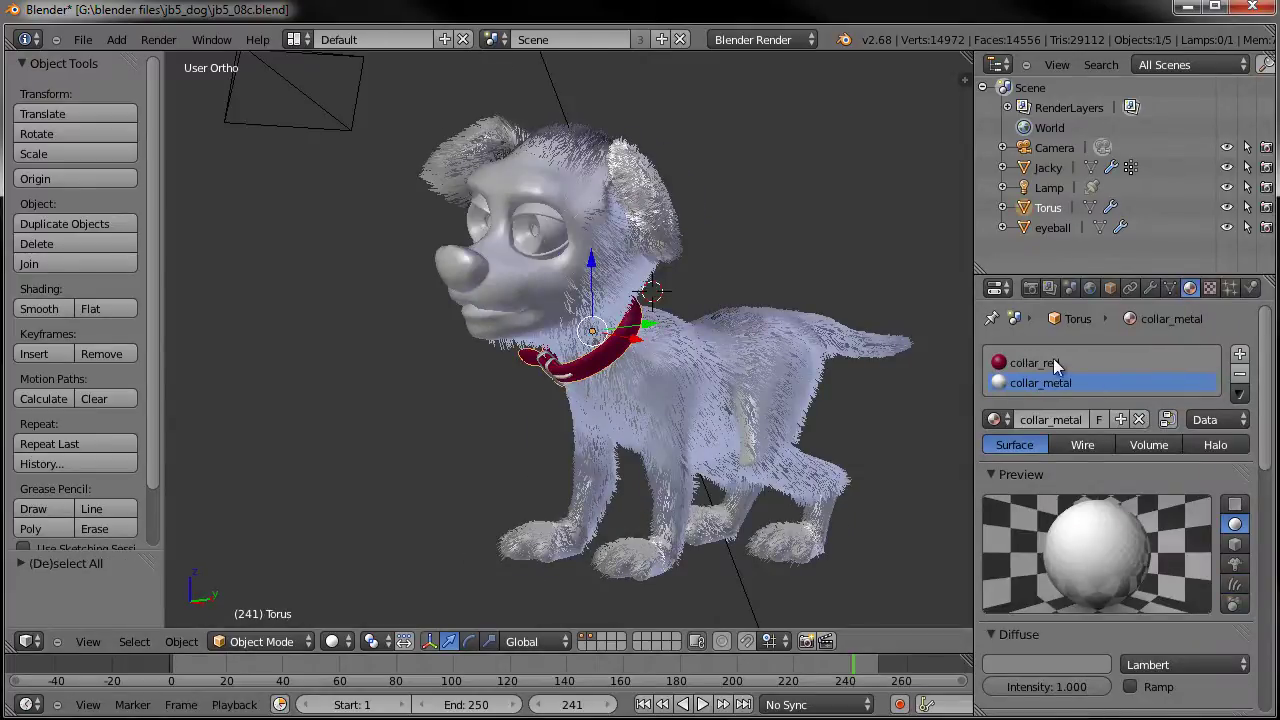
pyautogui.moveTo(412, 315); pyautogui.dragTo(620, 352, button='middle')
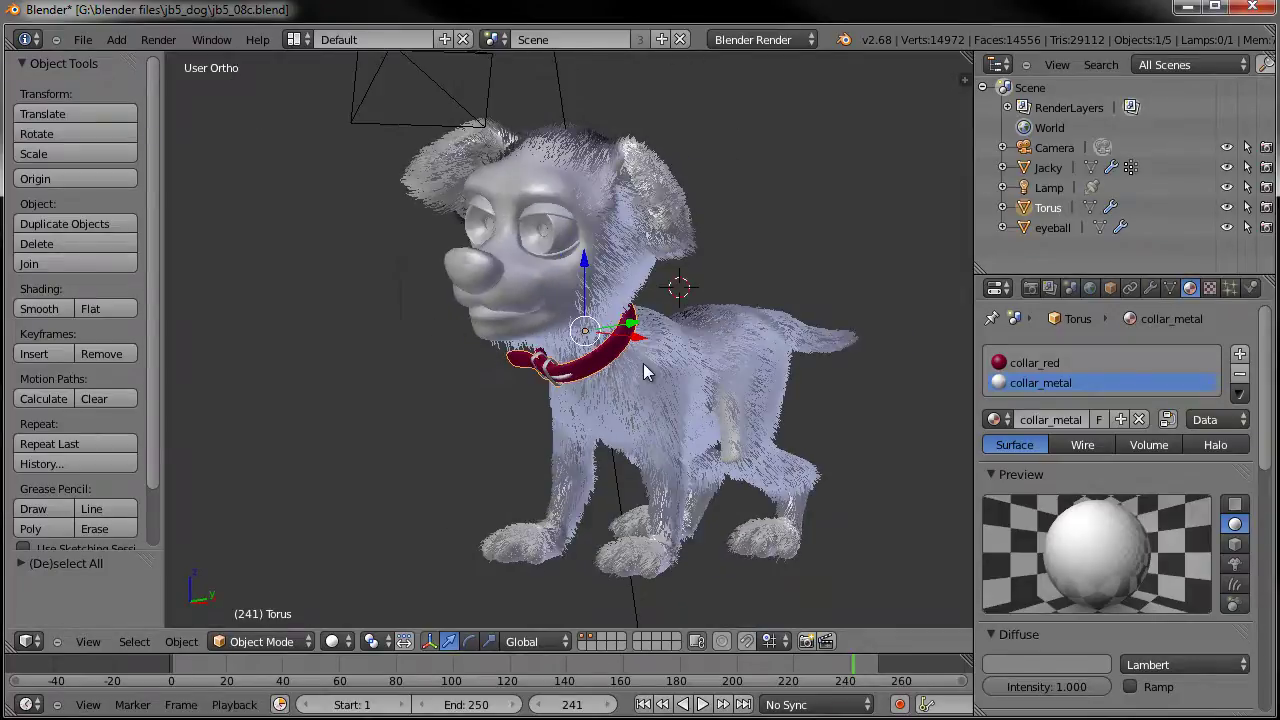
pyautogui.hotkey('ctrl', 's')
pyautogui.click(643, 366)
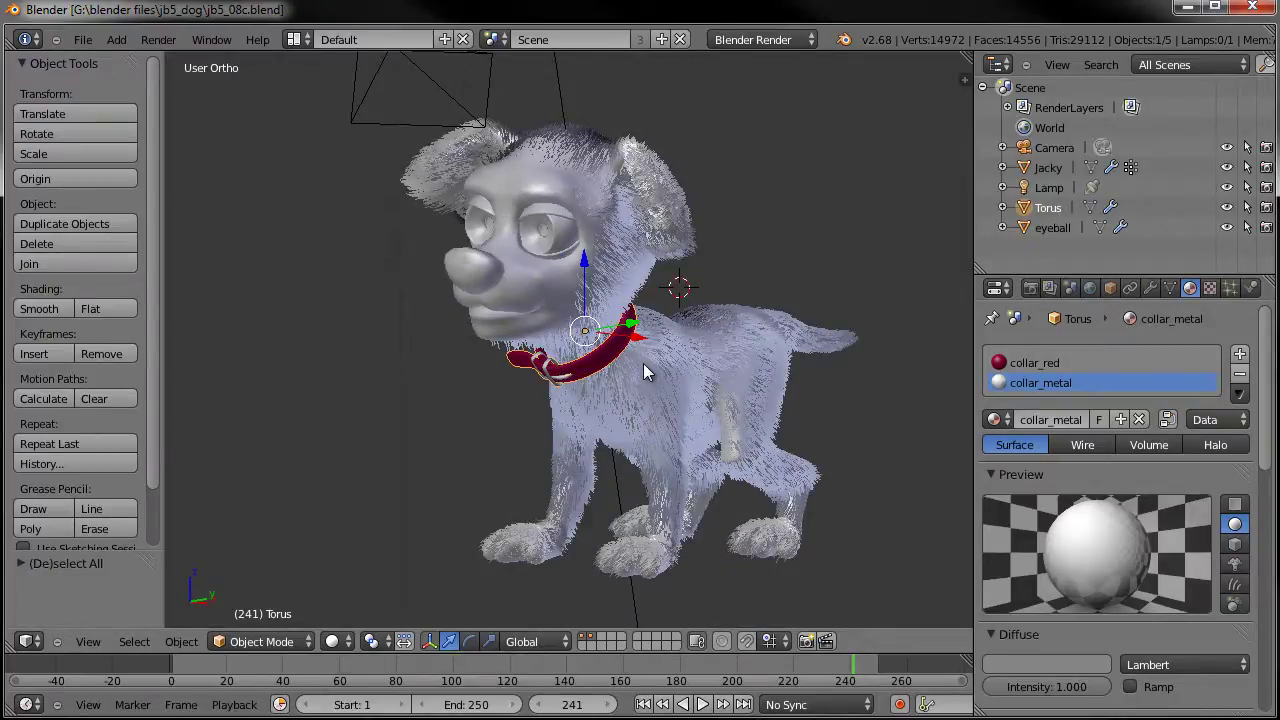
# Shift the camera while looking through it to adjust the framing of the dog.
pyautogui.press('KP_0')
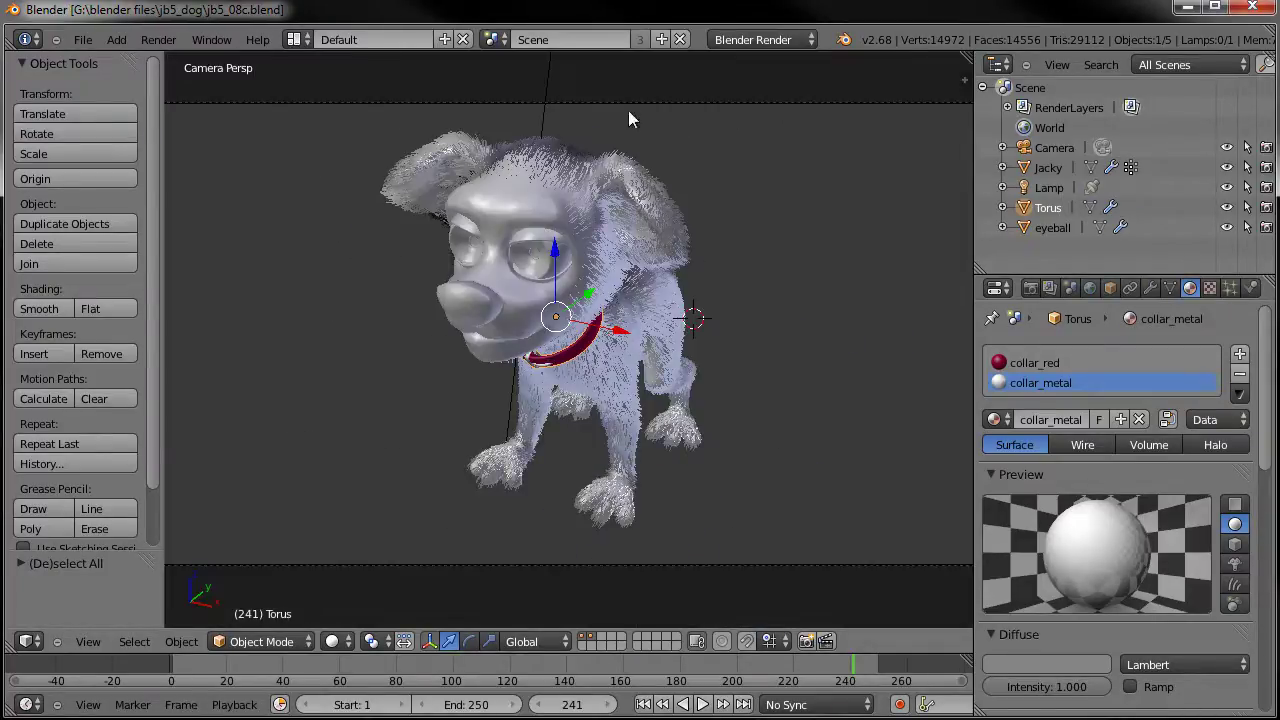
pyautogui.rightClick(635, 103)
pyautogui.press('g')
pyautogui.click(610, 242)
# Place the 3D cursor over the dog's upper back in side view and add a plain axes empty there.
pyautogui.press('KP_3')
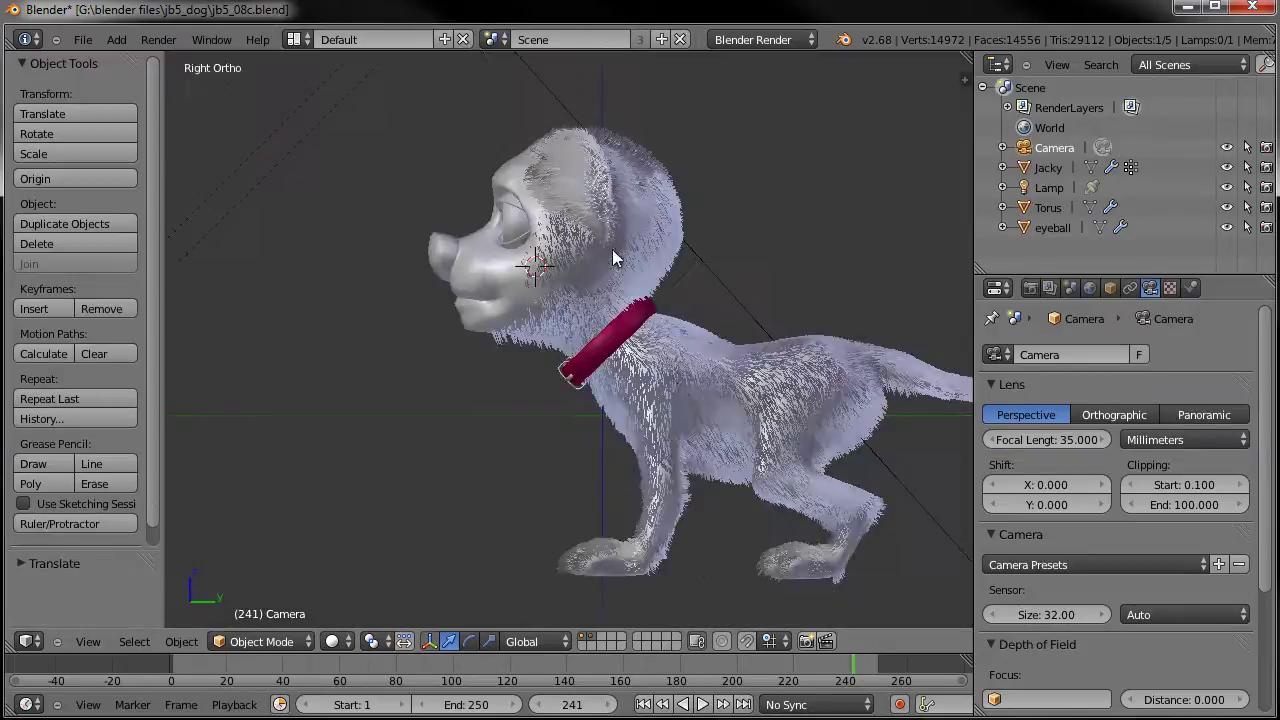
pyautogui.scroll(-5, 657, 314)
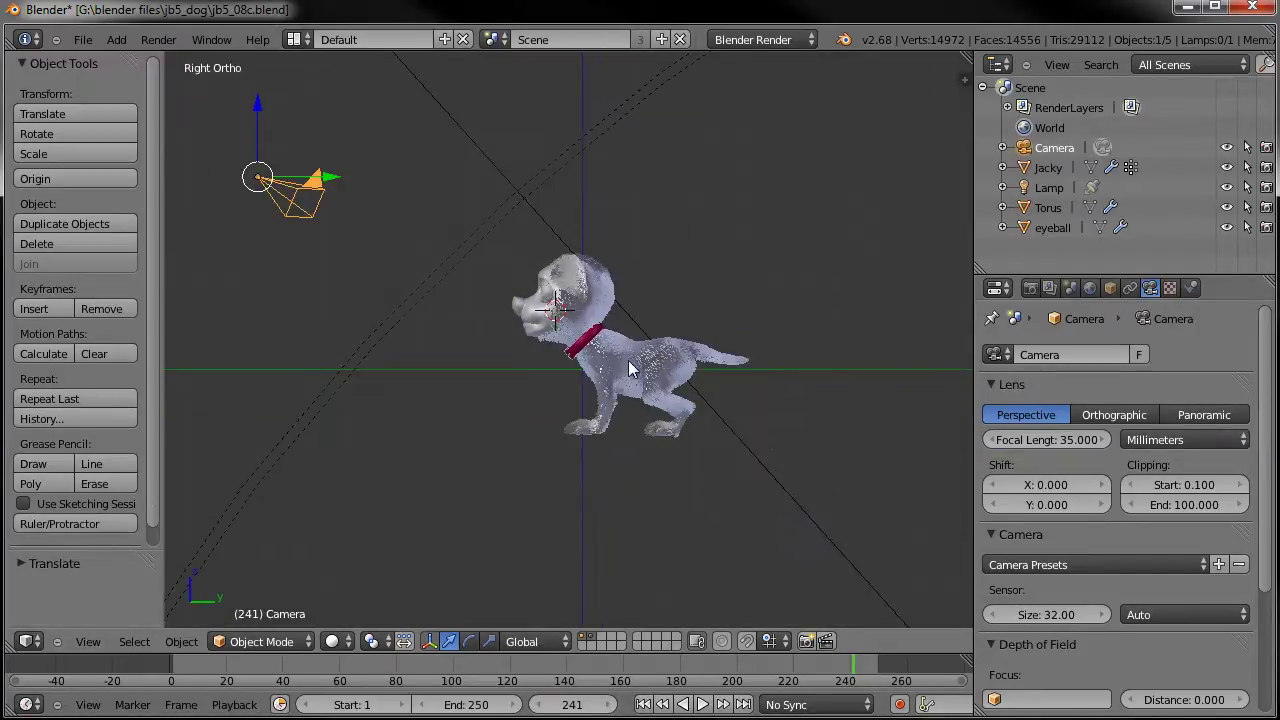
pyautogui.click(631, 321)
pyautogui.moveTo(651, 337); pyautogui.dragTo(729, 320, button='middle')
pyautogui.hotkey('shift', 'a')
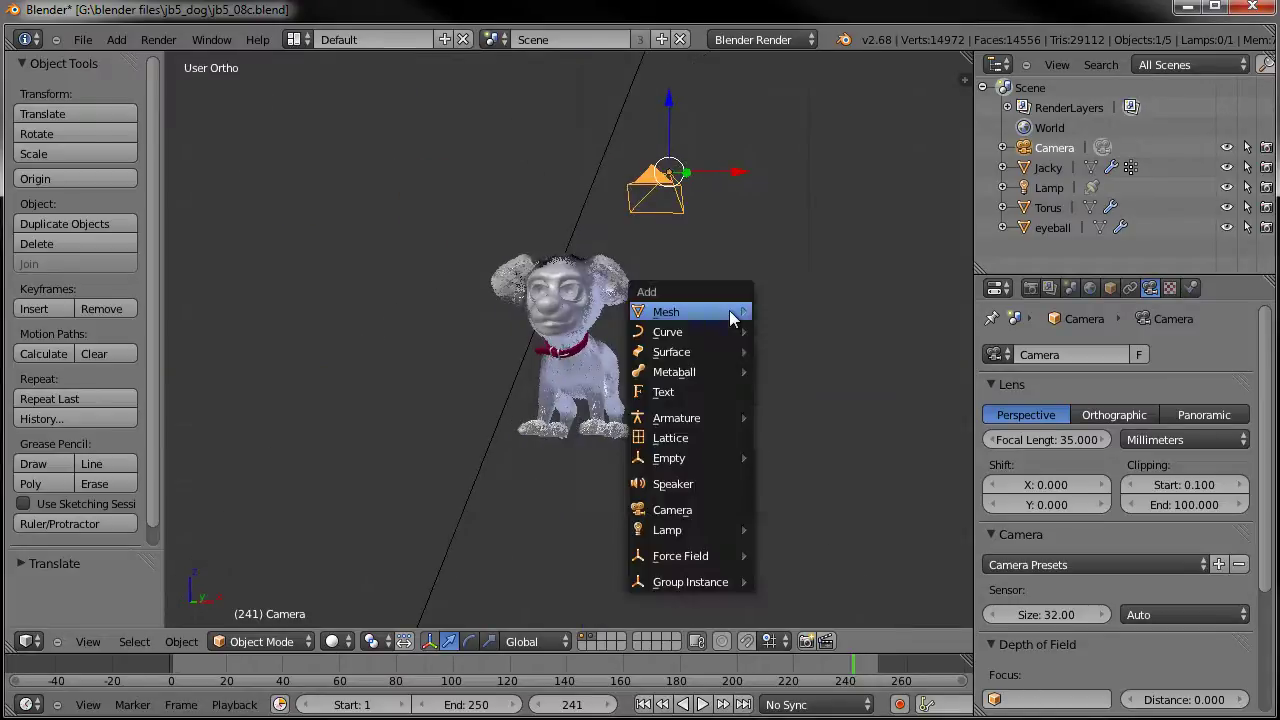
pyautogui.moveTo(707, 466)
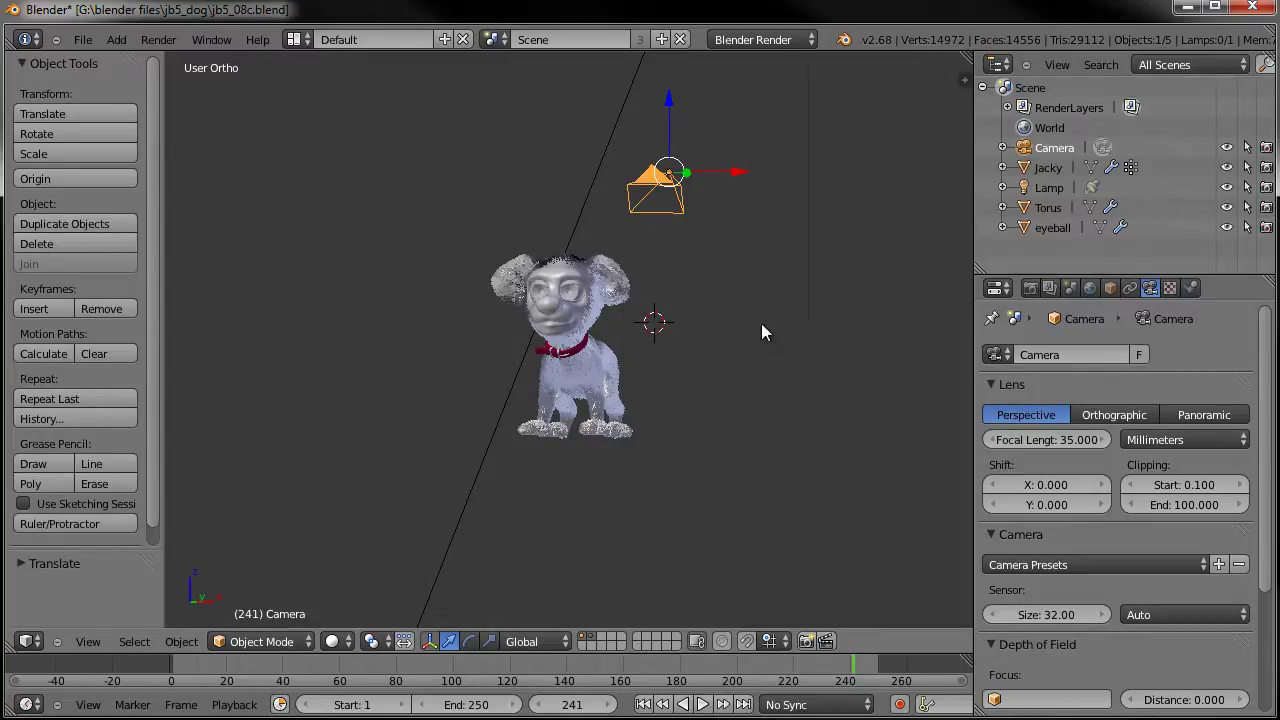
pyautogui.hotkey('shift', 'a')
pyautogui.moveTo(717, 438)
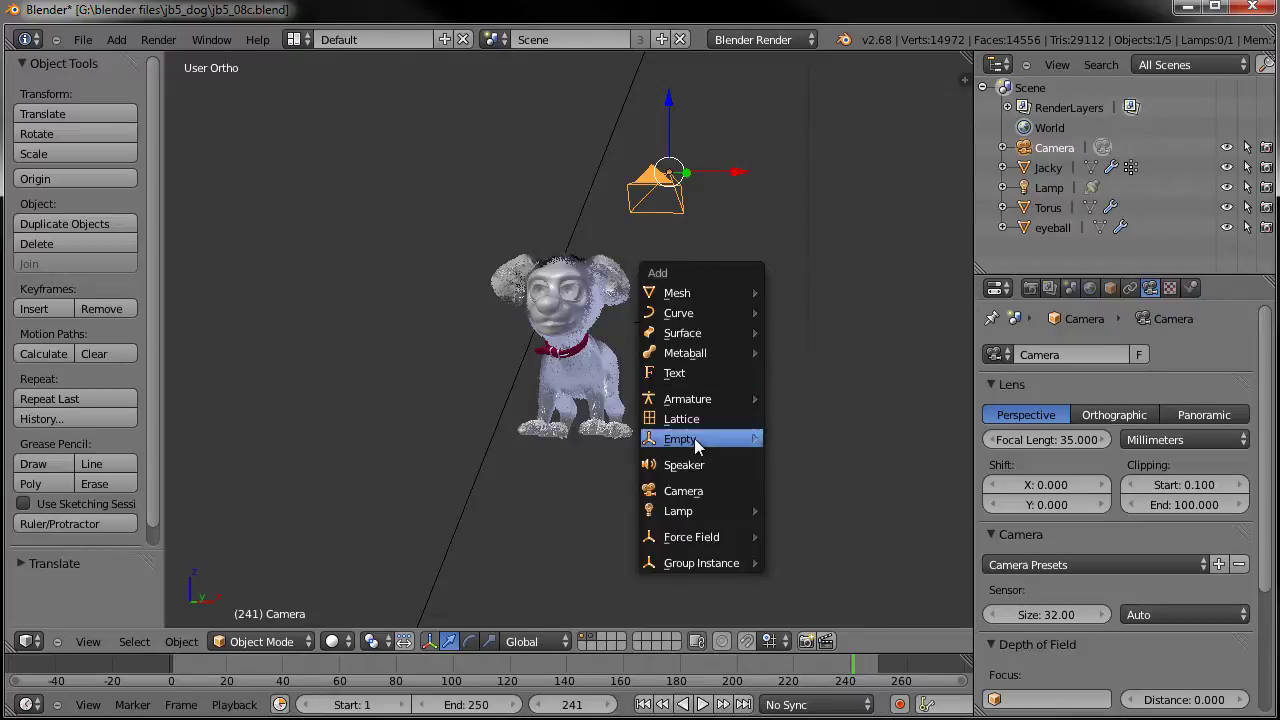
pyautogui.click(826, 442)
# Make the camera follow the empty with a Track To constraint.
pyautogui.moveTo(752, 324); pyautogui.dragTo(737, 278, button='middle')
pyautogui.rightClick(704, 268)
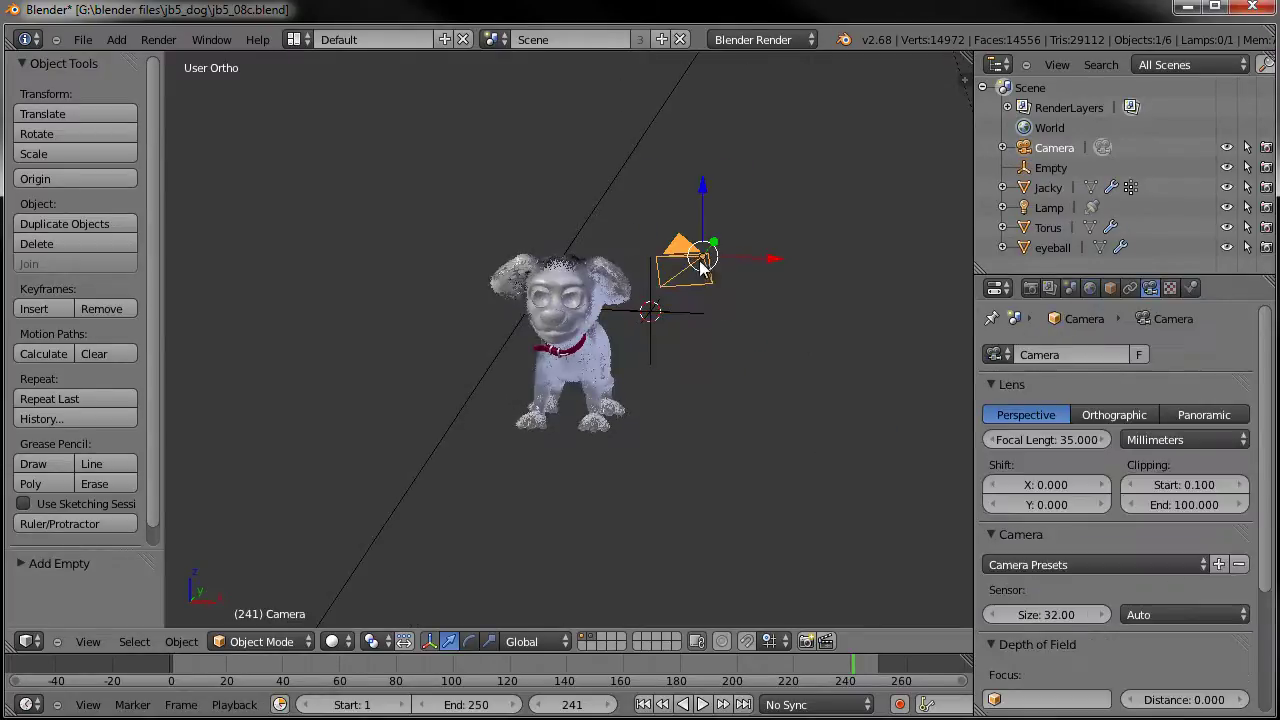
pyautogui.keyDown('shift'); pyautogui.rightClick(752, 388); pyautogui.keyUp('shift')
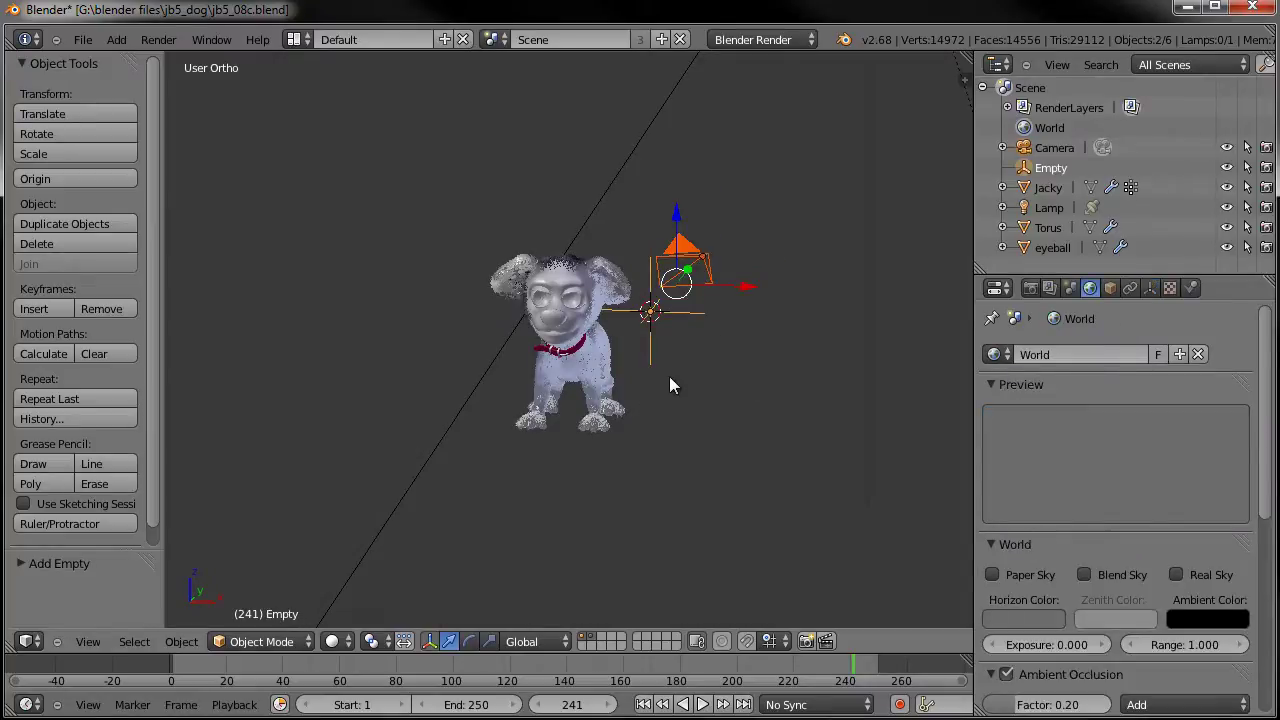
pyautogui.hotkey('ctrl', 't')
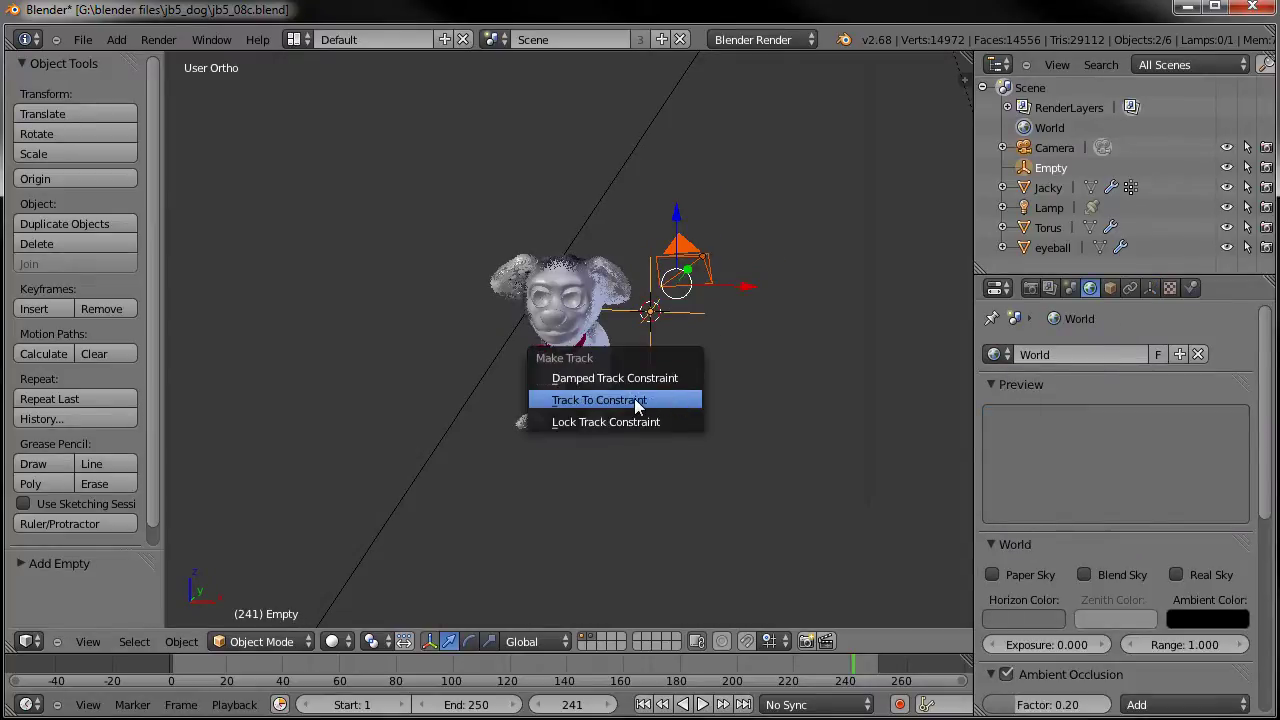
pyautogui.click(634, 398)
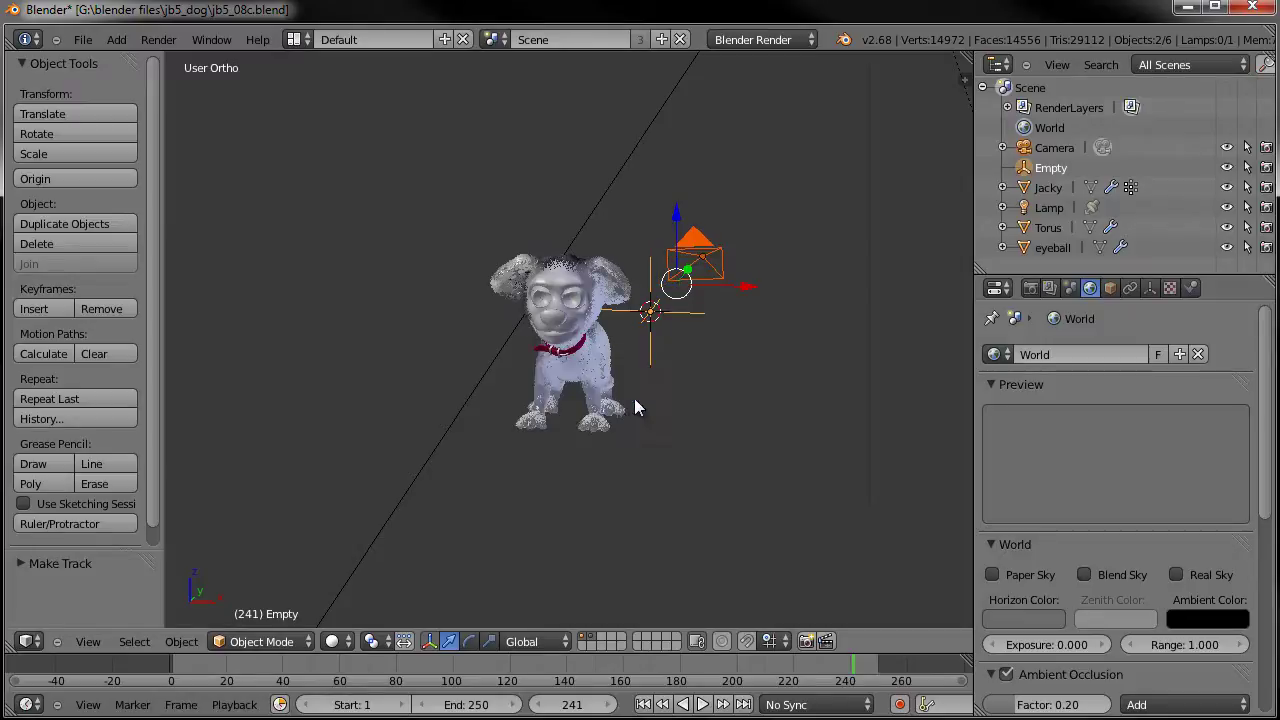
# Move the empty onto the dog's neck near the collar, positioning it in side and front views.
pyautogui.rightClick(654, 314)
pyautogui.press('g')
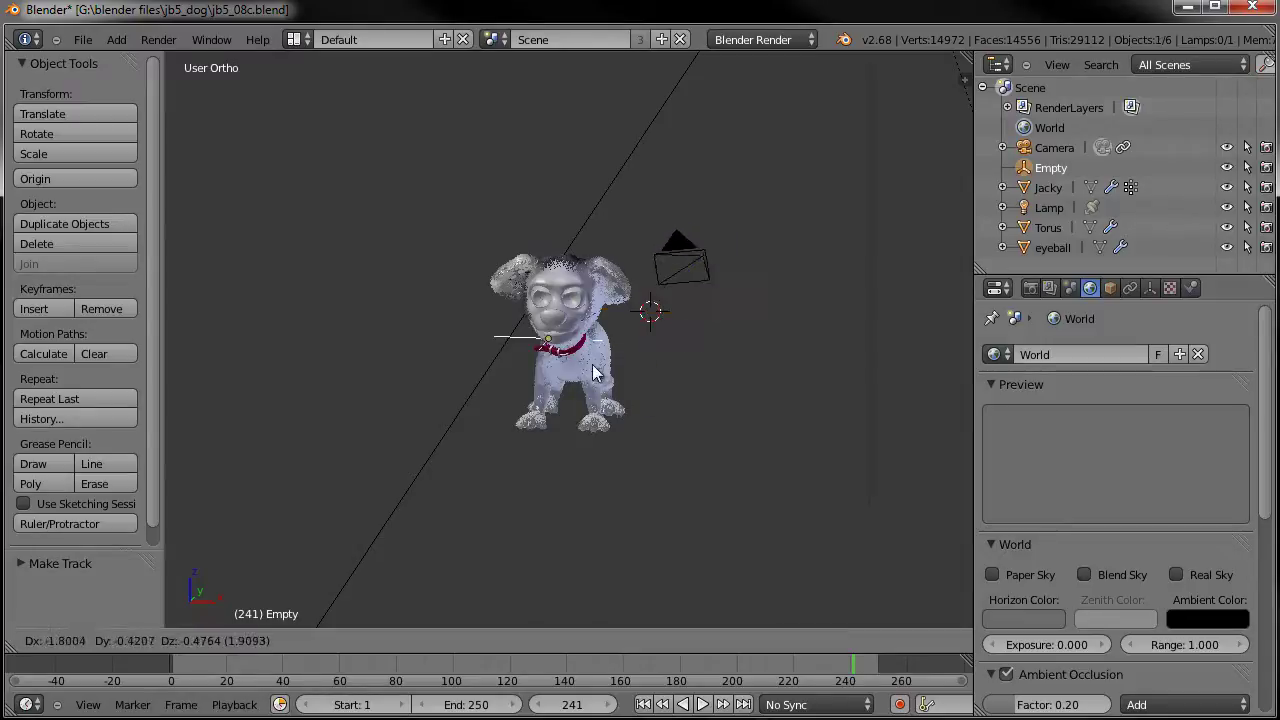
pyautogui.click(597, 217)
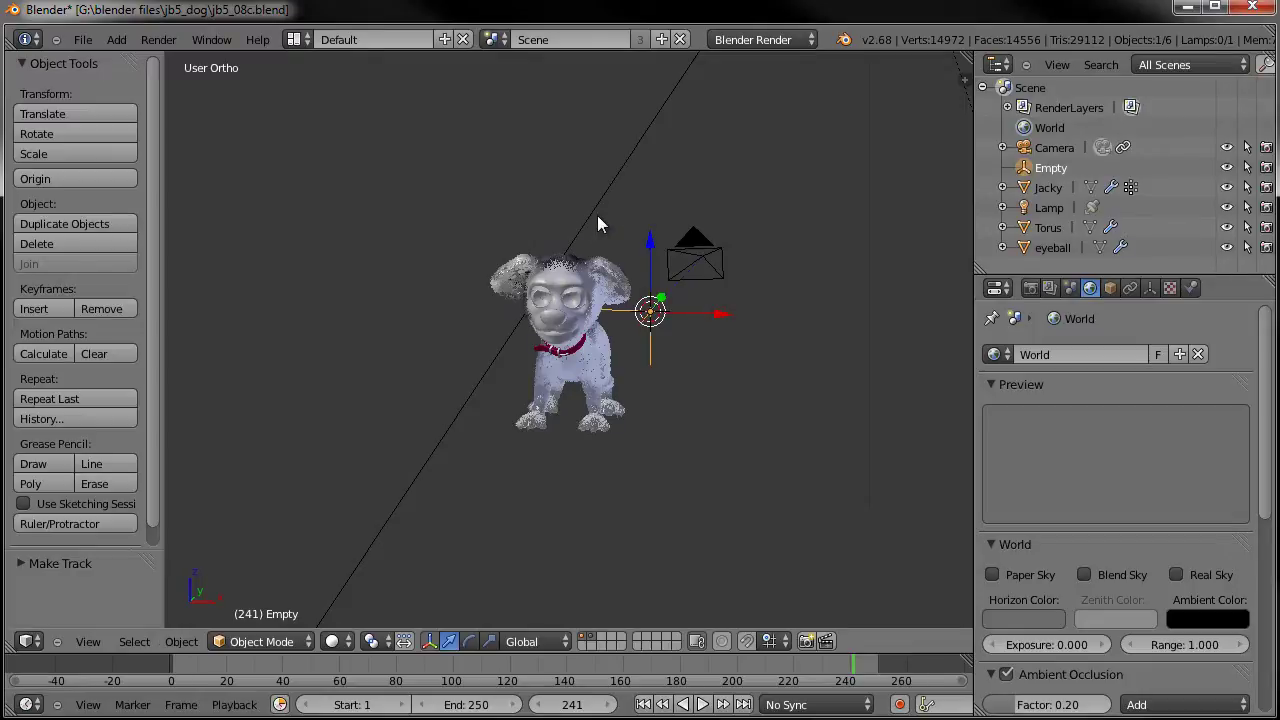
pyautogui.press('KP_3')
pyautogui.press('g')
pyautogui.click(555, 243)
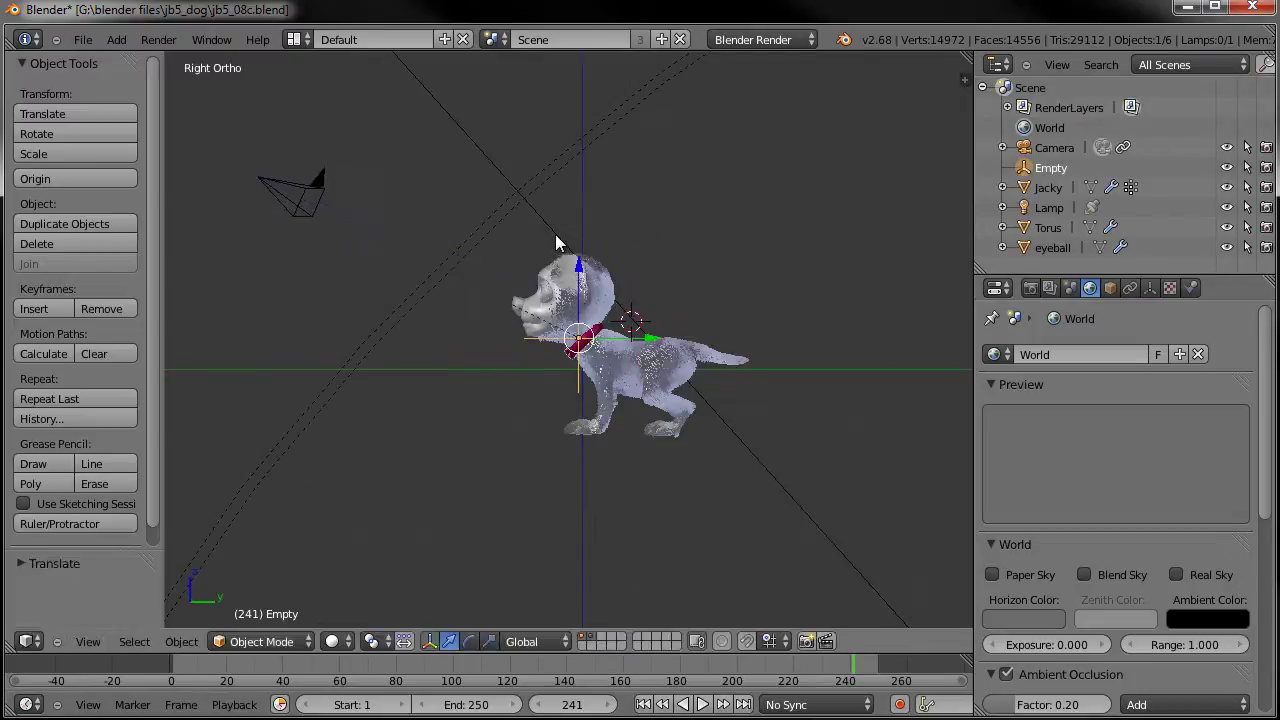
pyautogui.press('KP_1')
pyautogui.press('g')
pyautogui.click(494, 240)
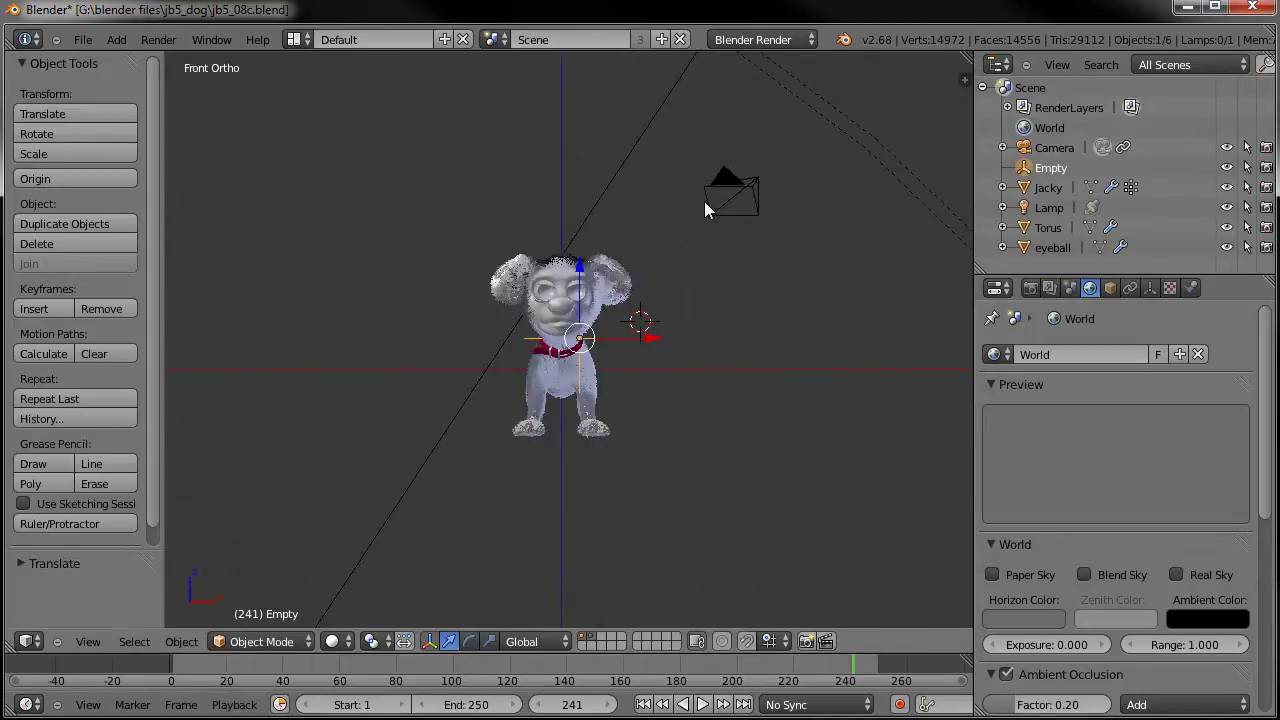
# Lower the camera and pull it back along its local Z axis so the whole dog fits the frame.
pyautogui.press('KP_0')
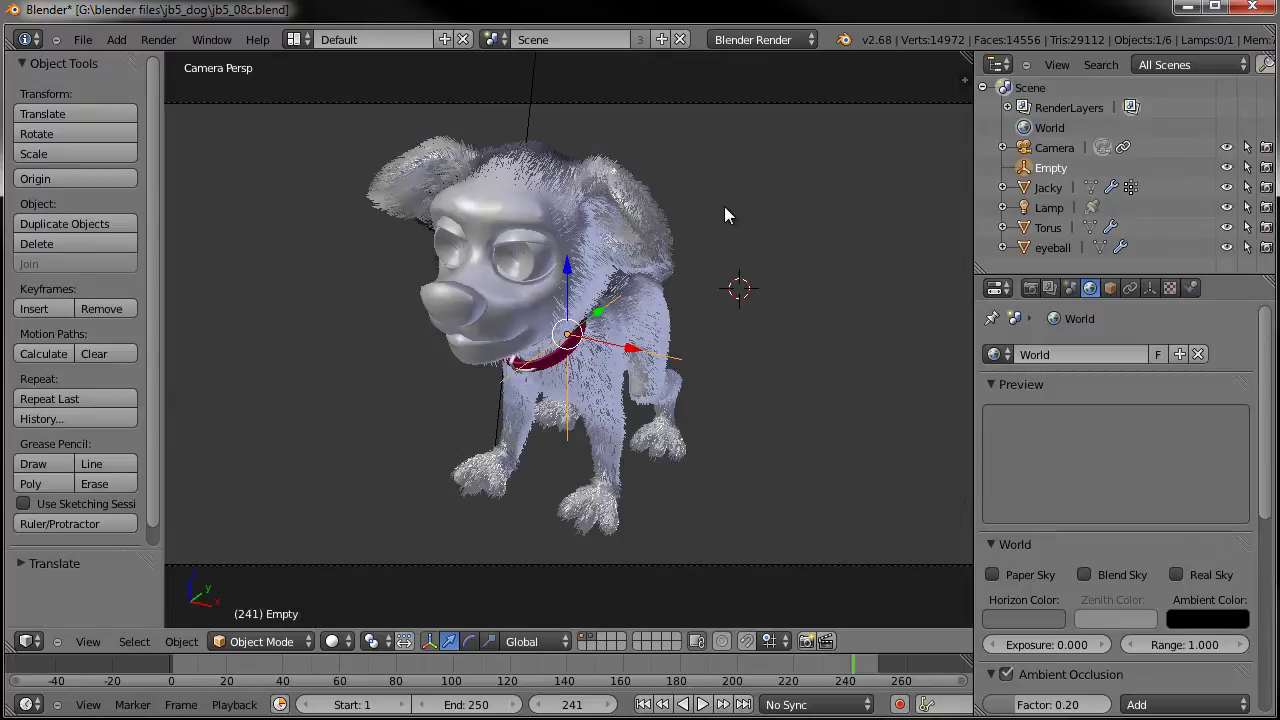
pyautogui.rightClick(691, 101)
pyautogui.press('g')
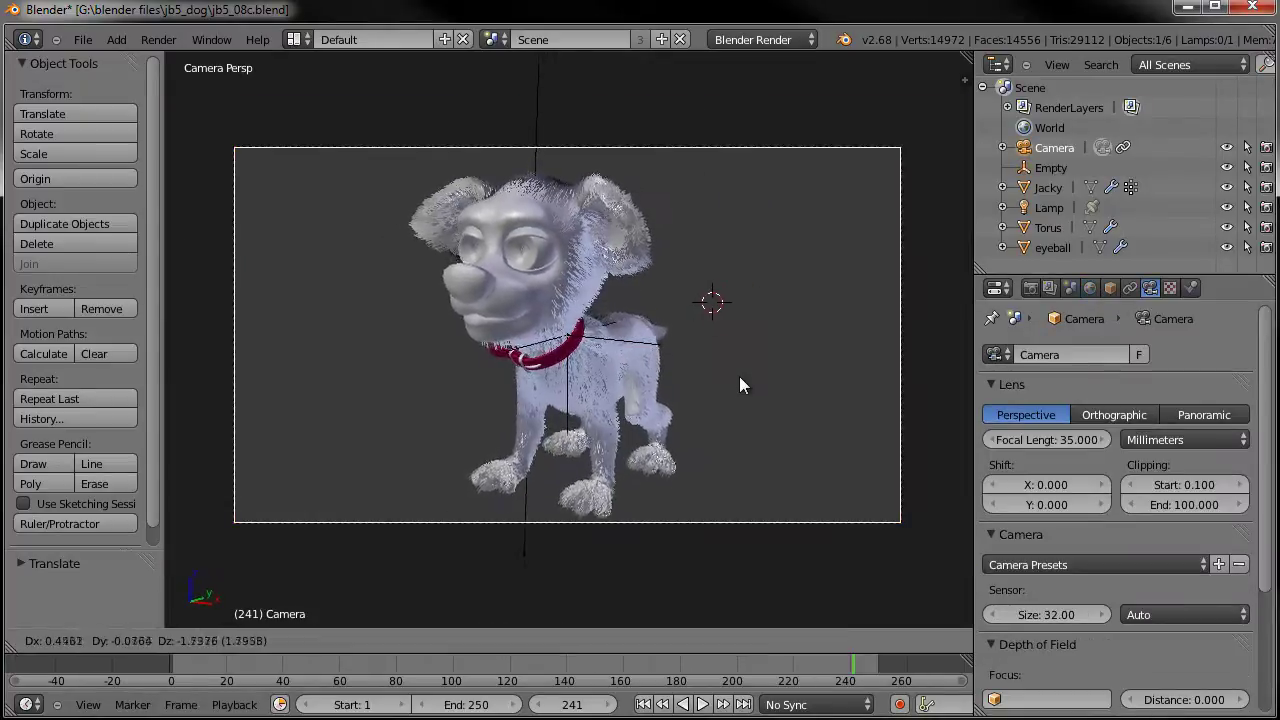
pyautogui.press('z')
pyautogui.press('z')
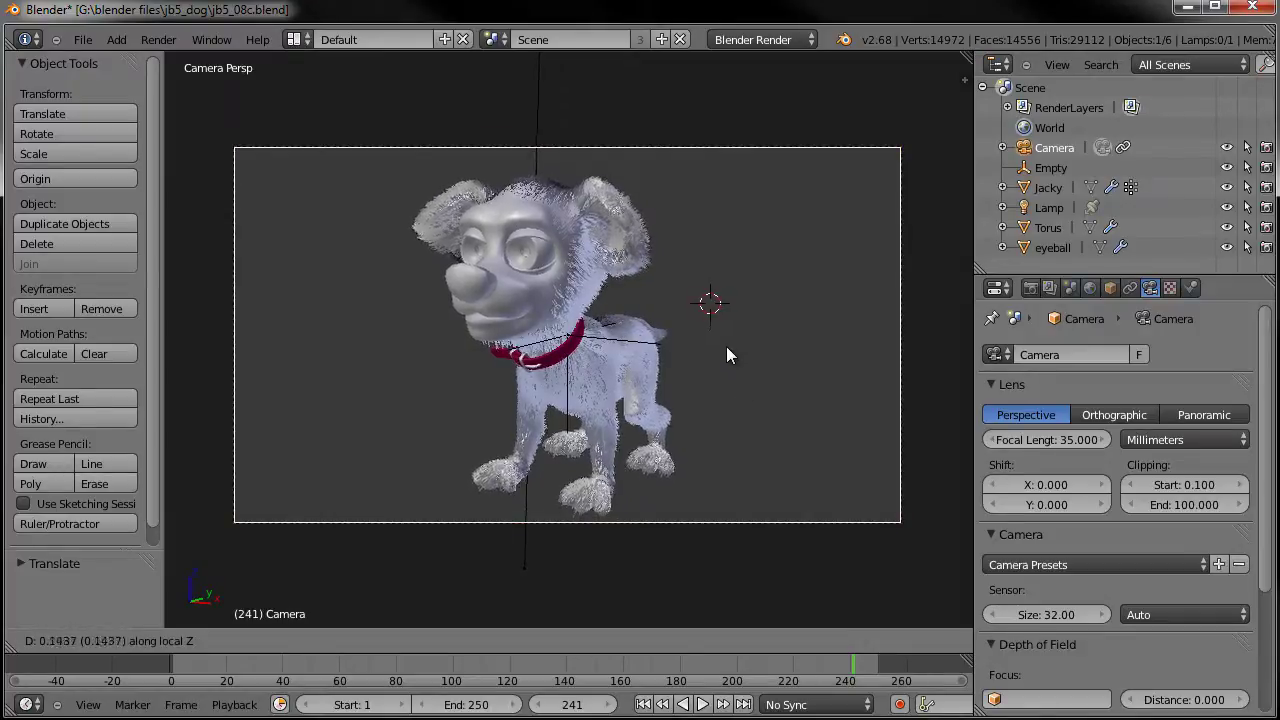
pyautogui.click(730, 377)
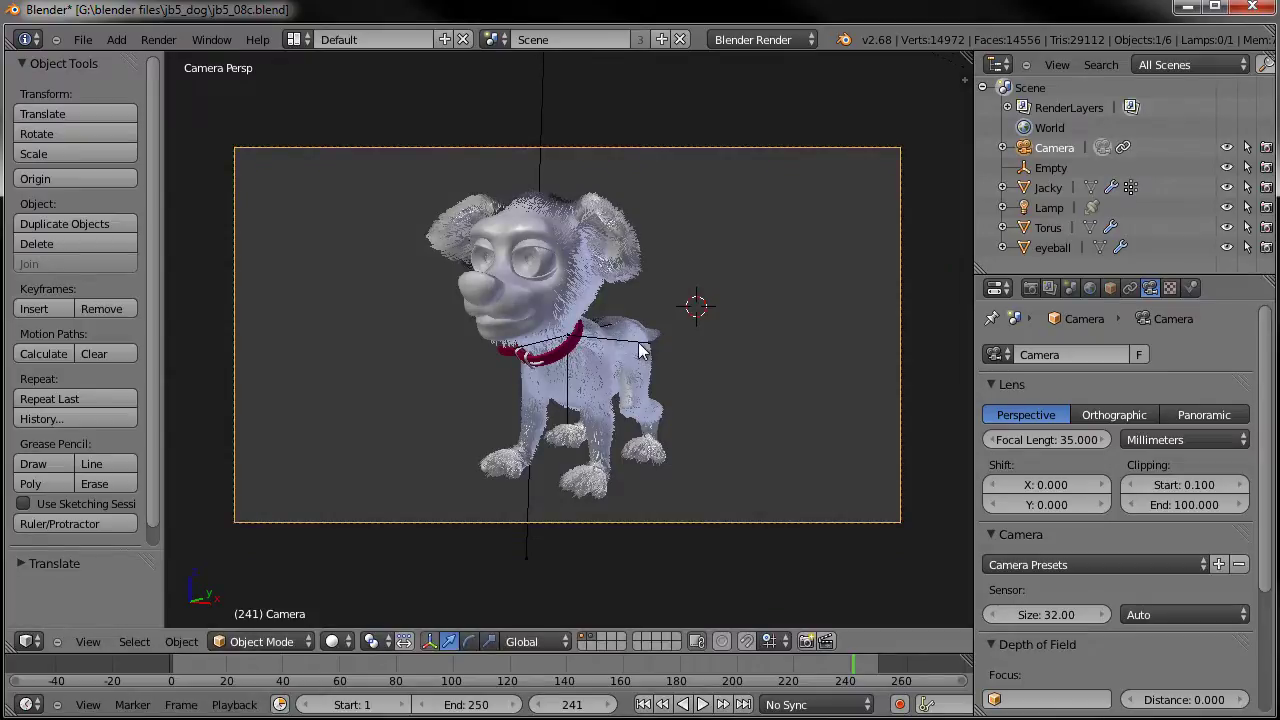
# Shift the empty slightly to recentre the dog in the camera frame, and save over jb5_08c.blend.
pyautogui.rightClick(640, 350)
pyautogui.press('g')
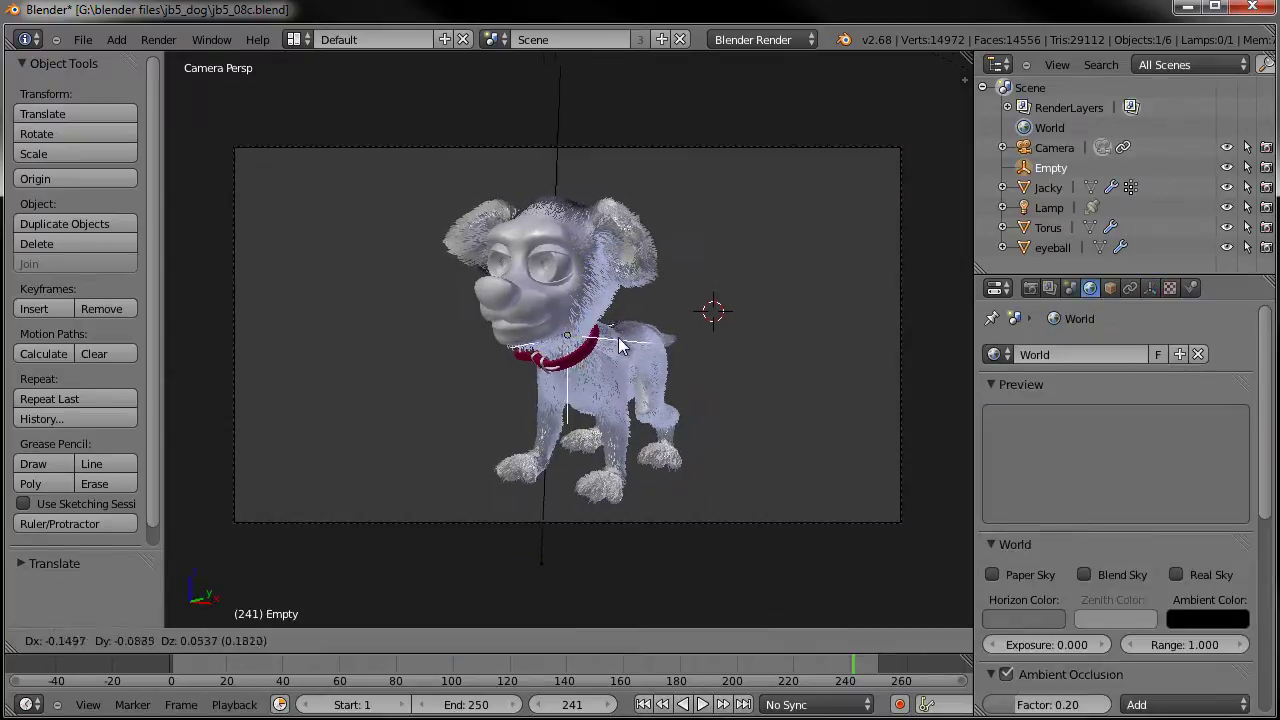
pyautogui.click(729, 342)
pyautogui.hotkey('ctrl', 's')
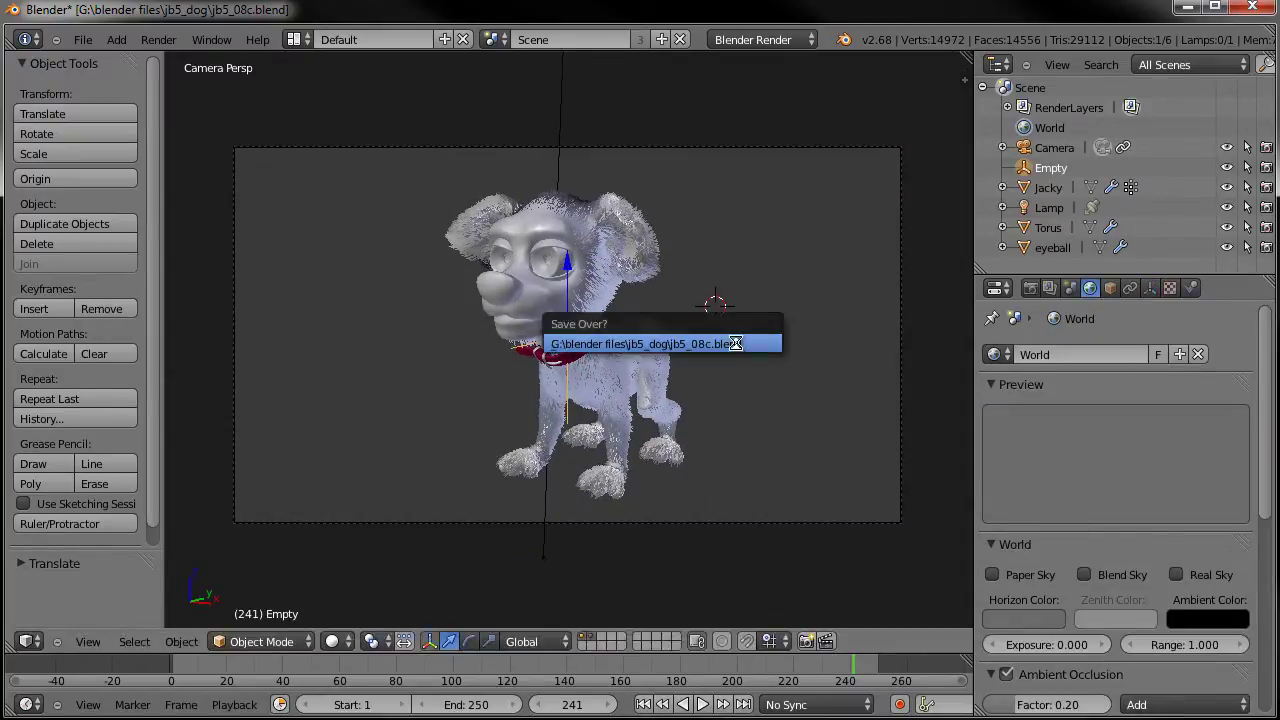
pyautogui.click(736, 344)
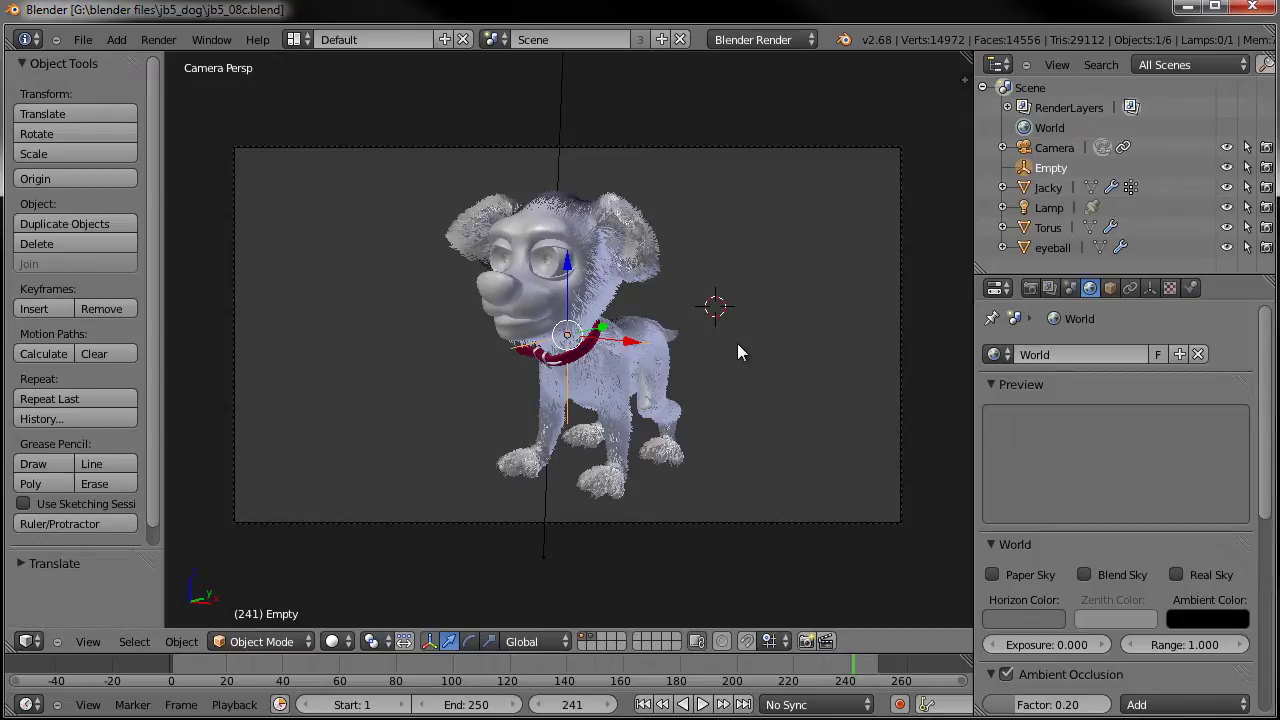
# Select the eyeball and examine the diffuse, specular, transparency and mirror settings of its jacky eyeballs and jacky eyeball lens materials.
pyautogui.scroll(4, 616, 372)
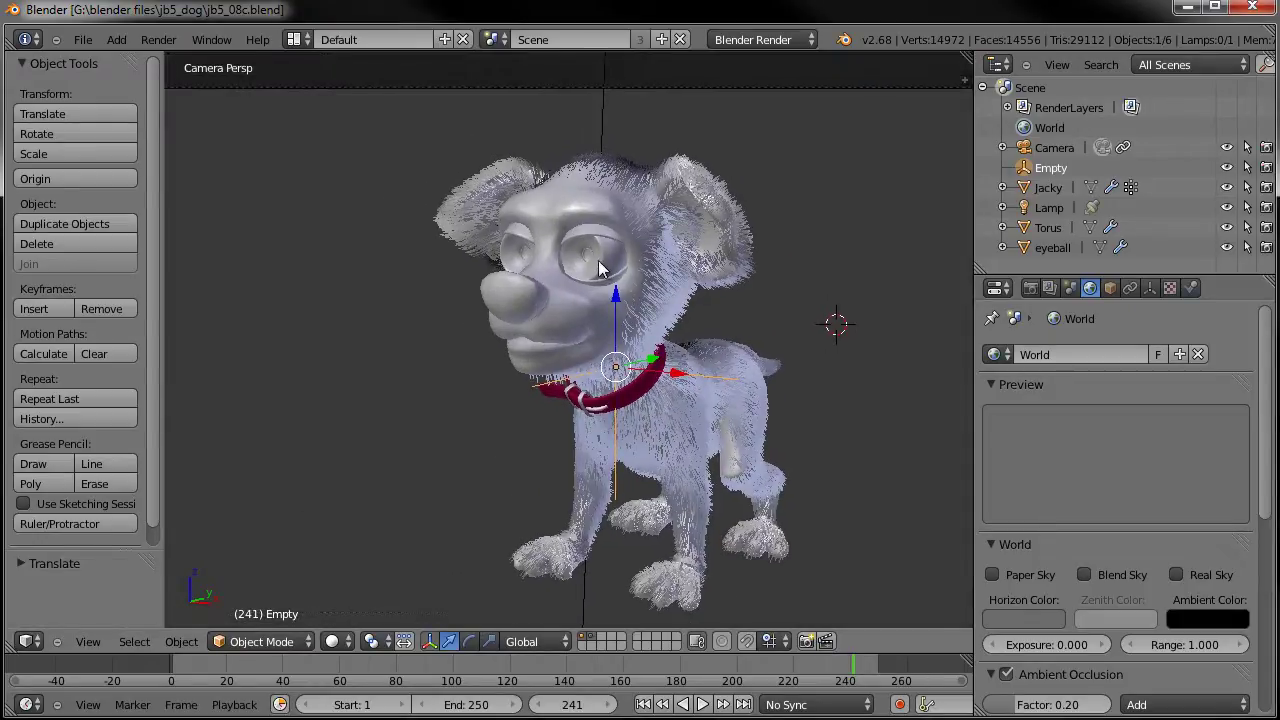
pyautogui.rightClick(595, 261)
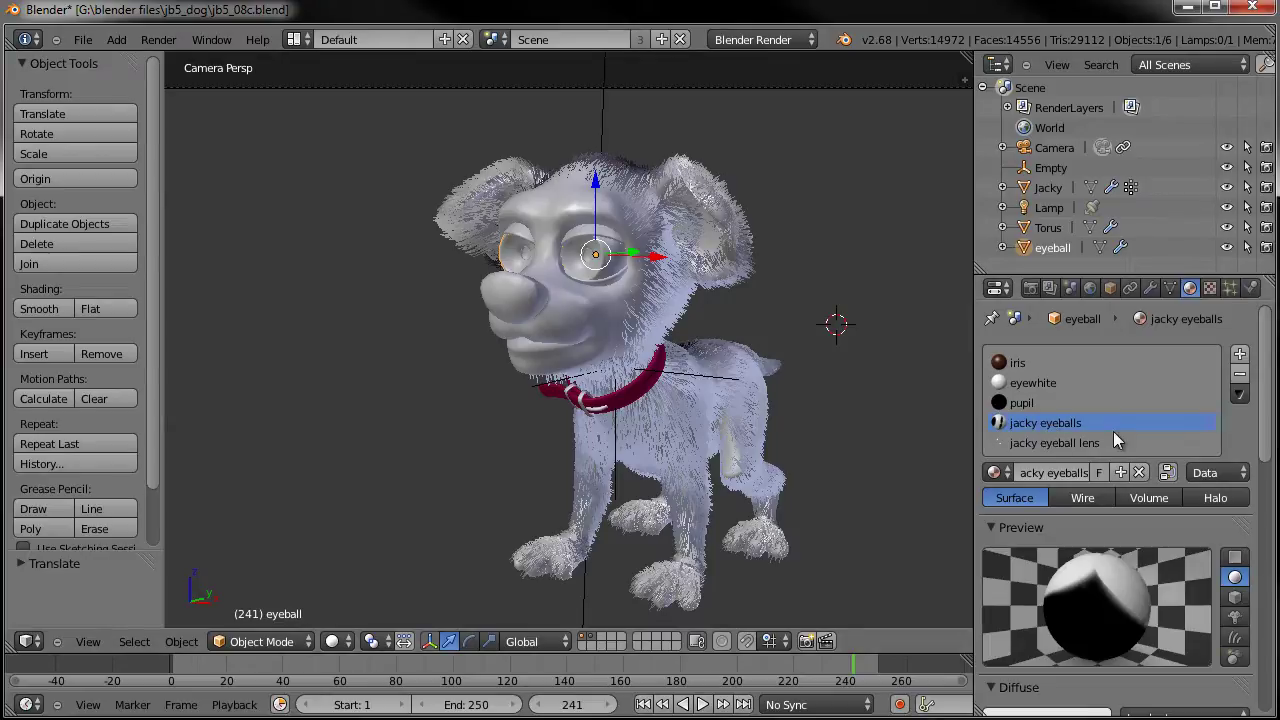
pyautogui.scroll(-5, 1103, 417)
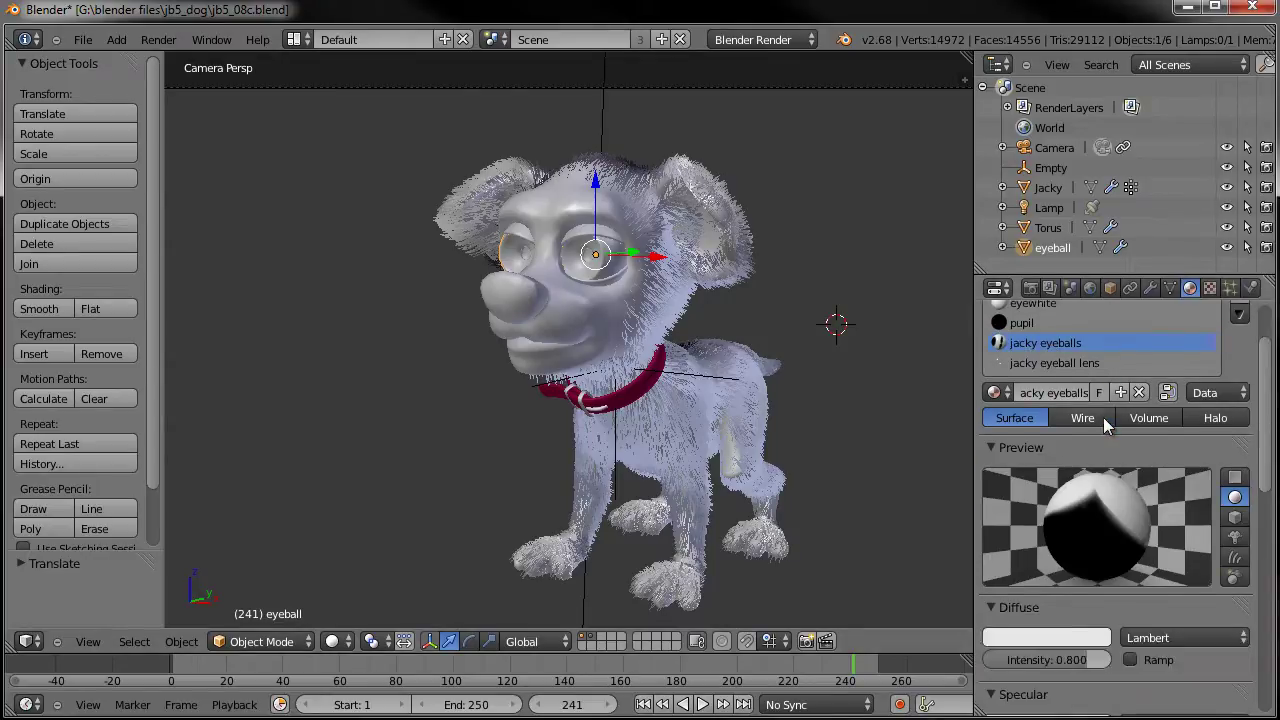
pyautogui.scroll(-3, 1064, 518)
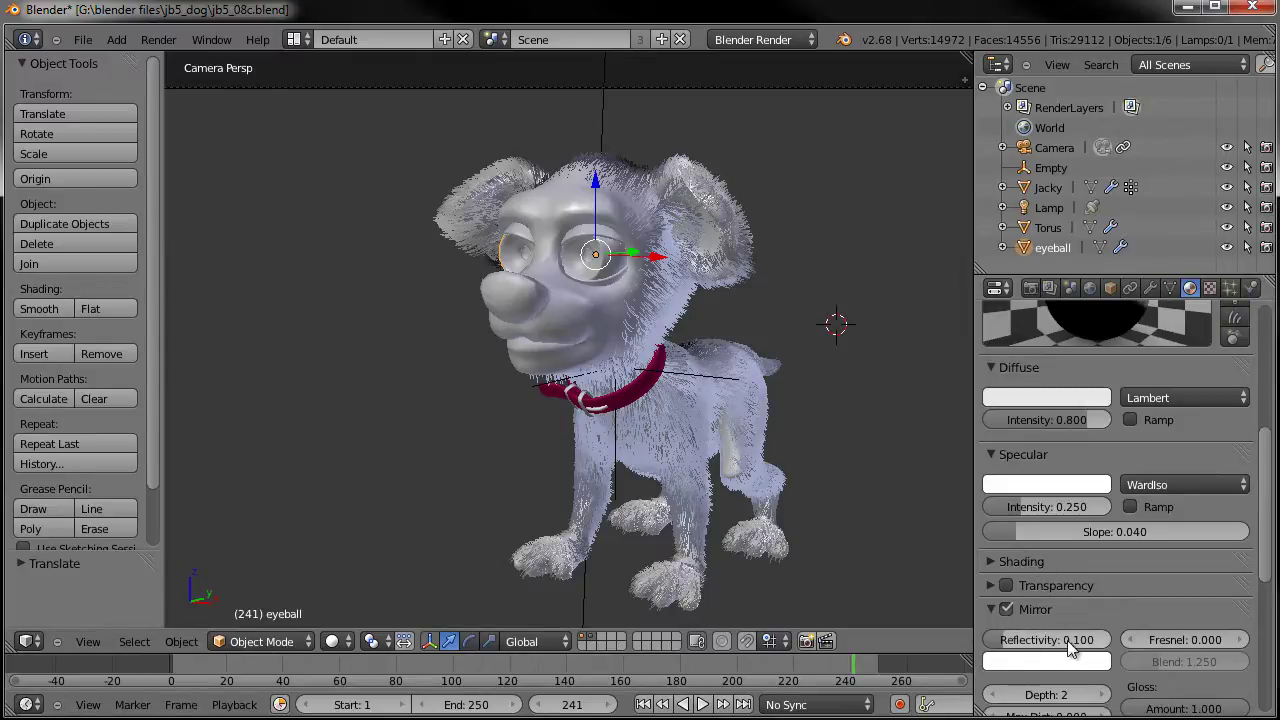
pyautogui.scroll(7, 1108, 456)
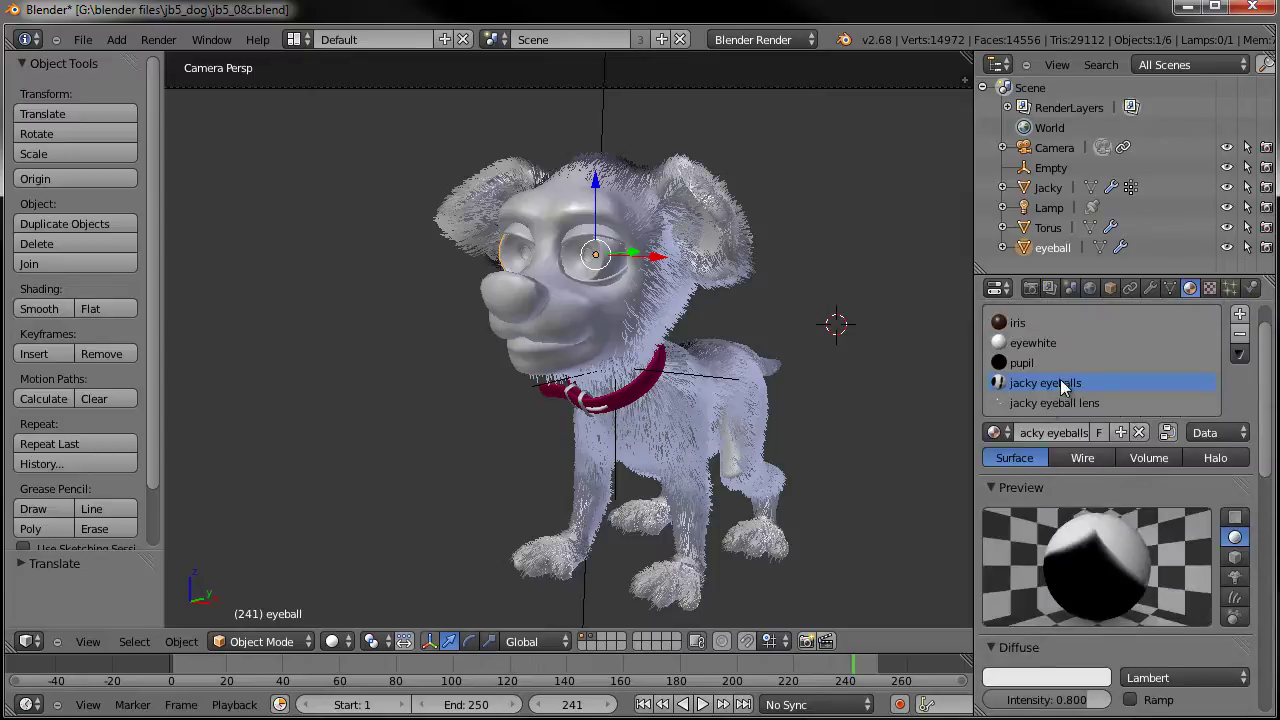
pyautogui.click(1043, 402)
pyautogui.scroll(-4, 1031, 560)
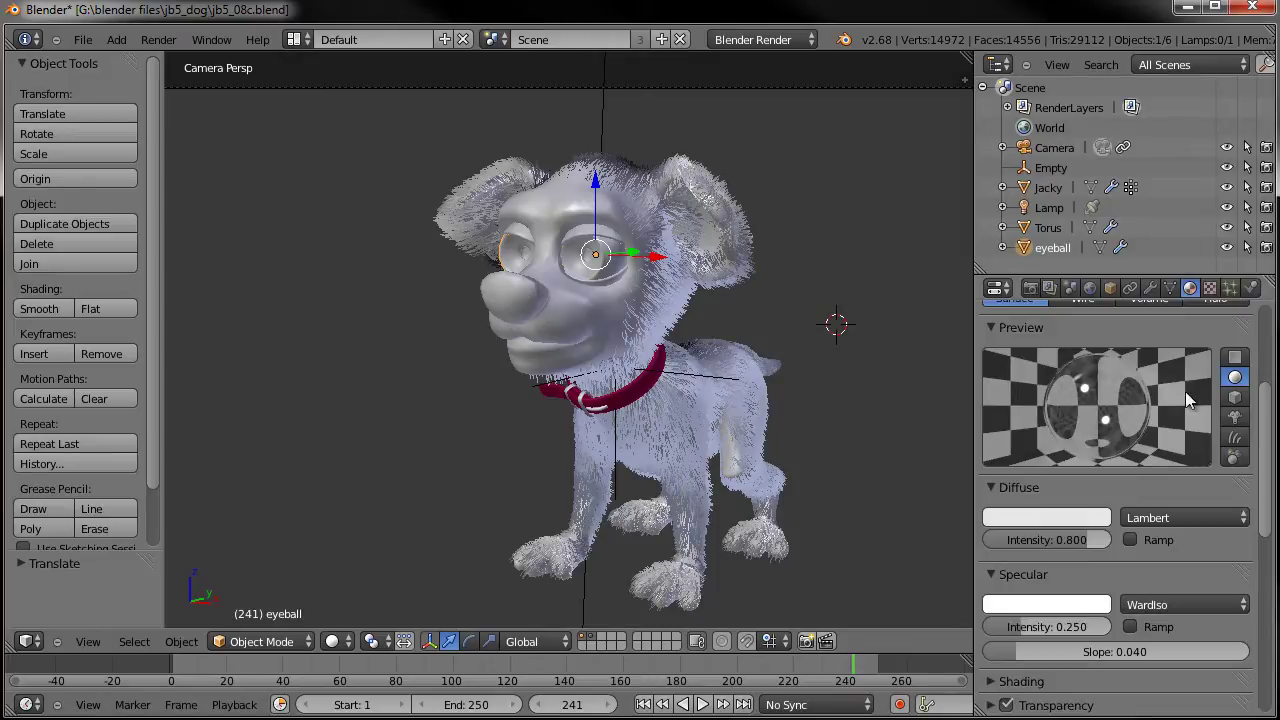
pyautogui.scroll(-5, 1059, 470)
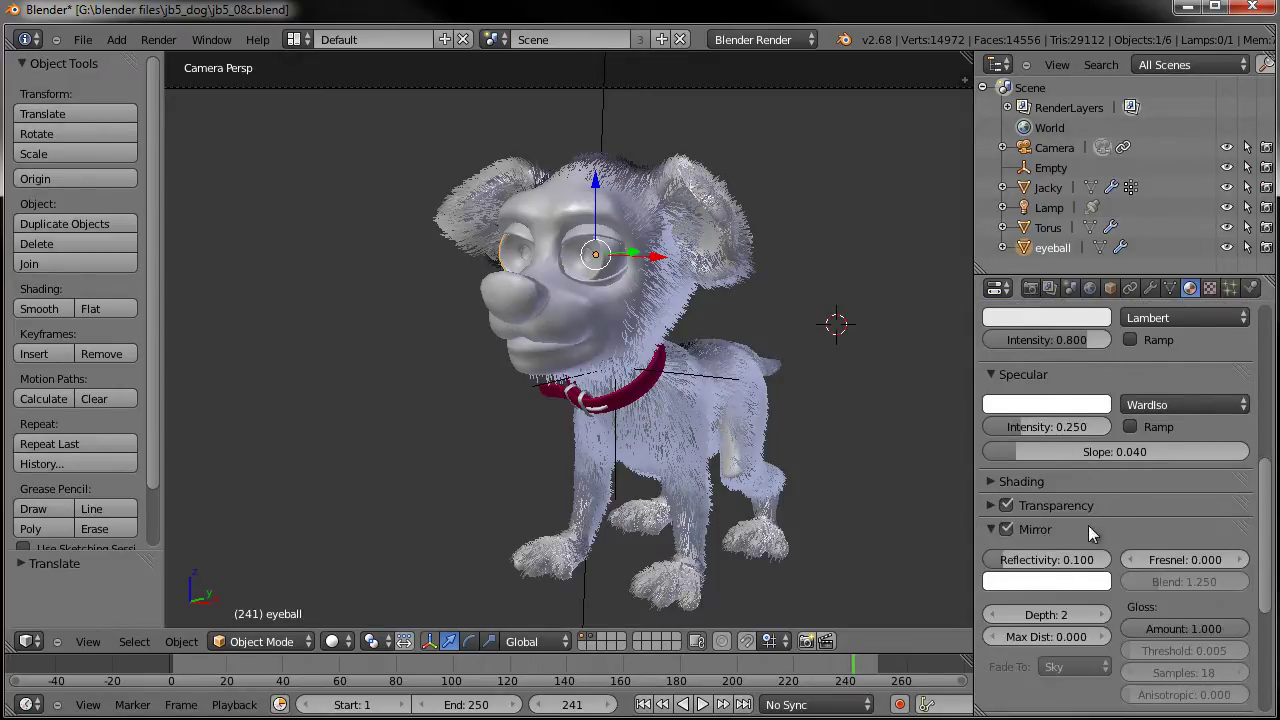
pyautogui.scroll(4, 1090, 500)
# Save over jb5_08c.blend and render the dog from the camera view.
pyautogui.hotkey('ctrl', 's')
pyautogui.click(657, 318)
pyautogui.press('F12')
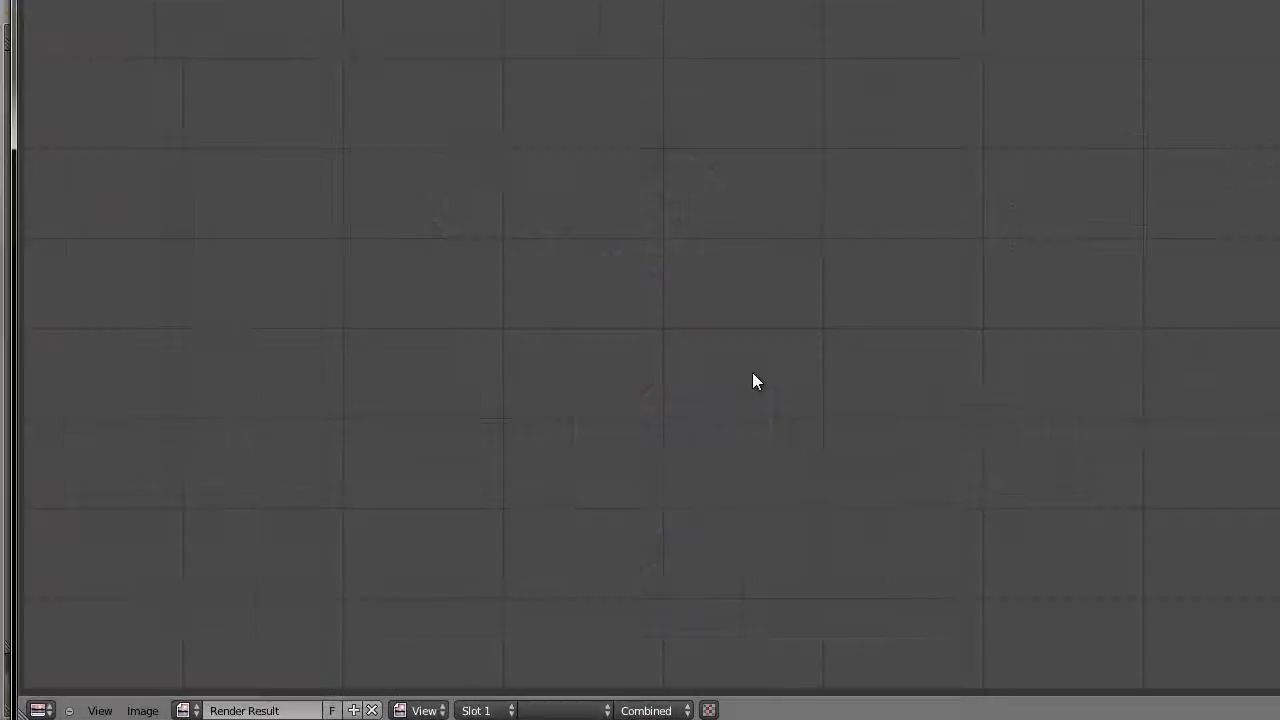